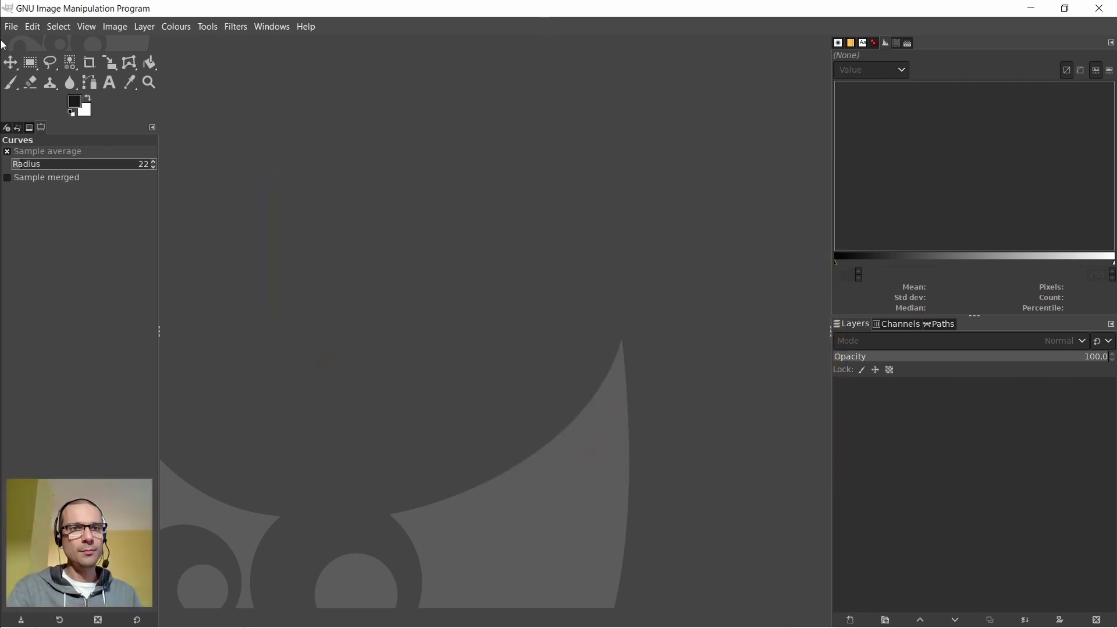
Start opening images as layers and browse to the folder Astrofoto\C4000D_SW80-400\NGC869-LF\f10-lights on the Expansion drive
{"action": "left_click", "coordinate": [16, 28]}
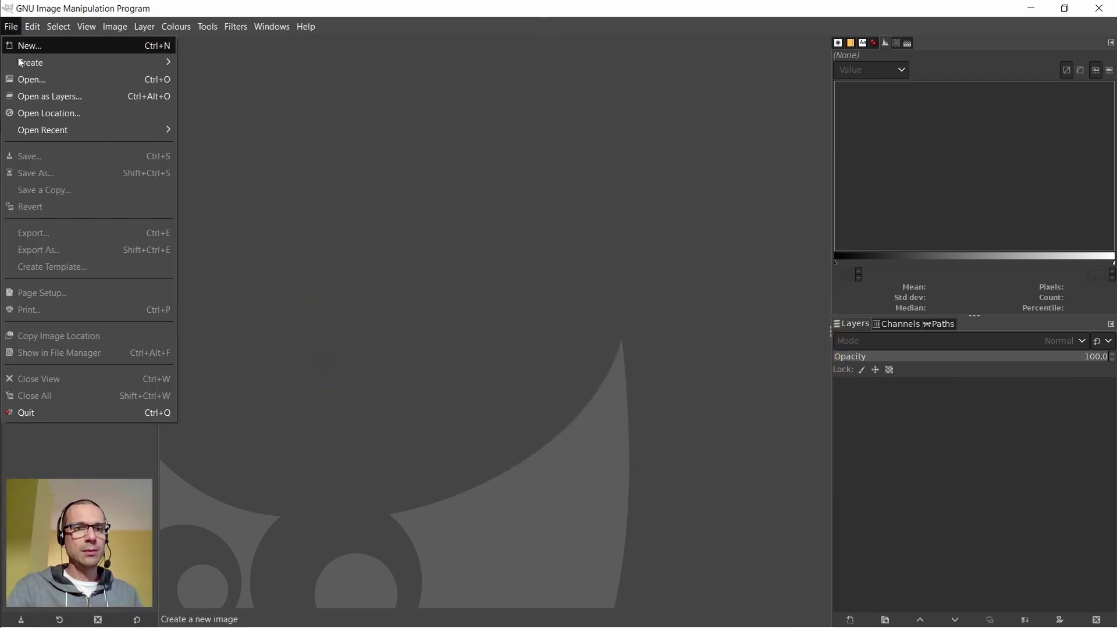
{"action": "left_click", "coordinate": [32, 96]}
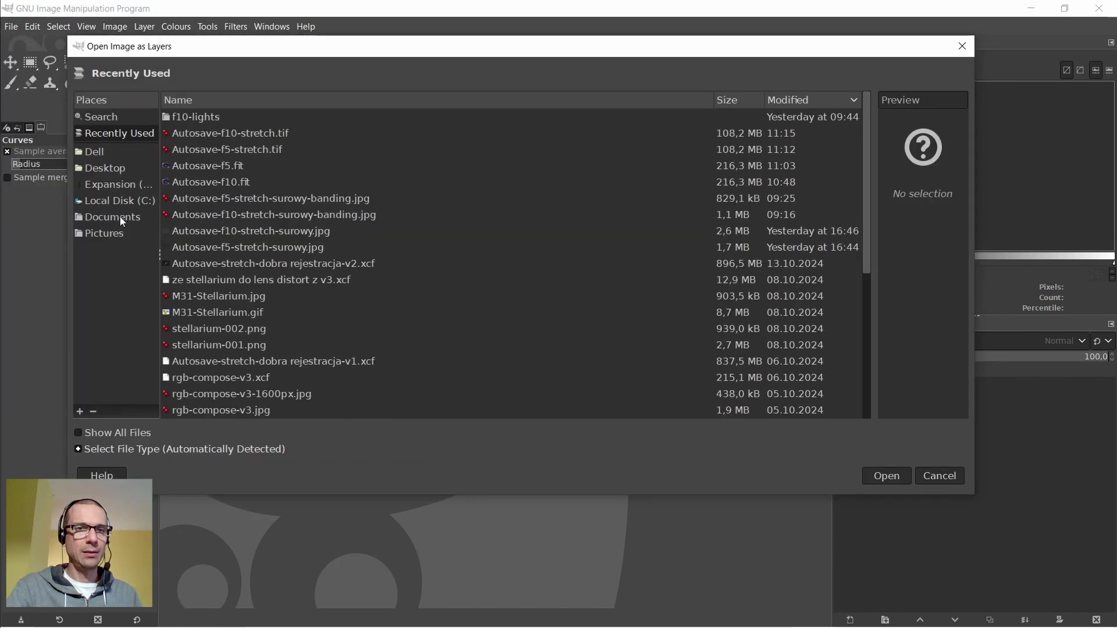
{"action": "left_click", "coordinate": [110, 186]}
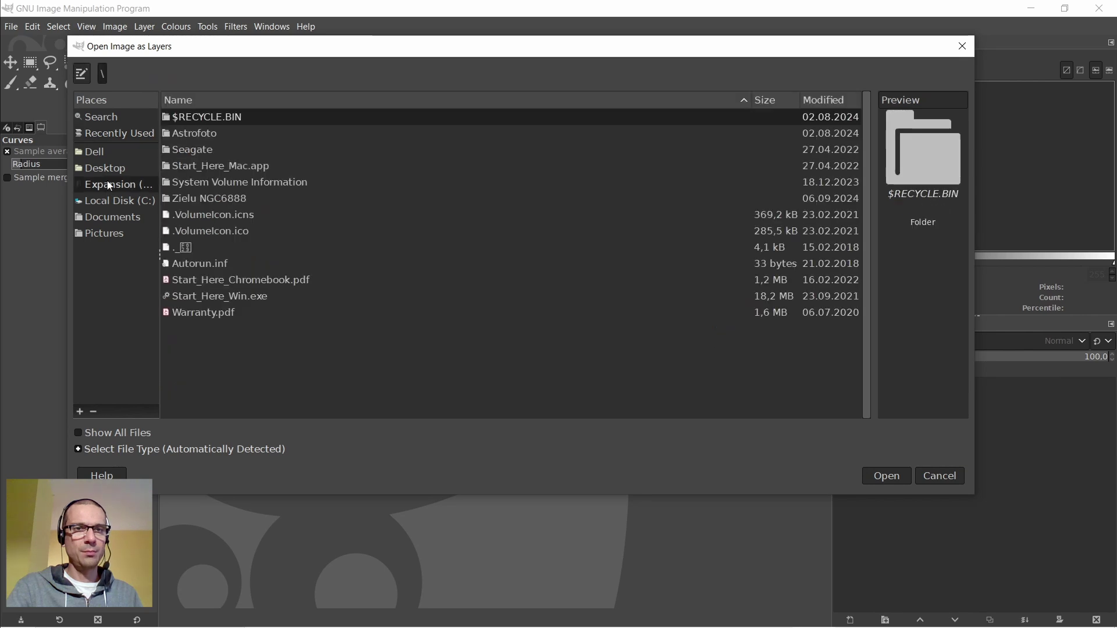
{"action": "double_click", "coordinate": [178, 133]}
{"action": "double_click", "coordinate": [197, 167]}
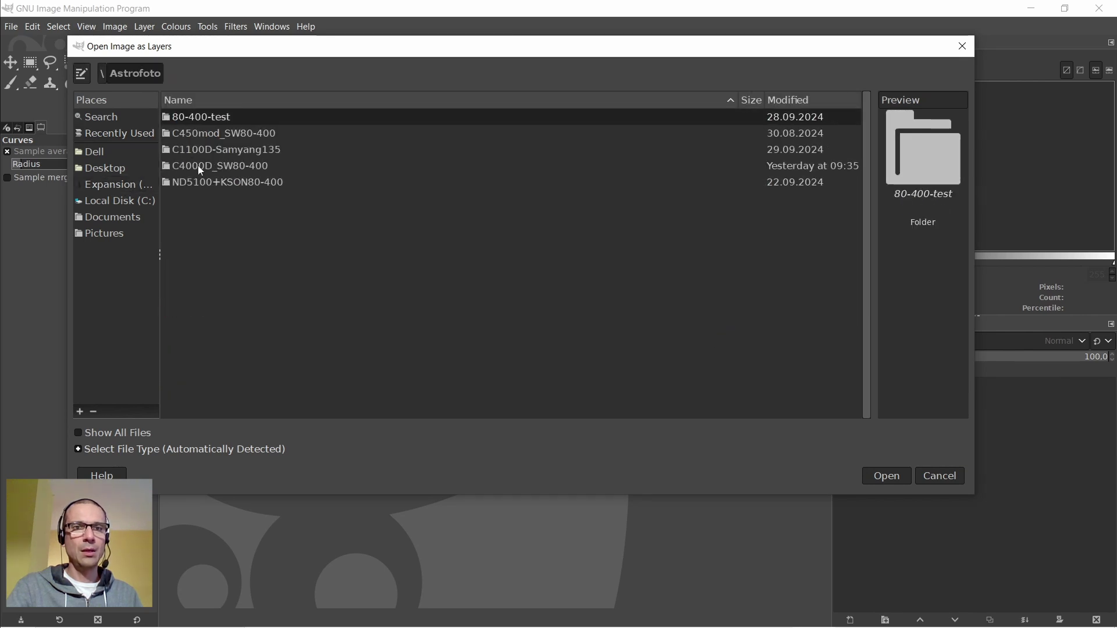
{"action": "double_click", "coordinate": [192, 134]}
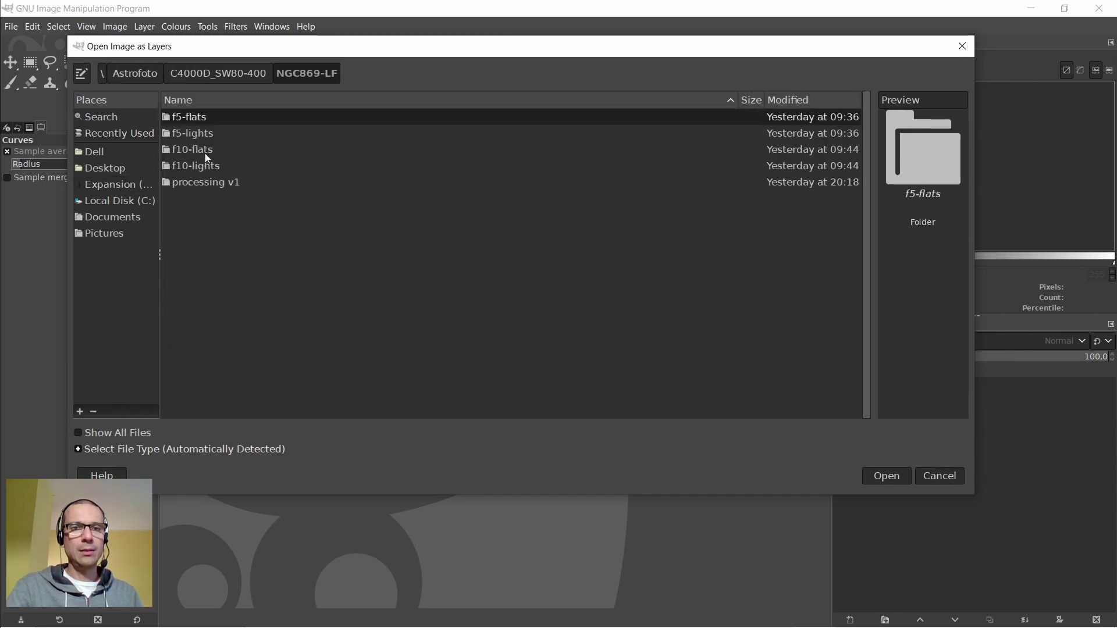
{"action": "double_click", "coordinate": [211, 166]}
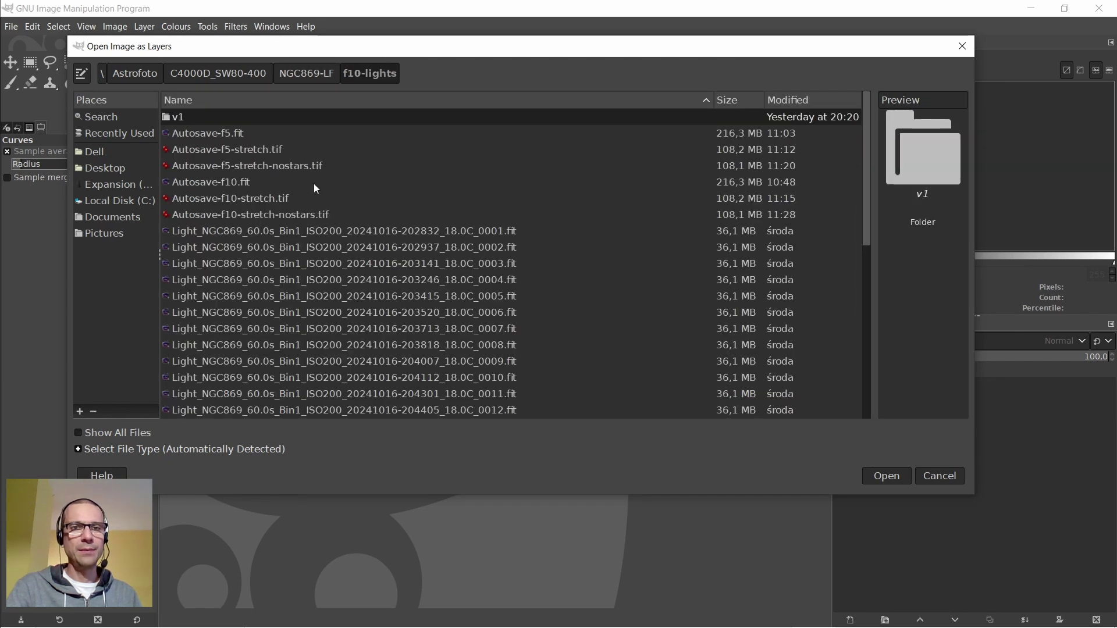
Load Autosave-f5-stretch.tif, Autosave-f5-stretch-nostars.tif, Autosave-f10-stretch.tif and Autosave-f10-stretch-nostars.tif as layers of one image
{"action": "left_click", "coordinate": [271, 149]}
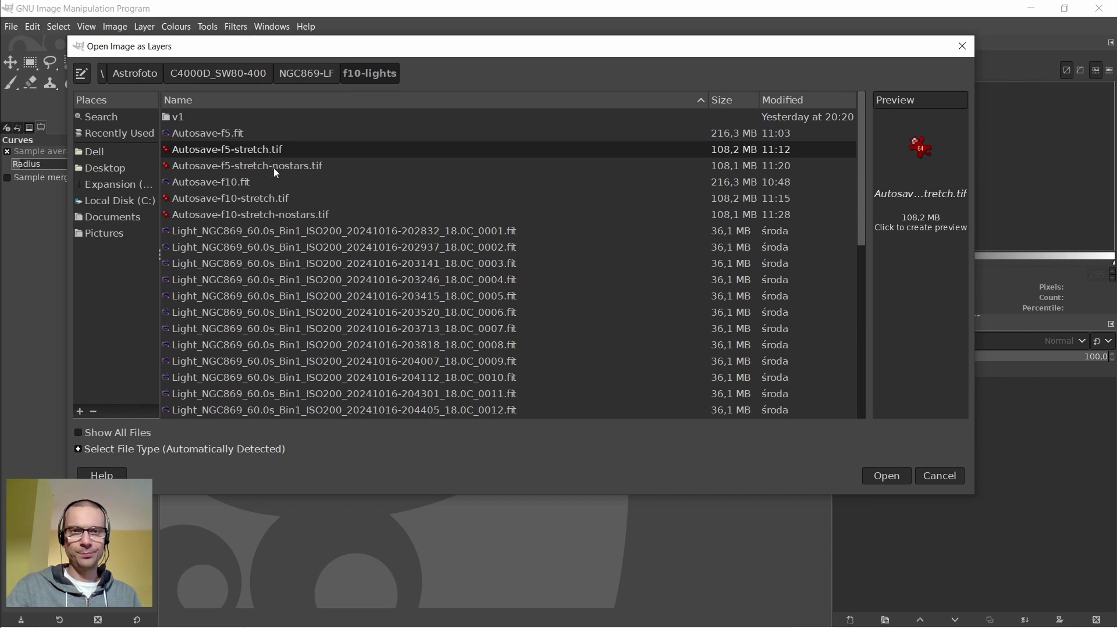
{"action": "left_click", "coordinate": [274, 168], "text": "ctrl"}
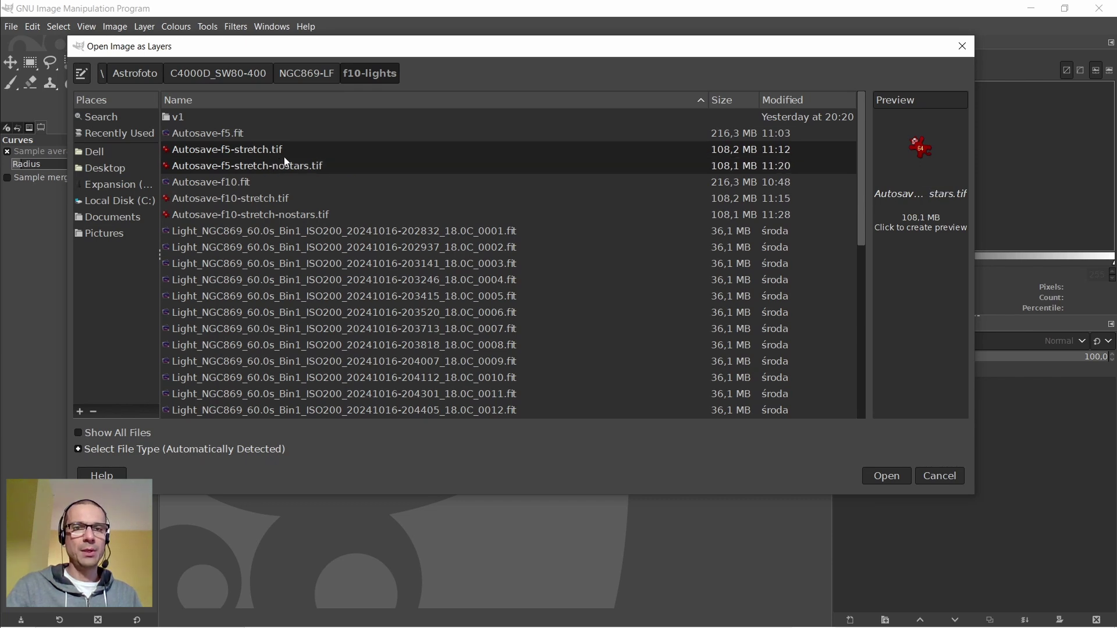
{"action": "left_click", "coordinate": [260, 198], "text": "ctrl"}
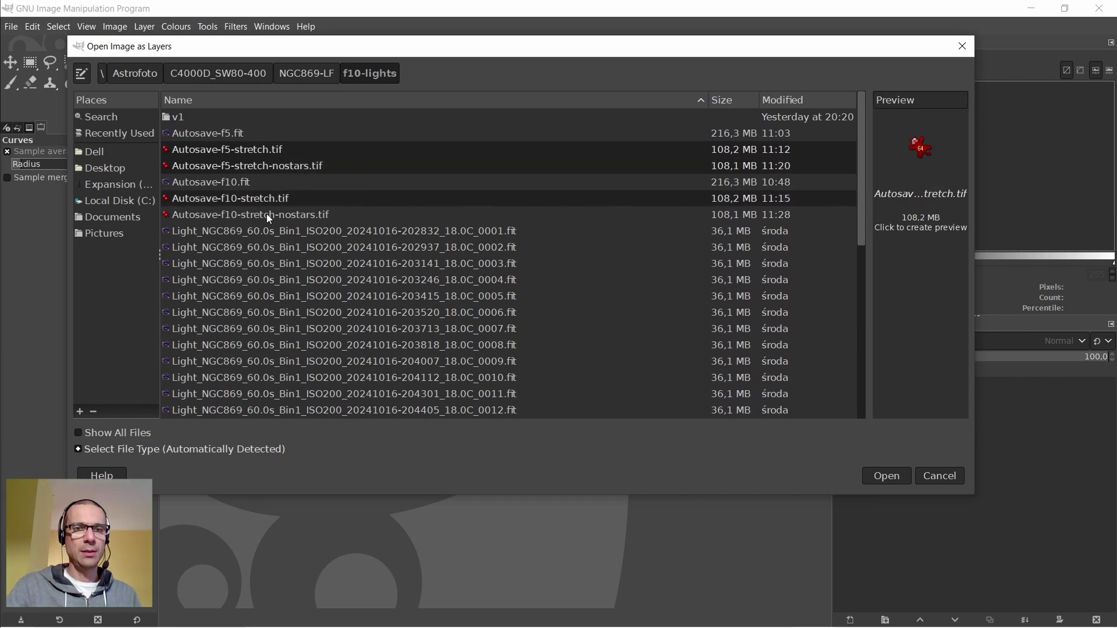
{"action": "left_click", "coordinate": [268, 216], "text": "ctrl"}
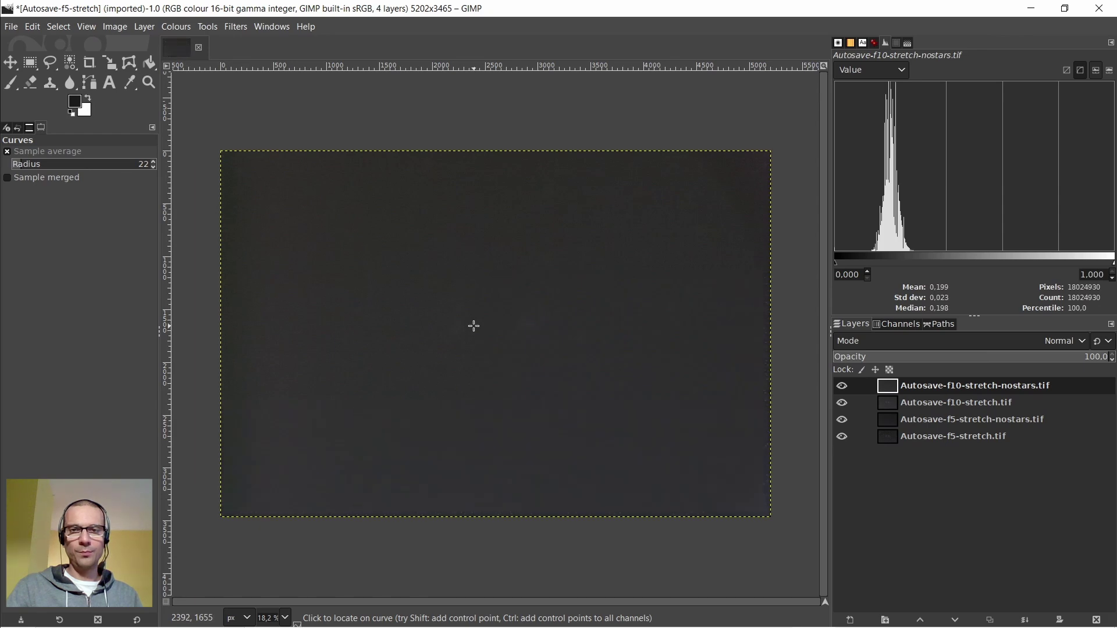
Inspect the f10 starless layer, hide it, and examine the star shapes in both clusters of Autosave-f10-stretch.tif
{"action": "scroll", "coordinate": [521, 336], "scroll_direction": "up", "scroll_amount": 4, "text": "ctrl"}
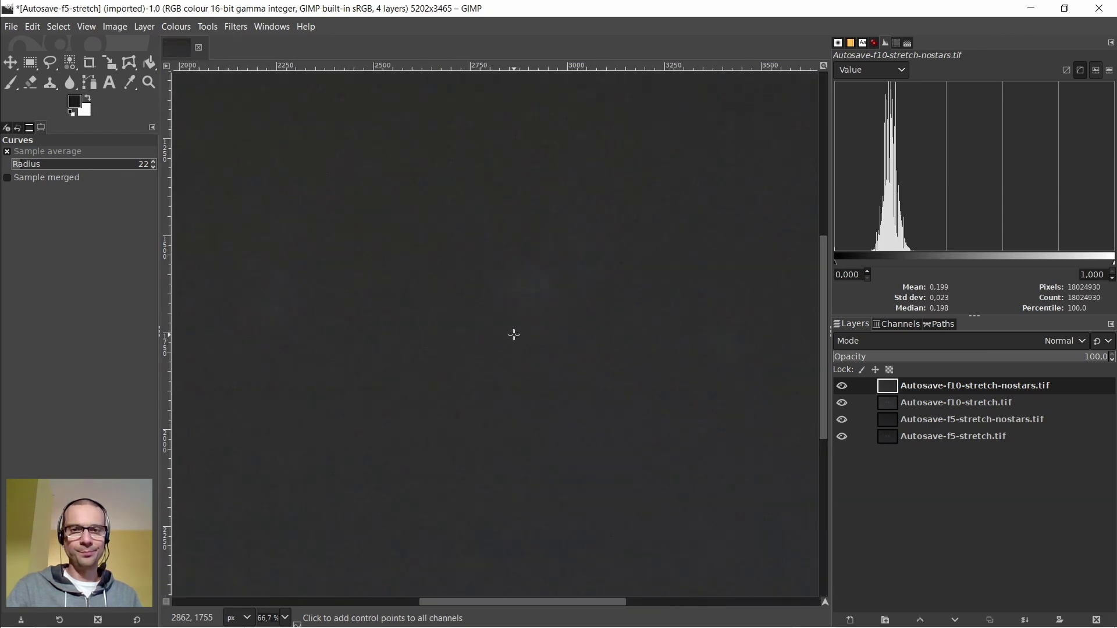
{"action": "scroll", "coordinate": [512, 333], "scroll_direction": "down", "scroll_amount": 4, "text": "ctrl"}
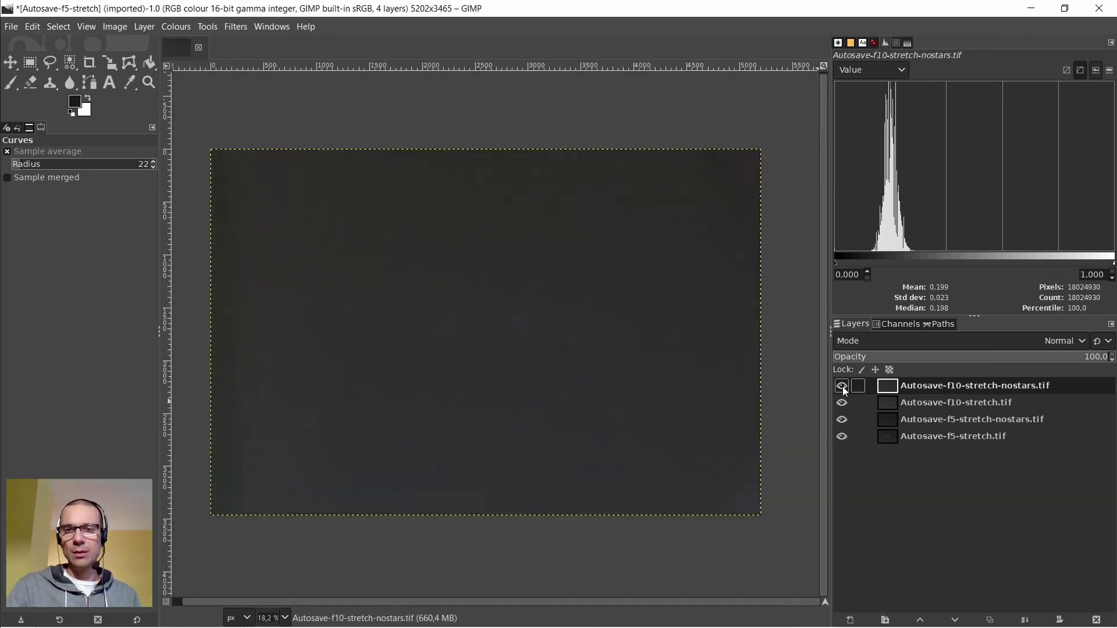
{"action": "scroll", "coordinate": [504, 287], "scroll_direction": "up", "scroll_amount": 7, "text": "ctrl"}
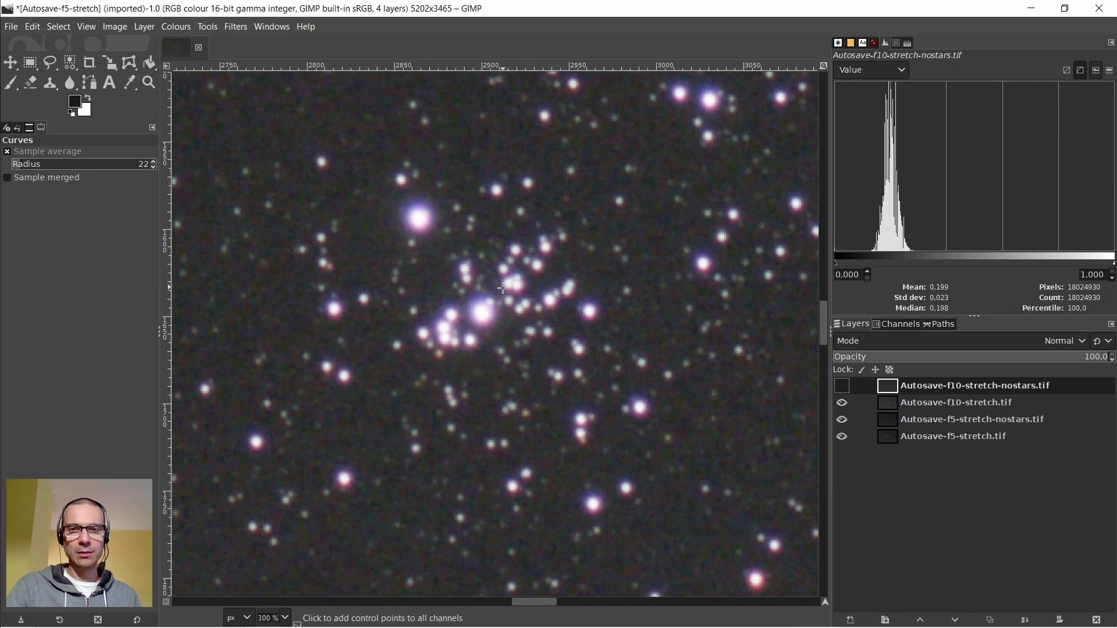
{"action": "scroll", "coordinate": [503, 288], "scroll_direction": "down", "scroll_amount": 1, "text": "ctrl"}
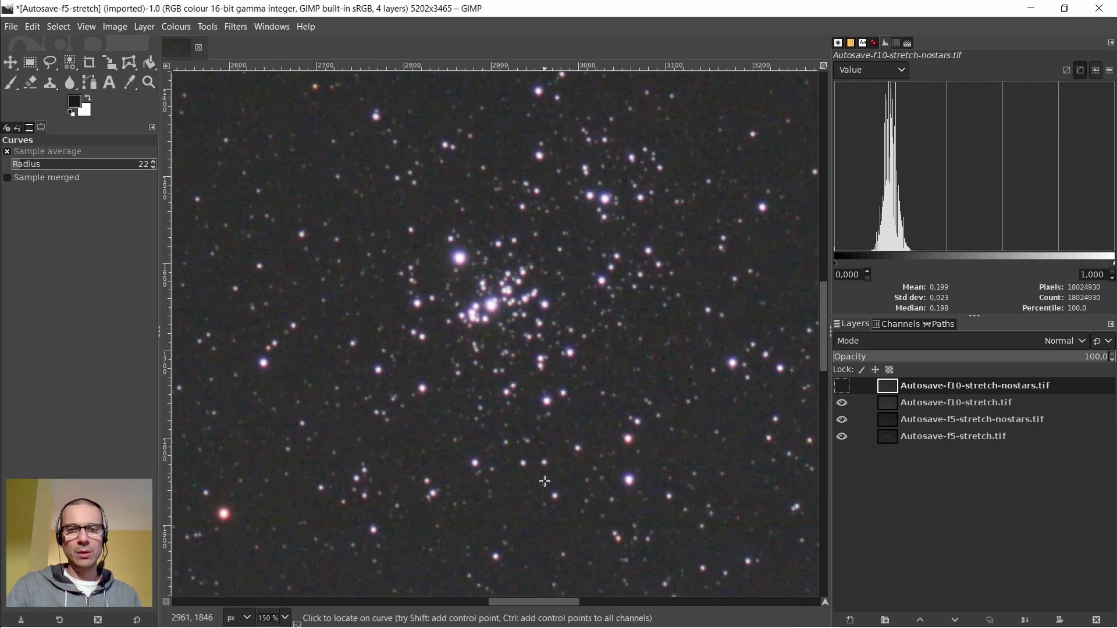
{"action": "left_click_drag", "start_coordinate": [540, 601], "coordinate": [460, 602]}
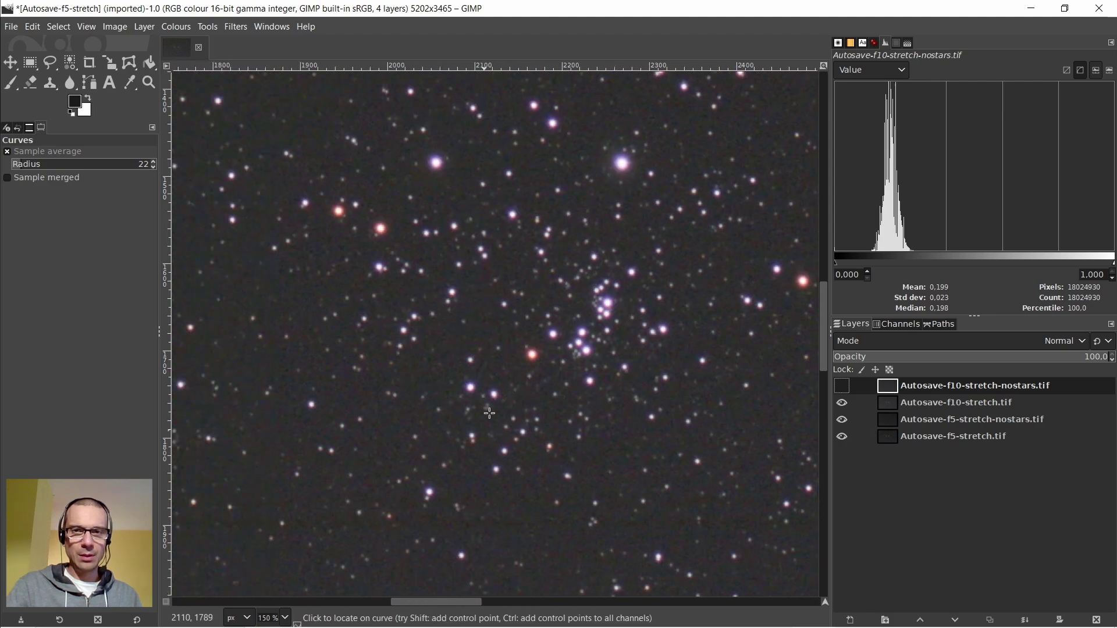
{"action": "scroll", "coordinate": [582, 311], "scroll_direction": "up", "scroll_amount": 2, "text": "ctrl"}
{"action": "scroll", "coordinate": [582, 311], "scroll_direction": "down", "scroll_amount": 6, "text": "ctrl"}
{"action": "scroll", "coordinate": [579, 309], "scroll_direction": "up", "scroll_amount": 7, "text": "ctrl"}
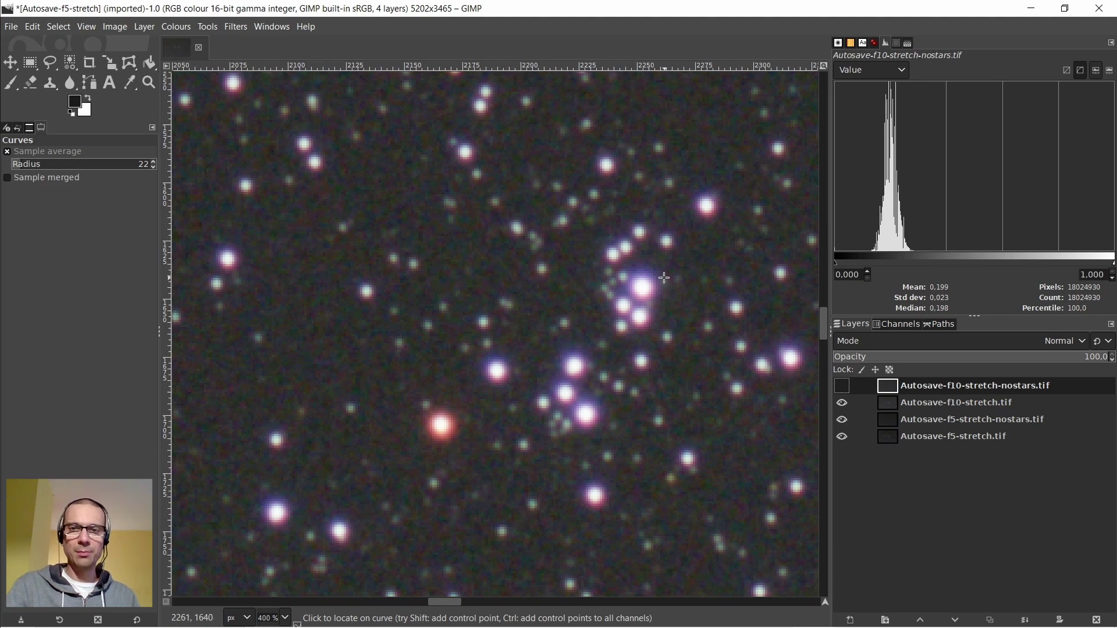
{"action": "scroll", "coordinate": [661, 281], "scroll_direction": "up", "scroll_amount": 2, "text": "ctrl"}
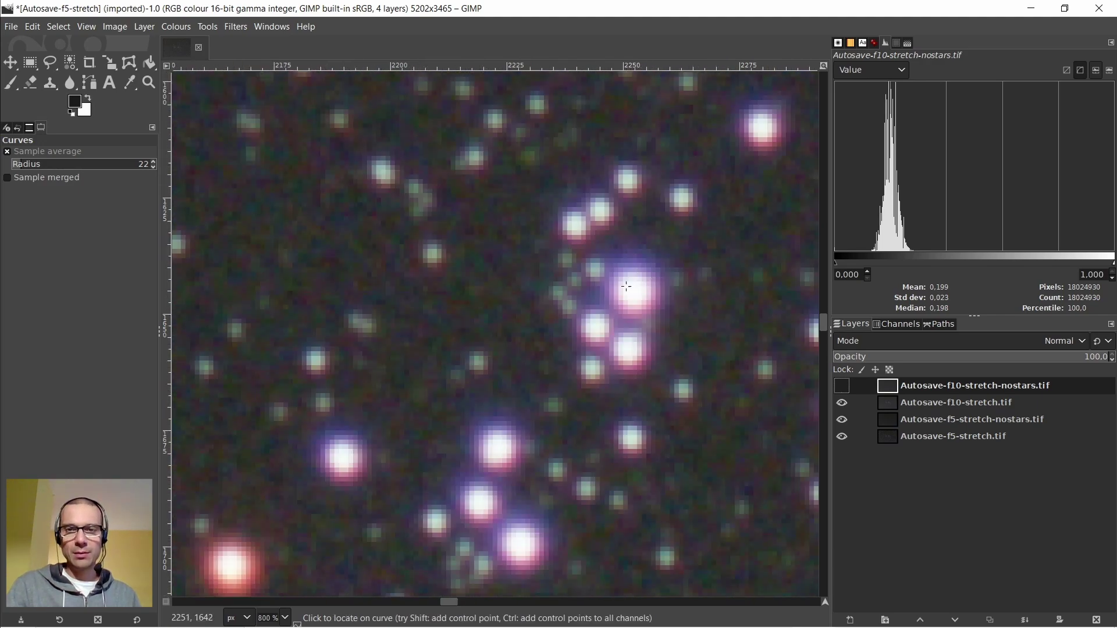
{"action": "scroll", "coordinate": [654, 285], "scroll_direction": "down", "scroll_amount": 2, "text": "ctrl"}
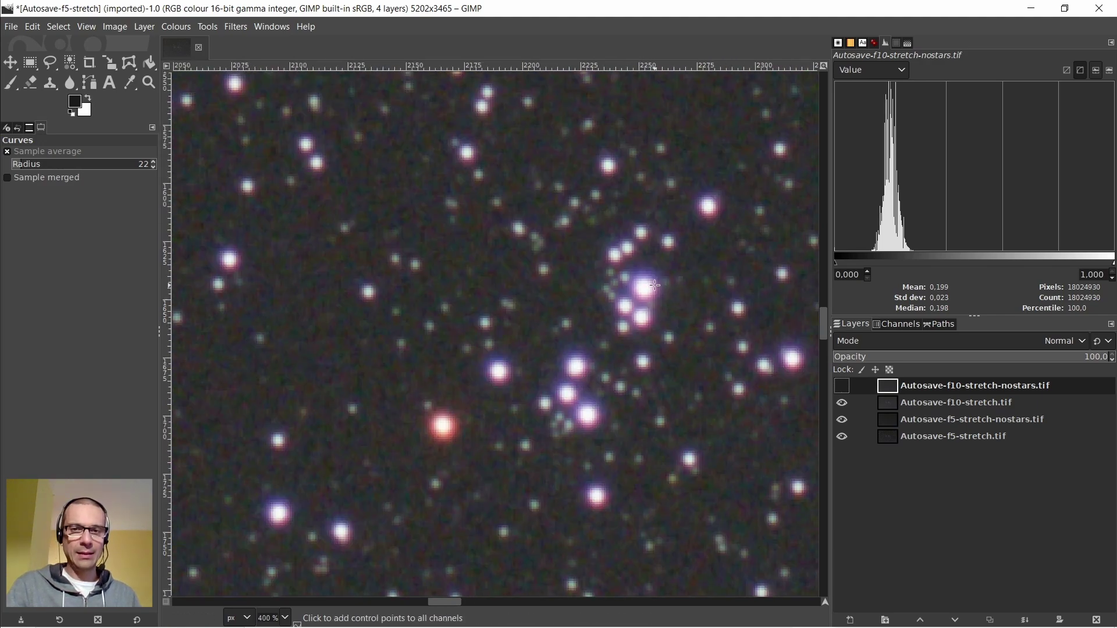
{"action": "scroll", "coordinate": [549, 393], "scroll_direction": "down", "scroll_amount": 4, "text": "ctrl"}
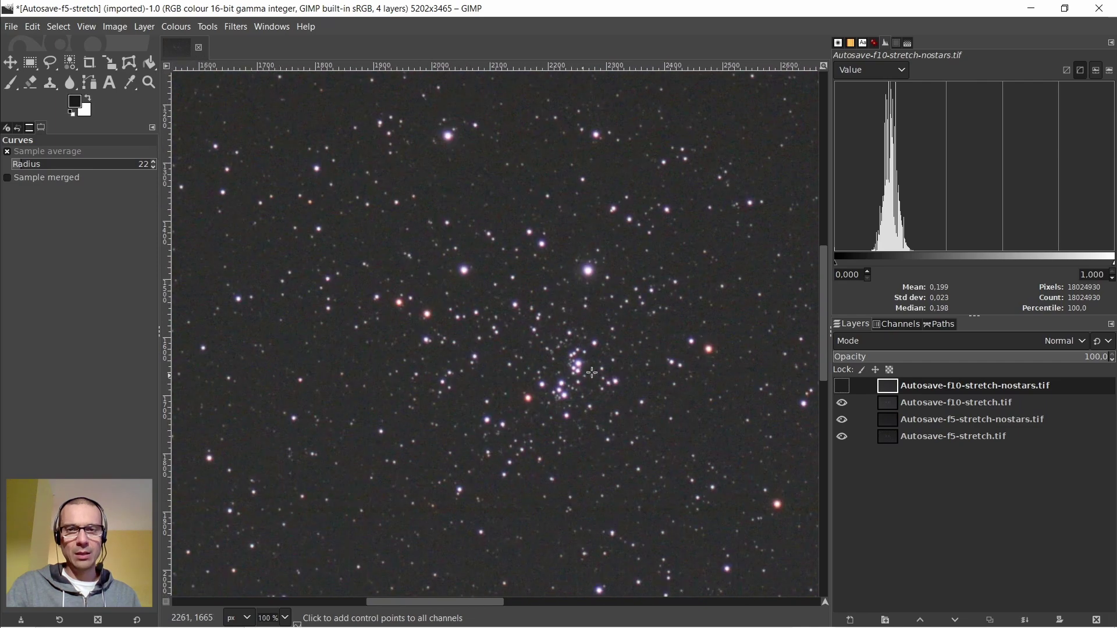
Hide the Autosave-f10-stretch.tif and Autosave-f5-stretch-nostars.tif layers, select Autosave-f5-stretch.tif and inspect its star shapes and halos
{"action": "left_click", "coordinate": [842, 402]}
{"action": "left_click", "coordinate": [896, 421]}
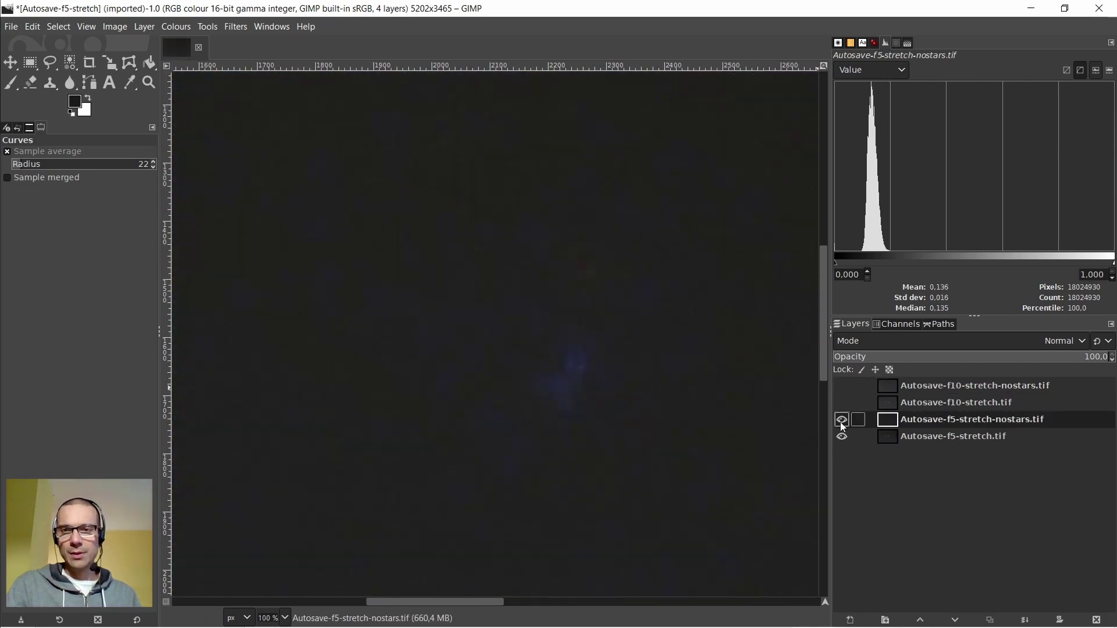
{"action": "left_click", "coordinate": [841, 420]}
{"action": "left_click", "coordinate": [893, 436]}
{"action": "scroll", "coordinate": [588, 270], "scroll_direction": "up", "scroll_amount": 4, "text": "ctrl"}
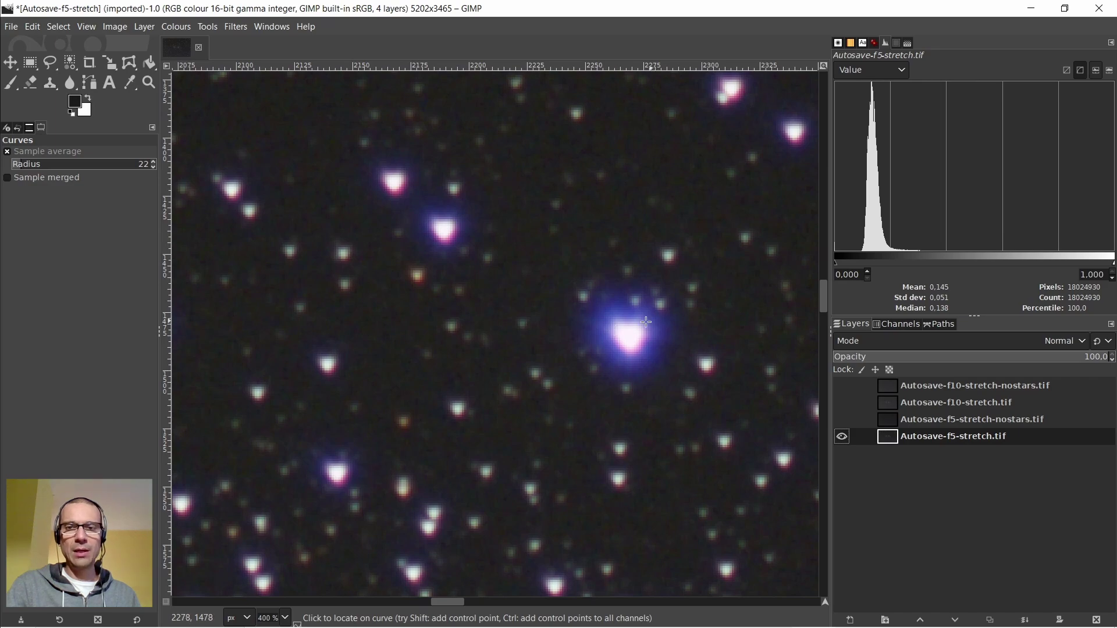
{"action": "scroll", "coordinate": [576, 373], "scroll_direction": "down", "scroll_amount": 2, "text": "ctrl"}
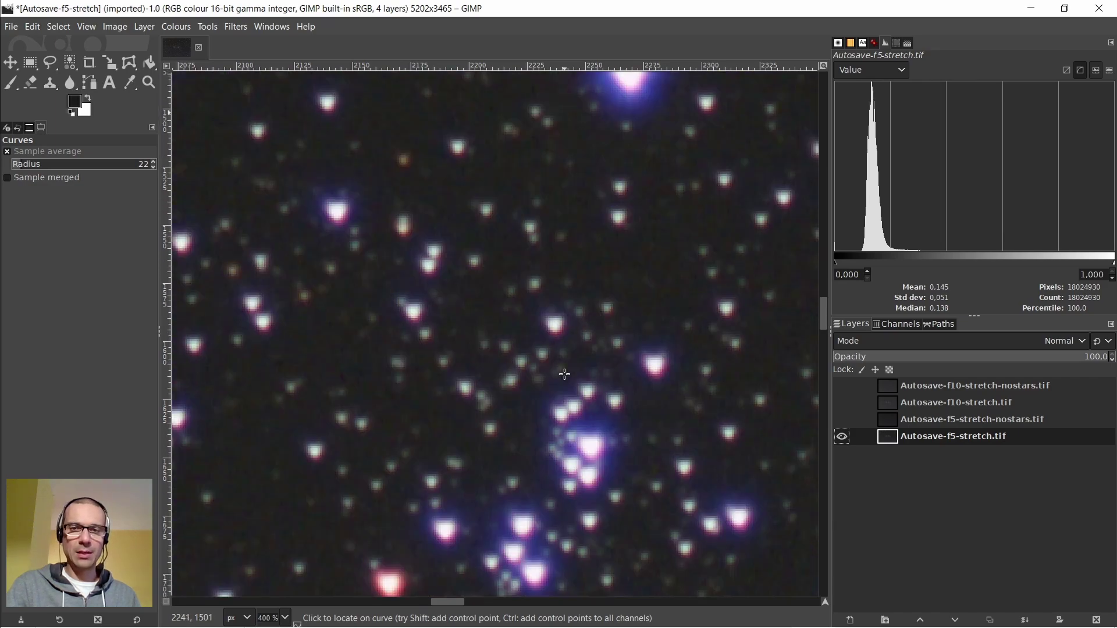
{"action": "scroll", "coordinate": [570, 384], "scroll_direction": "down", "scroll_amount": 1, "text": "ctrl"}
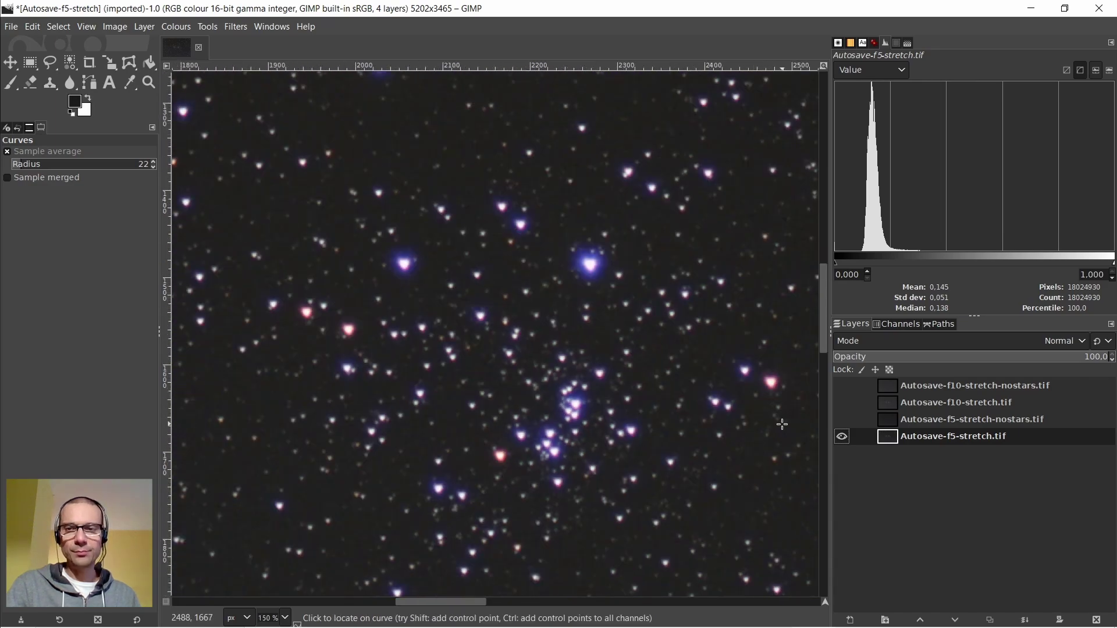
Show the Autosave-f5-stretch-nostars.tif layer again and examine the starless background around the cluster core
{"action": "left_click", "coordinate": [842, 419]}
{"action": "scroll", "coordinate": [567, 392], "scroll_direction": "down", "scroll_amount": 2, "text": "ctrl"}
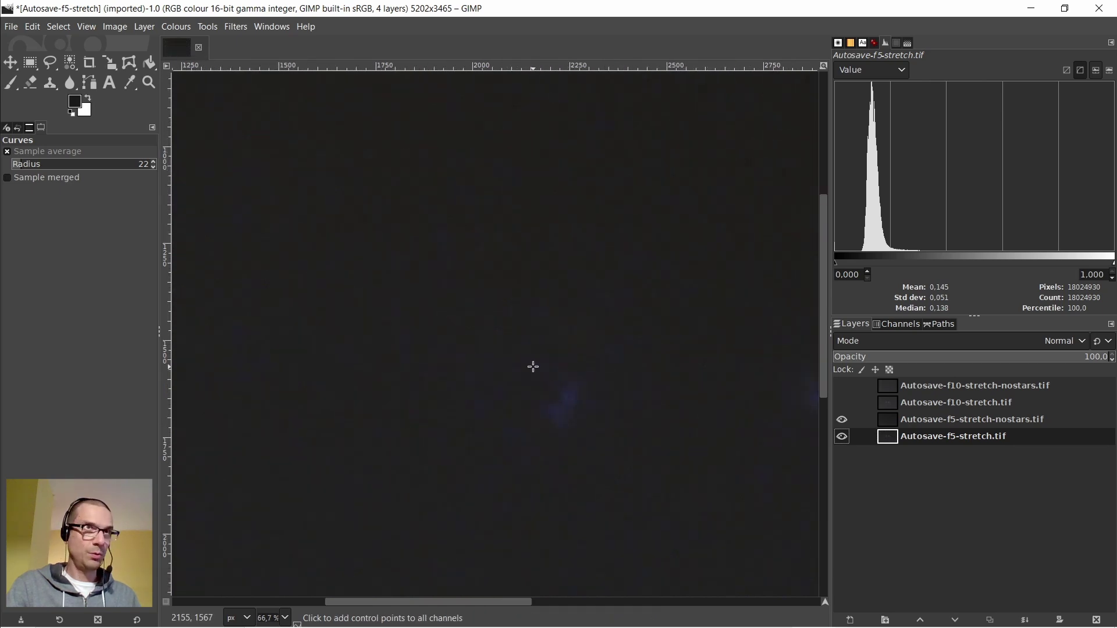
{"action": "scroll", "coordinate": [533, 366], "scroll_direction": "up", "scroll_amount": 2, "text": "ctrl"}
{"action": "scroll", "coordinate": [533, 367], "scroll_direction": "up", "scroll_amount": 1, "text": "ctrl"}
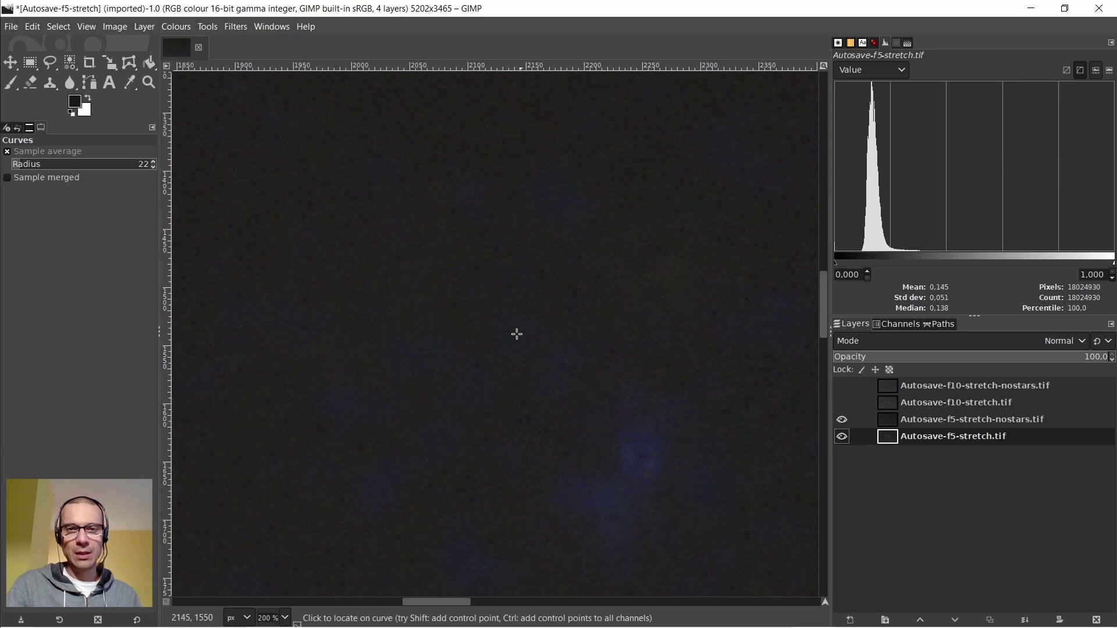
{"action": "scroll", "coordinate": [524, 399], "scroll_direction": "down", "scroll_amount": 3}
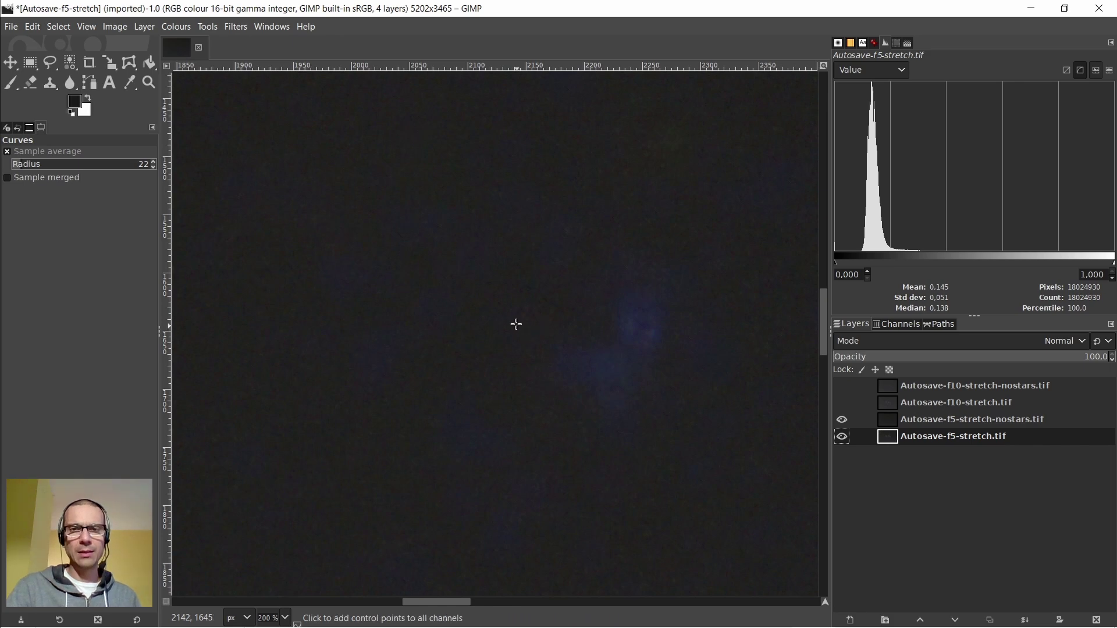
{"action": "scroll", "coordinate": [412, 284], "scroll_direction": "down", "scroll_amount": 1}
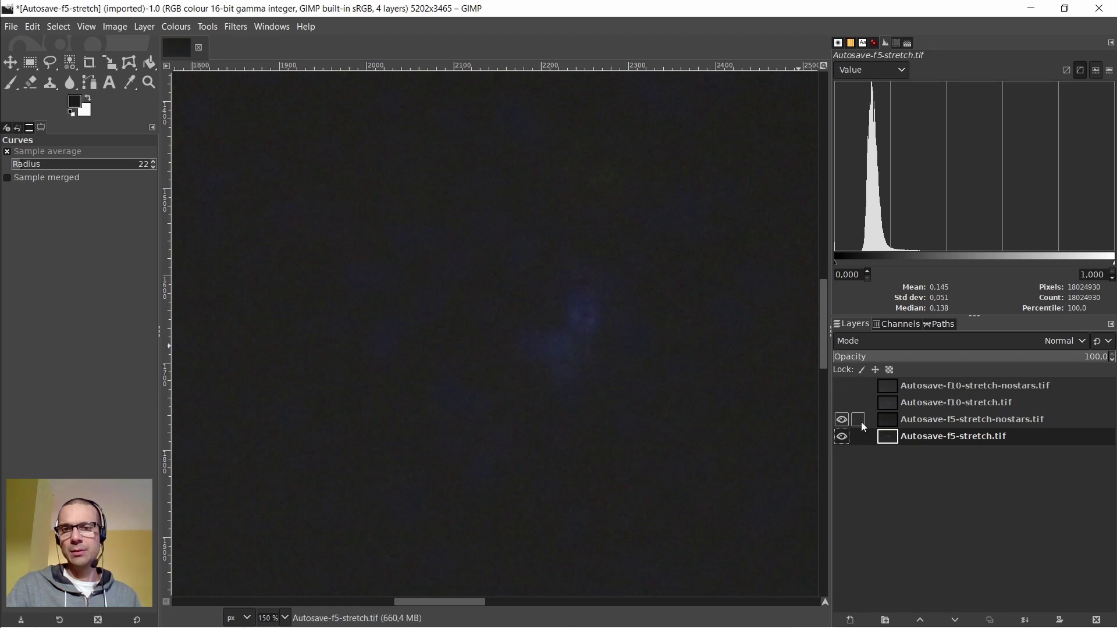
Toggle the f5 starless layer off and back on to compare the bright stars with the glow left in the starless image
{"action": "left_click", "coordinate": [841, 419]}
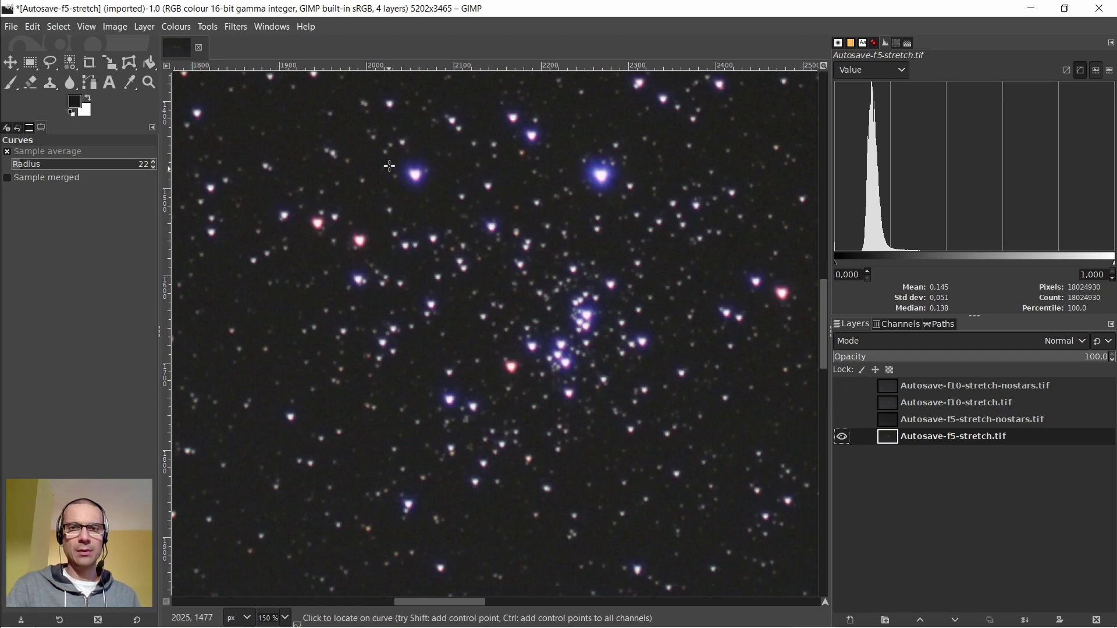
{"action": "scroll", "coordinate": [386, 167], "scroll_direction": "up", "scroll_amount": 2}
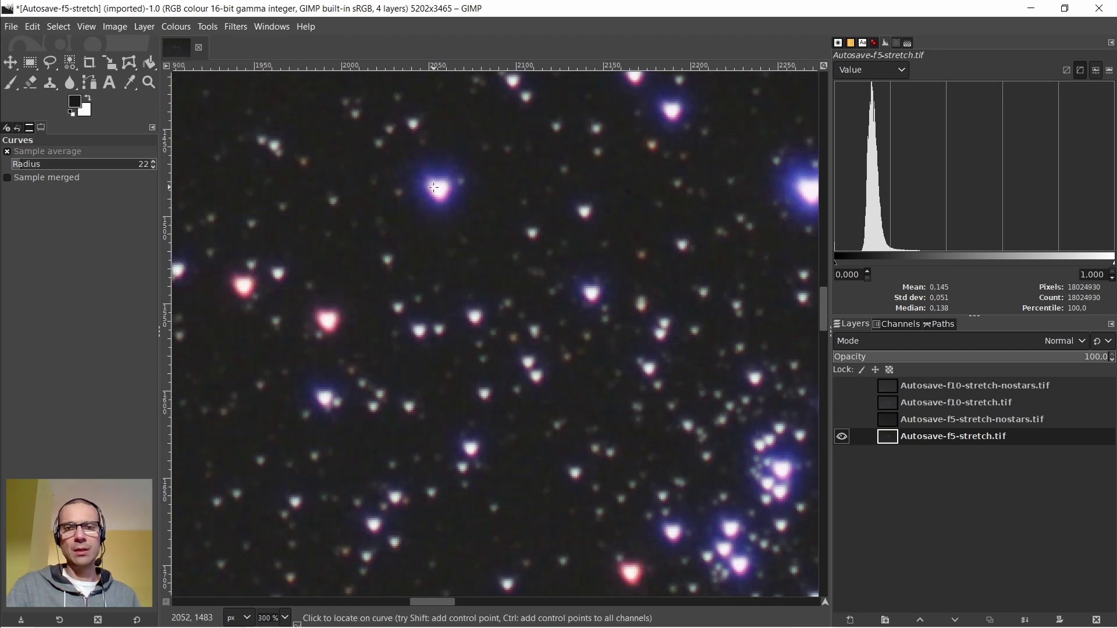
{"action": "left_click", "coordinate": [841, 419]}
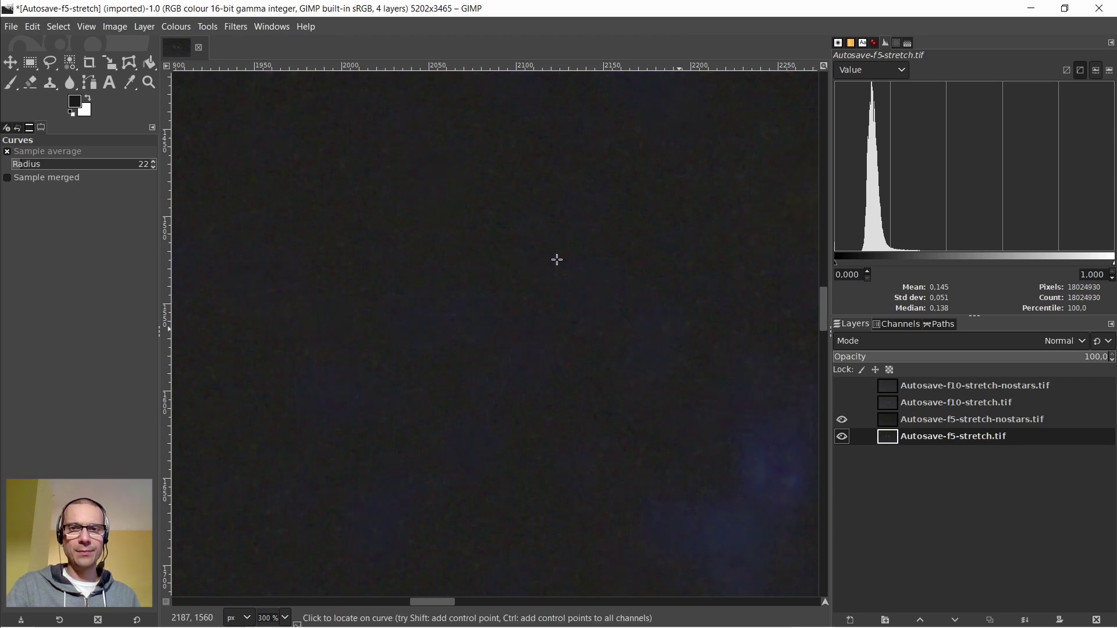
{"action": "scroll", "coordinate": [557, 260], "scroll_direction": "down", "scroll_amount": 2}
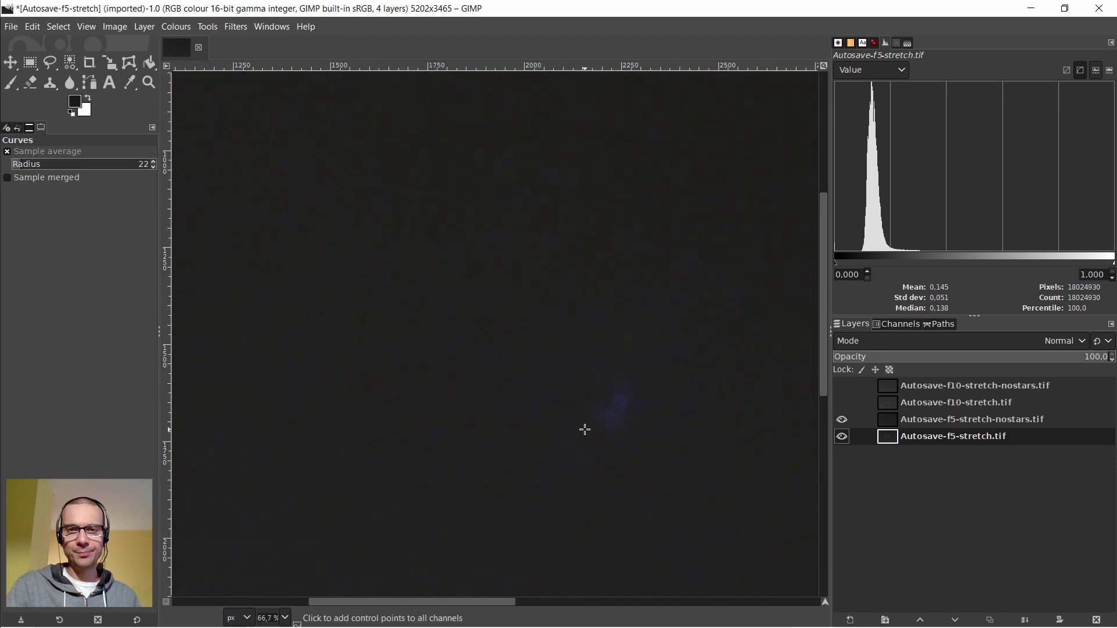
{"action": "scroll", "coordinate": [584, 430], "scroll_direction": "up", "scroll_amount": 1}
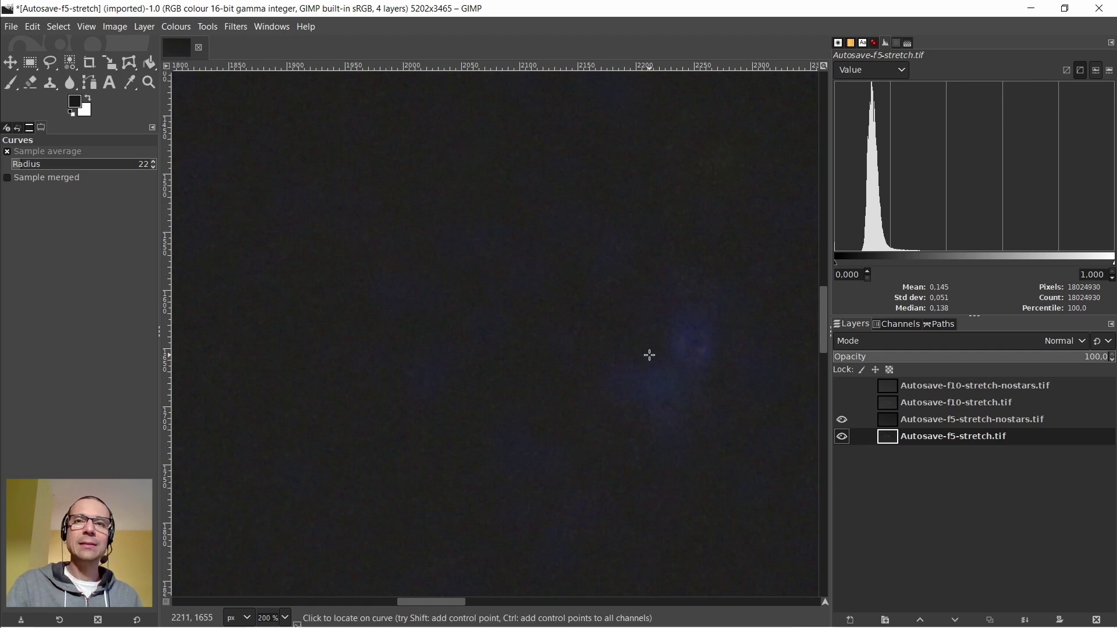
{"action": "scroll", "coordinate": [551, 476], "scroll_direction": "down", "scroll_amount": 2}
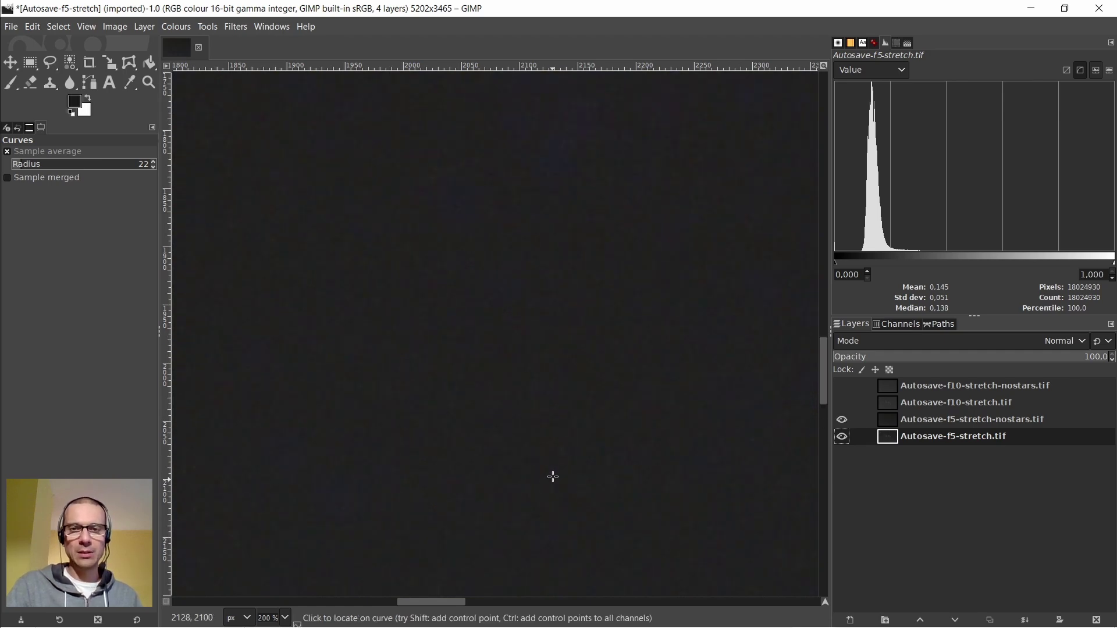
{"action": "scroll", "coordinate": [559, 411], "scroll_direction": "up", "scroll_amount": 2}
{"action": "scroll", "coordinate": [561, 452], "scroll_direction": "down", "scroll_amount": 2}
{"action": "scroll", "coordinate": [560, 452], "scroll_direction": "down", "scroll_amount": 1}
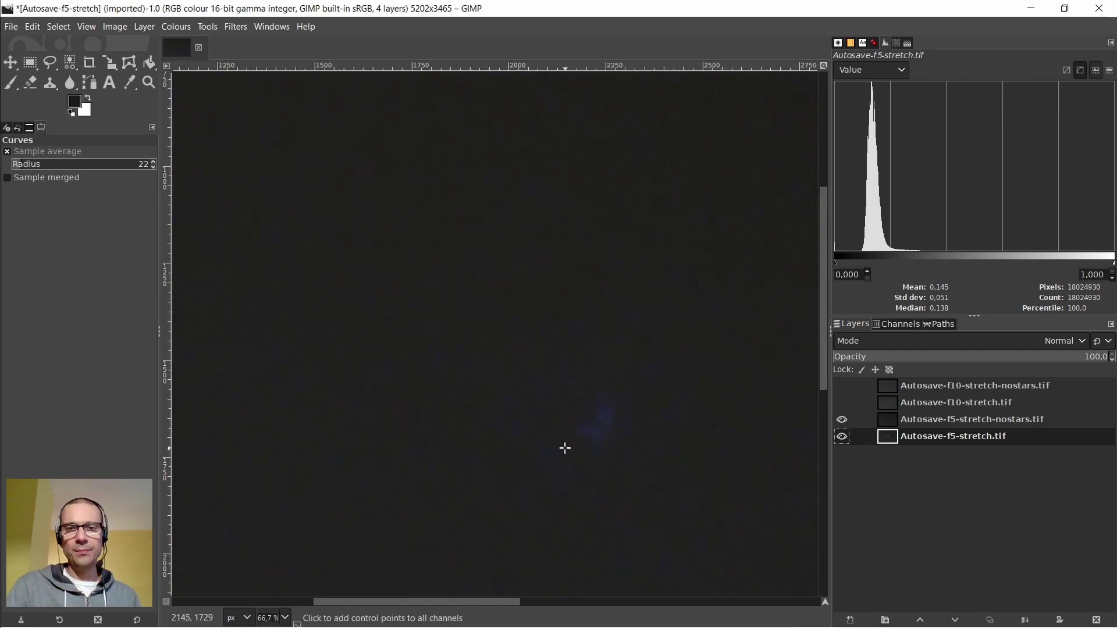
{"action": "scroll", "coordinate": [516, 346], "scroll_direction": "up", "scroll_amount": 2}
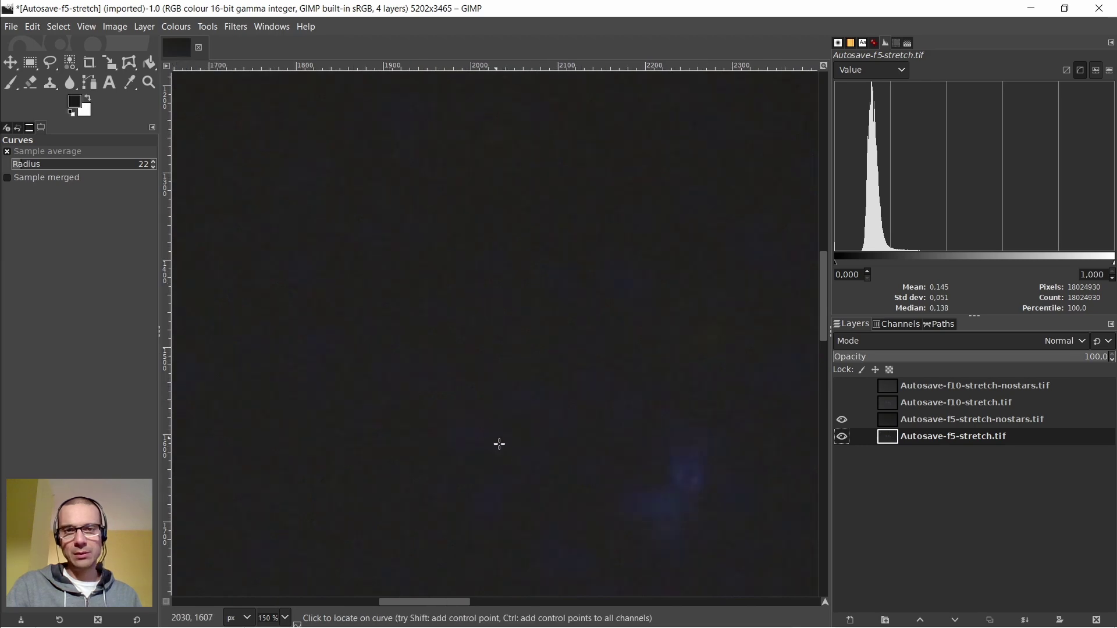
Examine the residual star glow around the cluster core in the f5 starless layer at several magnifications
{"action": "scroll", "coordinate": [524, 479], "scroll_direction": "down", "scroll_amount": 2}
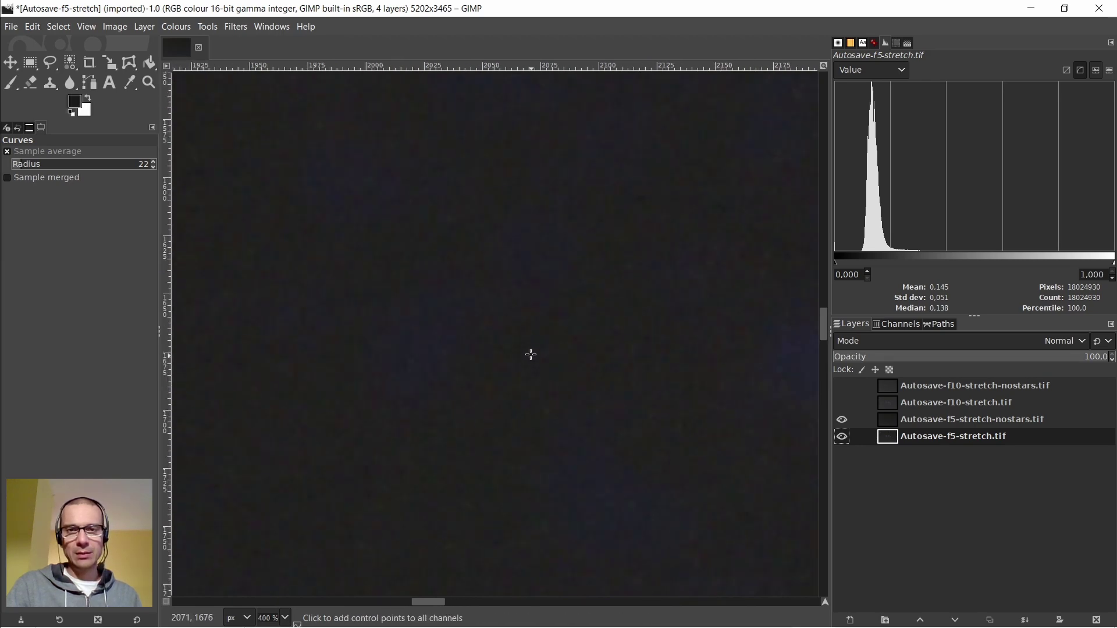
{"action": "scroll", "coordinate": [528, 354], "scroll_direction": "up", "scroll_amount": 1}
{"action": "scroll", "coordinate": [530, 347], "scroll_direction": "down", "scroll_amount": 4}
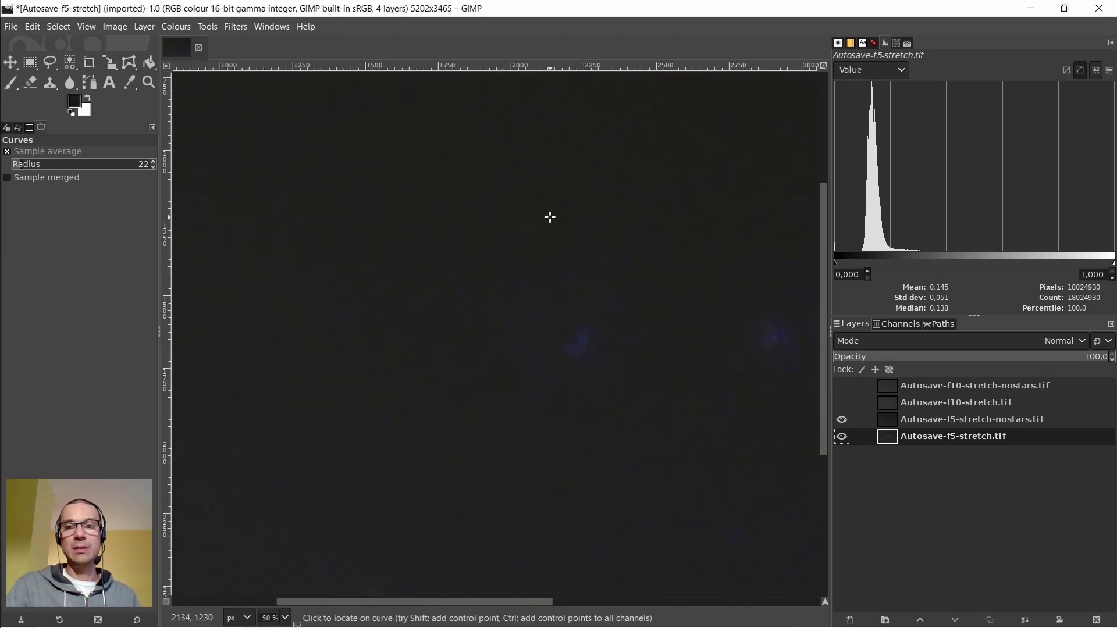
{"action": "scroll", "coordinate": [531, 307], "scroll_direction": "up", "scroll_amount": 4}
{"action": "scroll", "coordinate": [532, 306], "scroll_direction": "down", "scroll_amount": 2}
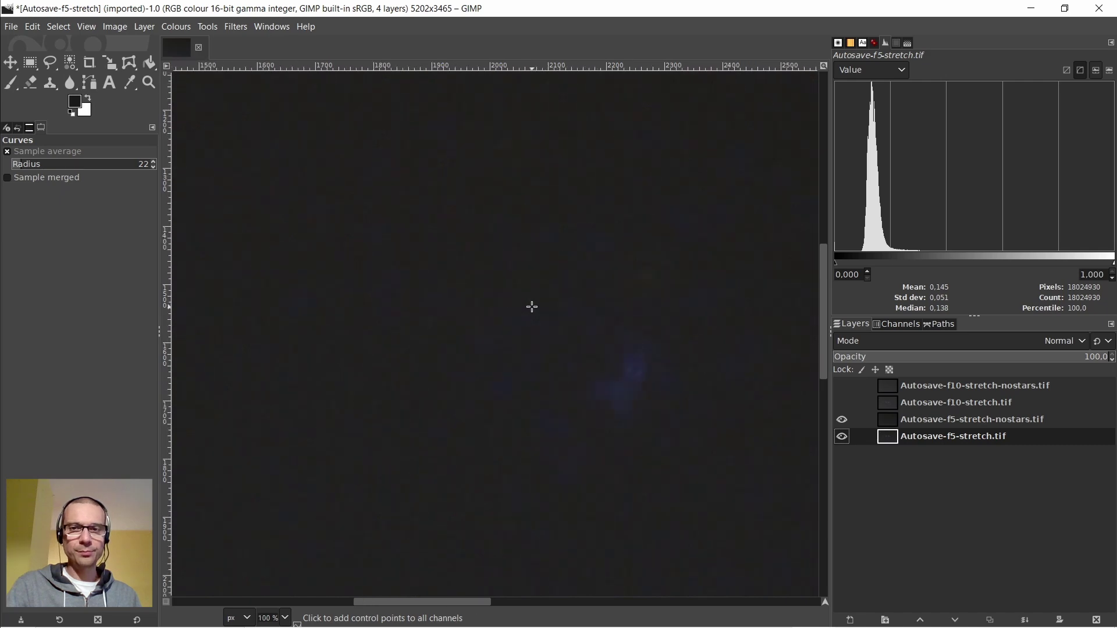
{"action": "scroll", "coordinate": [551, 309], "scroll_direction": "up", "scroll_amount": 3}
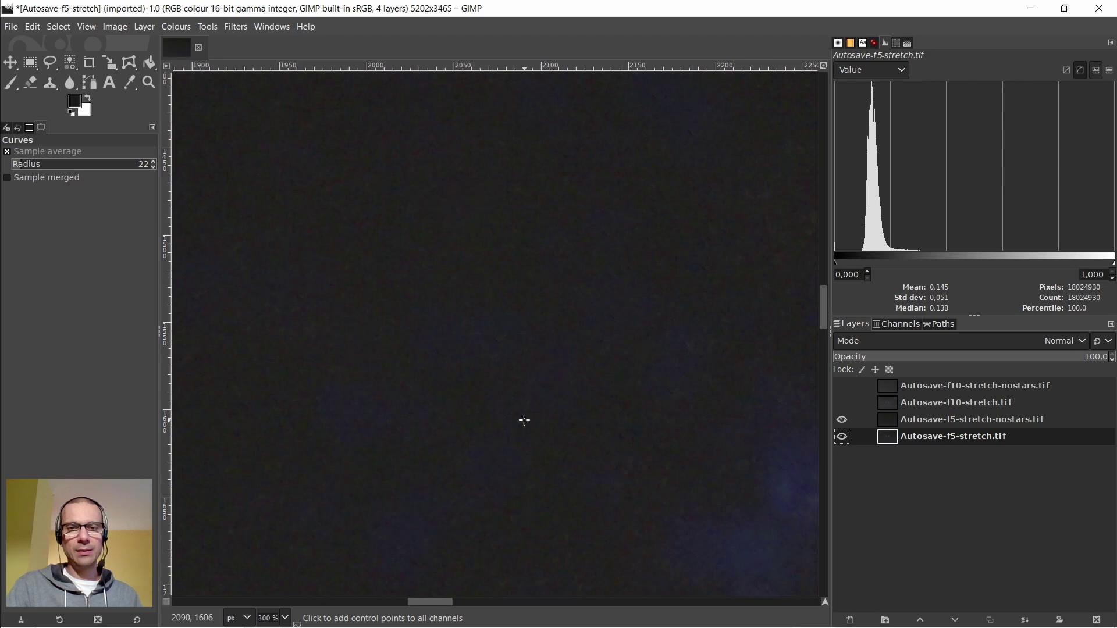
Hide and show Autosave-f5-stretch-nostars.tif once more, comparing the cluster stars with the glow in the starless background
{"action": "scroll", "coordinate": [527, 424], "scroll_direction": "down", "scroll_amount": 1}
{"action": "left_click", "coordinate": [842, 419]}
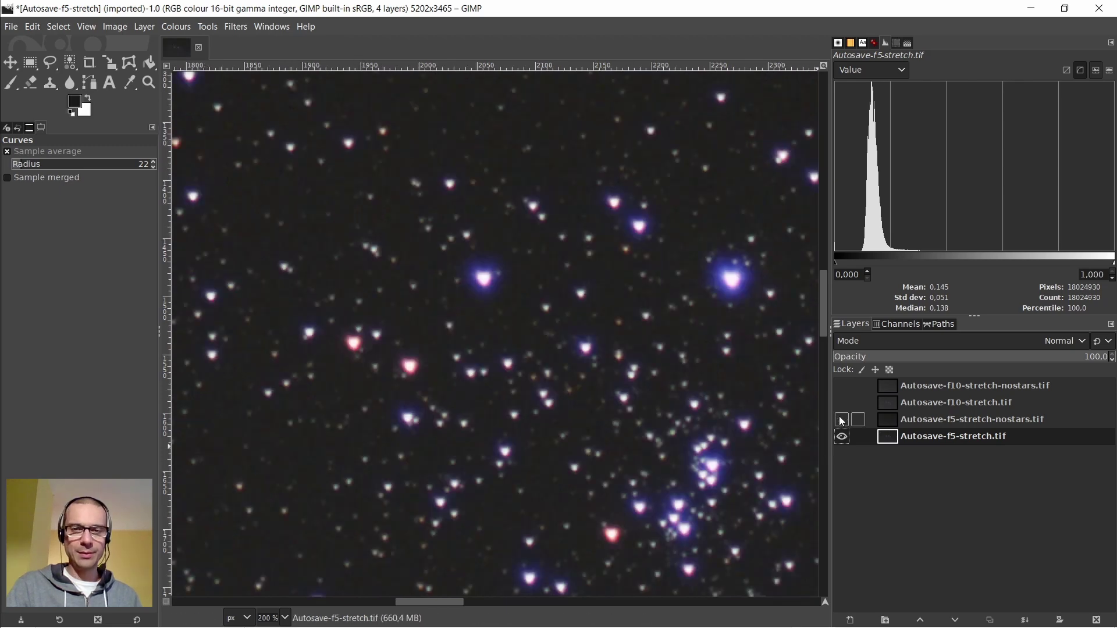
{"action": "left_click", "coordinate": [842, 420]}
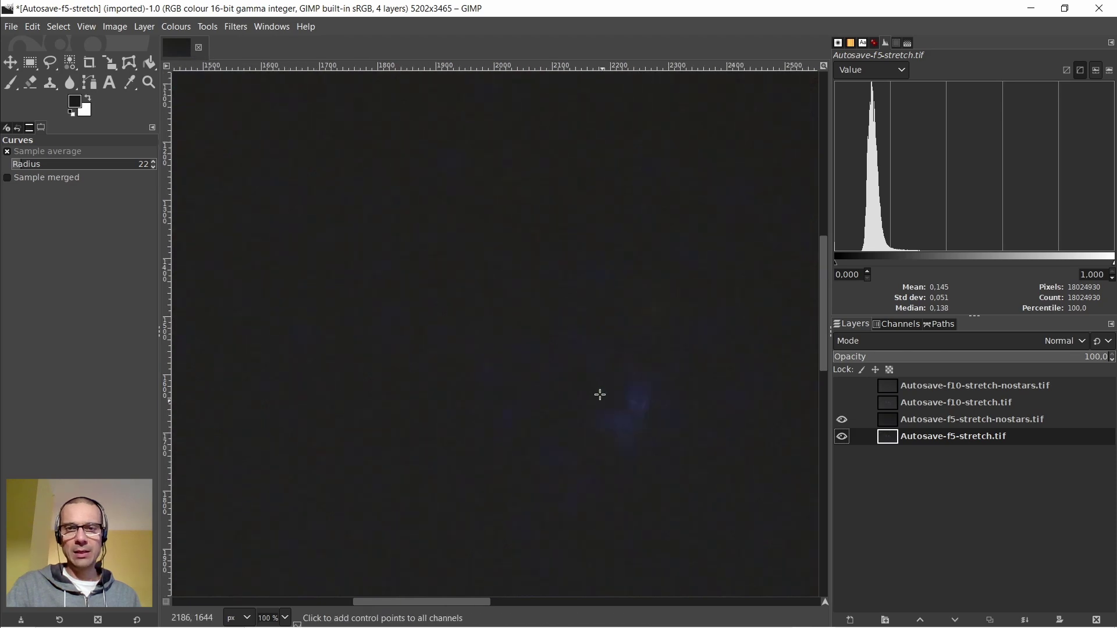
{"action": "scroll", "coordinate": [598, 389], "scroll_direction": "up", "scroll_amount": 1}
{"action": "scroll", "coordinate": [589, 340], "scroll_direction": "down", "scroll_amount": 4}
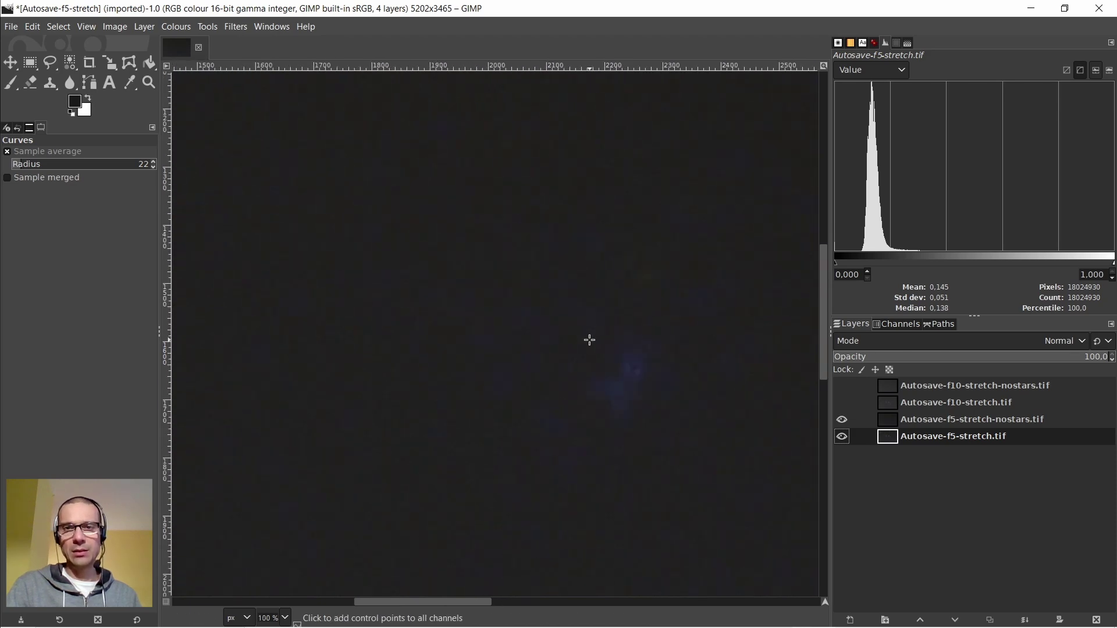
Show the Autosave-f10-stretch.tif layer, inspect its cluster stars, and turn on Autosave-f10-stretch-nostars.tif above it
{"action": "left_click", "coordinate": [842, 402]}
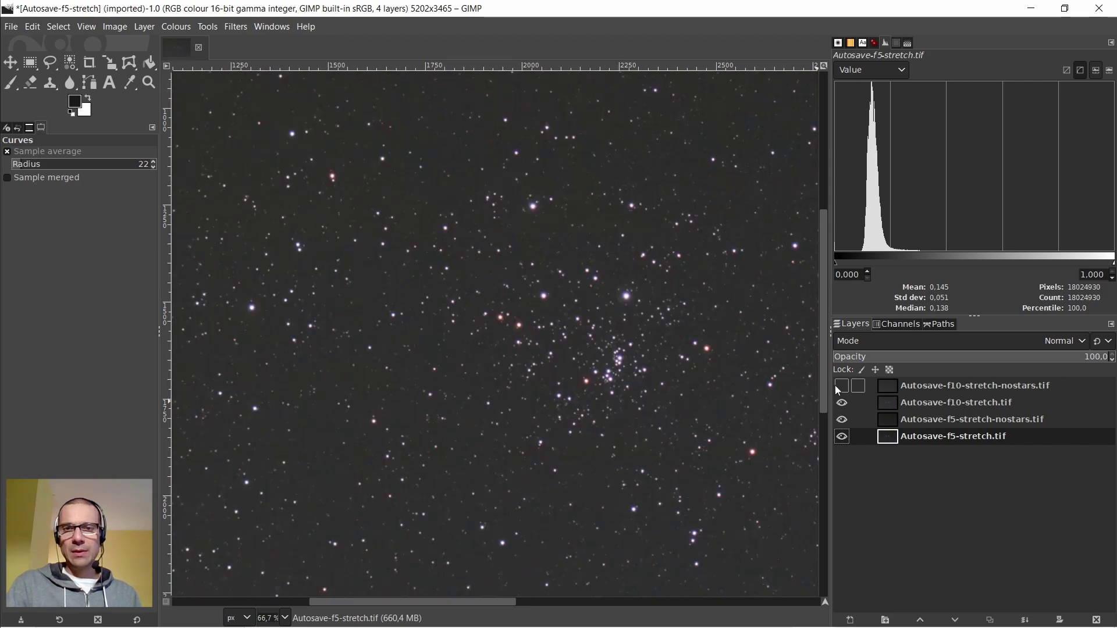
{"action": "scroll", "coordinate": [636, 361], "scroll_direction": "up", "scroll_amount": 3}
{"action": "scroll", "coordinate": [636, 361], "scroll_direction": "up", "scroll_amount": 3}
{"action": "scroll", "coordinate": [668, 357], "scroll_direction": "down", "scroll_amount": 2}
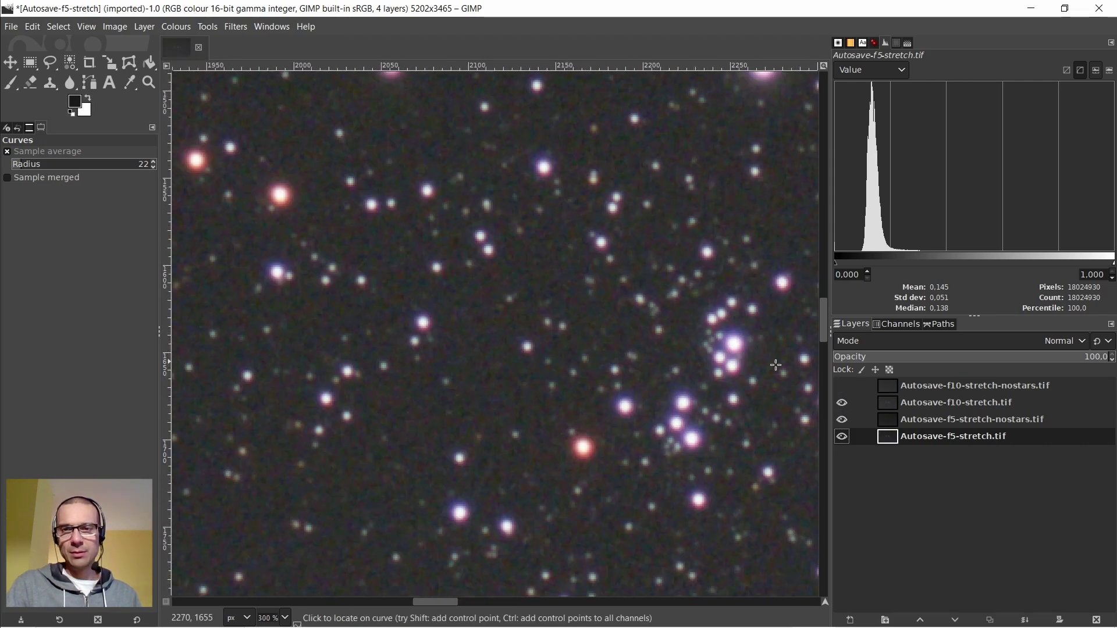
{"action": "left_click", "coordinate": [842, 386]}
{"action": "scroll", "coordinate": [628, 379], "scroll_direction": "down", "scroll_amount": 3}
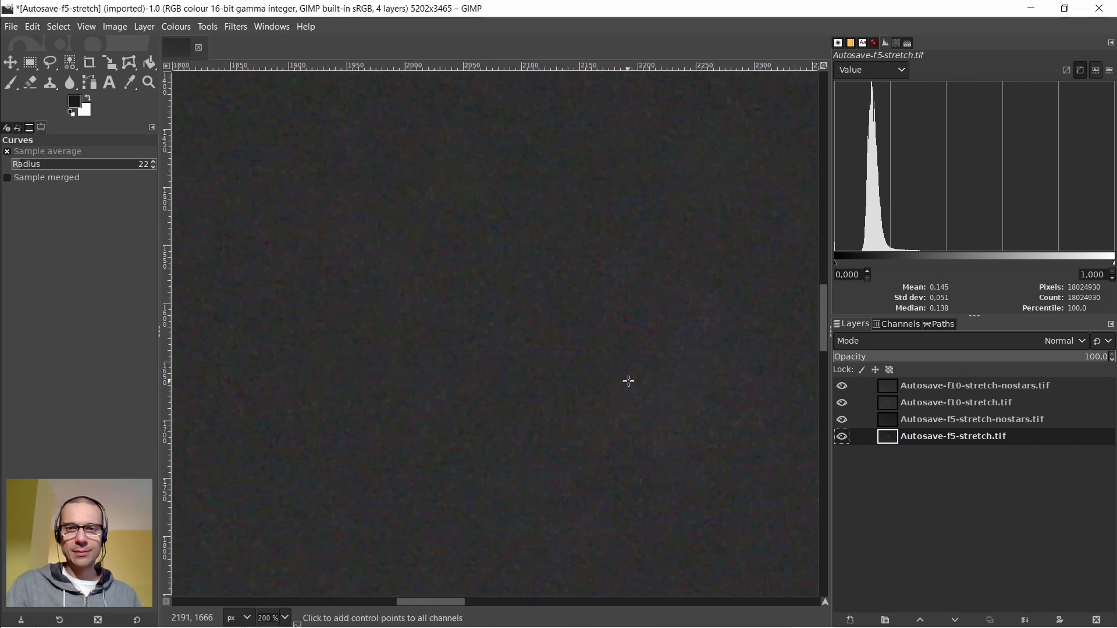
Select the Autosave-f10-stretch-nostars.tif layer and toggle it off and on to compare it with the f10 star image
{"action": "left_click", "coordinate": [877, 386]}
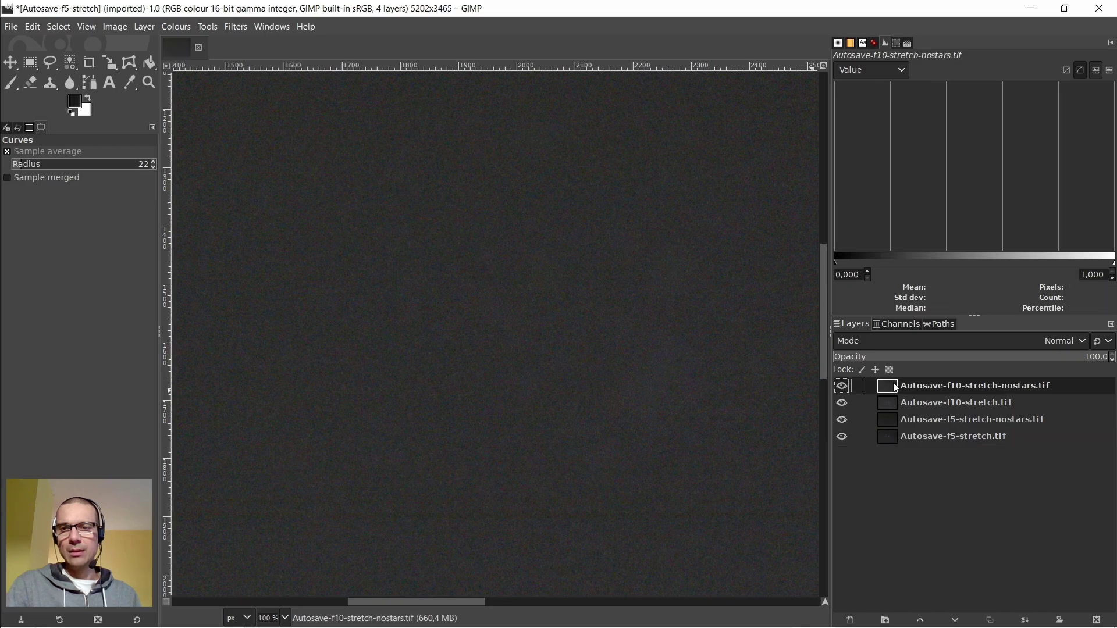
{"action": "left_click", "coordinate": [844, 387]}
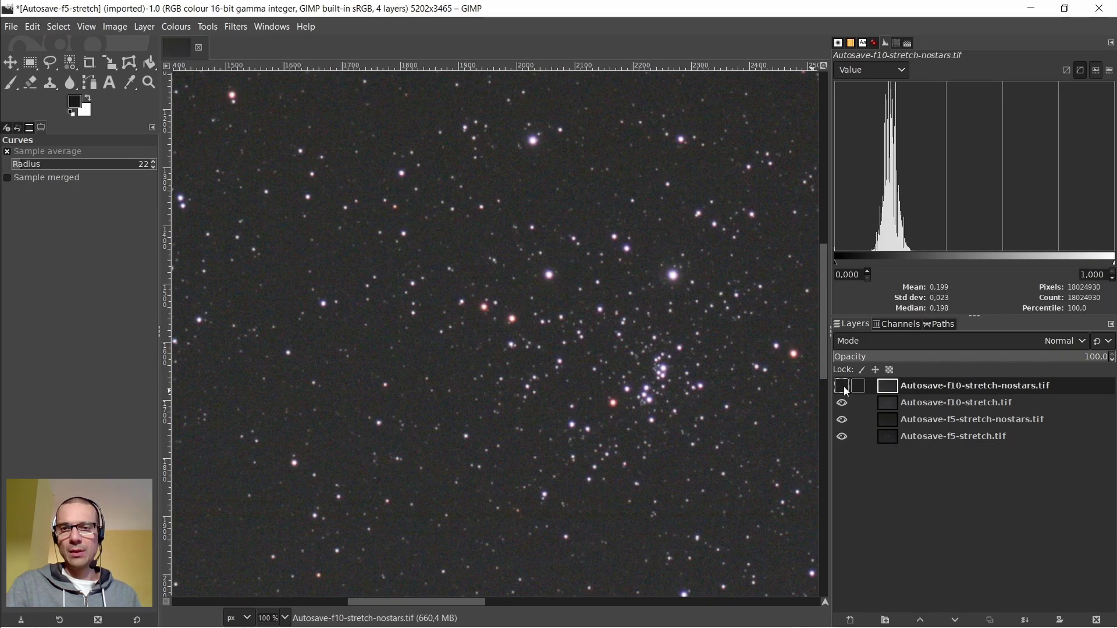
{"action": "left_click", "coordinate": [887, 401]}
{"action": "left_click", "coordinate": [889, 384]}
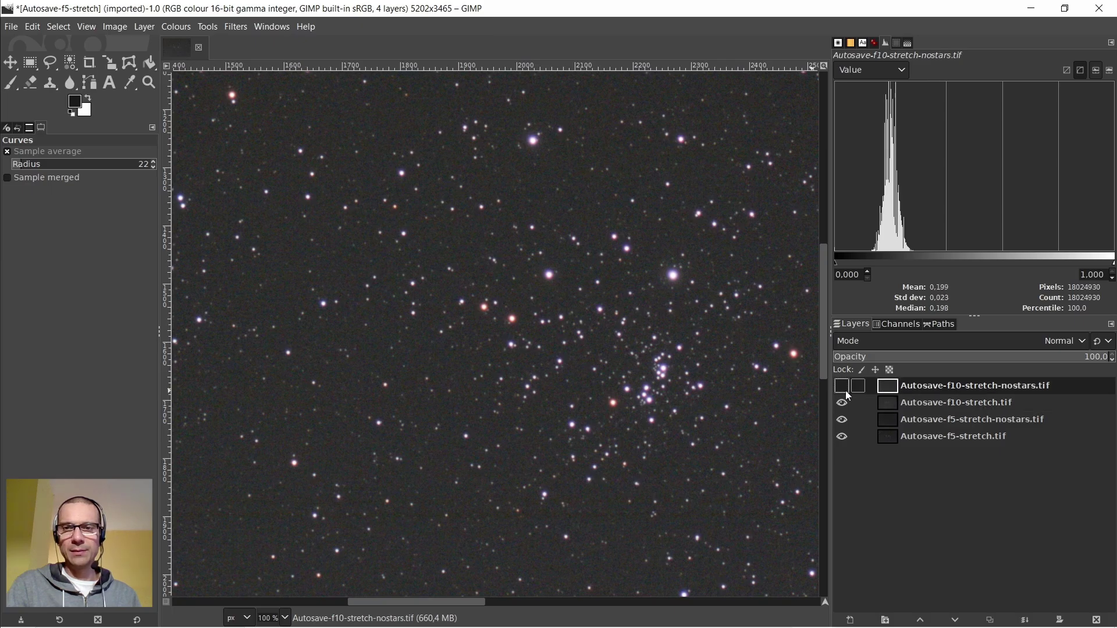
{"action": "left_click", "coordinate": [843, 387]}
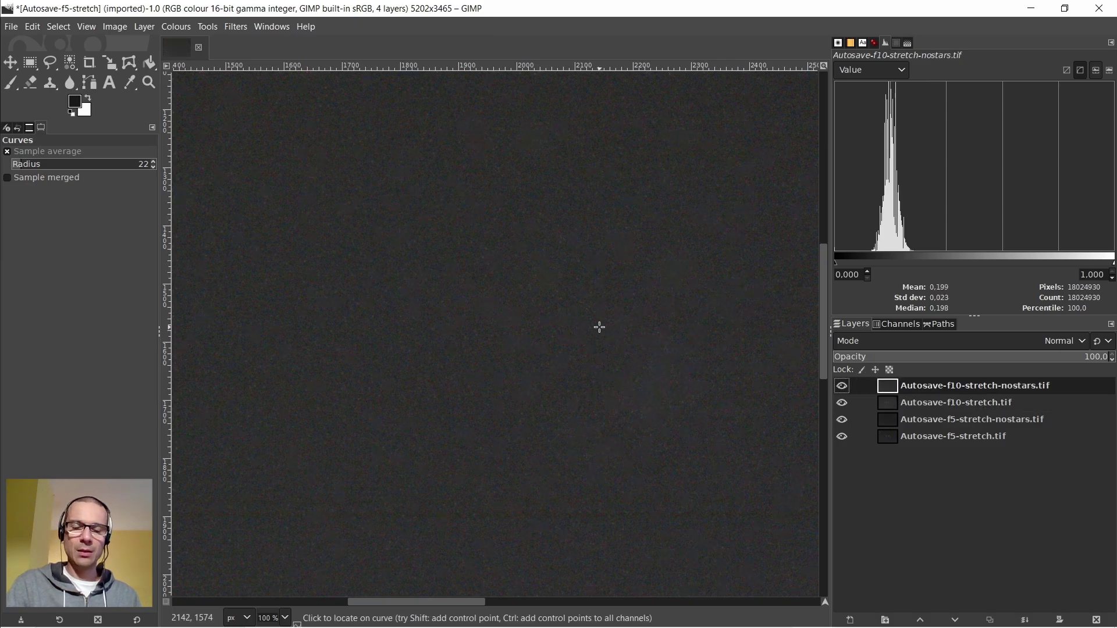
Set the blend mode of the Autosave-f10-stretch-nostars.tif layer to Subtract so only the f10 stars show
{"action": "scroll", "coordinate": [599, 327], "scroll_direction": "down", "scroll_amount": 3, "text": "ctrl"}
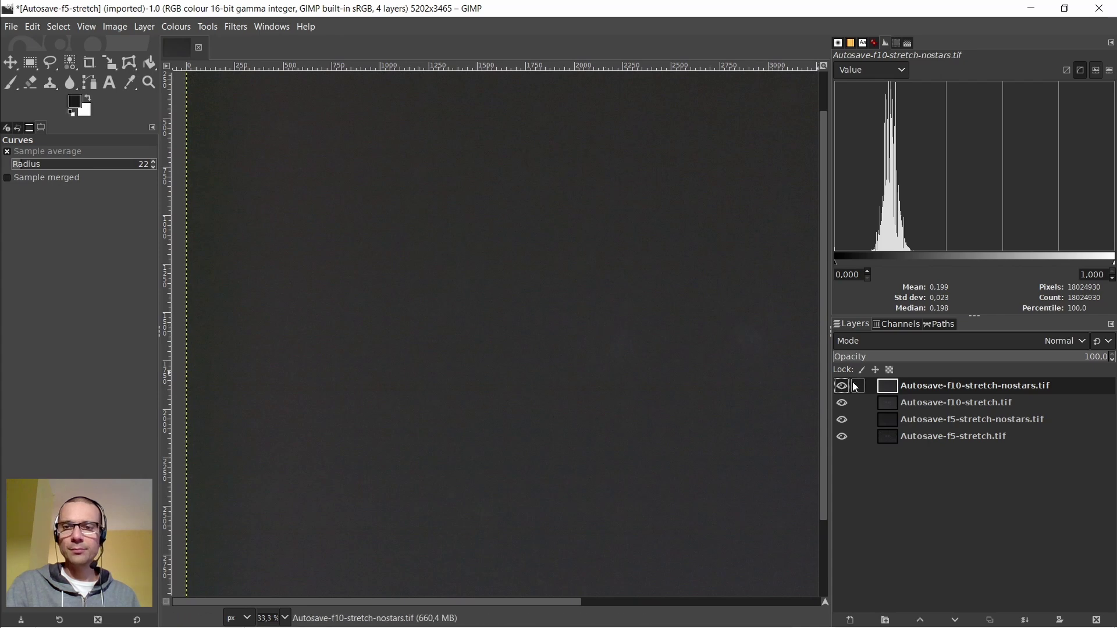
{"action": "scroll", "coordinate": [609, 337], "scroll_direction": "up", "scroll_amount": 3, "text": "ctrl"}
{"action": "scroll", "coordinate": [609, 337], "scroll_direction": "down", "scroll_amount": 4, "text": "ctrl"}
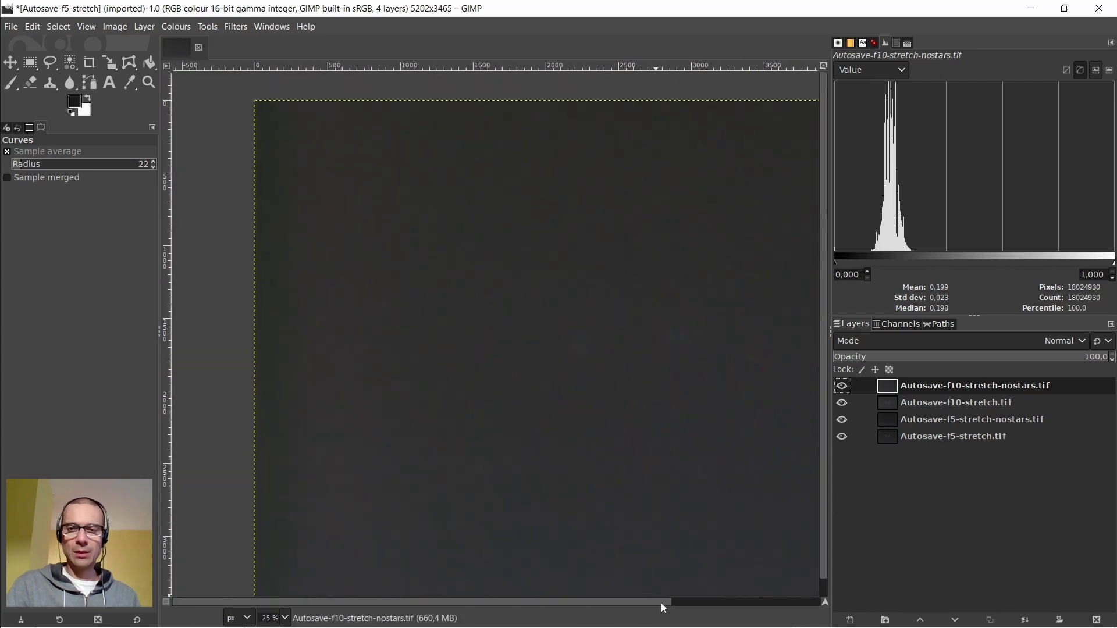
{"action": "scroll", "coordinate": [661, 601], "scroll_direction": "right", "scroll_amount": 3}
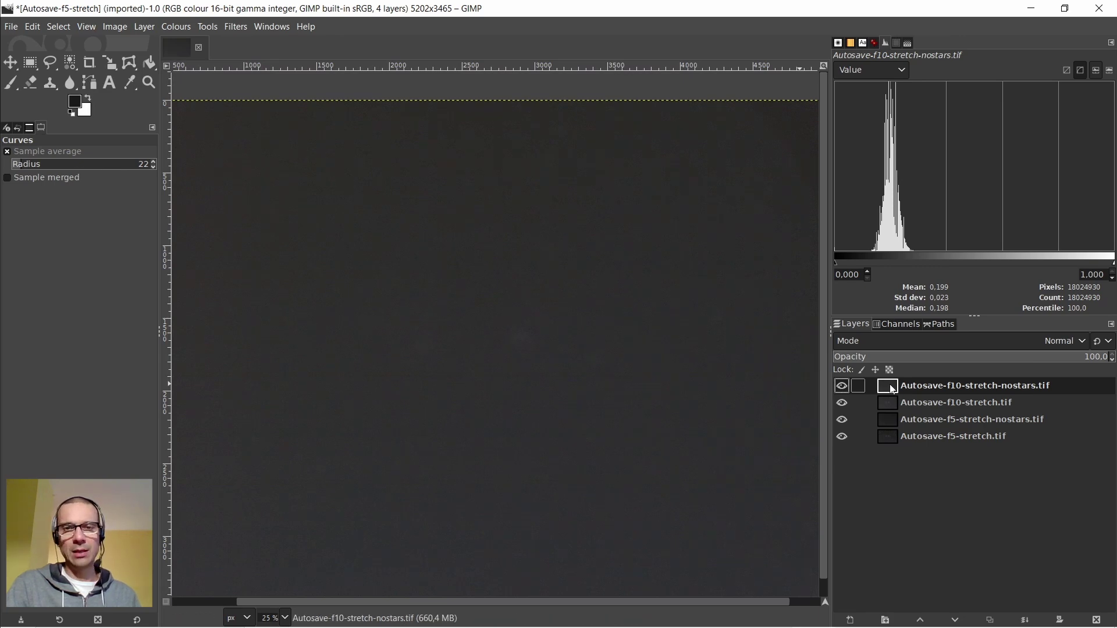
{"action": "left_click", "coordinate": [964, 341]}
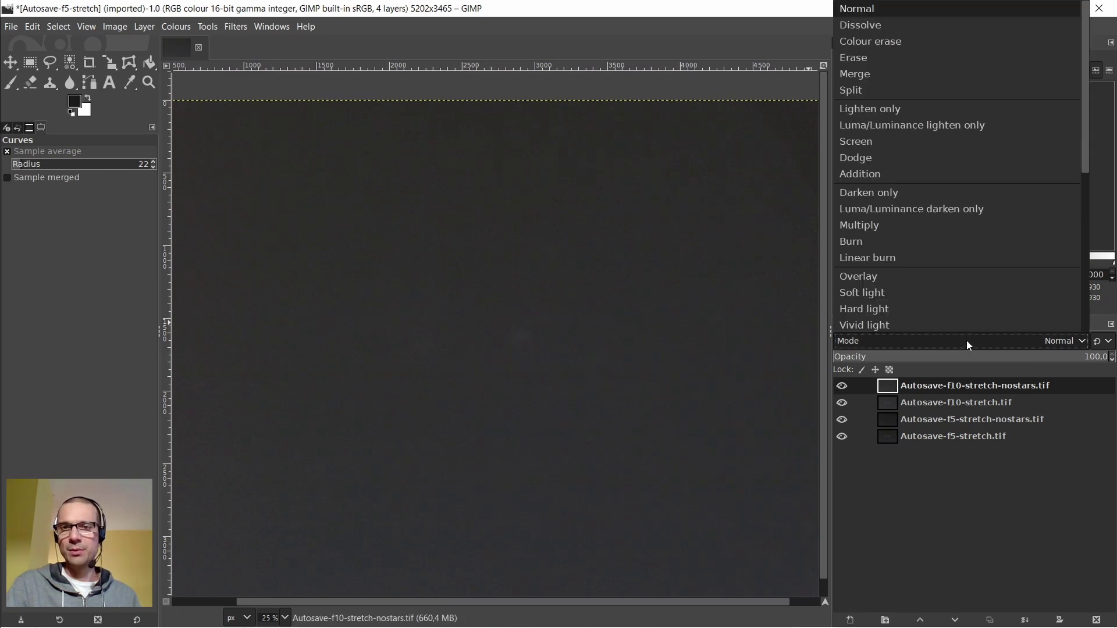
{"action": "scroll", "coordinate": [941, 259], "scroll_direction": "down", "scroll_amount": 3}
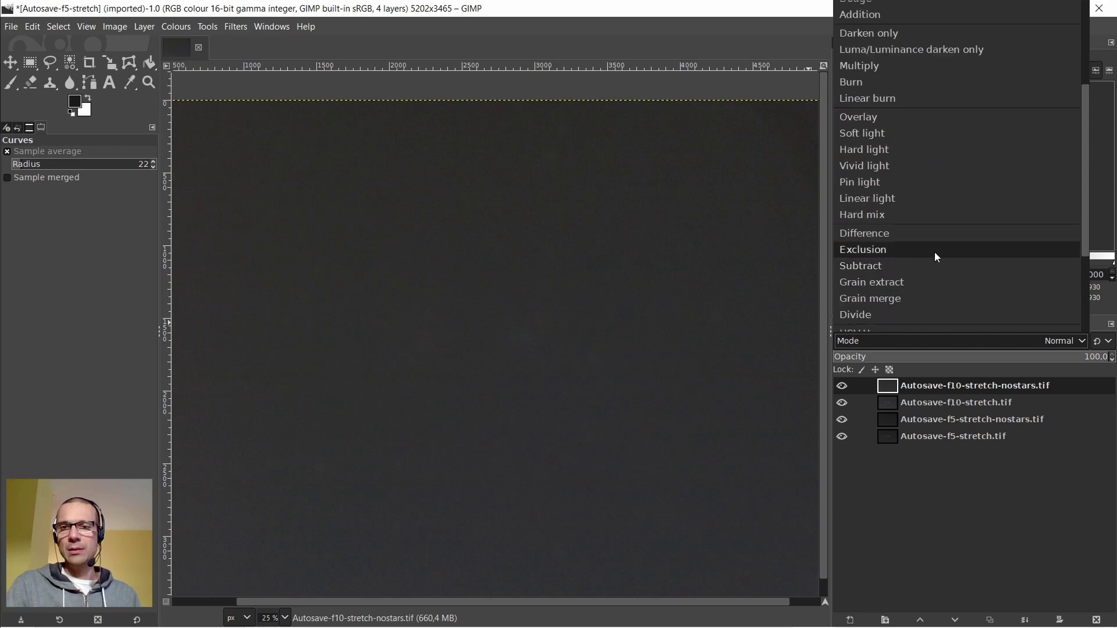
{"action": "left_click", "coordinate": [888, 269]}
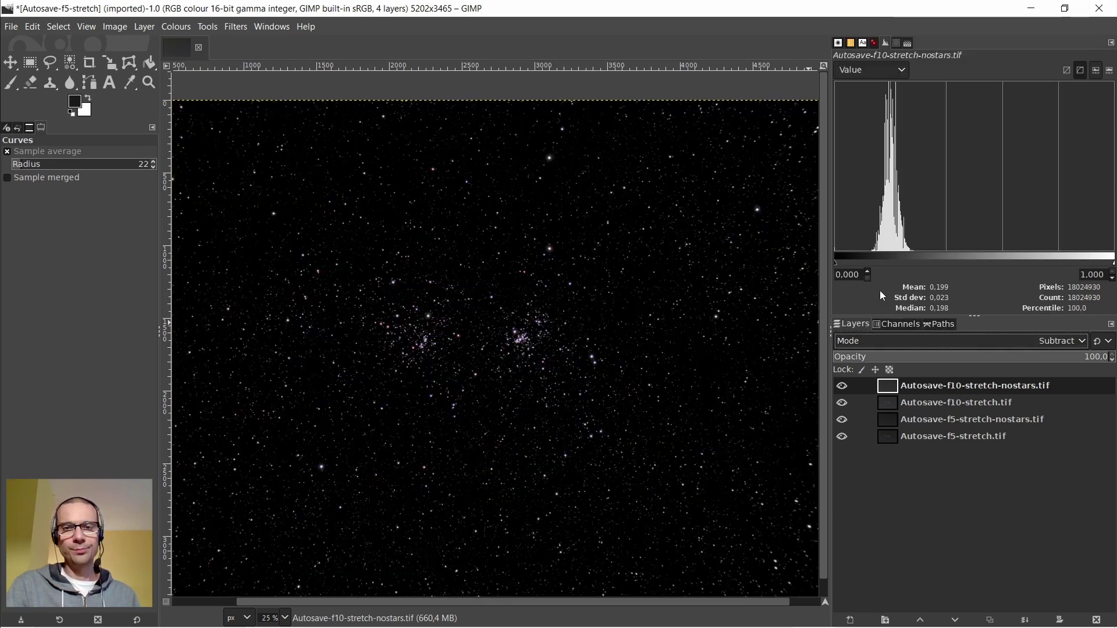
Create a new layer from the visible result and rename it "stars"
{"action": "right_click", "coordinate": [889, 385]}
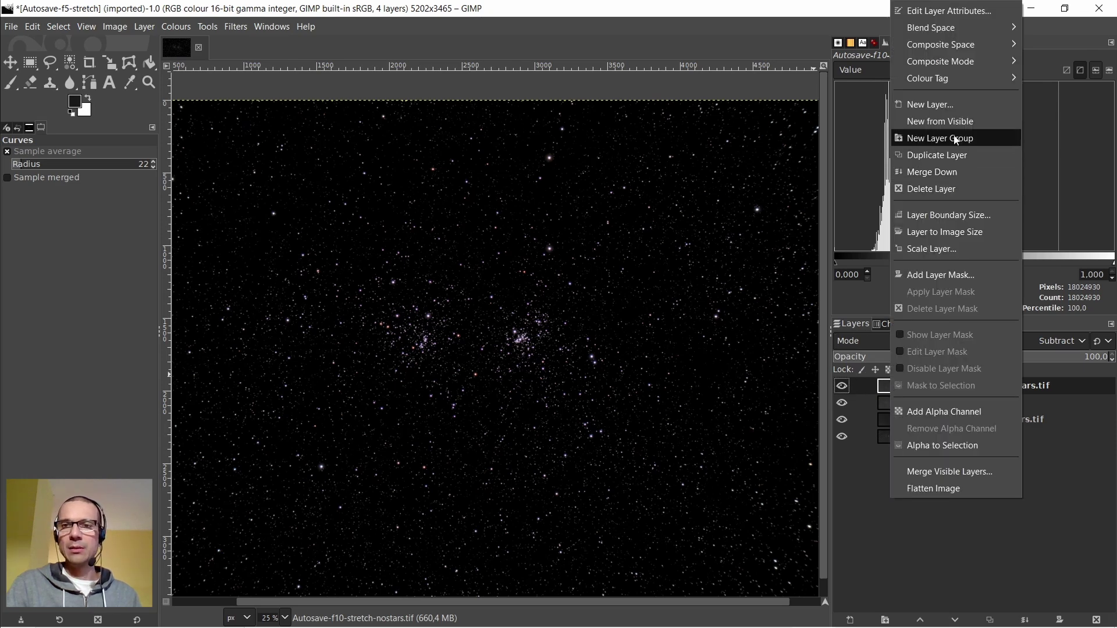
{"action": "left_click", "coordinate": [939, 122]}
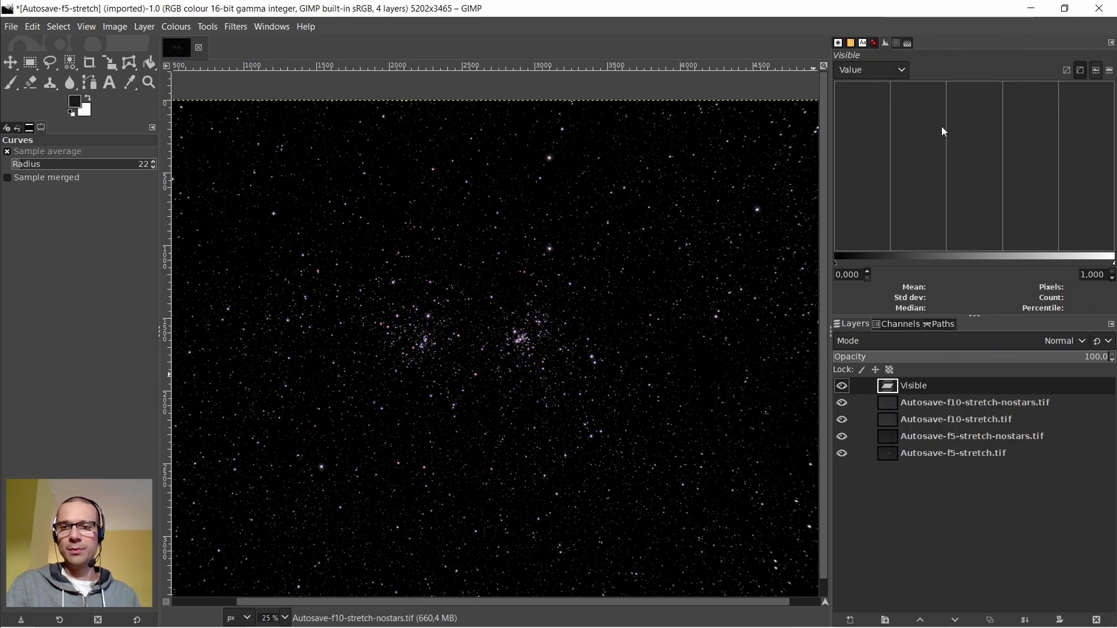
{"action": "double_click", "coordinate": [911, 386]}
{"action": "type", "text": "sta"}
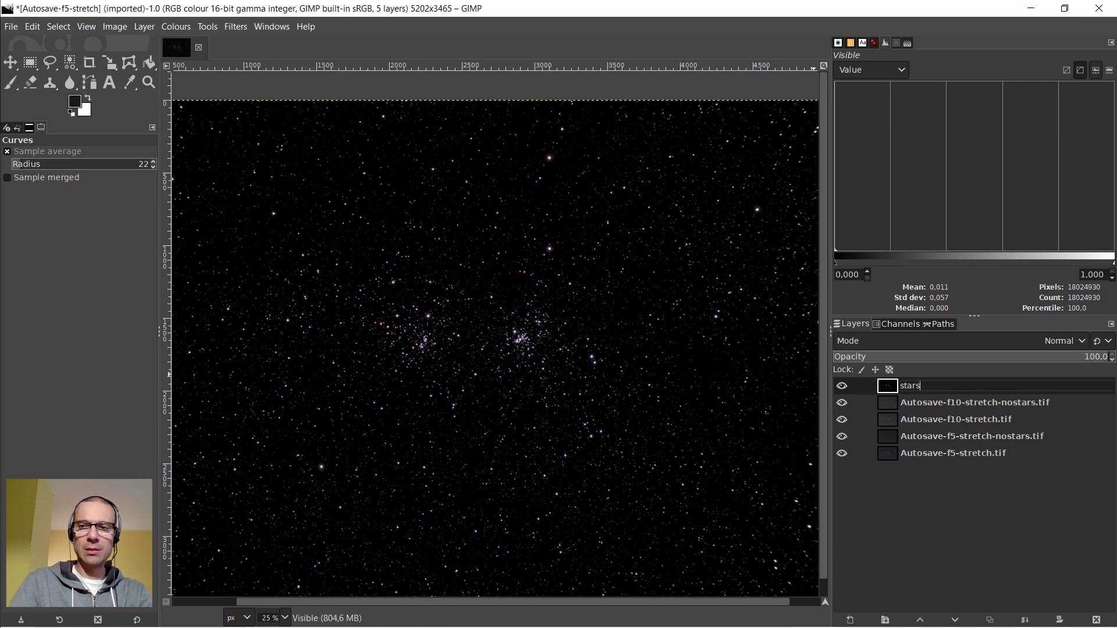
{"action": "type", "text": "rs"}
{"action": "key", "text": "Return"}
Set the blend mode of the Autosave-f10-stretch-nostars.tif layer back to Normal
{"action": "left_click", "coordinate": [889, 402]}
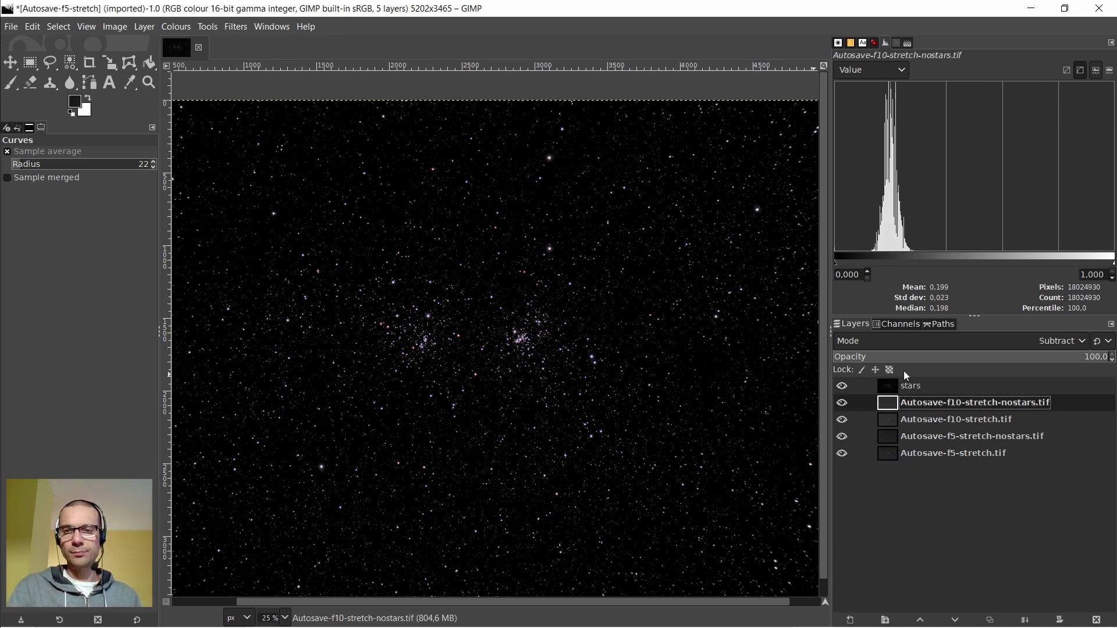
{"action": "left_click", "coordinate": [911, 349]}
{"action": "scroll", "coordinate": [930, 136], "scroll_direction": "up", "scroll_amount": 5}
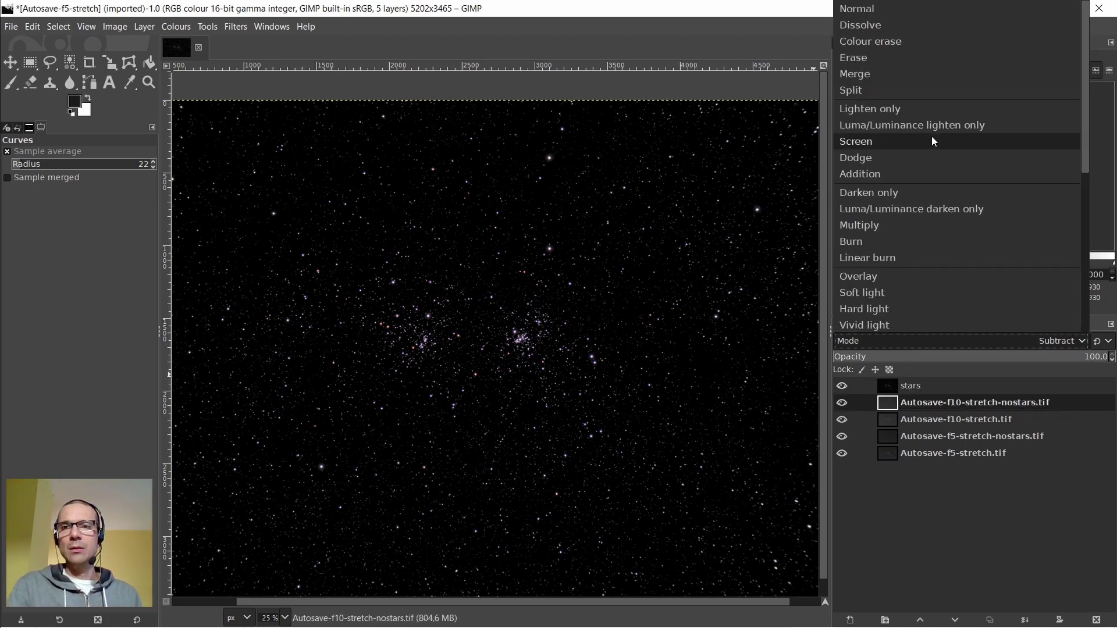
{"action": "left_click", "coordinate": [899, 7]}
Select the stars layer and examine the extracted stars and halos up close in the denser cluster core
{"action": "left_click", "coordinate": [888, 382]}
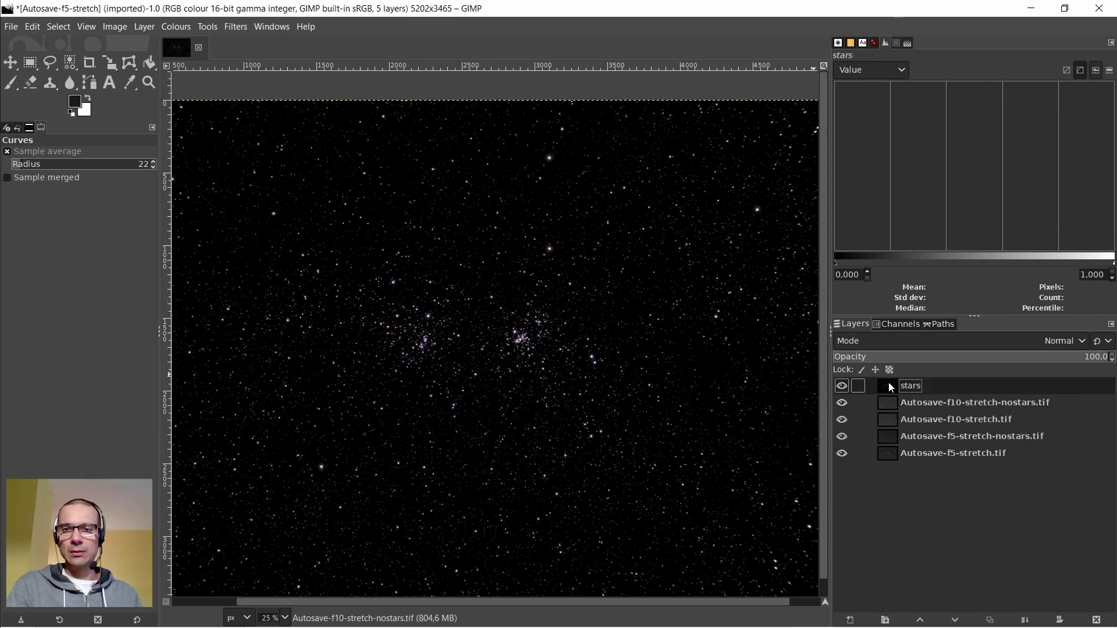
{"action": "key", "text": "1"}
{"action": "key", "text": "3"}
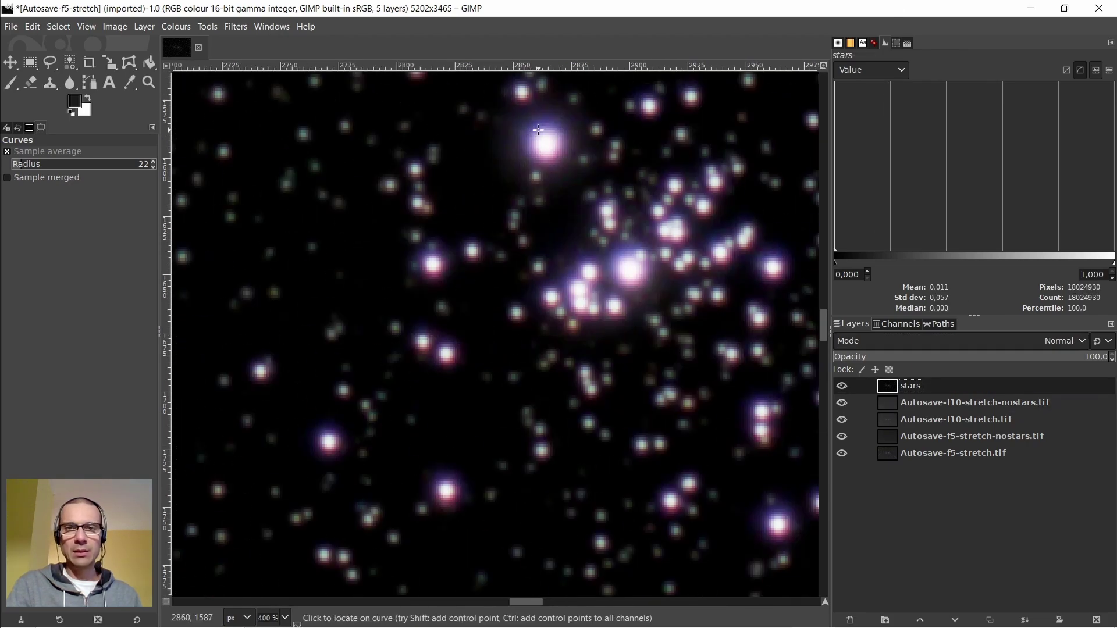
{"action": "scroll", "coordinate": [622, 233], "scroll_direction": "up", "scroll_amount": 3}
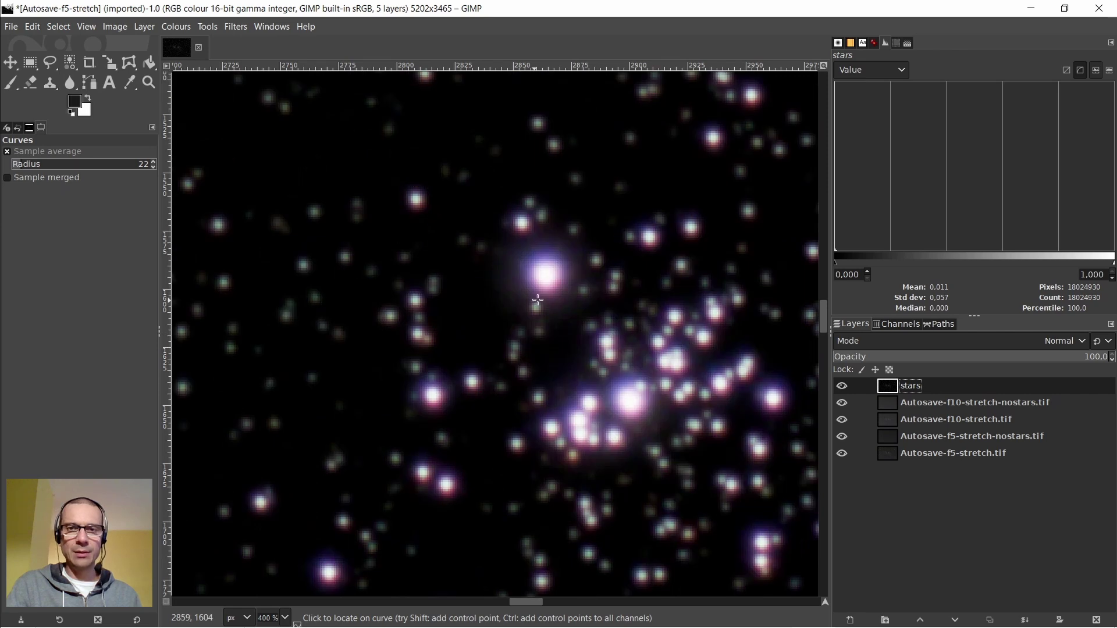
{"action": "scroll", "coordinate": [541, 276], "scroll_direction": "up", "scroll_amount": 1, "text": "ctrl"}
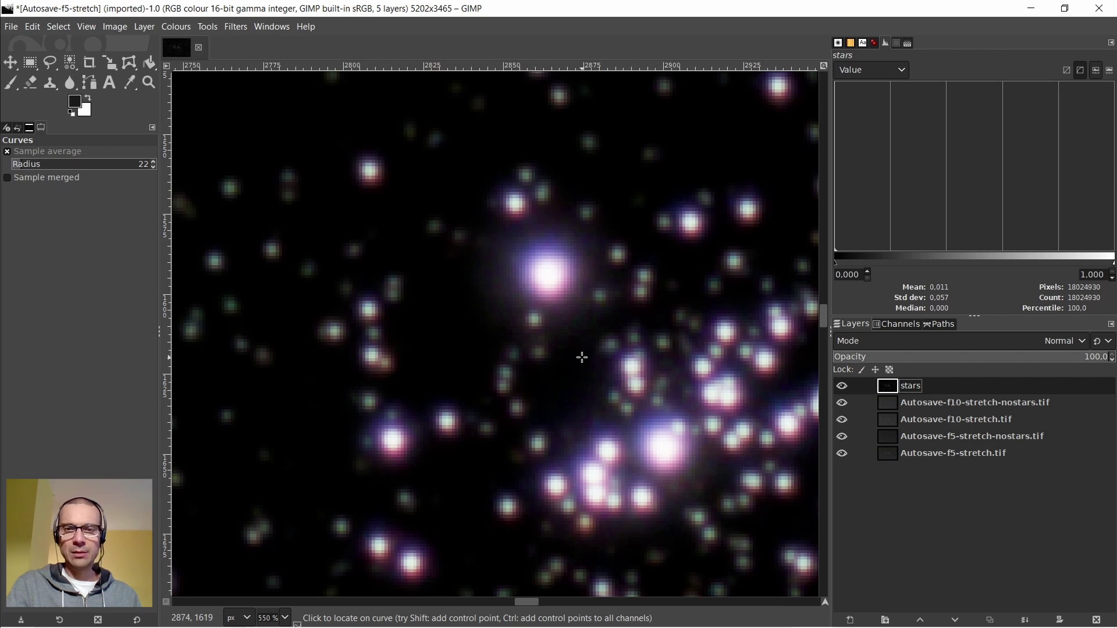
{"action": "scroll", "coordinate": [588, 361], "scroll_direction": "down", "scroll_amount": 2, "text": "ctrl"}
{"action": "scroll", "coordinate": [621, 421], "scroll_direction": "up", "scroll_amount": 2, "text": "ctrl"}
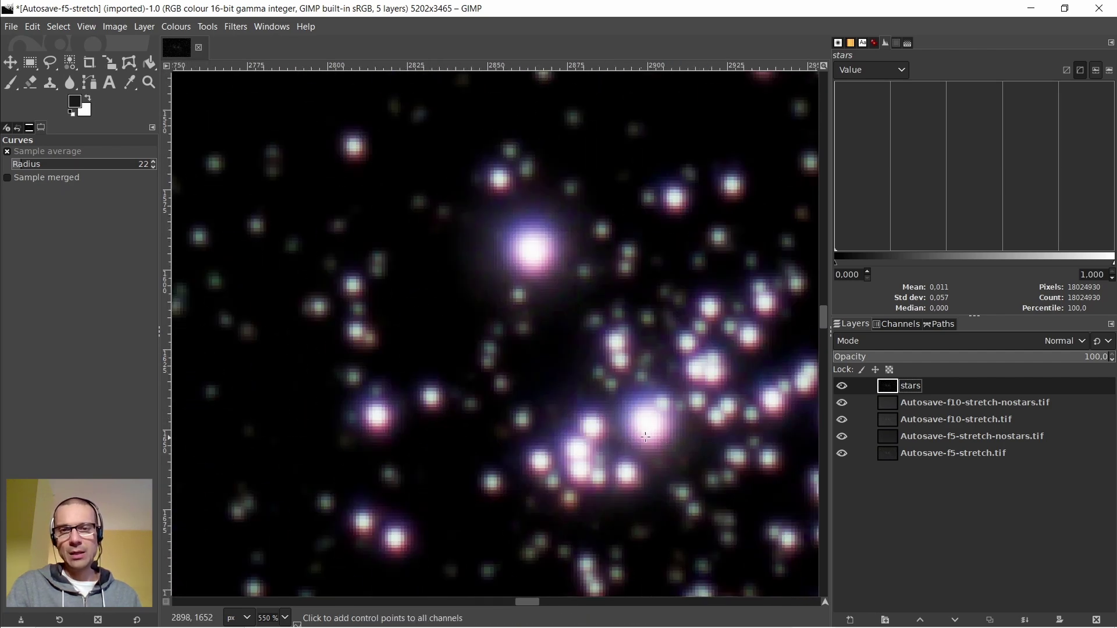
{"action": "scroll", "coordinate": [665, 427], "scroll_direction": "down", "scroll_amount": 2, "text": "ctrl"}
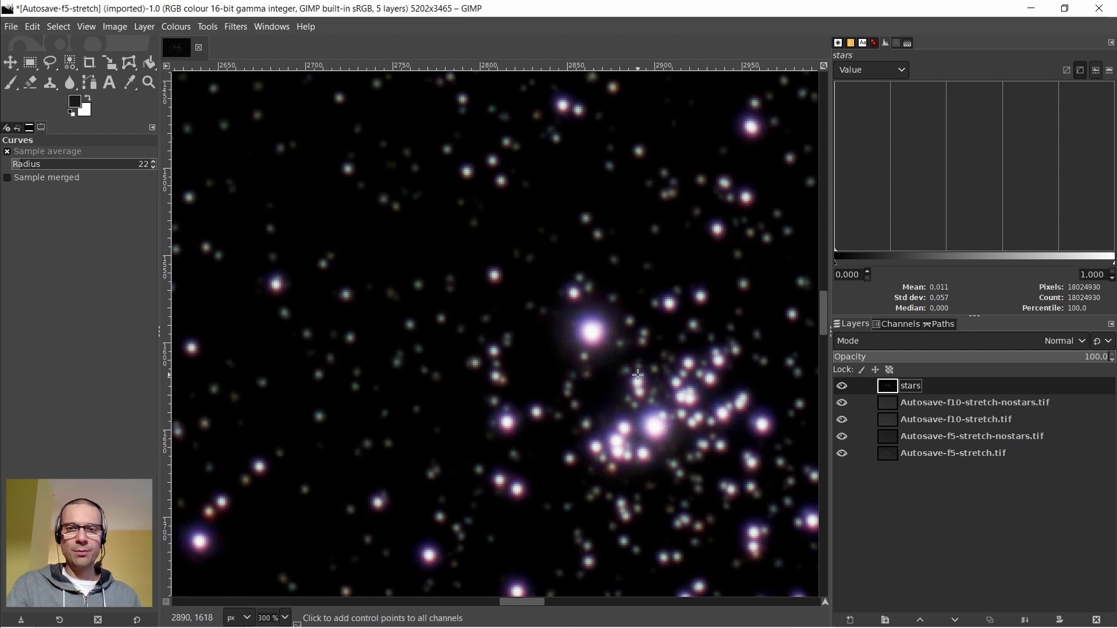
Examine the extracted stars around the other, looser cluster in the stars layer
{"action": "scroll", "coordinate": [667, 427], "scroll_direction": "down", "scroll_amount": 2, "text": "ctrl"}
{"action": "scroll", "coordinate": [643, 320], "scroll_direction": "down", "scroll_amount": 1, "text": "ctrl"}
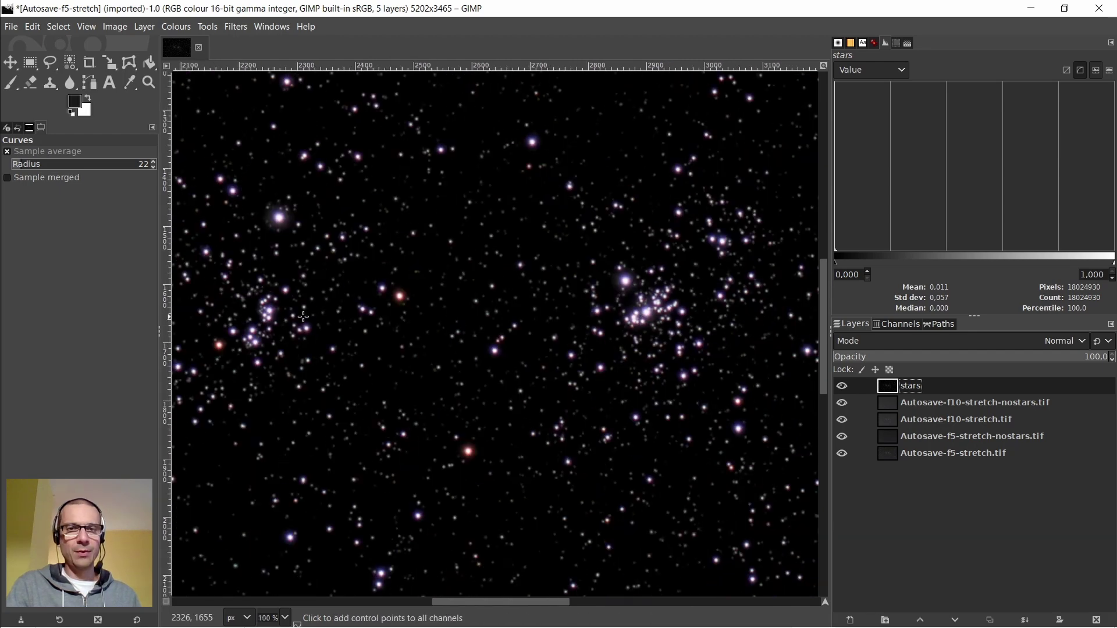
{"action": "scroll", "coordinate": [256, 309], "scroll_direction": "up", "scroll_amount": 3, "text": "ctrl"}
{"action": "scroll", "coordinate": [258, 306], "scroll_direction": "up", "scroll_amount": 1, "text": "ctrl"}
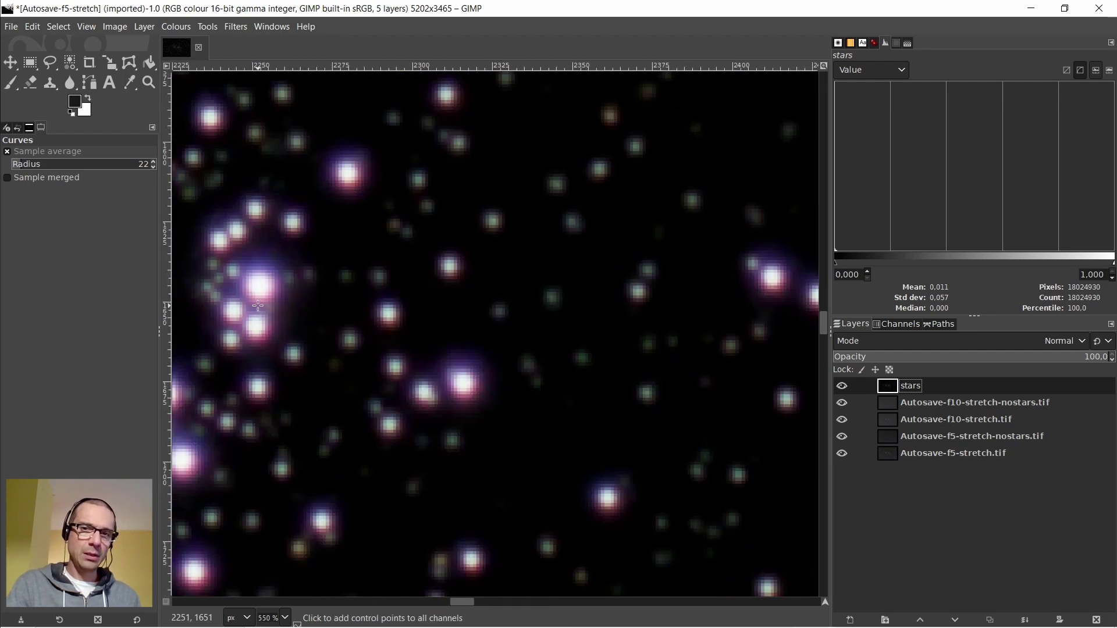
{"action": "scroll", "coordinate": [259, 306], "scroll_direction": "down", "scroll_amount": 1, "text": "ctrl"}
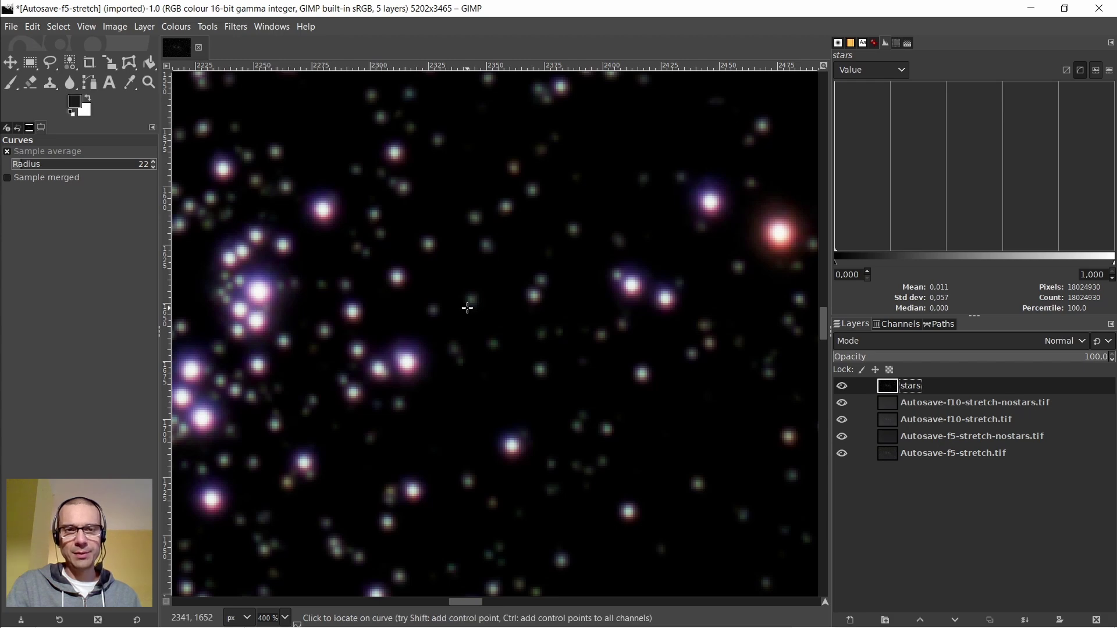
{"action": "scroll", "coordinate": [469, 304], "scroll_direction": "down", "scroll_amount": 3, "text": "ctrl"}
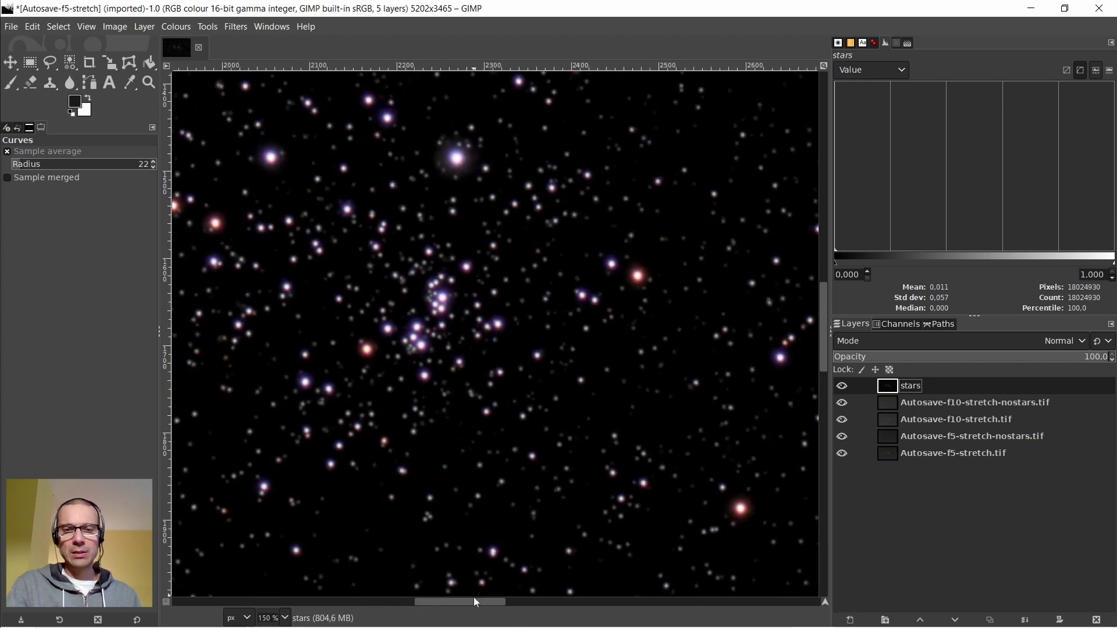
Decompose the stars layer into separate red, green and blue layers using the RGB colour model
{"action": "left_click_drag", "start_coordinate": [474, 602], "coordinate": [502, 602]}
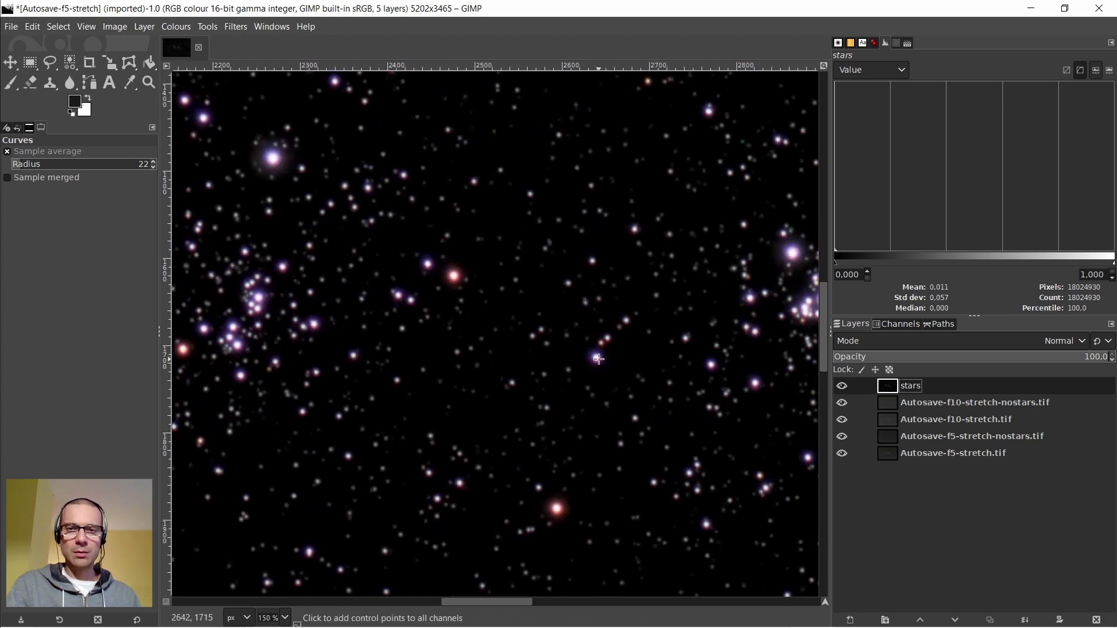
{"action": "scroll", "coordinate": [598, 358], "scroll_direction": "up", "scroll_amount": 5, "text": "ctrl"}
{"action": "scroll", "coordinate": [598, 359], "scroll_direction": "down", "scroll_amount": 3, "text": "ctrl"}
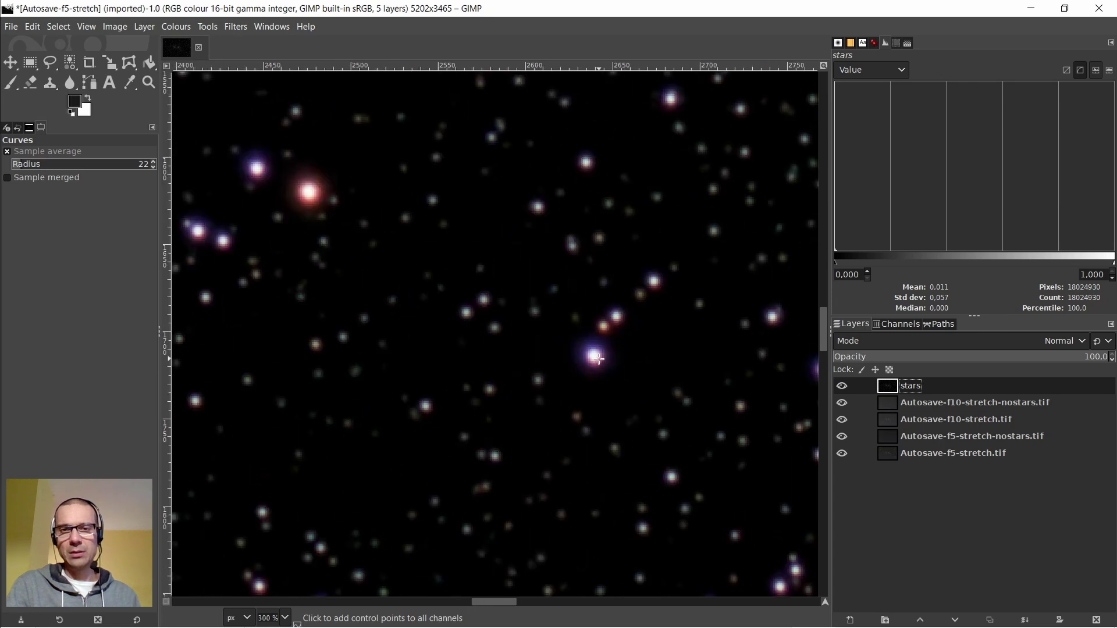
{"action": "right_click", "coordinate": [517, 282]}
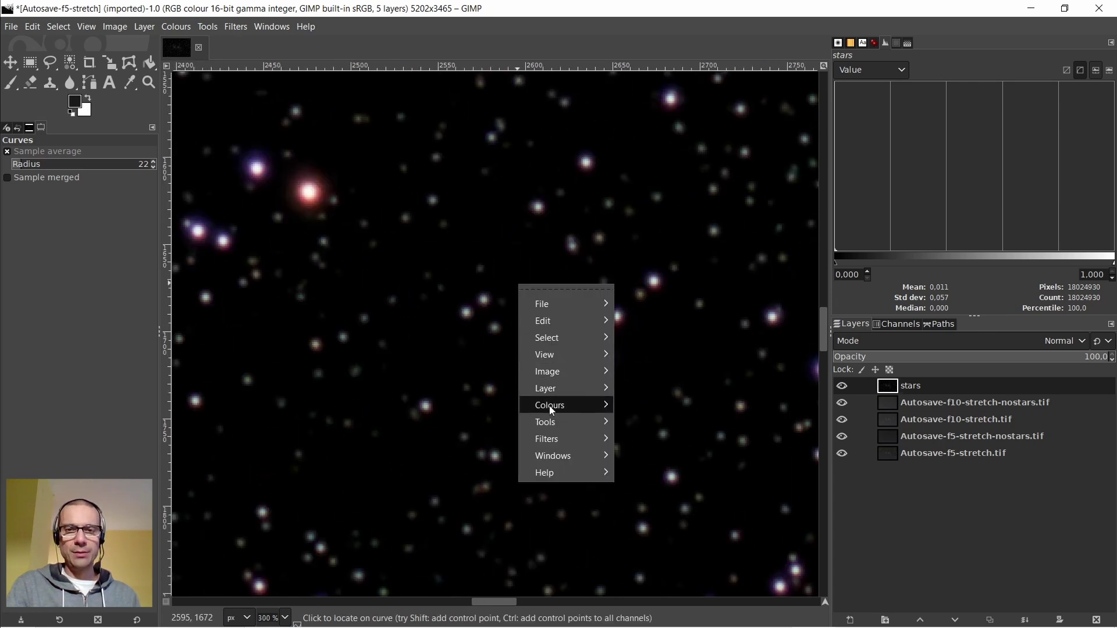
{"action": "mouse_move", "coordinate": [550, 408]}
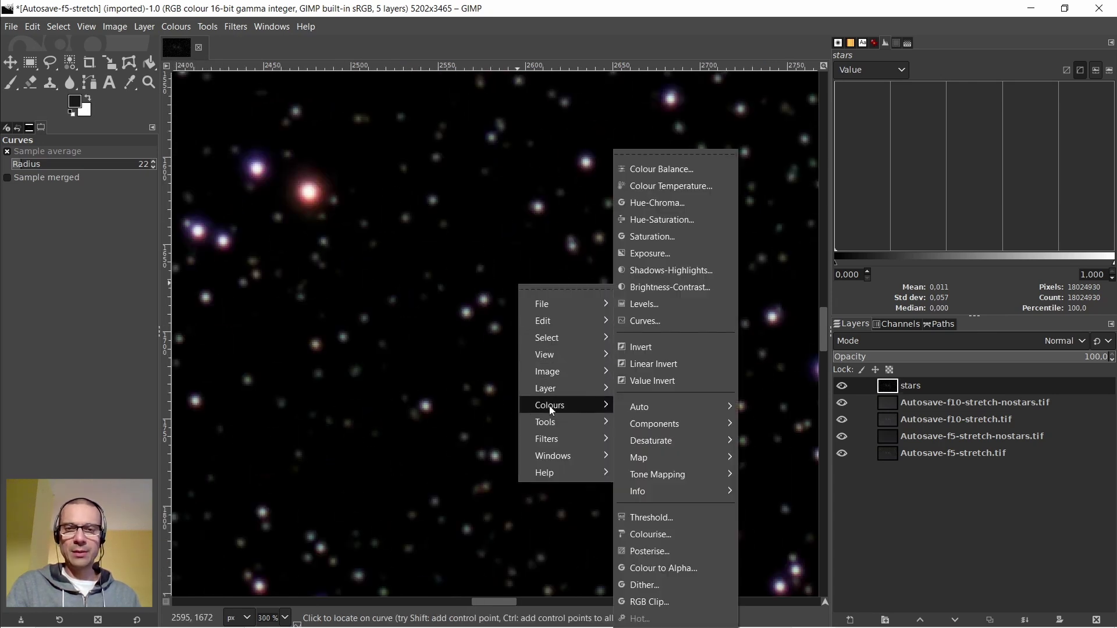
{"action": "mouse_move", "coordinate": [668, 425]}
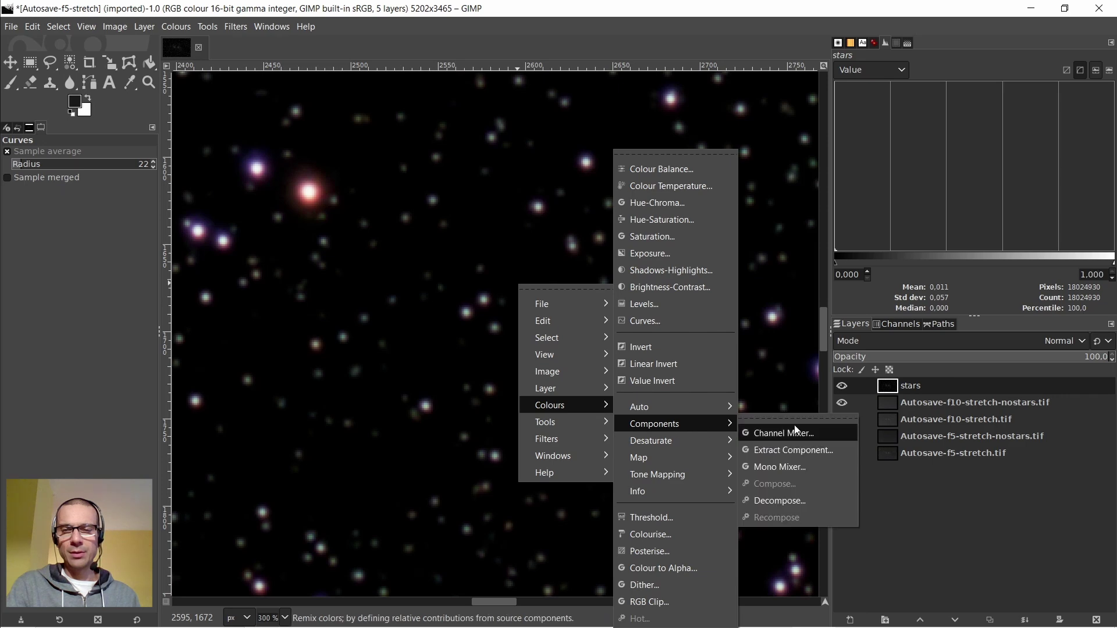
{"action": "left_click", "coordinate": [783, 501]}
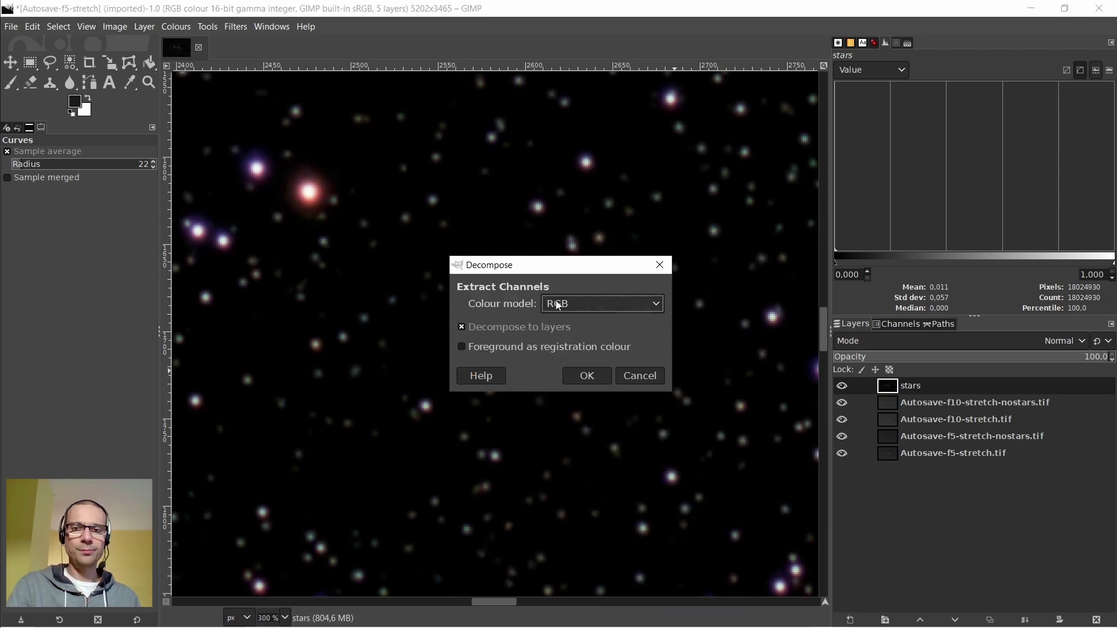
{"action": "left_click", "coordinate": [585, 376]}
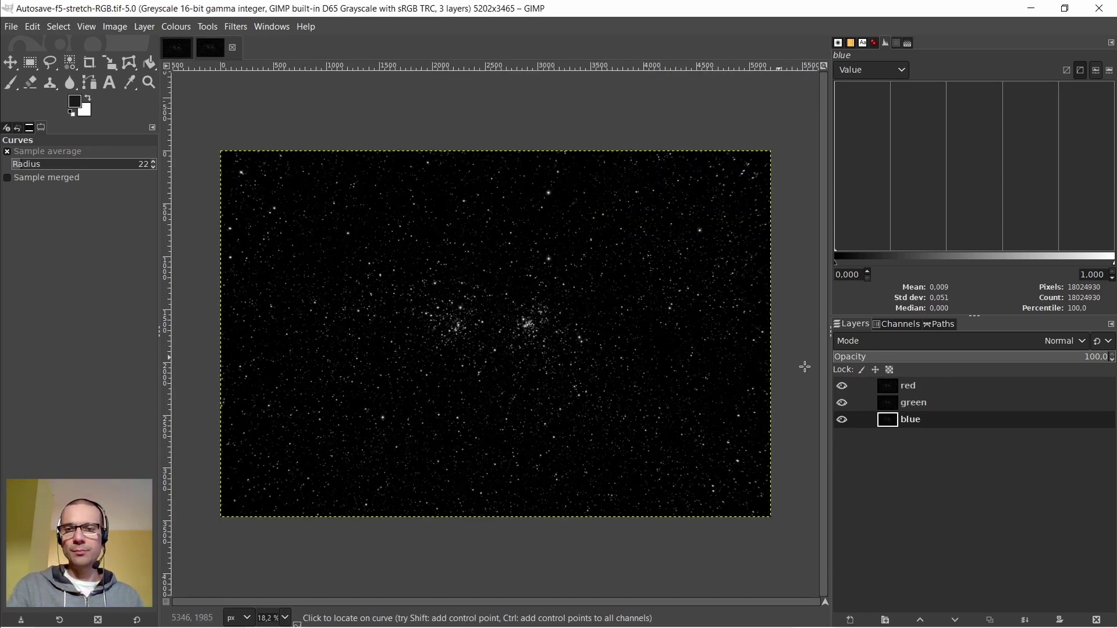
Scale the decomposed greyscale image to 200% in width and height with Cubic interpolation, accepting the large image size
{"action": "left_click", "coordinate": [888, 388]}
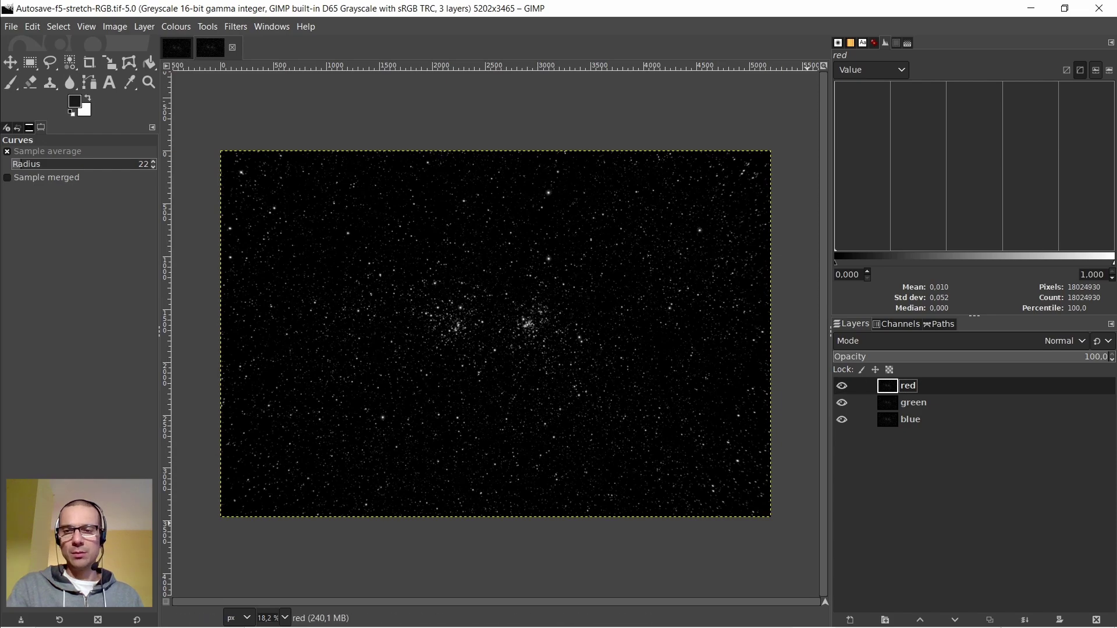
{"action": "scroll", "coordinate": [527, 332], "scroll_direction": "up", "scroll_amount": 8}
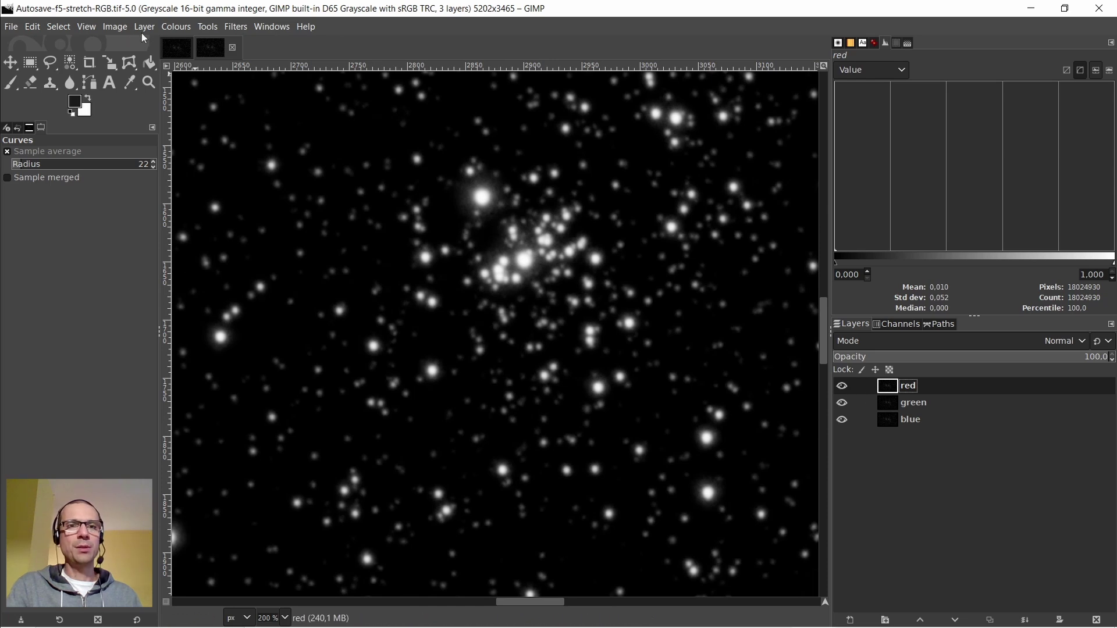
{"action": "left_click", "coordinate": [113, 28]}
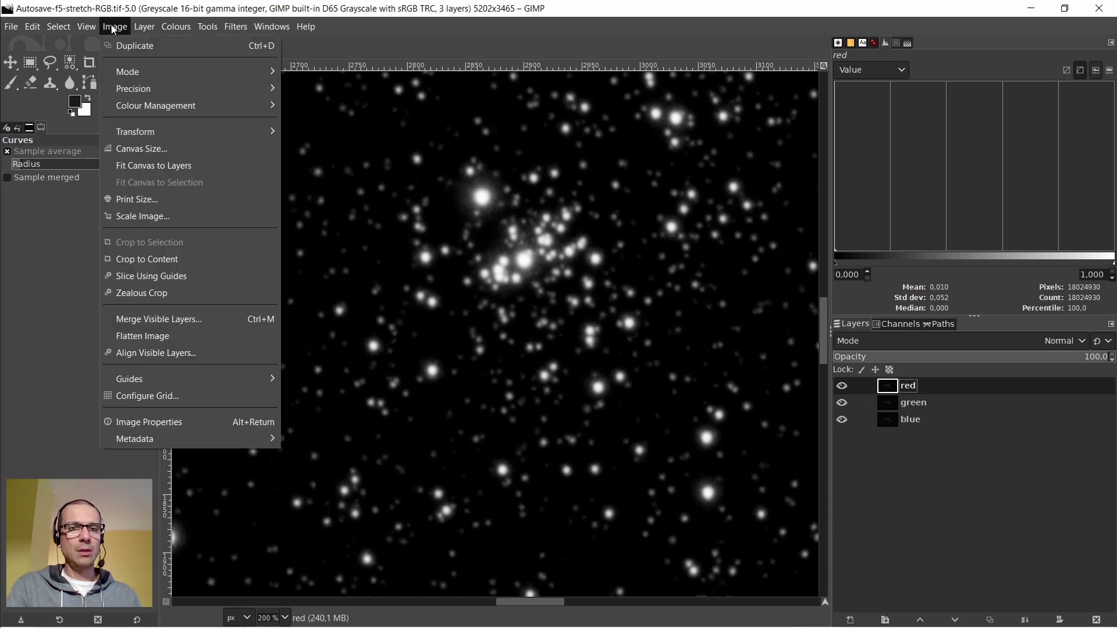
{"action": "left_click", "coordinate": [141, 217]}
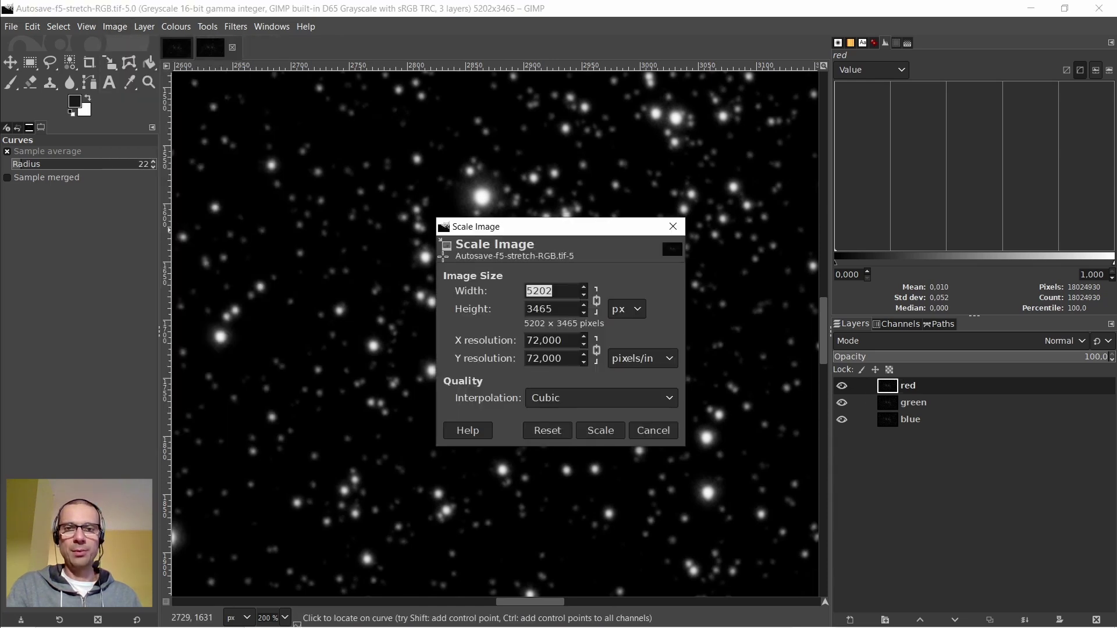
{"action": "left_click", "coordinate": [640, 307]}
{"action": "left_click", "coordinate": [640, 344]}
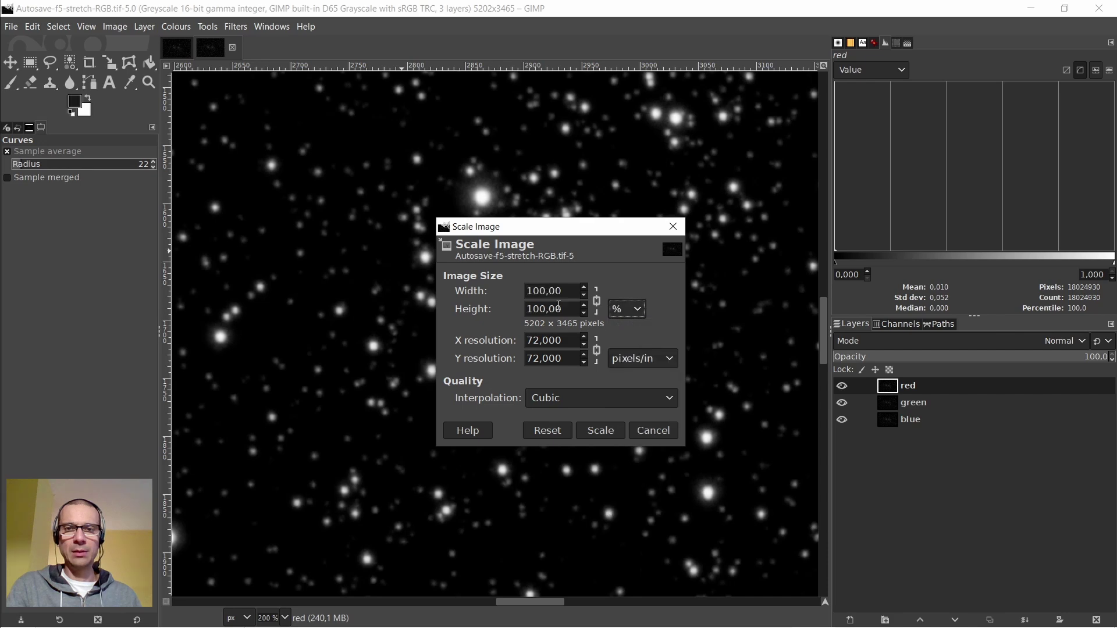
{"action": "left_click", "coordinate": [532, 291]}
{"action": "key", "text": "BackSpace"}
{"action": "type", "text": "2"}
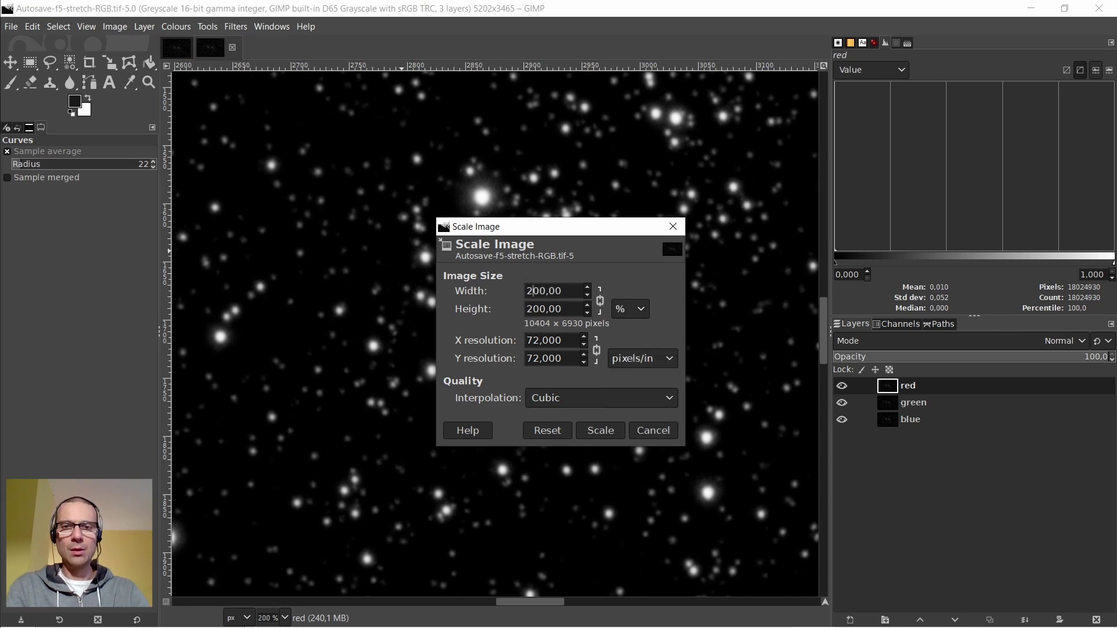
{"action": "left_click", "coordinate": [600, 430]}
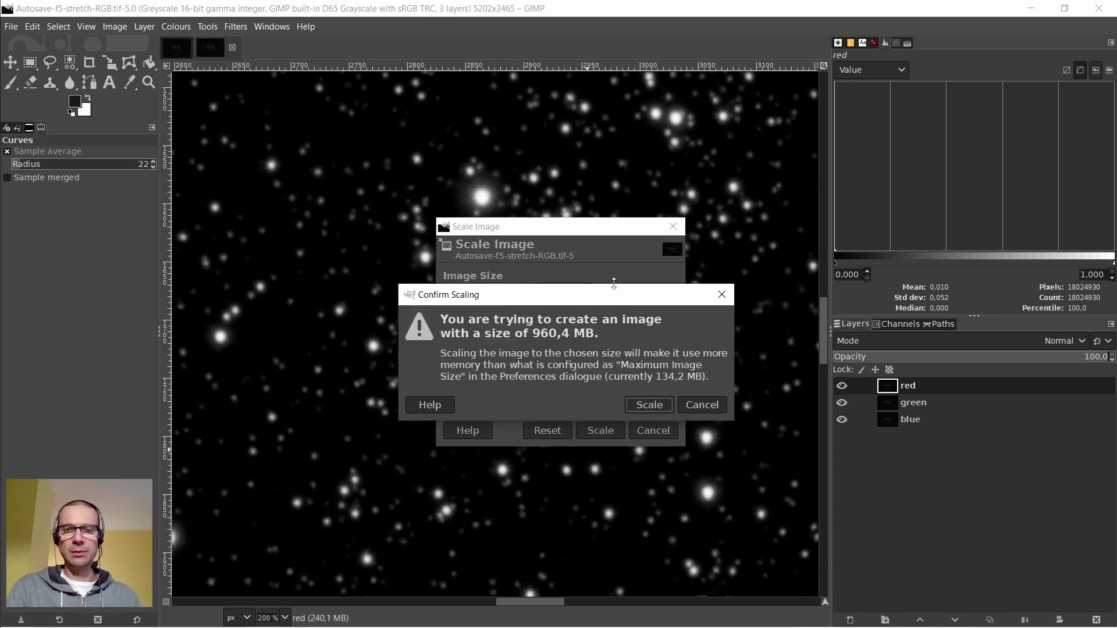
{"action": "left_click", "coordinate": [649, 405]}
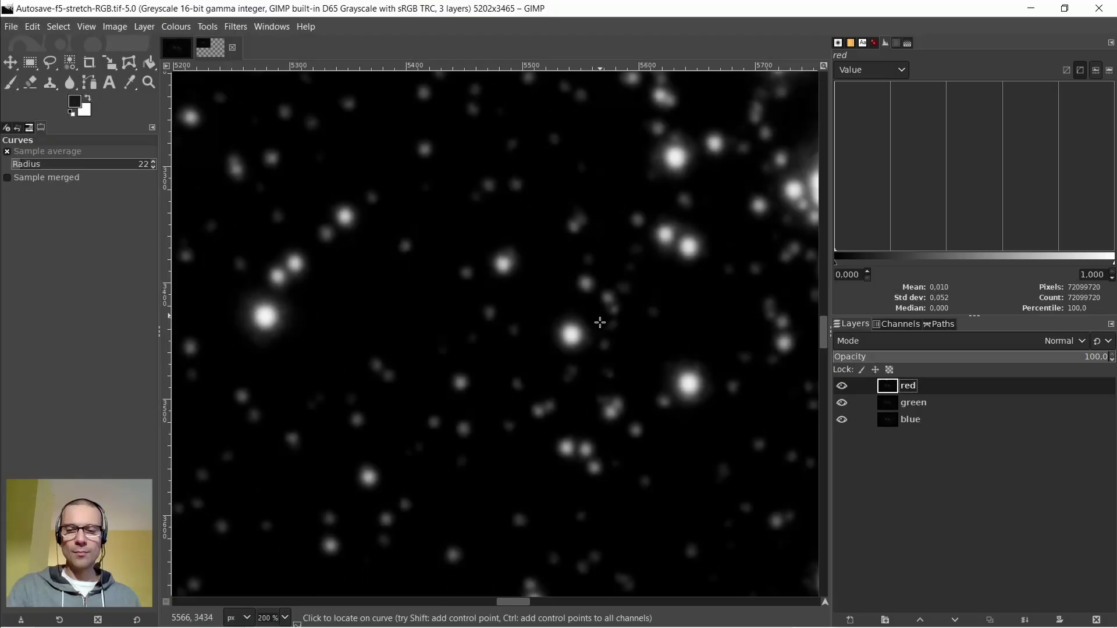
{"action": "scroll", "coordinate": [600, 317], "scroll_direction": "down", "scroll_amount": 3}
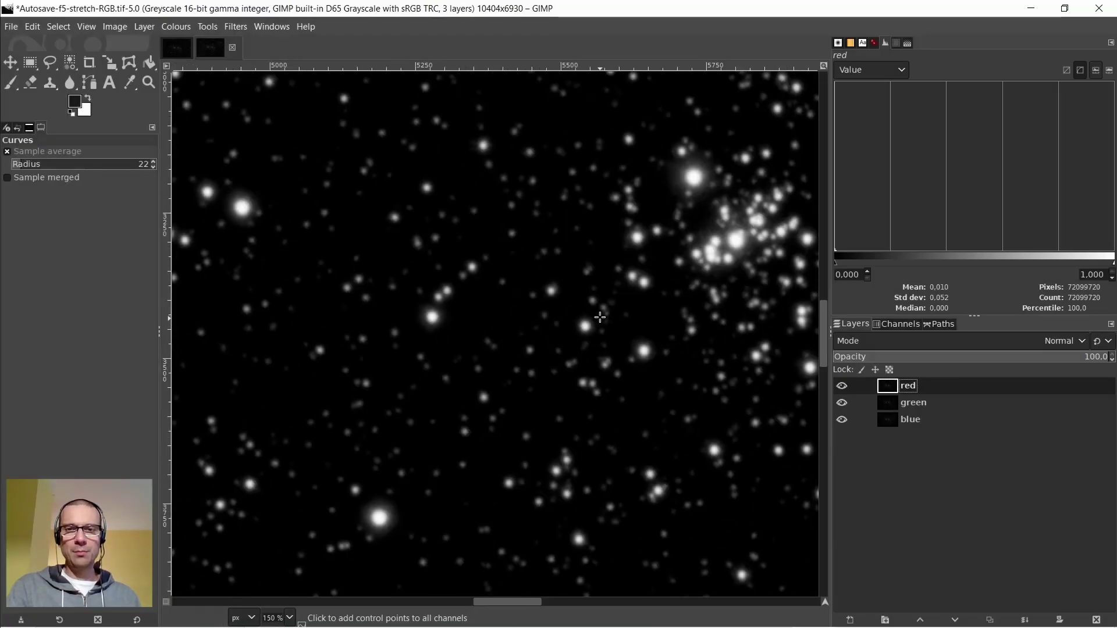
{"action": "scroll", "coordinate": [704, 260], "scroll_direction": "up", "scroll_amount": 3}
{"action": "scroll", "coordinate": [704, 260], "scroll_direction": "down", "scroll_amount": 3}
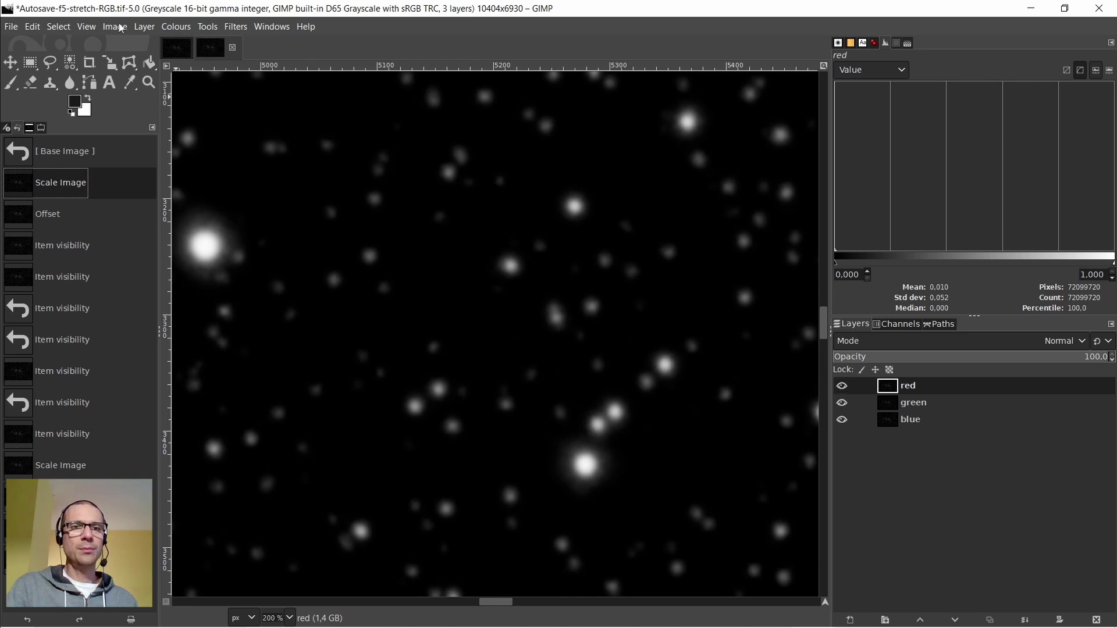
{"action": "left_click", "coordinate": [144, 27]}
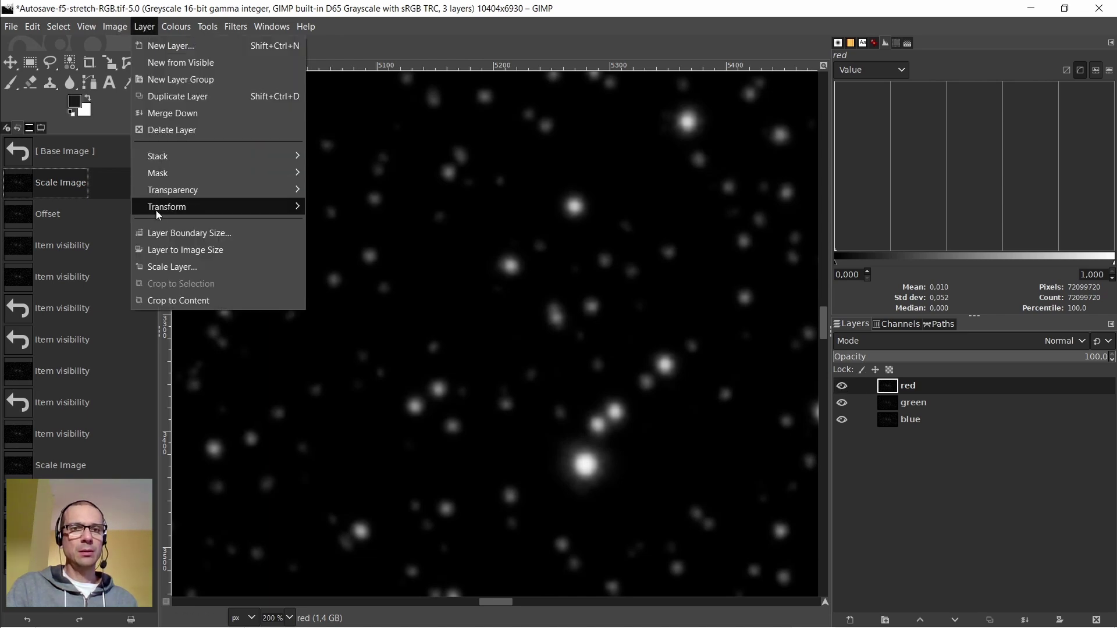
{"action": "mouse_move", "coordinate": [232, 208]}
{"action": "left_click", "coordinate": [366, 328]}
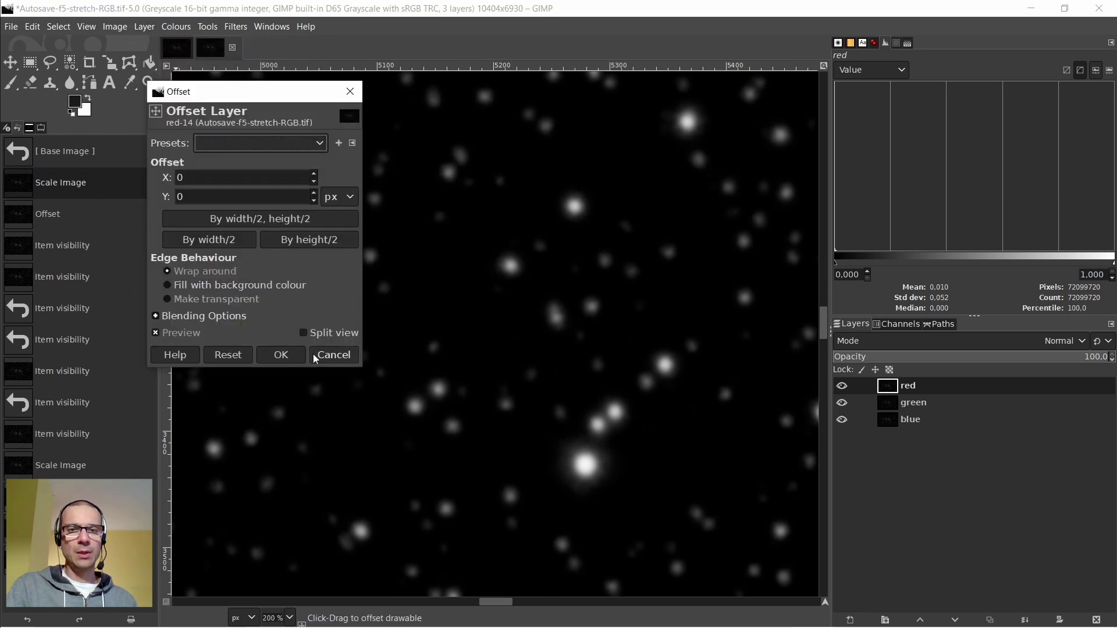
{"action": "left_click", "coordinate": [327, 356]}
Check the colour fringes in the original stars image, and compare star positions in the red and blue layers with green hidden
{"action": "left_click", "coordinate": [182, 48]}
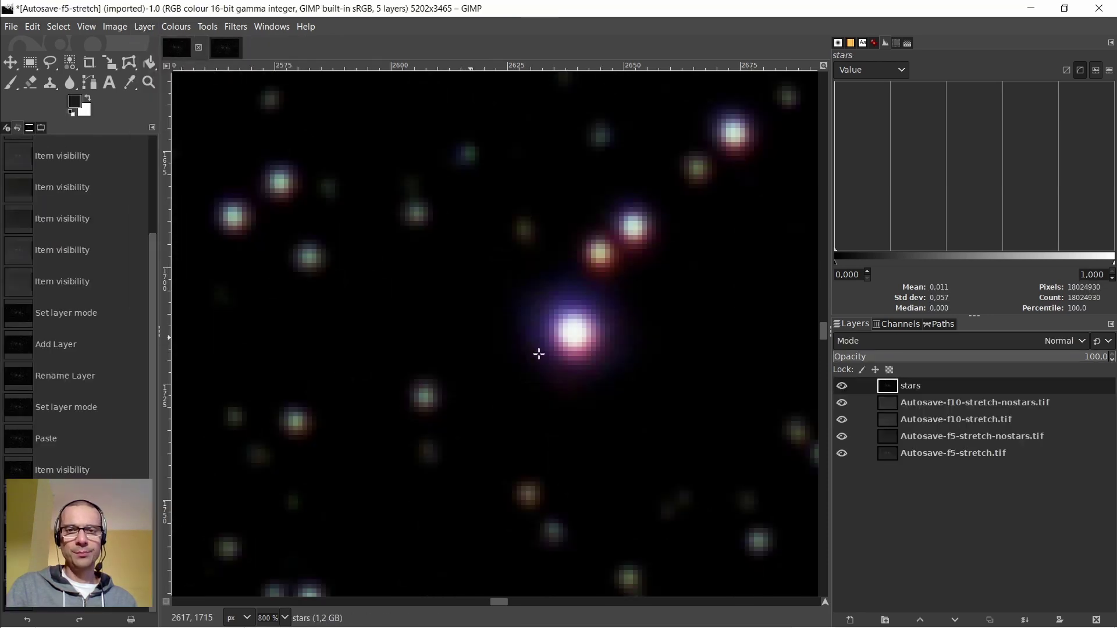
{"action": "left_click", "coordinate": [225, 50]}
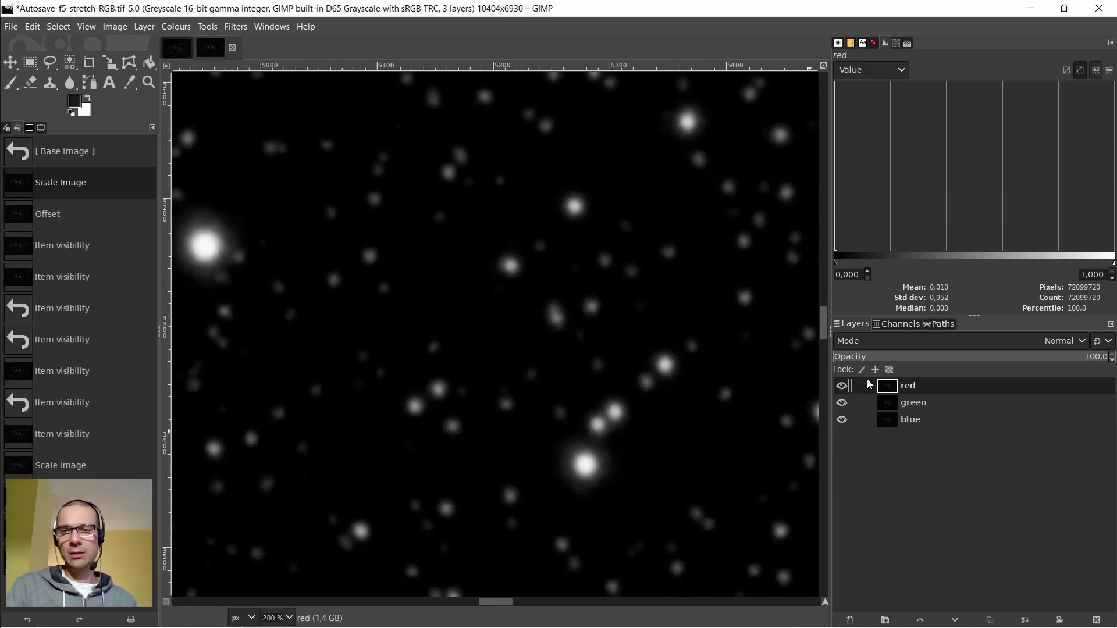
{"action": "left_click", "coordinate": [842, 401]}
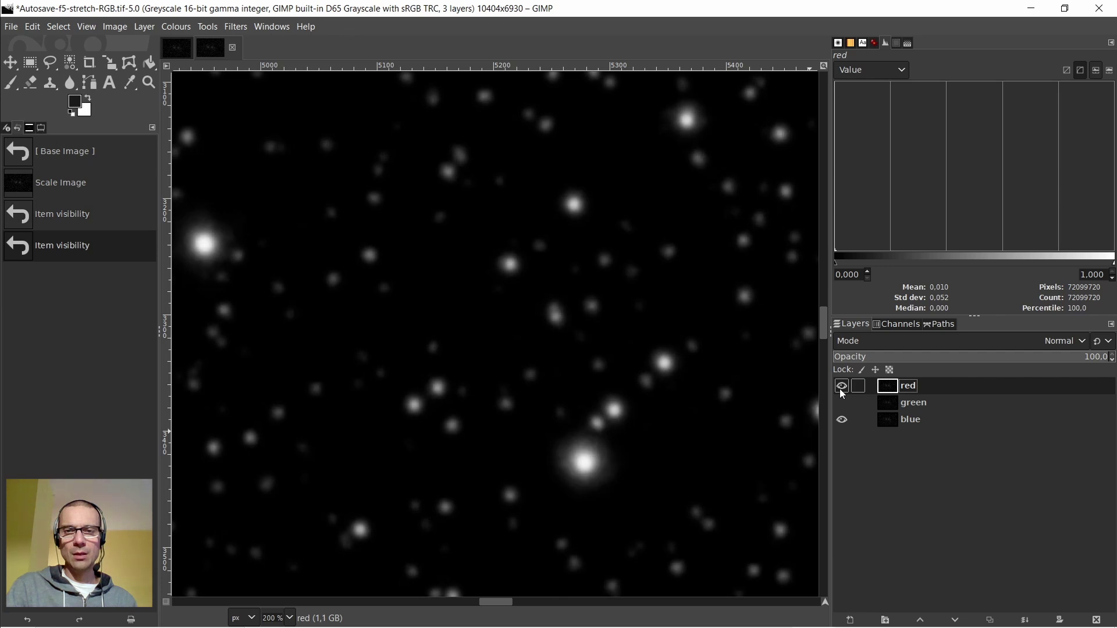
{"action": "left_click", "coordinate": [841, 387]}
{"action": "left_click", "coordinate": [841, 389]}
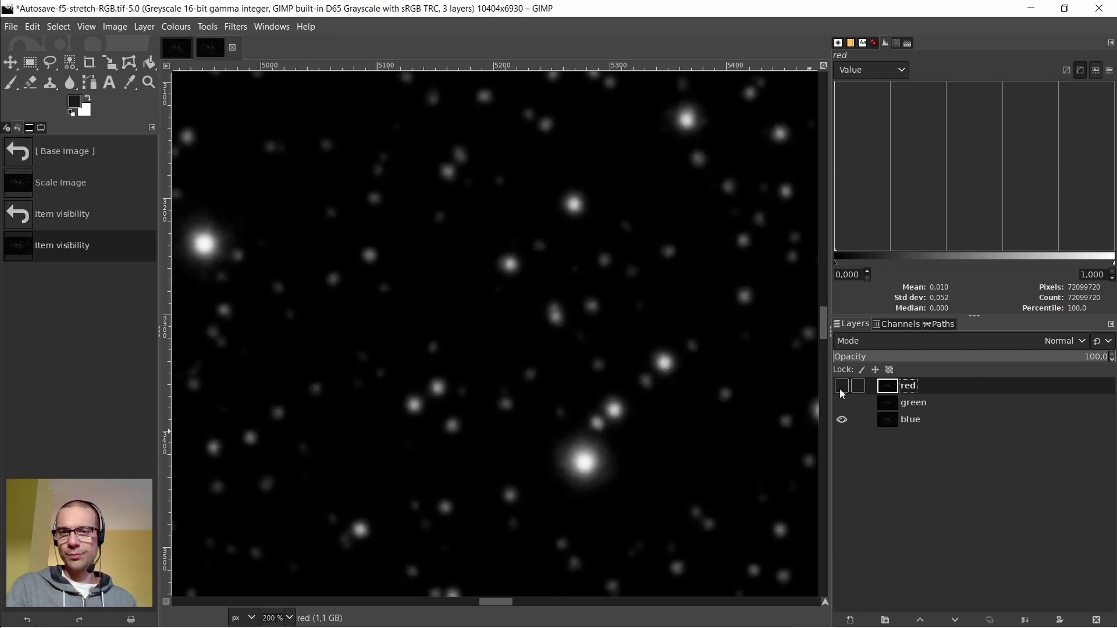
{"action": "left_click", "coordinate": [840, 388]}
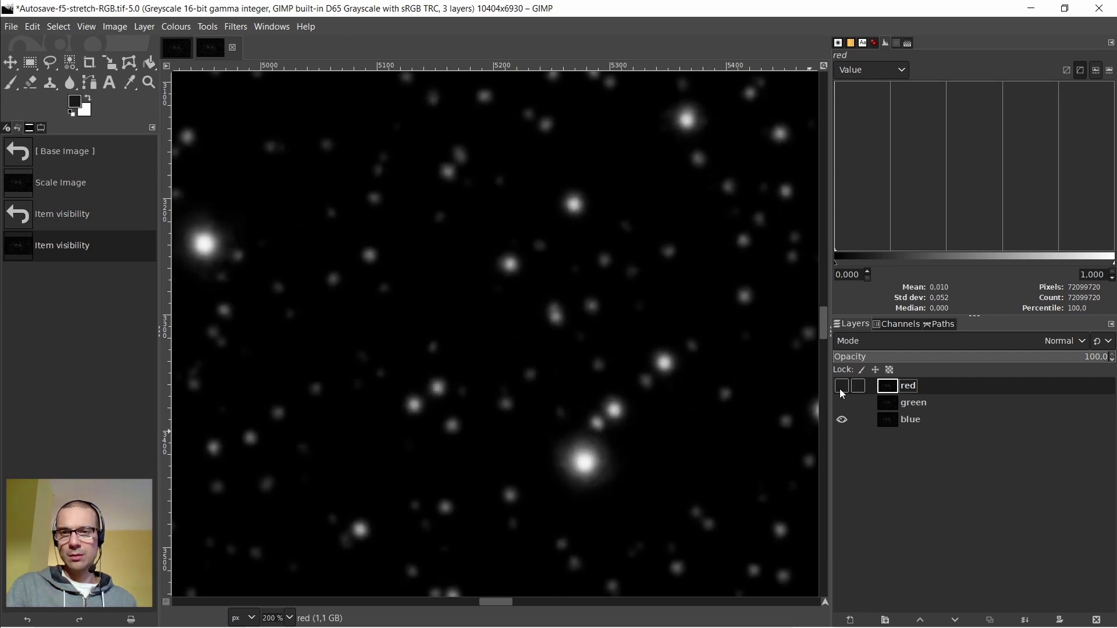
{"action": "left_click", "coordinate": [841, 387]}
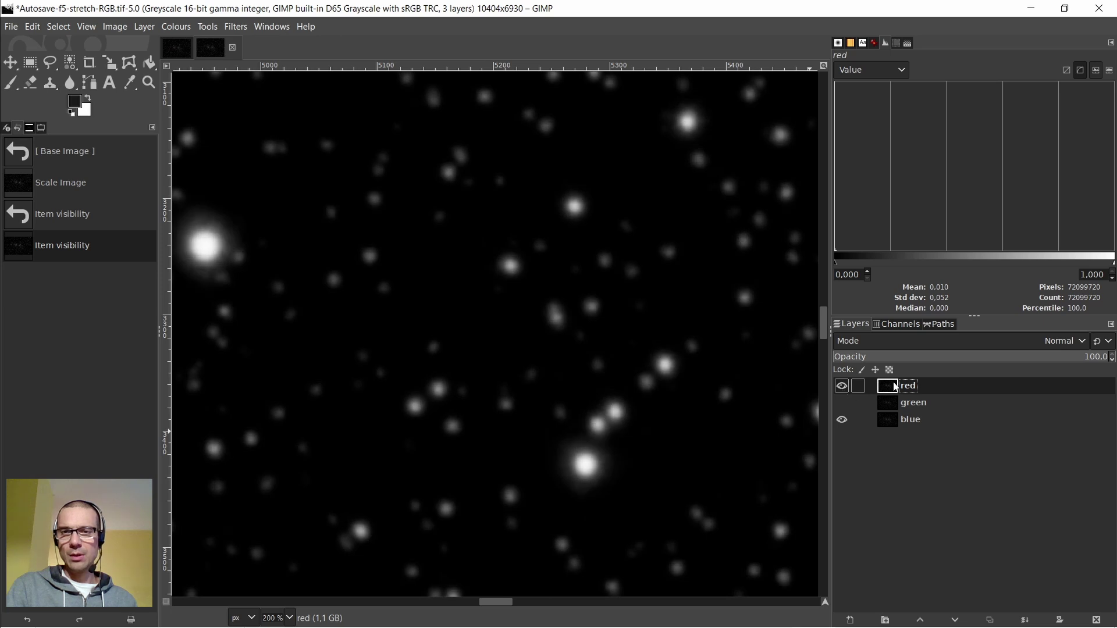
Offset the red layer upward by 1 px on the Y axis
{"action": "left_click", "coordinate": [144, 27]}
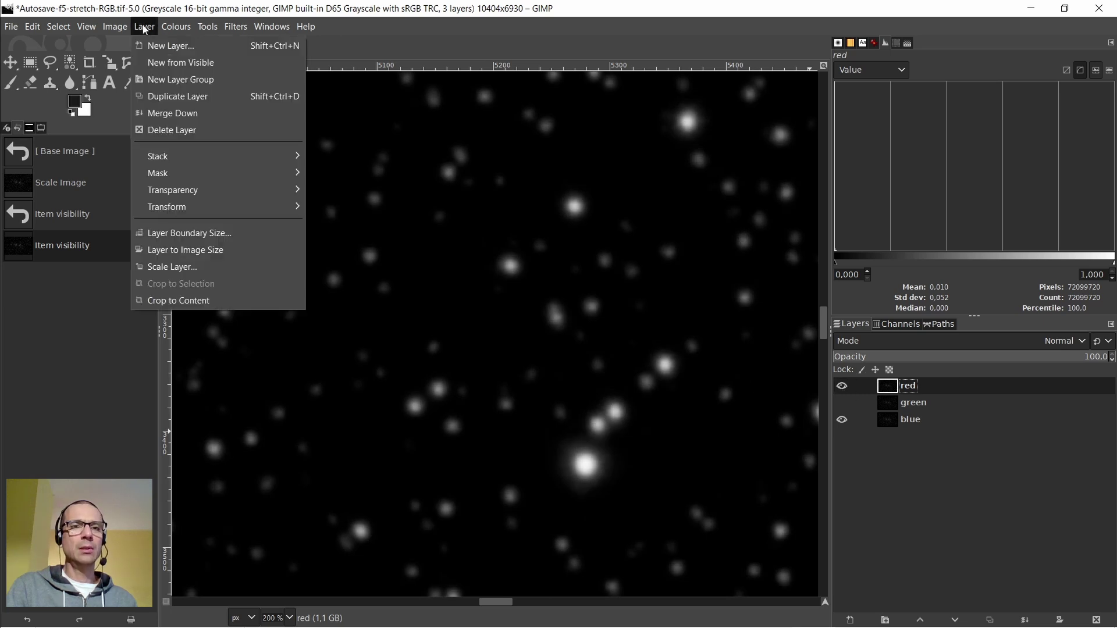
{"action": "mouse_move", "coordinate": [174, 207]}
{"action": "left_click", "coordinate": [355, 326]}
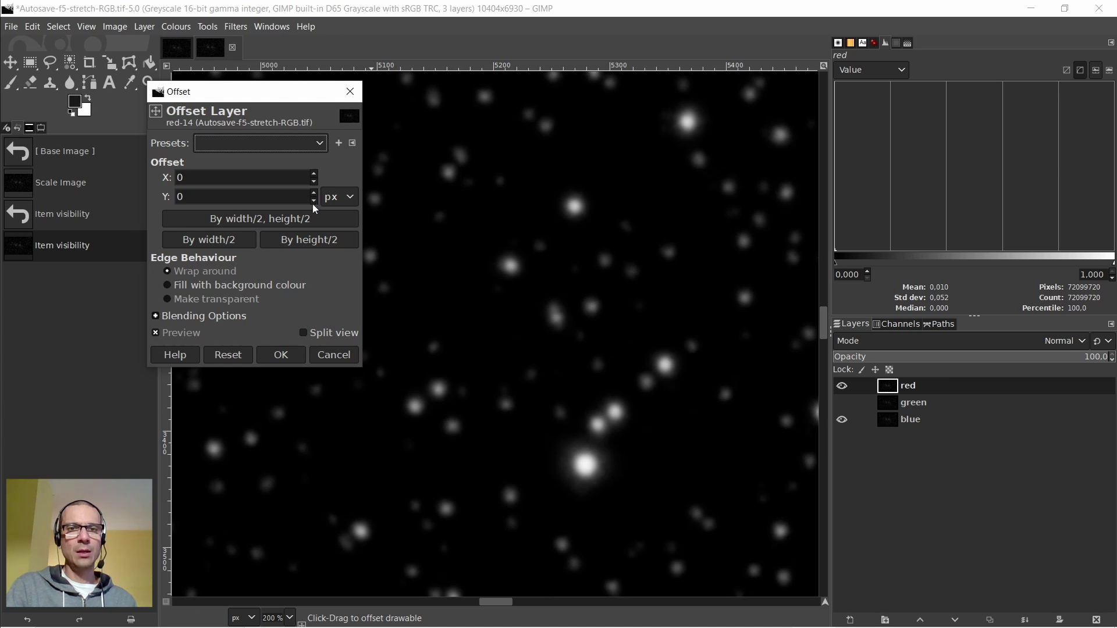
{"action": "left_click", "coordinate": [314, 201]}
{"action": "left_click", "coordinate": [281, 355]}
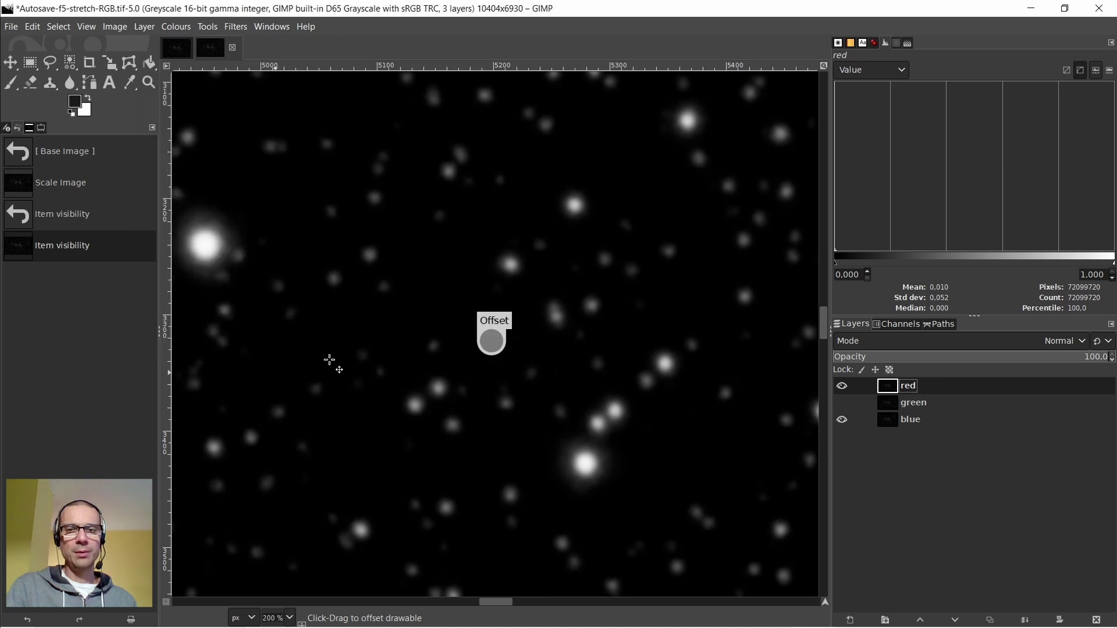
Hide the red layer and offset the blue layer downward by 1 px on the Y axis
{"action": "left_click", "coordinate": [892, 427]}
{"action": "left_click", "coordinate": [842, 387]}
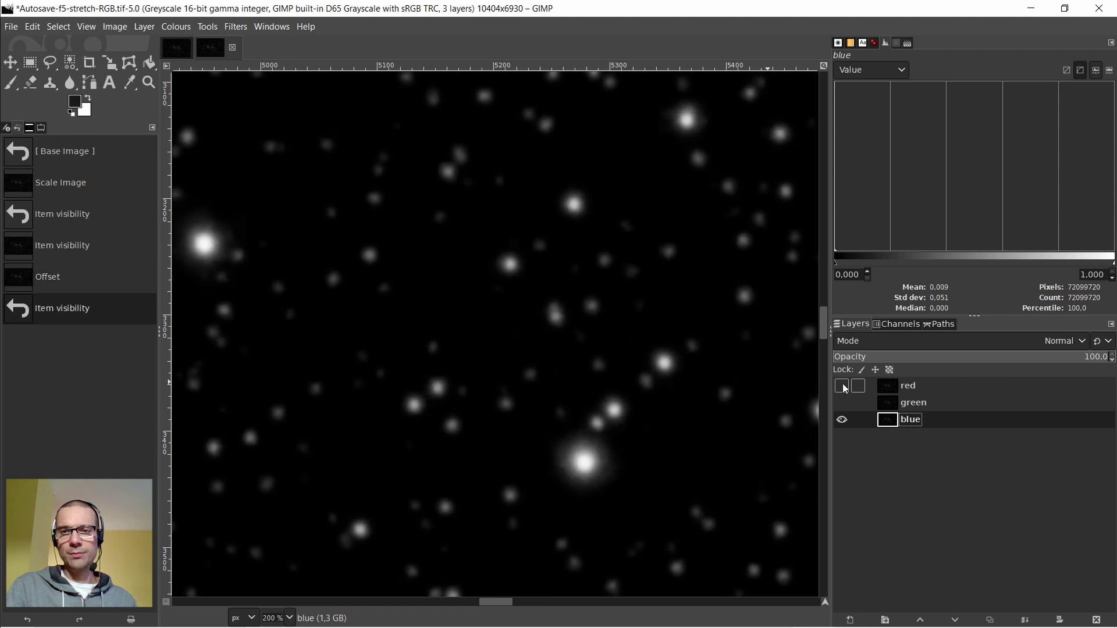
{"action": "left_click", "coordinate": [144, 27]}
{"action": "mouse_move", "coordinate": [174, 209]}
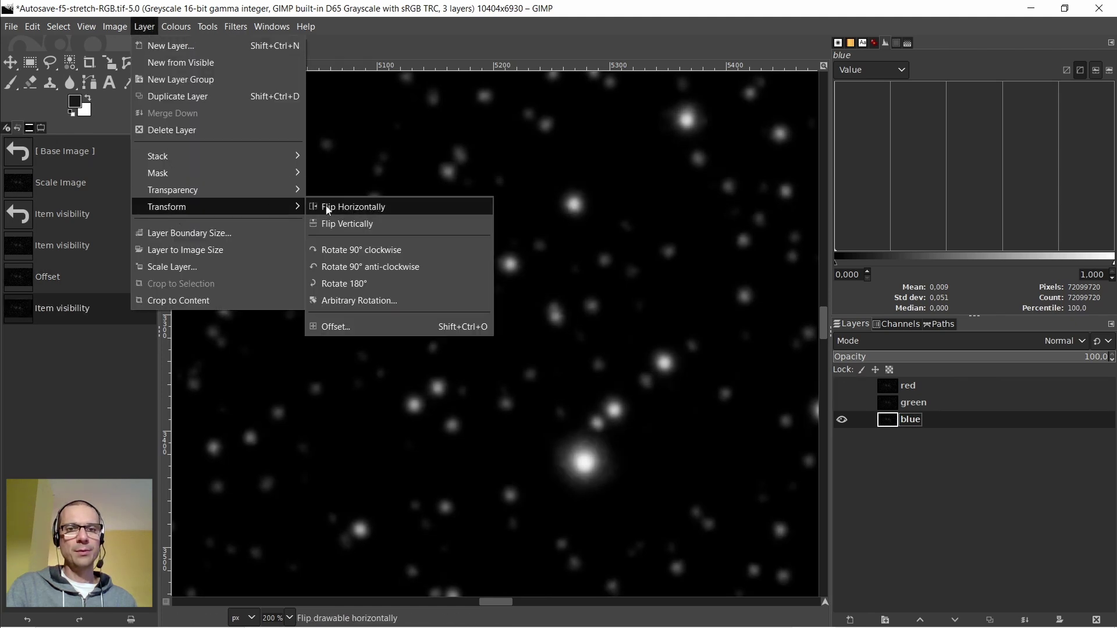
{"action": "left_click", "coordinate": [345, 330]}
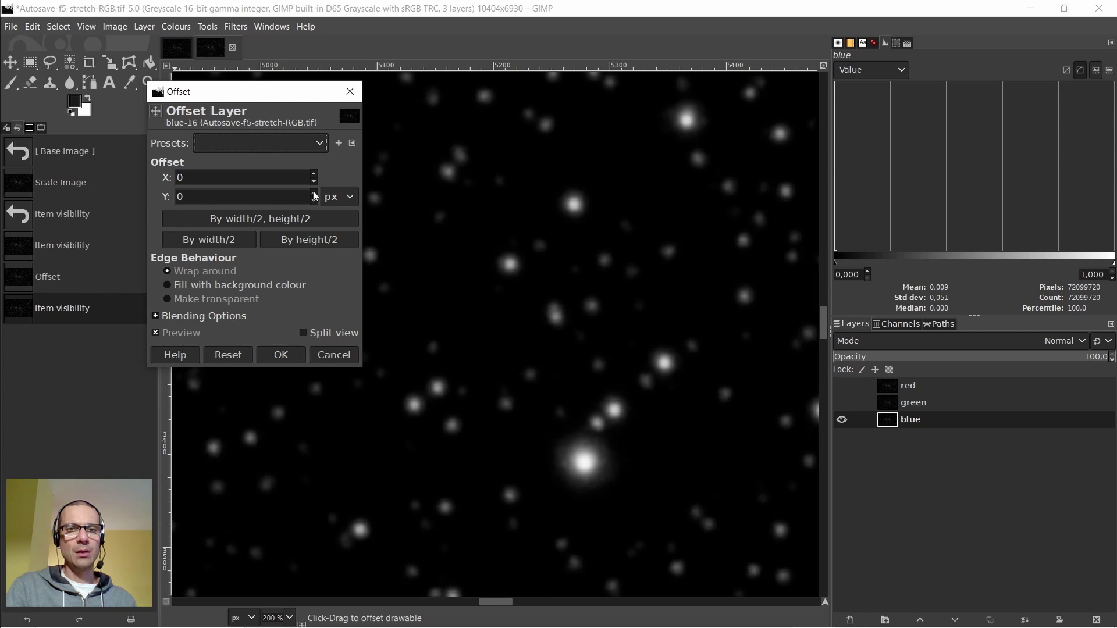
{"action": "left_click", "coordinate": [281, 354]}
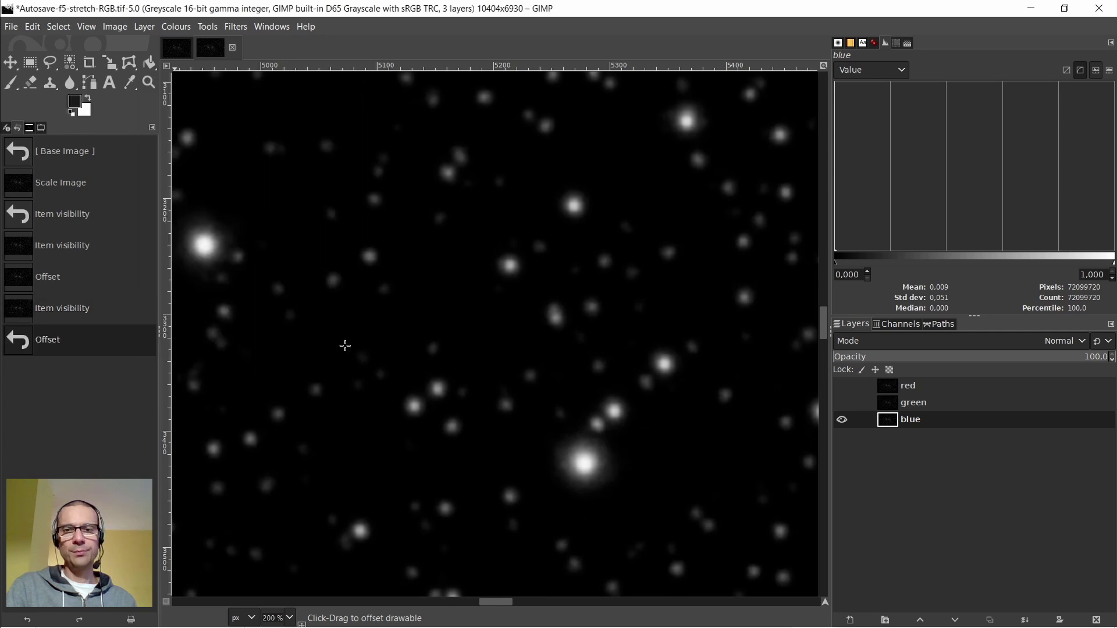
Compare the alignment of the shifted red and blue layers, and show the green layer over blue with red hidden
{"action": "left_click", "coordinate": [842, 386]}
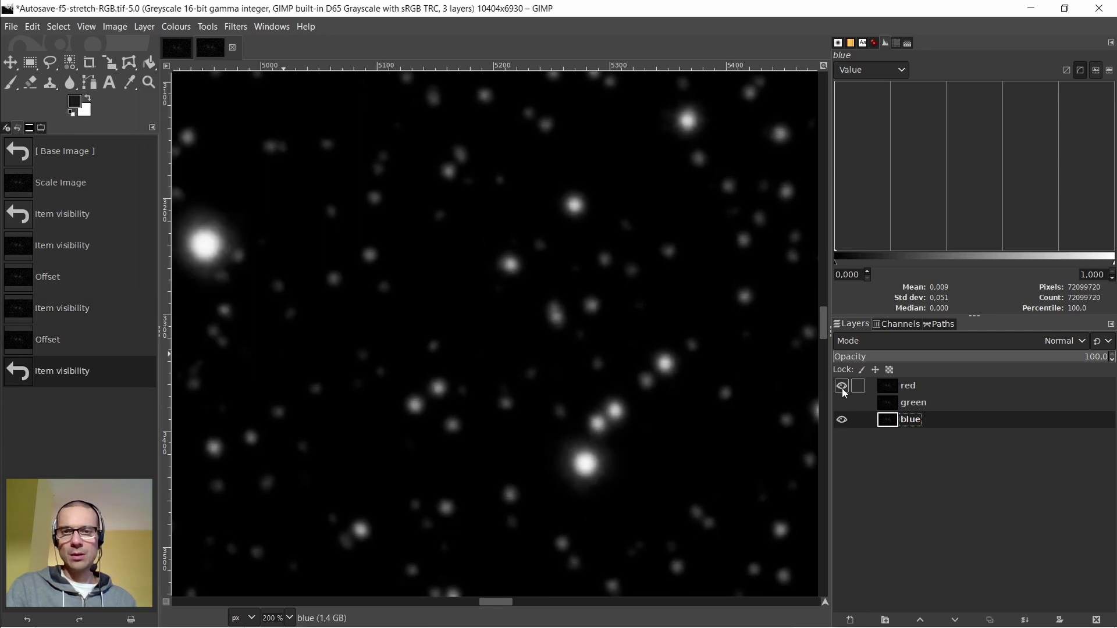
{"action": "left_click", "coordinate": [842, 386]}
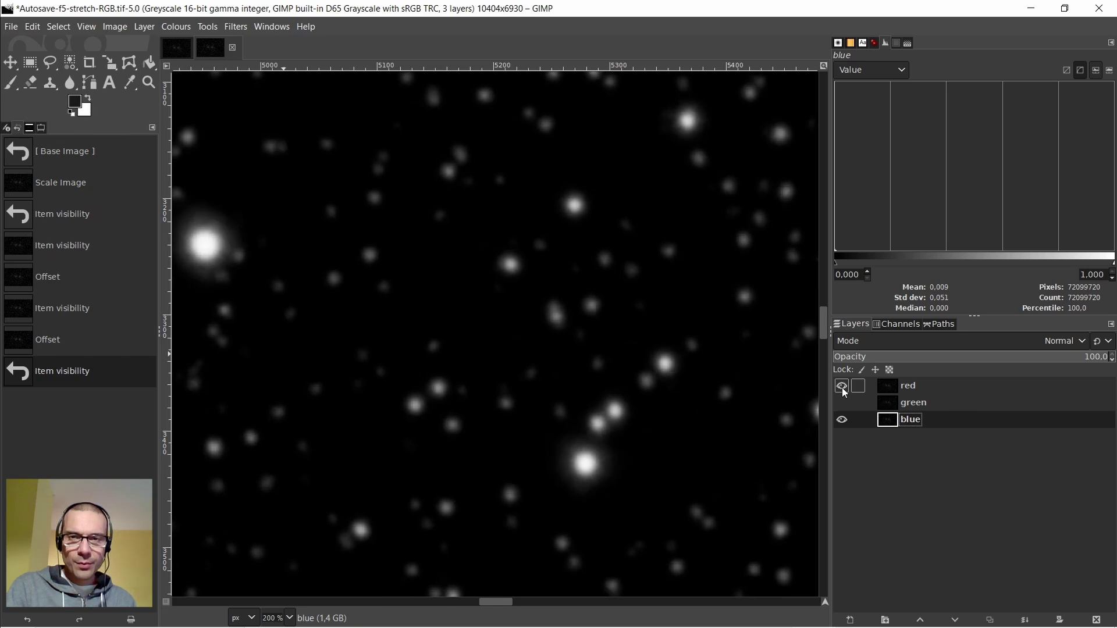
{"action": "left_click", "coordinate": [844, 388]}
{"action": "left_click", "coordinate": [841, 403]}
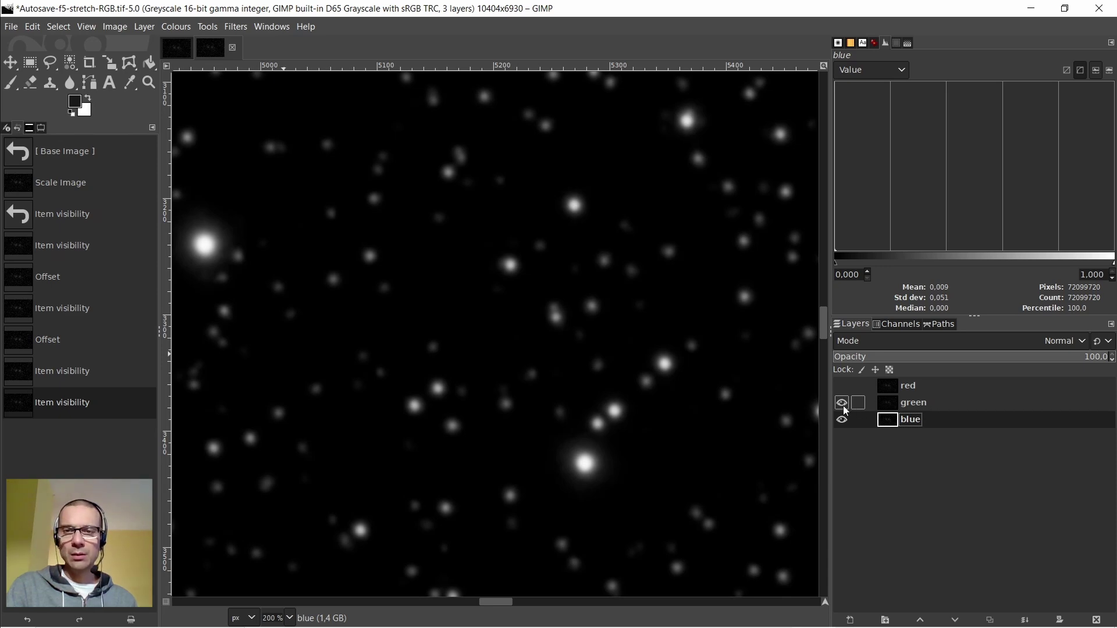
Compare the star positions in the green layer with blue, and in the red layer with green, by toggling layer visibility
{"action": "left_click", "coordinate": [844, 404]}
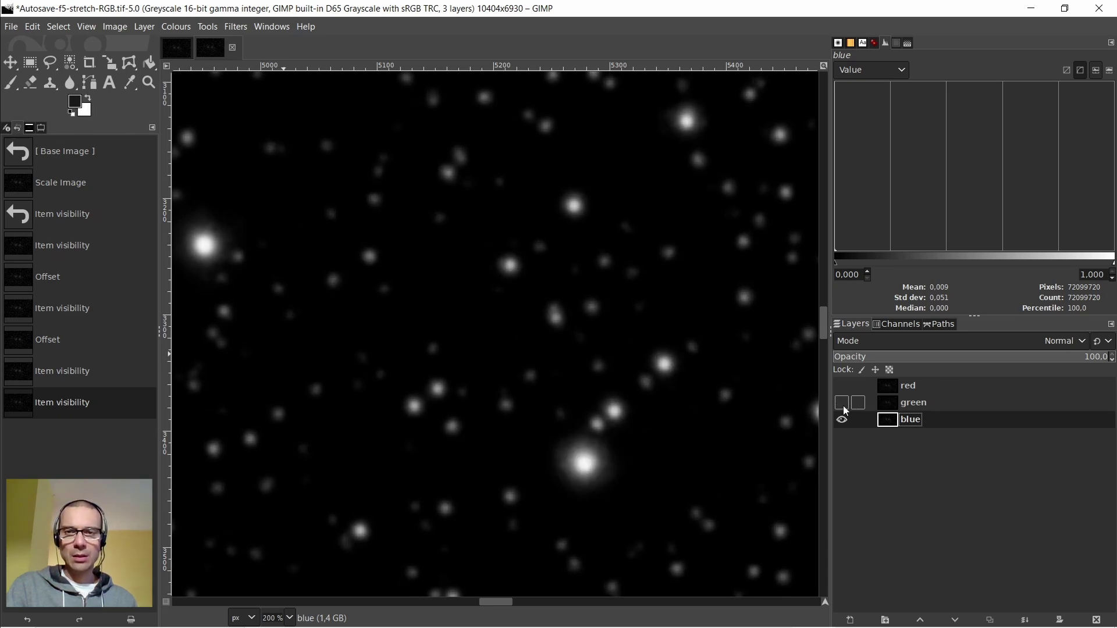
{"action": "left_click", "coordinate": [843, 404]}
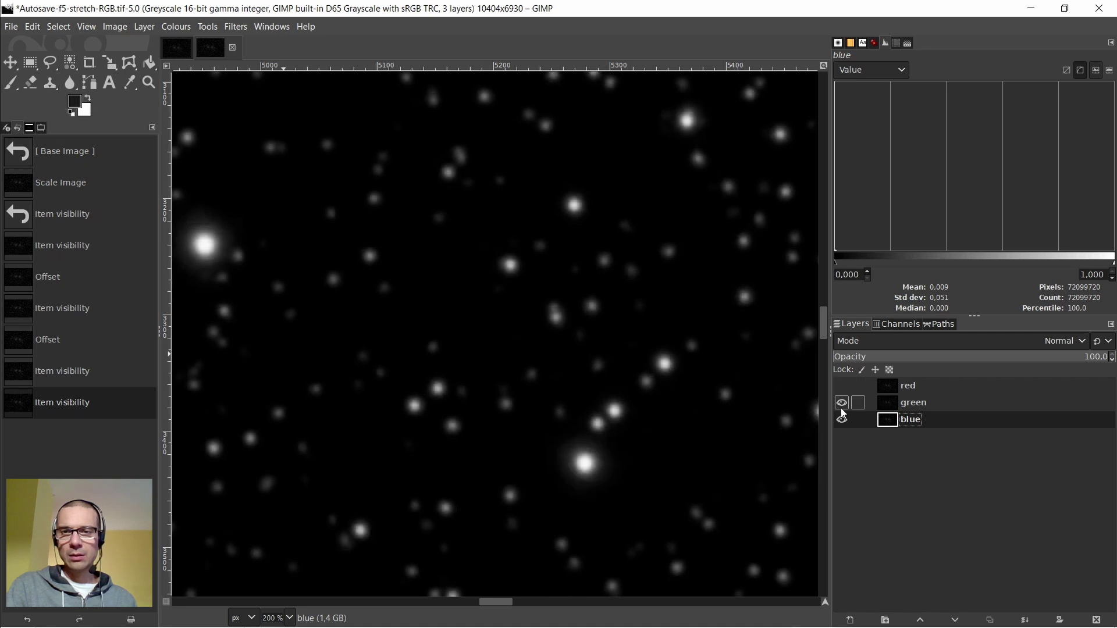
{"action": "left_click", "coordinate": [843, 403]}
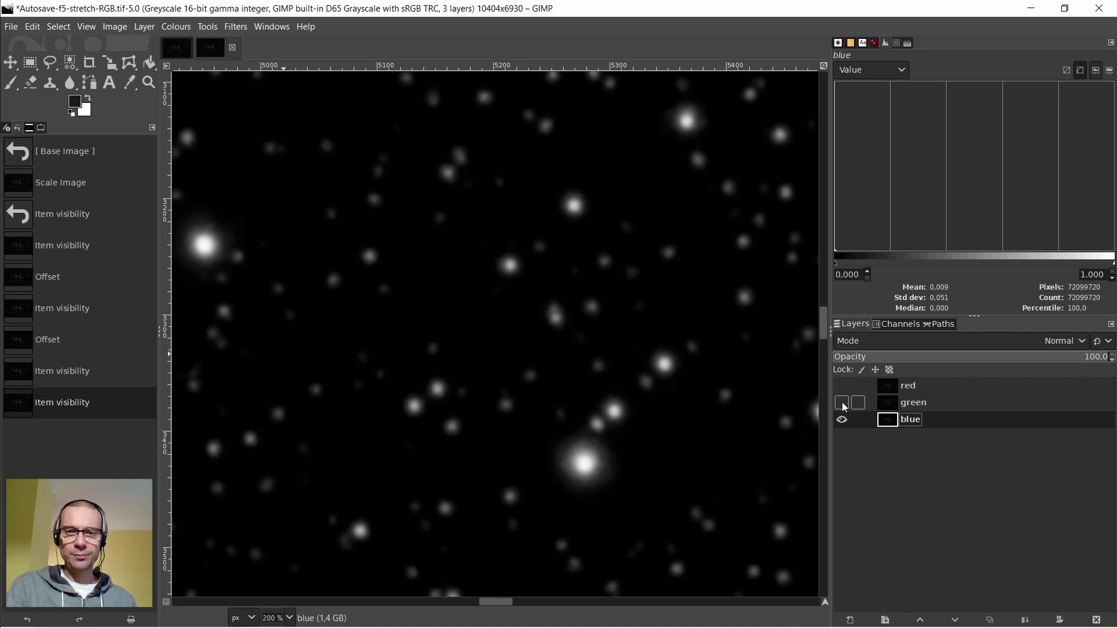
{"action": "left_click", "coordinate": [842, 403]}
{"action": "left_click", "coordinate": [842, 387]}
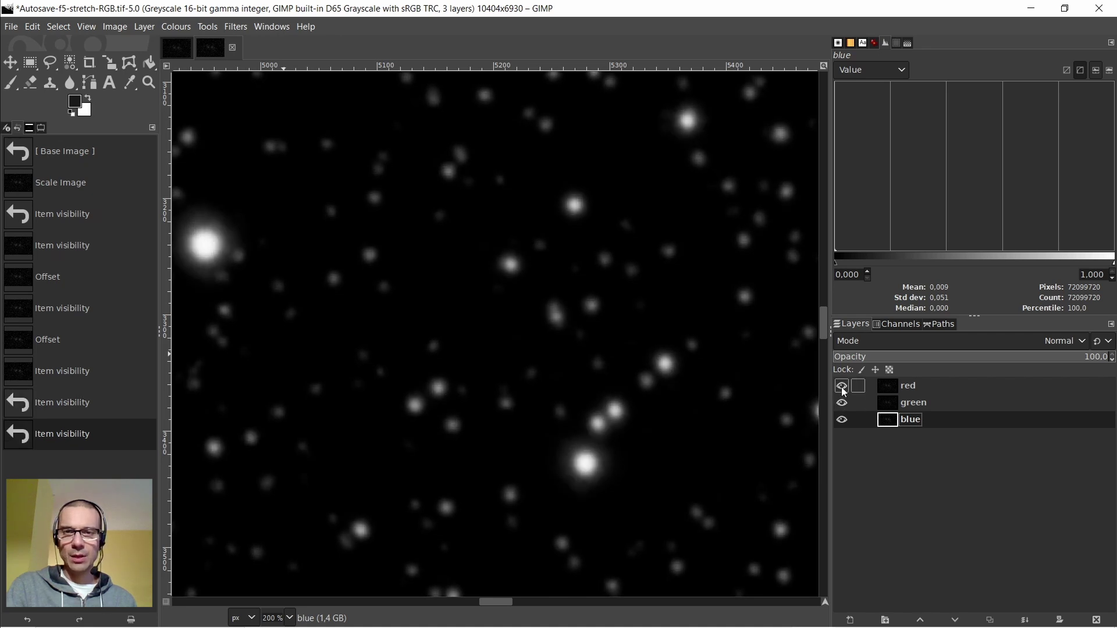
{"action": "left_click", "coordinate": [843, 388]}
{"action": "left_click", "coordinate": [843, 388]}
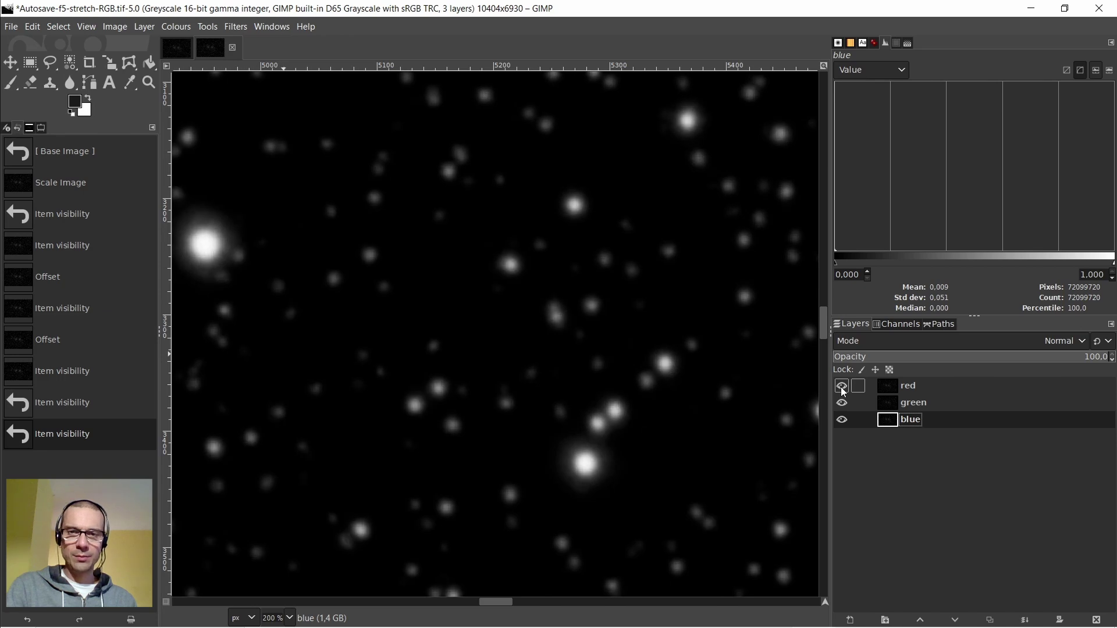
{"action": "left_click", "coordinate": [843, 389]}
{"action": "left_click", "coordinate": [843, 388]}
{"action": "left_click", "coordinate": [843, 388]}
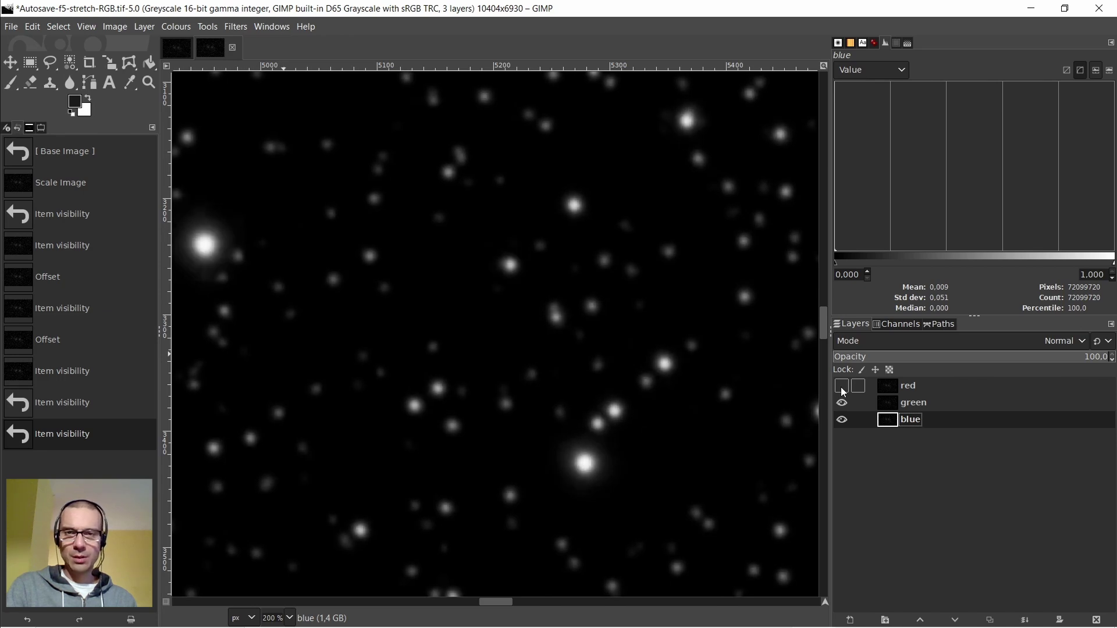
{"action": "left_click", "coordinate": [843, 388]}
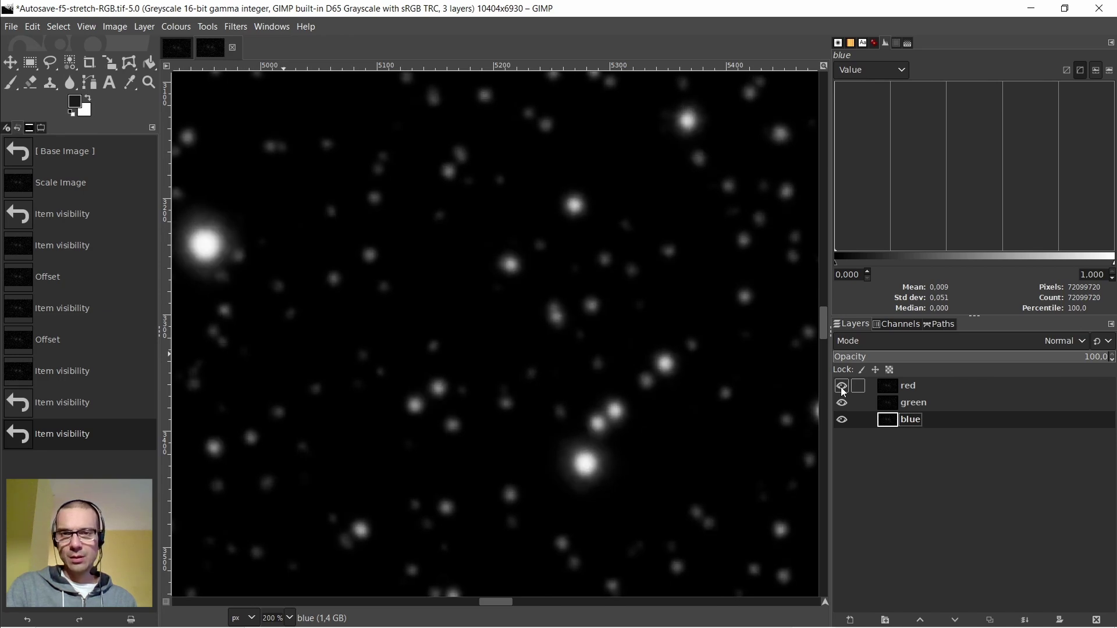
Try offsetting the red layer downward by 1 px on the Y axis and compare its stars with the green layer
{"action": "left_click", "coordinate": [892, 389]}
{"action": "left_click", "coordinate": [842, 387]}
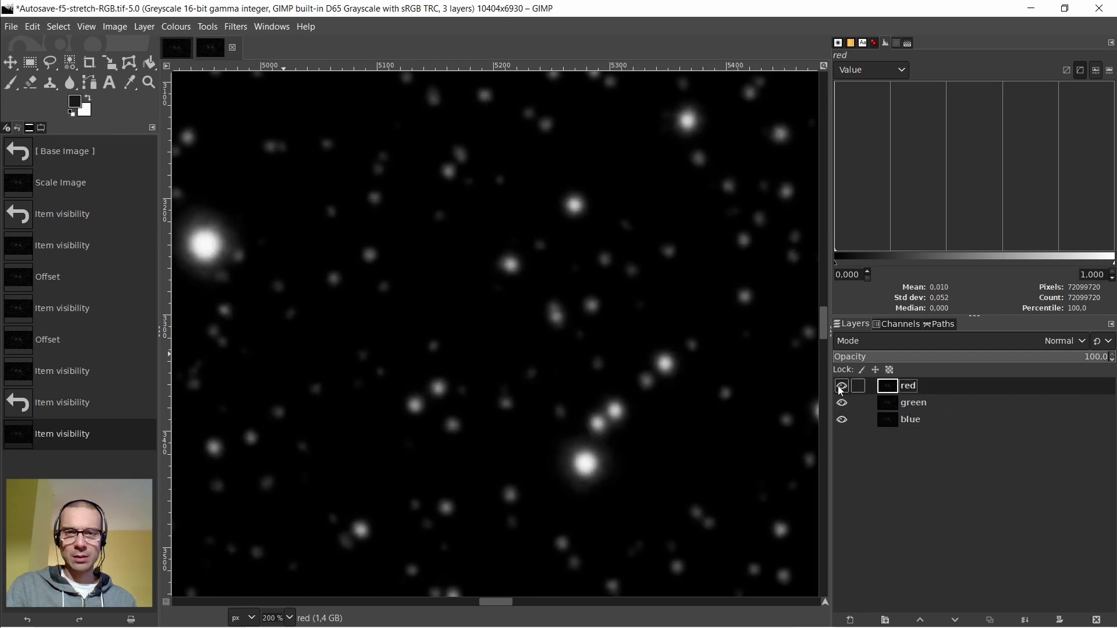
{"action": "left_click", "coordinate": [147, 28]}
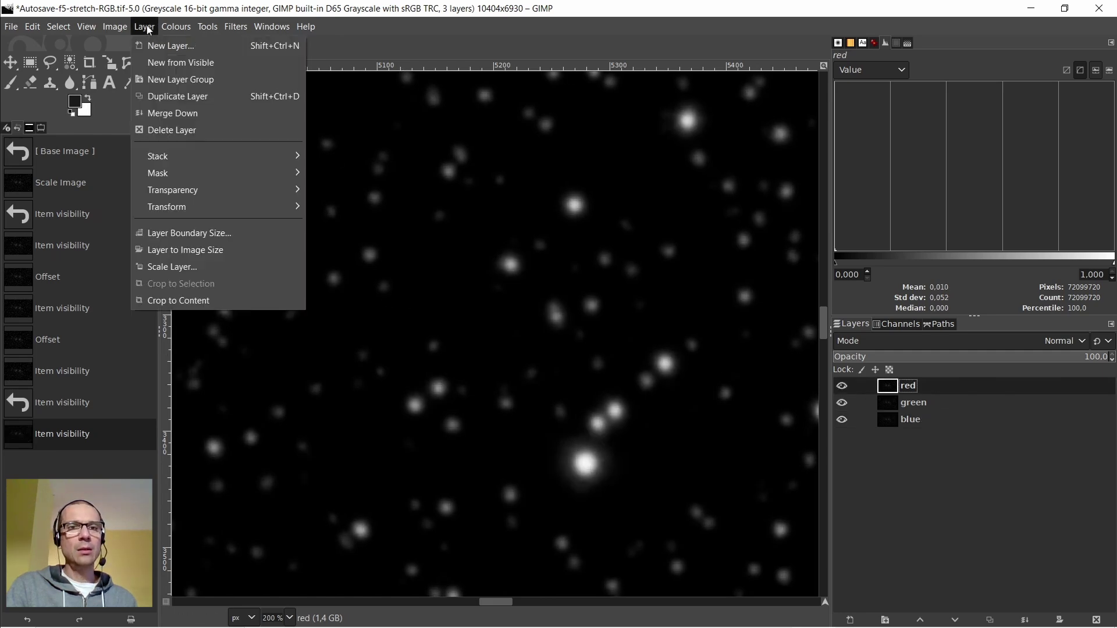
{"action": "mouse_move", "coordinate": [169, 207]}
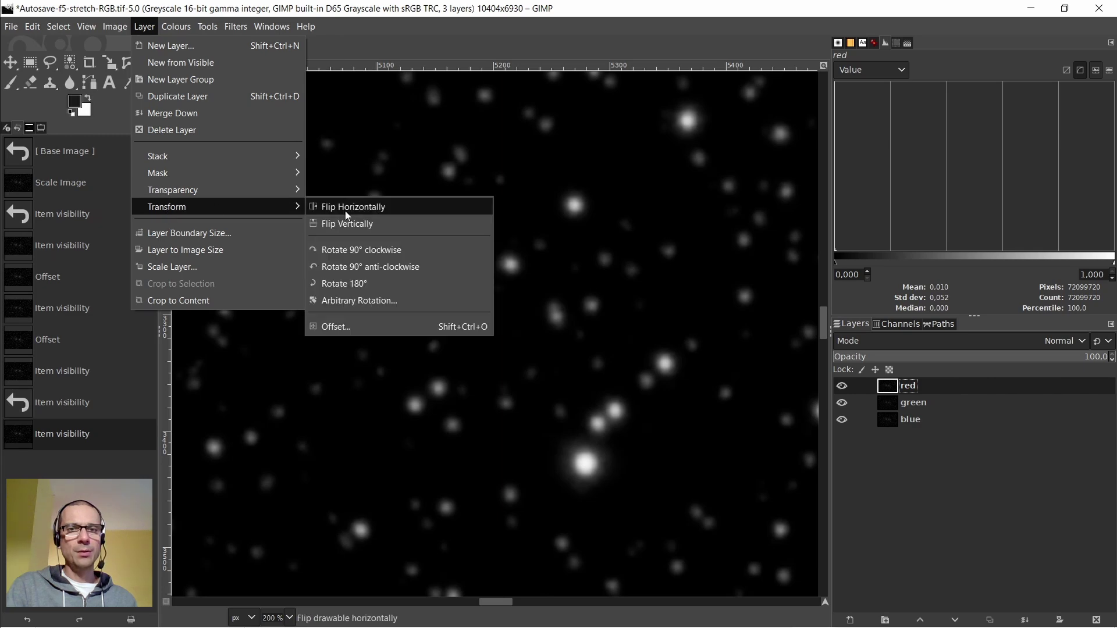
{"action": "left_click", "coordinate": [337, 326]}
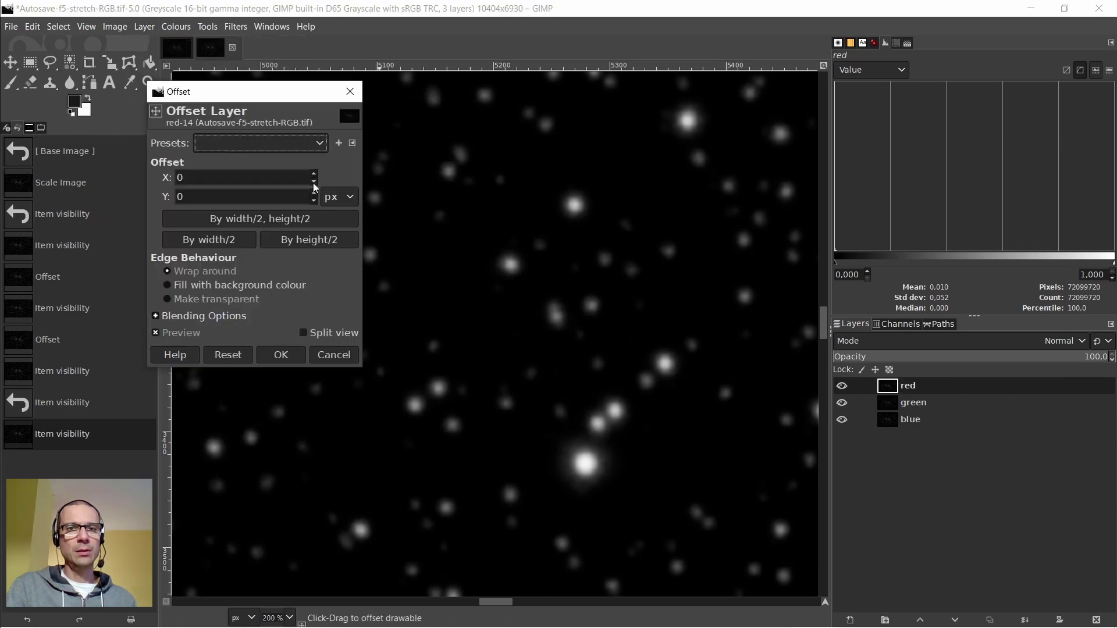
{"action": "left_click", "coordinate": [281, 355]}
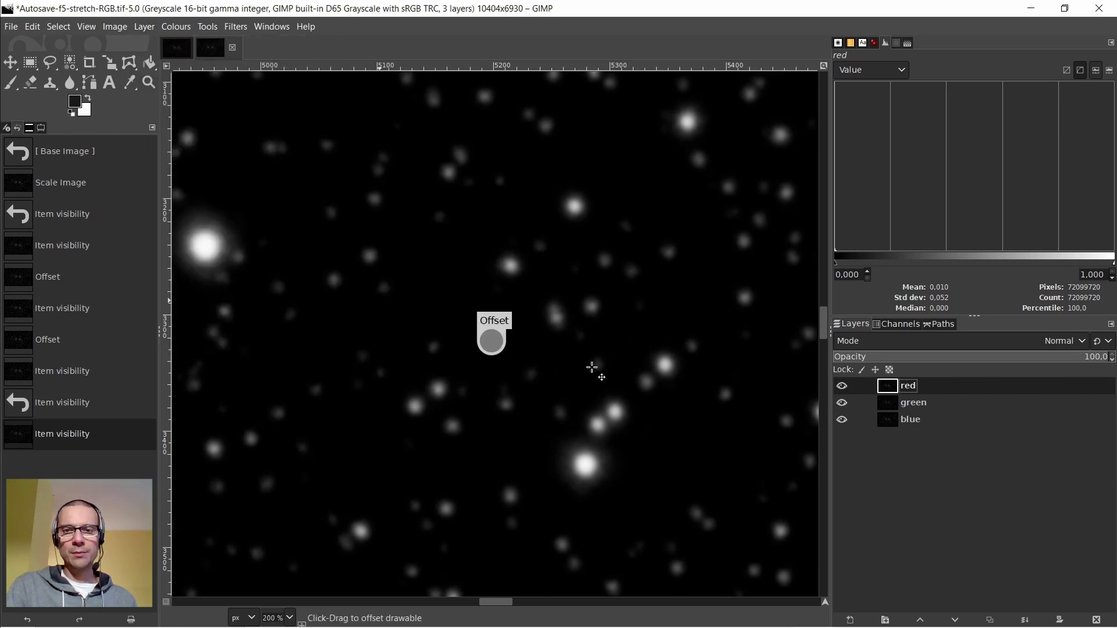
{"action": "left_click", "coordinate": [842, 386]}
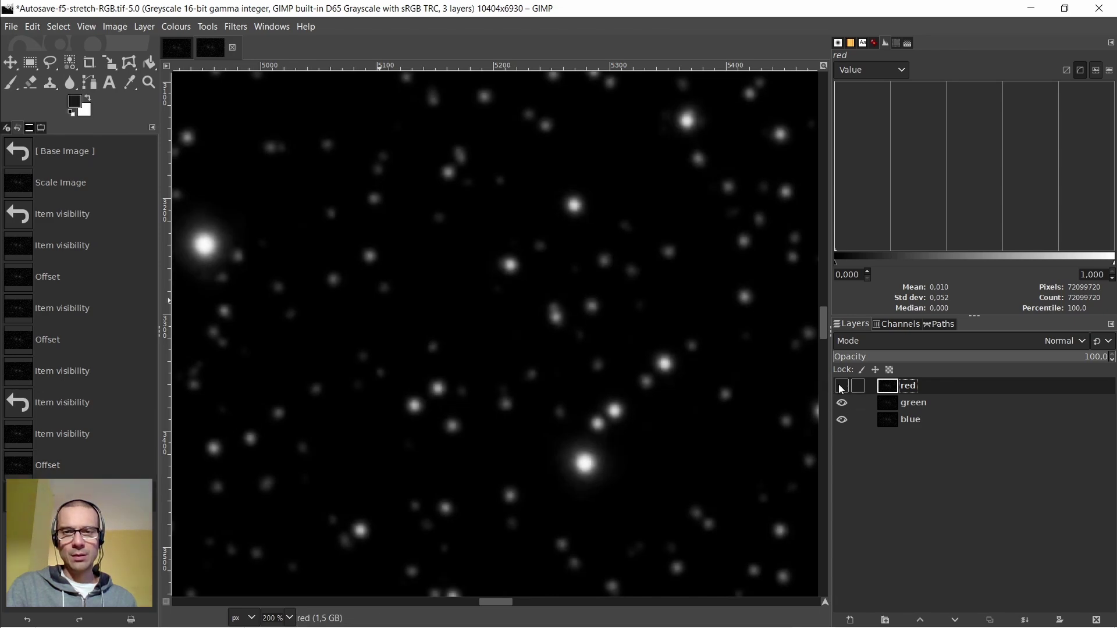
{"action": "left_click", "coordinate": [842, 387]}
{"action": "left_click", "coordinate": [841, 387]}
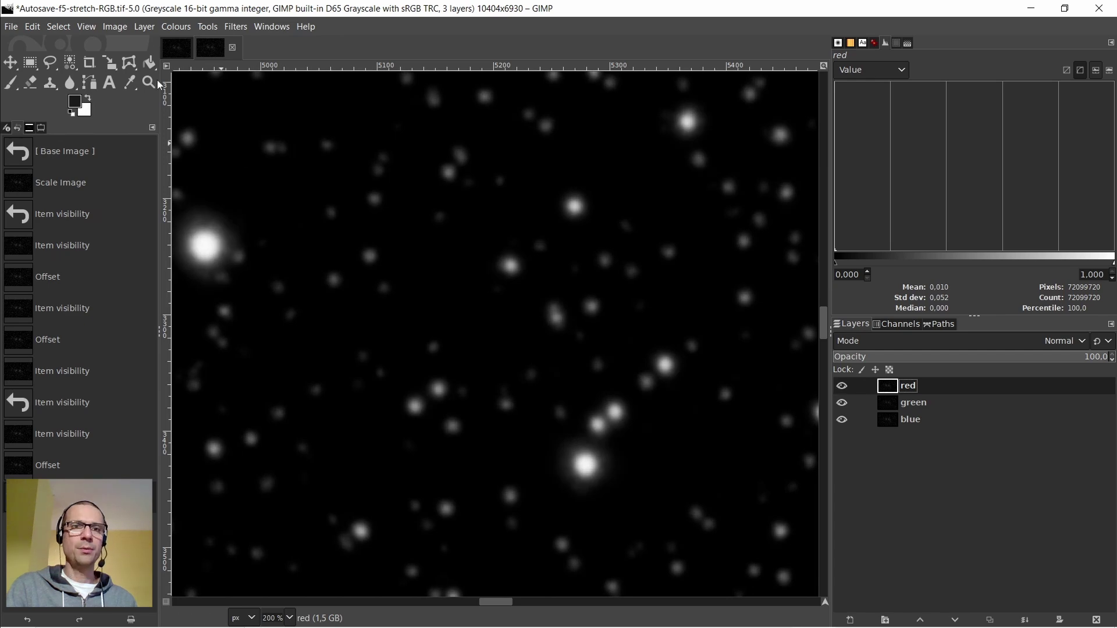
Offset the red layer by -1 px on the Y axis to reverse its last shift
{"action": "left_click", "coordinate": [144, 27]}
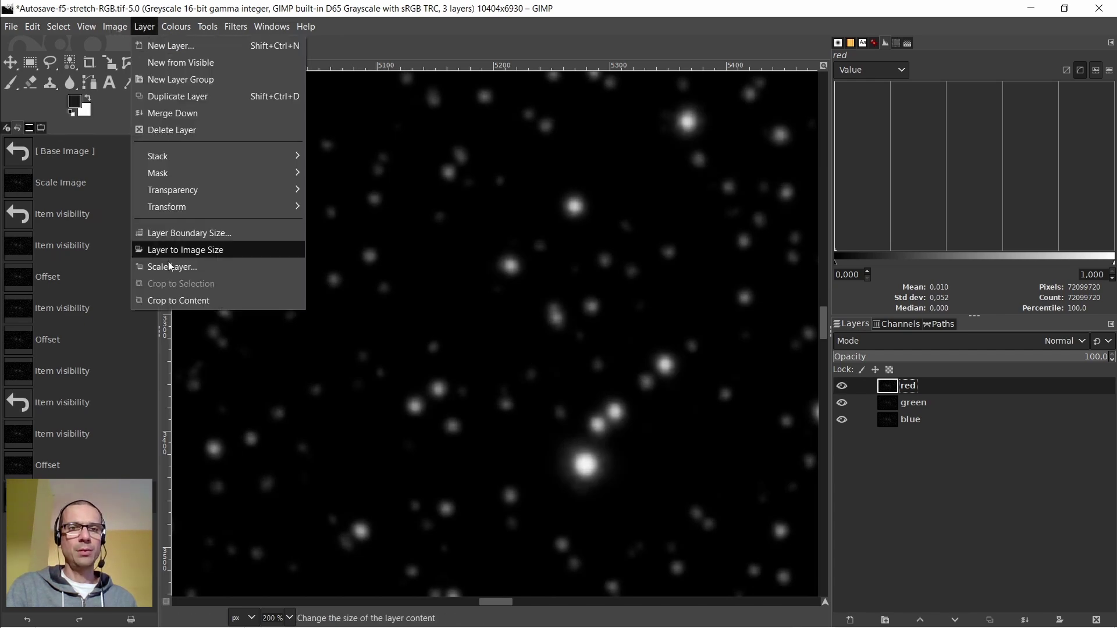
{"action": "mouse_move", "coordinate": [157, 207]}
{"action": "left_click", "coordinate": [322, 322]}
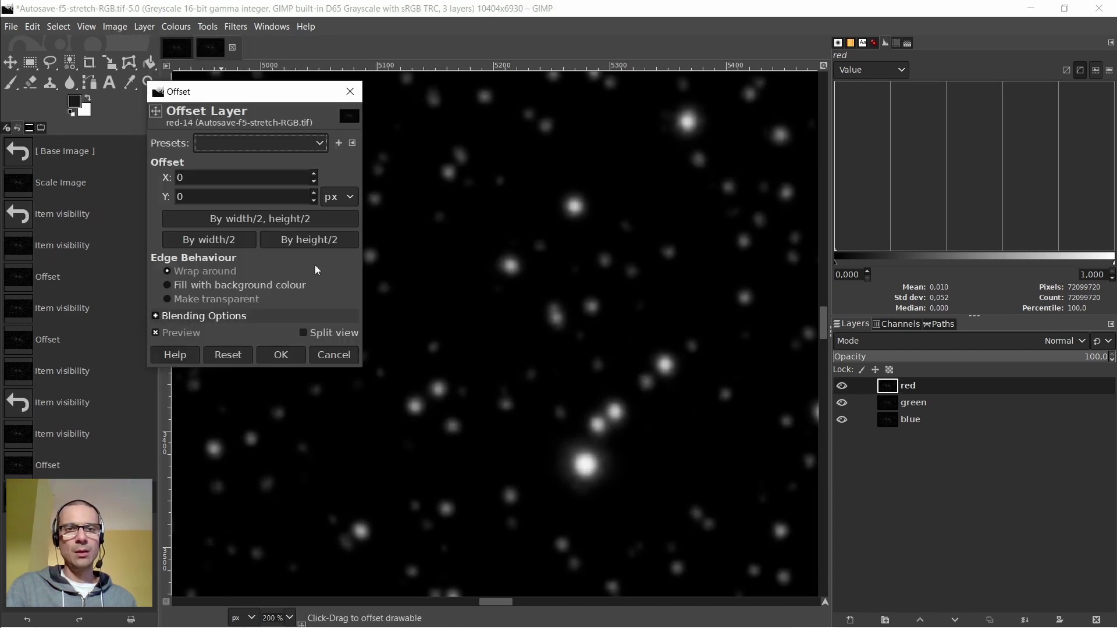
{"action": "left_click", "coordinate": [313, 201]}
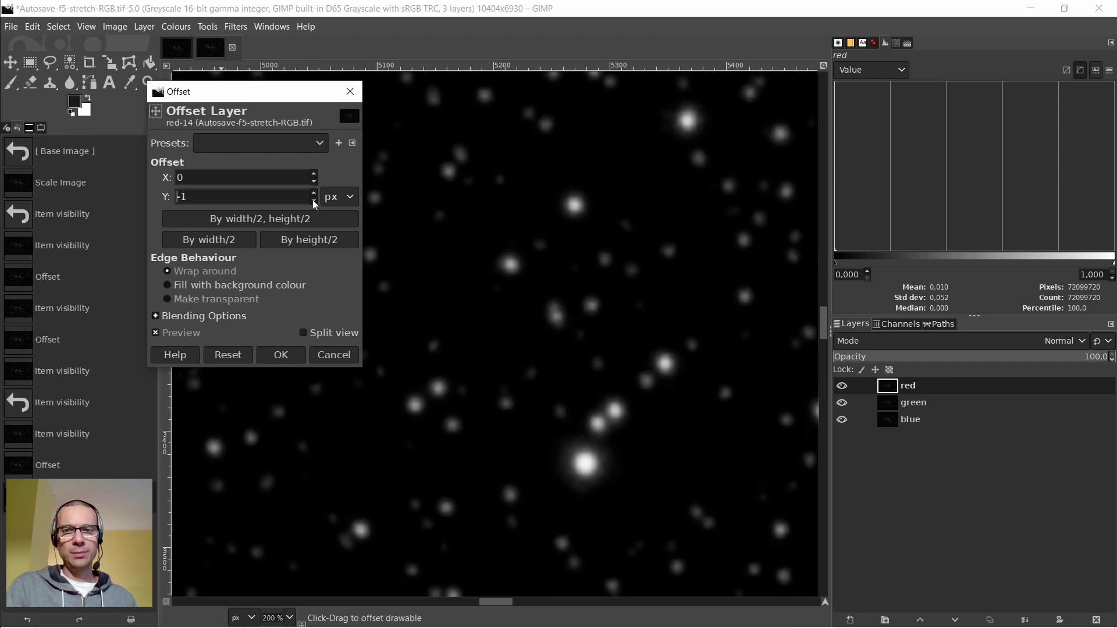
{"action": "left_click", "coordinate": [282, 353]}
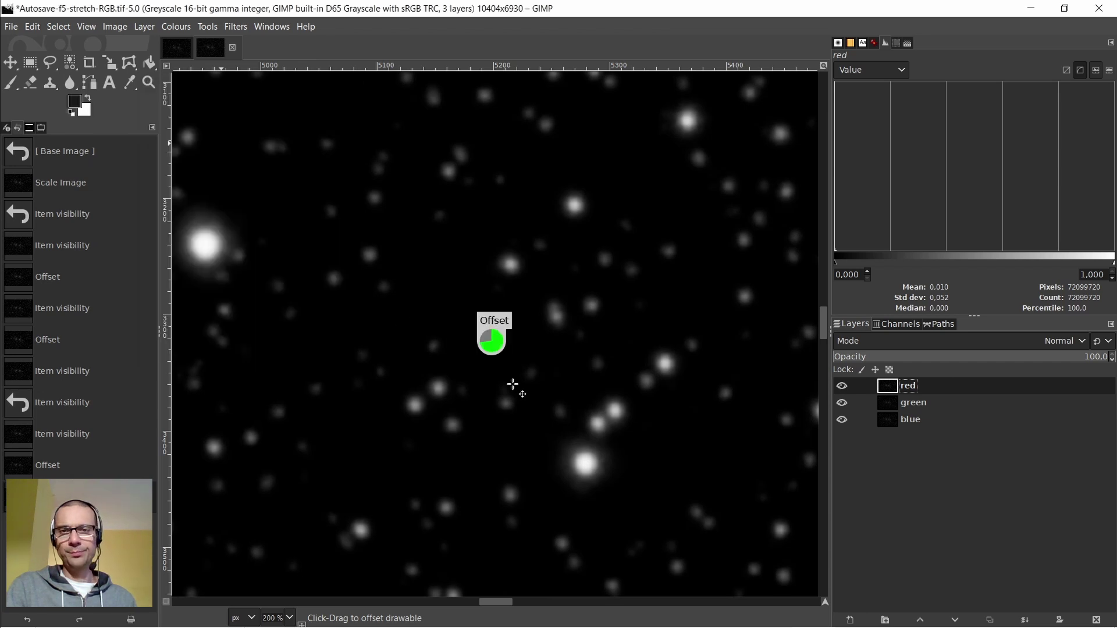
Compare the star alignment of the red, green and blue layers by hiding and showing red and green, leaving all layers visible
{"action": "left_click", "coordinate": [841, 387]}
{"action": "left_click", "coordinate": [842, 403]}
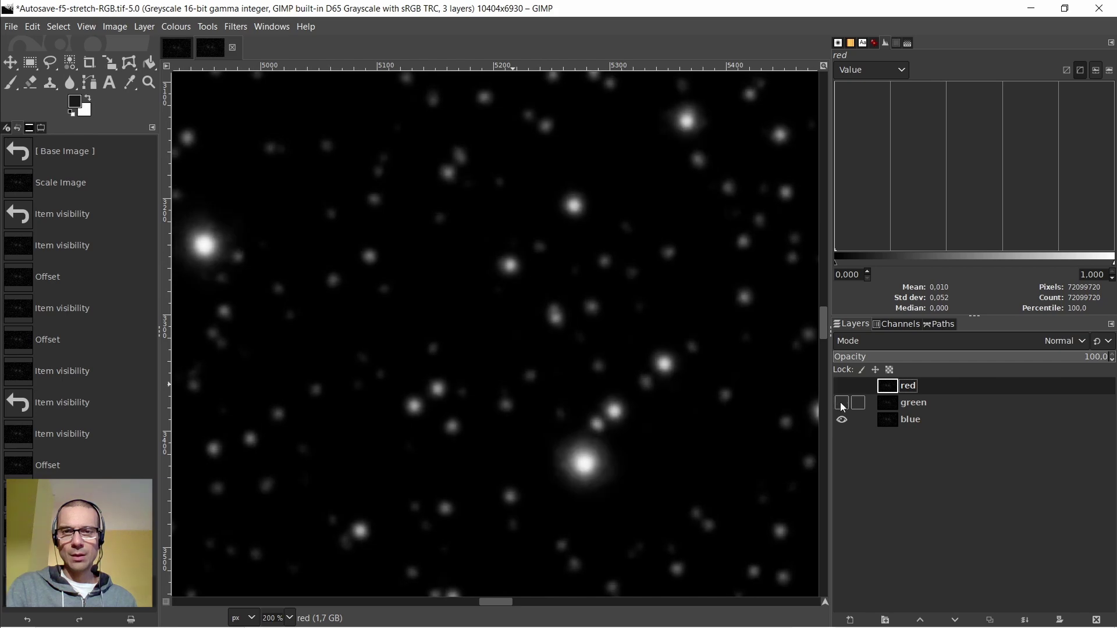
{"action": "left_click", "coordinate": [843, 404]}
{"action": "left_click", "coordinate": [842, 387]}
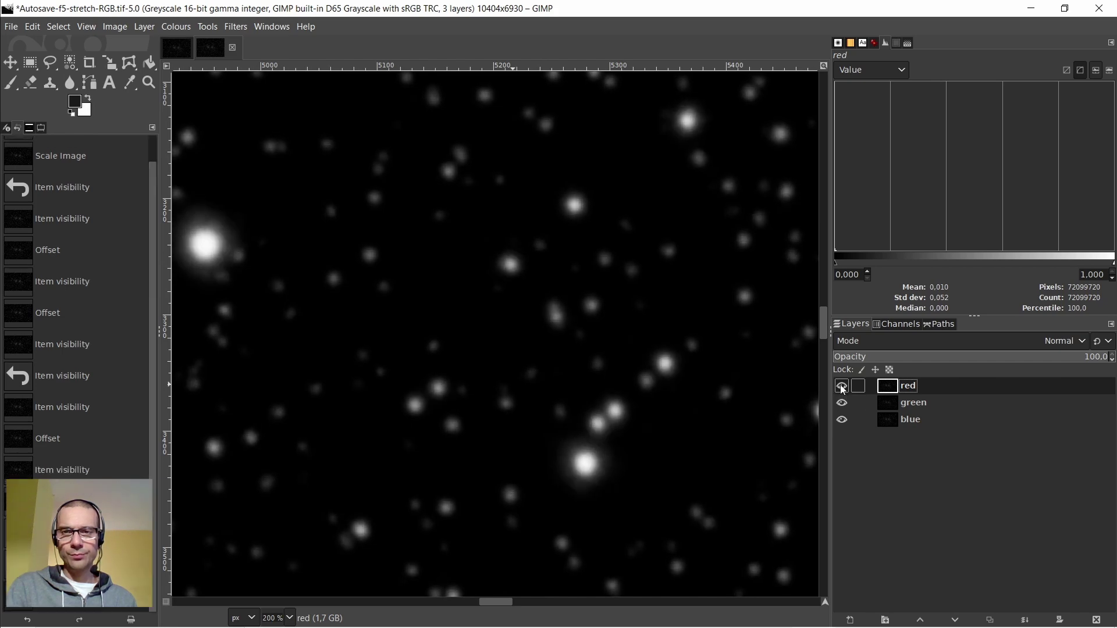
{"action": "left_click", "coordinate": [842, 402]}
{"action": "left_click", "coordinate": [842, 387]}
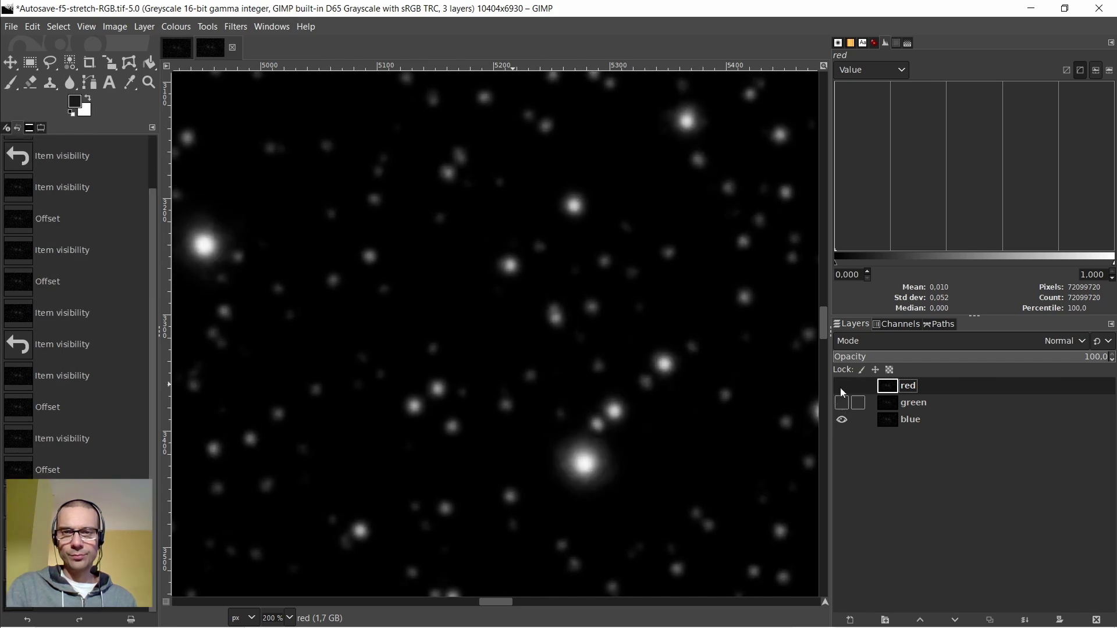
{"action": "left_click", "coordinate": [842, 386]}
{"action": "left_click", "coordinate": [842, 387]}
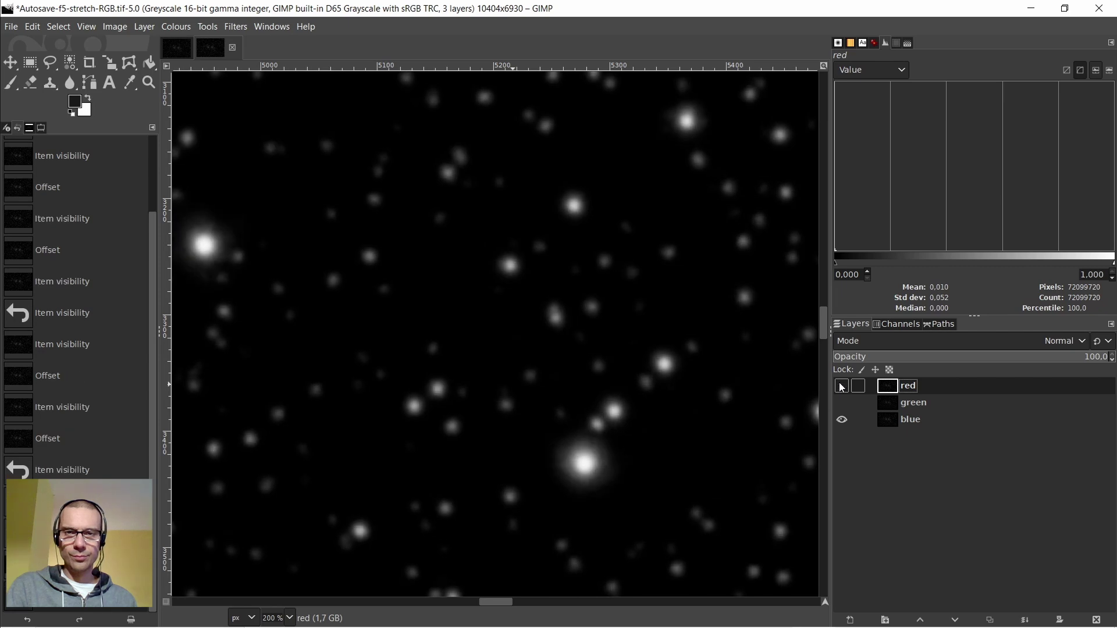
{"action": "left_click", "coordinate": [842, 387]}
{"action": "left_click", "coordinate": [842, 403]}
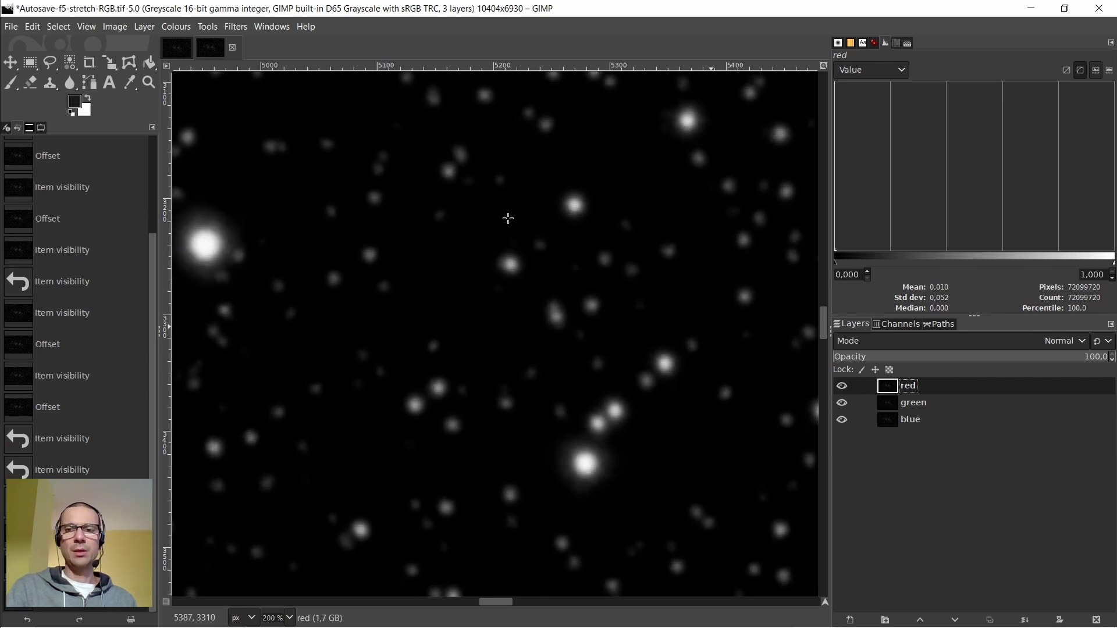
Scale the image with the aligned channel layers down to 50% using cubic interpolation
{"action": "left_click", "coordinate": [110, 27]}
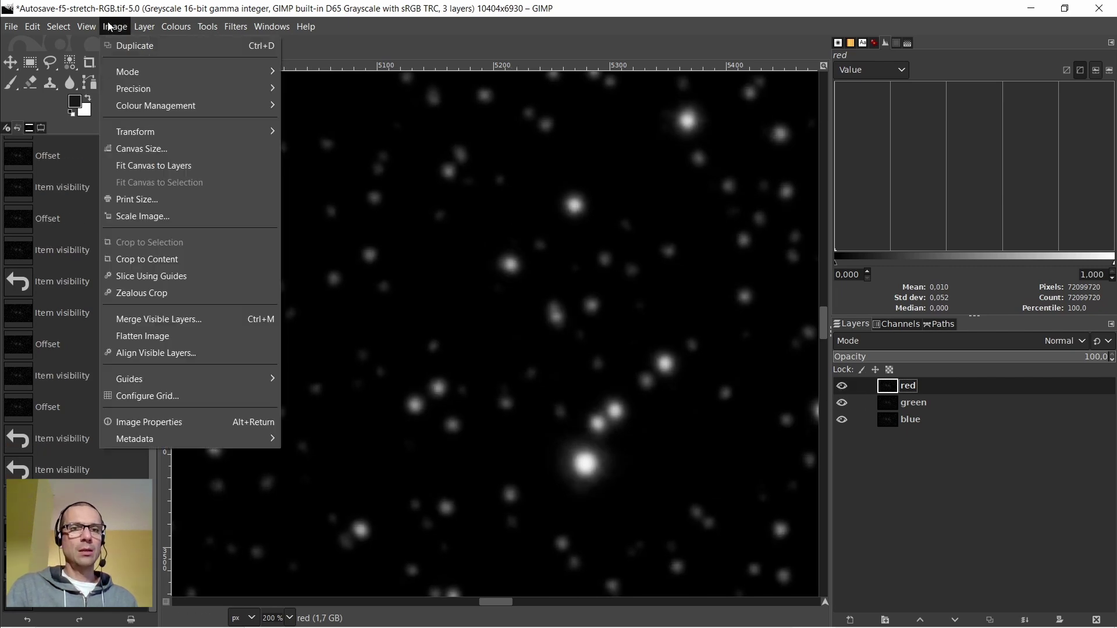
{"action": "left_click", "coordinate": [138, 217]}
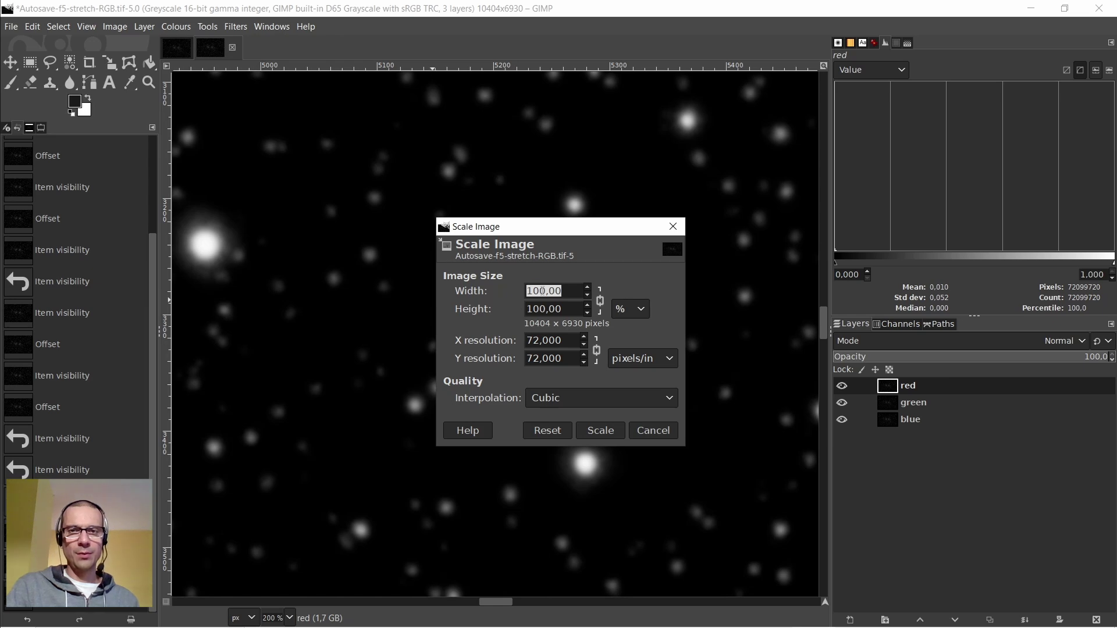
{"action": "left_click", "coordinate": [537, 291]}
{"action": "key", "text": "BackSpace"}
{"action": "key", "text": "BackSpace"}
{"action": "type", "text": "5"}
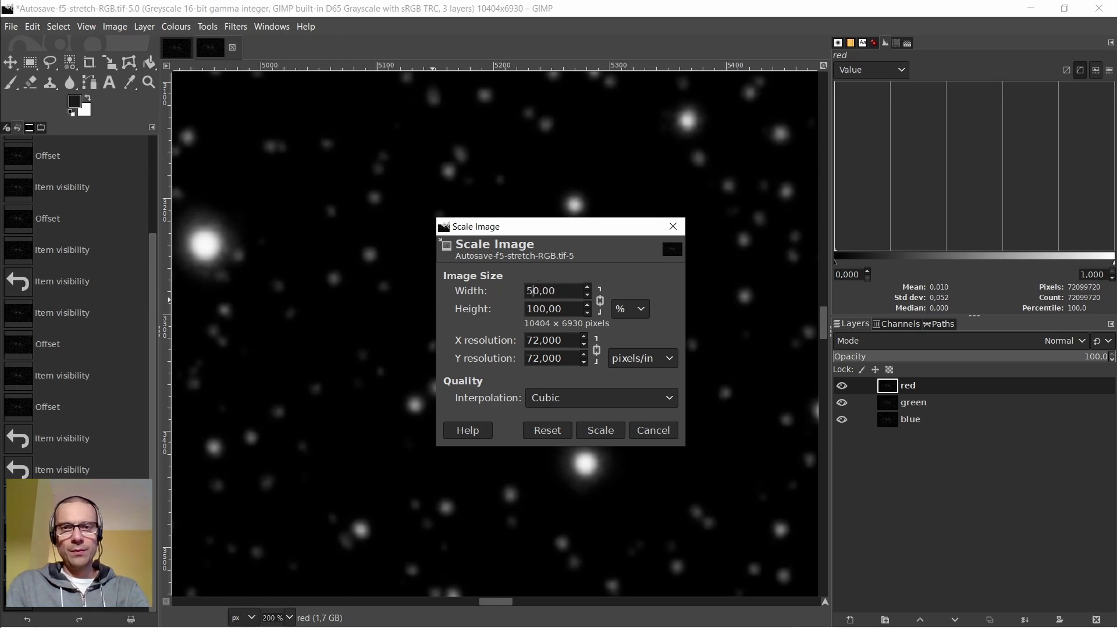
{"action": "left_click", "coordinate": [599, 429]}
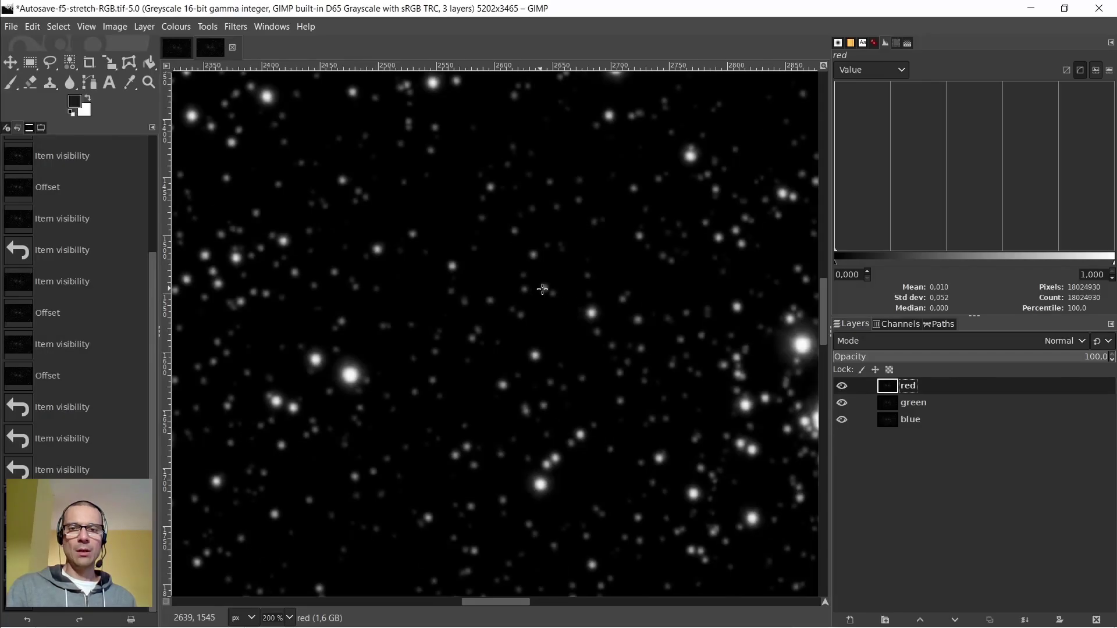
Check the channel alignment at the reduced size and compose the red, green and blue layers into a new RGB image
{"action": "left_click", "coordinate": [844, 386]}
{"action": "left_click", "coordinate": [843, 403]}
{"action": "left_click", "coordinate": [843, 402]}
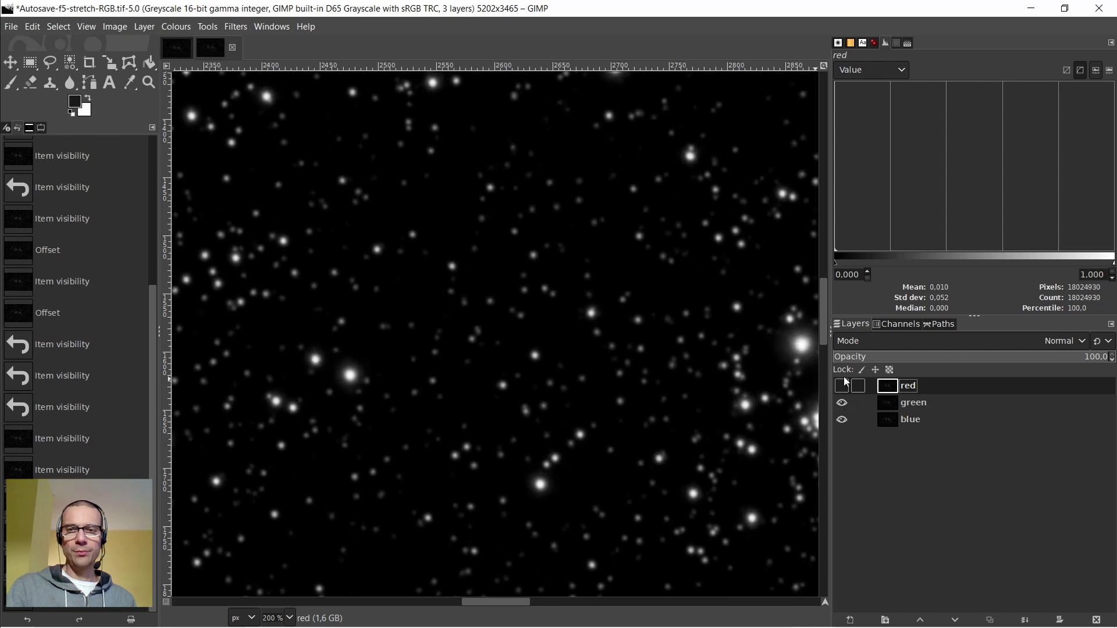
{"action": "left_click", "coordinate": [842, 386]}
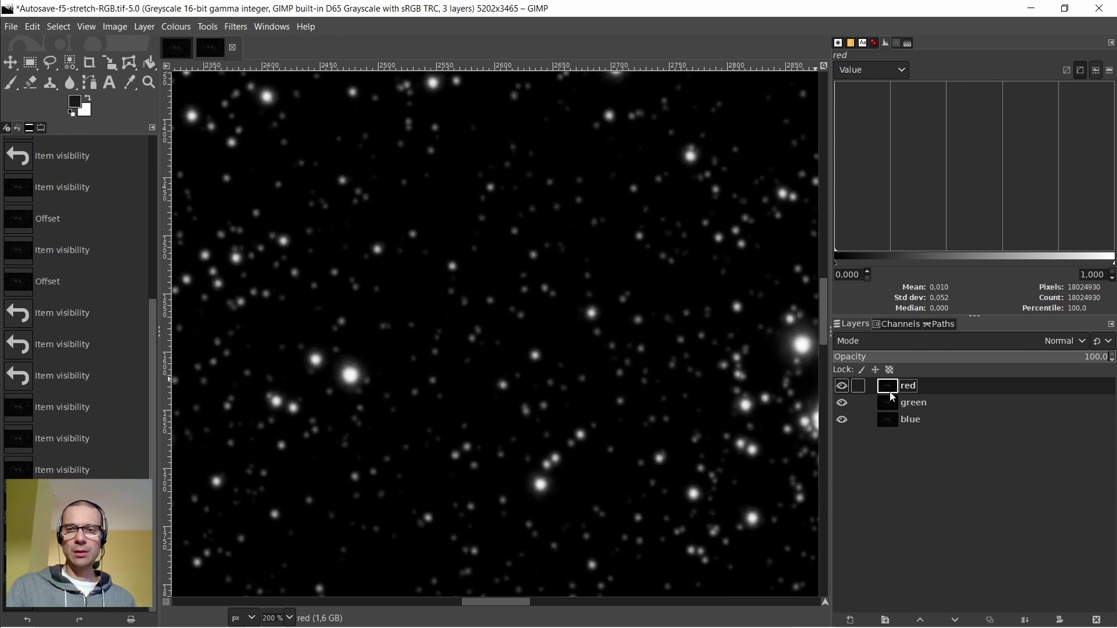
{"action": "right_click", "coordinate": [427, 270]}
{"action": "mouse_move", "coordinate": [463, 393]}
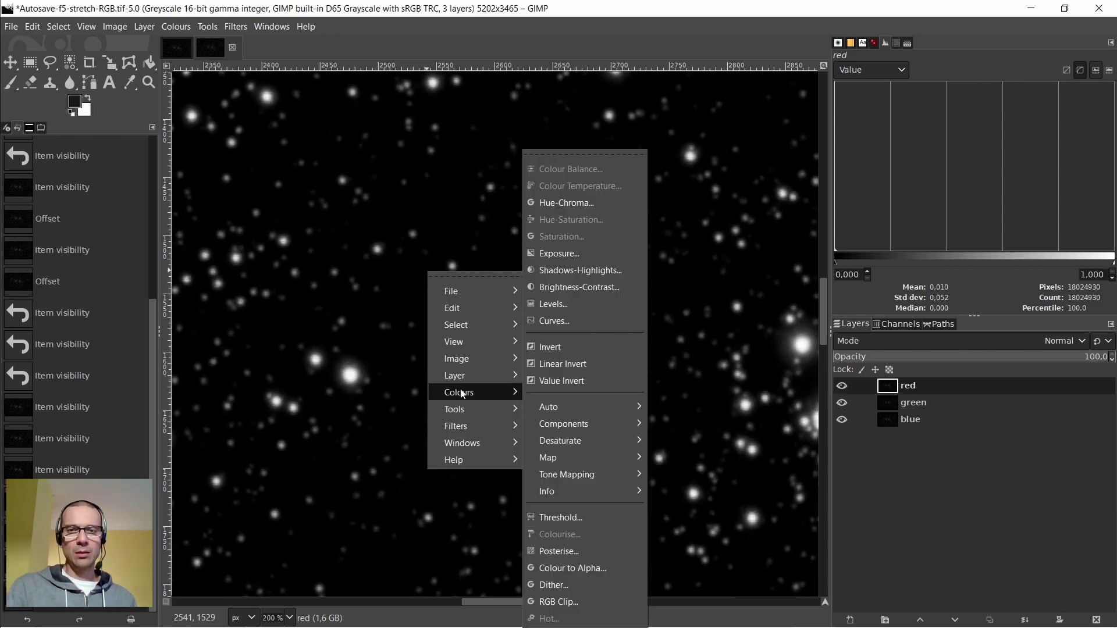
{"action": "mouse_move", "coordinate": [568, 421]}
{"action": "left_click", "coordinate": [690, 480]}
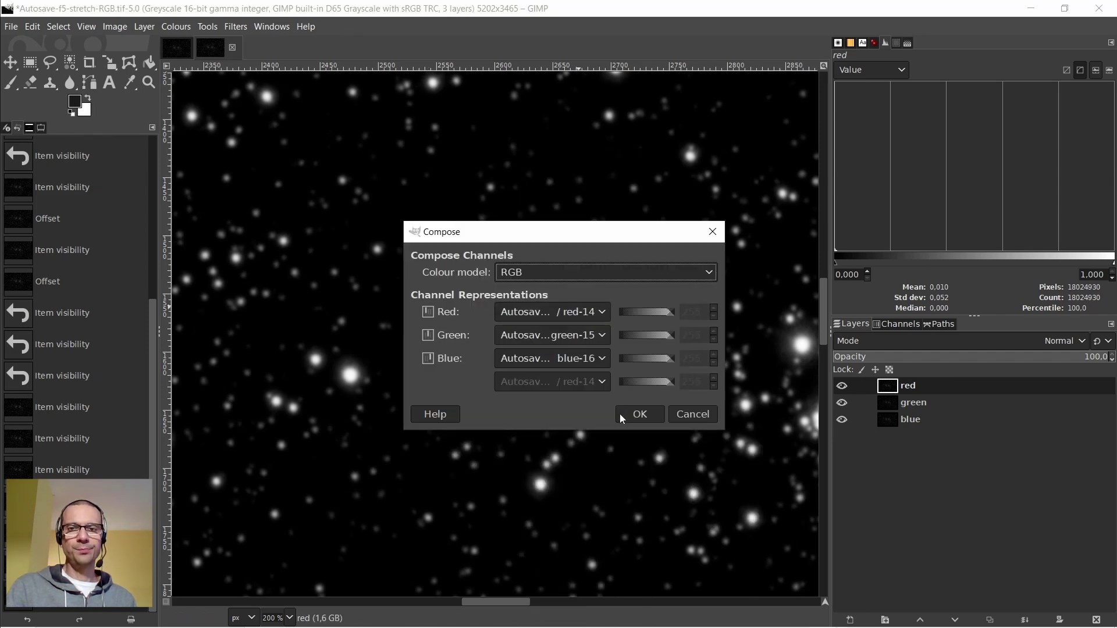
{"action": "left_click", "coordinate": [628, 414]}
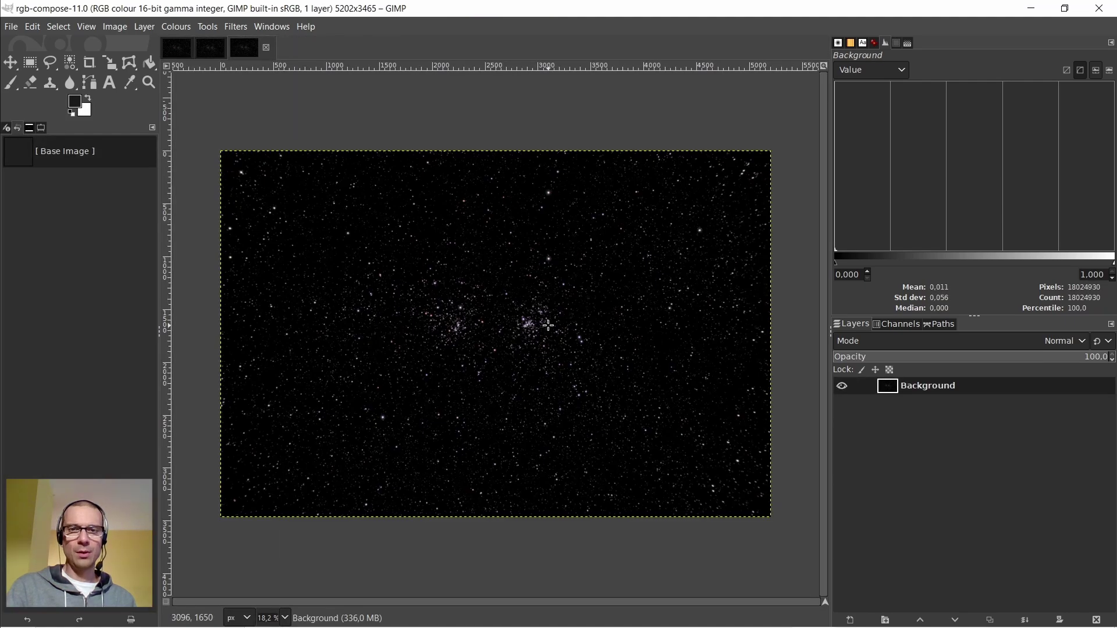
Check the star colours in the composed image, copy its layer and switch to the original Autosave-f5-stretch image
{"action": "key", "text": "plus"}
{"action": "scroll", "coordinate": [526, 326], "scroll_direction": "up", "scroll_amount": 10}
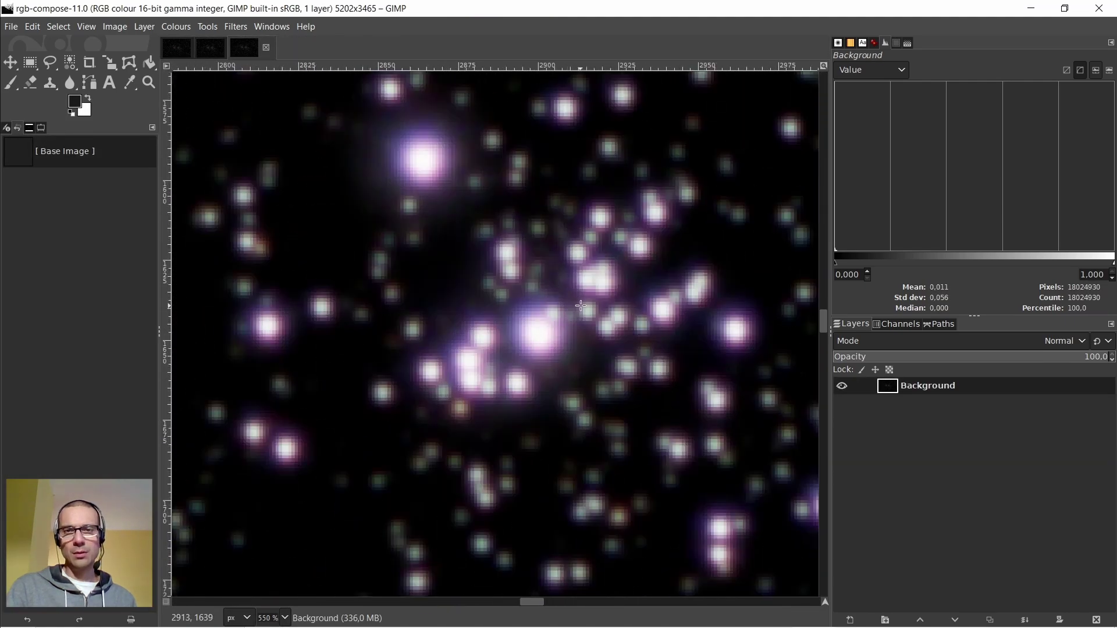
{"action": "scroll", "coordinate": [580, 306], "scroll_direction": "down", "scroll_amount": 1}
{"action": "scroll", "coordinate": [582, 304], "scroll_direction": "down", "scroll_amount": 1}
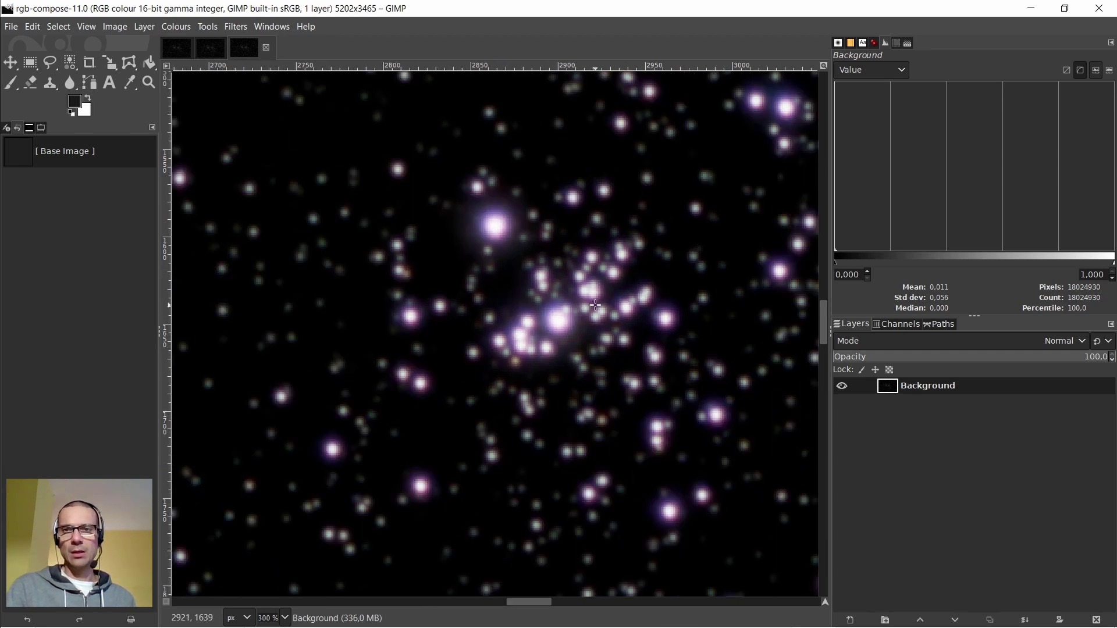
{"action": "left_click", "coordinate": [34, 28]}
{"action": "left_click", "coordinate": [46, 123]}
{"action": "left_click", "coordinate": [181, 47]}
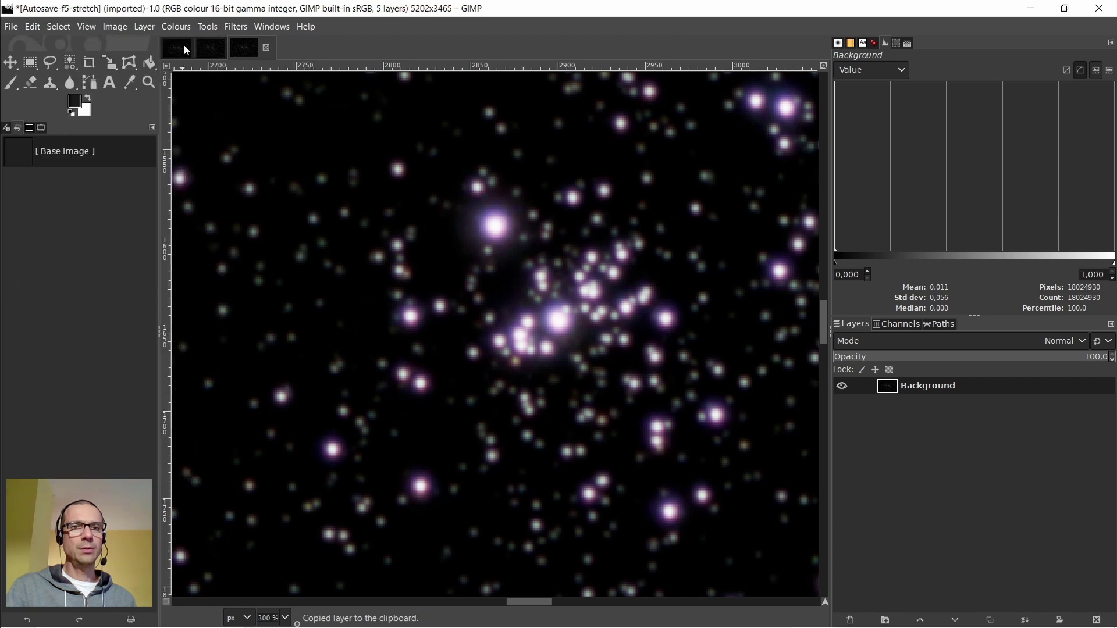
Paste the composed image as a new layer above stars, compare it with the stars layer, and delete the pasted layer
{"action": "left_click", "coordinate": [33, 26]}
{"action": "mouse_move", "coordinate": [90, 225]}
{"action": "left_click", "coordinate": [251, 223]}
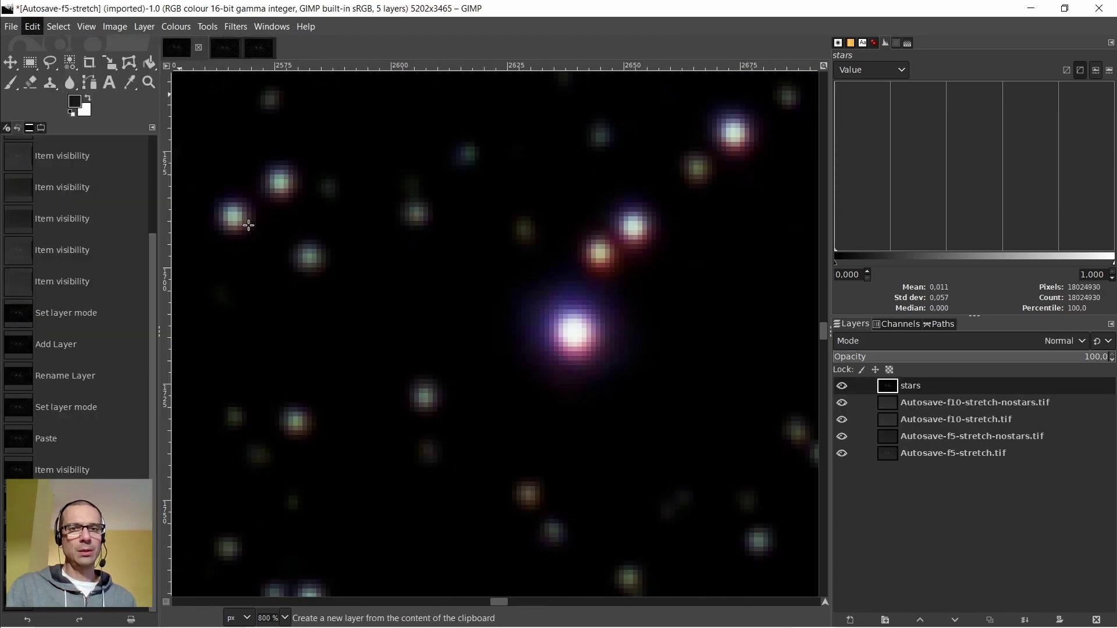
{"action": "left_click", "coordinate": [842, 385]}
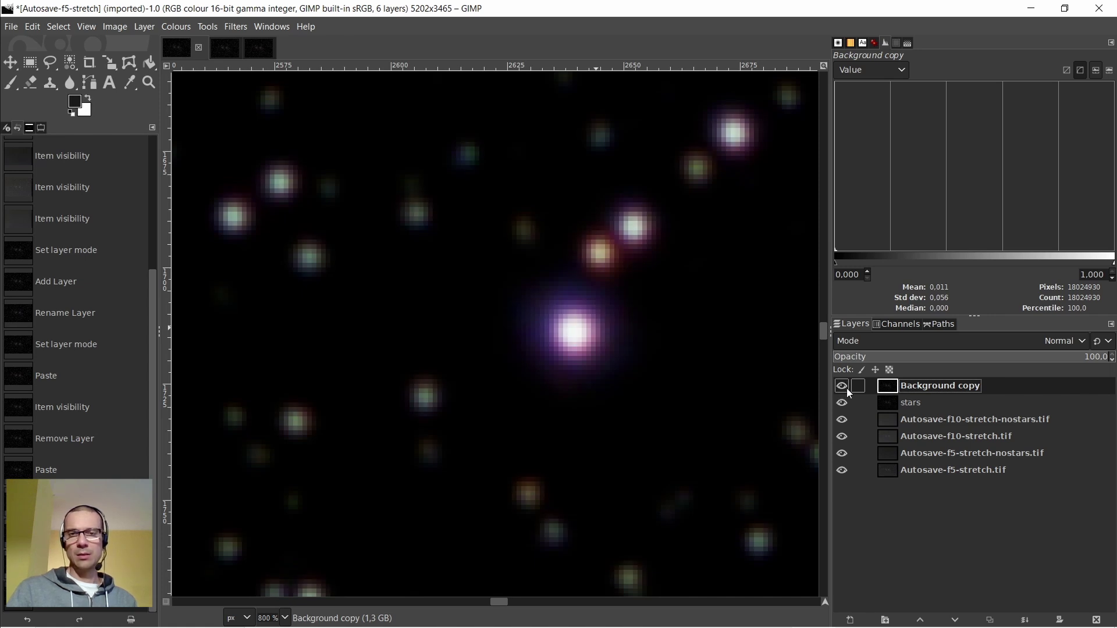
{"action": "right_click", "coordinate": [891, 388]}
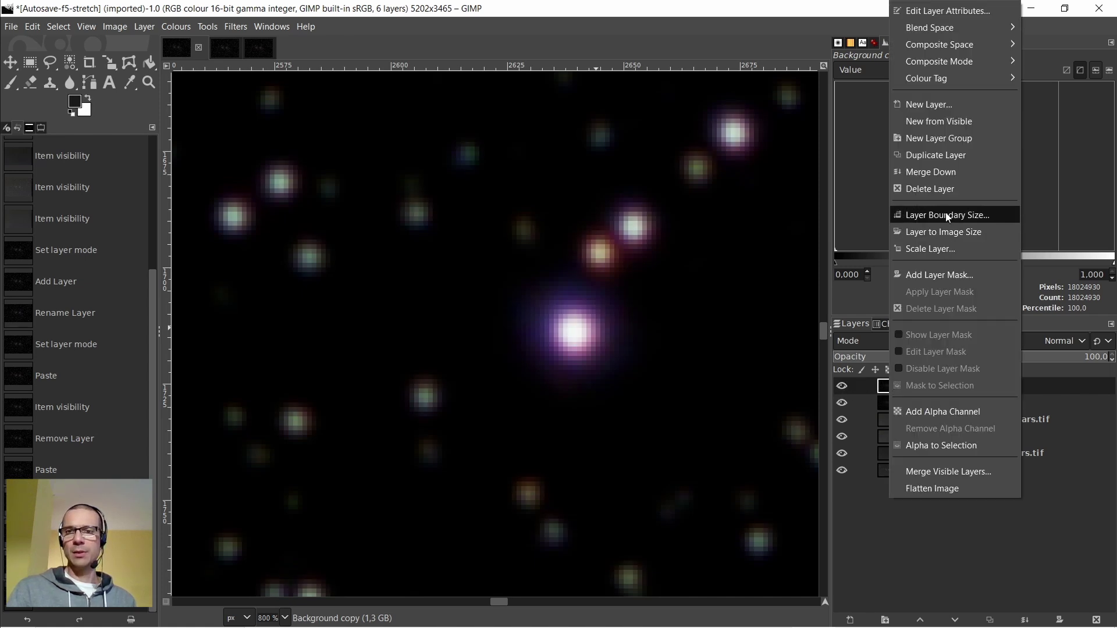
{"action": "left_click", "coordinate": [918, 190]}
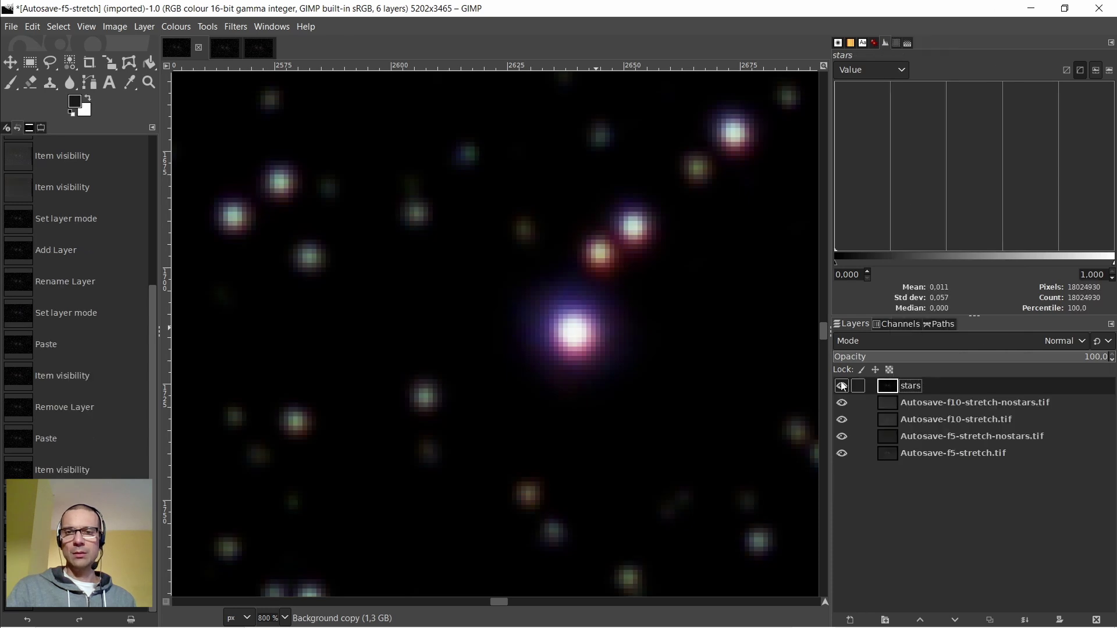
Examine the bright and faint stars in the composed RGB image for remaining colour fringing, and close that image
{"action": "left_click", "coordinate": [268, 51]}
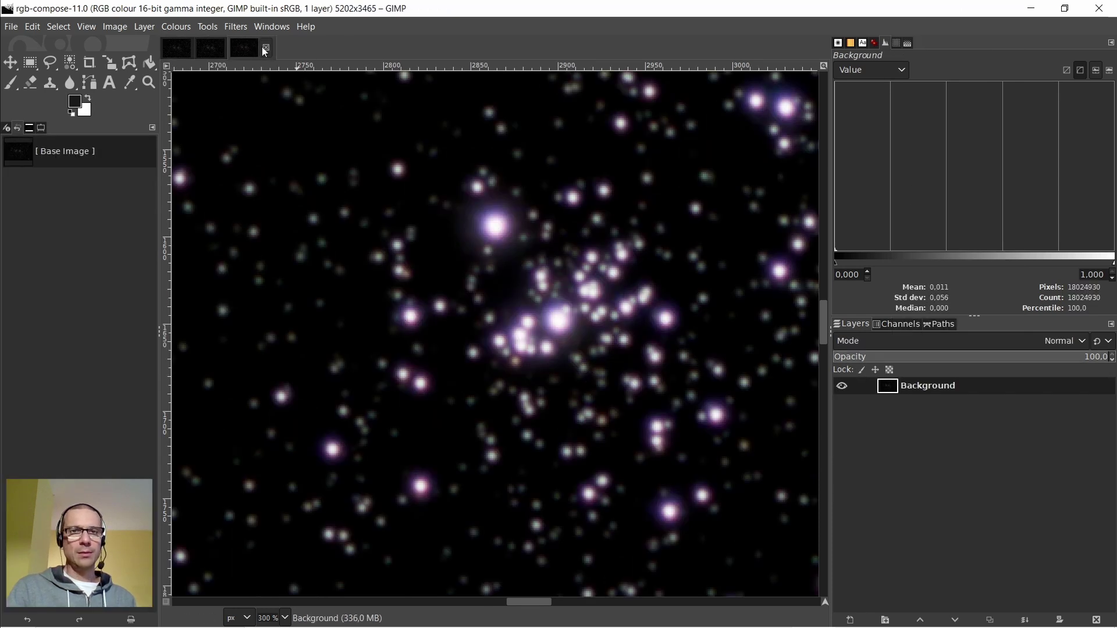
{"action": "scroll", "coordinate": [606, 401], "scroll_direction": "up", "scroll_amount": 3}
{"action": "scroll", "coordinate": [609, 362], "scroll_direction": "down", "scroll_amount": 5}
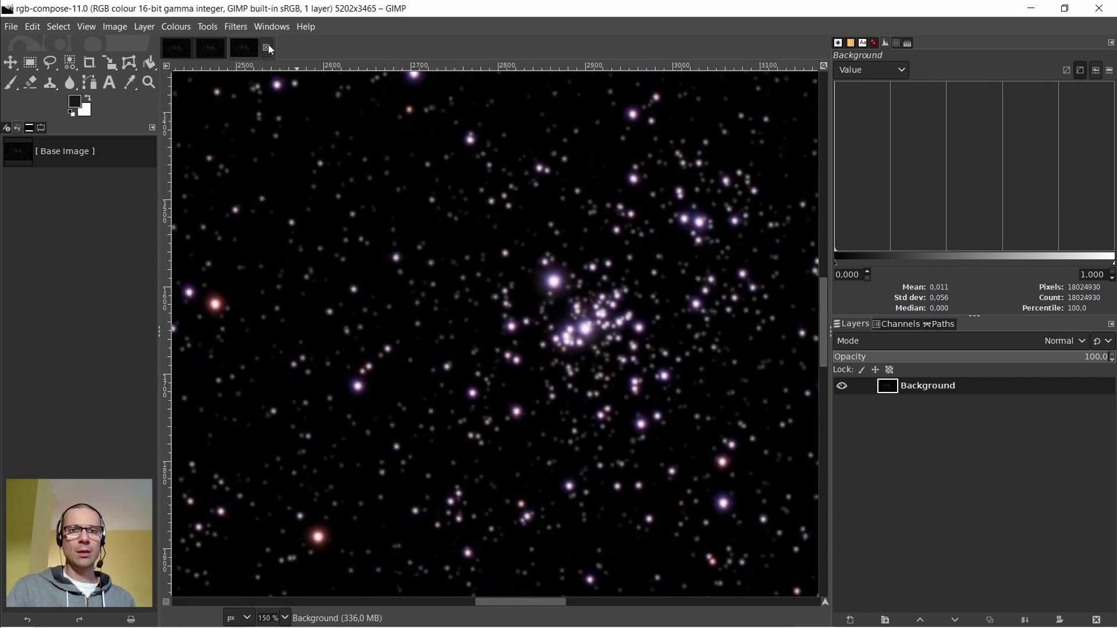
{"action": "scroll", "coordinate": [549, 308], "scroll_direction": "up", "scroll_amount": 3}
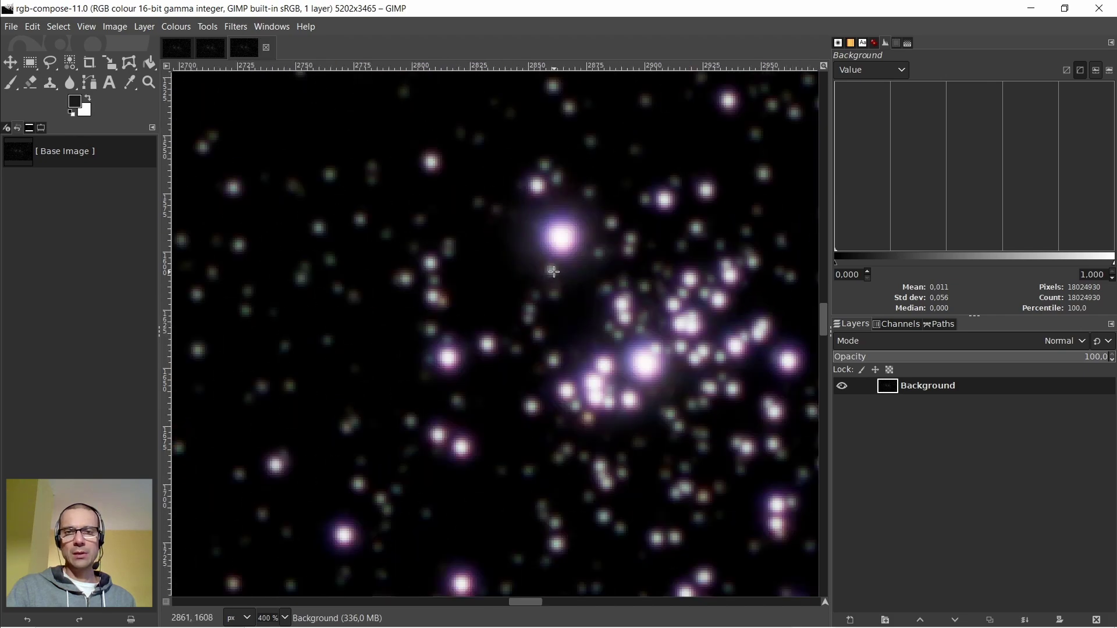
{"action": "scroll", "coordinate": [307, 275], "scroll_direction": "up", "scroll_amount": 2}
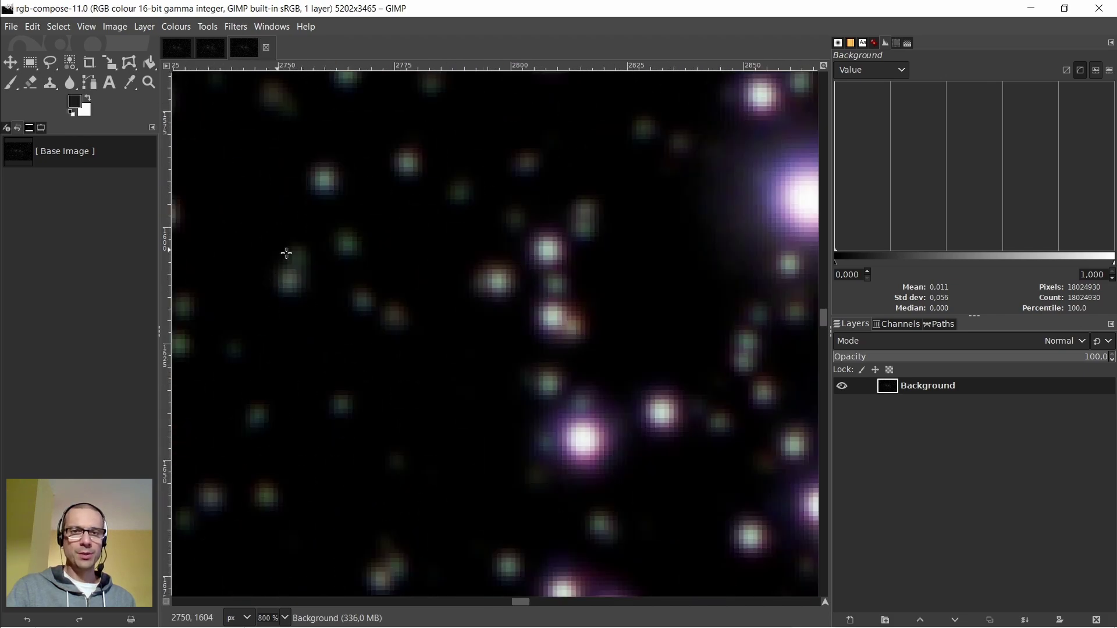
{"action": "scroll", "coordinate": [374, 319], "scroll_direction": "down", "scroll_amount": 6}
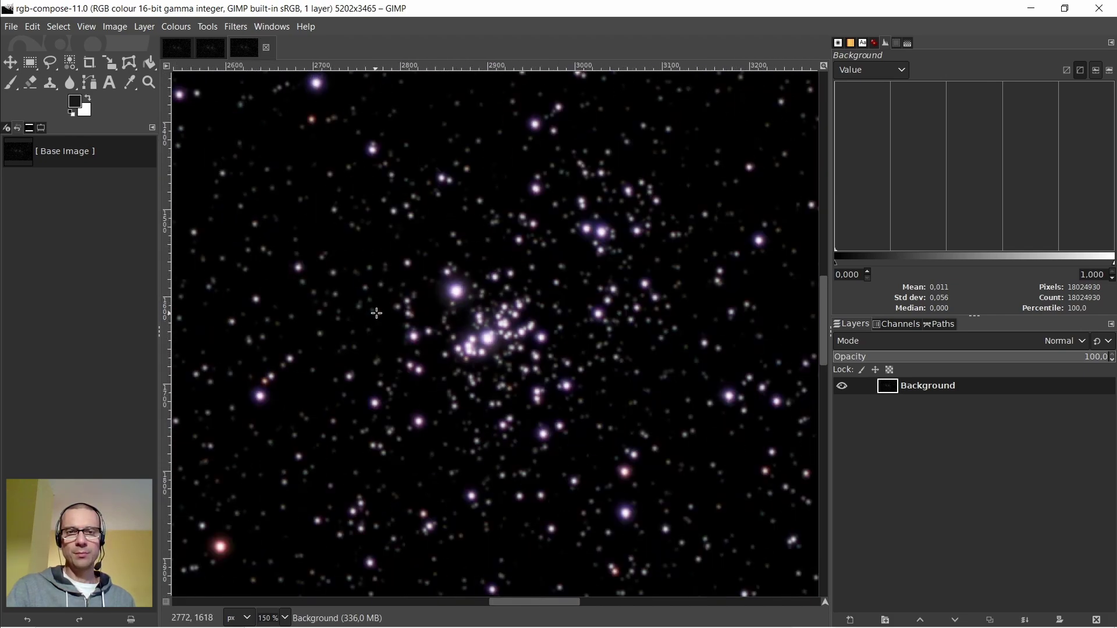
{"action": "scroll", "coordinate": [403, 311], "scroll_direction": "up", "scroll_amount": 7}
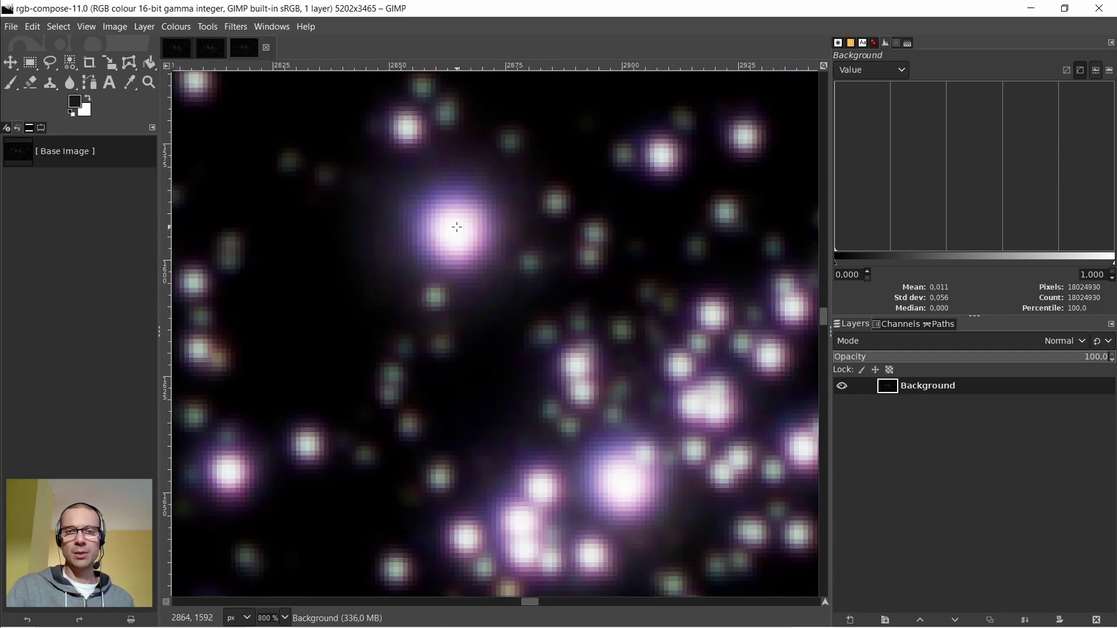
{"action": "scroll", "coordinate": [485, 264], "scroll_direction": "down", "scroll_amount": 4}
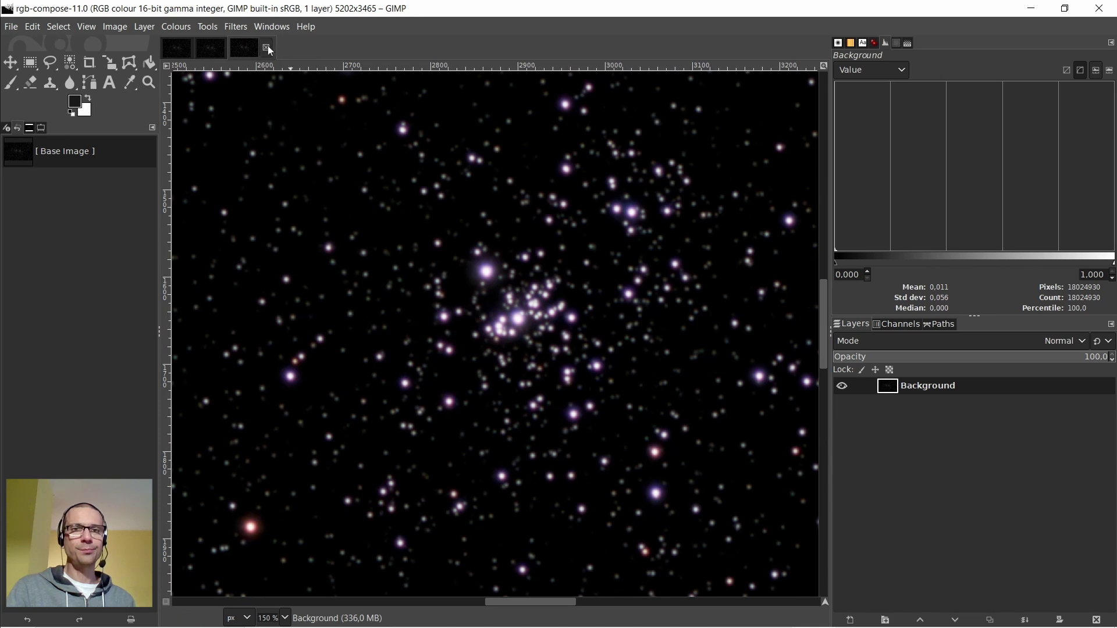
{"action": "left_click", "coordinate": [267, 49]}
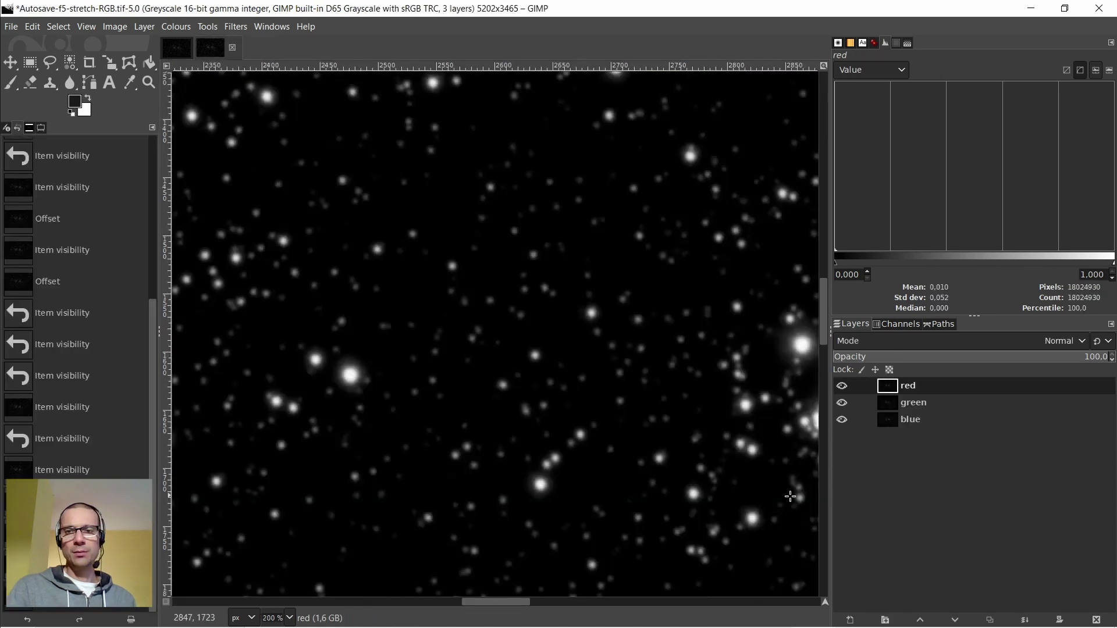
Create a layer from visible with green hidden and red set to Lighten only over blue, and reset red to Normal
{"action": "left_click", "coordinate": [841, 403]}
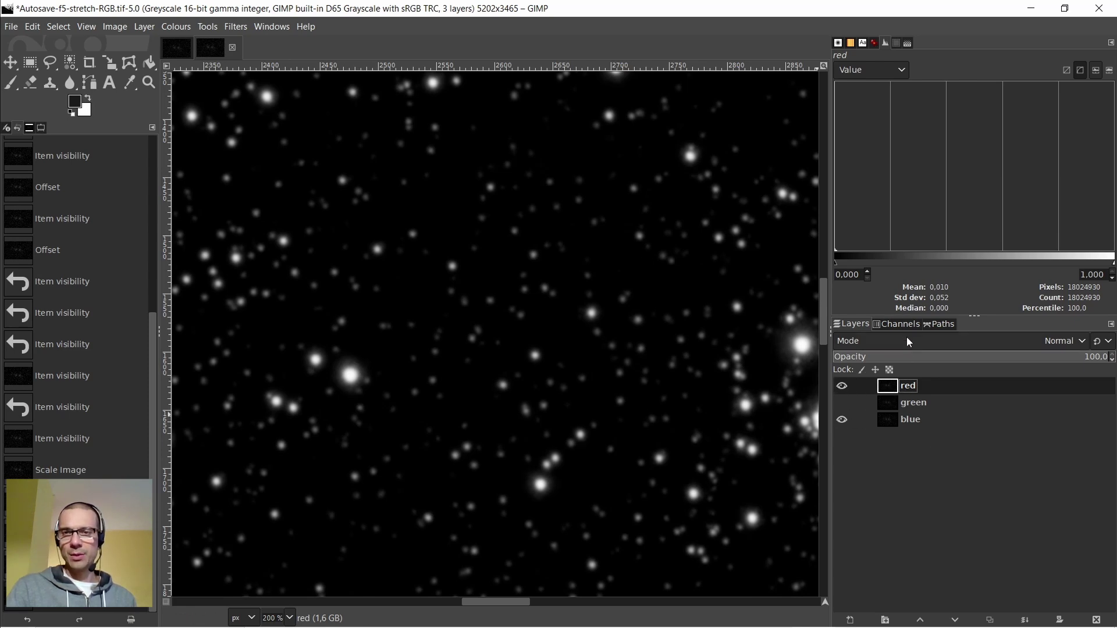
{"action": "left_click", "coordinate": [909, 343]}
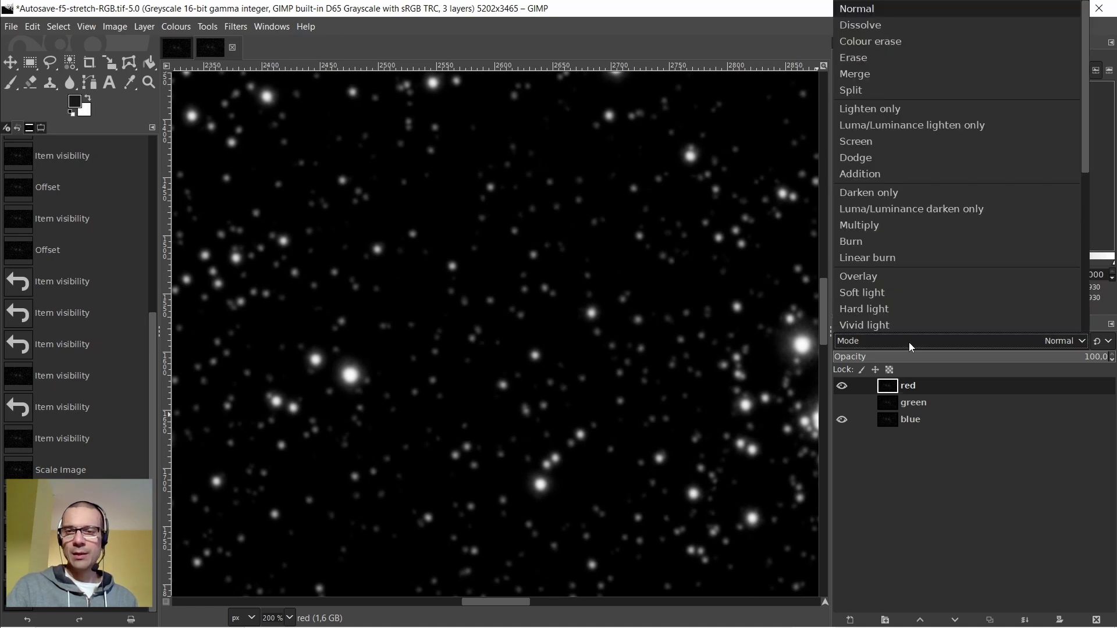
{"action": "left_click", "coordinate": [881, 109]}
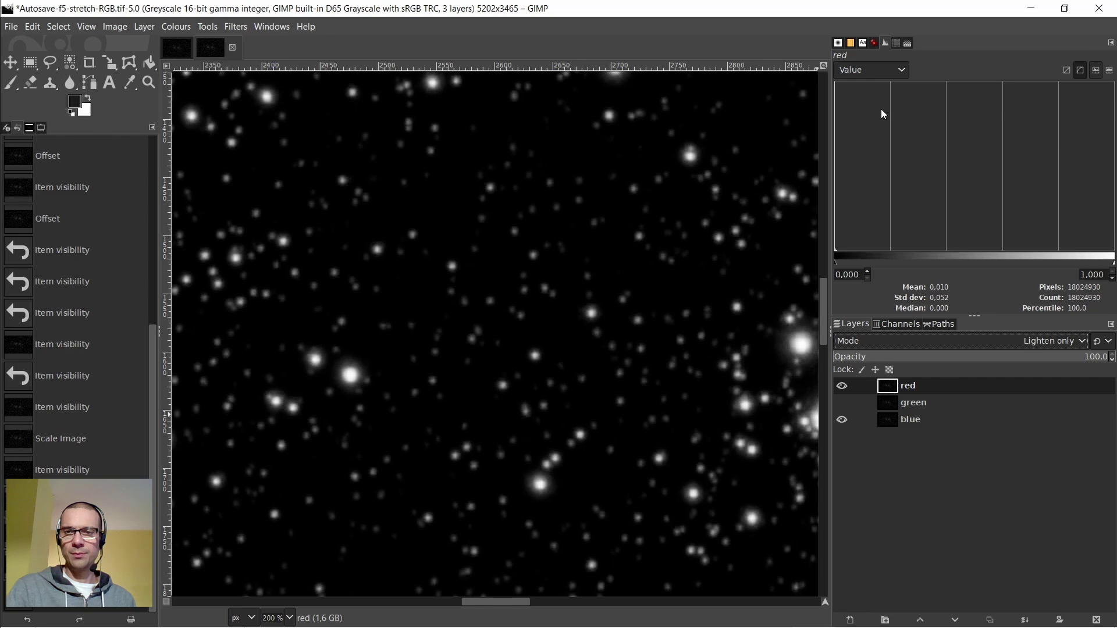
{"action": "right_click", "coordinate": [888, 394]}
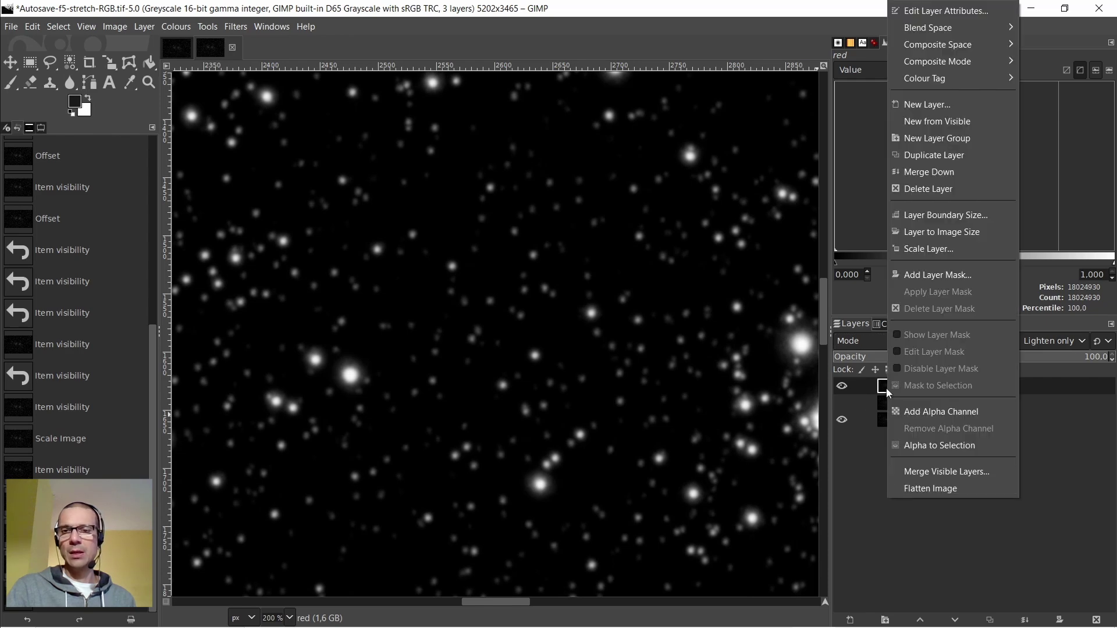
{"action": "left_click", "coordinate": [935, 123]}
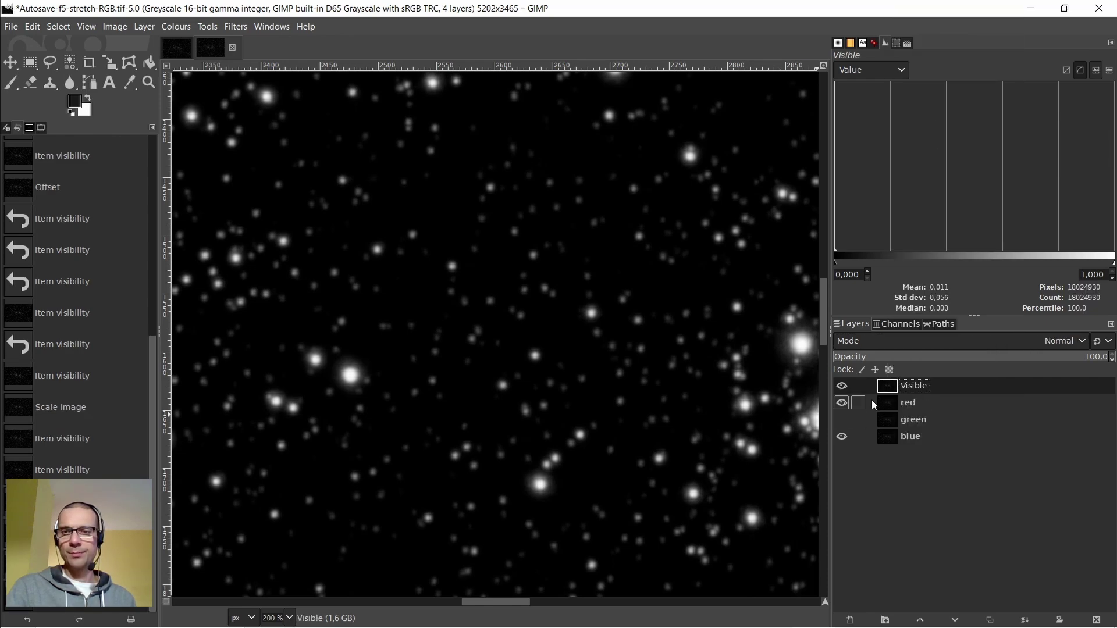
{"action": "left_click", "coordinate": [917, 347]}
{"action": "left_click", "coordinate": [903, 9]}
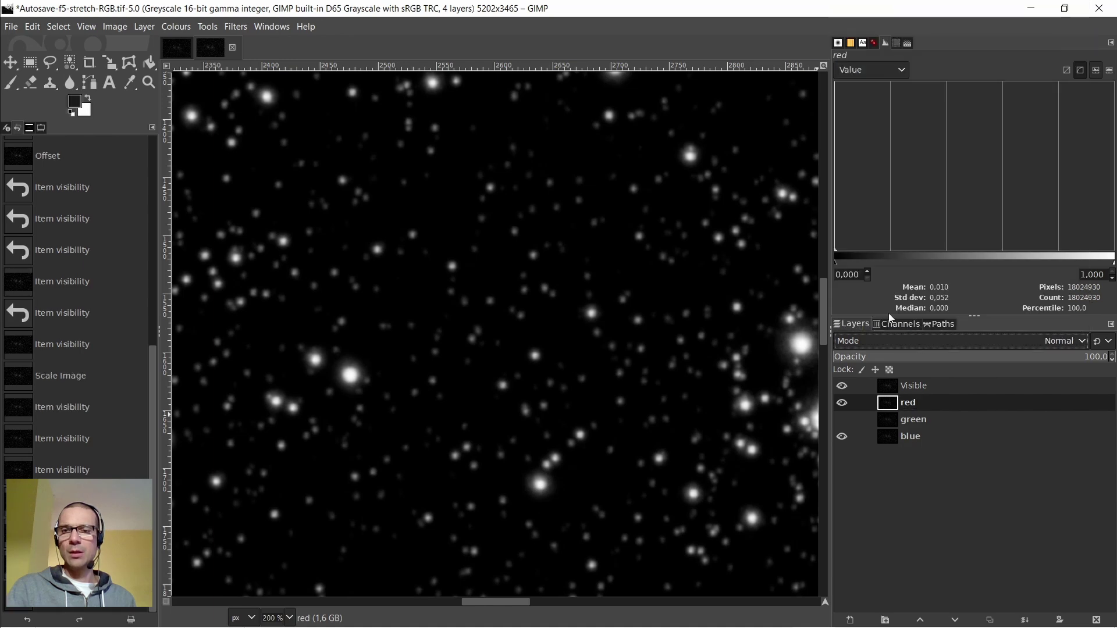
Place the green layer above the Visible layer, set its mode to Darken only and make it visible
{"action": "left_click", "coordinate": [887, 418]}
{"action": "left_click_drag", "start_coordinate": [887, 418], "coordinate": [895, 382]}
{"action": "left_click", "coordinate": [913, 343]}
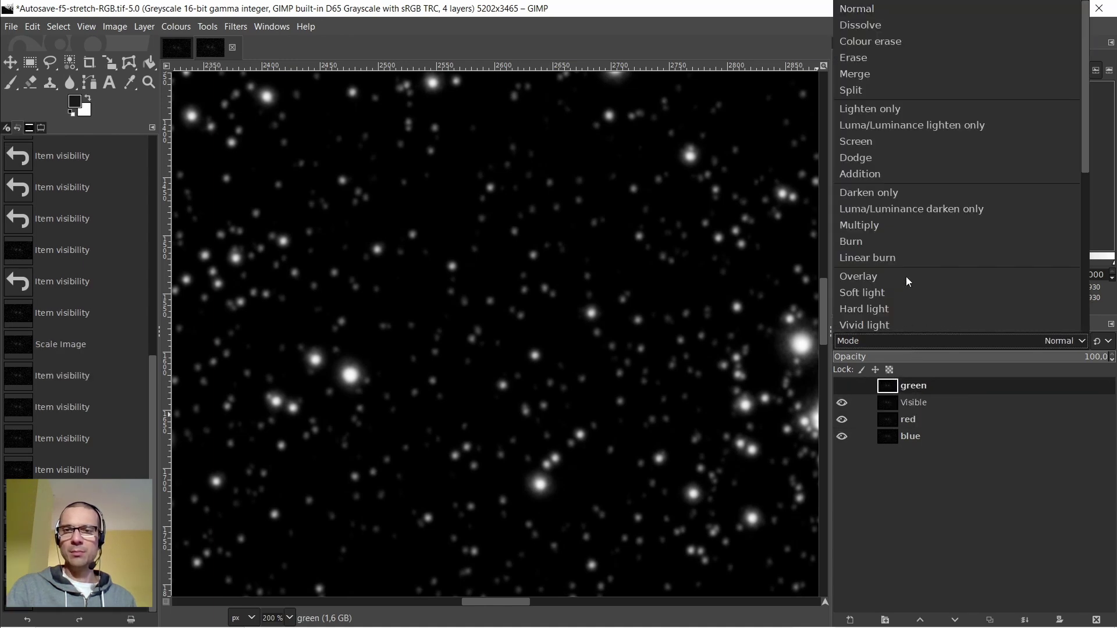
{"action": "left_click", "coordinate": [876, 193]}
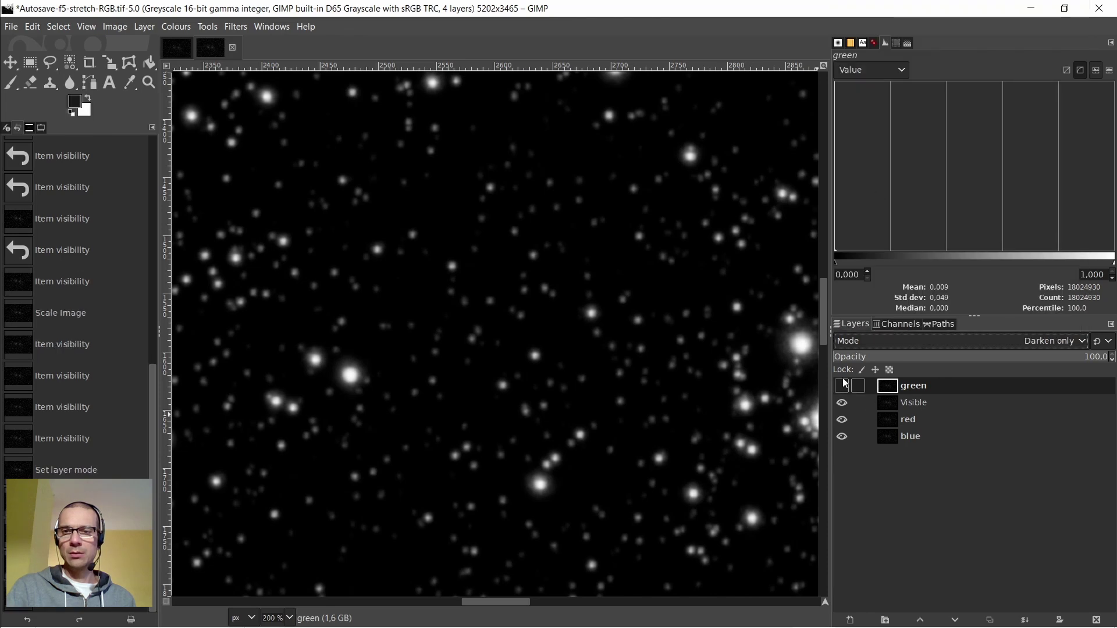
{"action": "left_click", "coordinate": [843, 385]}
Create a new layer from the visible result and name it "new green"
{"action": "right_click", "coordinate": [888, 389]}
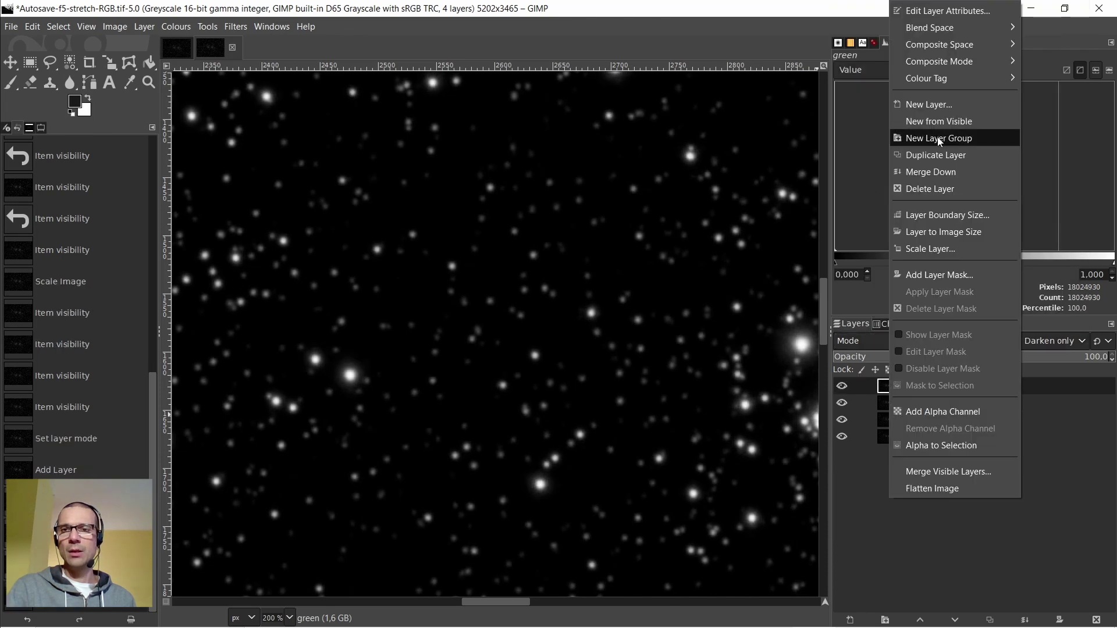
{"action": "left_click", "coordinate": [934, 123]}
{"action": "double_click", "coordinate": [929, 385]}
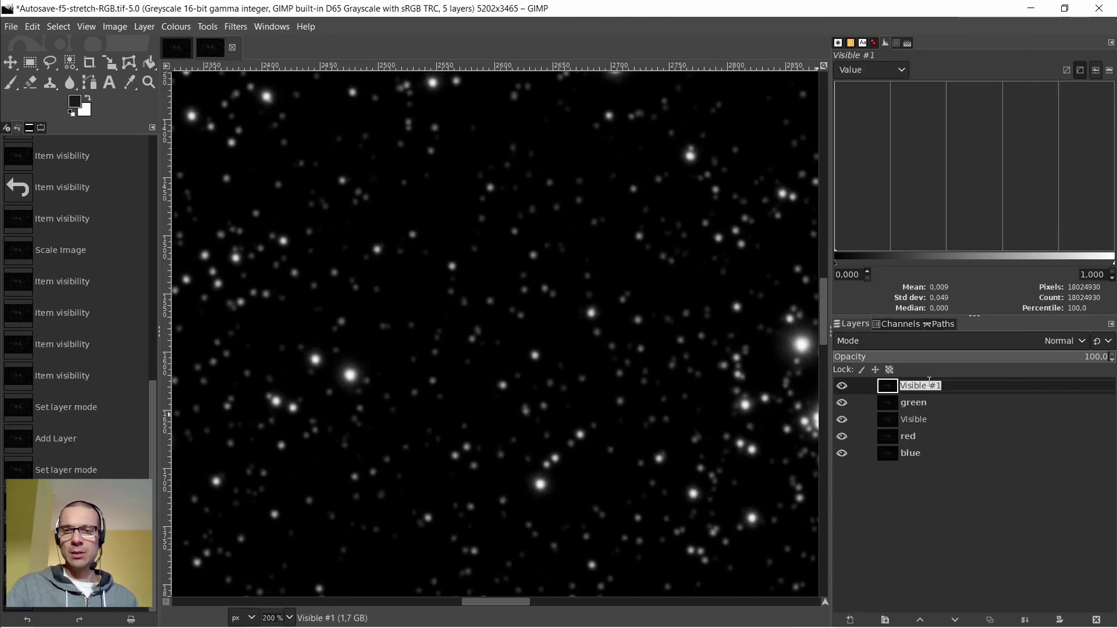
{"action": "type", "text": "new green"}
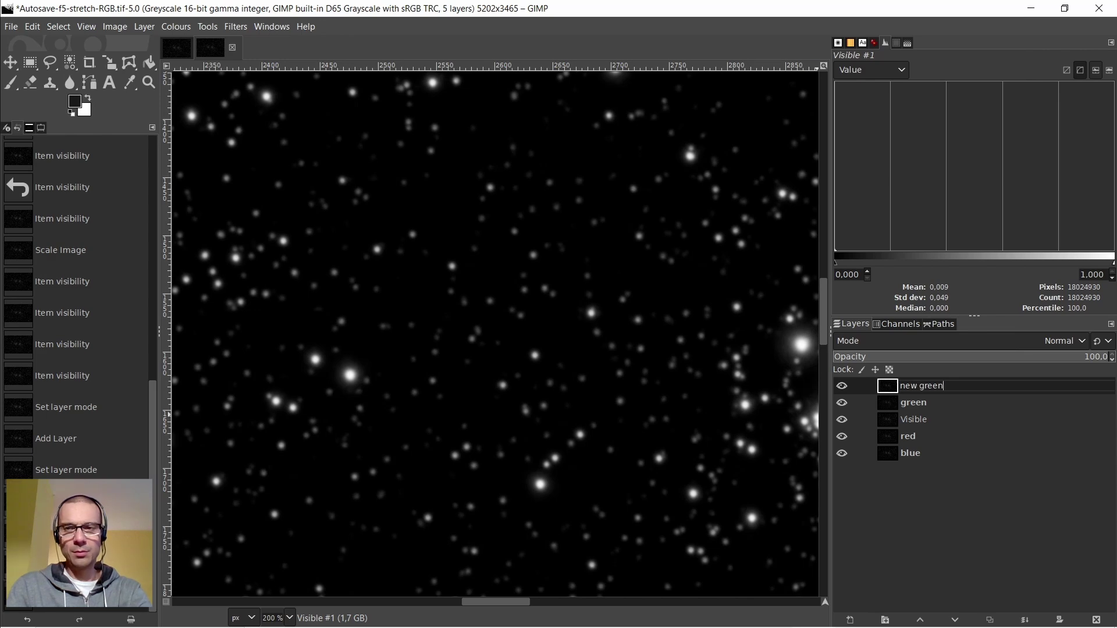
{"action": "key", "text": "Return"}
Delete the old green layer and the Visible layer, and place new green between red and blue
{"action": "left_click", "coordinate": [885, 403]}
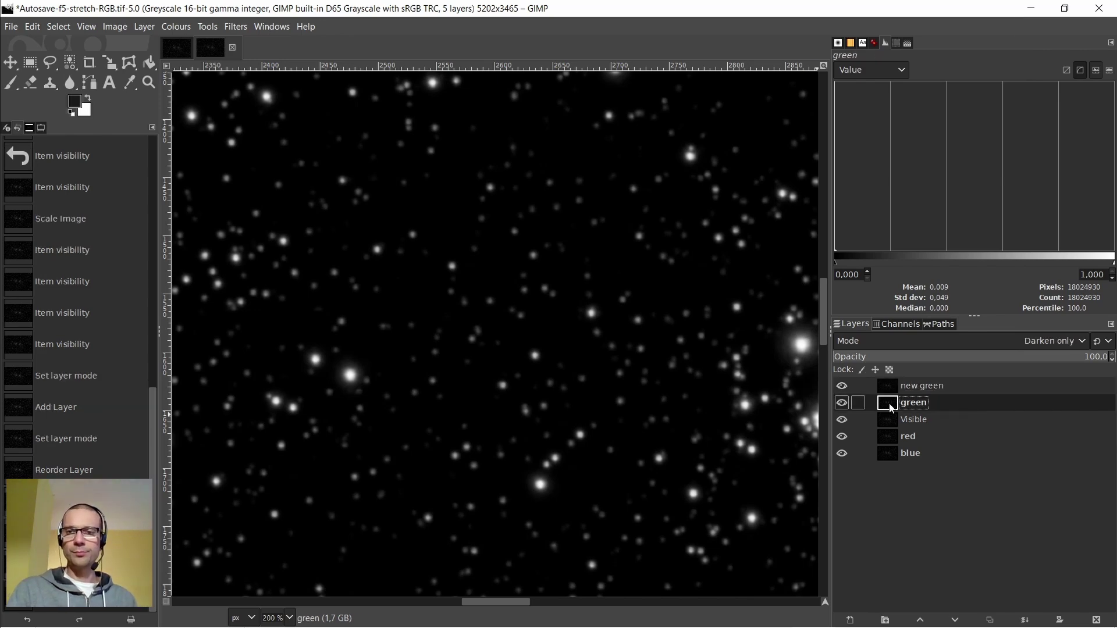
{"action": "right_click", "coordinate": [893, 406]}
{"action": "left_click", "coordinate": [931, 189]}
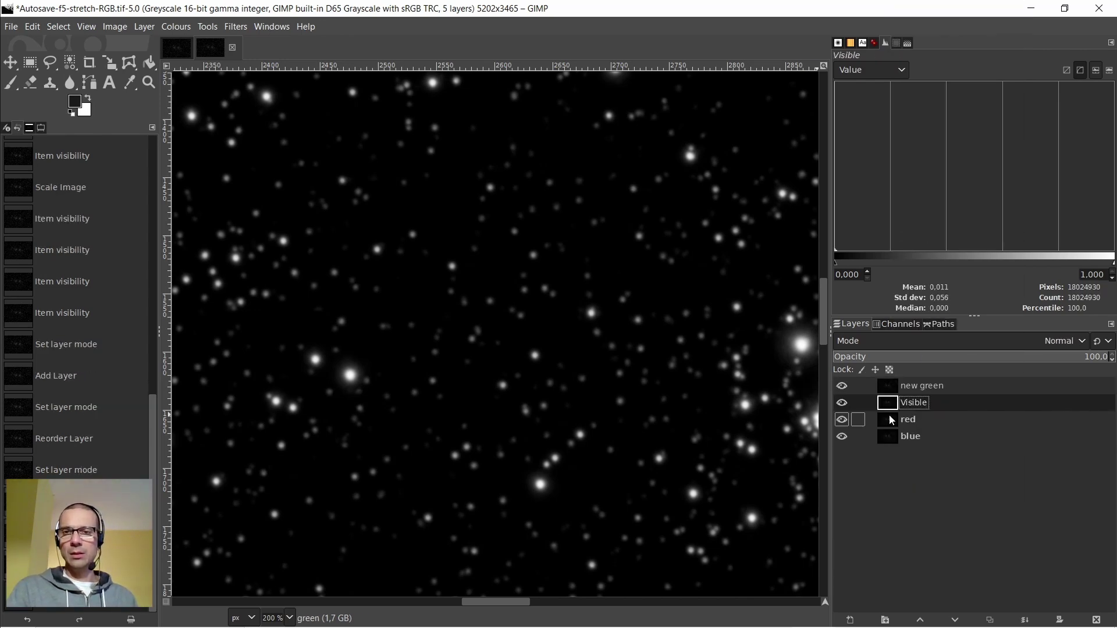
{"action": "left_click", "coordinate": [890, 411]}
{"action": "right_click", "coordinate": [889, 406]}
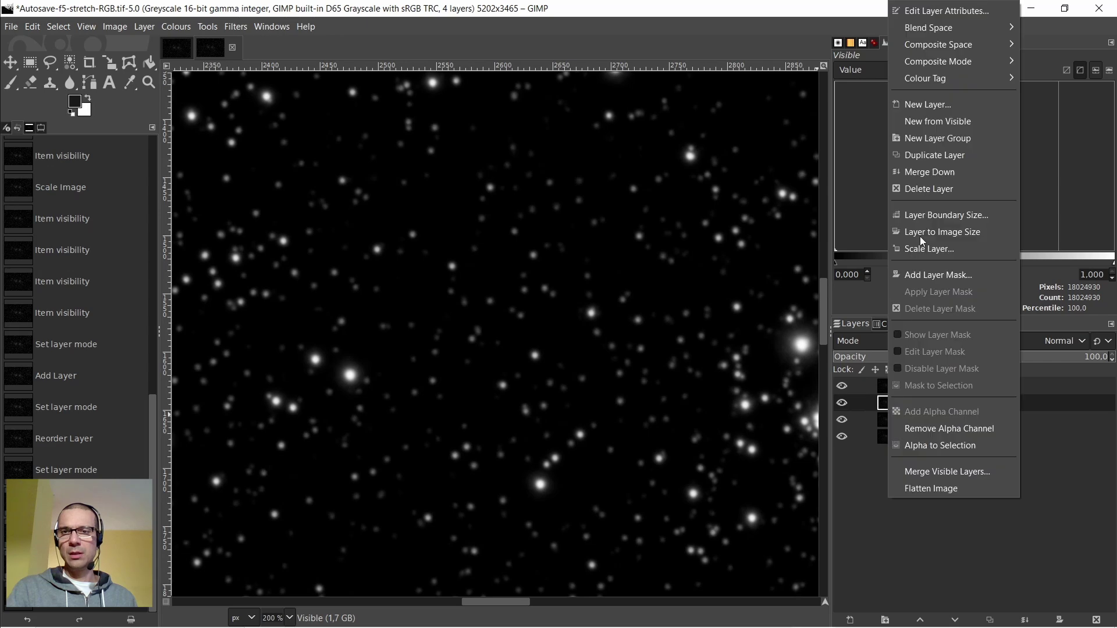
{"action": "left_click", "coordinate": [913, 189]}
{"action": "left_click", "coordinate": [892, 384]}
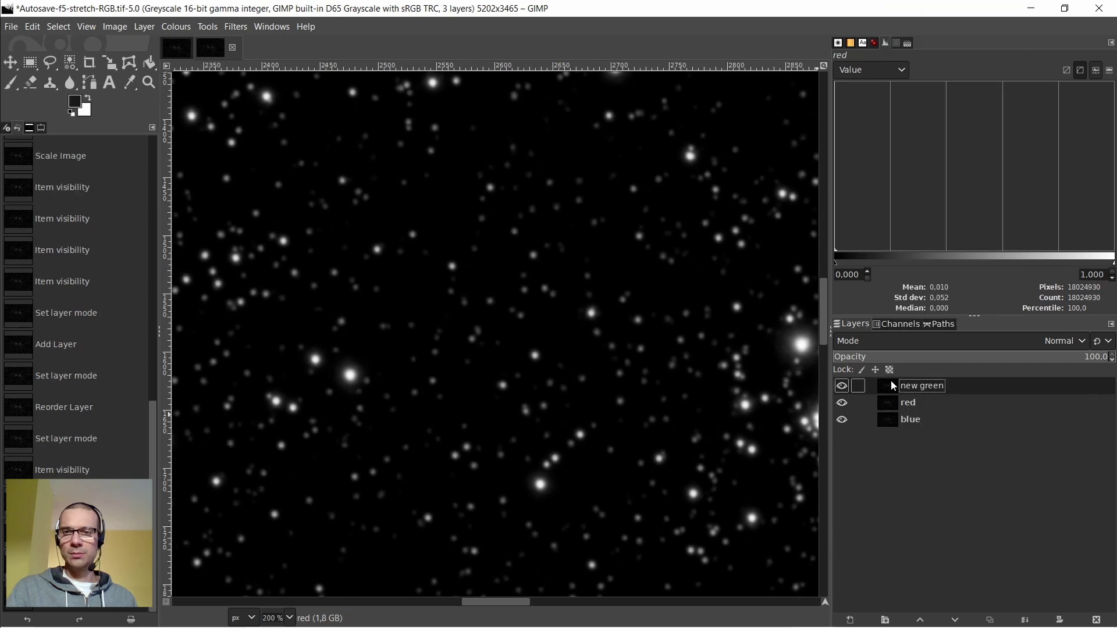
{"action": "left_click_drag", "start_coordinate": [893, 389], "coordinate": [891, 414]}
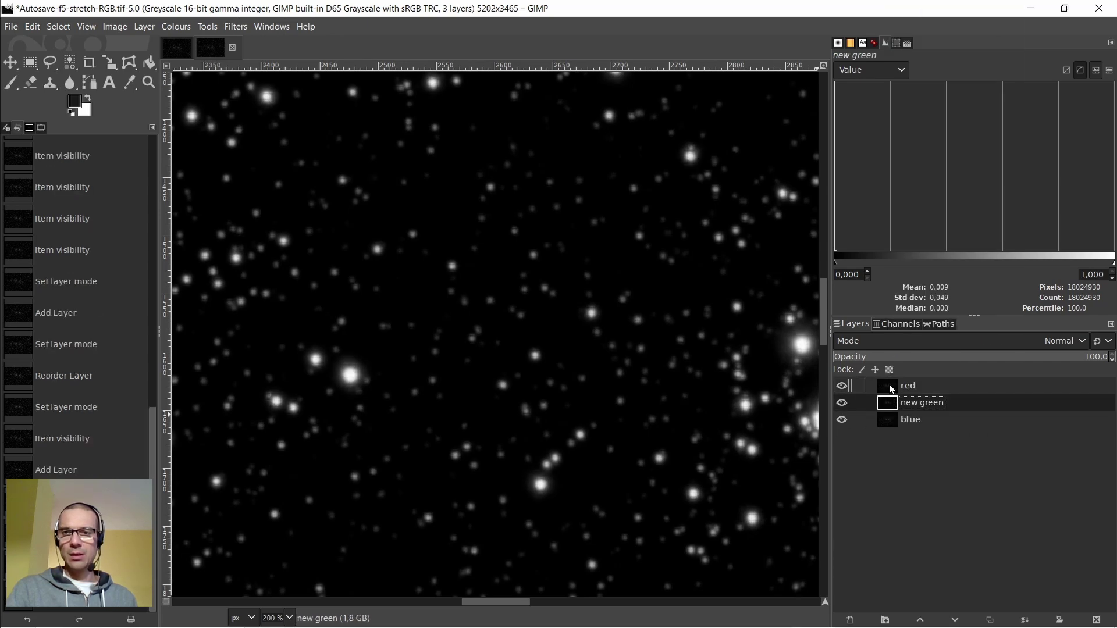
Compose a new RGB image using the red, new green and blue layers as its colour channels
{"action": "left_click", "coordinate": [892, 387]}
{"action": "right_click", "coordinate": [519, 252]}
{"action": "mouse_move", "coordinate": [559, 371]}
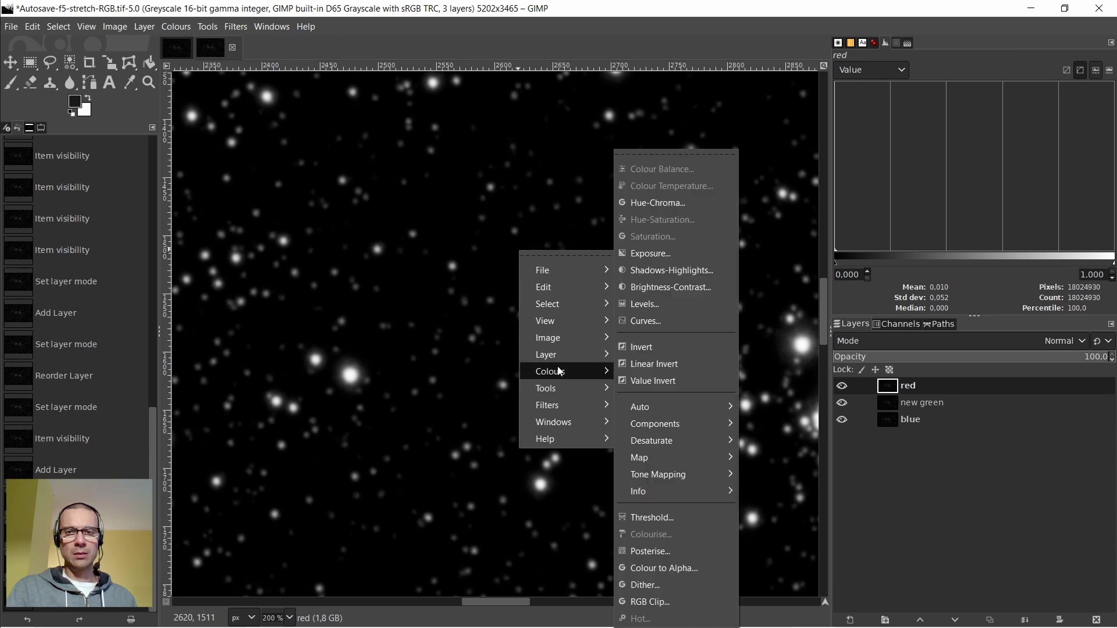
{"action": "mouse_move", "coordinate": [699, 432]}
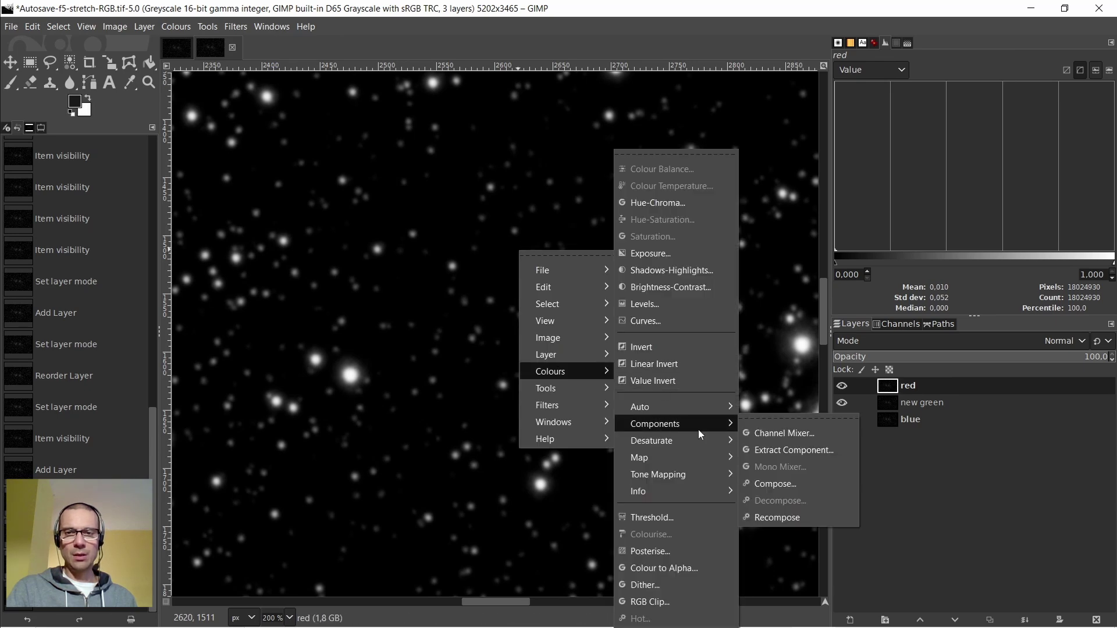
{"action": "left_click", "coordinate": [773, 485]}
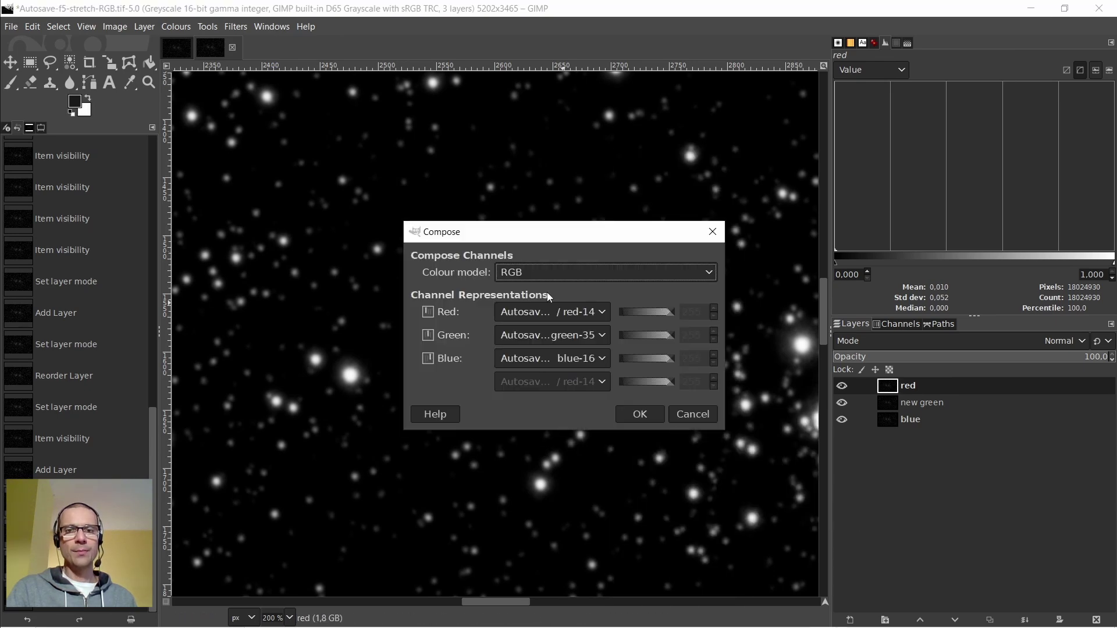
{"action": "left_click", "coordinate": [643, 414]}
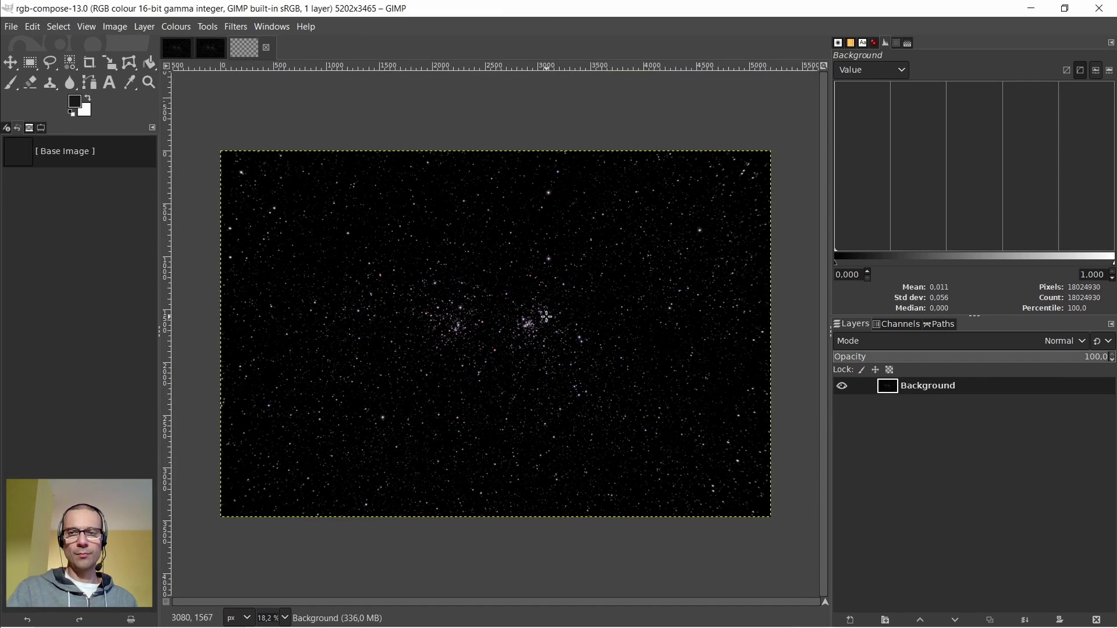
Examine the star colours around the clusters in the recomposed image for remaining fringing
{"action": "scroll", "coordinate": [499, 333], "scroll_direction": "up", "scroll_amount": 10}
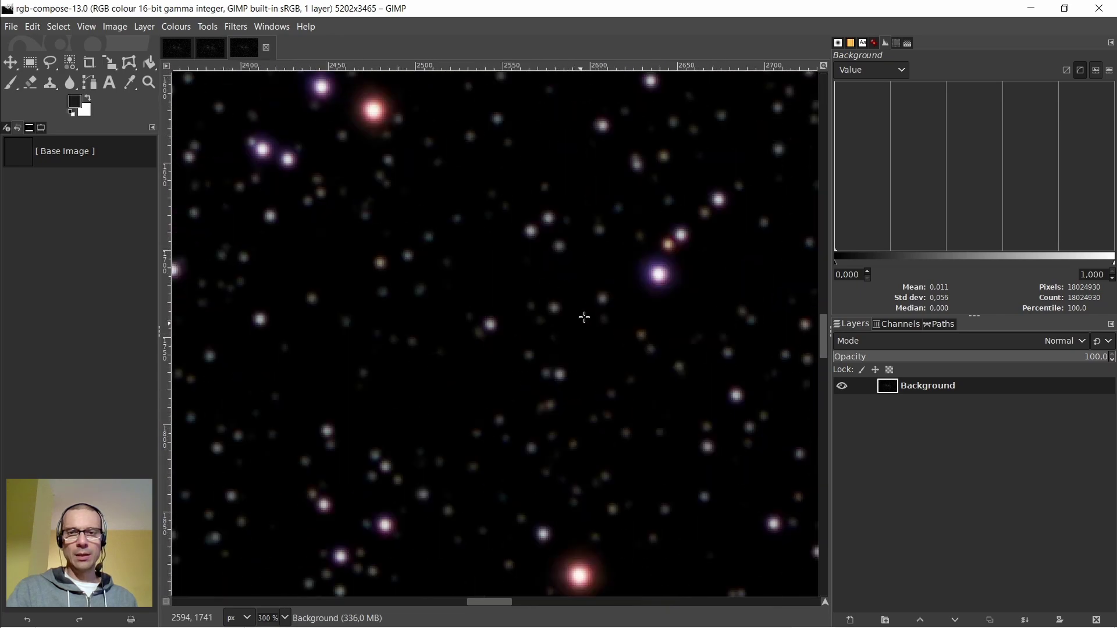
{"action": "scroll", "coordinate": [730, 406], "scroll_direction": "down", "scroll_amount": 3}
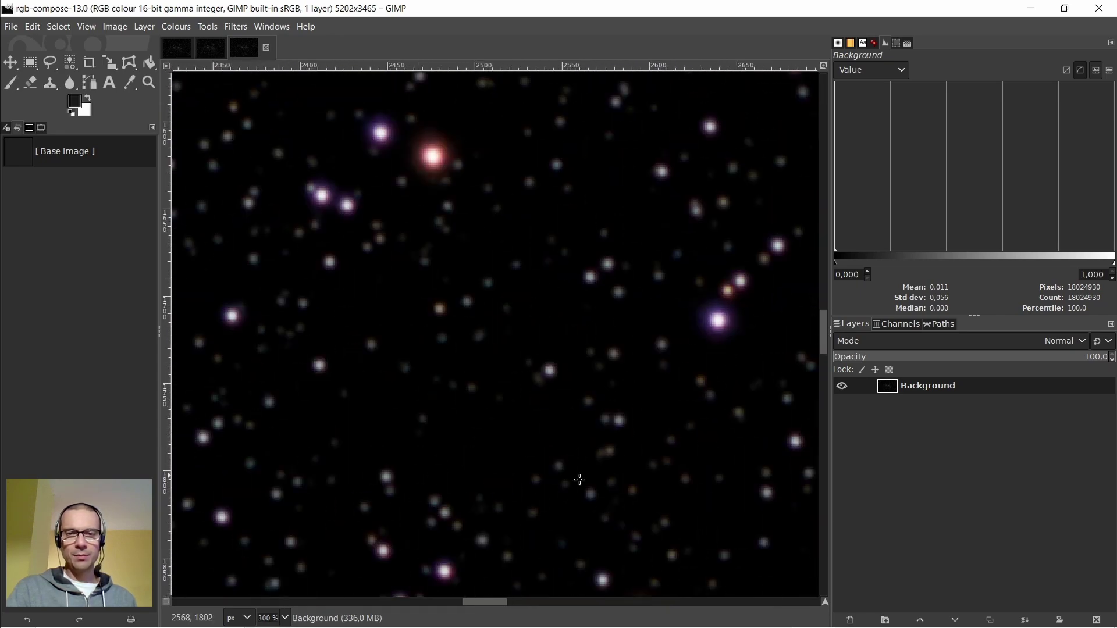
{"action": "scroll", "coordinate": [594, 429], "scroll_direction": "down", "scroll_amount": 3}
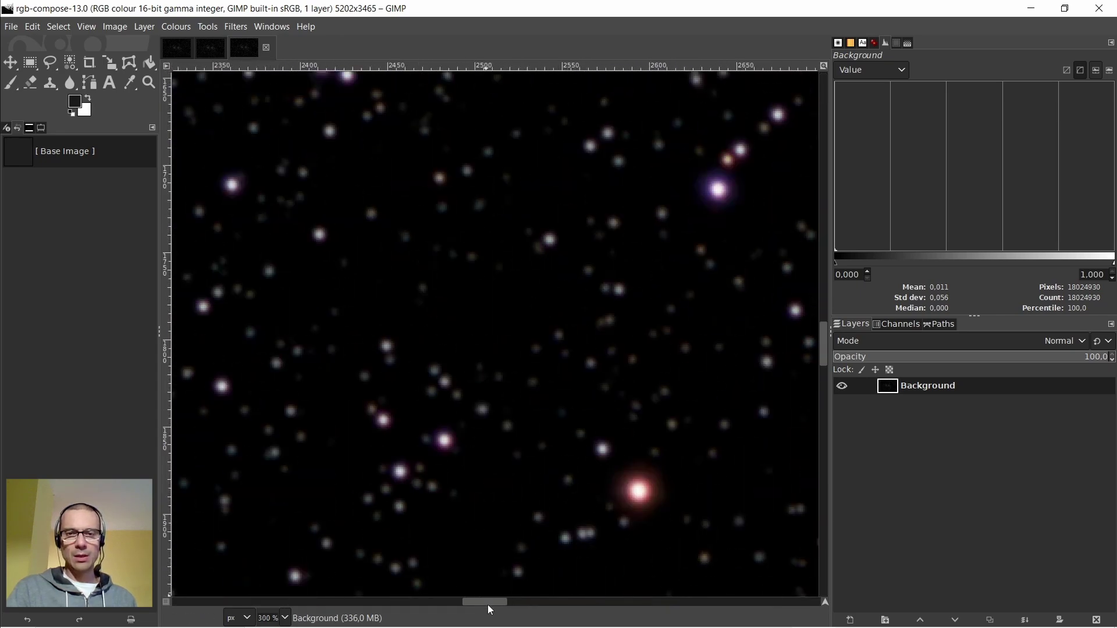
{"action": "scroll", "coordinate": [488, 605], "scroll_direction": "right", "scroll_amount": 1}
{"action": "scroll", "coordinate": [536, 456], "scroll_direction": "down", "scroll_amount": 2}
{"action": "scroll", "coordinate": [444, 324], "scroll_direction": "right", "scroll_amount": 3}
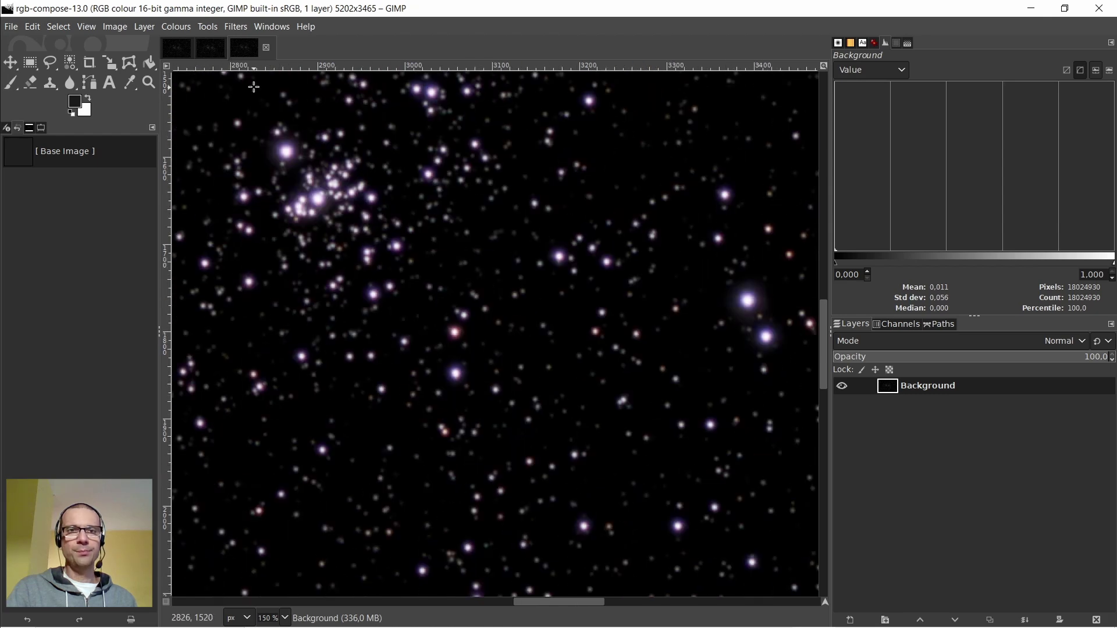
Close the decomposed greyscale image Autosave-f5-stretch-RGB.tif and discard its changes
{"action": "left_click", "coordinate": [214, 47]}
{"action": "left_click", "coordinate": [233, 47]}
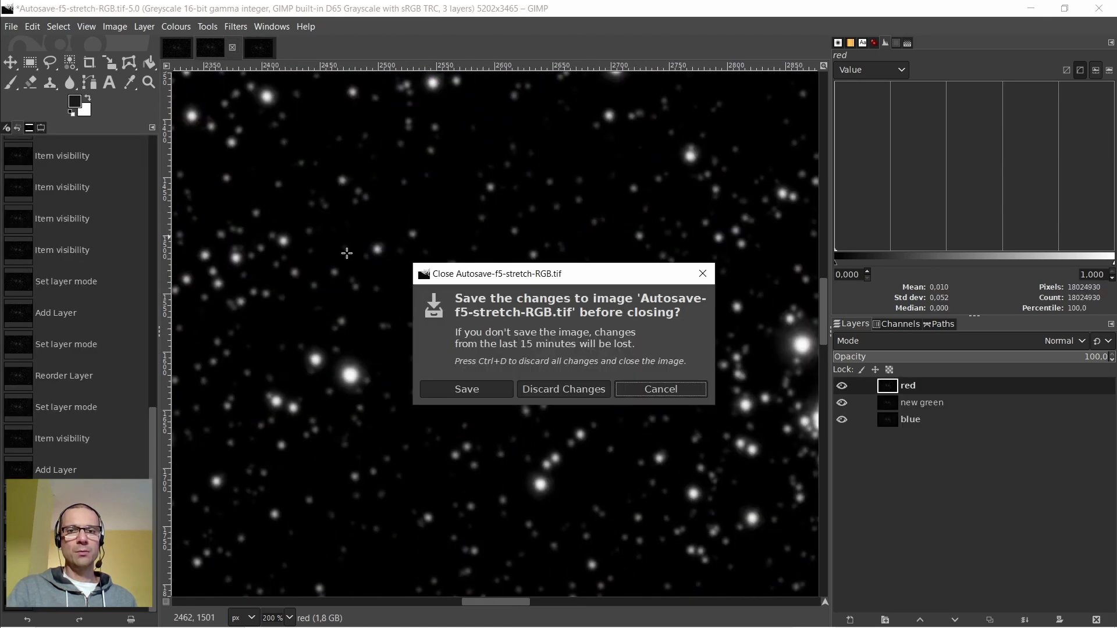
{"action": "left_click", "coordinate": [547, 390]}
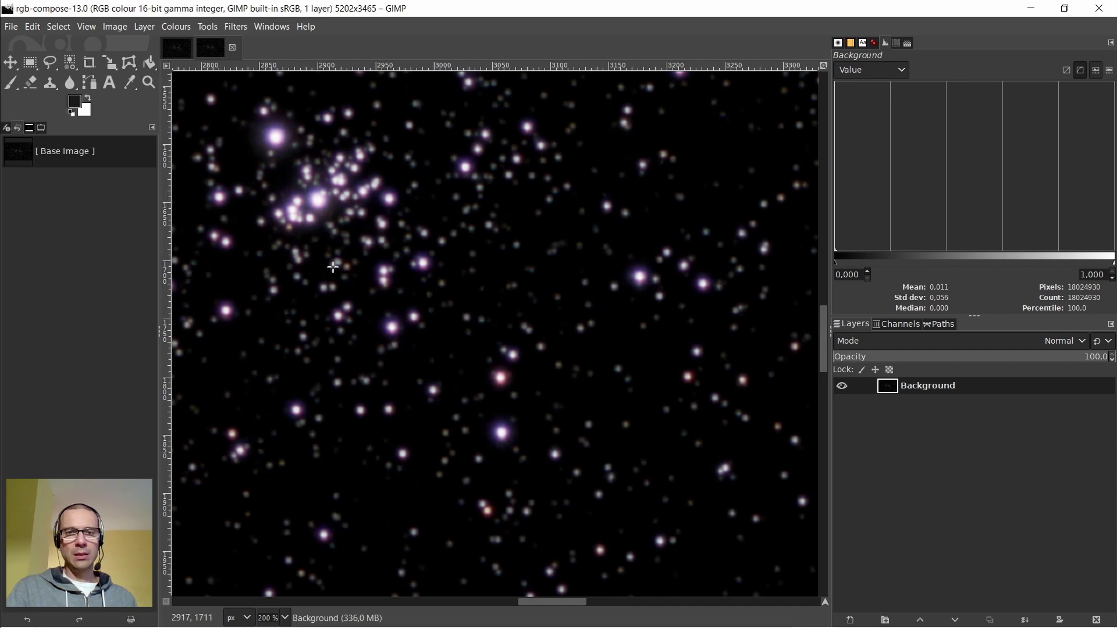
Check the bright star cluster up close in the recomposed image, and invert the image's colours
{"action": "scroll", "coordinate": [280, 205], "scroll_direction": "up", "scroll_amount": 3}
{"action": "scroll", "coordinate": [280, 205], "scroll_direction": "up", "scroll_amount": 1}
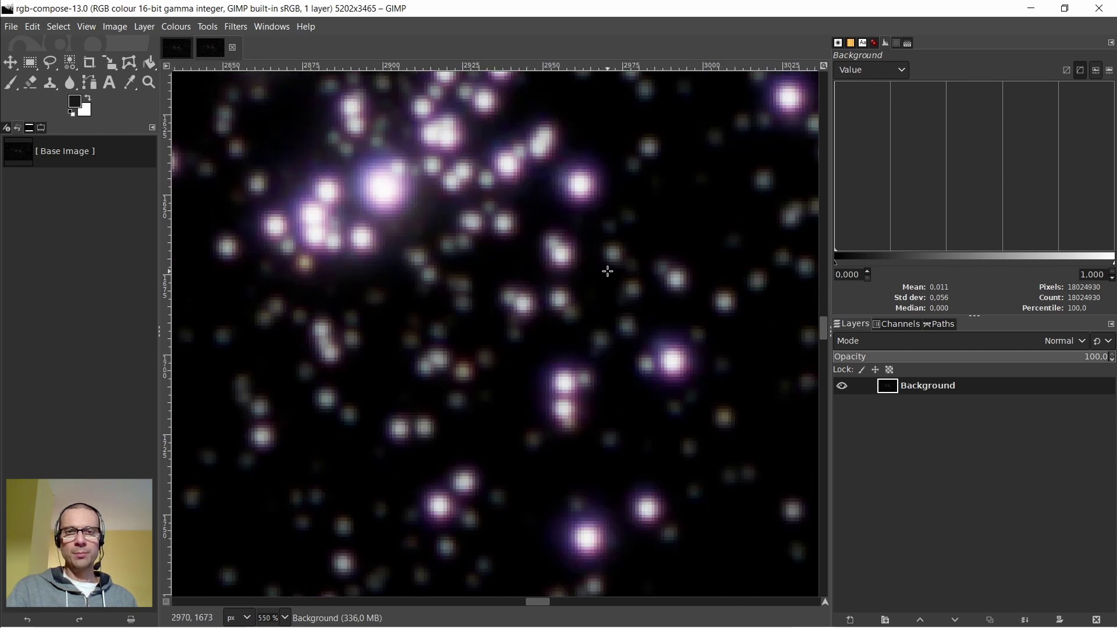
{"action": "scroll", "coordinate": [608, 271], "scroll_direction": "down", "scroll_amount": 2}
{"action": "scroll", "coordinate": [640, 276], "scroll_direction": "down", "scroll_amount": 2}
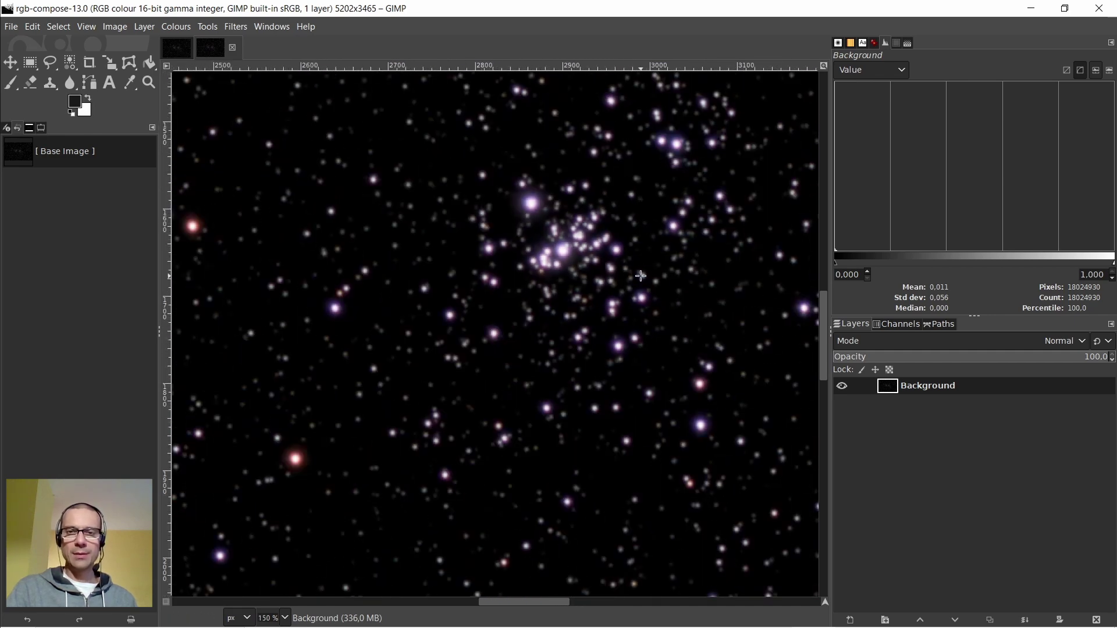
{"action": "right_click", "coordinate": [643, 279]}
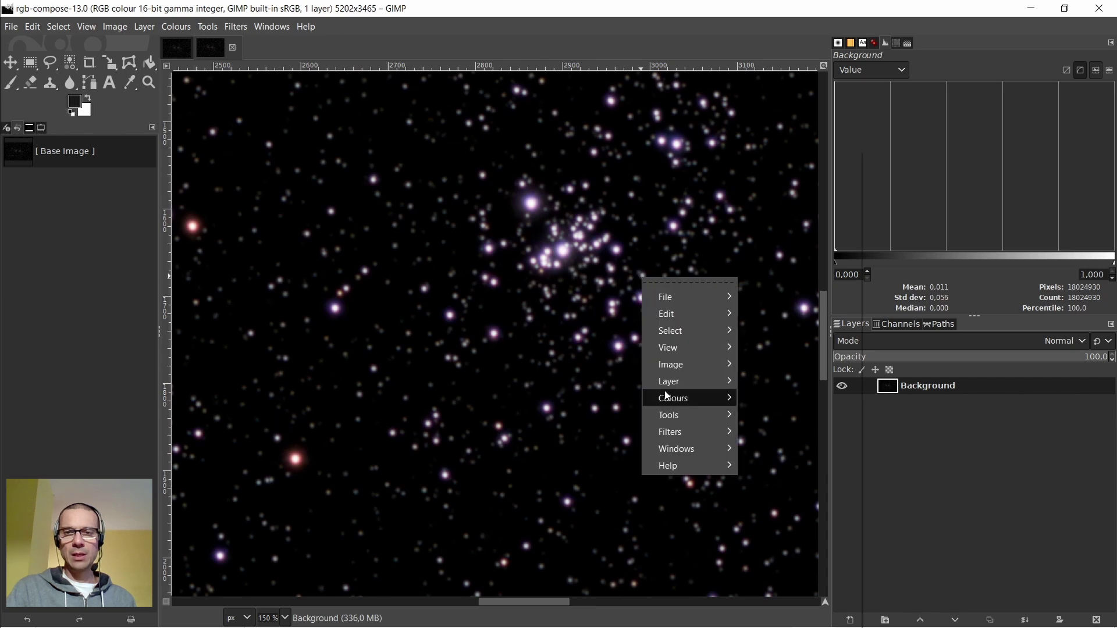
{"action": "mouse_move", "coordinate": [668, 397]}
{"action": "left_click", "coordinate": [768, 349]}
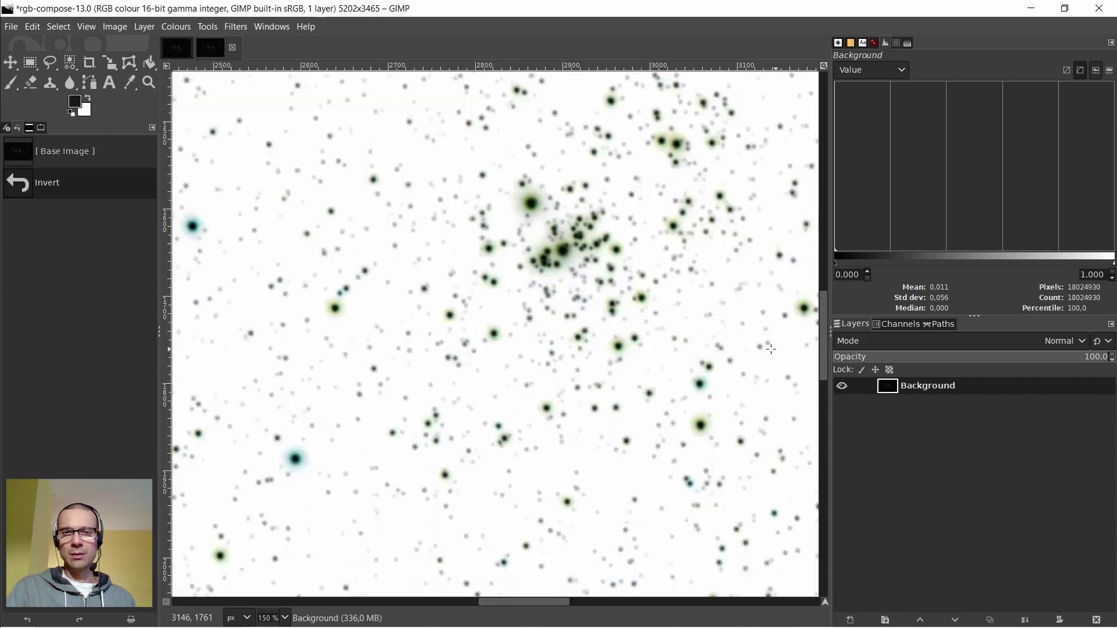
Decompose the inverted image into separate layers using the RGB colour model
{"action": "right_click", "coordinate": [481, 285]}
{"action": "mouse_move", "coordinate": [506, 403]}
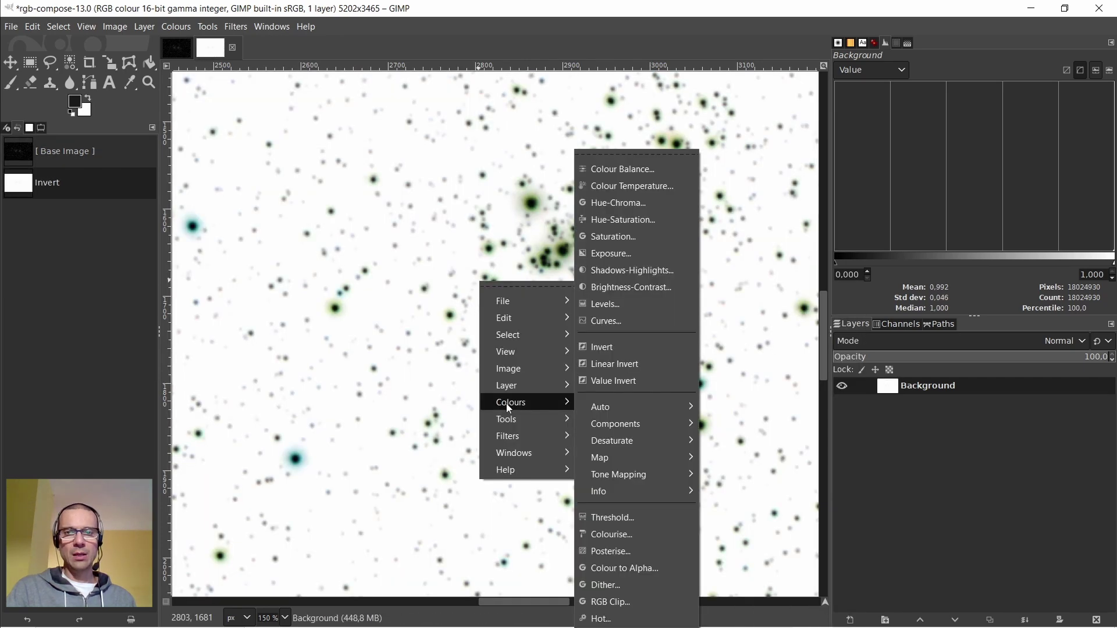
{"action": "mouse_move", "coordinate": [613, 431]}
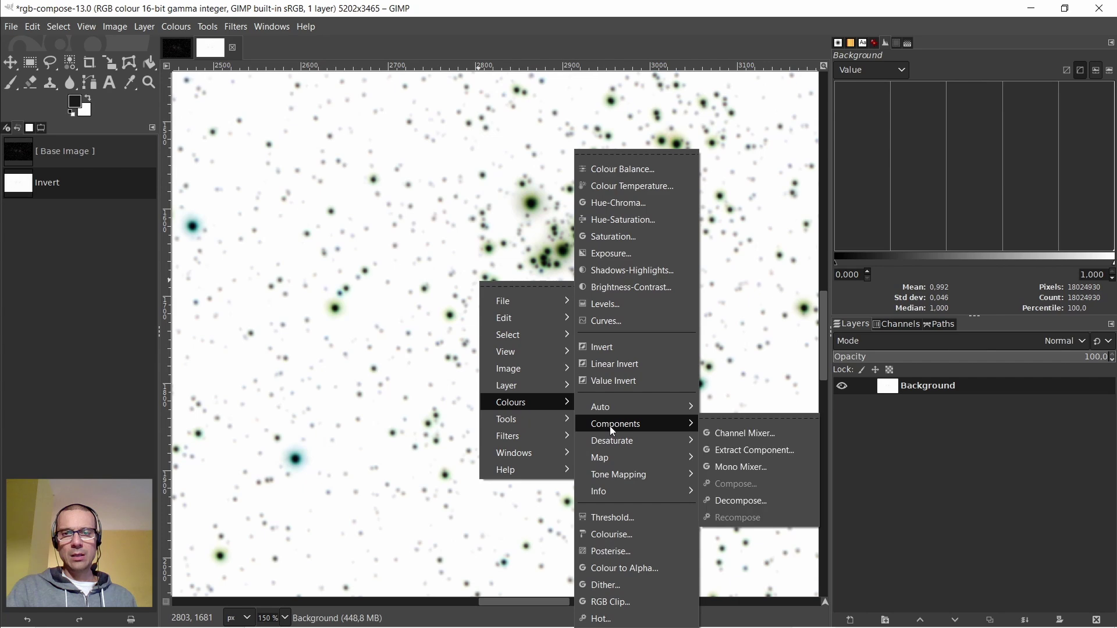
{"action": "left_click", "coordinate": [750, 501]}
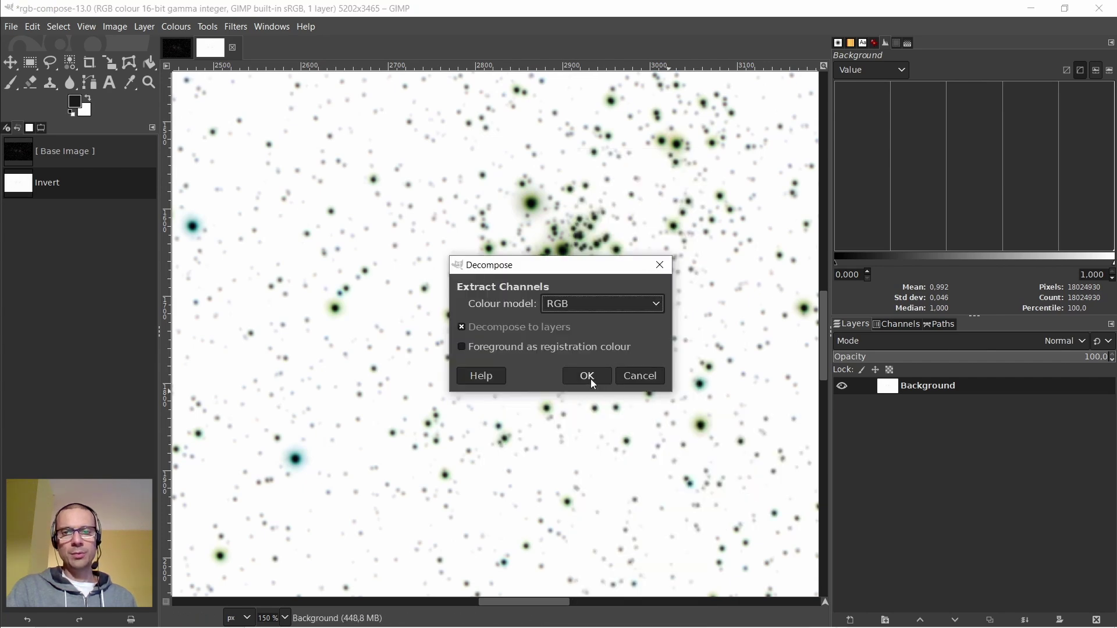
{"action": "left_click", "coordinate": [591, 379]}
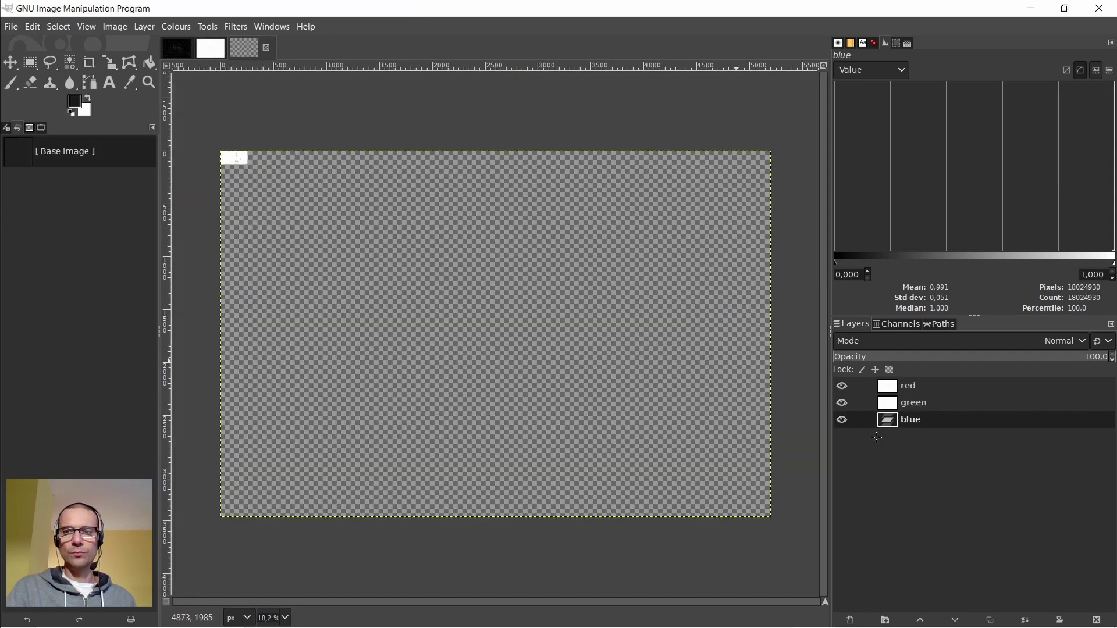
Hide the green layer and set the red layer's mode to Lighten only
{"action": "left_click", "coordinate": [842, 403]}
{"action": "left_click", "coordinate": [908, 386]}
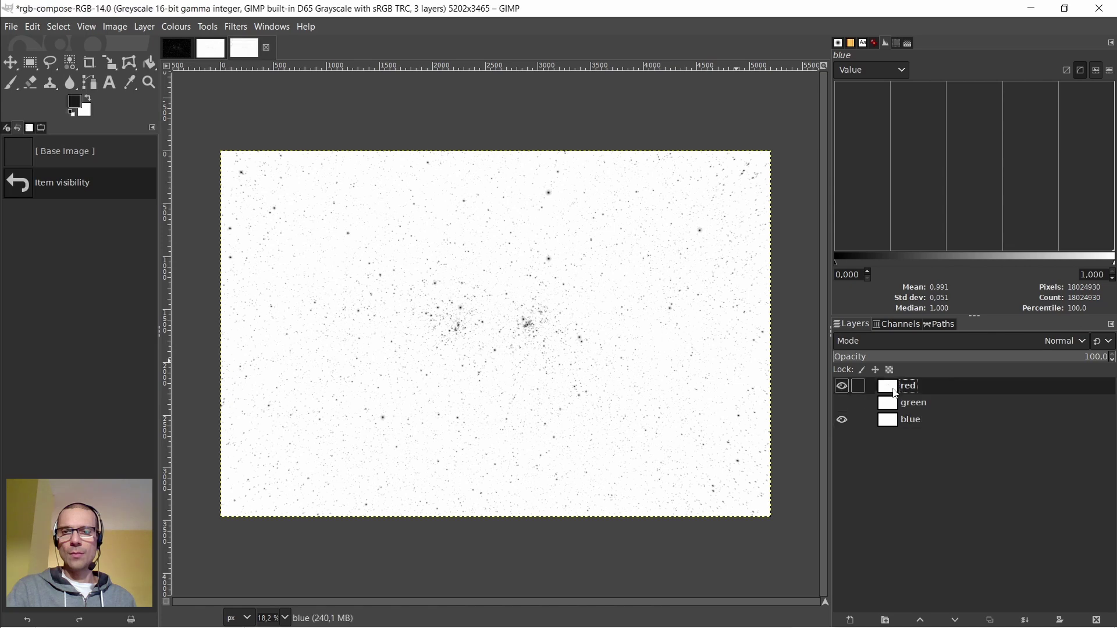
{"action": "left_click", "coordinate": [906, 342]}
{"action": "left_click", "coordinate": [862, 109]}
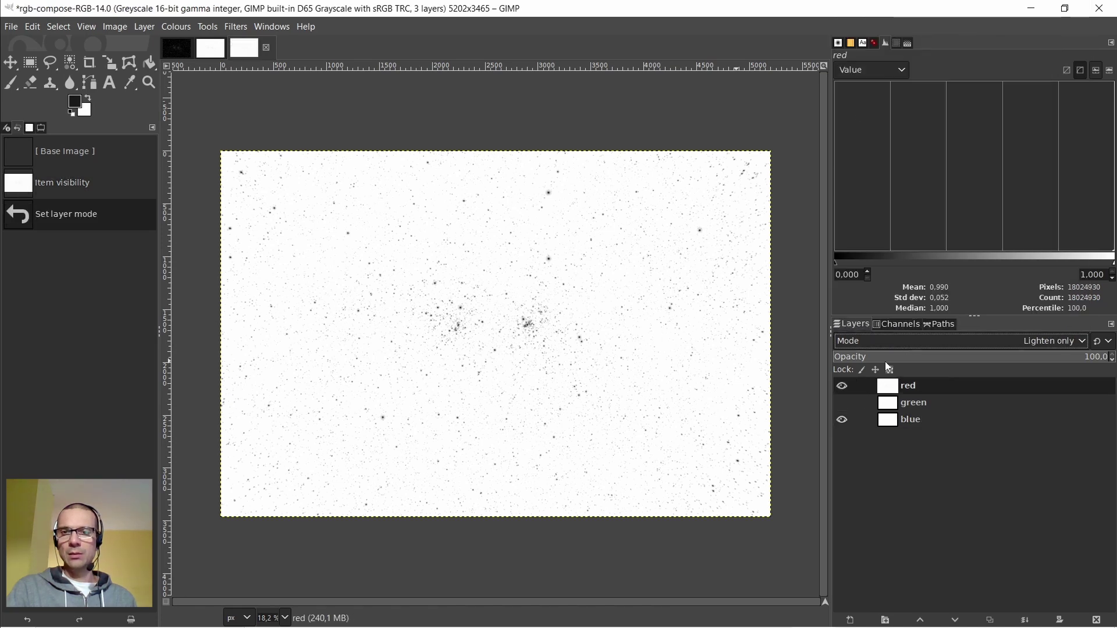
{"action": "right_click", "coordinate": [892, 391]}
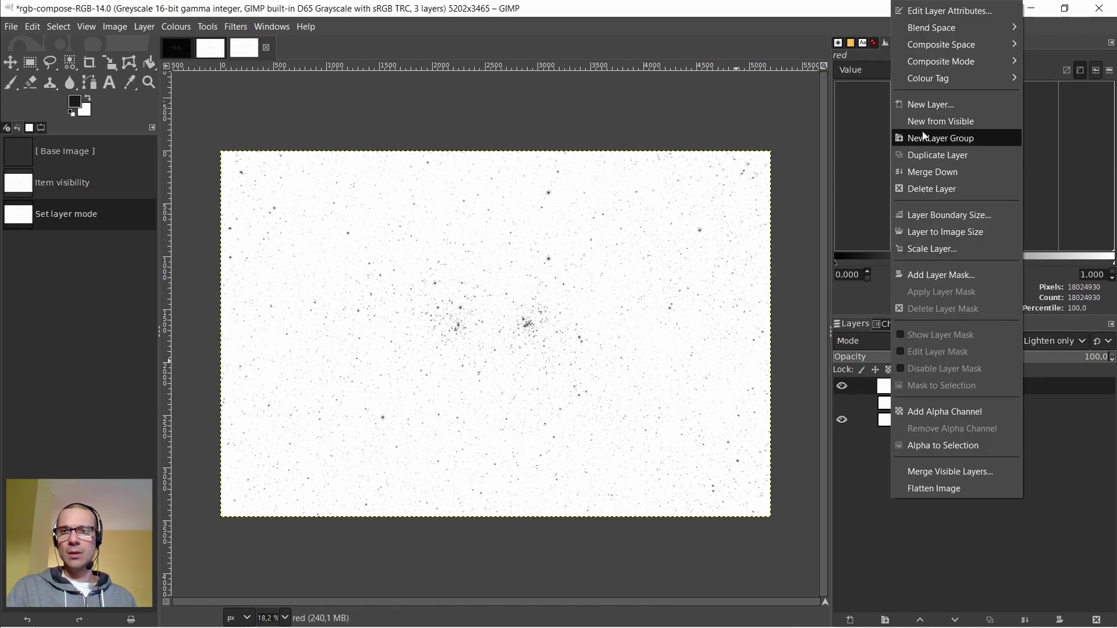
{"action": "left_click", "coordinate": [923, 134]}
{"action": "right_click", "coordinate": [884, 386]}
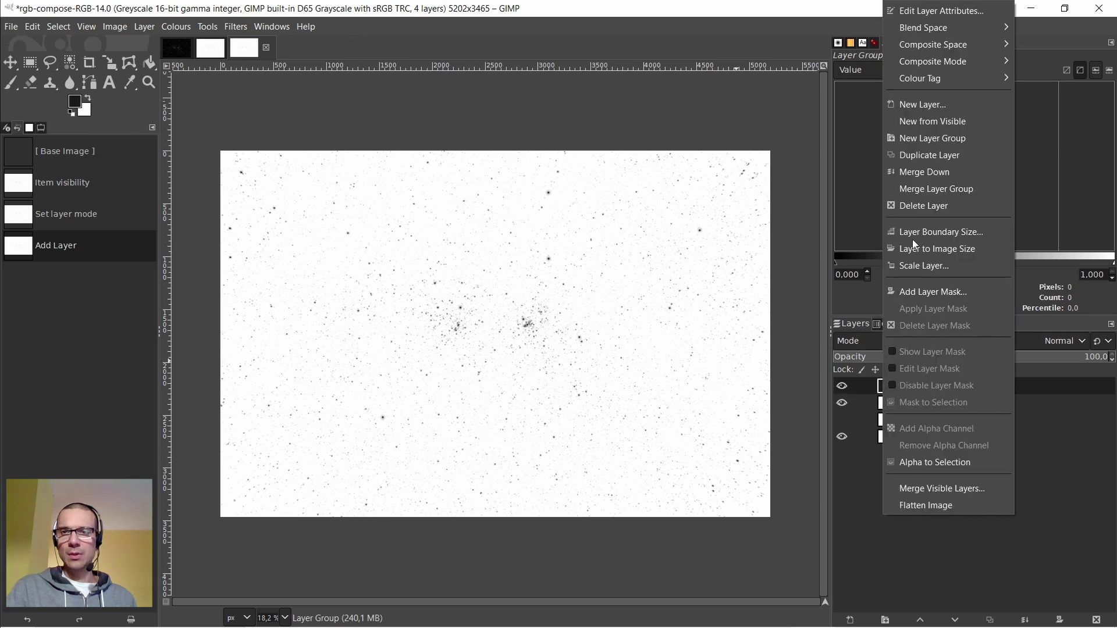
{"action": "left_click", "coordinate": [915, 205]}
Create a new layer from the visible red and blue result, and set the red layer's mode back to Normal
{"action": "right_click", "coordinate": [892, 387]}
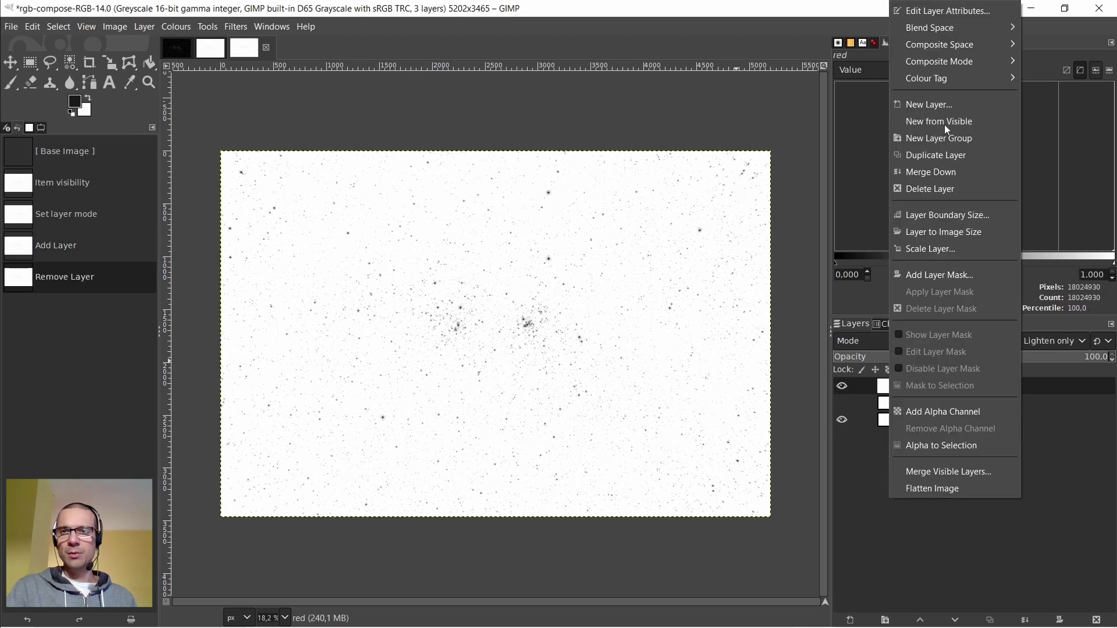
{"action": "left_click", "coordinate": [941, 119]}
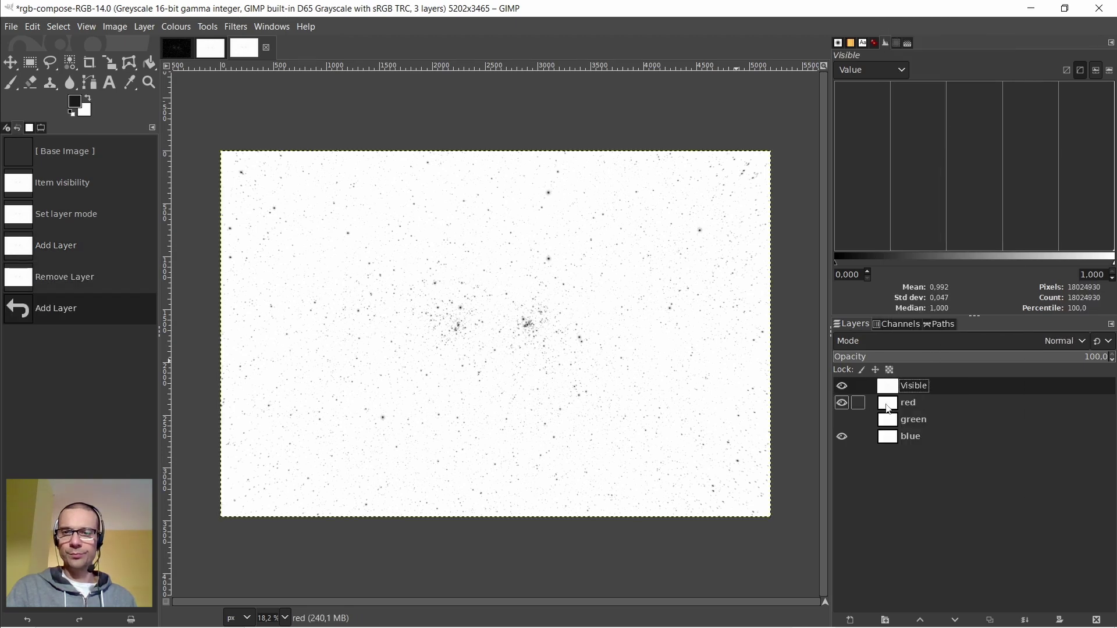
{"action": "left_click", "coordinate": [897, 342]}
{"action": "left_click", "coordinate": [860, 9]}
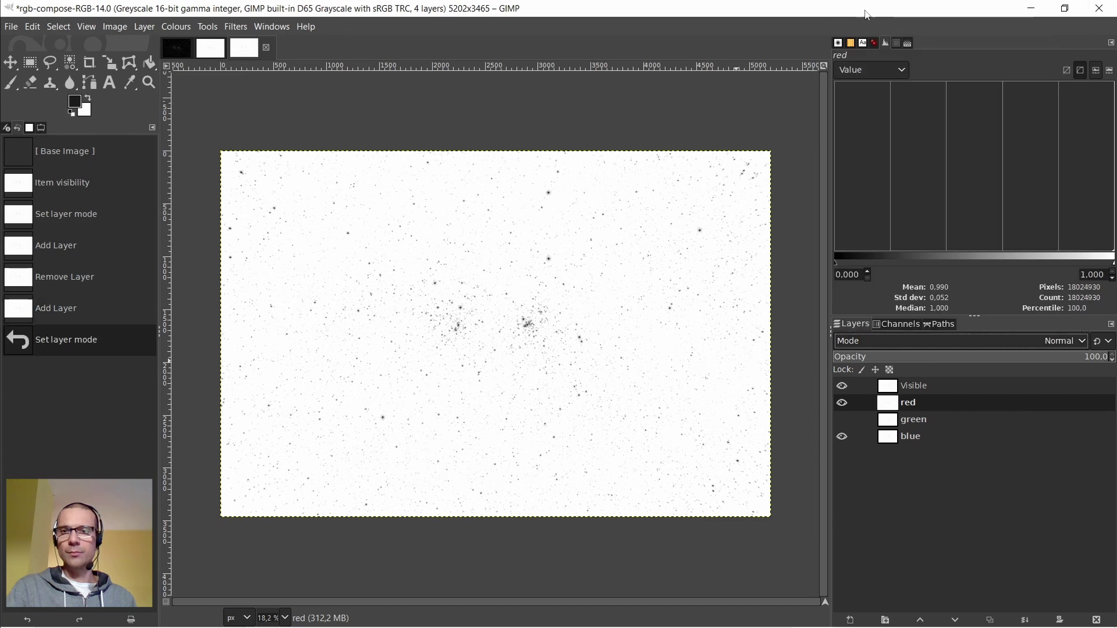
Move the green layer above the Visible layer, set its mode to Darken only and show it
{"action": "left_click", "coordinate": [894, 422]}
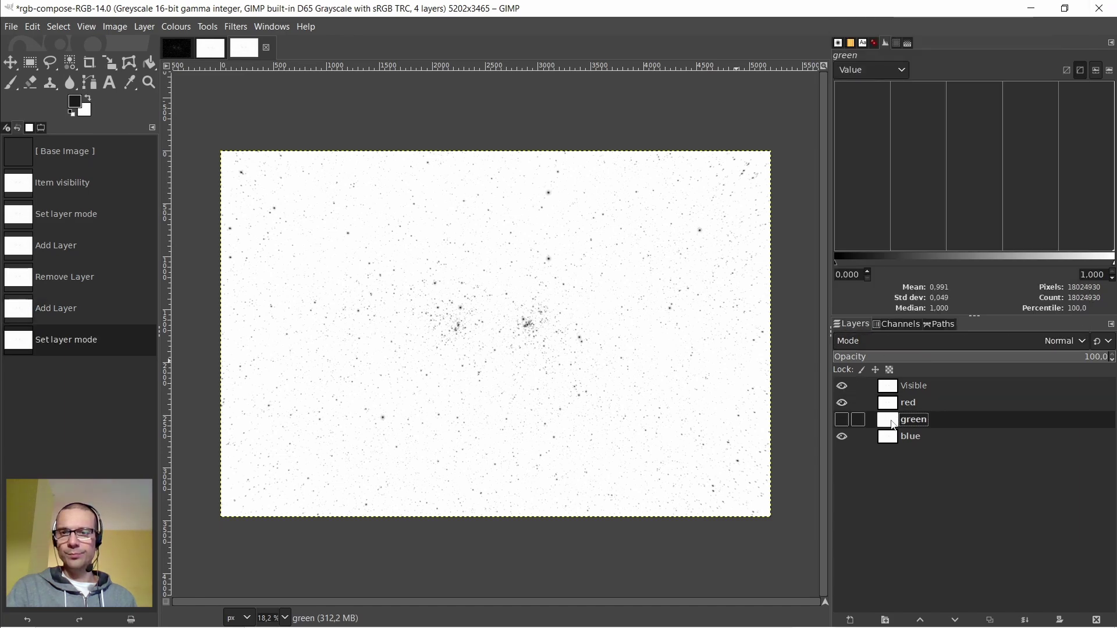
{"action": "left_click_drag", "start_coordinate": [894, 425], "coordinate": [893, 388]}
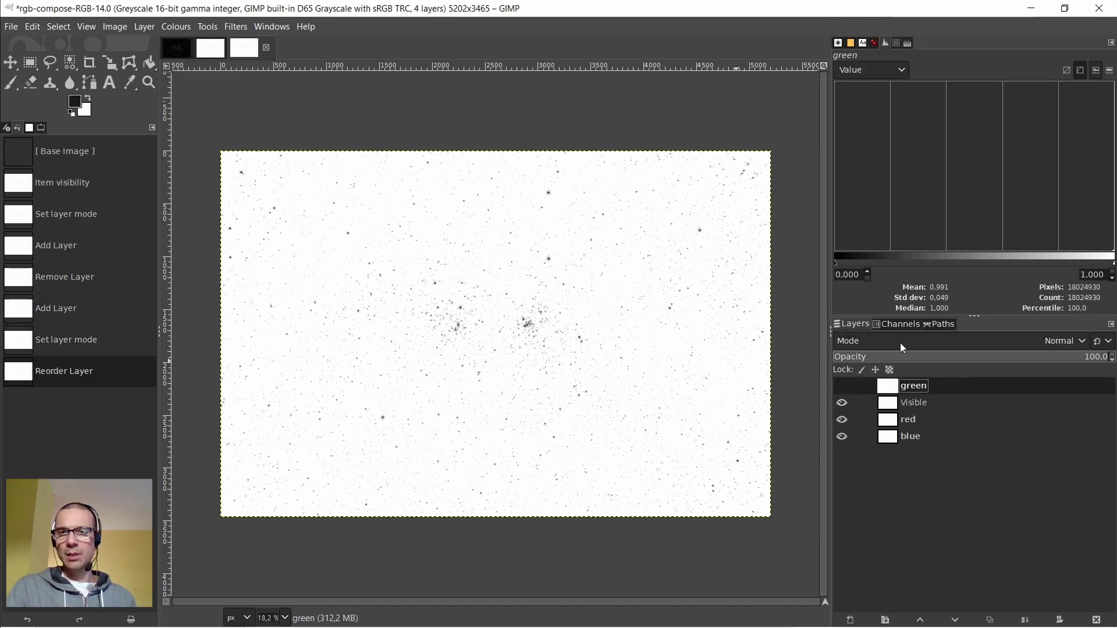
{"action": "left_click", "coordinate": [901, 344]}
{"action": "left_click", "coordinate": [887, 191]}
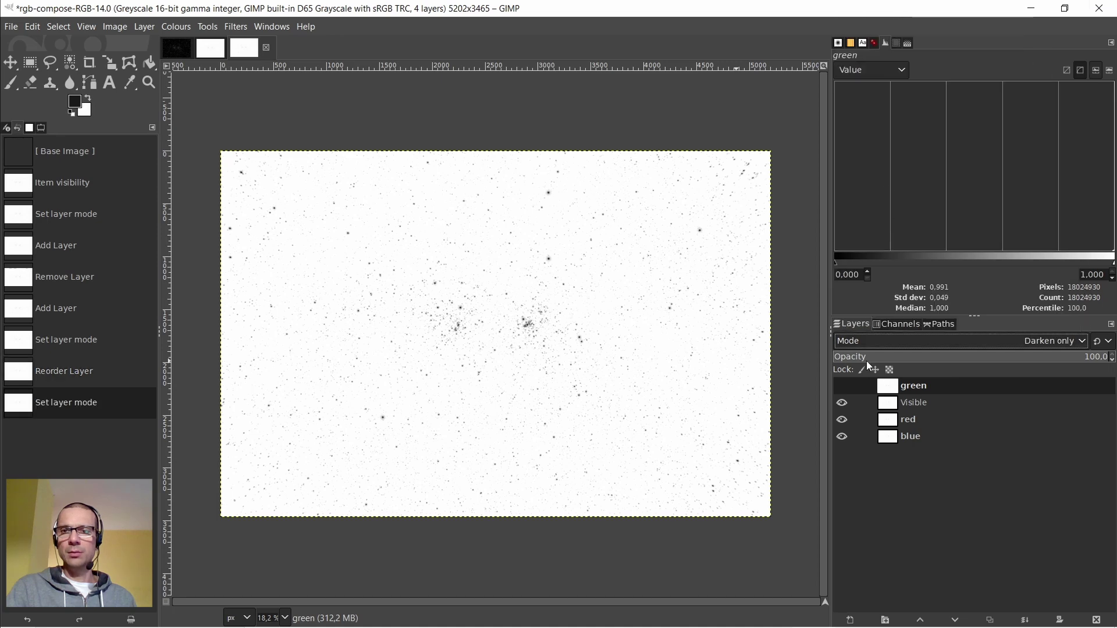
{"action": "left_click", "coordinate": [843, 386]}
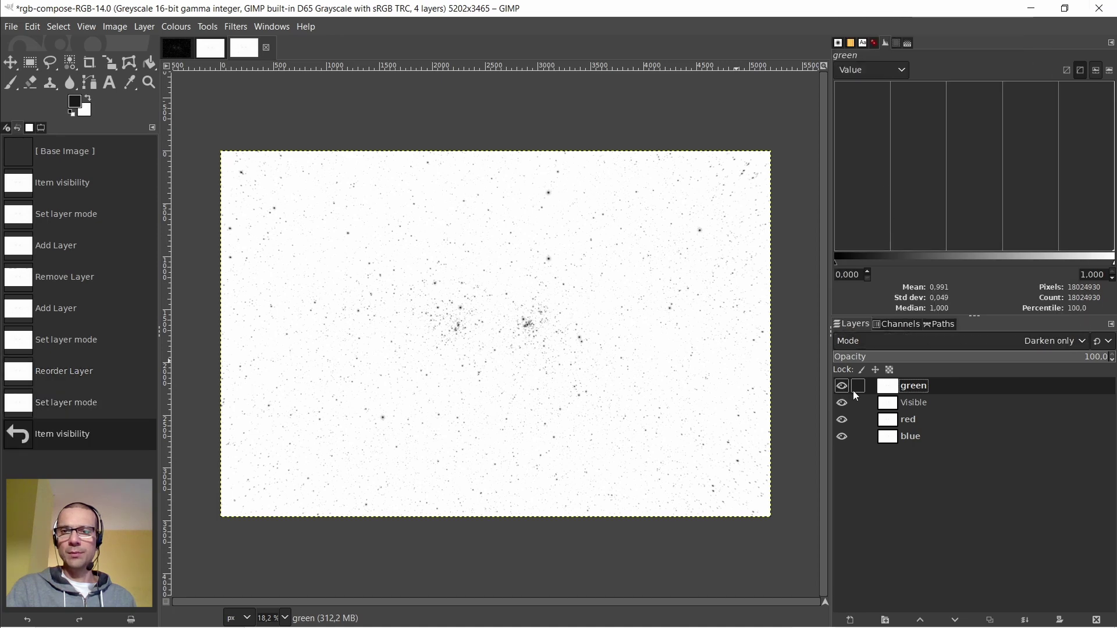
Create another layer from the visible result and rename it "new green"
{"action": "right_click", "coordinate": [893, 388]}
{"action": "left_click", "coordinate": [931, 122]}
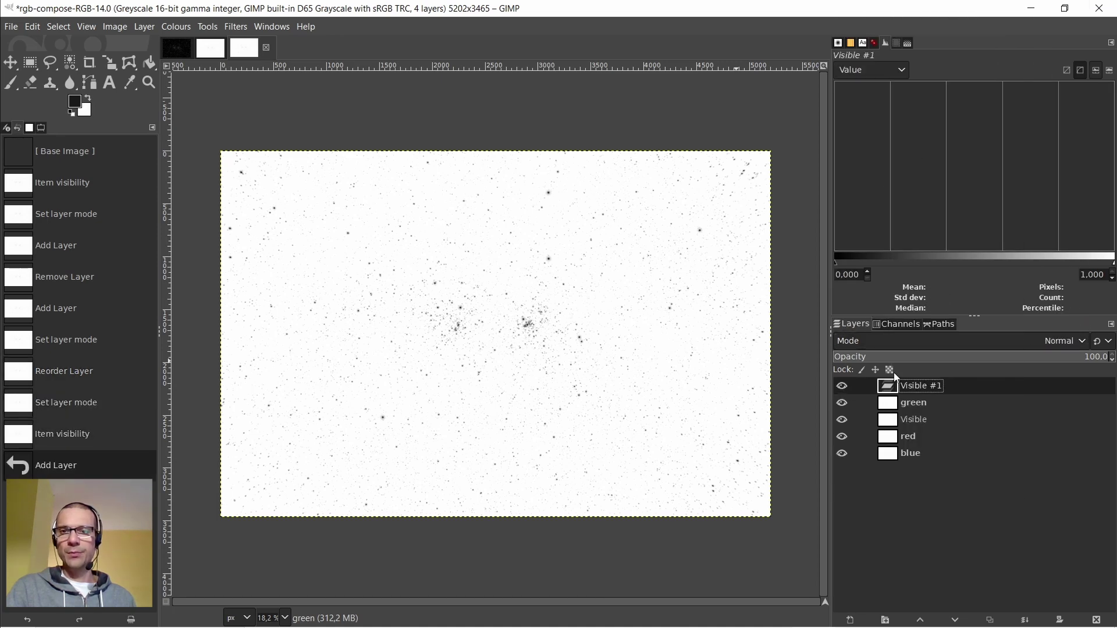
{"action": "double_click", "coordinate": [919, 387]}
{"action": "type", "text": "new"}
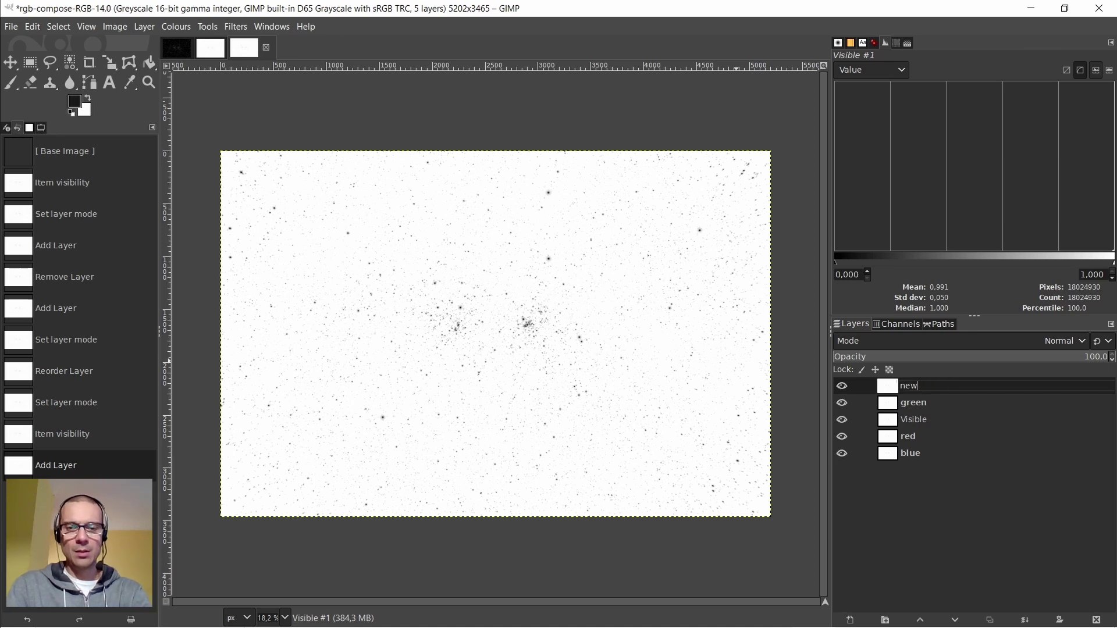
{"action": "type", "text": " green"}
{"action": "key", "text": "Return"}
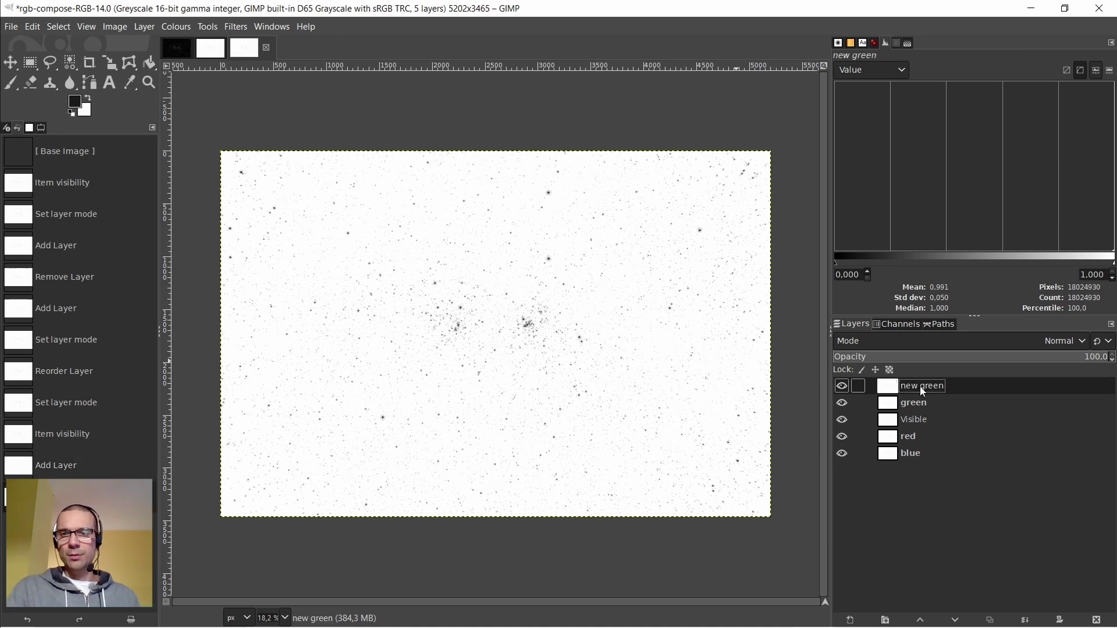
Delete the original green layer and the Visible layer, and move new green between the red and blue layers
{"action": "left_click", "coordinate": [899, 403]}
{"action": "right_click", "coordinate": [899, 403]}
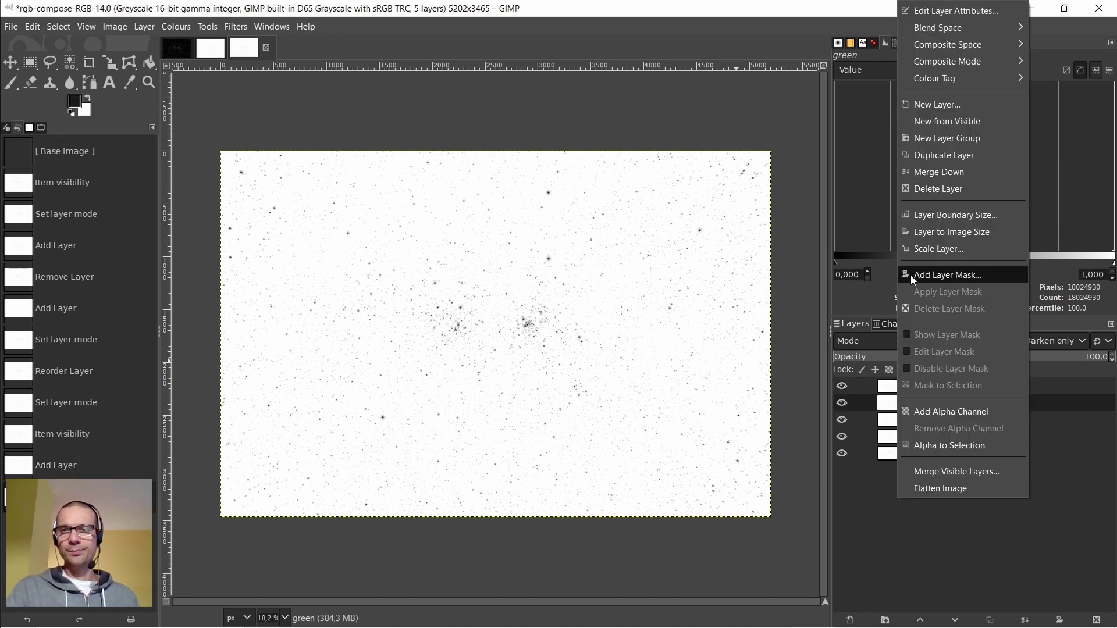
{"action": "left_click", "coordinate": [913, 190]}
{"action": "right_click", "coordinate": [899, 403]}
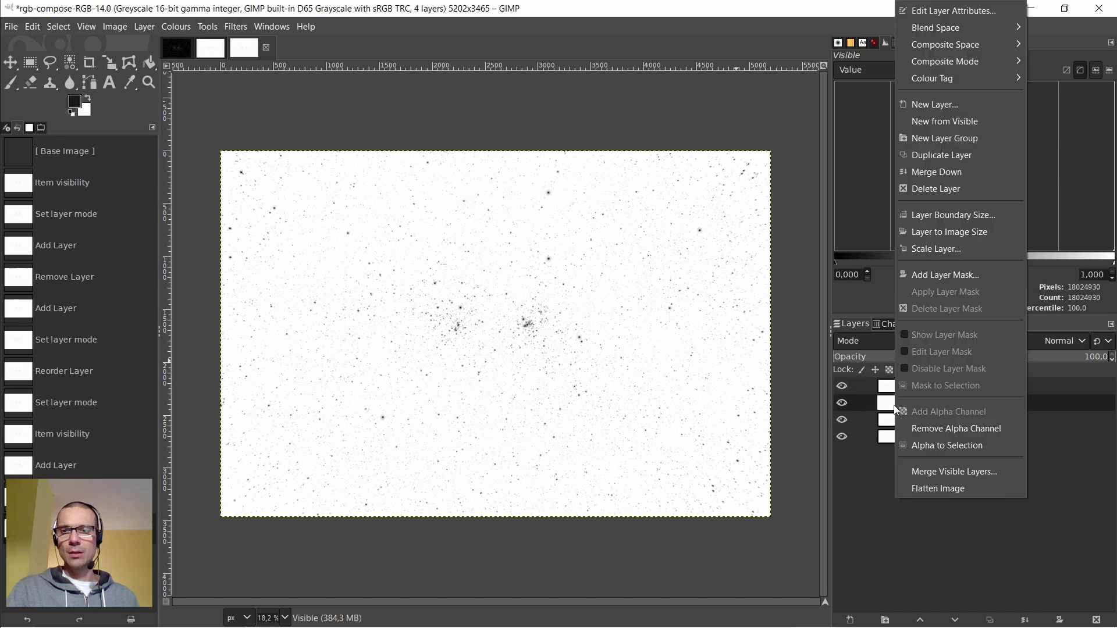
{"action": "left_click", "coordinate": [933, 190]}
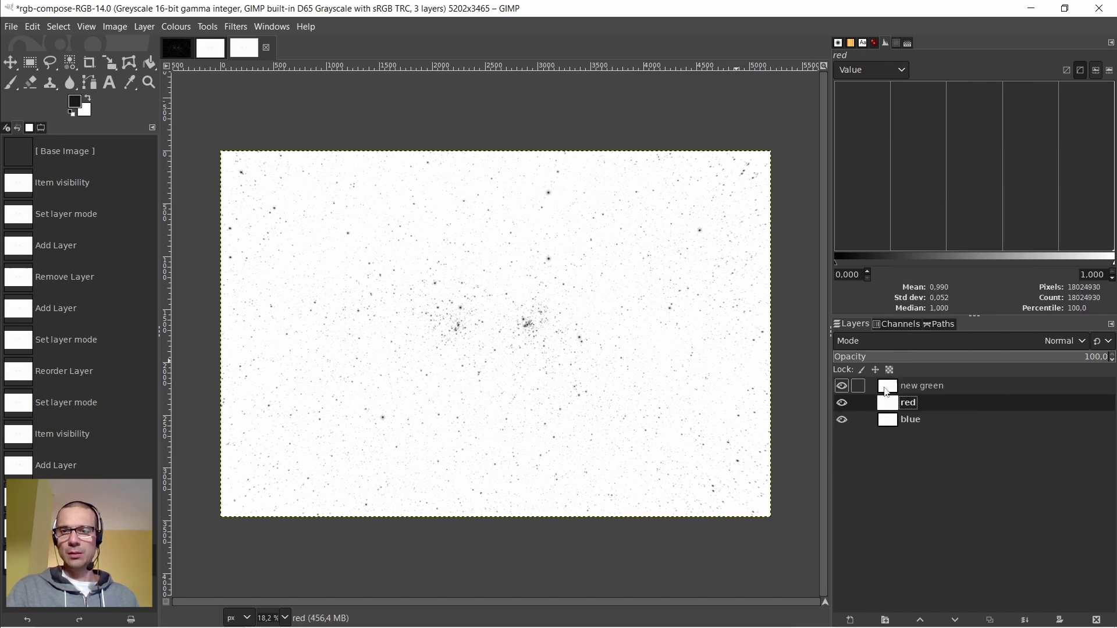
{"action": "left_click_drag", "start_coordinate": [894, 391], "coordinate": [891, 410]}
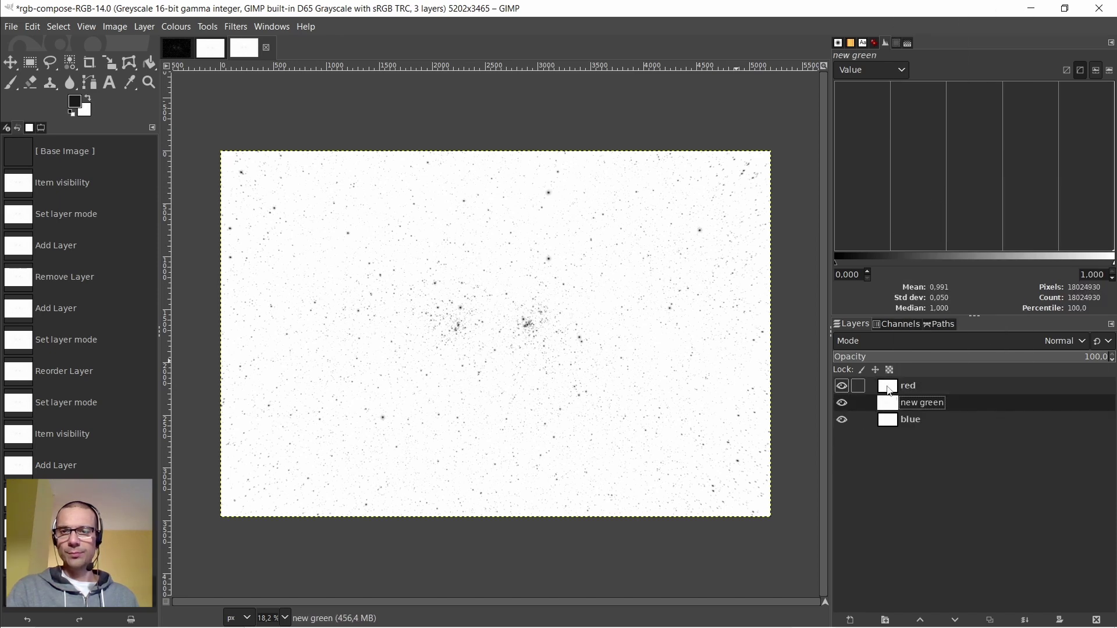
Compose a new RGB image using the red, new green and blue layers as its respective channels
{"action": "left_click", "coordinate": [908, 387]}
{"action": "right_click", "coordinate": [523, 265]}
{"action": "mouse_move", "coordinate": [559, 386]}
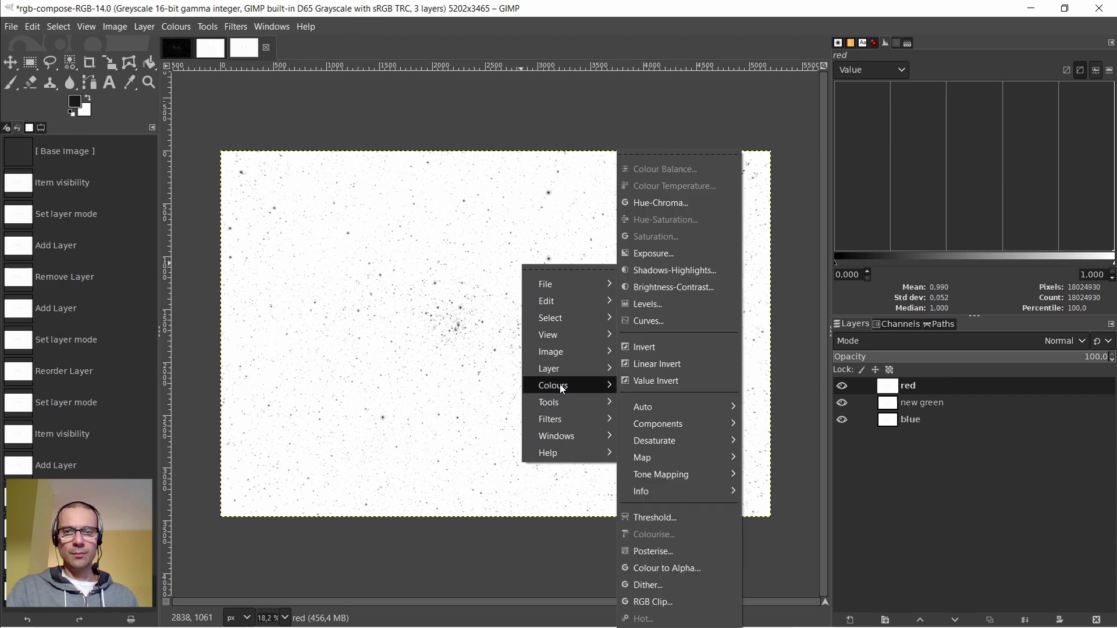
{"action": "mouse_move", "coordinate": [662, 428]}
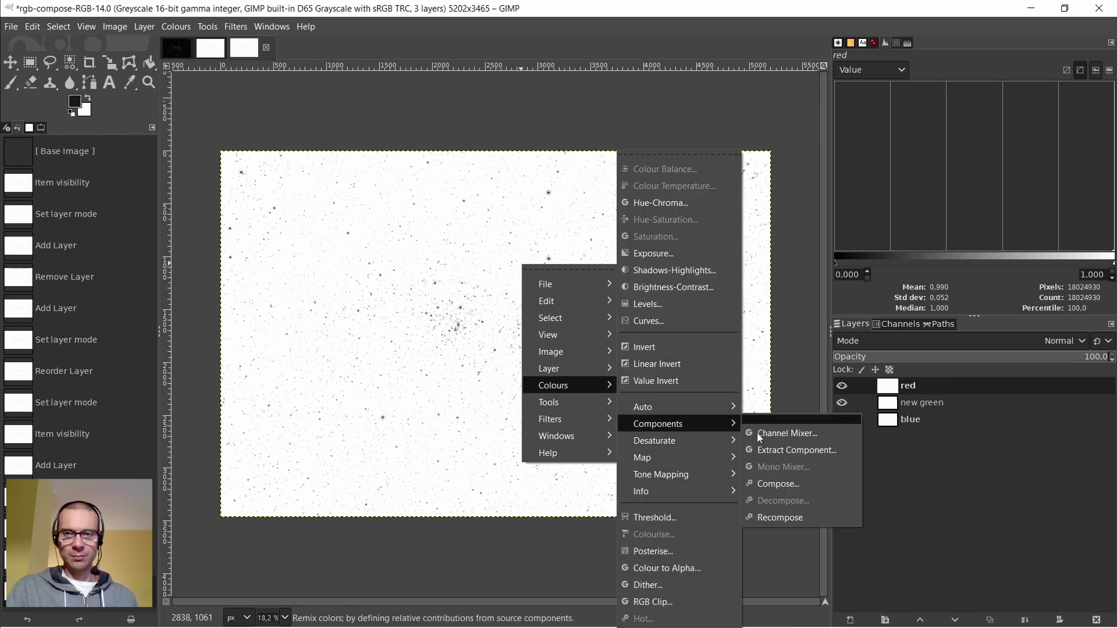
{"action": "left_click", "coordinate": [754, 482]}
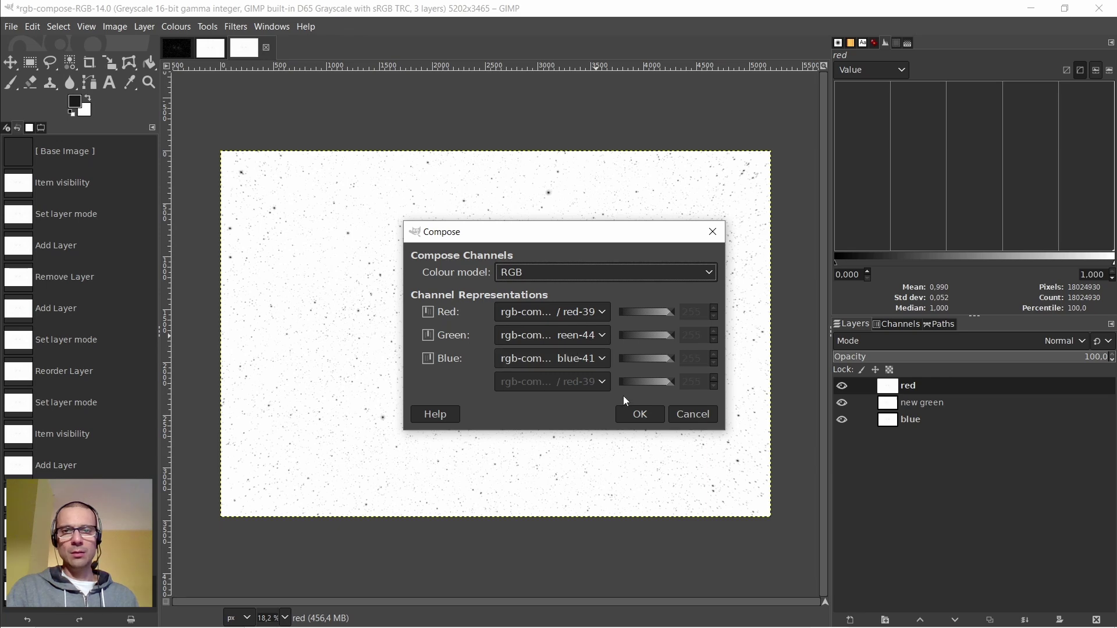
{"action": "left_click", "coordinate": [594, 336]}
{"action": "left_click", "coordinate": [627, 373]}
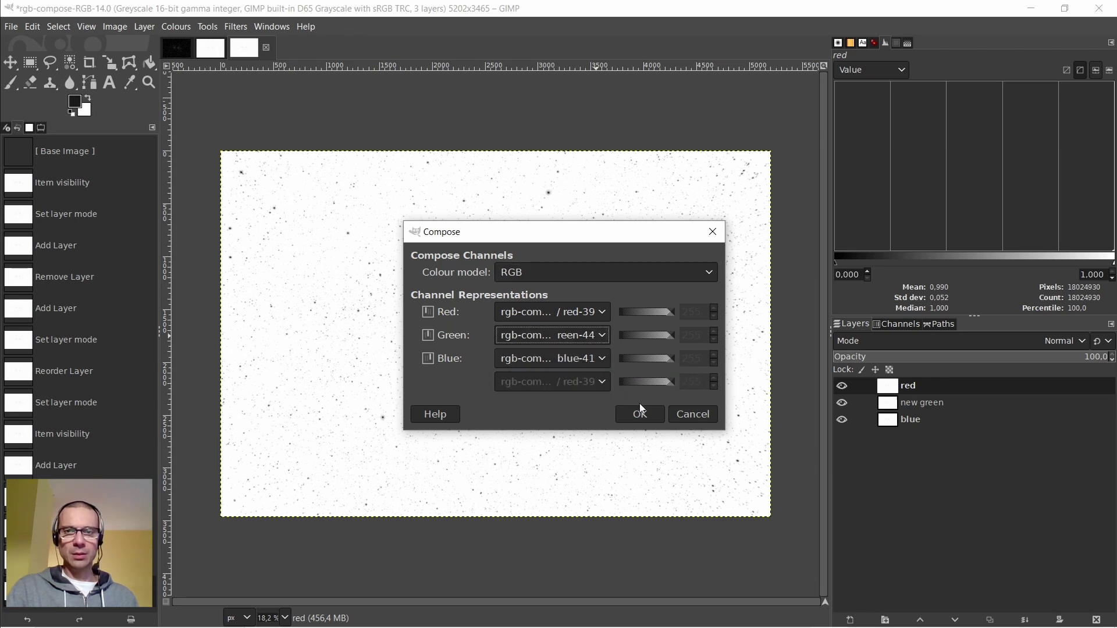
{"action": "left_click", "coordinate": [640, 412]}
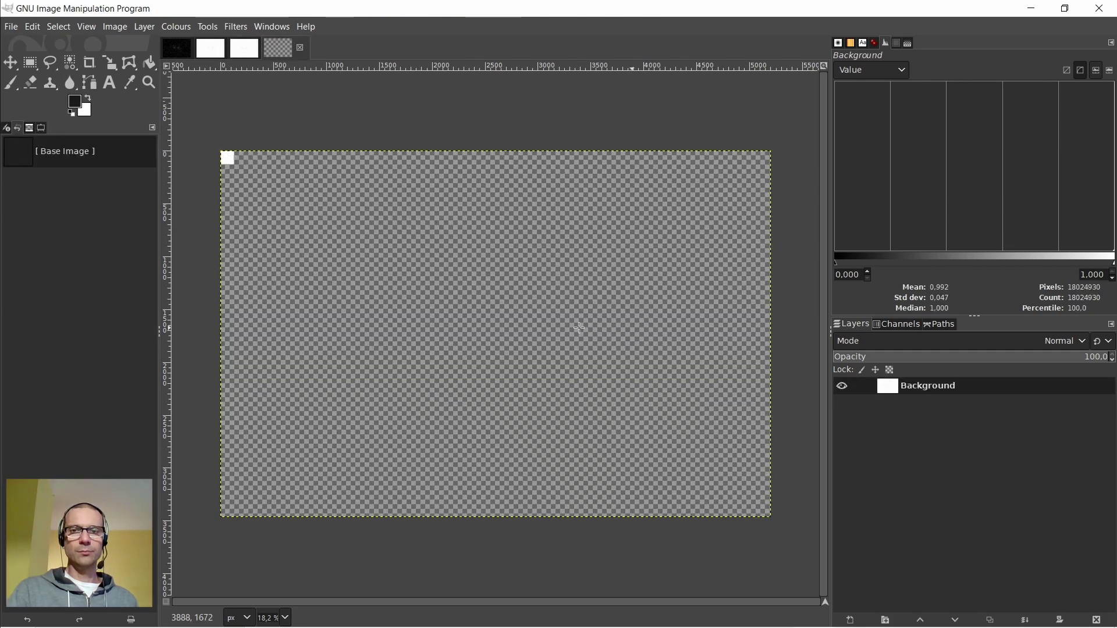
Invert the newly composed RGB image and check the star cluster up close
{"action": "right_click", "coordinate": [524, 323]}
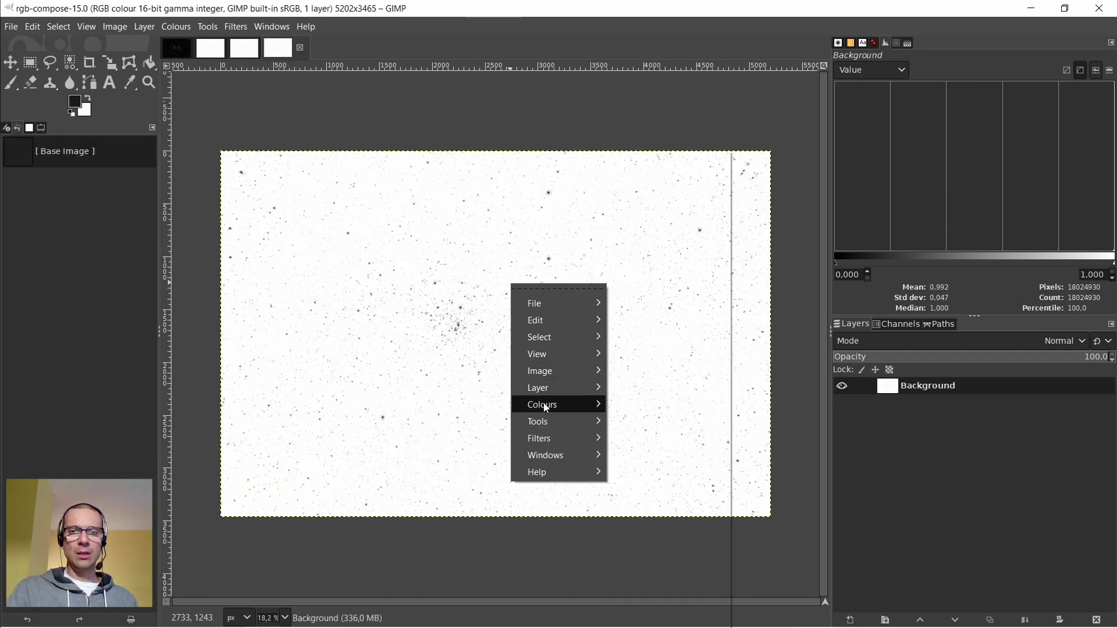
{"action": "mouse_move", "coordinate": [546, 407]}
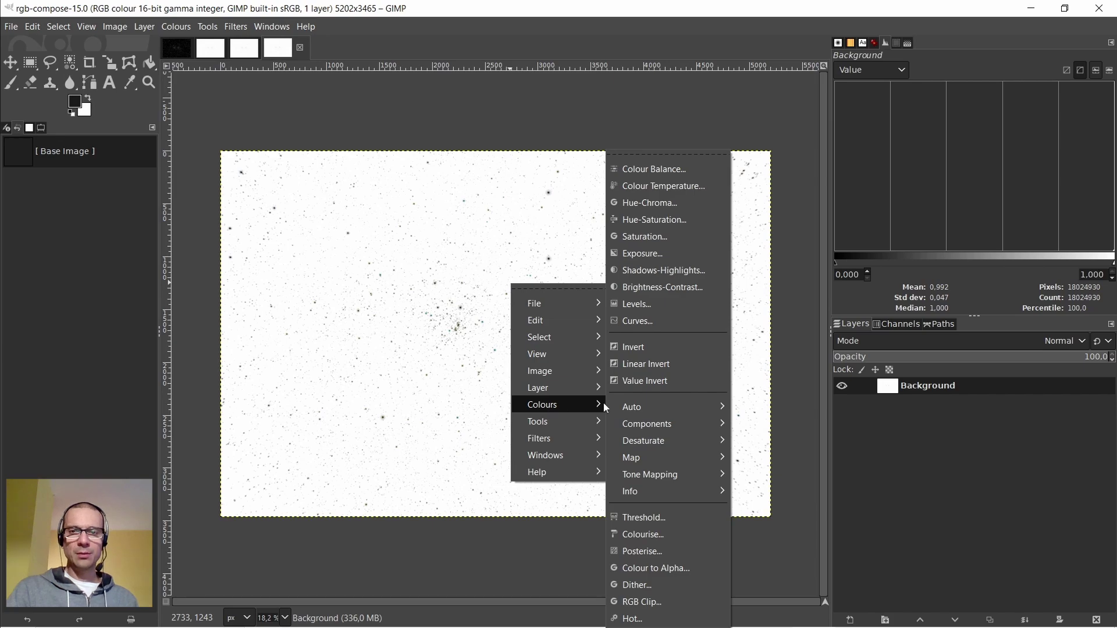
{"action": "left_click", "coordinate": [631, 347]}
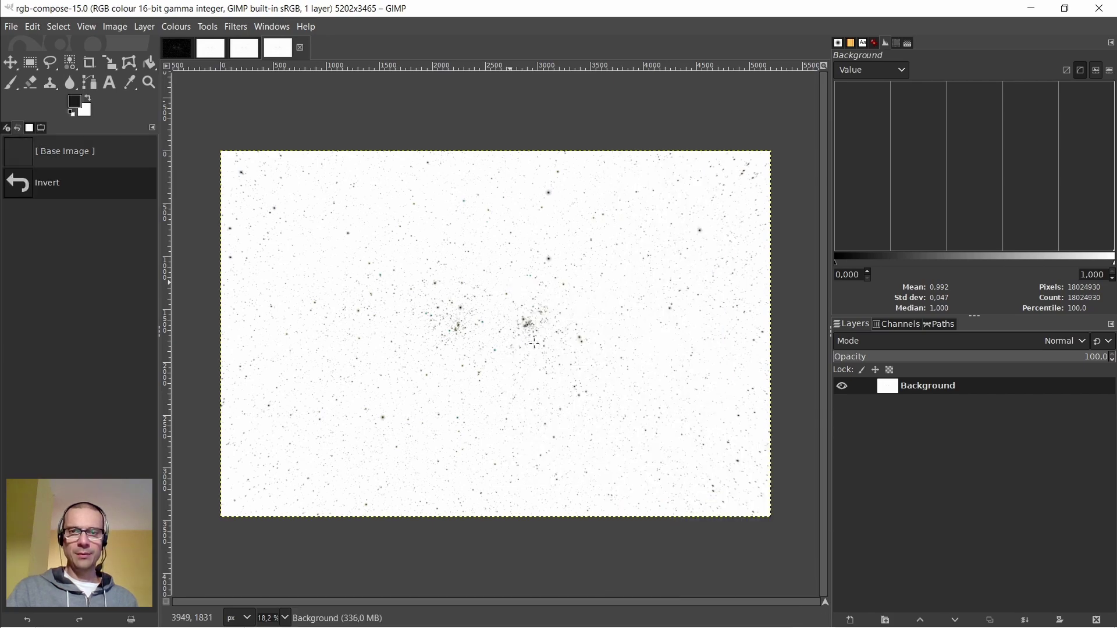
{"action": "scroll", "coordinate": [523, 320], "scroll_direction": "up", "scroll_amount": 4}
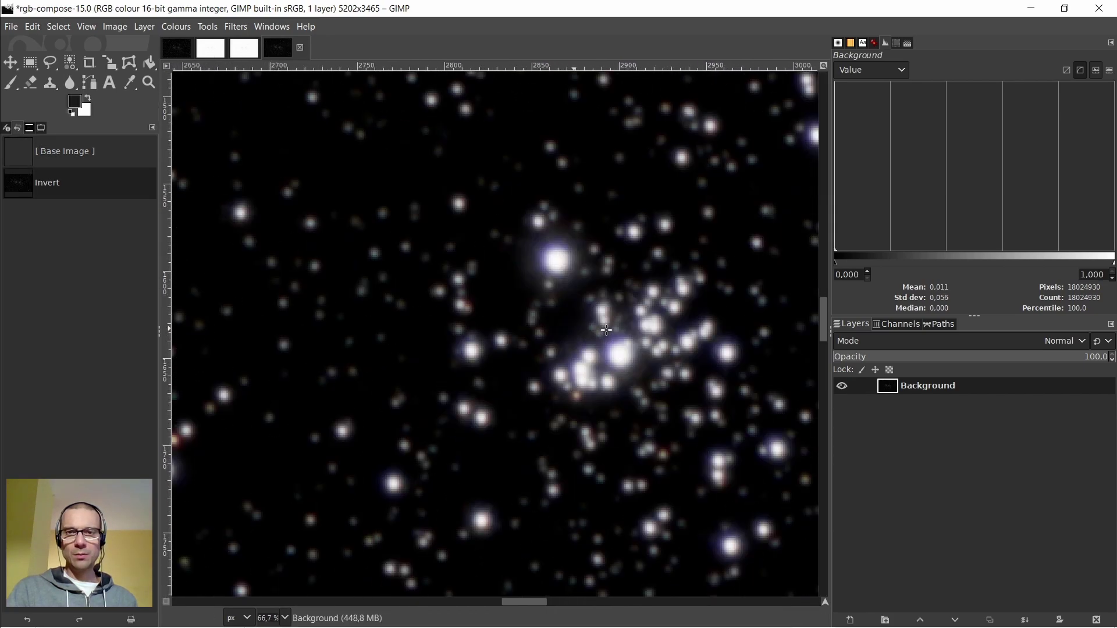
{"action": "scroll", "coordinate": [606, 330], "scroll_direction": "up", "scroll_amount": 1}
{"action": "scroll", "coordinate": [627, 343], "scroll_direction": "down", "scroll_amount": 1}
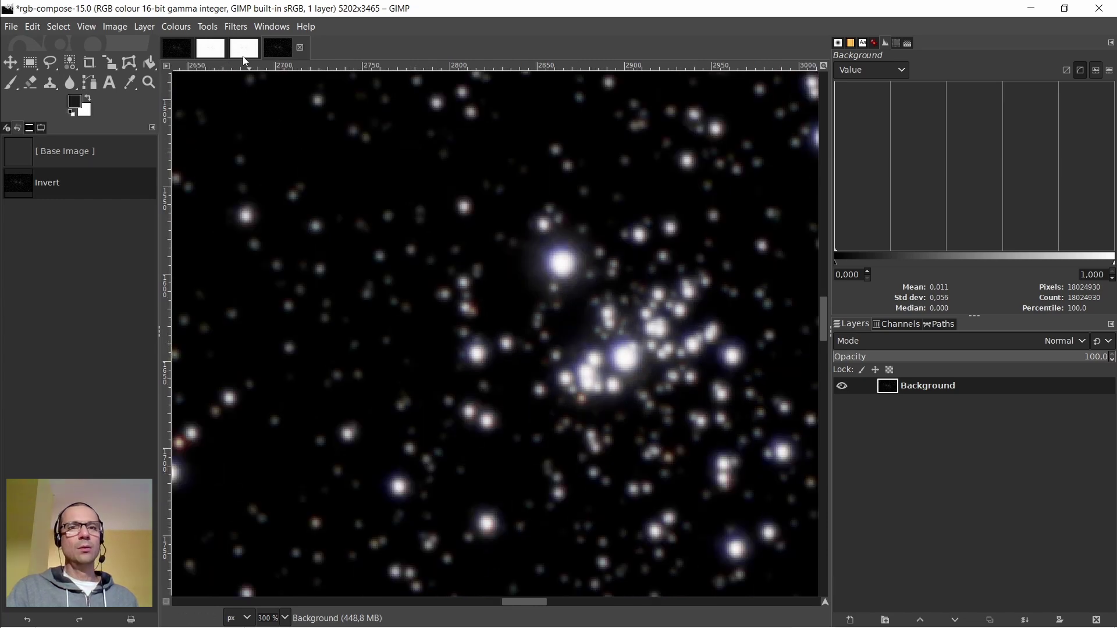
Close the greyscale channel-layer image and the earlier inverted RGB image, discarding the changes in both
{"action": "left_click", "coordinate": [260, 52]}
{"action": "left_click", "coordinate": [267, 47]}
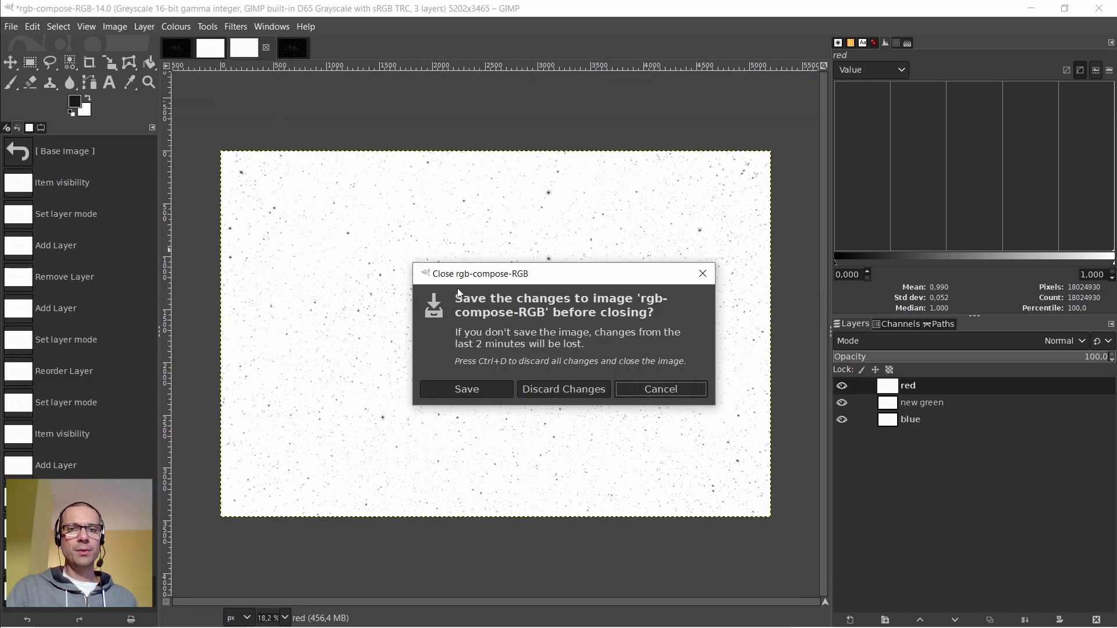
{"action": "left_click", "coordinate": [568, 390]}
{"action": "left_click", "coordinate": [207, 52]}
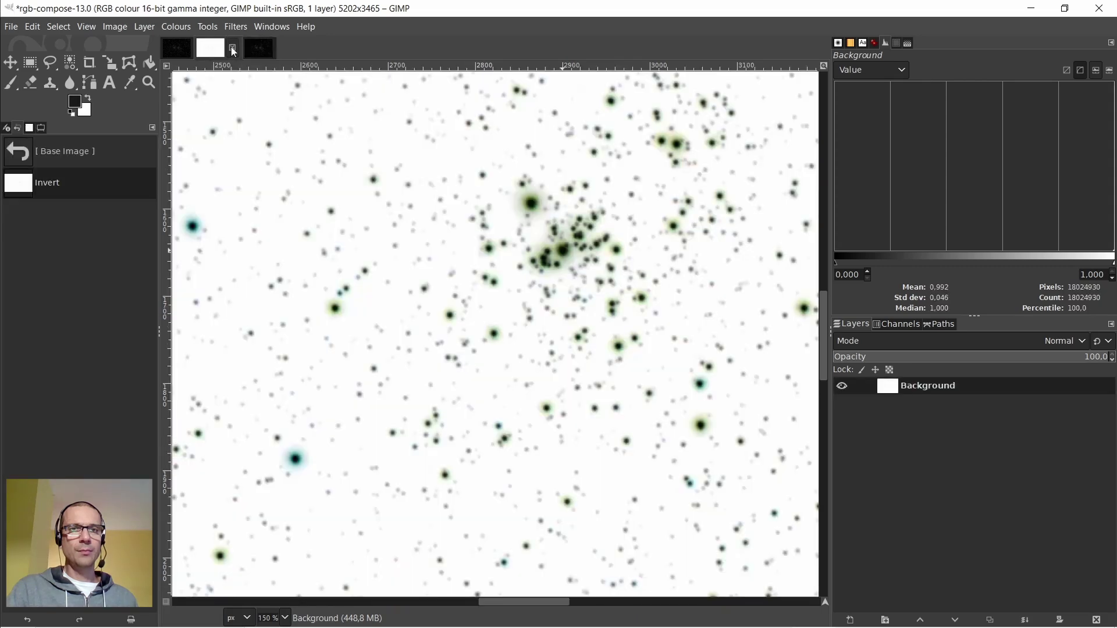
{"action": "left_click", "coordinate": [232, 47]}
{"action": "left_click", "coordinate": [550, 389]}
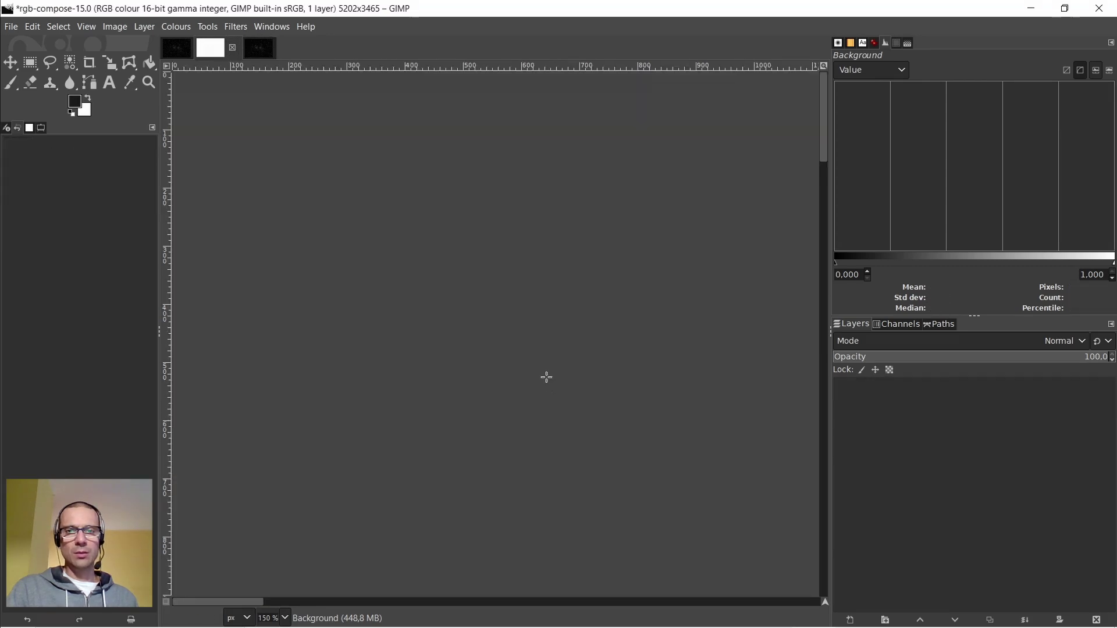
Copy the corrected star layer and paste it as a new layer in the Autosave-f5-stretch image
{"action": "scroll", "coordinate": [615, 369], "scroll_direction": "down", "scroll_amount": 2}
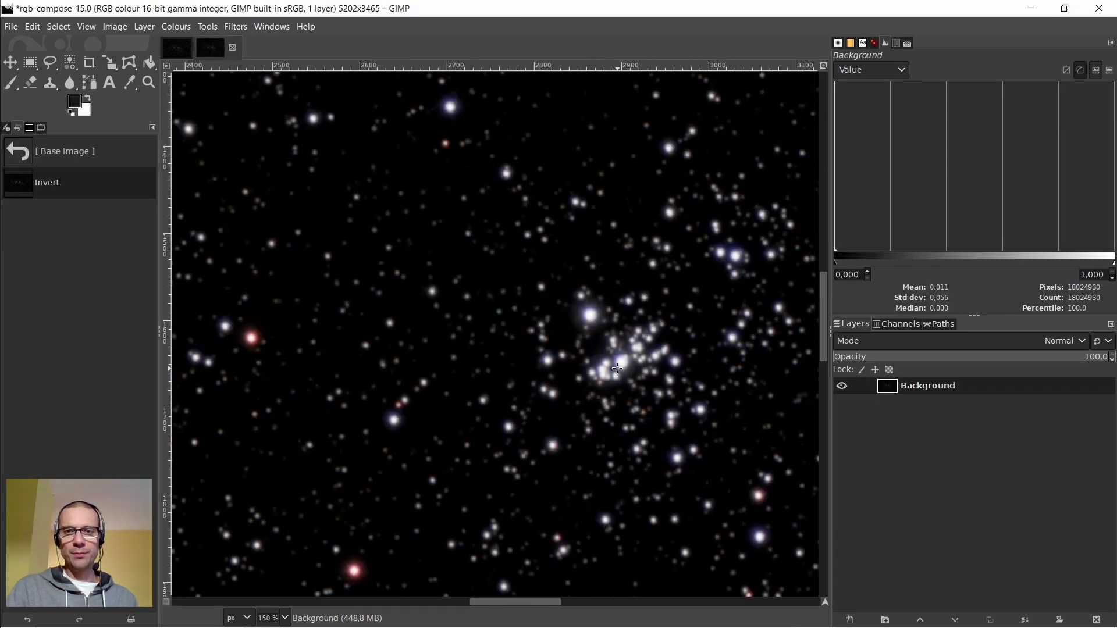
{"action": "left_click", "coordinate": [31, 26]}
{"action": "left_click", "coordinate": [68, 122]}
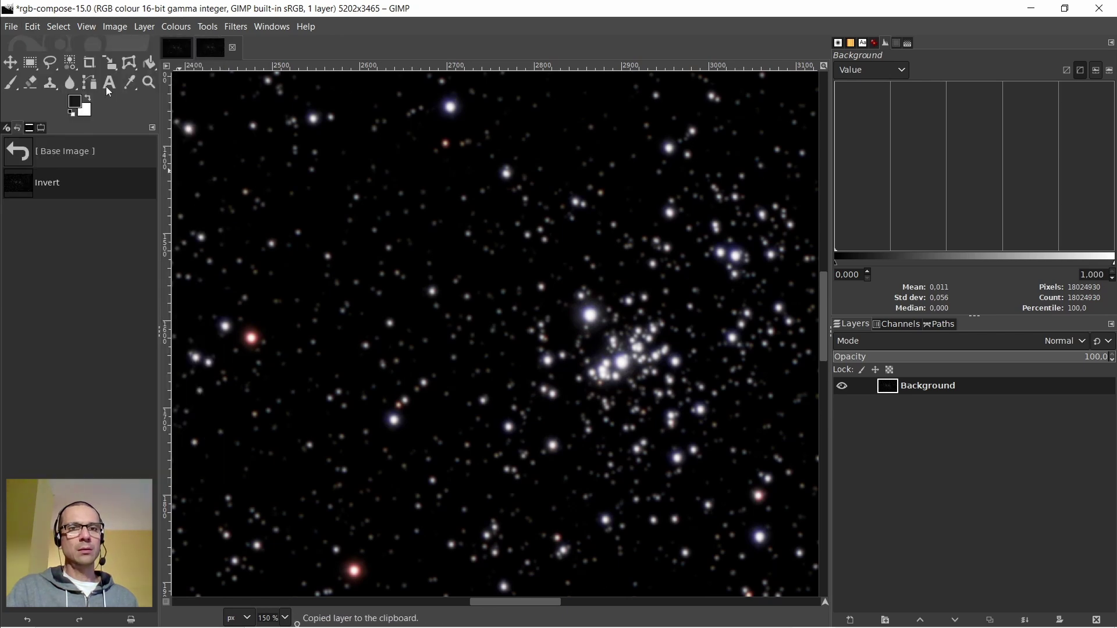
{"action": "left_click", "coordinate": [178, 47]}
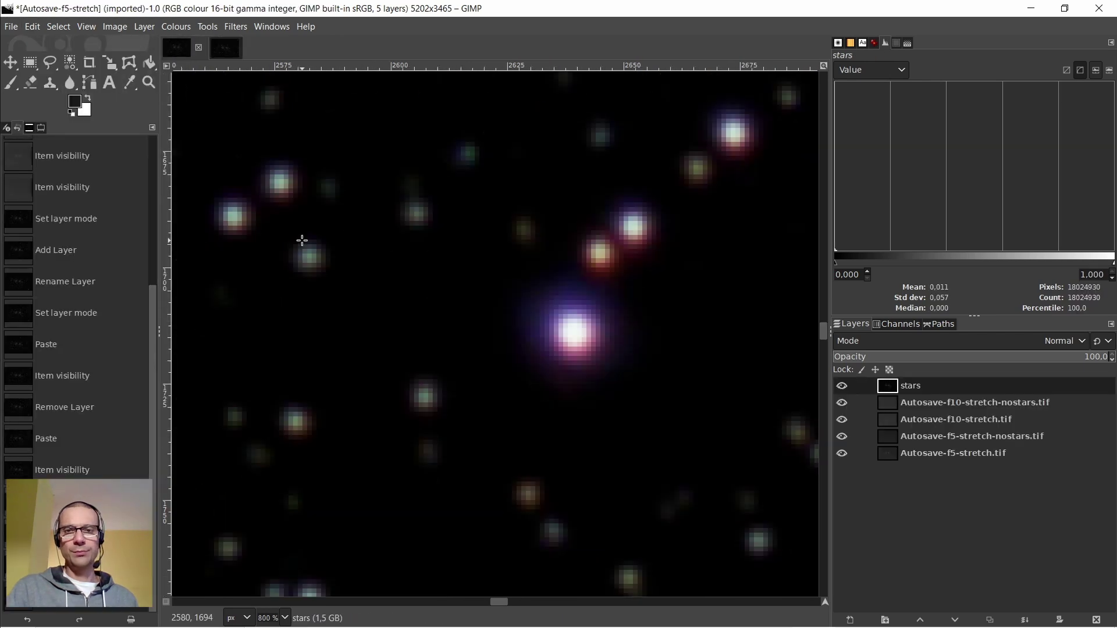
{"action": "left_click", "coordinate": [32, 29]}
{"action": "mouse_move", "coordinate": [89, 223]}
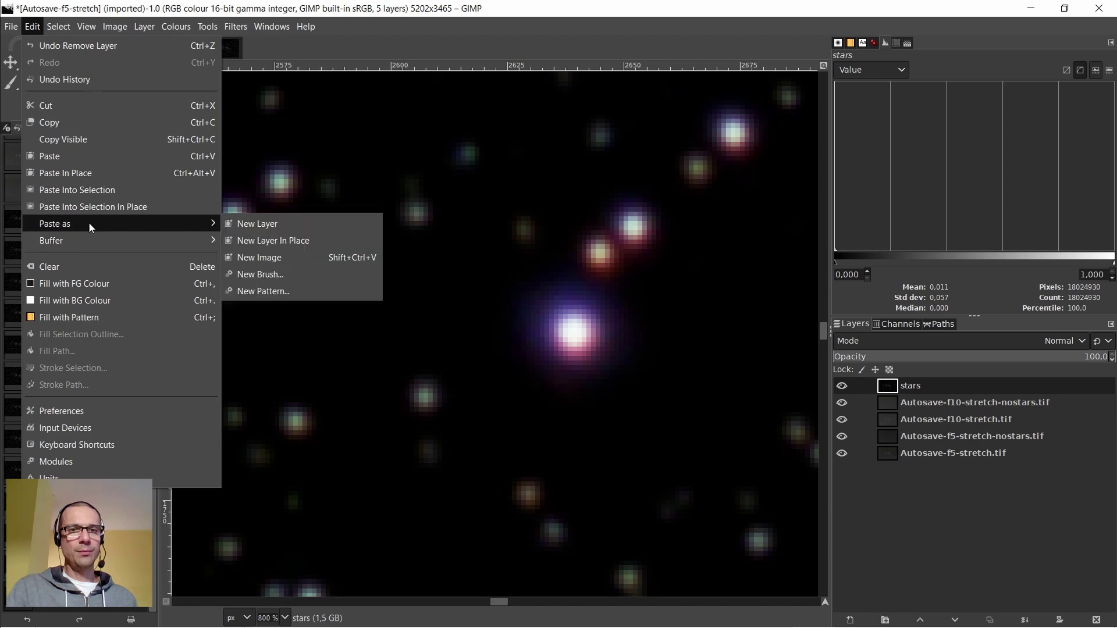
{"action": "left_click", "coordinate": [246, 232]}
Examine the star colours in the pasted layer at several magnifications
{"action": "scroll", "coordinate": [524, 338], "scroll_direction": "down", "scroll_amount": 3}
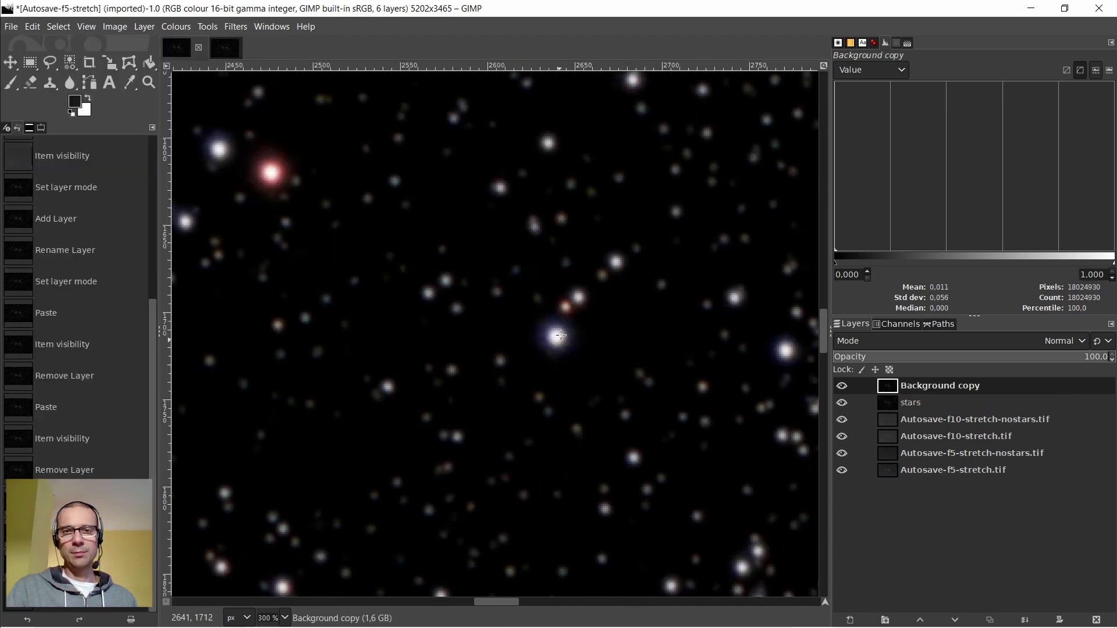
{"action": "scroll", "coordinate": [560, 336], "scroll_direction": "down", "scroll_amount": 2}
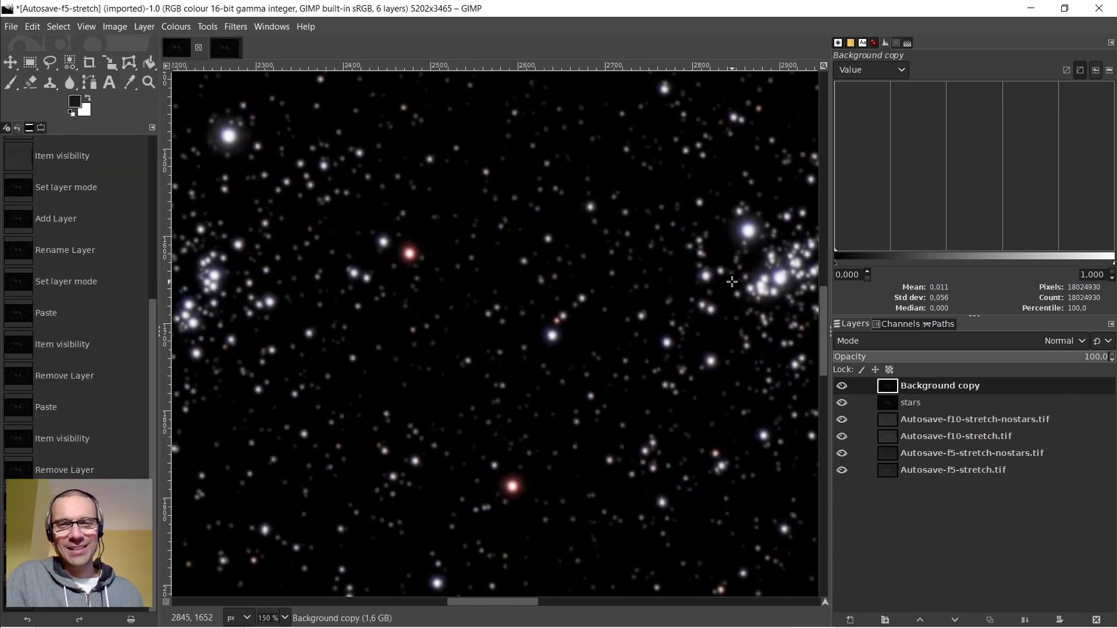
{"action": "scroll", "coordinate": [732, 281], "scroll_direction": "up", "scroll_amount": 2}
{"action": "scroll", "coordinate": [732, 282], "scroll_direction": "up", "scroll_amount": 1}
{"action": "scroll", "coordinate": [731, 282], "scroll_direction": "down", "scroll_amount": 2}
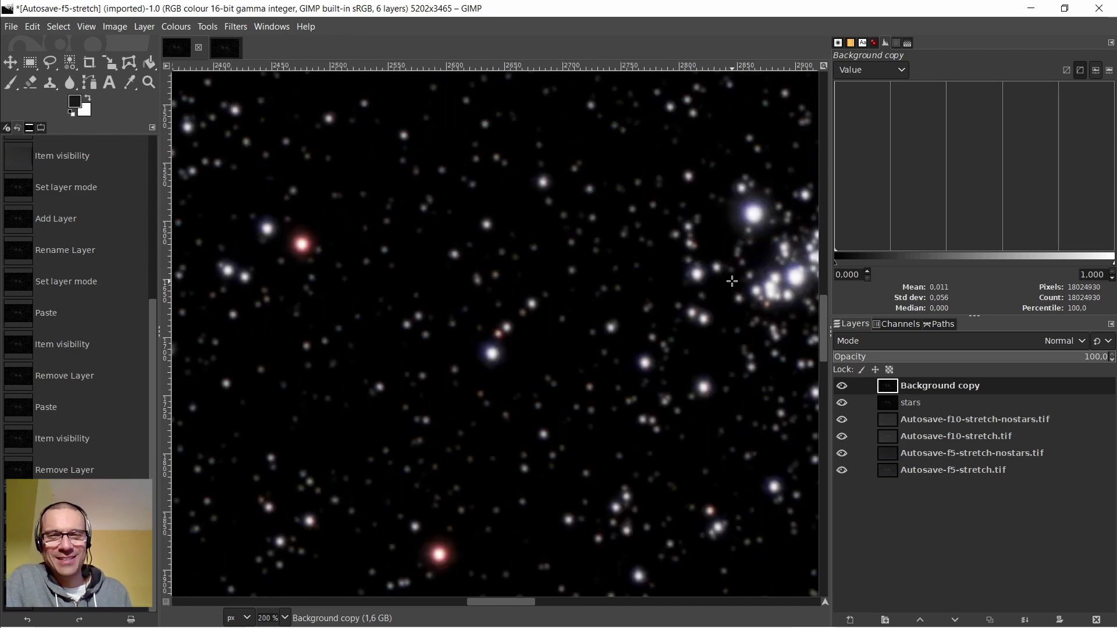
{"action": "scroll", "coordinate": [481, 359], "scroll_direction": "up", "scroll_amount": 3}
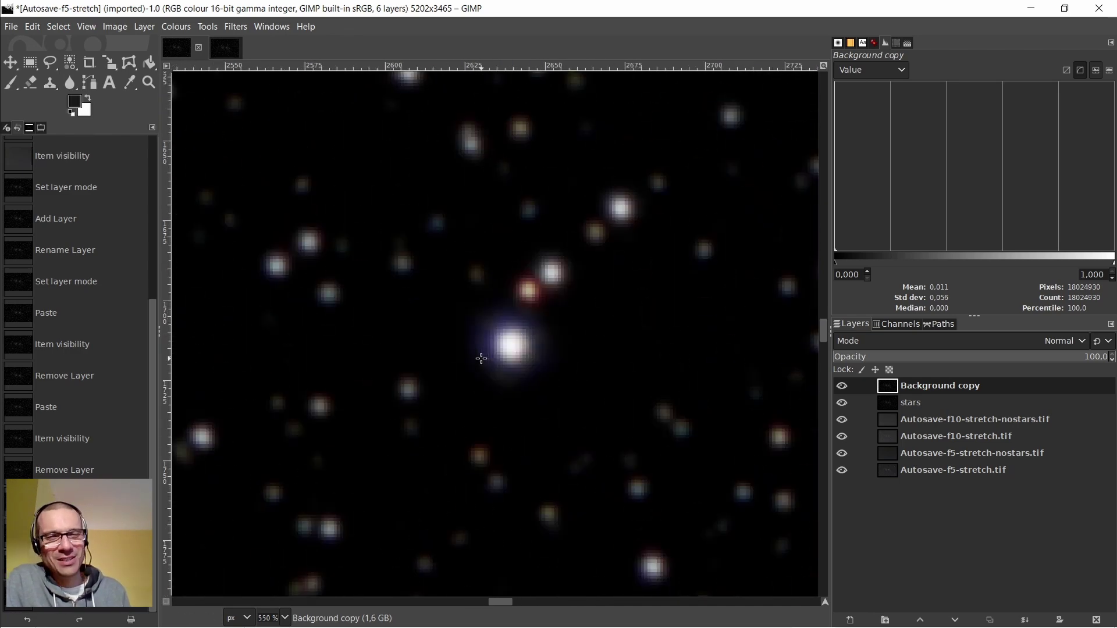
{"action": "scroll", "coordinate": [482, 358], "scroll_direction": "up", "scroll_amount": 2}
{"action": "scroll", "coordinate": [481, 358], "scroll_direction": "down", "scroll_amount": 2}
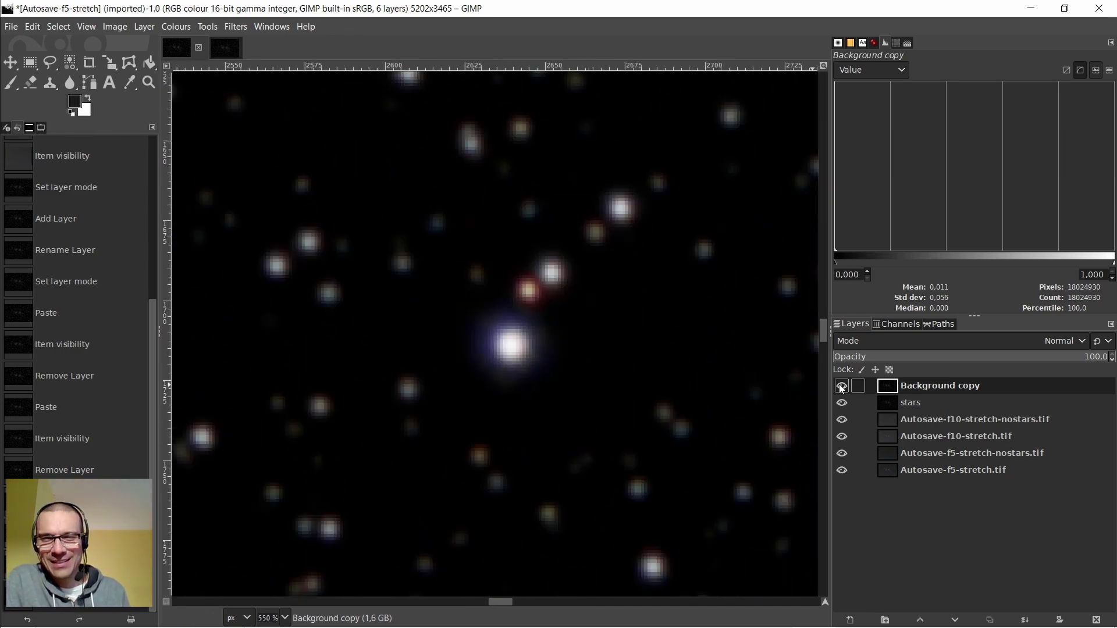
Hide the Background copy layer to examine colour fringing in the original stars and cluster, and show it again
{"action": "left_click", "coordinate": [841, 387]}
{"action": "scroll", "coordinate": [529, 364], "scroll_direction": "down", "scroll_amount": 3}
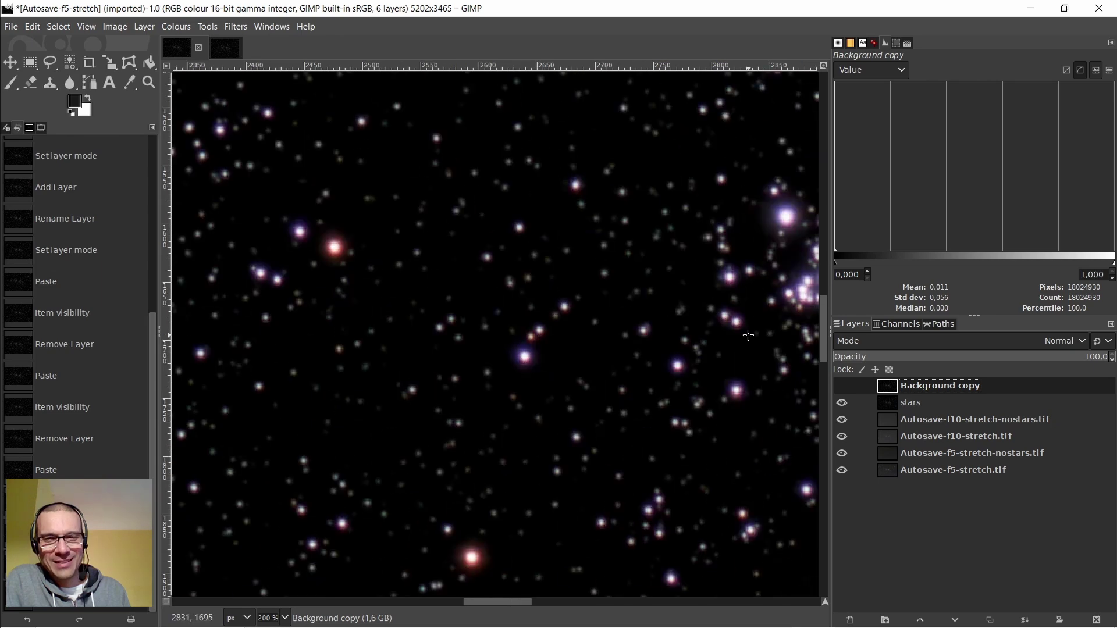
{"action": "scroll", "coordinate": [776, 291], "scroll_direction": "up", "scroll_amount": 1}
{"action": "scroll", "coordinate": [776, 290], "scroll_direction": "down", "scroll_amount": 1}
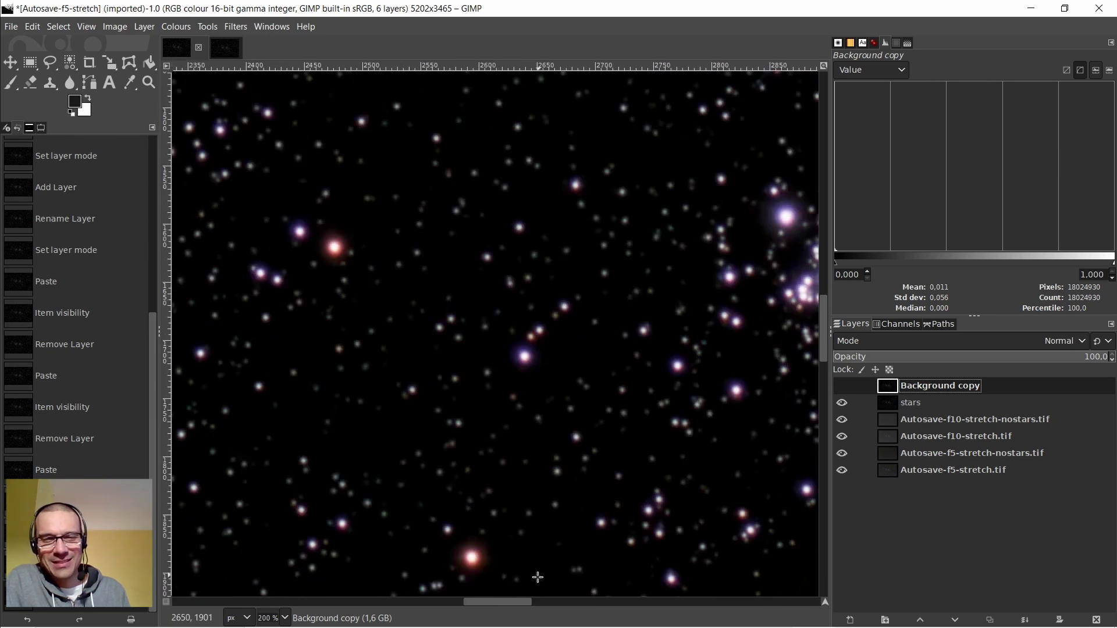
{"action": "left_click_drag", "start_coordinate": [519, 603], "coordinate": [555, 613]}
{"action": "scroll", "coordinate": [491, 278], "scroll_direction": "up", "scroll_amount": 3}
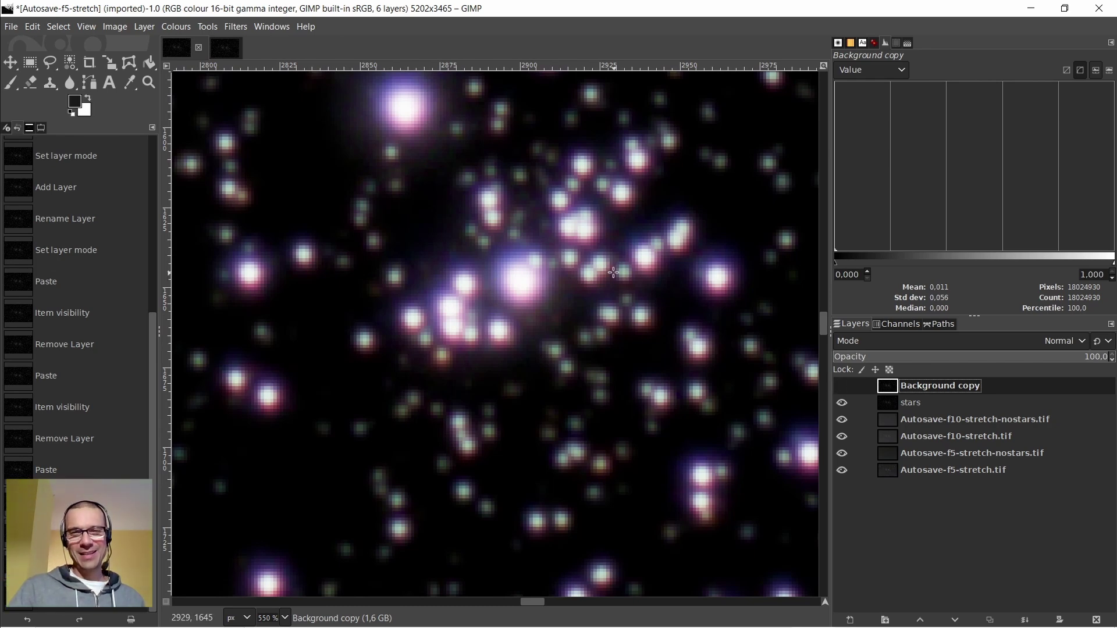
{"action": "scroll", "coordinate": [605, 242], "scroll_direction": "up", "scroll_amount": 2}
{"action": "scroll", "coordinate": [640, 273], "scroll_direction": "down", "scroll_amount": 3}
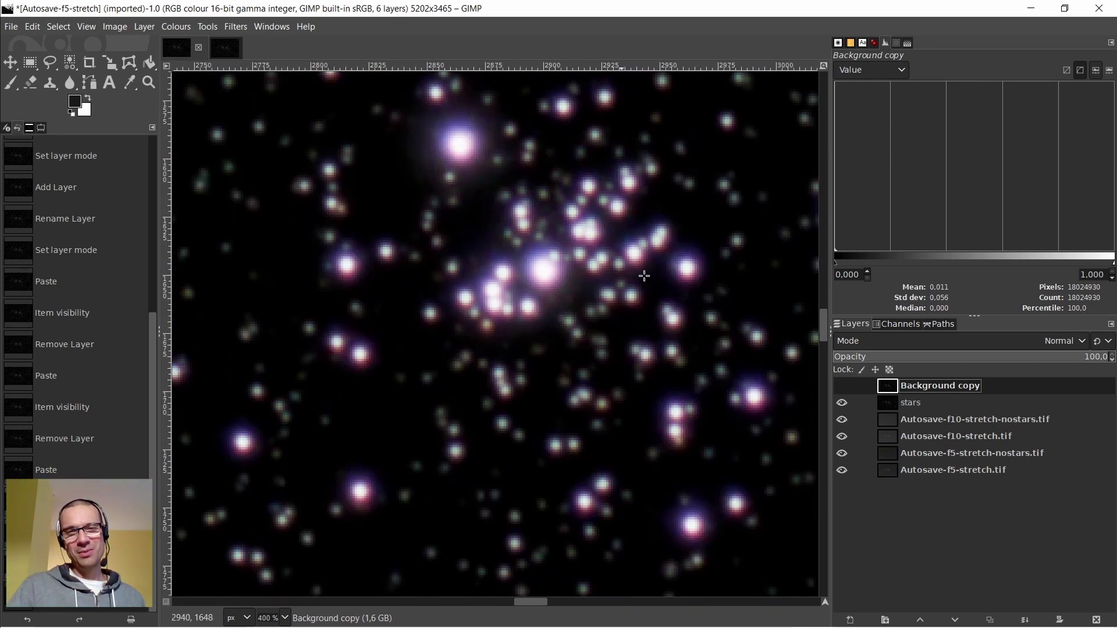
{"action": "left_click", "coordinate": [842, 387]}
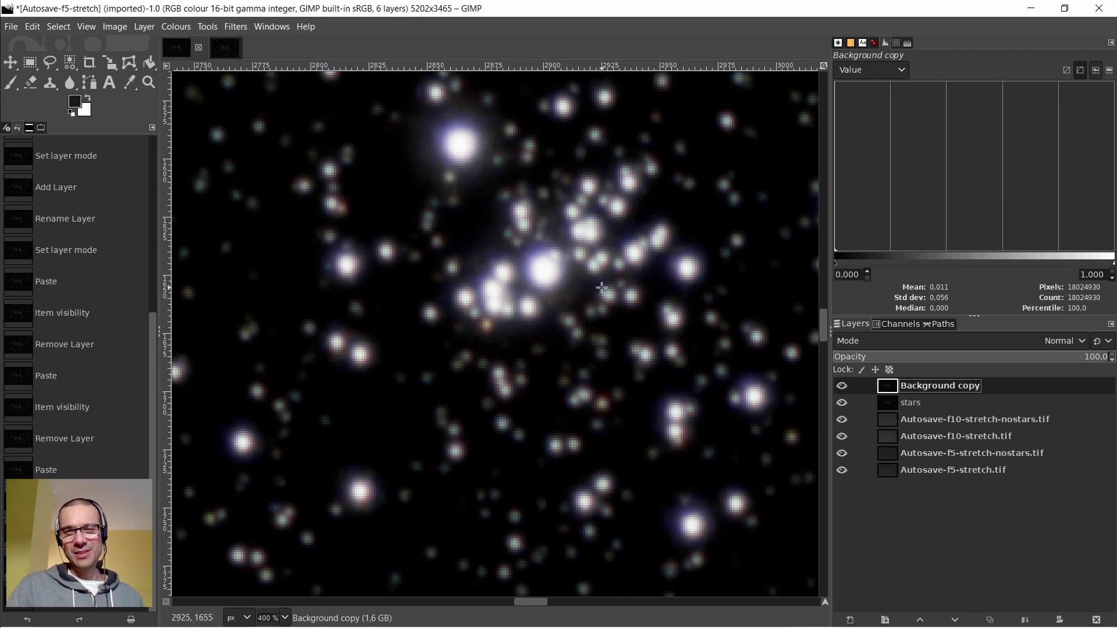
Inspect the corrected cluster, switching the Background copy layer off and on to compare it with the original
{"action": "scroll", "coordinate": [608, 314], "scroll_direction": "down", "scroll_amount": 2}
{"action": "scroll", "coordinate": [634, 390], "scroll_direction": "down", "scroll_amount": 1}
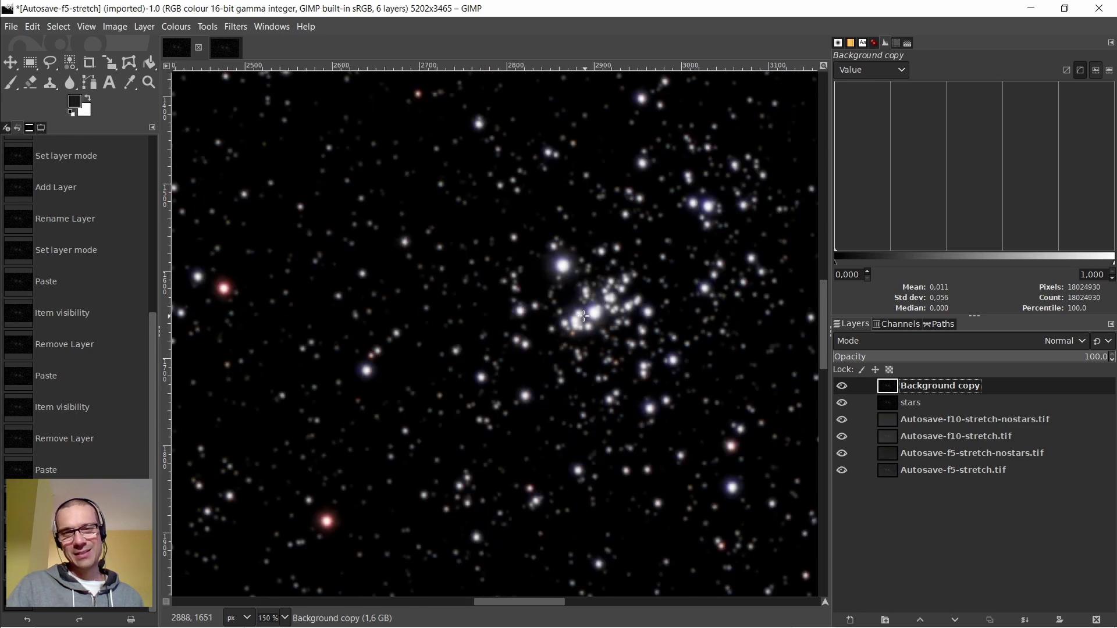
{"action": "scroll", "coordinate": [593, 312], "scroll_direction": "up", "scroll_amount": 3}
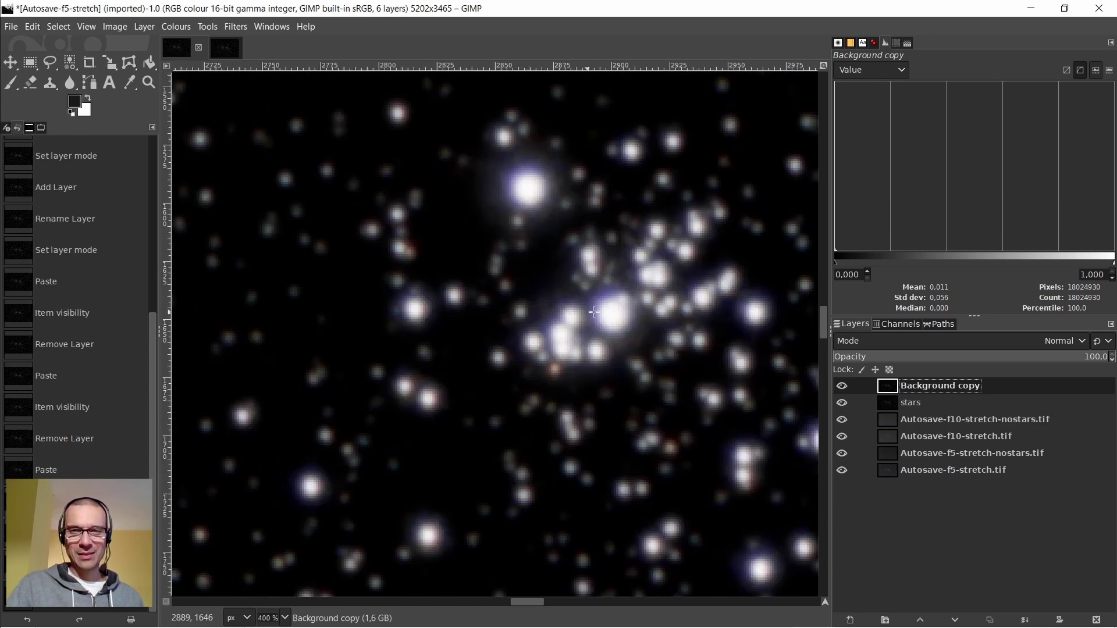
{"action": "left_click", "coordinate": [842, 386]}
{"action": "left_click", "coordinate": [842, 386]}
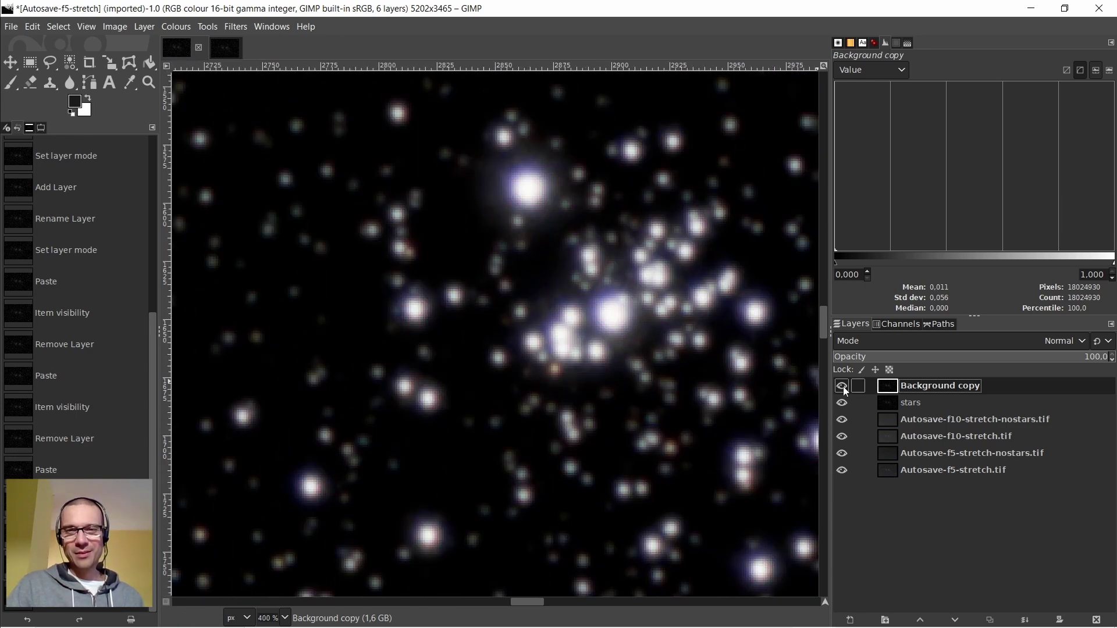
Hide Background copy, select the stars layer to review the uncorrected star field, and show Background copy again
{"action": "left_click", "coordinate": [842, 386]}
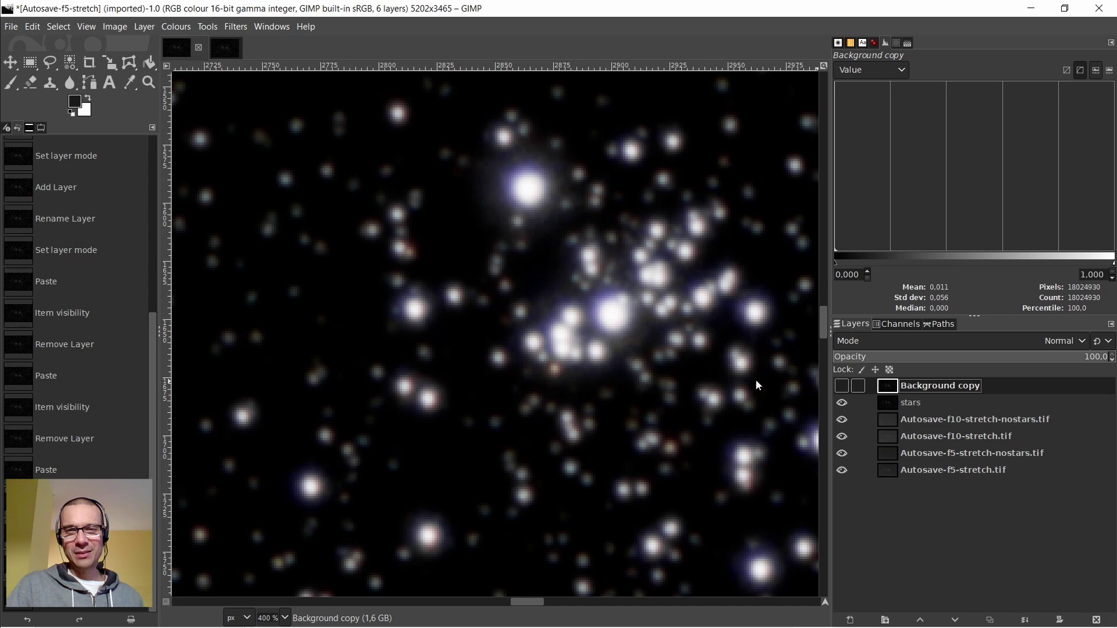
{"action": "left_click", "coordinate": [884, 404]}
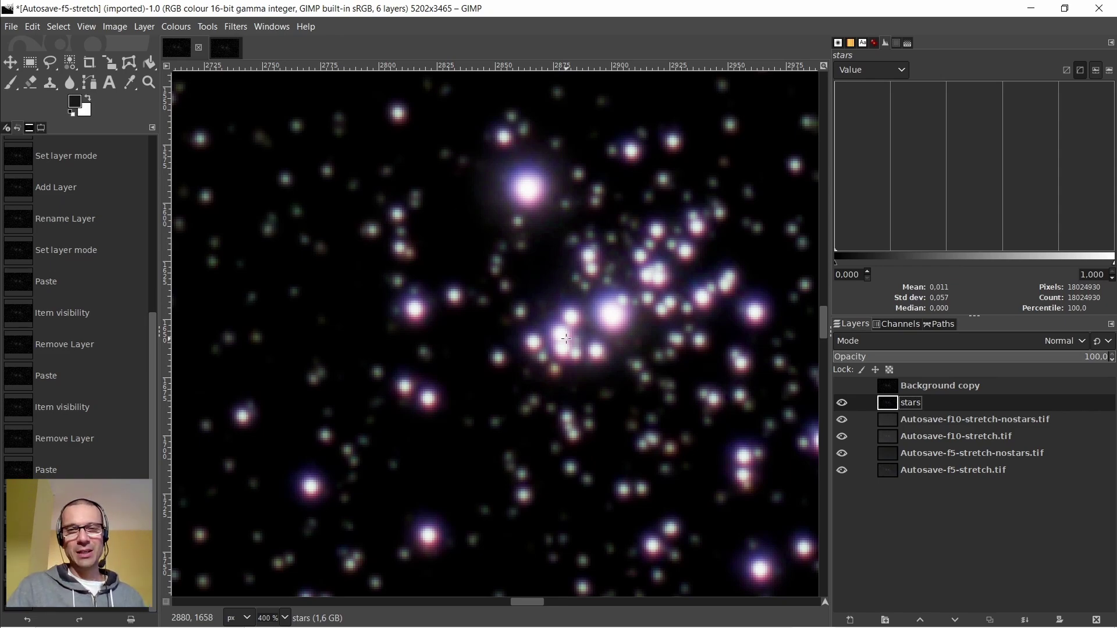
{"action": "scroll", "coordinate": [566, 339], "scroll_direction": "down", "scroll_amount": 2}
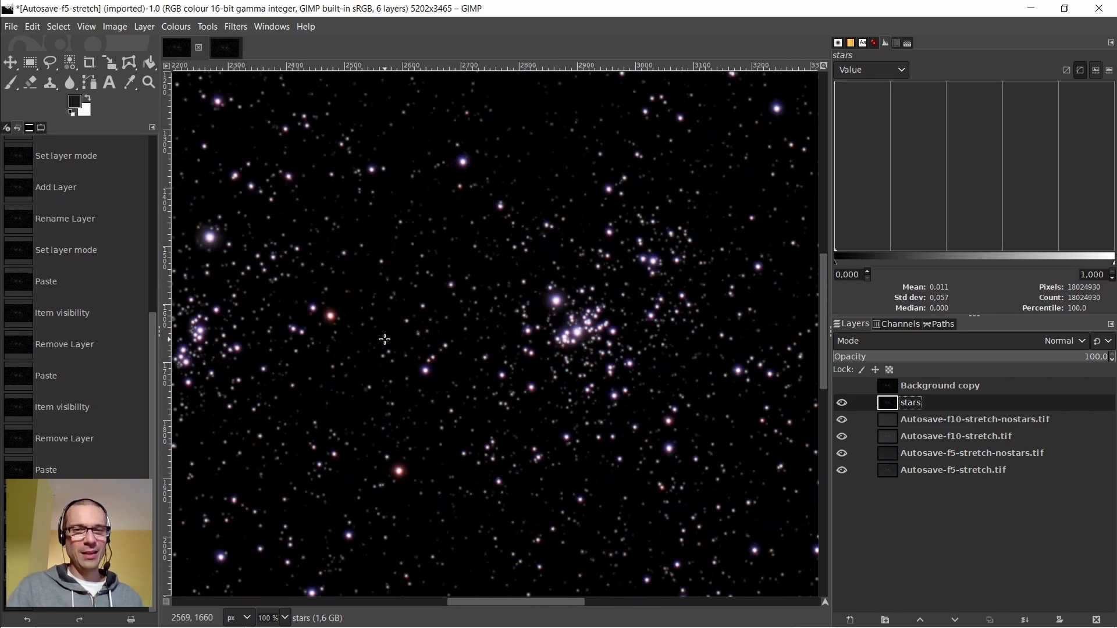
{"action": "scroll", "coordinate": [460, 335], "scroll_direction": "down", "scroll_amount": 1}
{"action": "scroll", "coordinate": [433, 328], "scroll_direction": "up", "scroll_amount": 1}
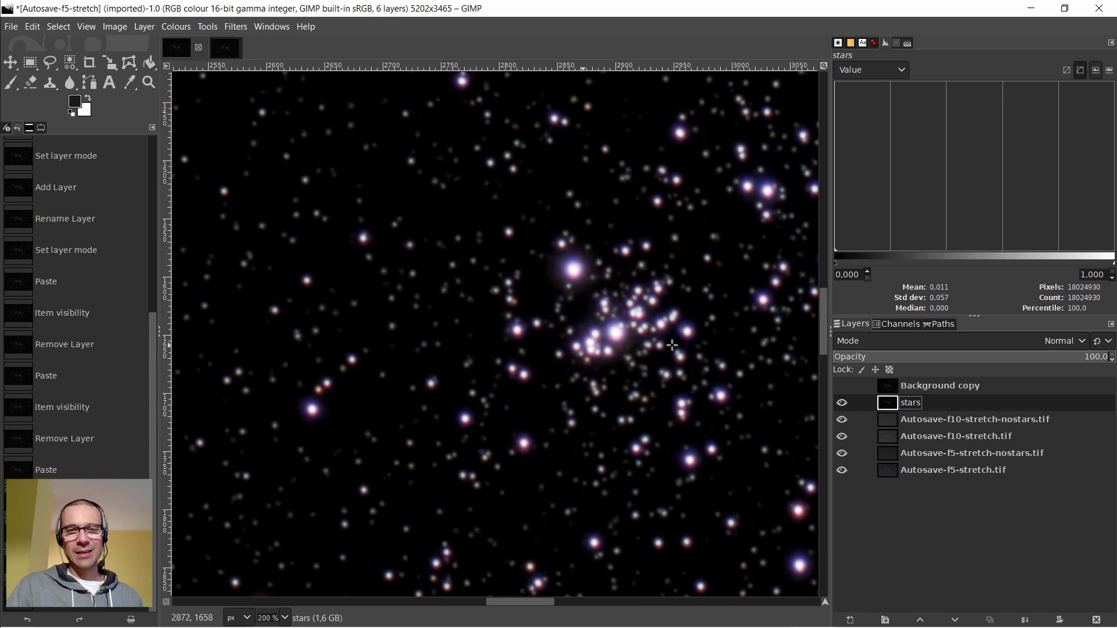
{"action": "left_click", "coordinate": [842, 386]}
{"action": "scroll", "coordinate": [610, 339], "scroll_direction": "up", "scroll_amount": 1}
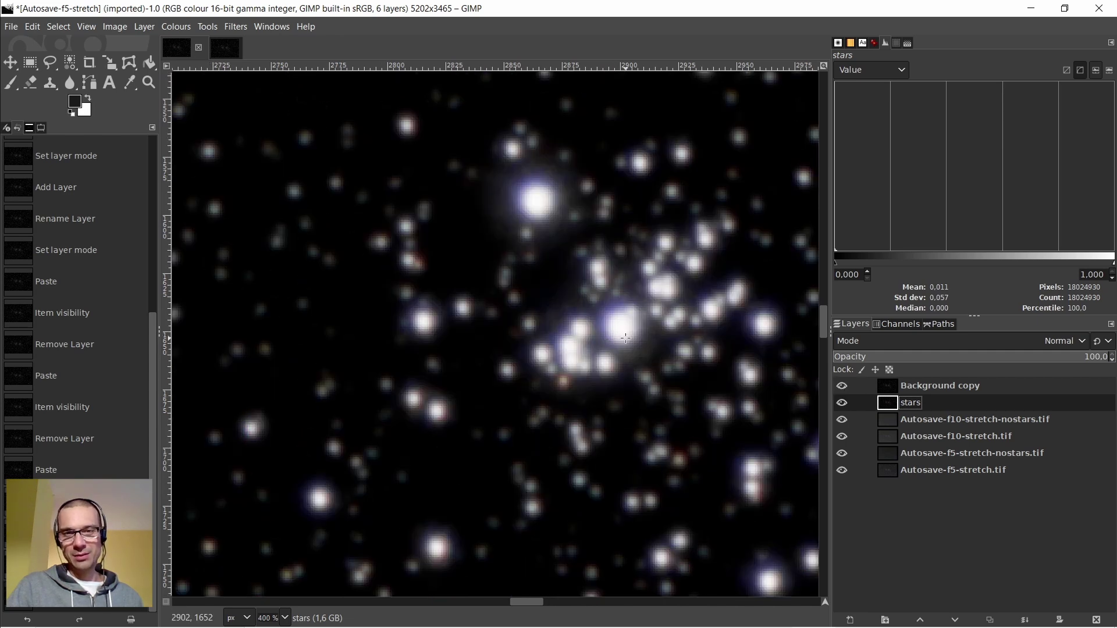
Select the Background copy layer and save the image as Autosave-f5-stretch-v2.xcf in the f10-lights folder
{"action": "scroll", "coordinate": [625, 339], "scroll_direction": "down", "scroll_amount": 1}
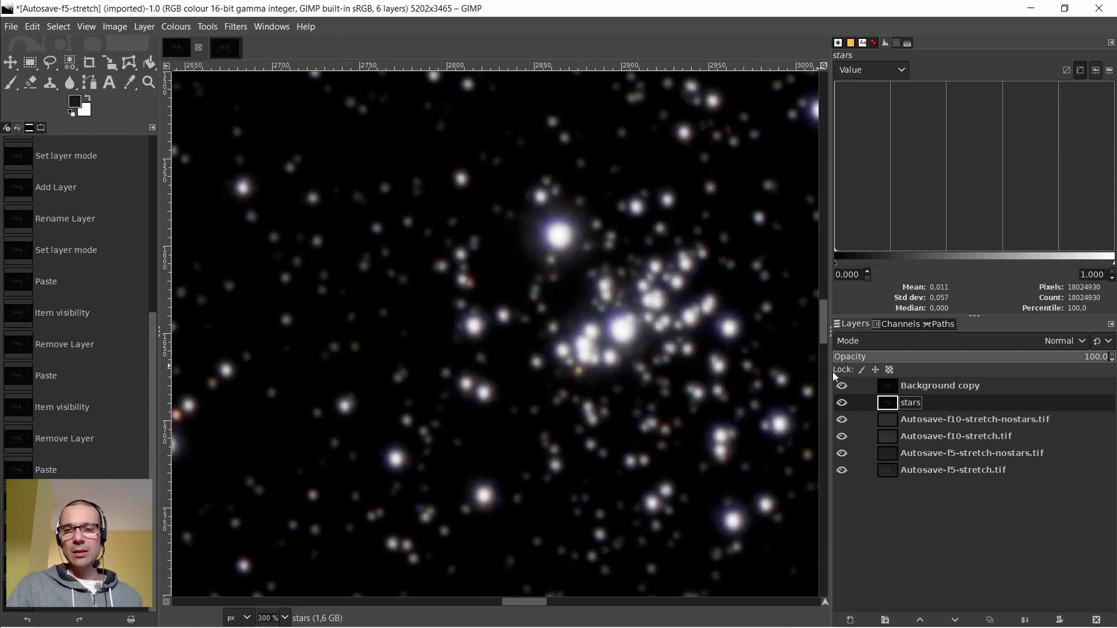
{"action": "left_click", "coordinate": [894, 392]}
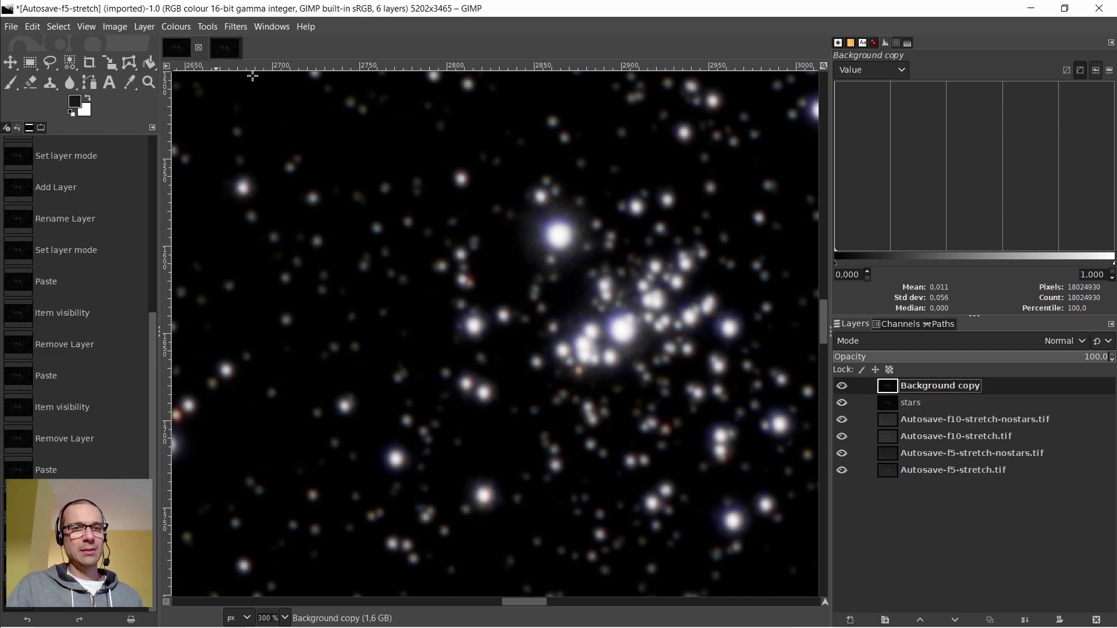
{"action": "left_click", "coordinate": [13, 26]}
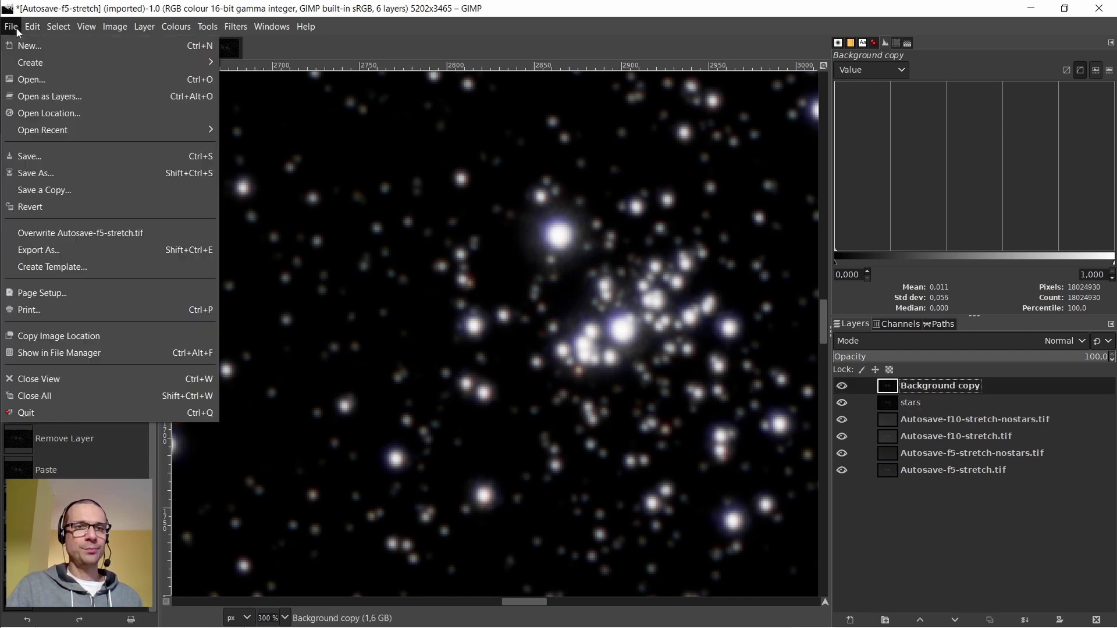
{"action": "left_click", "coordinate": [41, 161]}
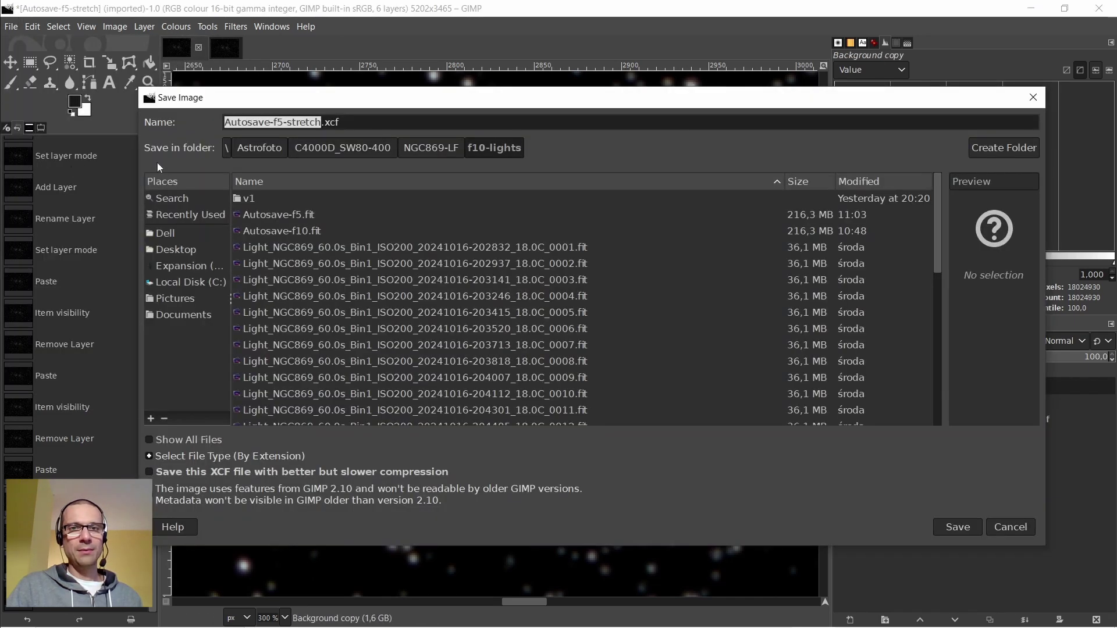
{"action": "left_click", "coordinate": [320, 121]}
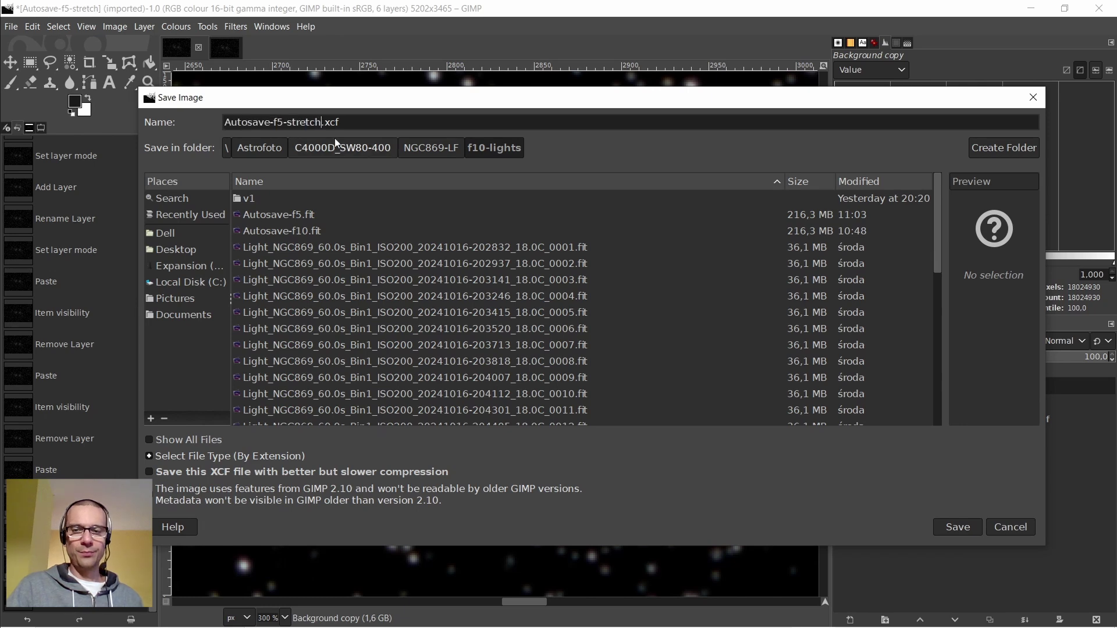
{"action": "type", "text": "-v"}
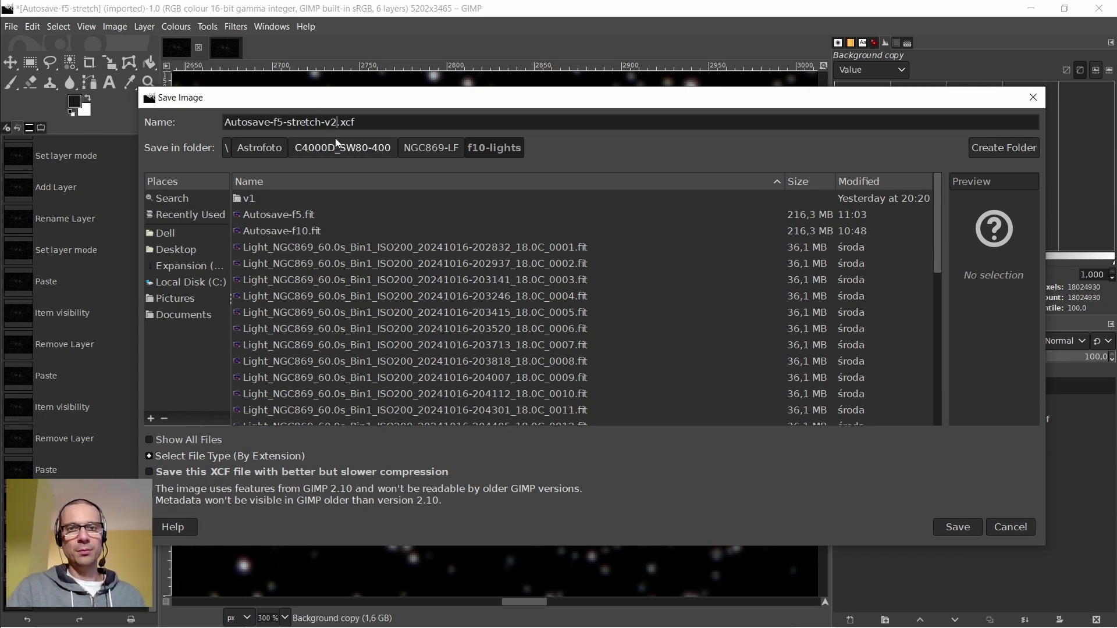
{"action": "type", "text": "2"}
{"action": "left_click", "coordinate": [938, 525]}
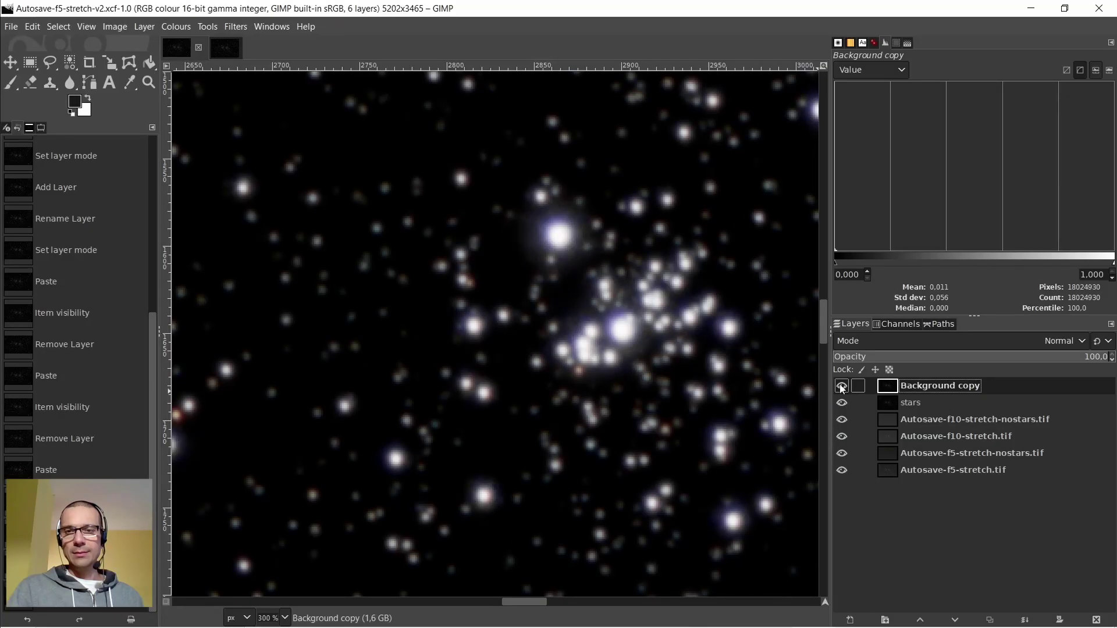
Hide Background copy to check the uncorrected stars, select the stars layer, and show Background copy again
{"action": "left_click", "coordinate": [842, 386]}
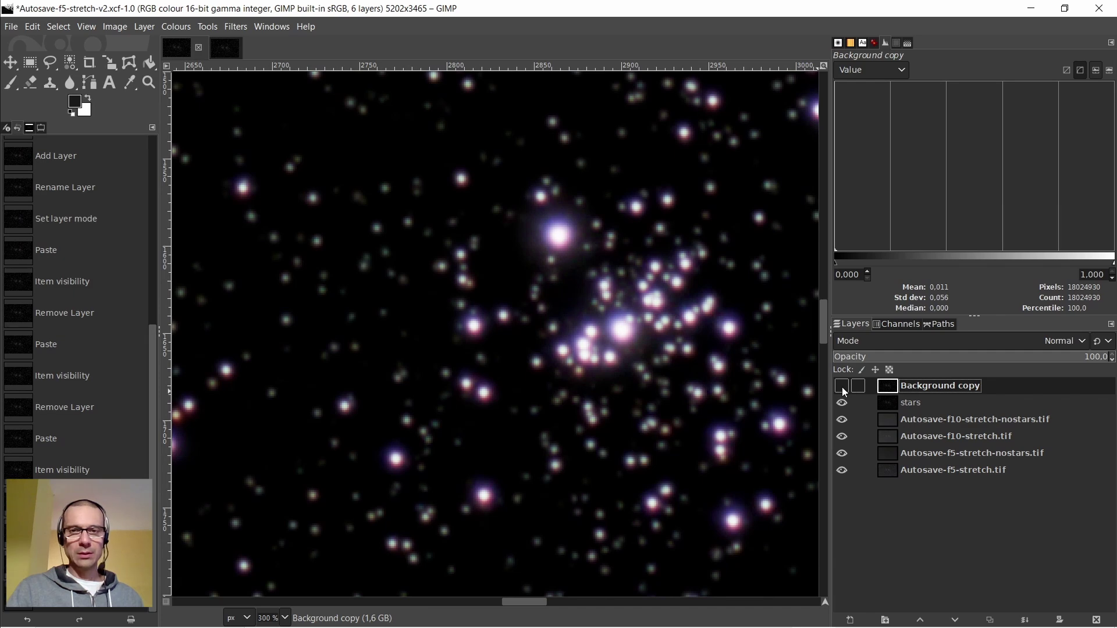
{"action": "left_click", "coordinate": [884, 402]}
{"action": "left_click", "coordinate": [843, 388]}
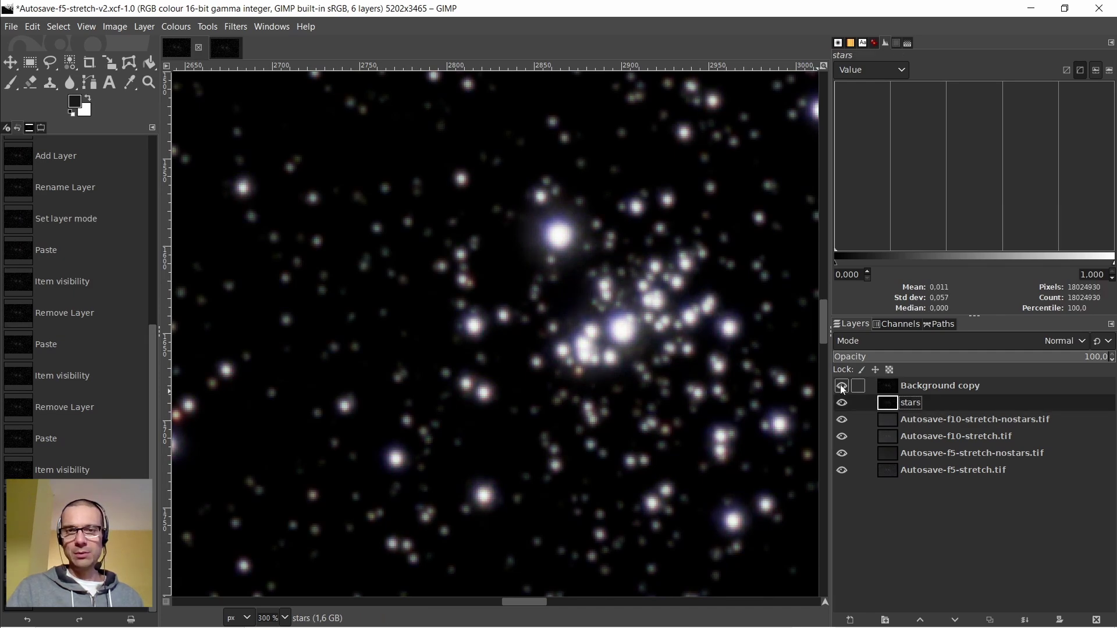
Duplicate the stars layer and hide the original stars layer
{"action": "right_click", "coordinate": [893, 408]}
{"action": "left_click", "coordinate": [924, 155]}
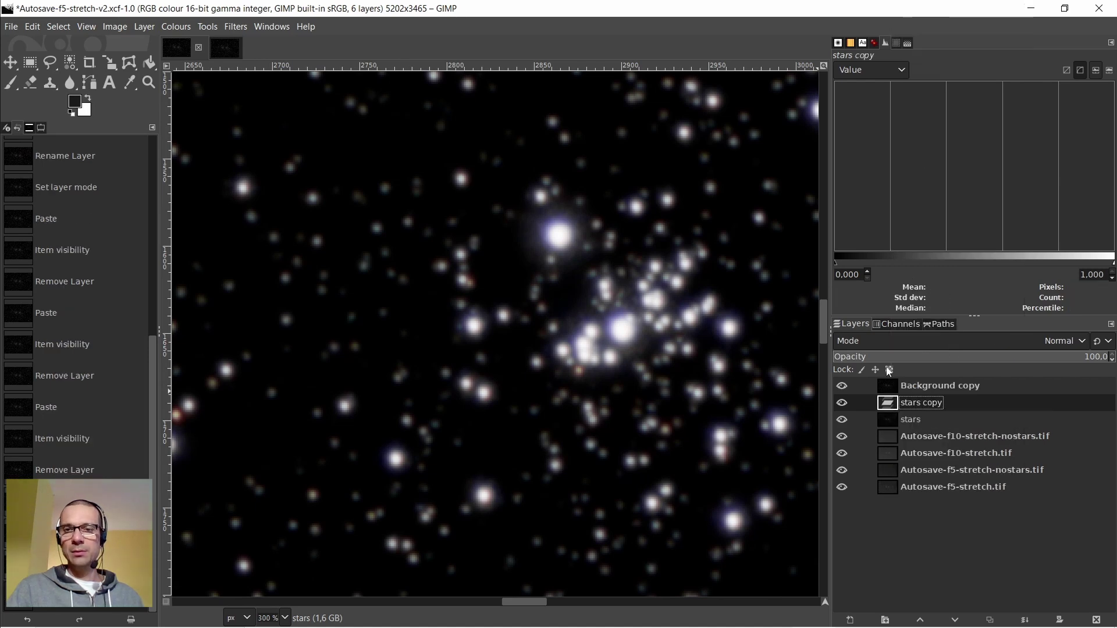
{"action": "left_click", "coordinate": [848, 420]}
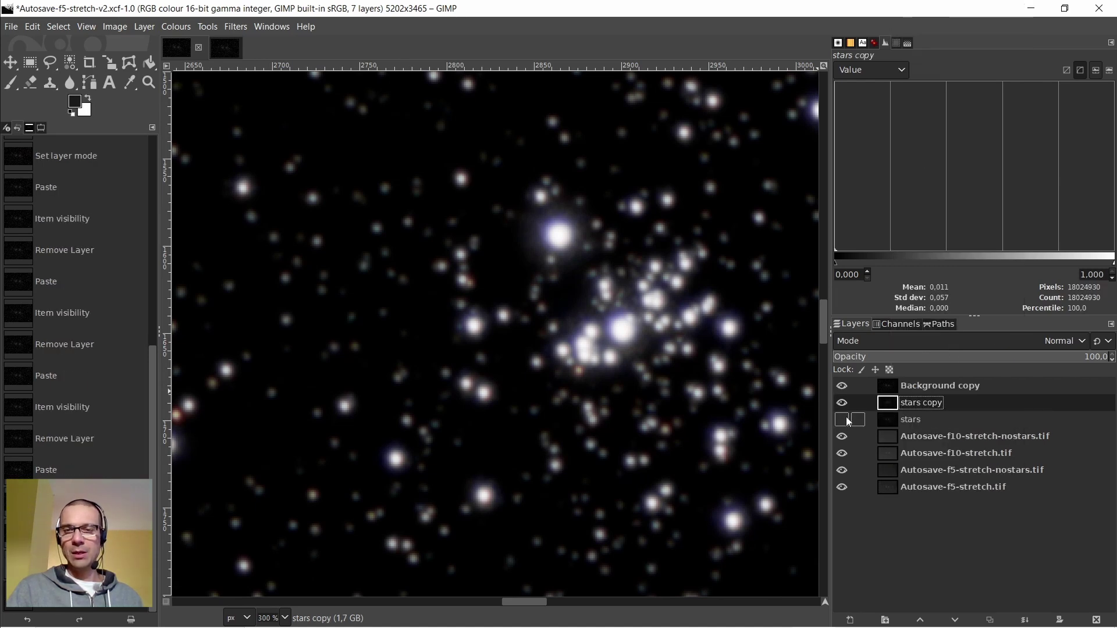
Move the stars copy layer above Background copy, keeping both layers visible
{"action": "left_click", "coordinate": [842, 386]}
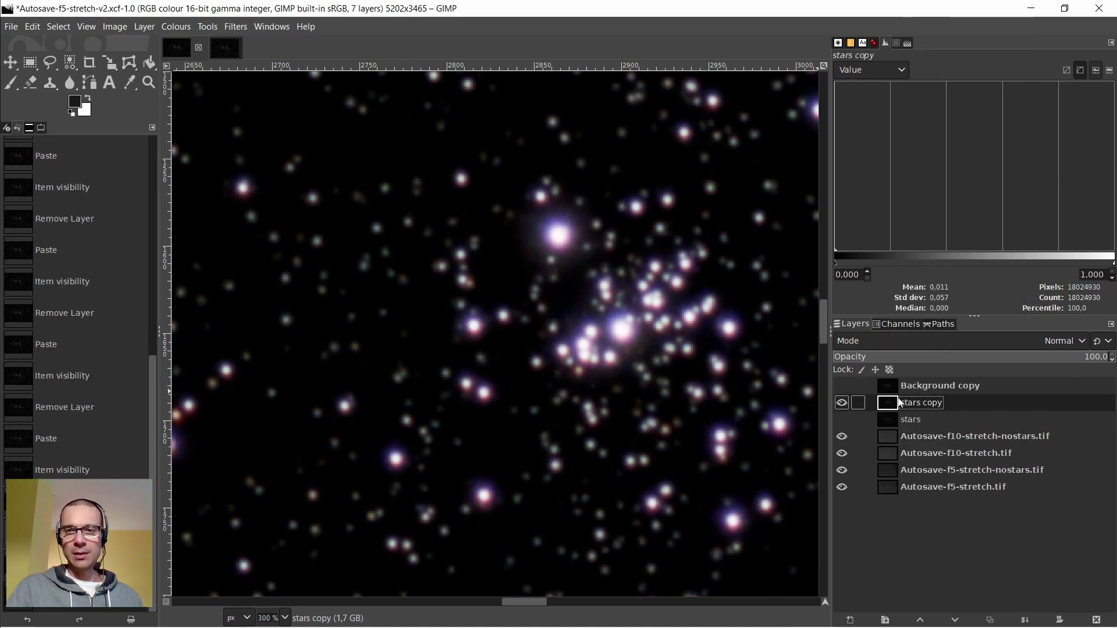
{"action": "left_click_drag", "start_coordinate": [885, 408], "coordinate": [890, 384]}
{"action": "left_click", "coordinate": [842, 406]}
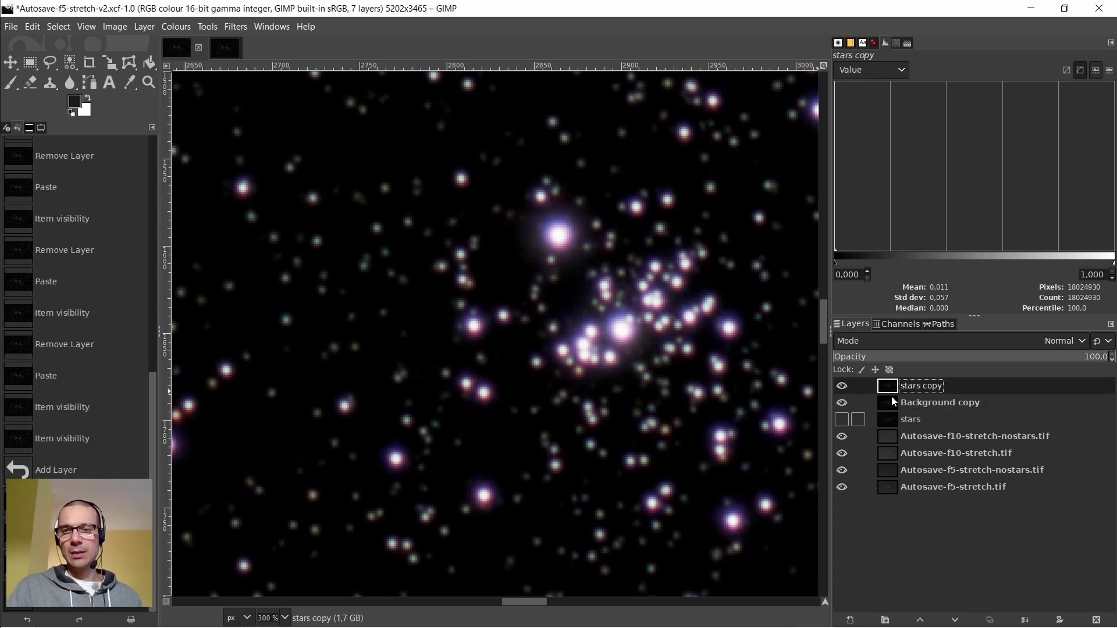
Rename the Background copy layer as "stars correct color"
{"action": "left_click", "coordinate": [889, 402]}
{"action": "double_click", "coordinate": [910, 404]}
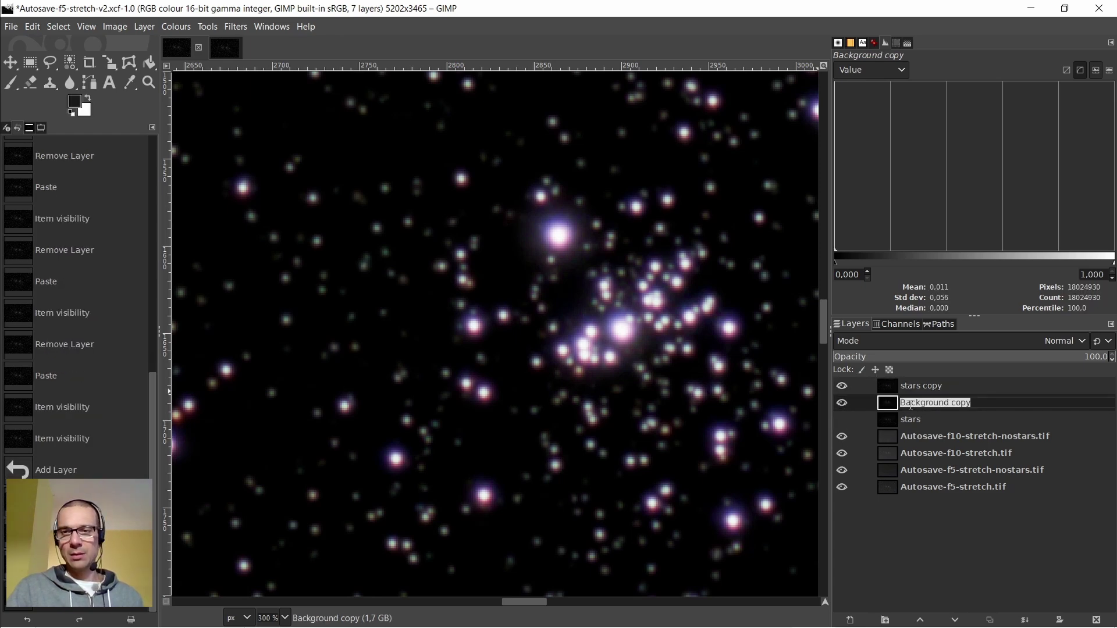
{"action": "type", "text": "stars correct color"}
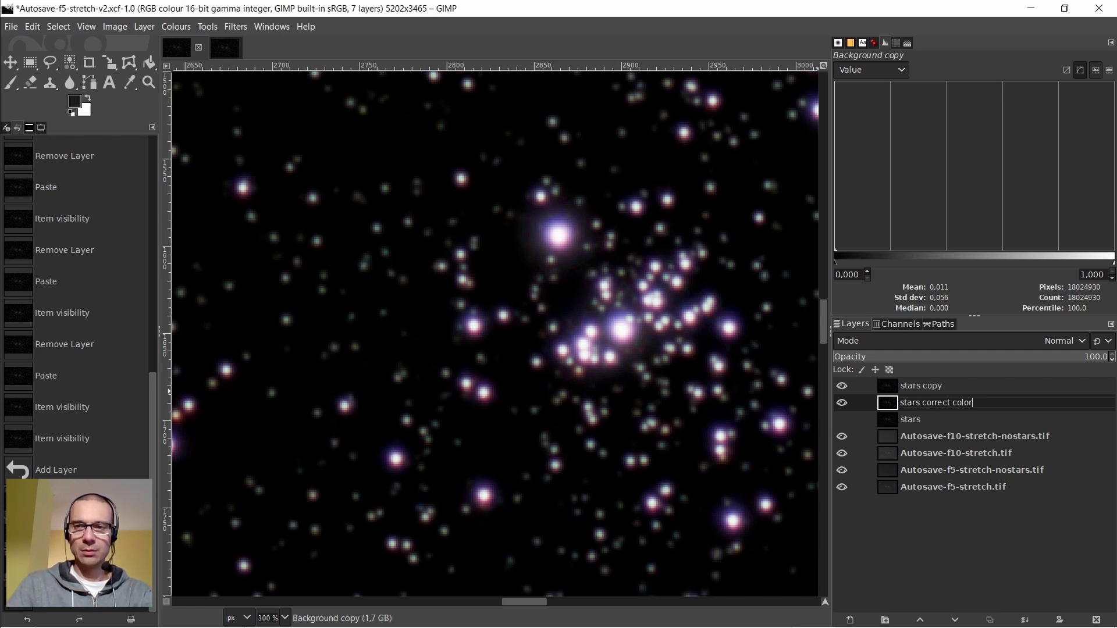
{"action": "key", "text": "Return"}
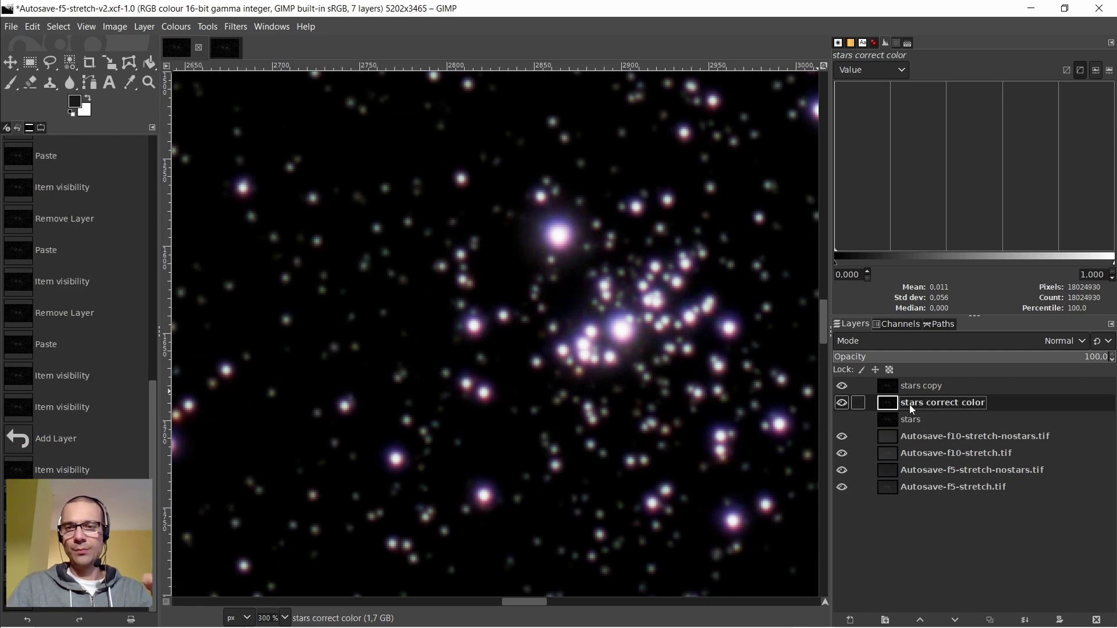
Duplicate the stars correct color layer and hide the original
{"action": "right_click", "coordinate": [911, 406]}
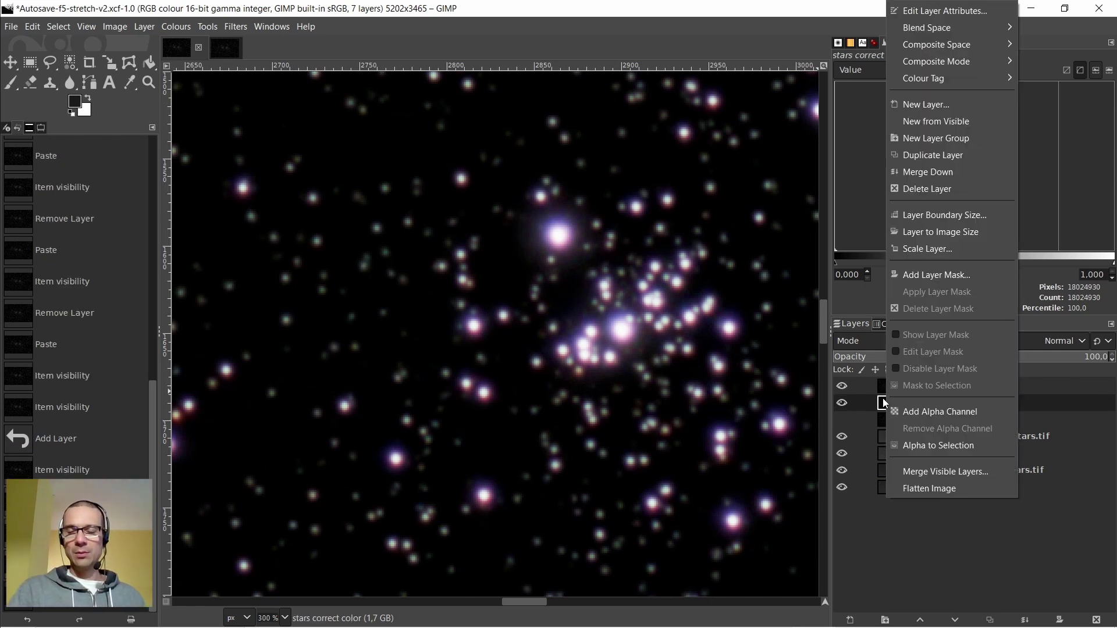
{"action": "left_click", "coordinate": [945, 156]}
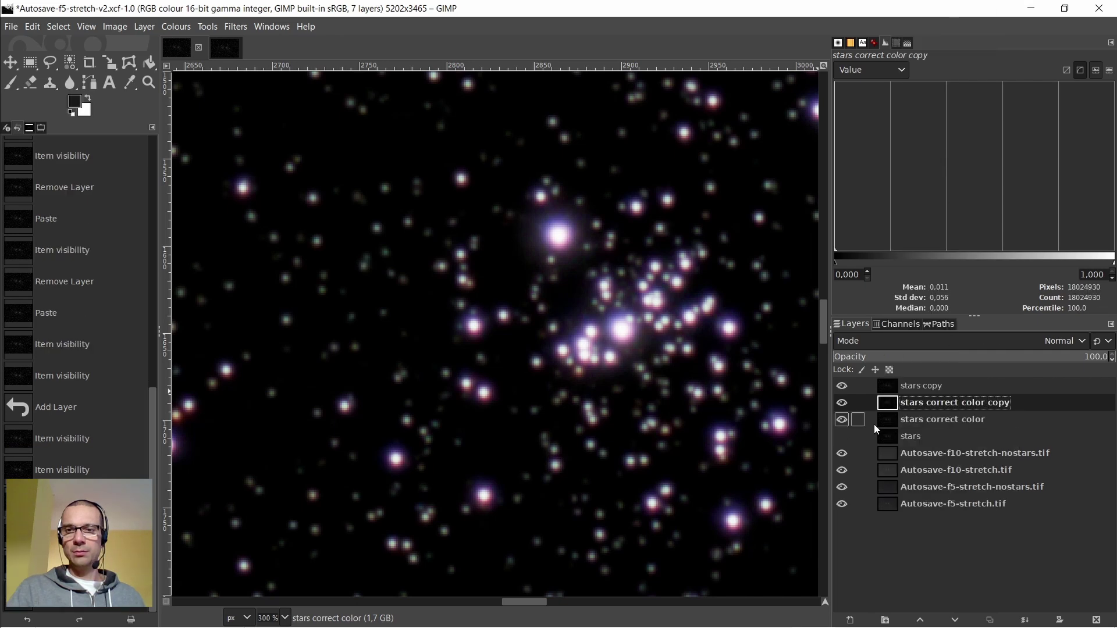
{"action": "left_click", "coordinate": [841, 420]}
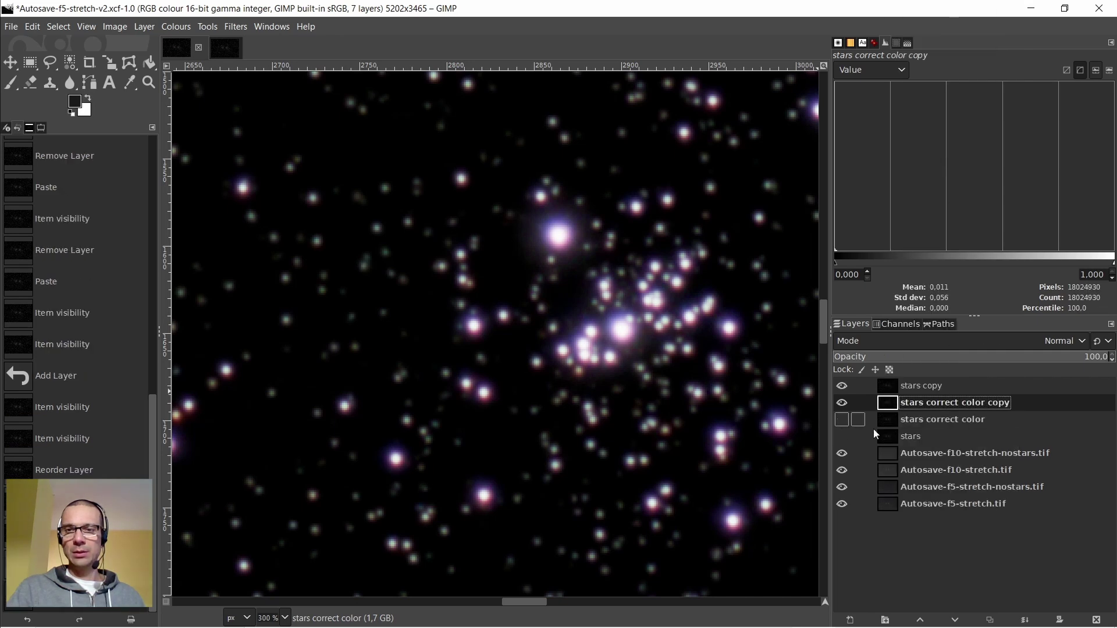
Switch the stars copy layer off and on to compare its star colours with the corrected layer beneath
{"action": "left_click", "coordinate": [890, 389]}
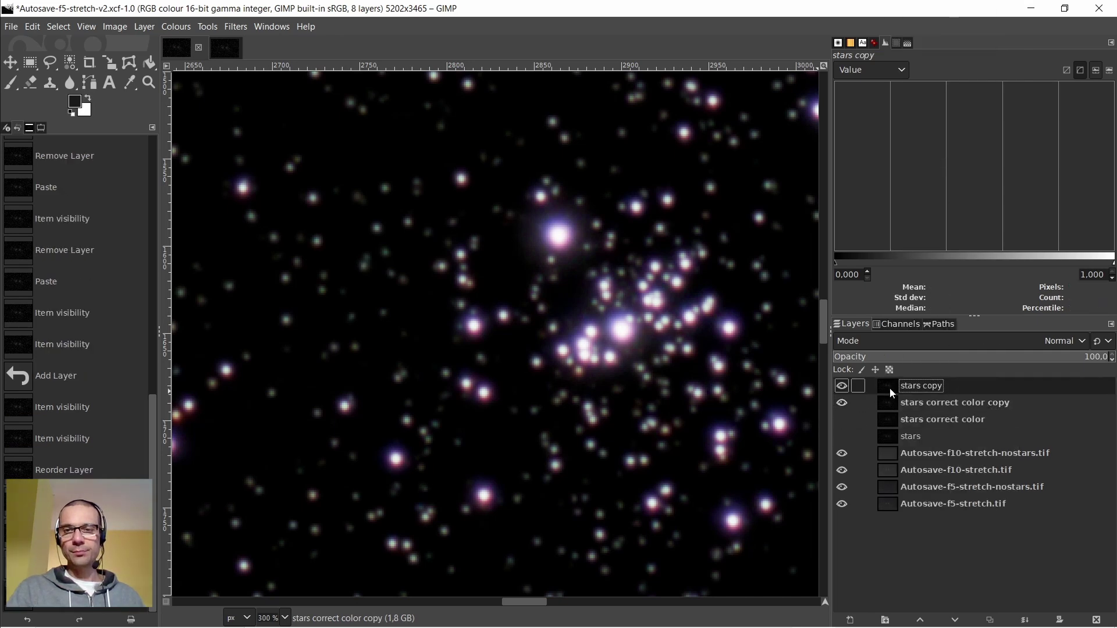
{"action": "left_click", "coordinate": [842, 387]}
{"action": "left_click", "coordinate": [842, 386]}
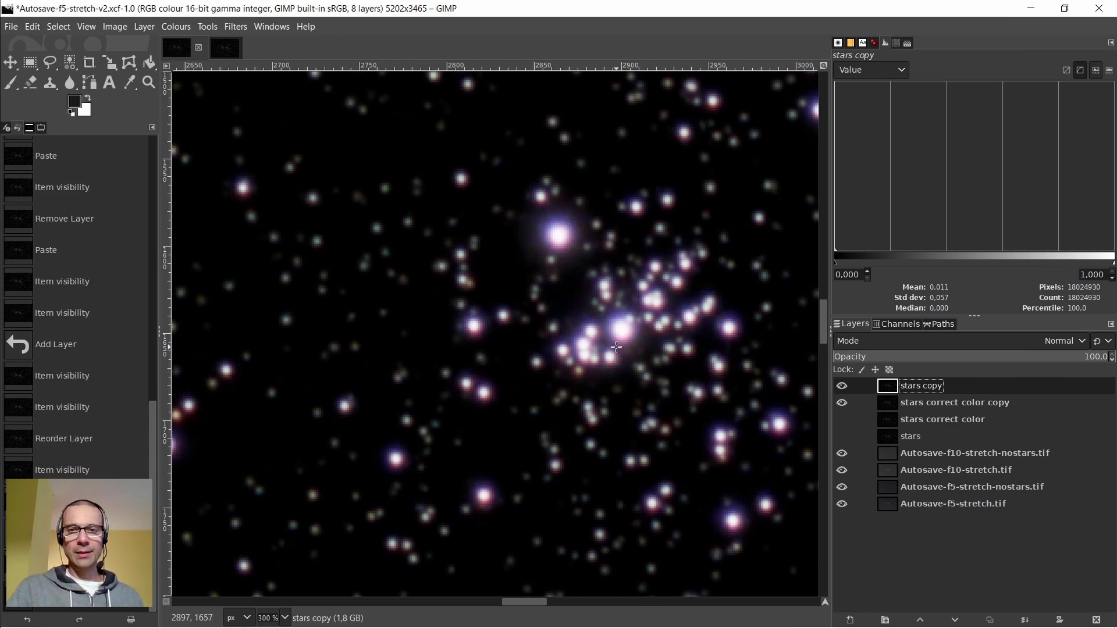
{"action": "left_click", "coordinate": [841, 386]}
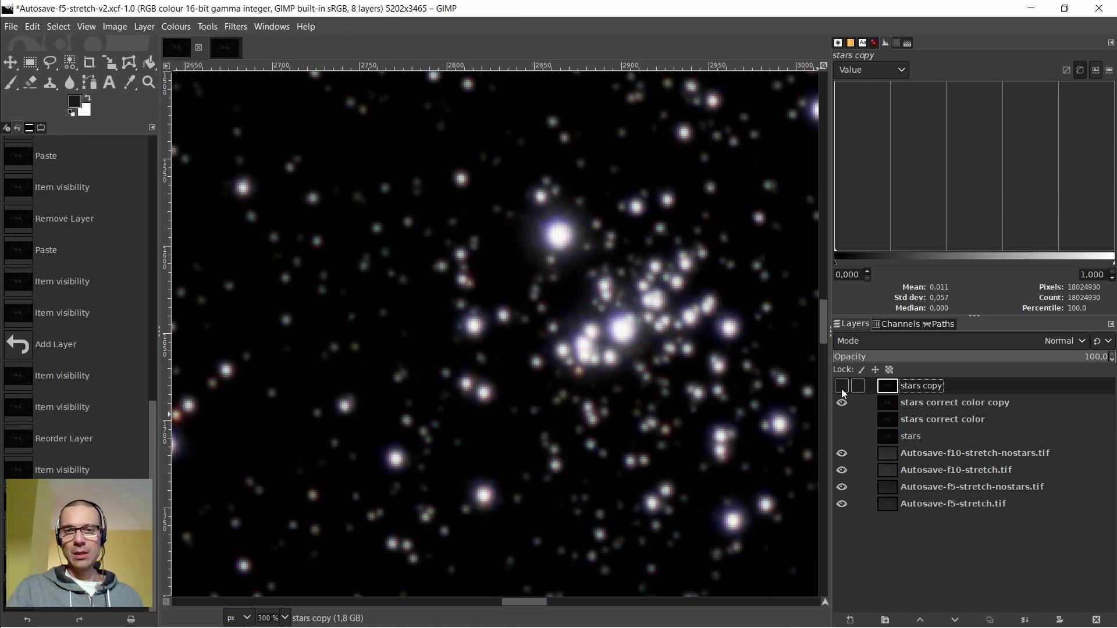
{"action": "left_click", "coordinate": [841, 387]}
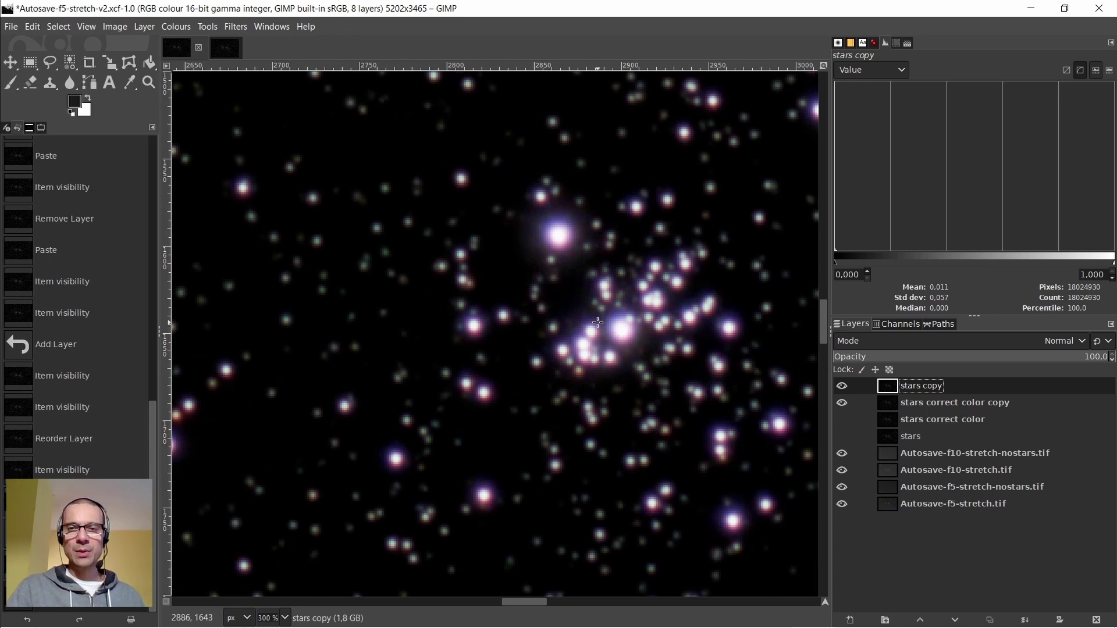
Hide stars copy and inspect the cluster's star shapes and colours in the stars correct color copy layer
{"action": "left_click", "coordinate": [888, 398]}
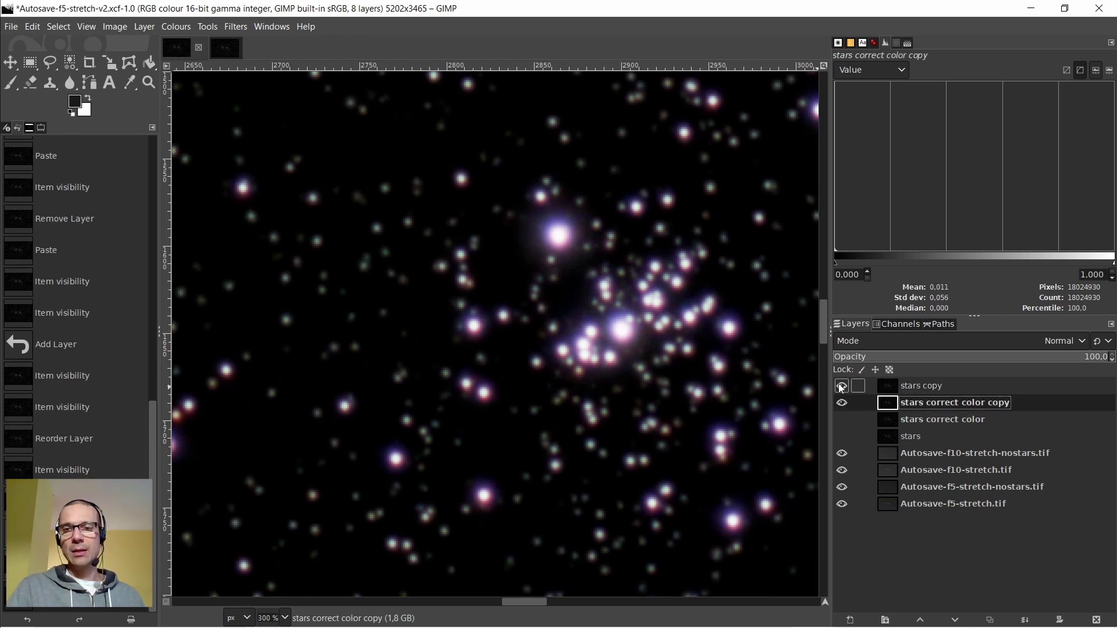
{"action": "left_click", "coordinate": [841, 386]}
{"action": "left_click", "coordinate": [842, 386]}
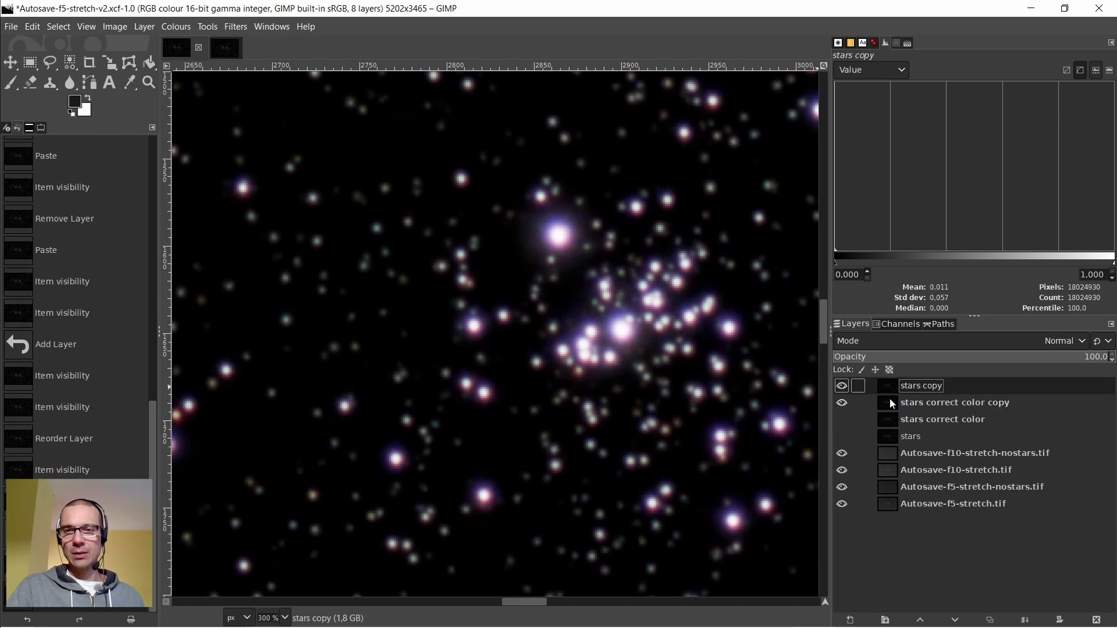
{"action": "left_click", "coordinate": [842, 386]}
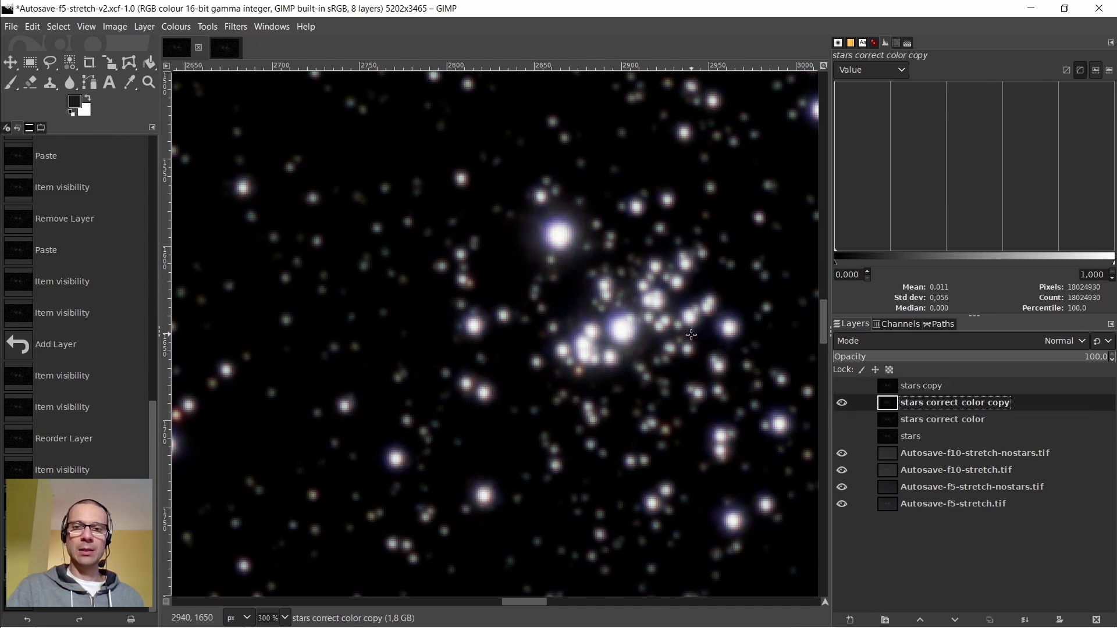
{"action": "scroll", "coordinate": [570, 346], "scroll_direction": "up", "scroll_amount": 1}
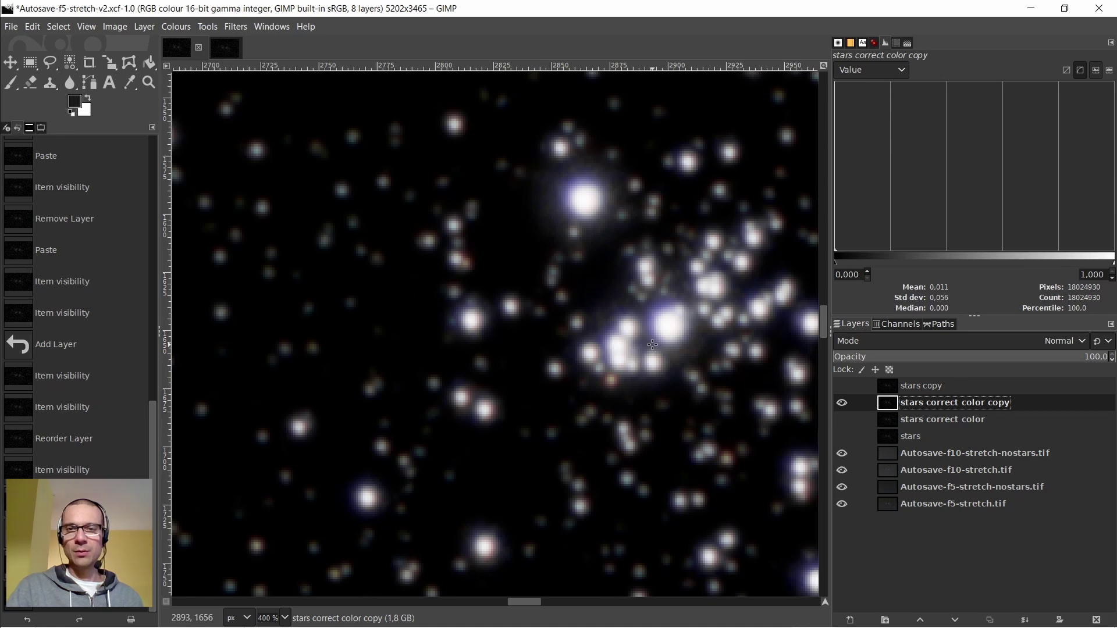
{"action": "scroll", "coordinate": [651, 344], "scroll_direction": "down", "scroll_amount": 3}
{"action": "scroll", "coordinate": [640, 361], "scroll_direction": "up", "scroll_amount": 3}
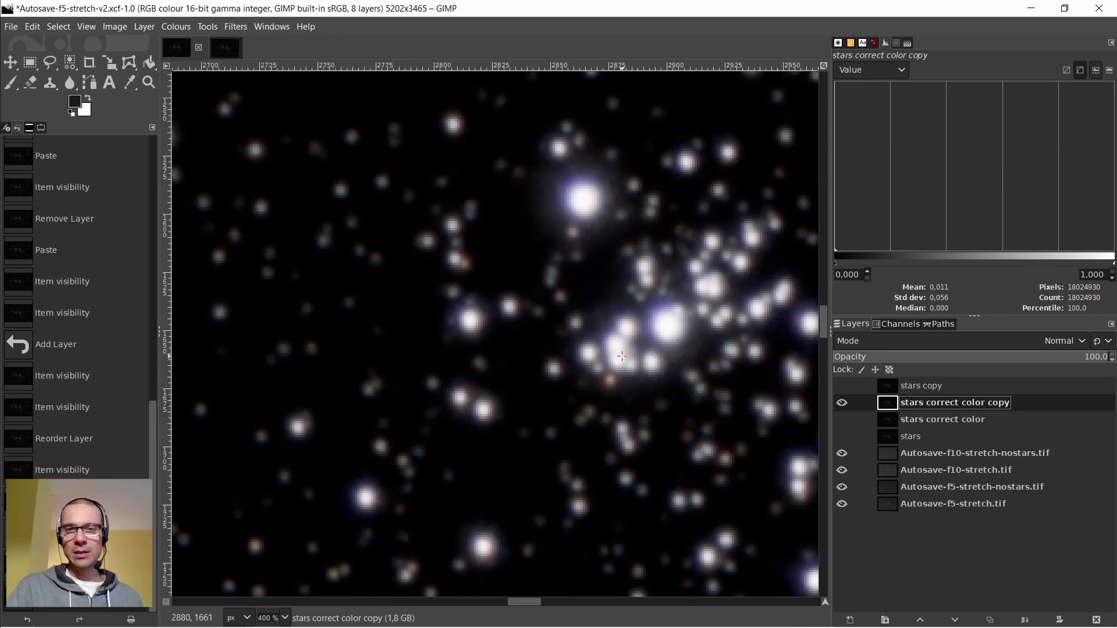
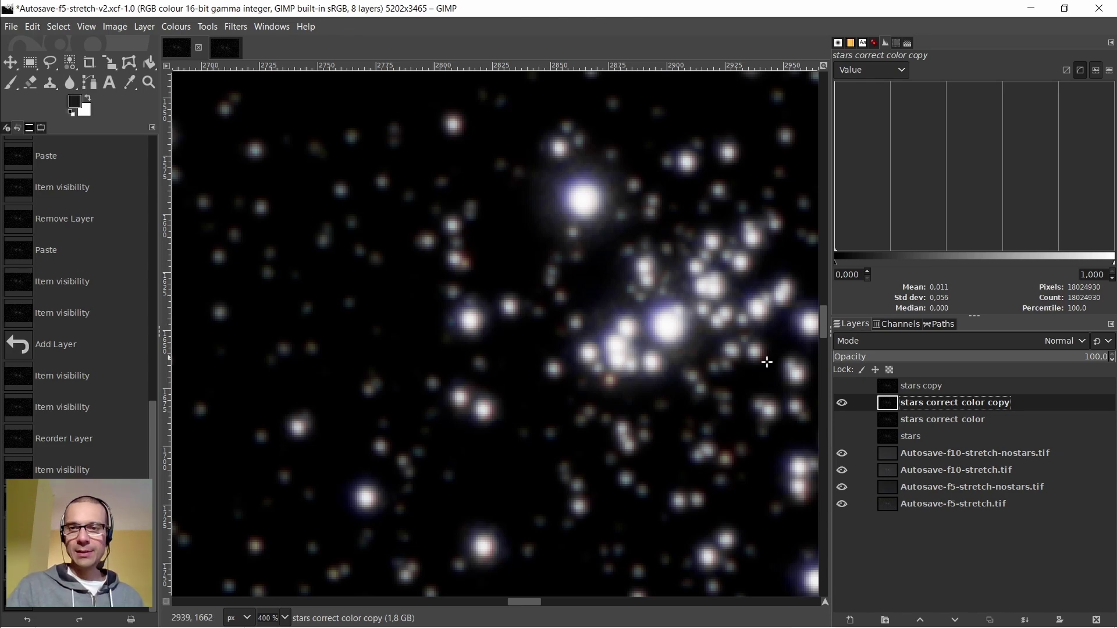
Show the stars copy layer and set its blend mode to Luminance
{"action": "left_click", "coordinate": [892, 389]}
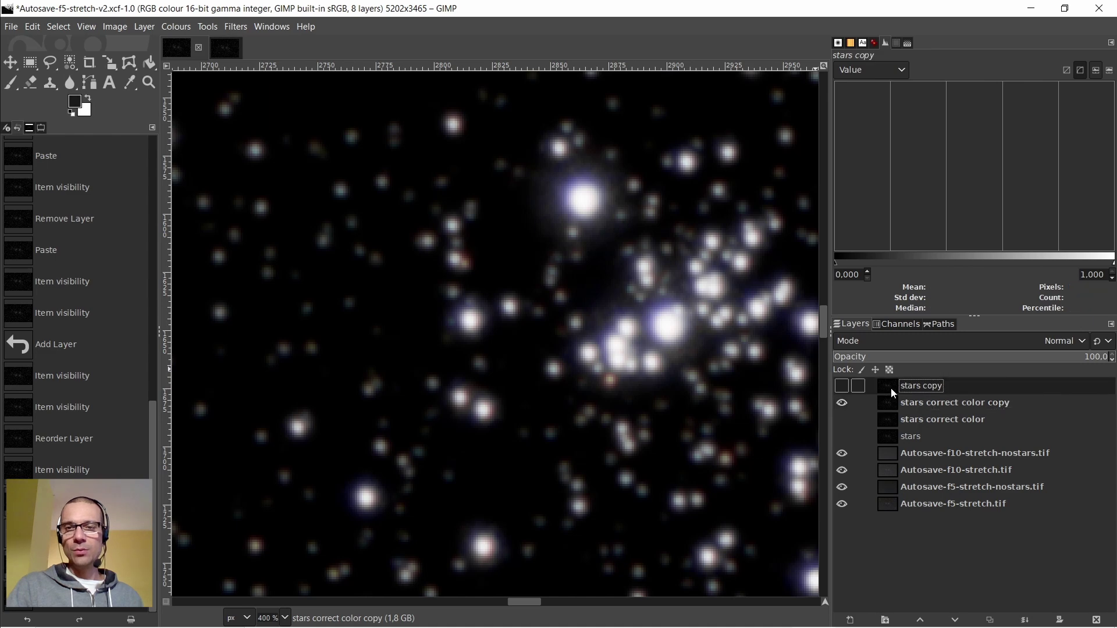
{"action": "left_click", "coordinate": [842, 386]}
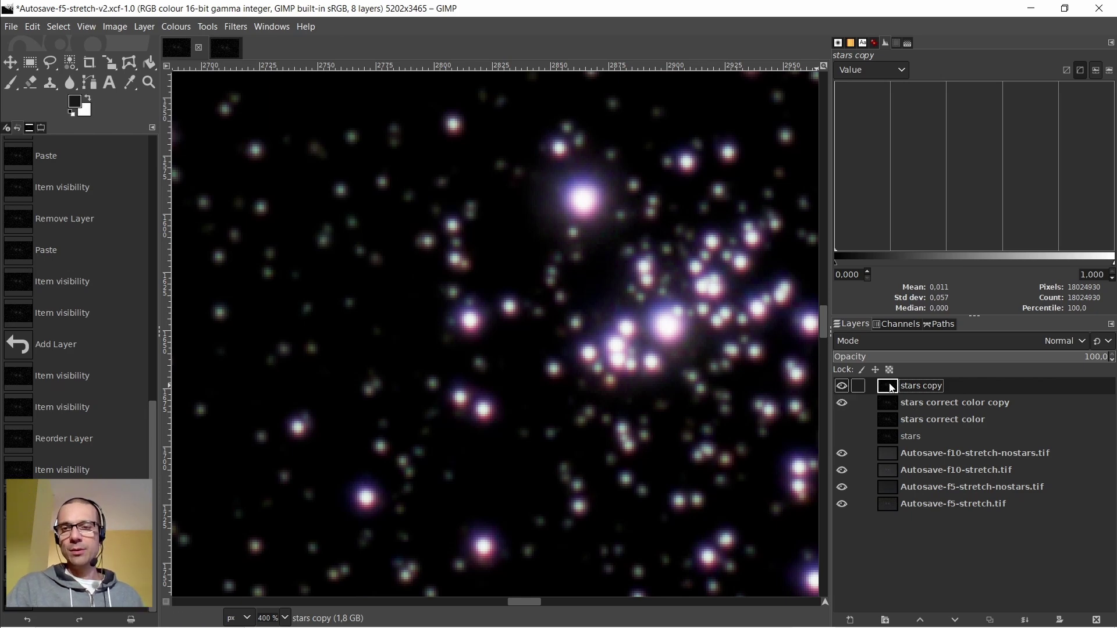
{"action": "left_click", "coordinate": [986, 342]}
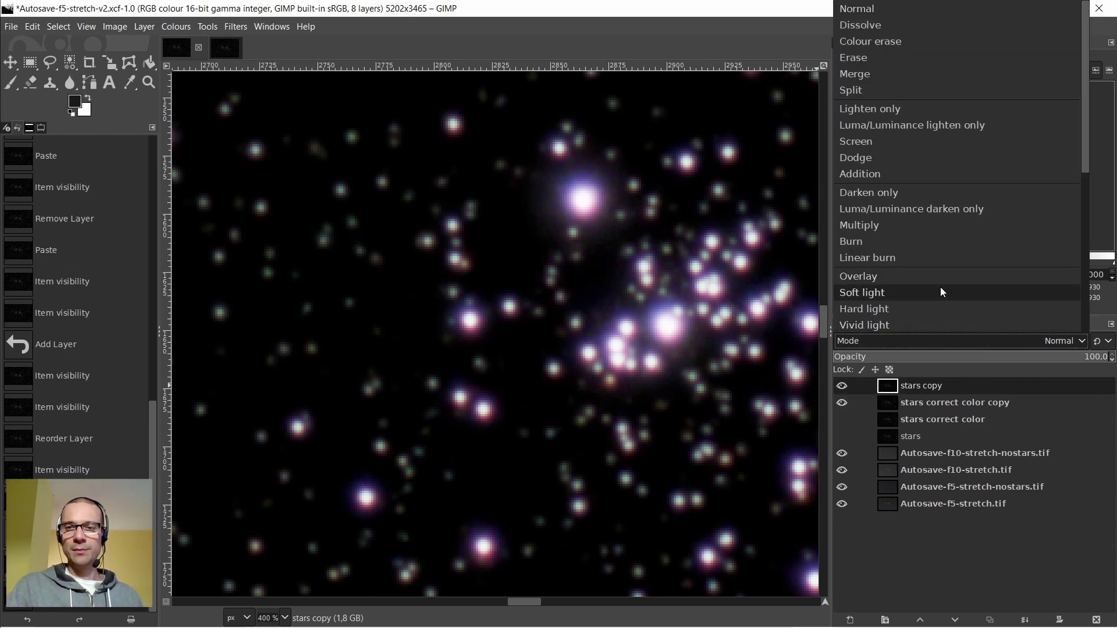
{"action": "scroll", "coordinate": [940, 288], "scroll_direction": "down", "scroll_amount": 5}
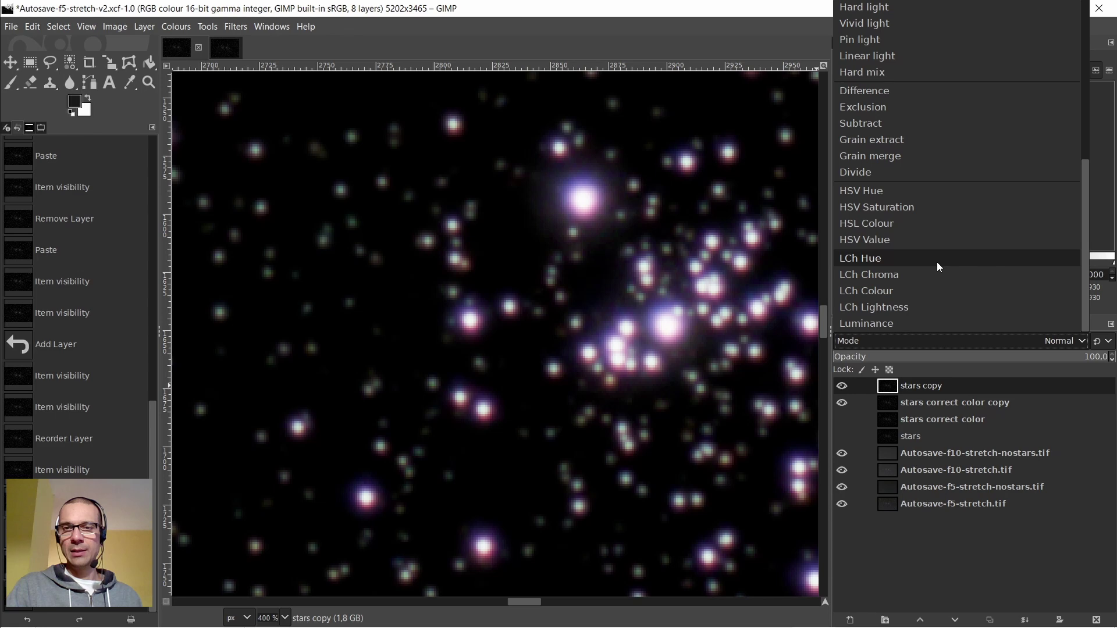
{"action": "left_click", "coordinate": [881, 325]}
{"action": "scroll", "coordinate": [653, 364], "scroll_direction": "down", "scroll_amount": 1}
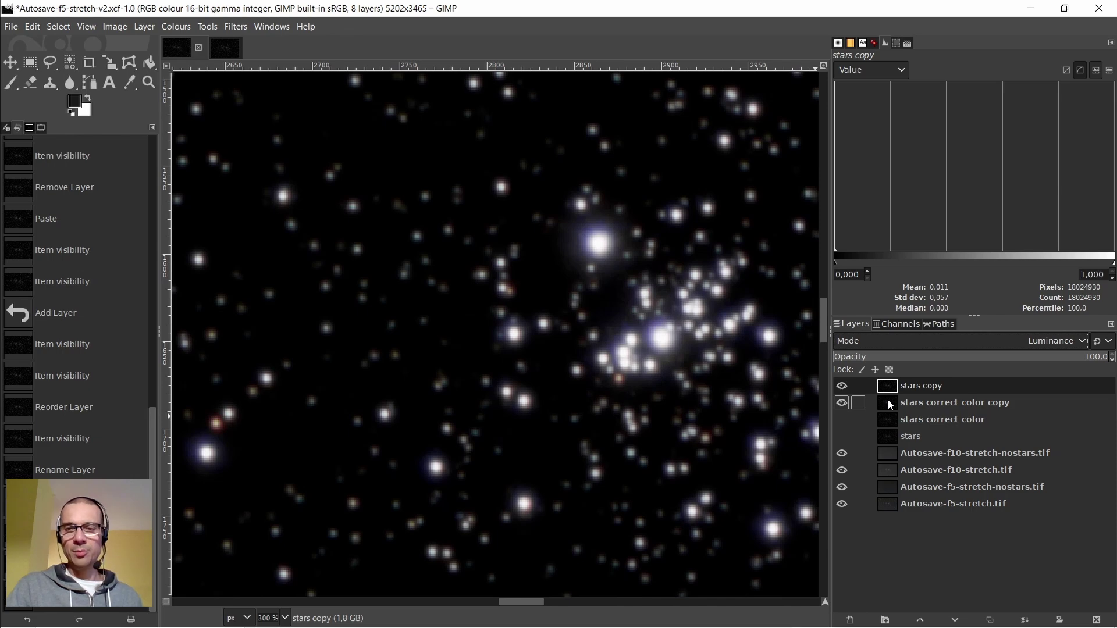
Create a new layer from the visible result and name it "stars OK"
{"action": "right_click", "coordinate": [882, 388]}
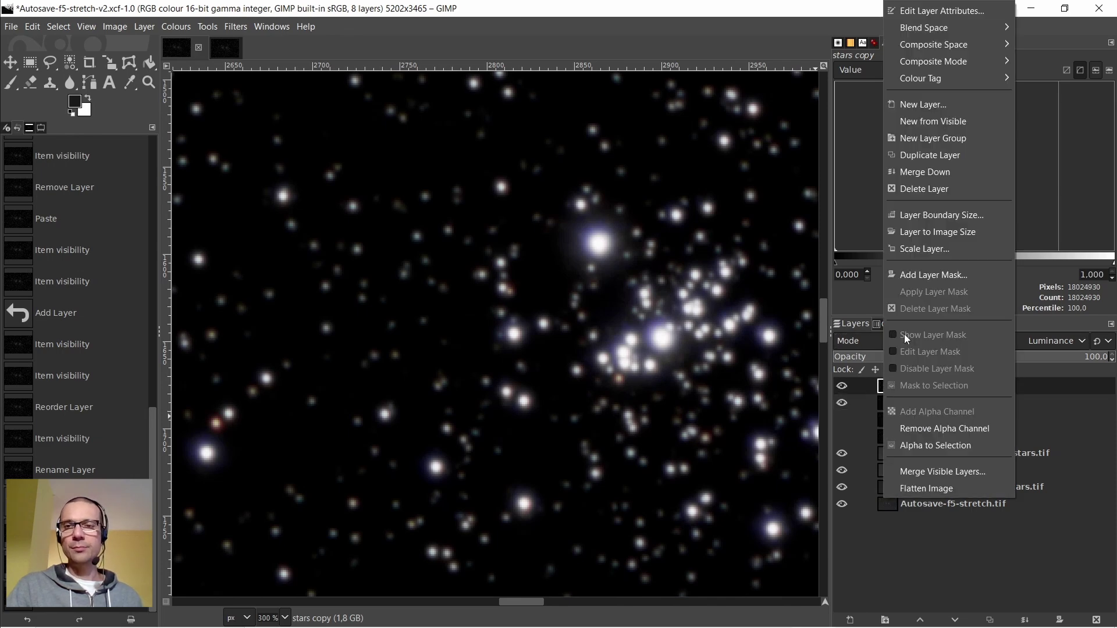
{"action": "left_click", "coordinate": [928, 121]}
{"action": "double_click", "coordinate": [914, 386]}
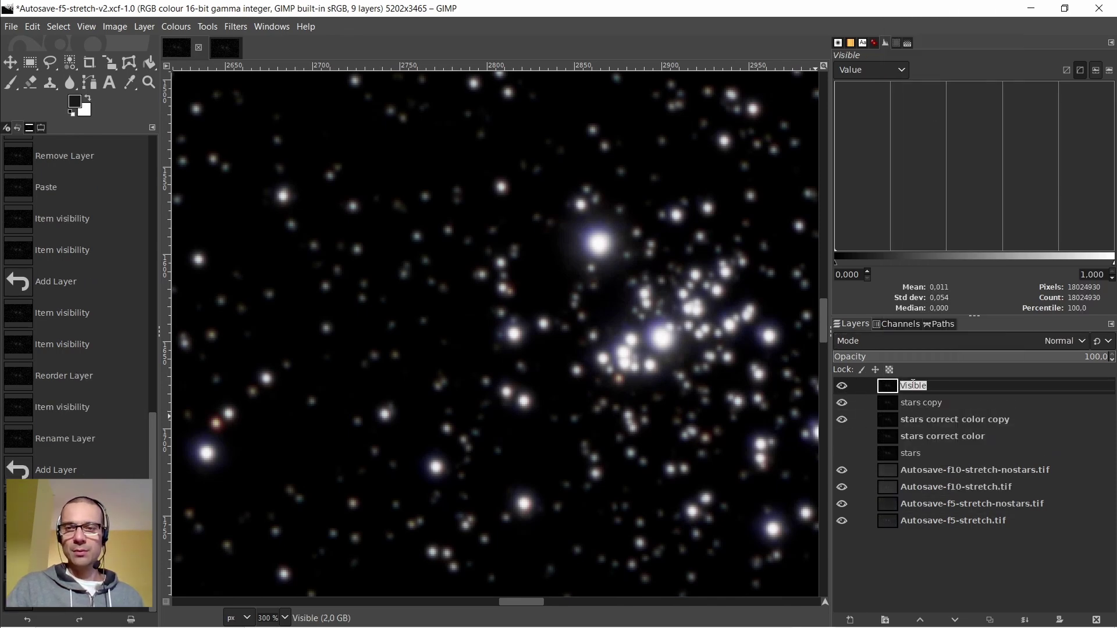
{"action": "type", "text": "stars OK"}
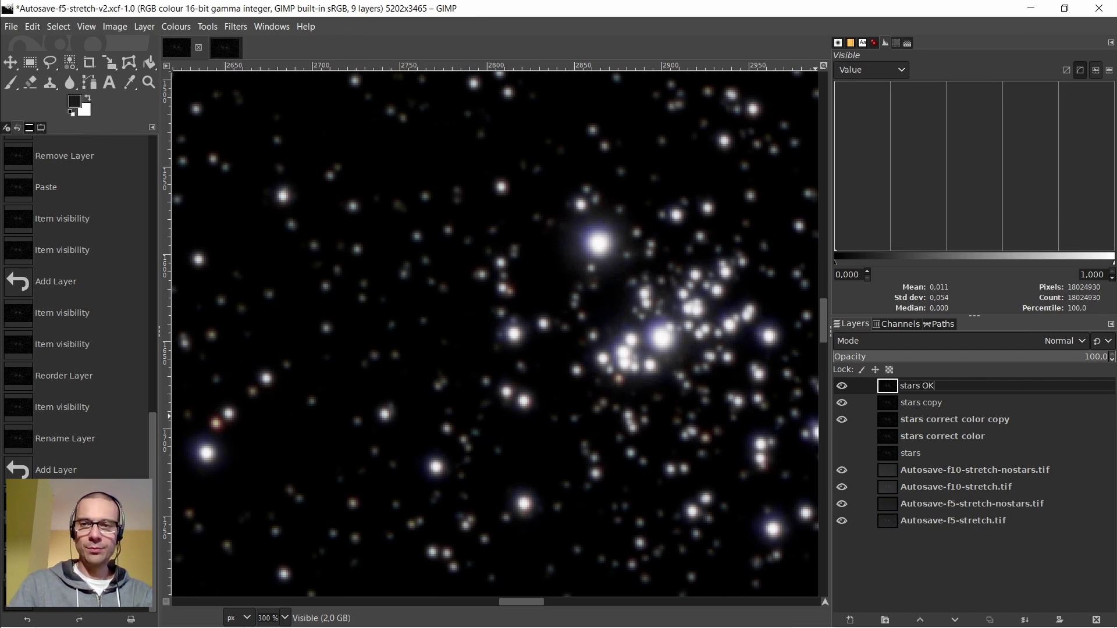
{"action": "key", "text": "Return"}
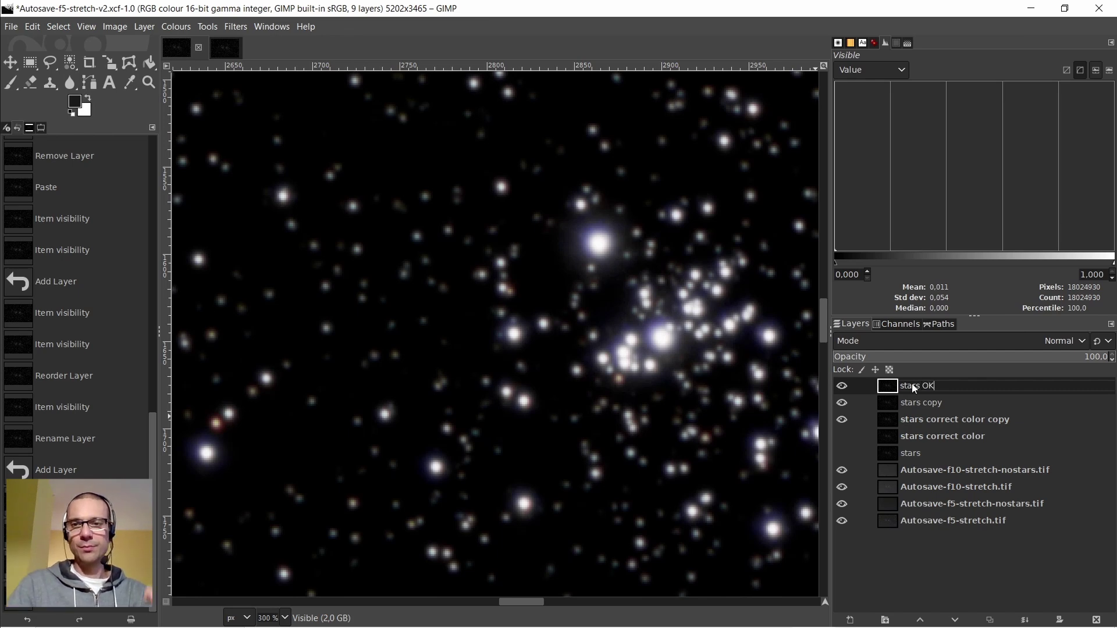
Set the stars copy layer's blend mode to Normal and hide both it and the stars correct color copy layer
{"action": "left_click", "coordinate": [896, 399]}
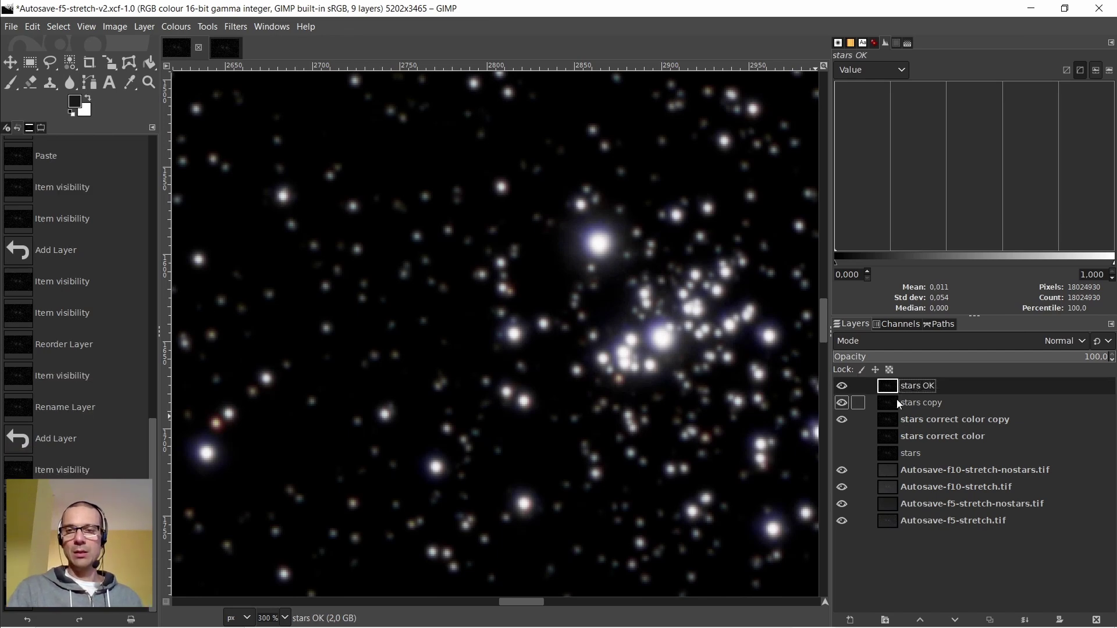
{"action": "left_click", "coordinate": [906, 342]}
{"action": "scroll", "coordinate": [921, 175], "scroll_direction": "up", "scroll_amount": 10}
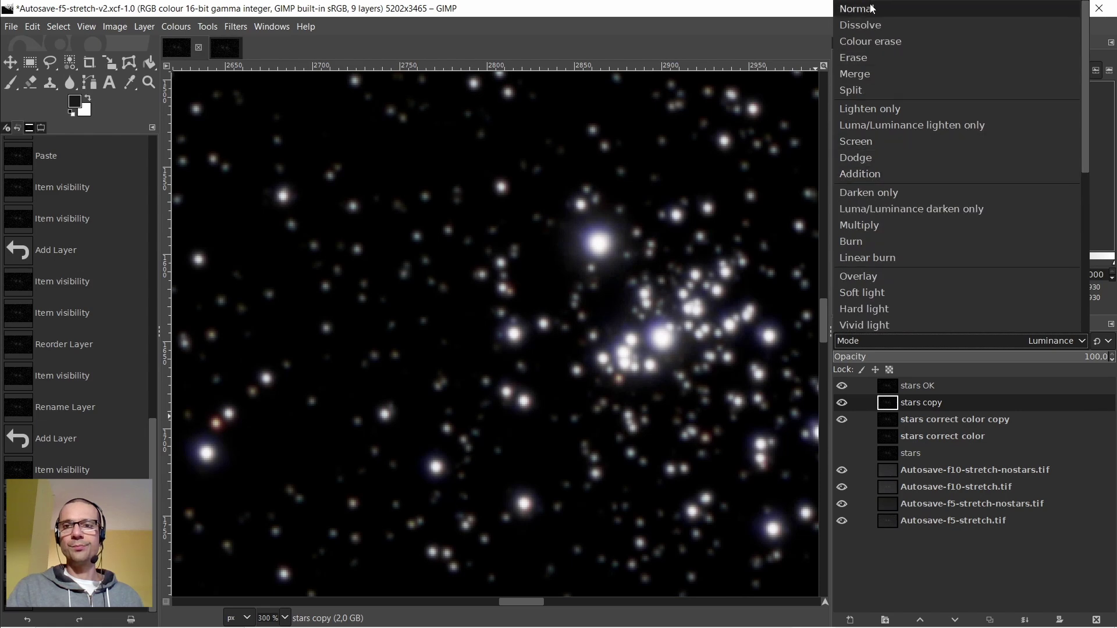
{"action": "left_click", "coordinate": [872, 11]}
{"action": "left_click", "coordinate": [842, 404]}
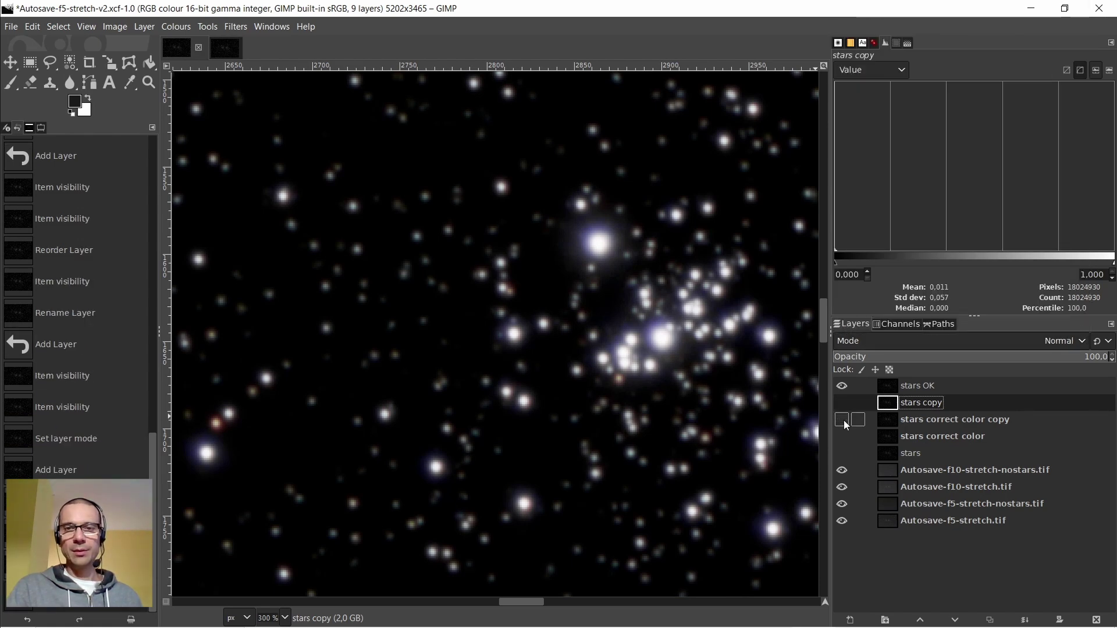
{"action": "left_click", "coordinate": [843, 420]}
Compare the stars OK layer with stars correct color copy by switching visibility, finishing with only stars OK shown among the star layers
{"action": "left_click", "coordinate": [888, 387]}
{"action": "left_click", "coordinate": [842, 386]}
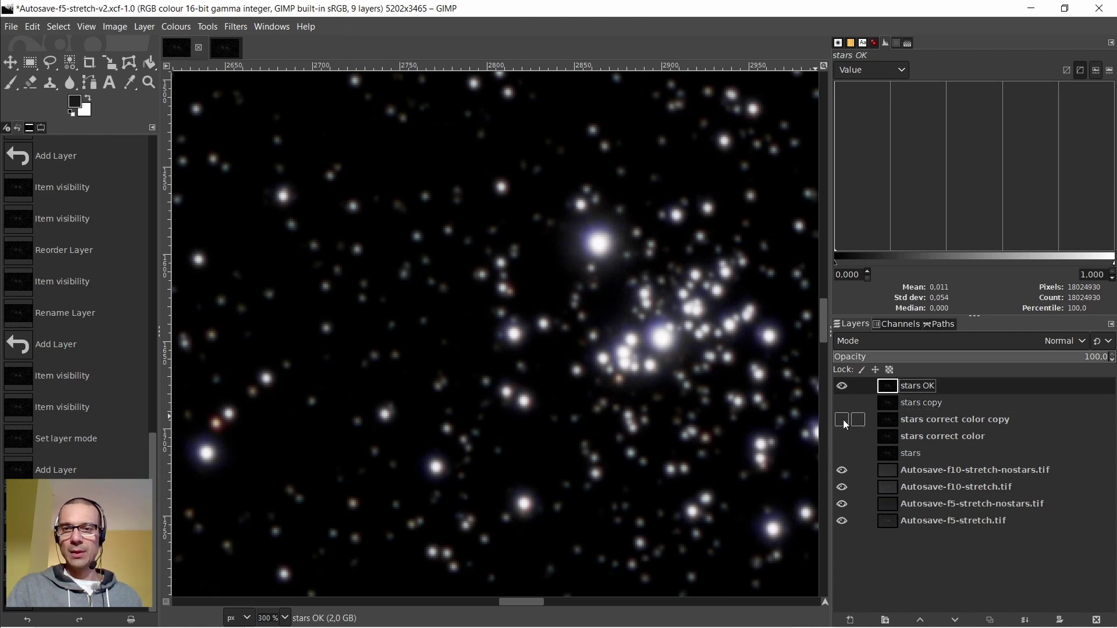
{"action": "left_click", "coordinate": [842, 387]}
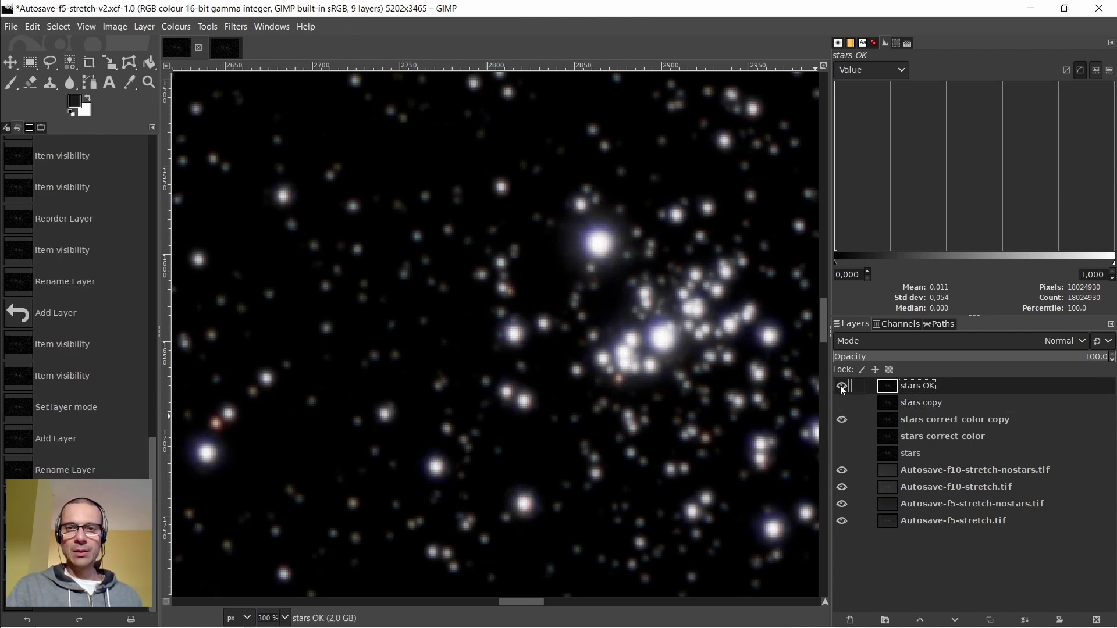
{"action": "left_click", "coordinate": [841, 385]}
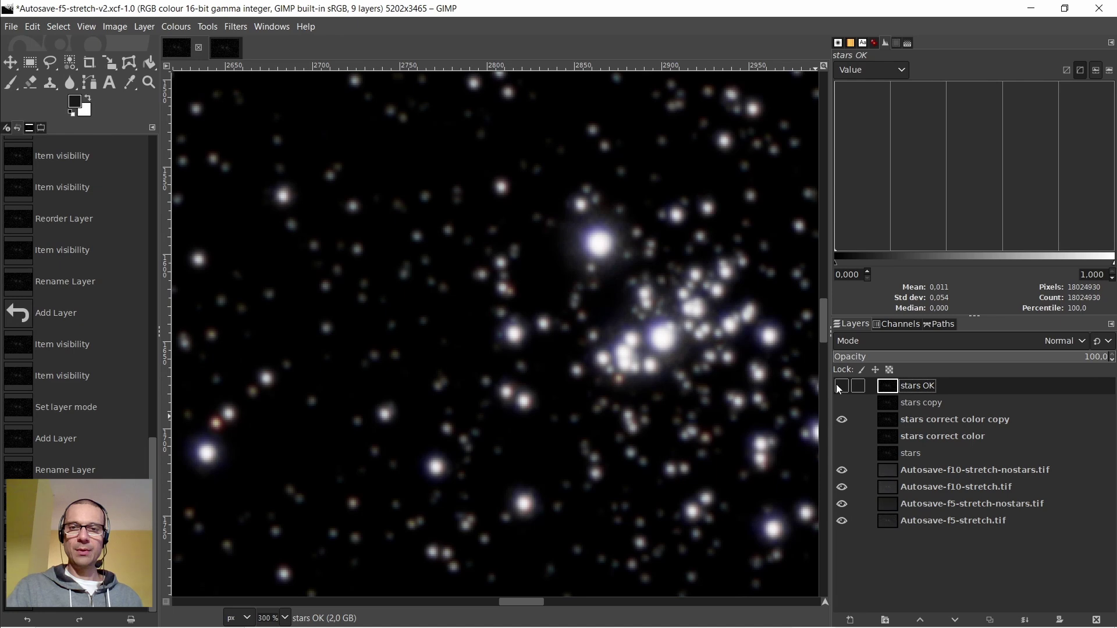
{"action": "left_click", "coordinate": [896, 420]}
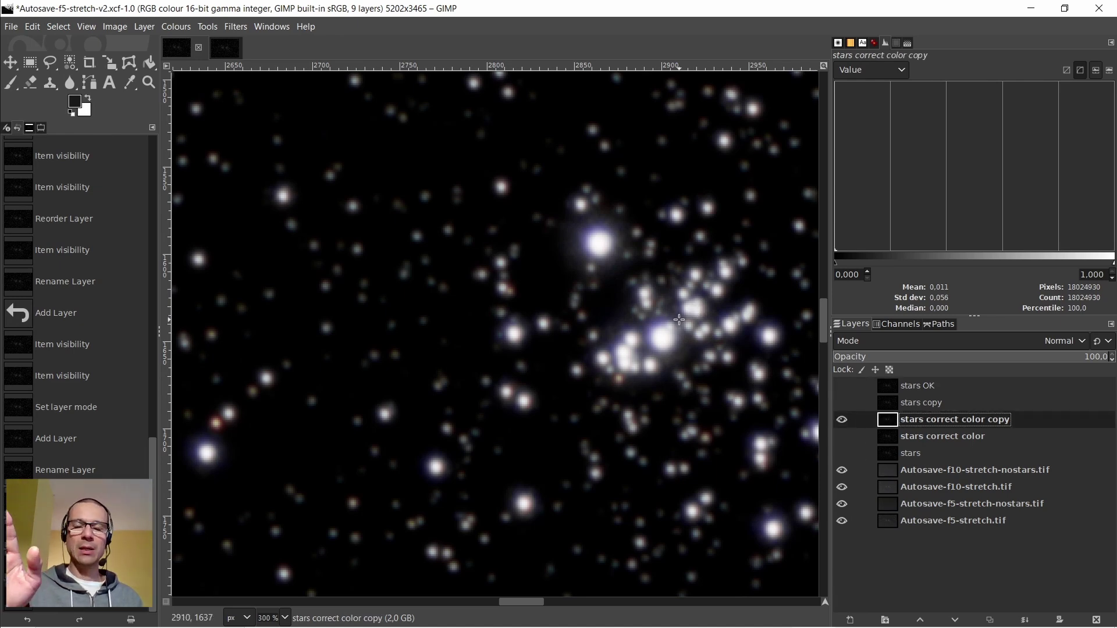
{"action": "left_click", "coordinate": [892, 386]}
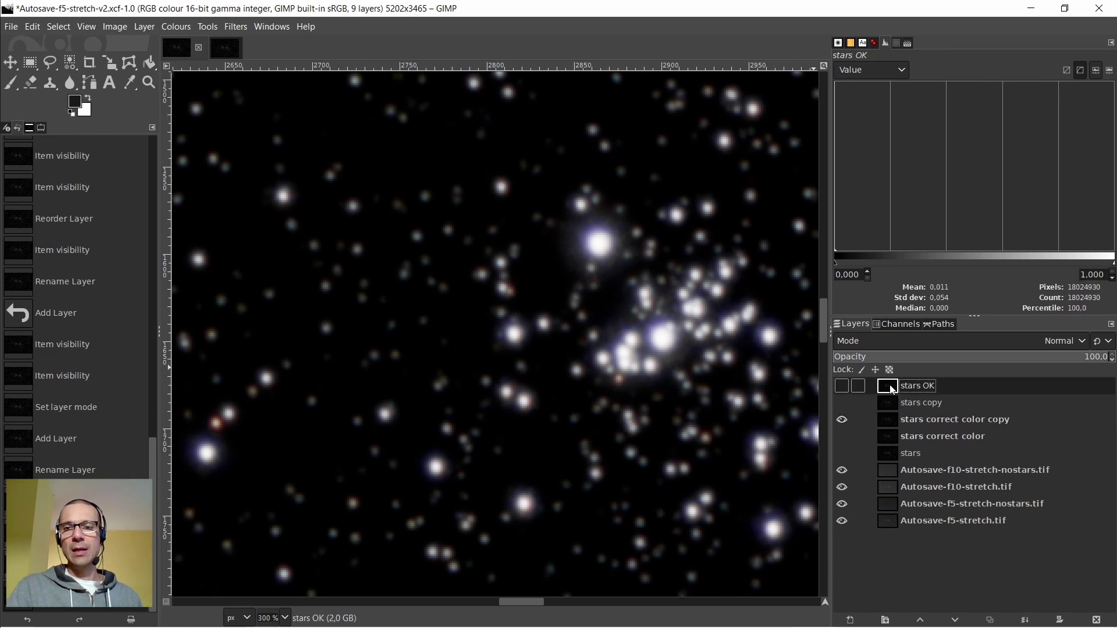
{"action": "left_click", "coordinate": [842, 389]}
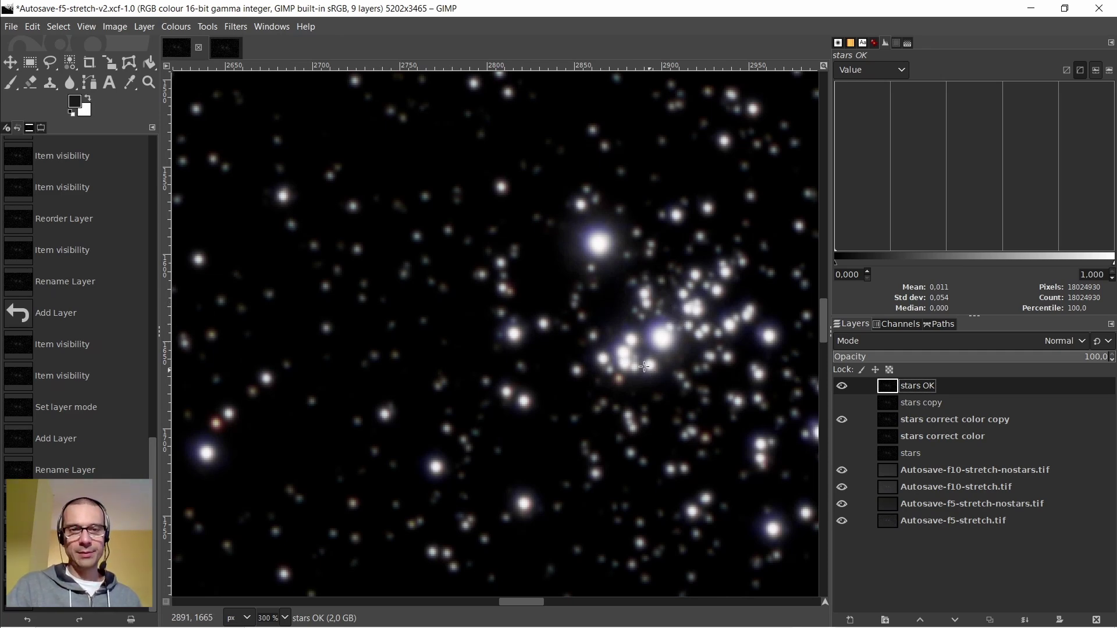
{"action": "left_click", "coordinate": [842, 419]}
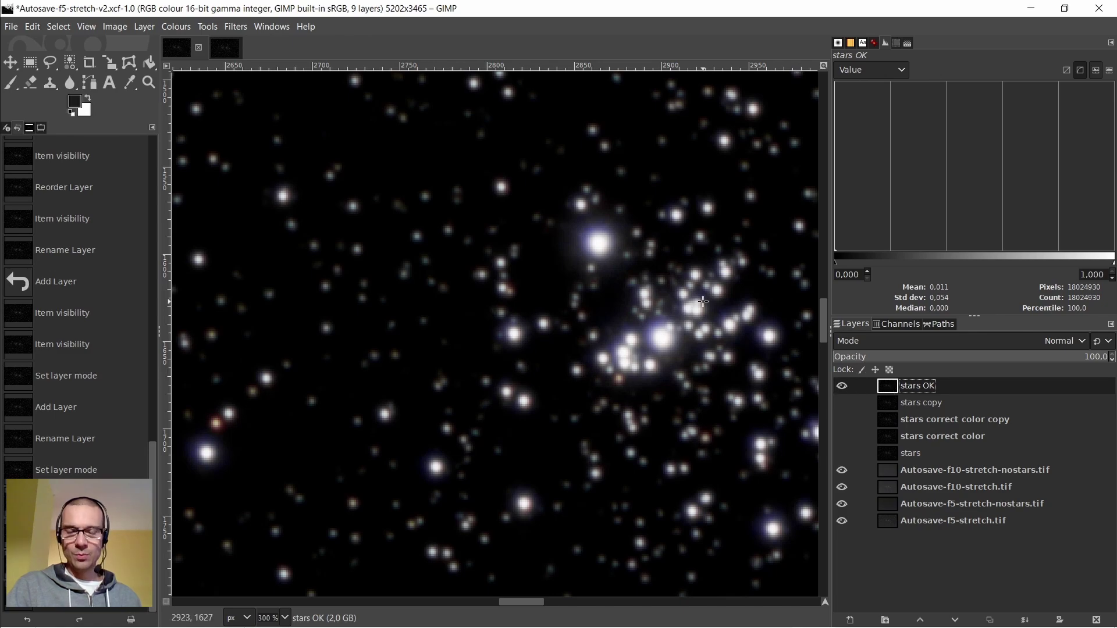
Inspect the star shapes and colours of the stars OK layer around the cluster and the red stars at several magnifications
{"action": "scroll", "coordinate": [703, 300], "scroll_direction": "down", "scroll_amount": 3}
{"action": "scroll", "coordinate": [696, 313], "scroll_direction": "up", "scroll_amount": 2}
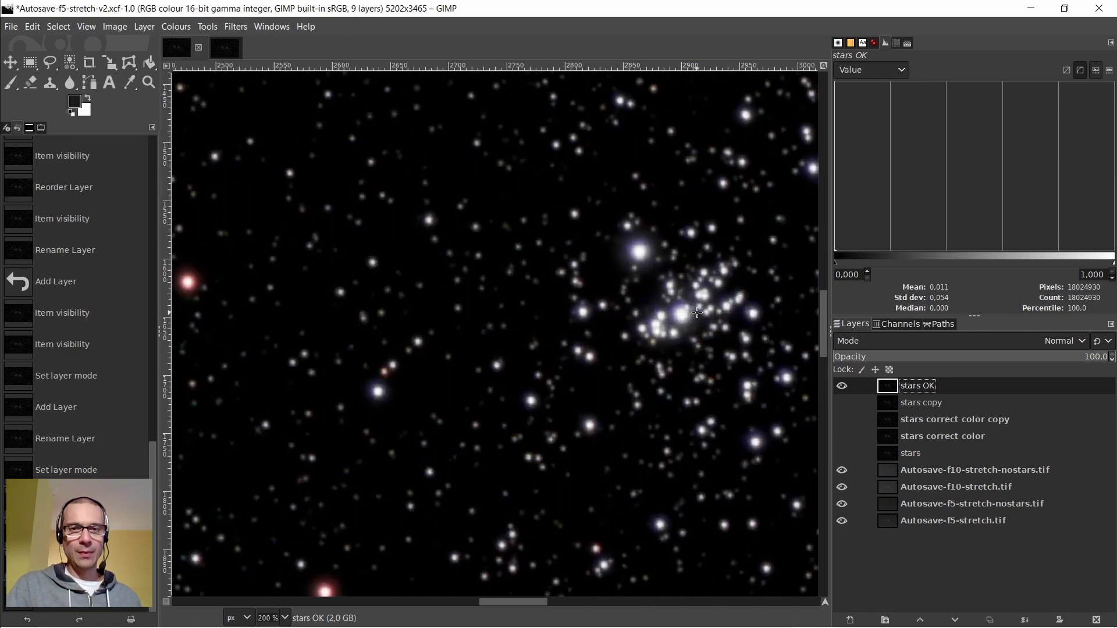
{"action": "scroll", "coordinate": [698, 313], "scroll_direction": "down", "scroll_amount": 1}
{"action": "scroll", "coordinate": [309, 295], "scroll_direction": "up", "scroll_amount": 3}
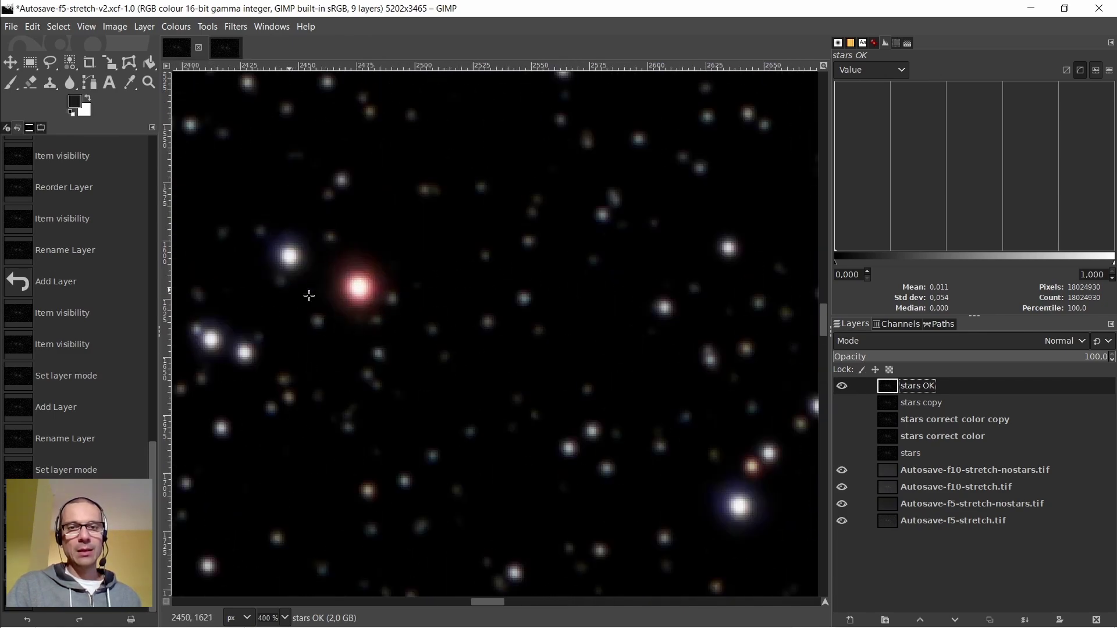
{"action": "scroll", "coordinate": [330, 307], "scroll_direction": "down", "scroll_amount": 3}
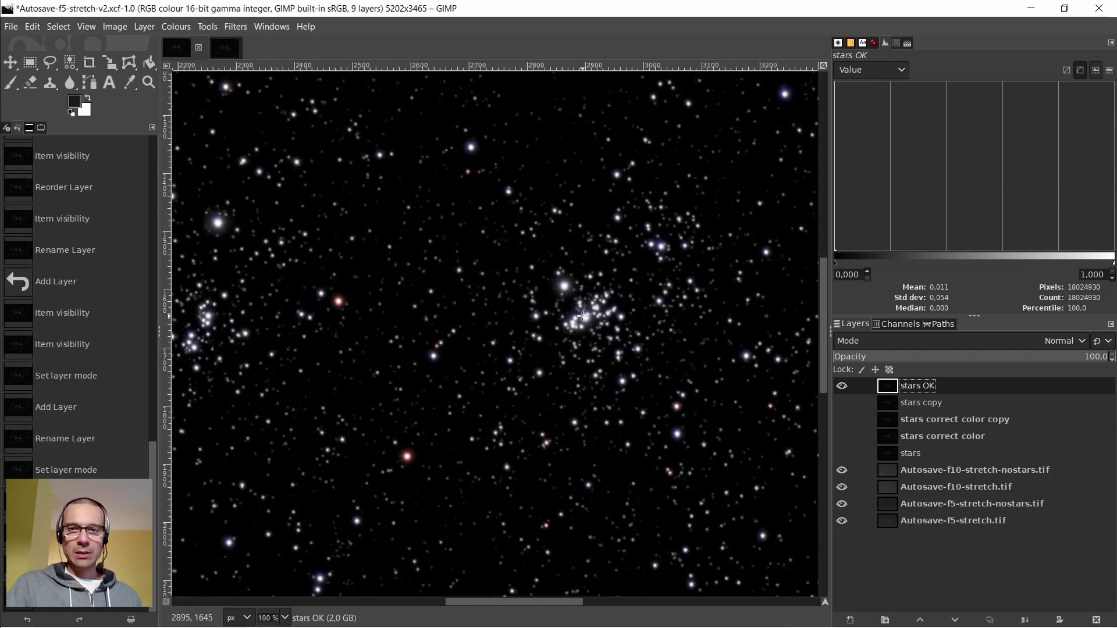
{"action": "scroll", "coordinate": [582, 316], "scroll_direction": "up", "scroll_amount": 3}
{"action": "scroll", "coordinate": [582, 316], "scroll_direction": "down", "scroll_amount": 1}
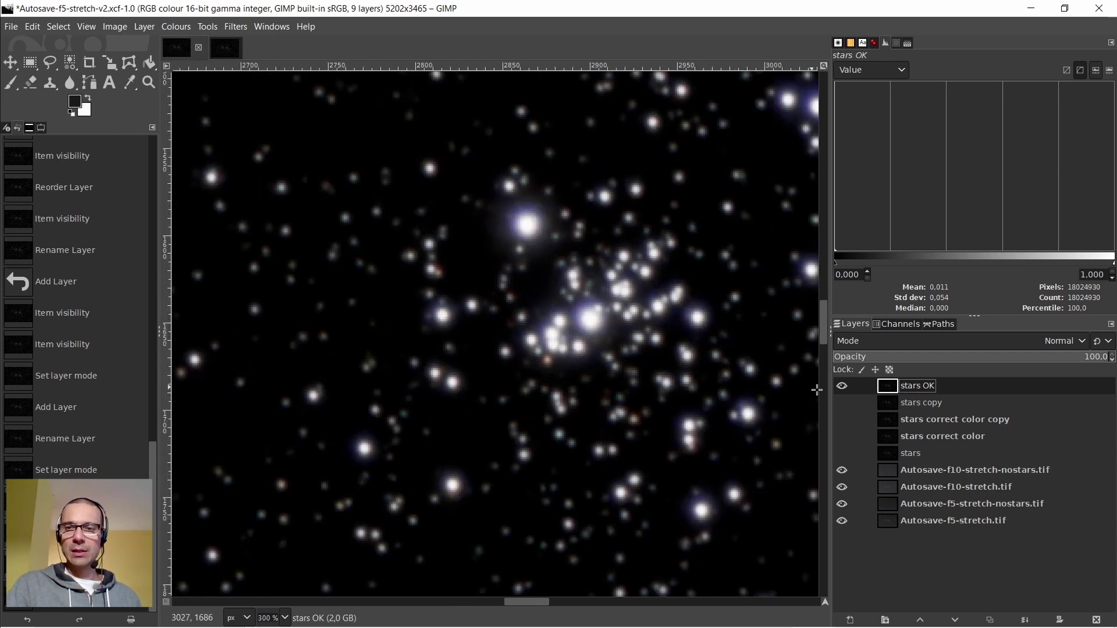
Duplicate the stars OK layer and hide the original
{"action": "right_click", "coordinate": [885, 388]}
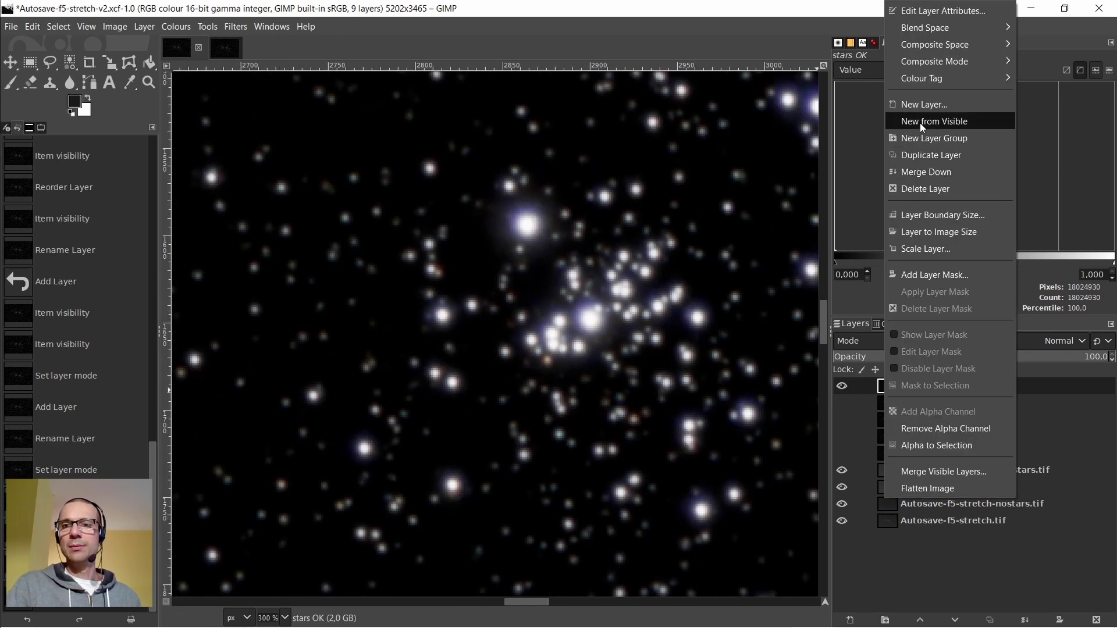
{"action": "left_click", "coordinate": [920, 155]}
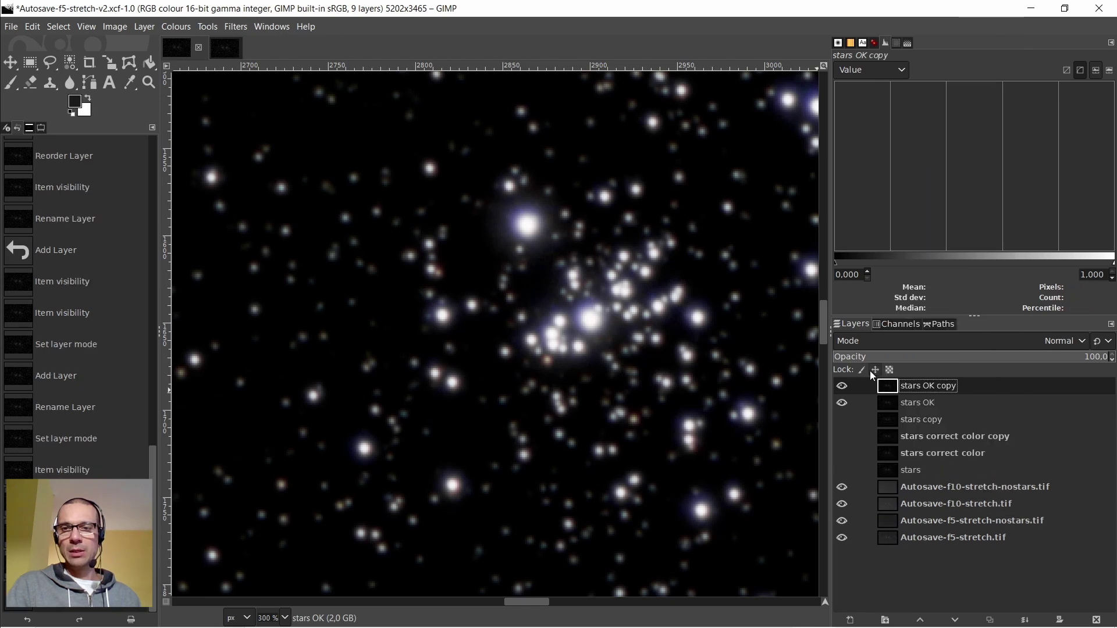
{"action": "left_click", "coordinate": [841, 403]}
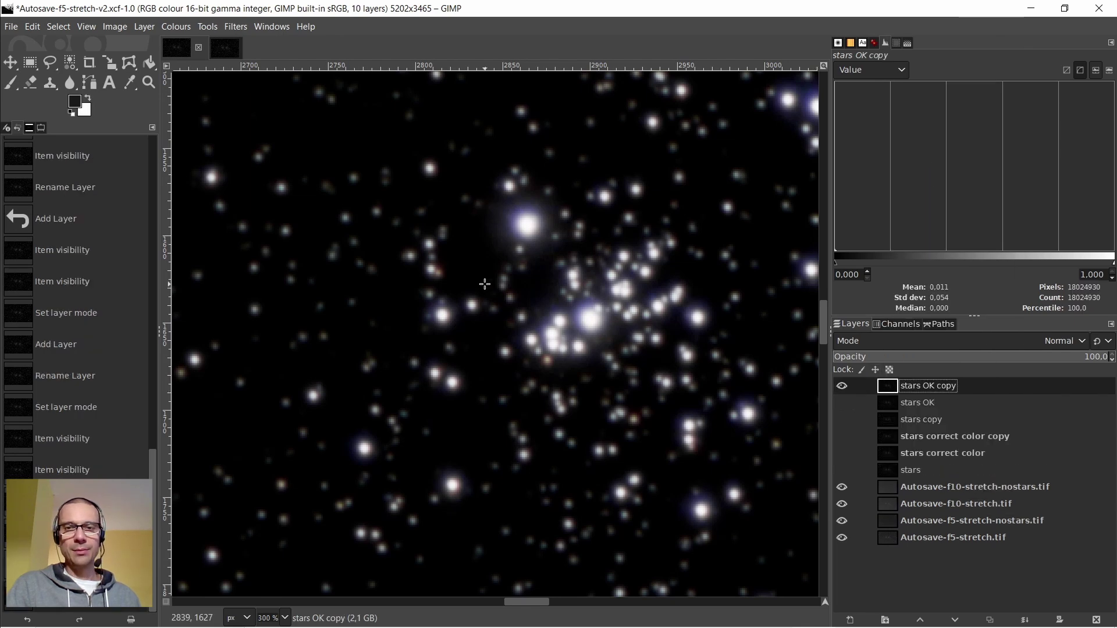
Select the bright star cores by colour, sampling the large star above the cluster and widening the threshold
{"action": "left_click", "coordinate": [69, 63]}
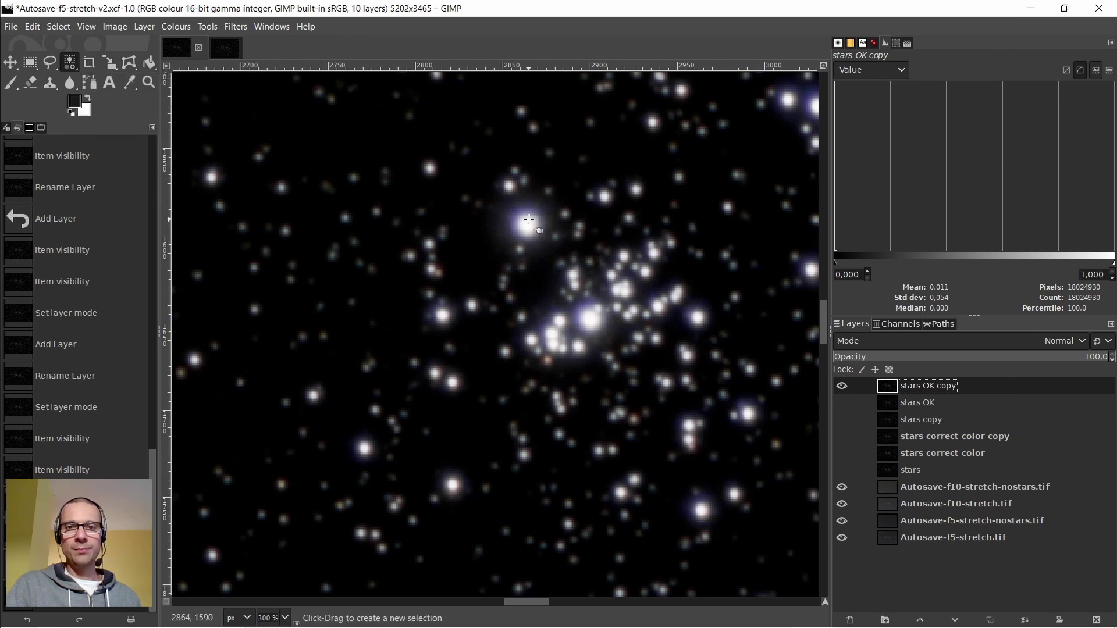
{"action": "left_click_drag", "start_coordinate": [524, 222], "coordinate": [679, 221]}
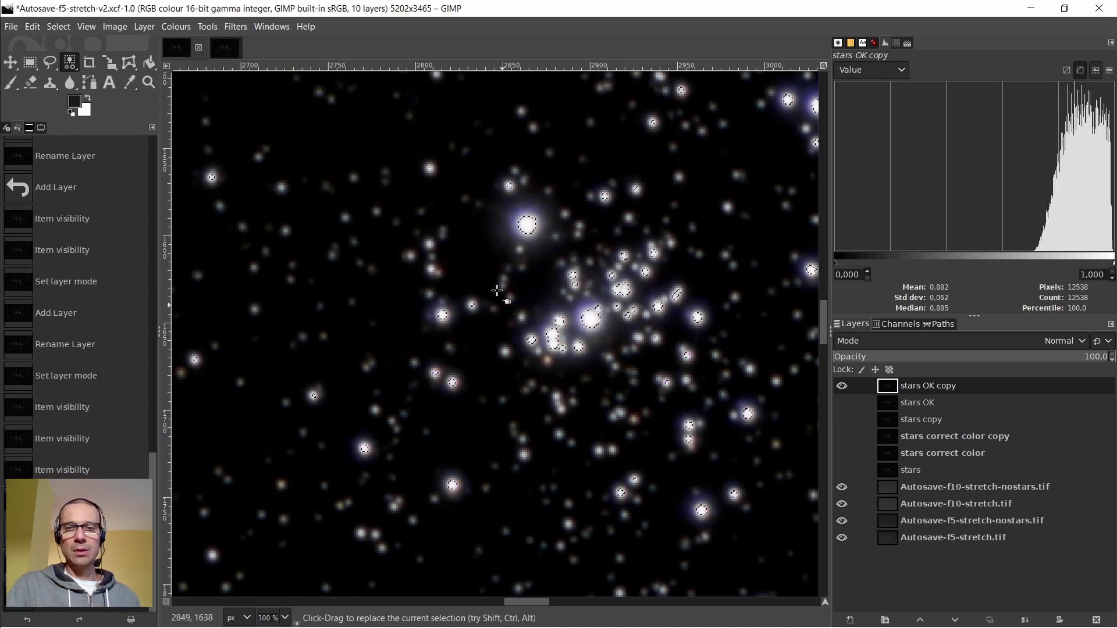
{"action": "left_click", "coordinate": [59, 27]}
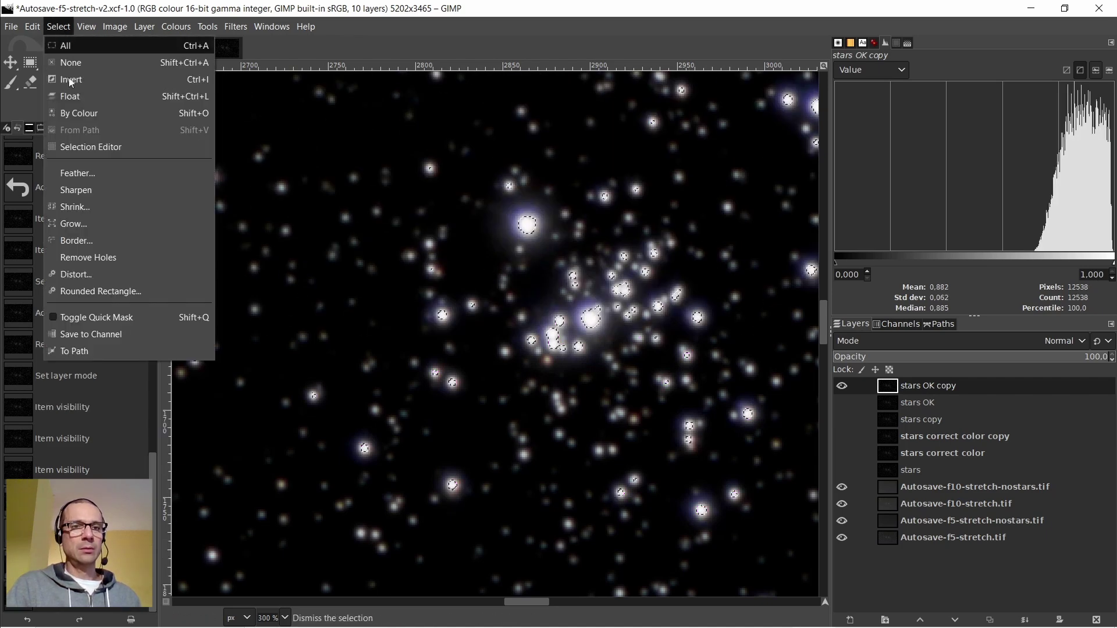
{"action": "left_click", "coordinate": [96, 223]}
{"action": "left_click", "coordinate": [105, 274]}
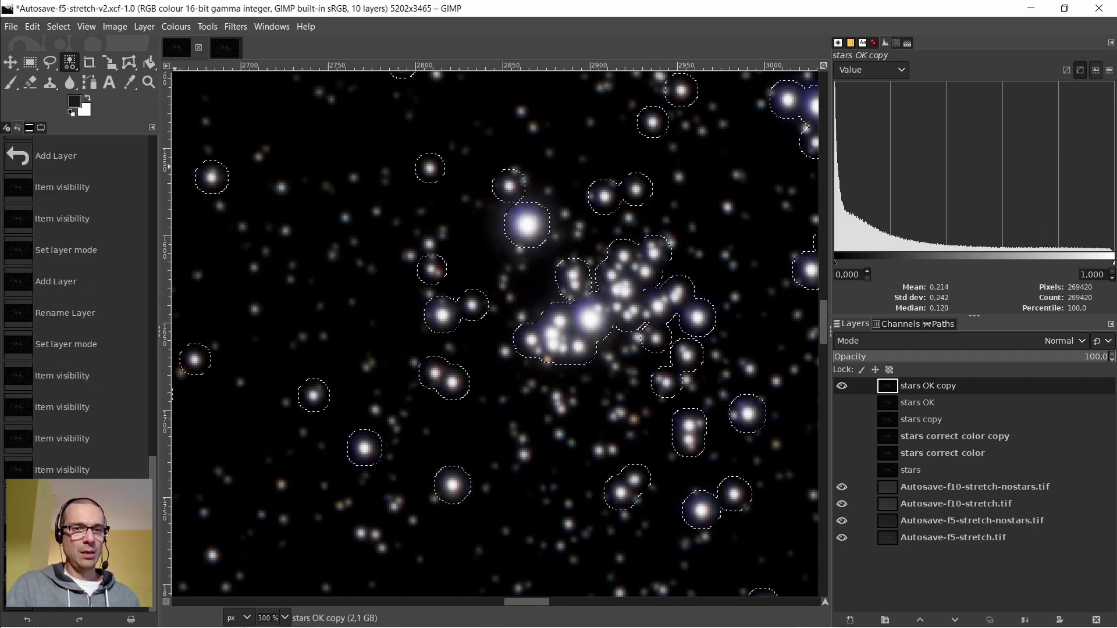
{"action": "left_click", "coordinate": [27, 619]}
Grow the star core selection by 10 px and feather it by 8 px
{"action": "left_click", "coordinate": [63, 29]}
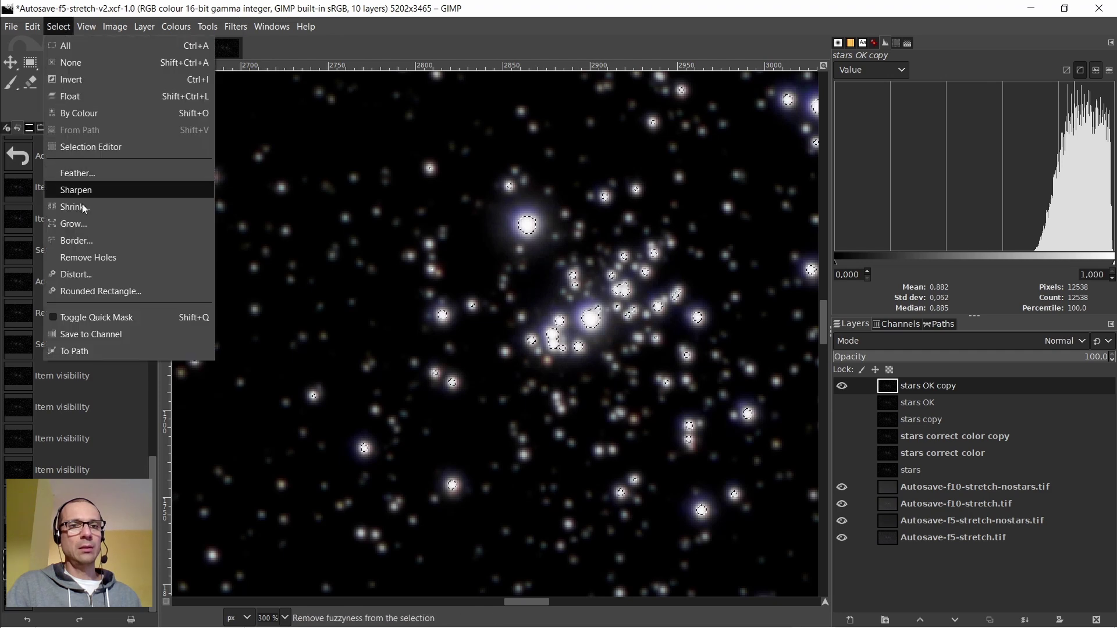
{"action": "left_click", "coordinate": [82, 223]}
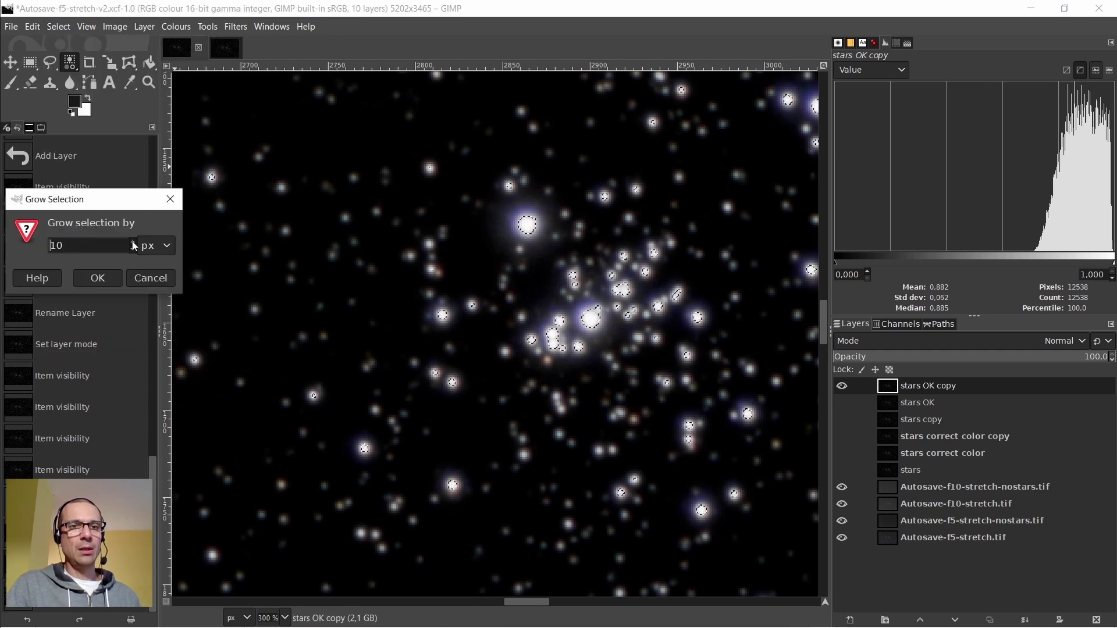
{"action": "left_click", "coordinate": [98, 278]}
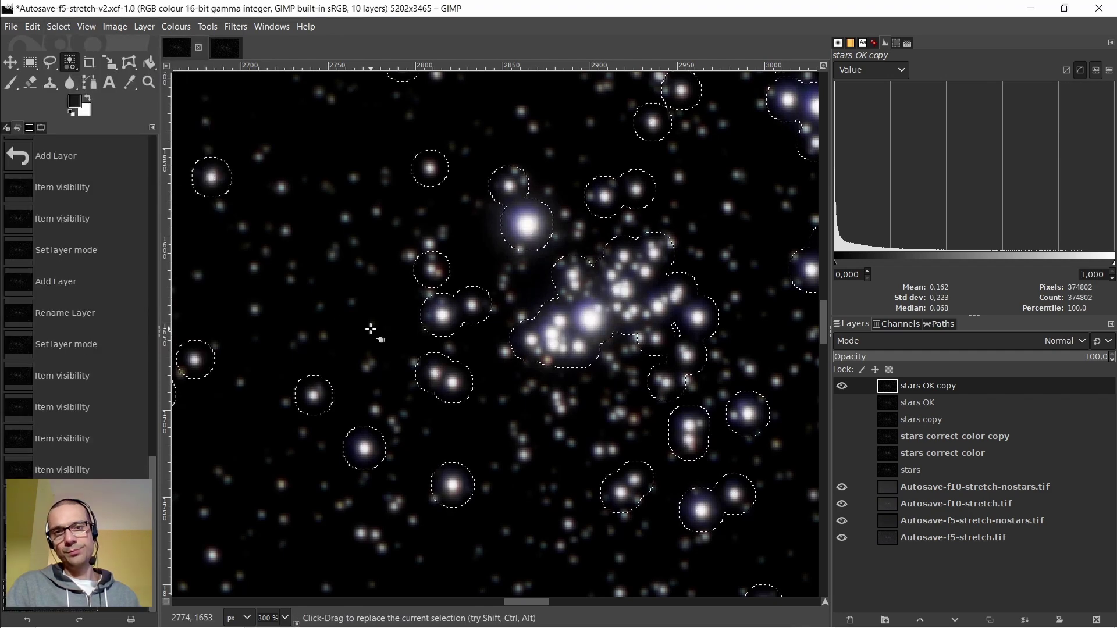
{"action": "left_click", "coordinate": [56, 27]}
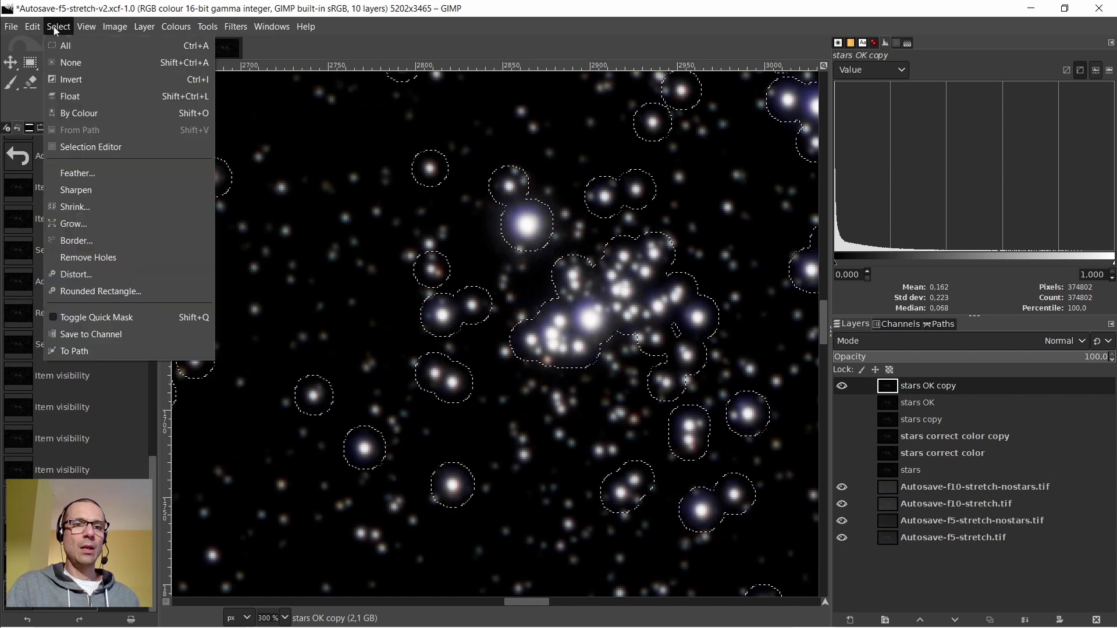
{"action": "left_click", "coordinate": [77, 173]}
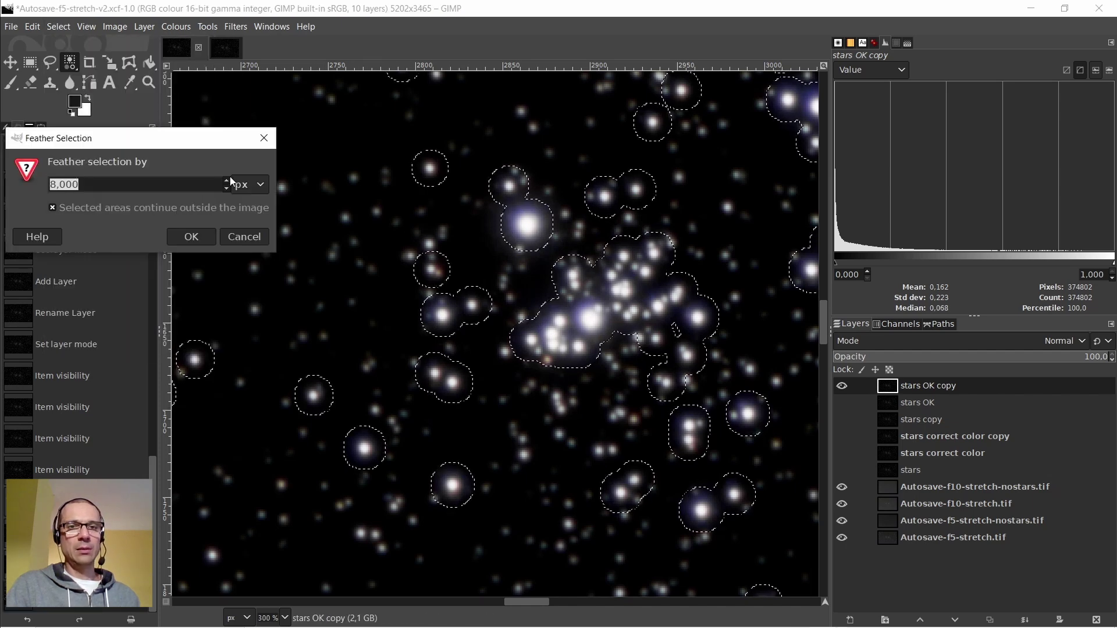
{"action": "left_click", "coordinate": [192, 237]}
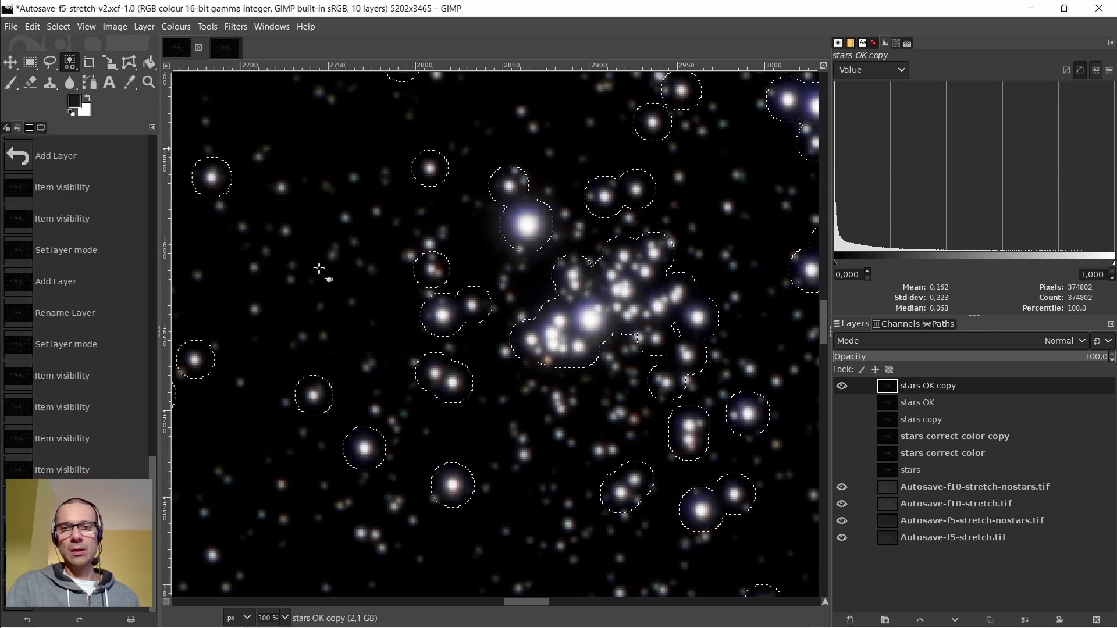
Start the Value Propagate filter on the selected bright stars with the mode More black (smaller value)
{"action": "left_click", "coordinate": [237, 27]}
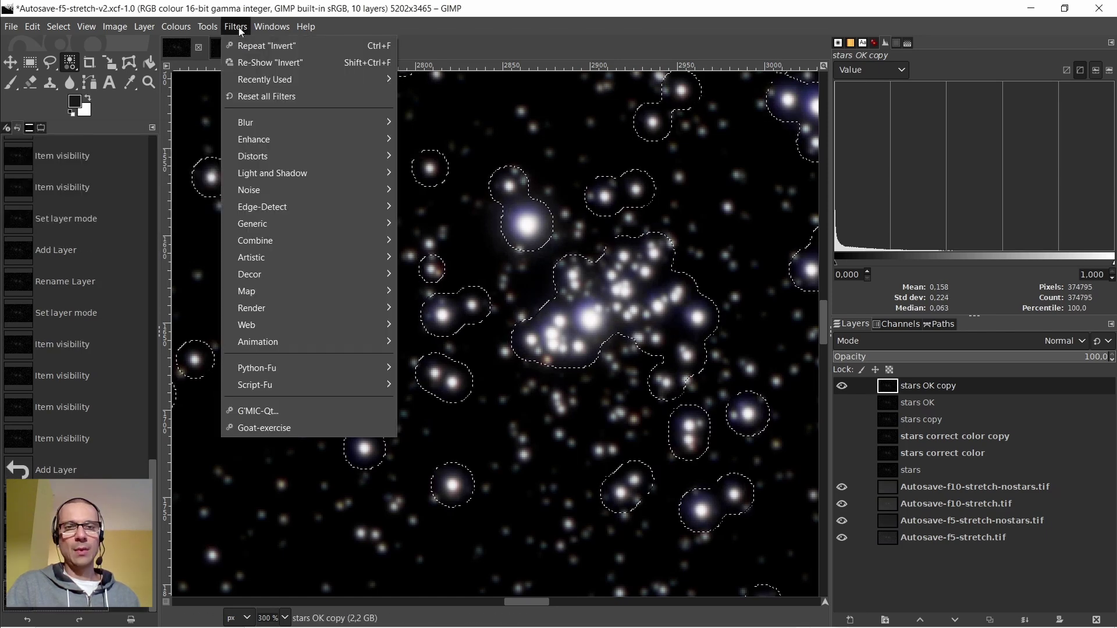
{"action": "mouse_move", "coordinate": [265, 158]}
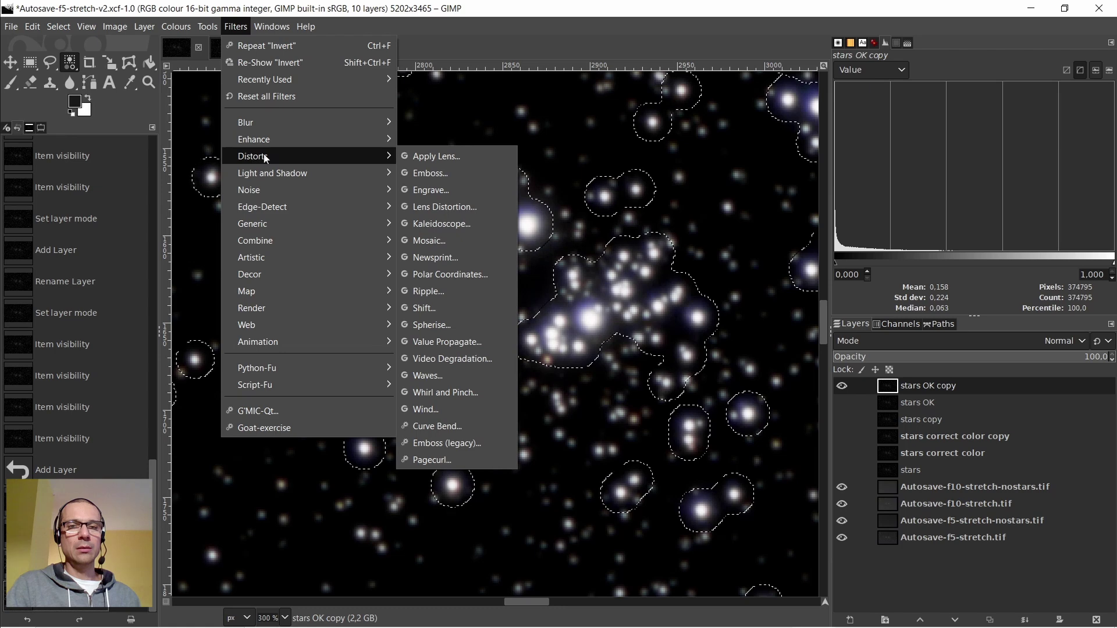
{"action": "left_click", "coordinate": [446, 342]}
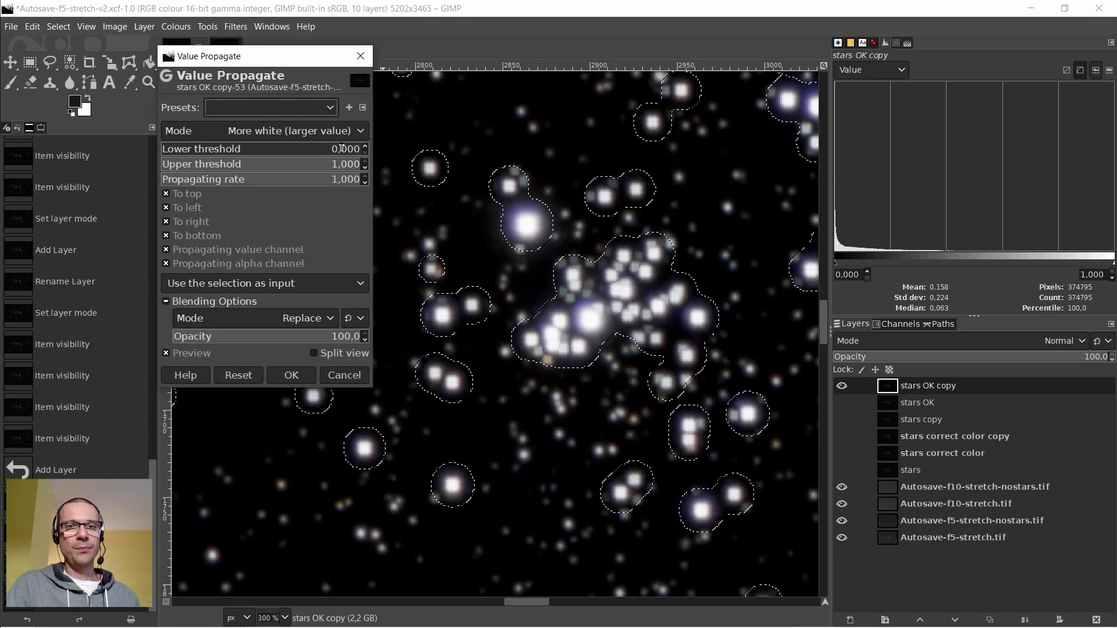
{"action": "left_click", "coordinate": [333, 130]}
{"action": "left_click", "coordinate": [227, 167]}
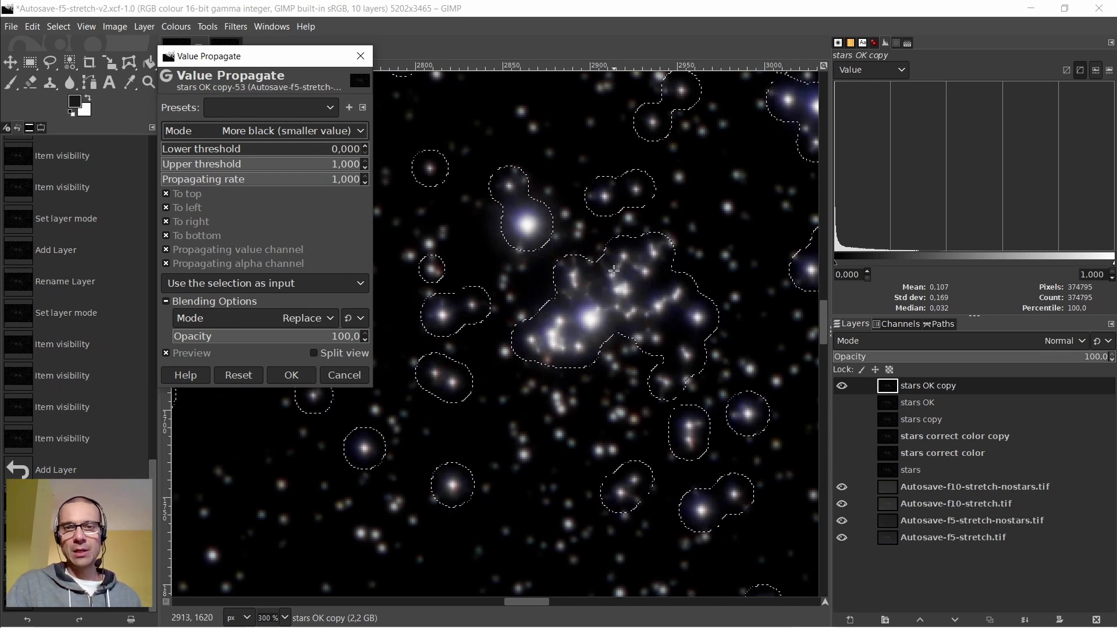
{"action": "scroll", "coordinate": [614, 271], "scroll_direction": "up", "scroll_amount": 1, "text": "ctrl"}
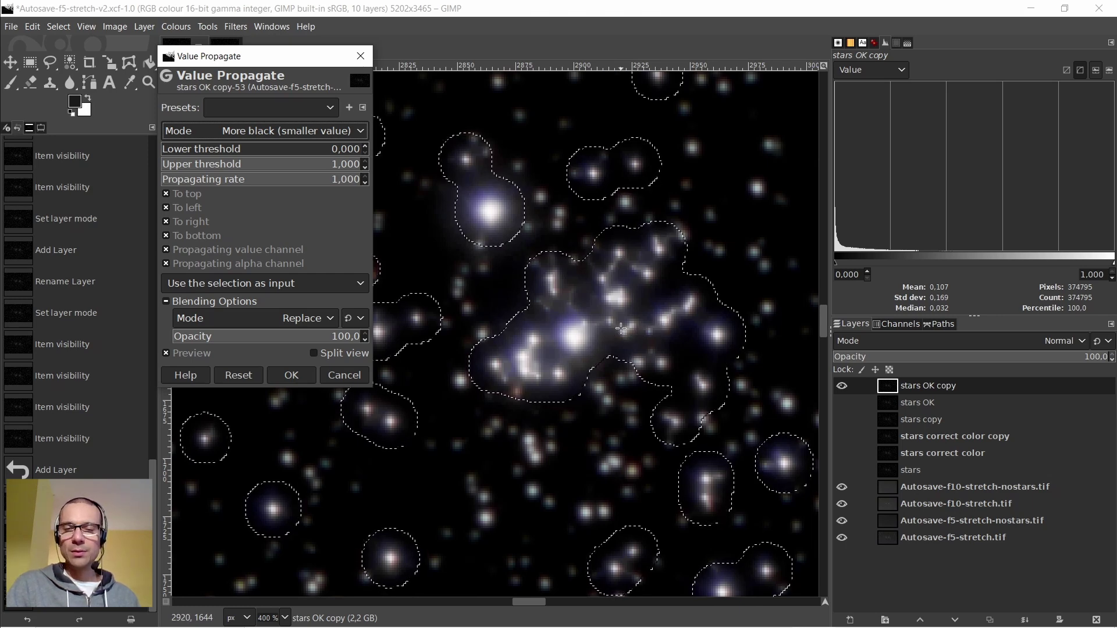
{"action": "scroll", "coordinate": [621, 329], "scroll_direction": "down", "scroll_amount": 1, "text": "ctrl"}
Set the Value Propagate propagating rate to 0.343 and apply the filter to the selected stars
{"action": "left_click_drag", "start_coordinate": [349, 181], "coordinate": [230, 185]}
{"action": "left_click", "coordinate": [222, 179]}
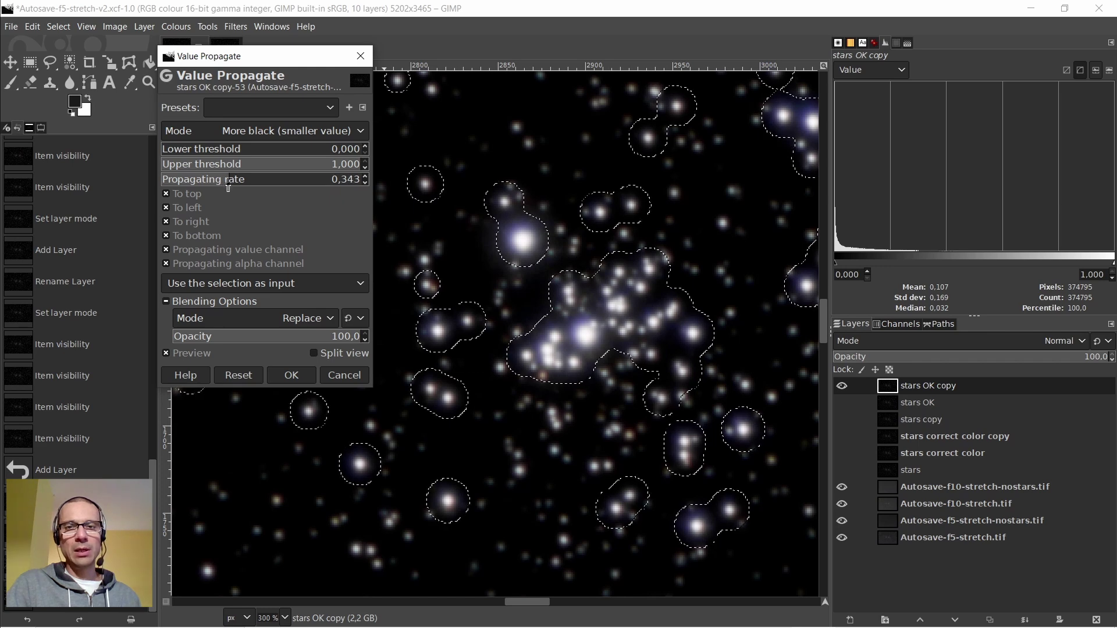
{"action": "scroll", "coordinate": [598, 313], "scroll_direction": "up", "scroll_amount": 2}
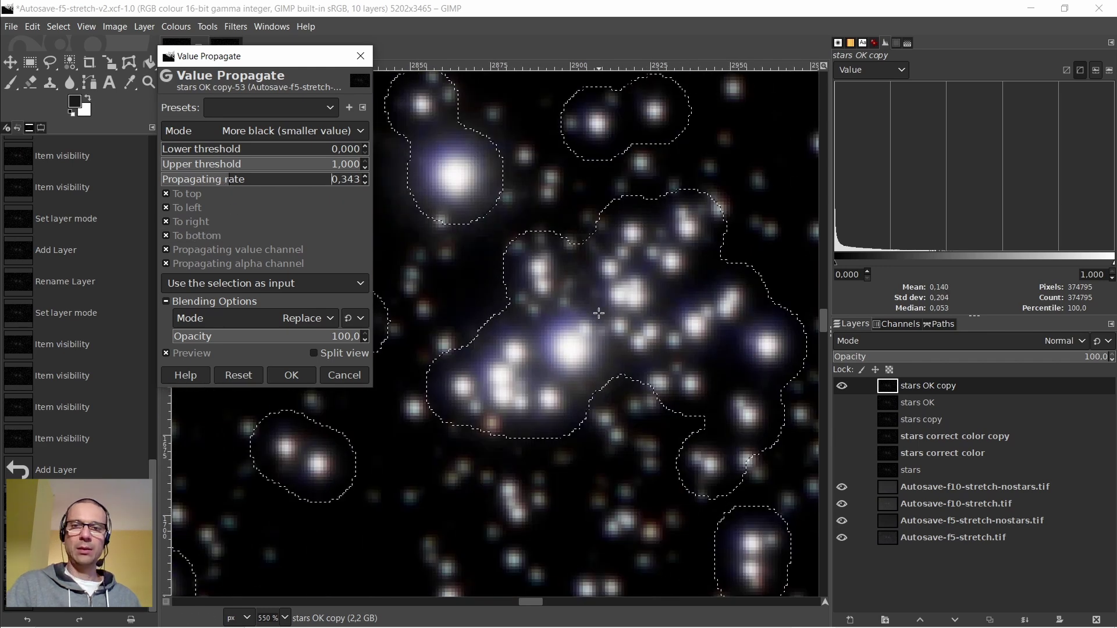
{"action": "scroll", "coordinate": [599, 314], "scroll_direction": "down", "scroll_amount": 1}
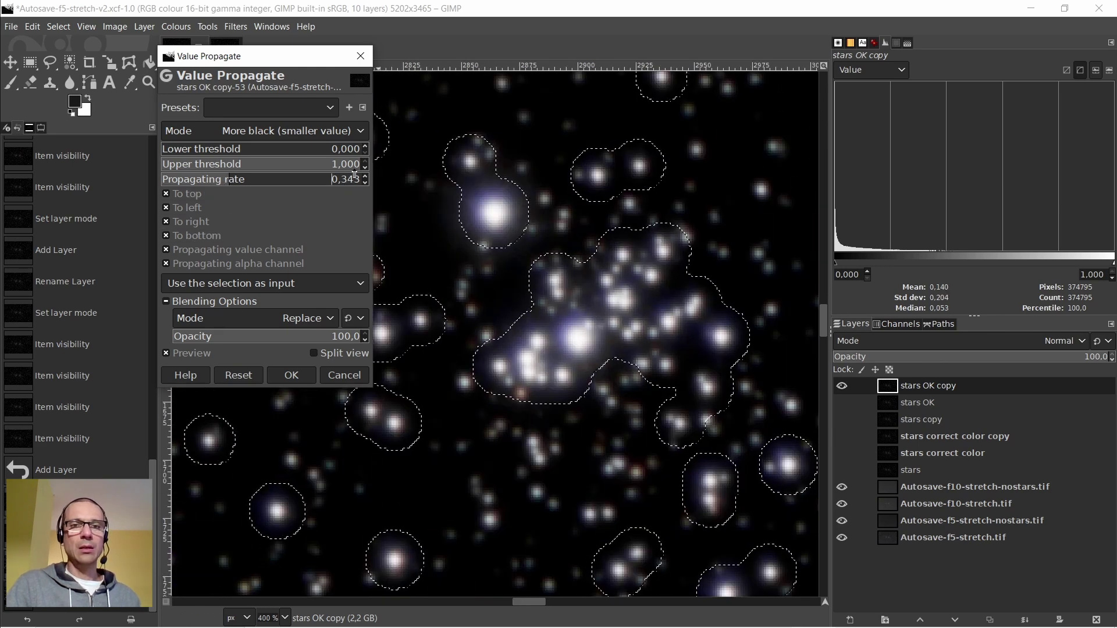
{"action": "left_click", "coordinate": [331, 179]}
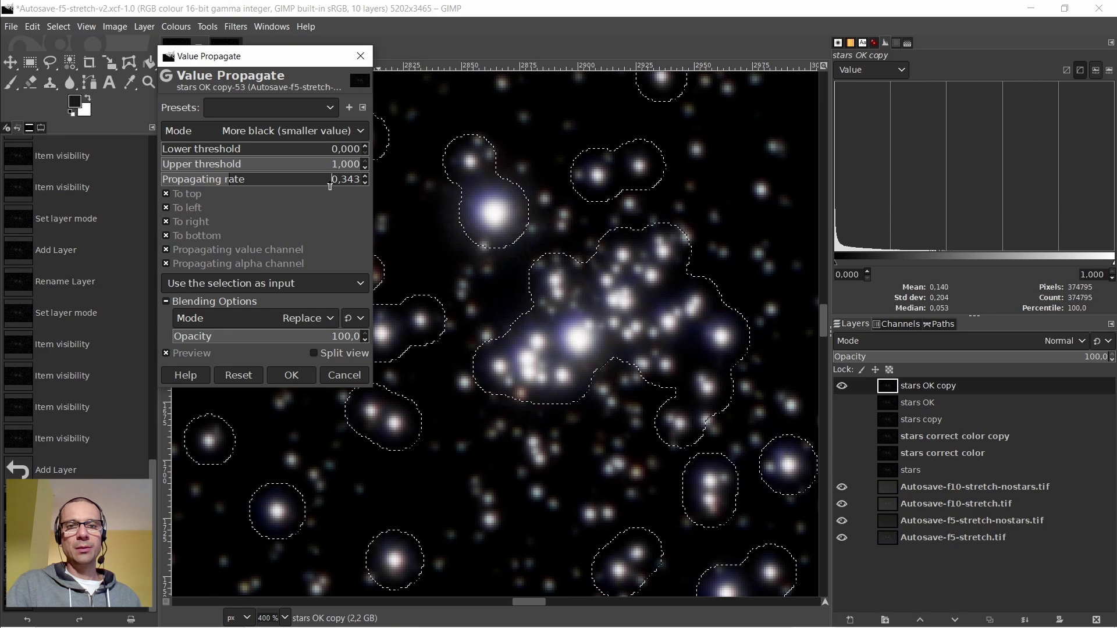
{"action": "left_click", "coordinate": [290, 374]}
Check the shrunken stars around the cluster and clear the star selection
{"action": "scroll", "coordinate": [620, 352], "scroll_direction": "down", "scroll_amount": 1}
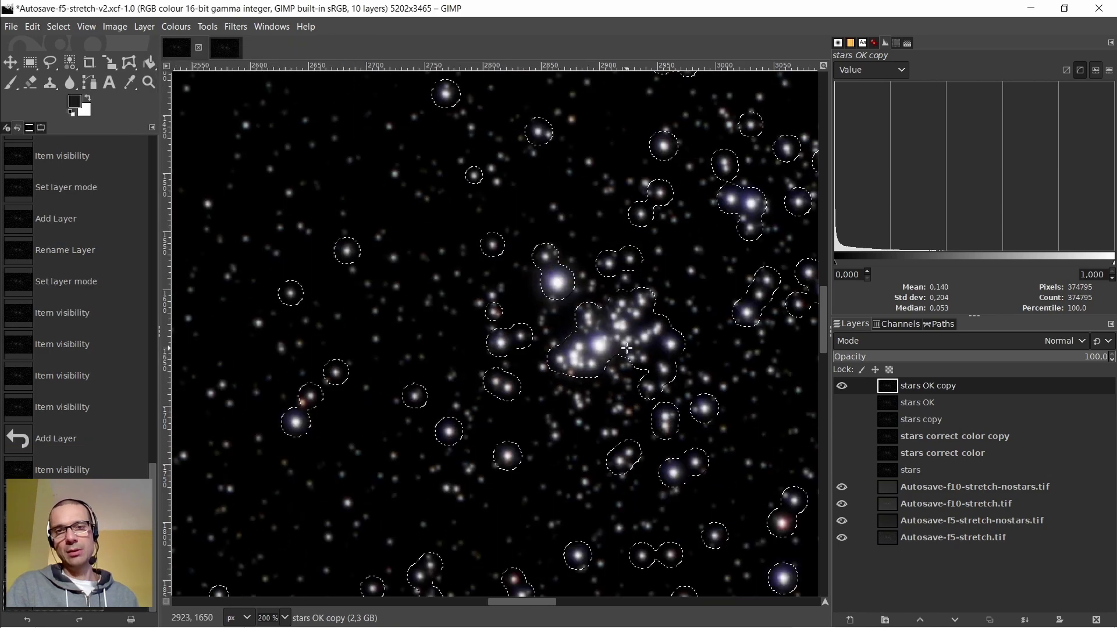
{"action": "scroll", "coordinate": [628, 348], "scroll_direction": "up", "scroll_amount": 1}
{"action": "scroll", "coordinate": [628, 347], "scroll_direction": "down", "scroll_amount": 1}
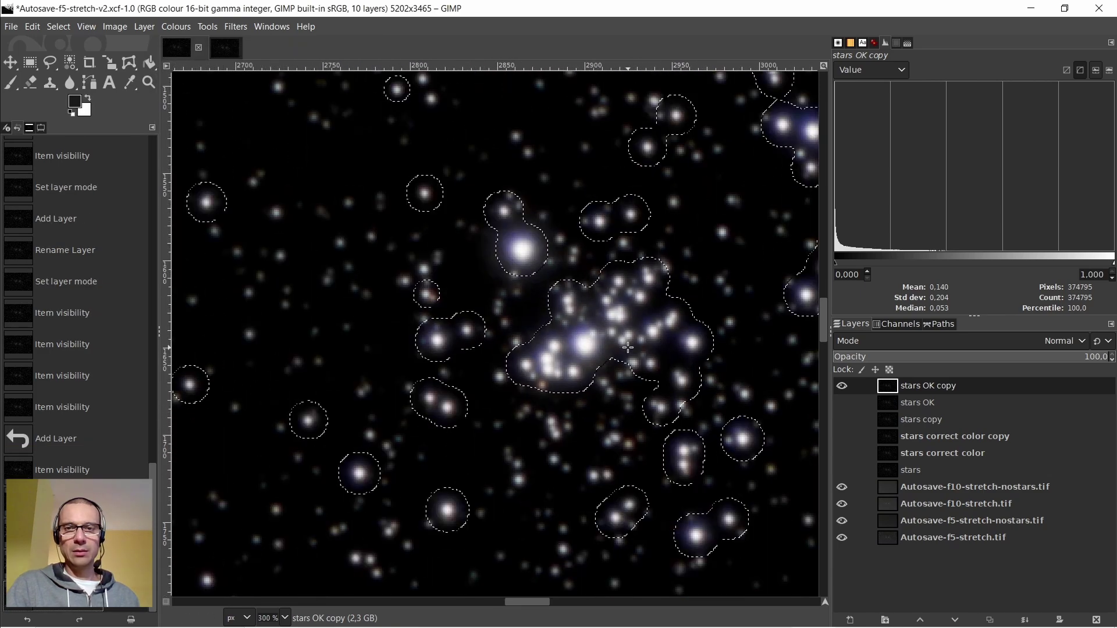
{"action": "left_click", "coordinate": [59, 27]}
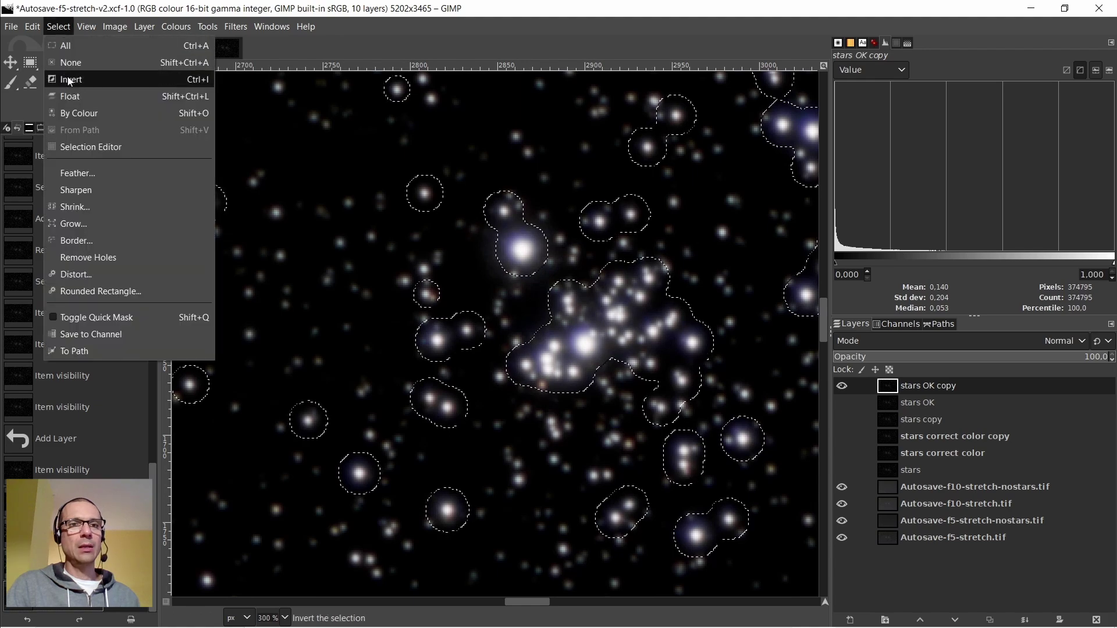
{"action": "left_click", "coordinate": [65, 63]}
Compare the shrunken stars in stars OK copy with the stars OK layer at several magnifications by toggling layer visibility
{"action": "scroll", "coordinate": [477, 312], "scroll_direction": "down", "scroll_amount": 2}
{"action": "scroll", "coordinate": [476, 312], "scroll_direction": "down", "scroll_amount": 1}
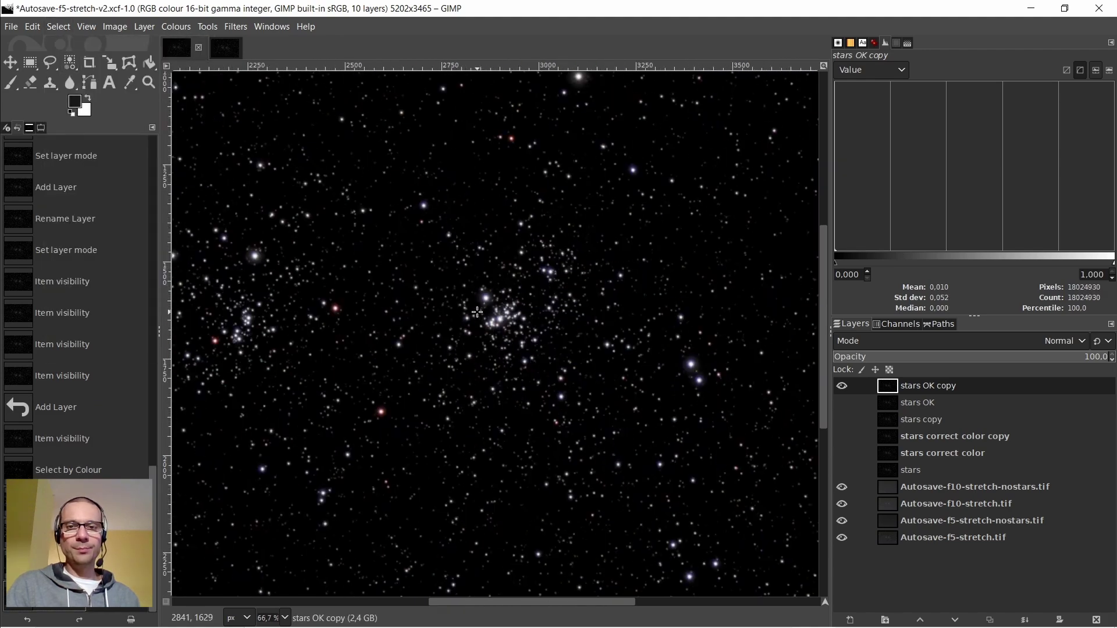
{"action": "scroll", "coordinate": [445, 312], "scroll_direction": "up", "scroll_amount": 3}
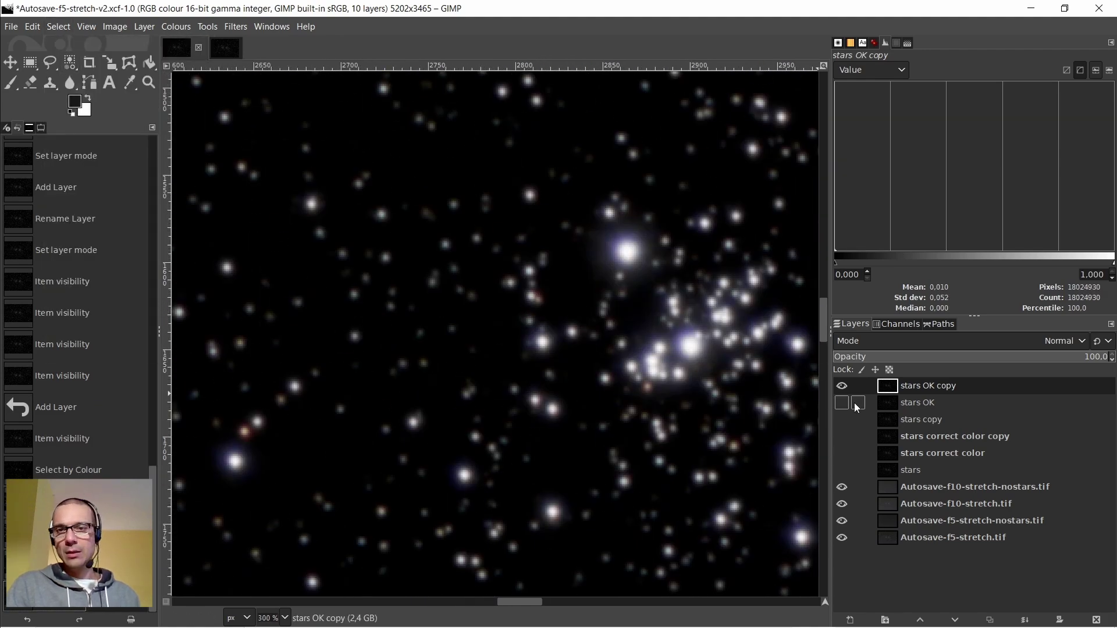
{"action": "left_click", "coordinate": [842, 403]}
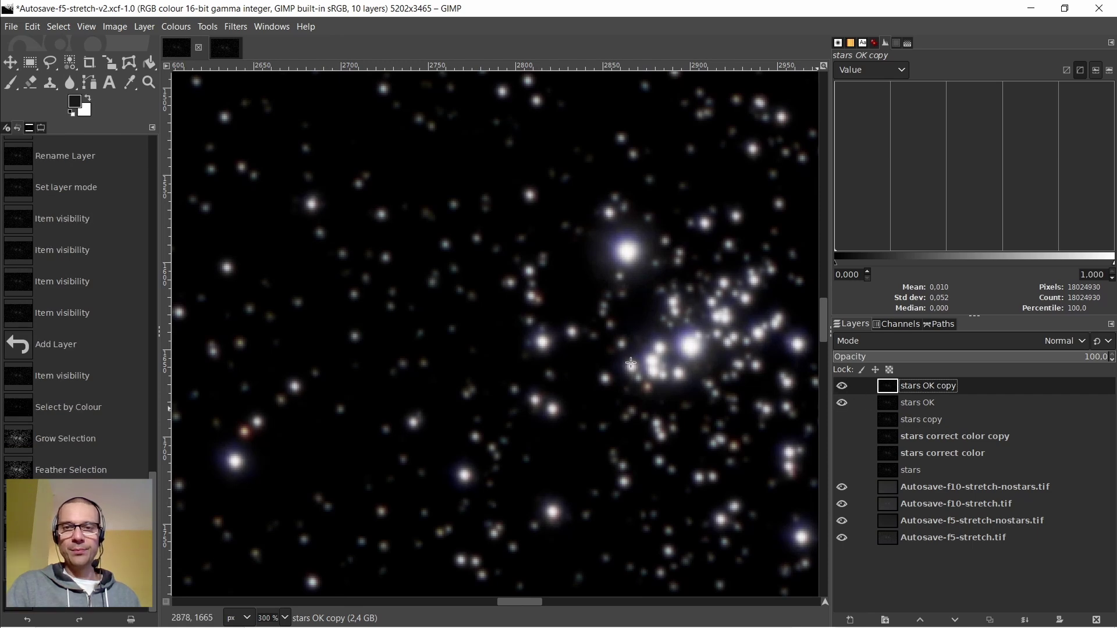
{"action": "scroll", "coordinate": [629, 358], "scroll_direction": "down", "scroll_amount": 4}
{"action": "scroll", "coordinate": [629, 358], "scroll_direction": "down", "scroll_amount": 1}
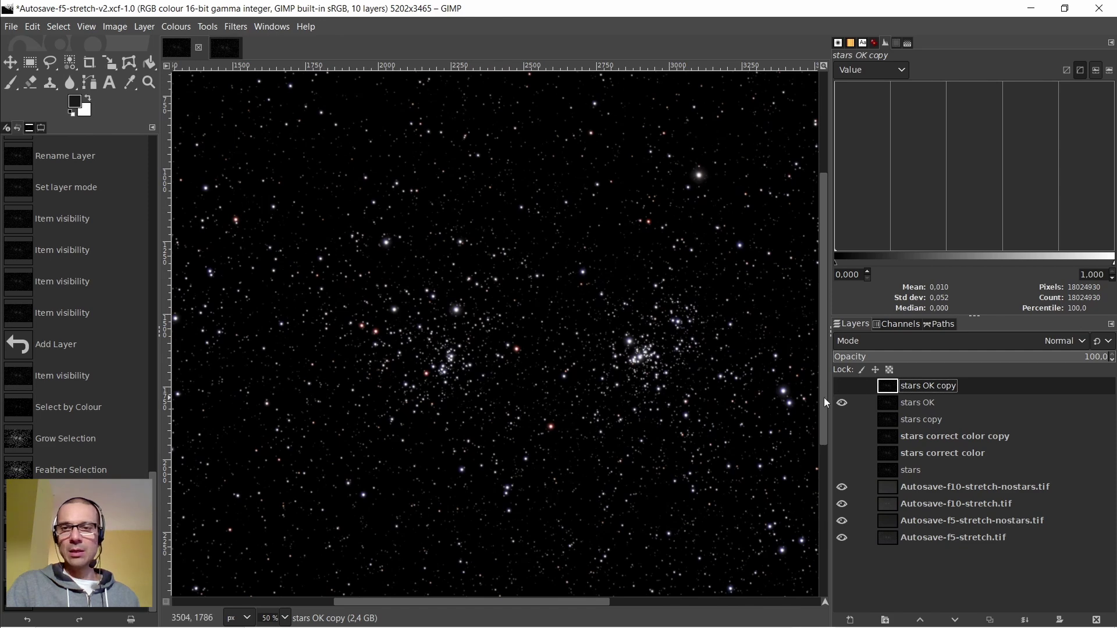
{"action": "left_click", "coordinate": [886, 401]}
{"action": "left_click", "coordinate": [893, 380]}
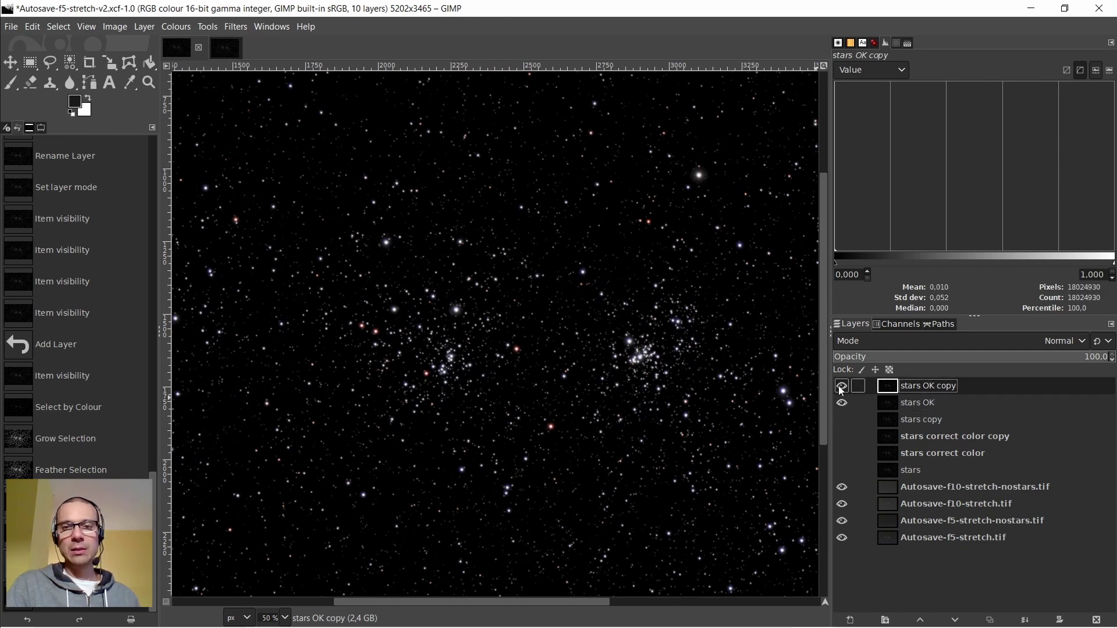
{"action": "left_click", "coordinate": [841, 402]}
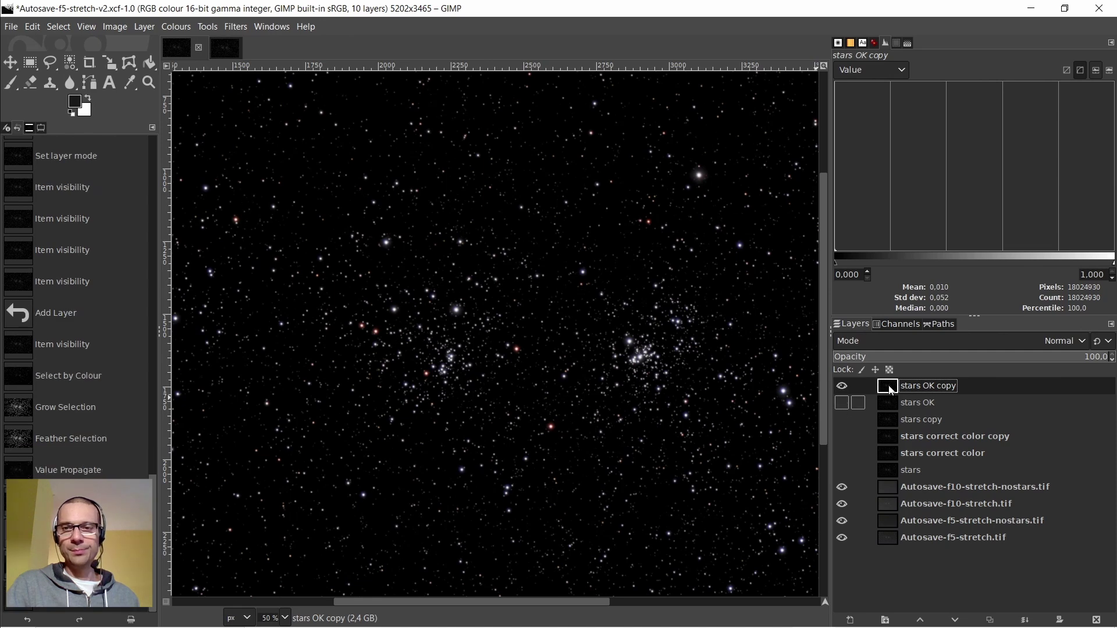
{"action": "scroll", "coordinate": [648, 361], "scroll_direction": "up", "scroll_amount": 6}
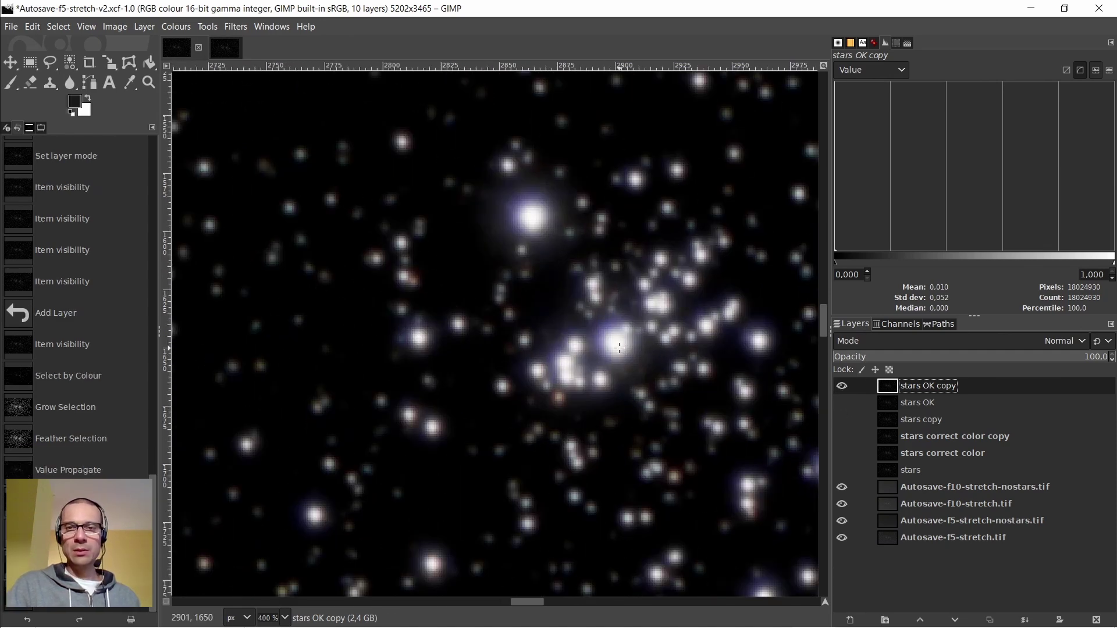
{"action": "scroll", "coordinate": [618, 347], "scroll_direction": "down", "scroll_amount": 3}
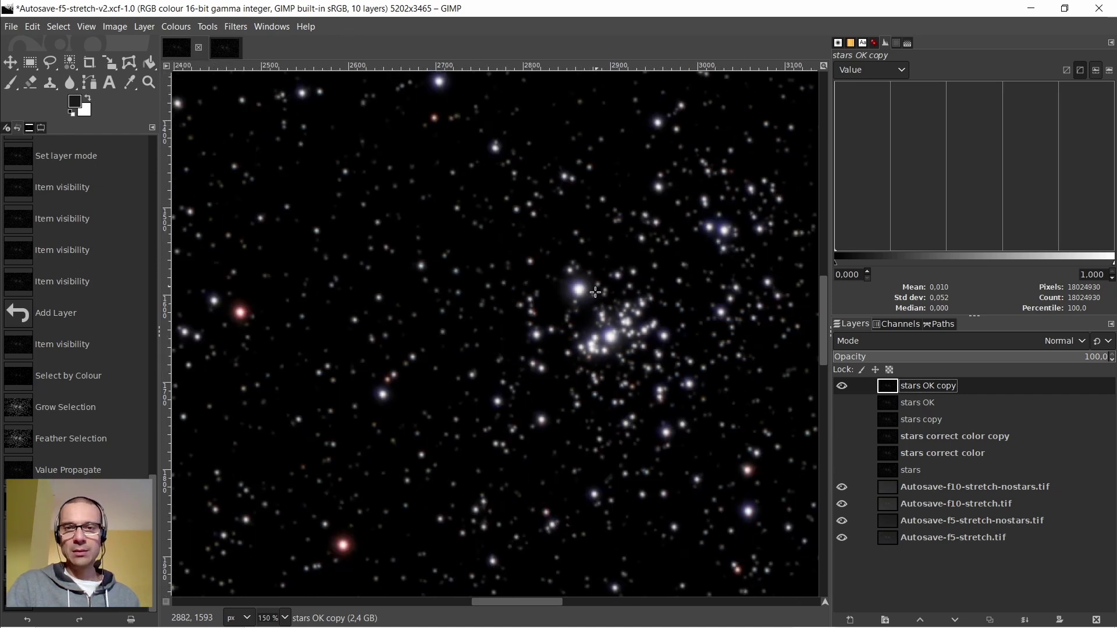
Duplicate the stars OK copy layer twice, hide the source and the topmost duplicate, and make the first duplicate active
{"action": "right_click", "coordinate": [890, 388]}
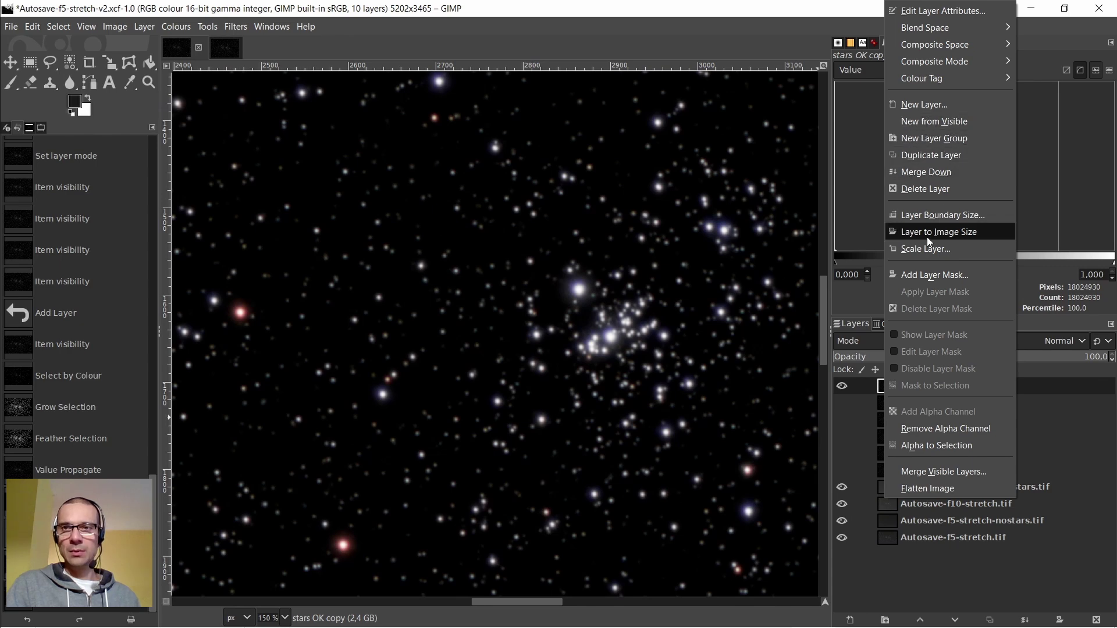
{"action": "left_click", "coordinate": [927, 155]}
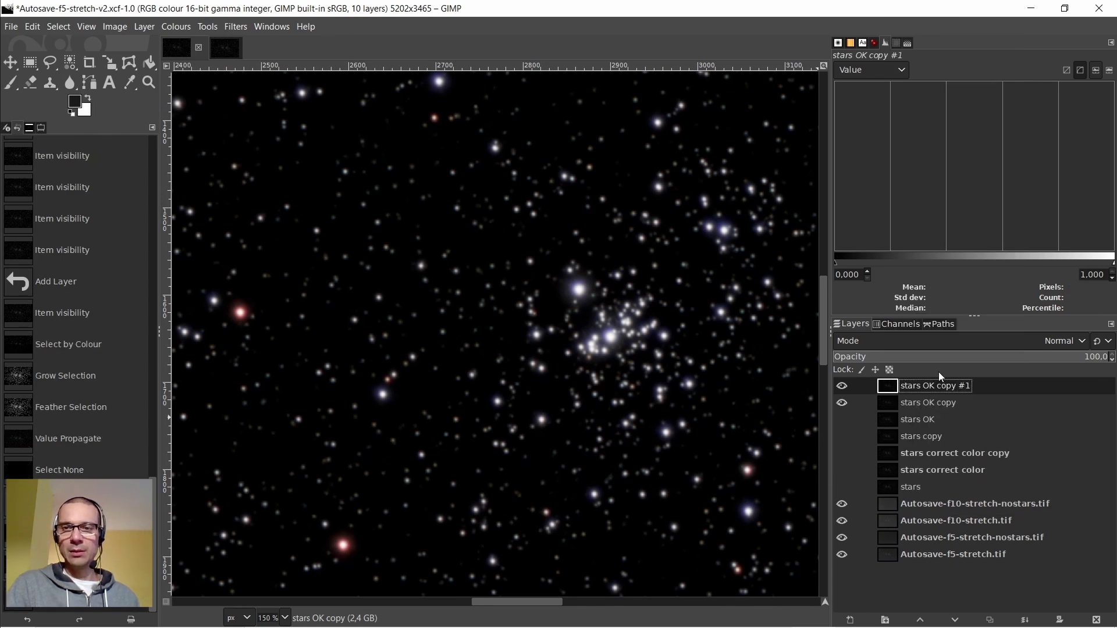
{"action": "left_click", "coordinate": [885, 401]}
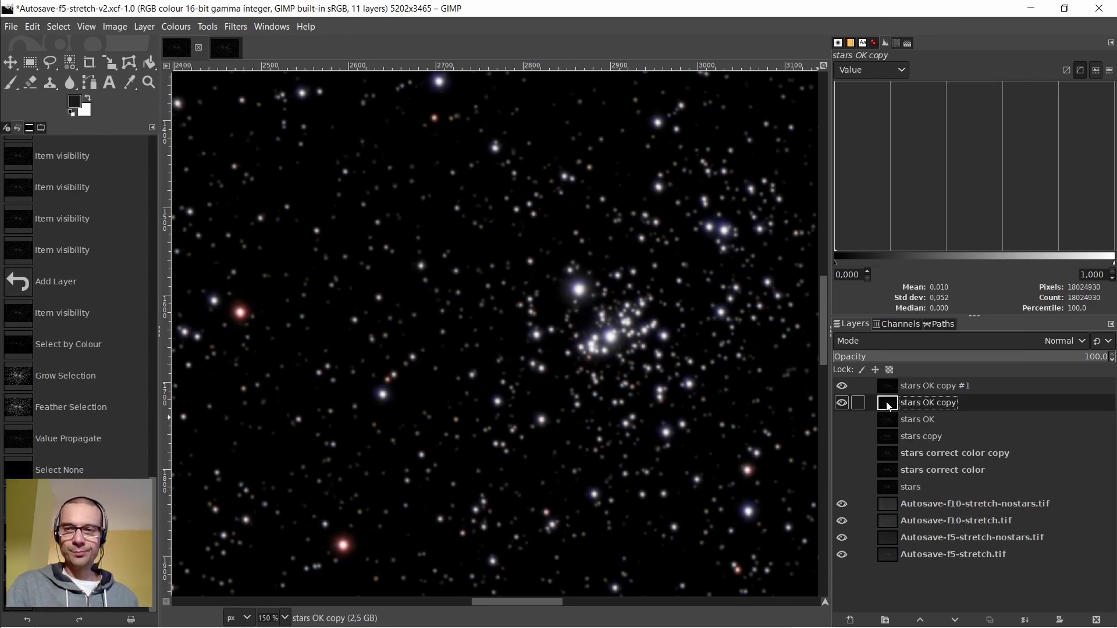
{"action": "right_click", "coordinate": [885, 389]}
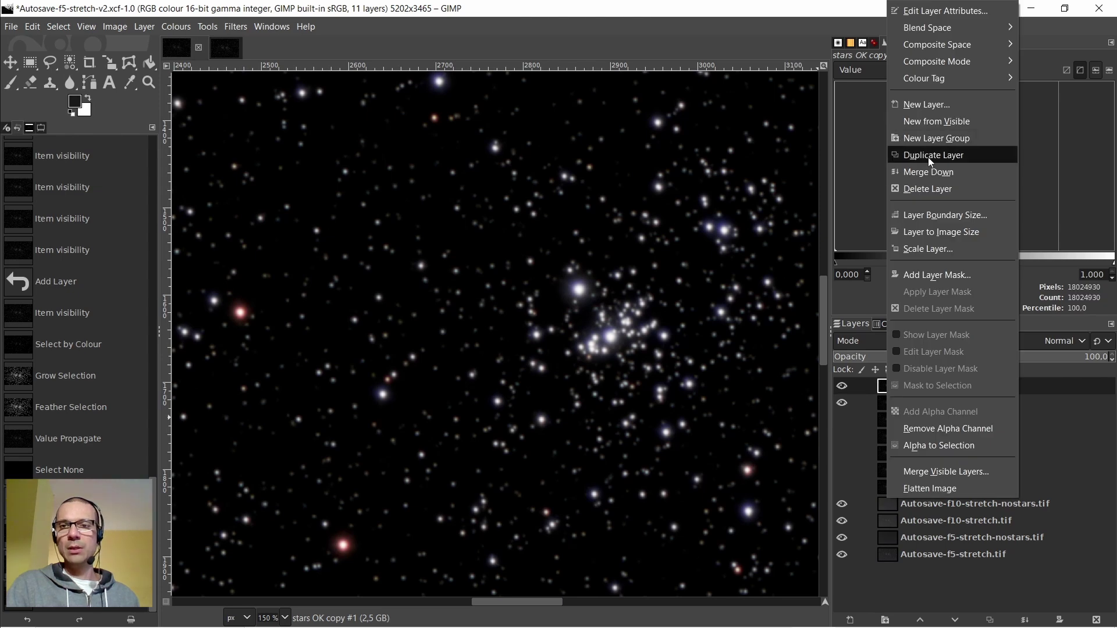
{"action": "left_click", "coordinate": [929, 156]}
{"action": "left_click", "coordinate": [843, 421]}
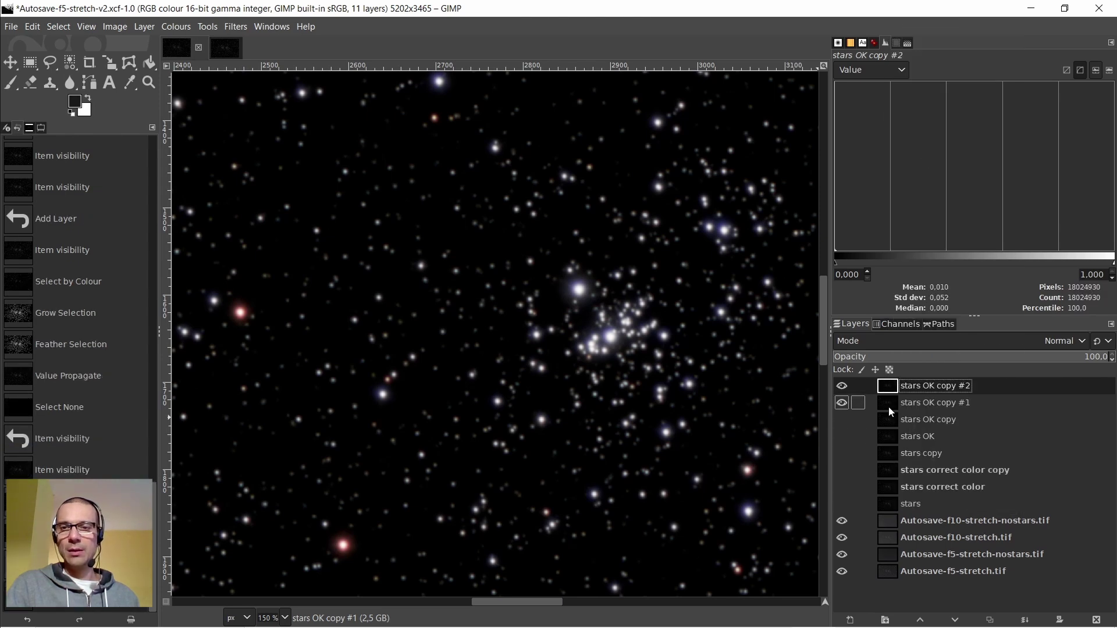
{"action": "left_click", "coordinate": [842, 386]}
{"action": "left_click", "coordinate": [885, 400]}
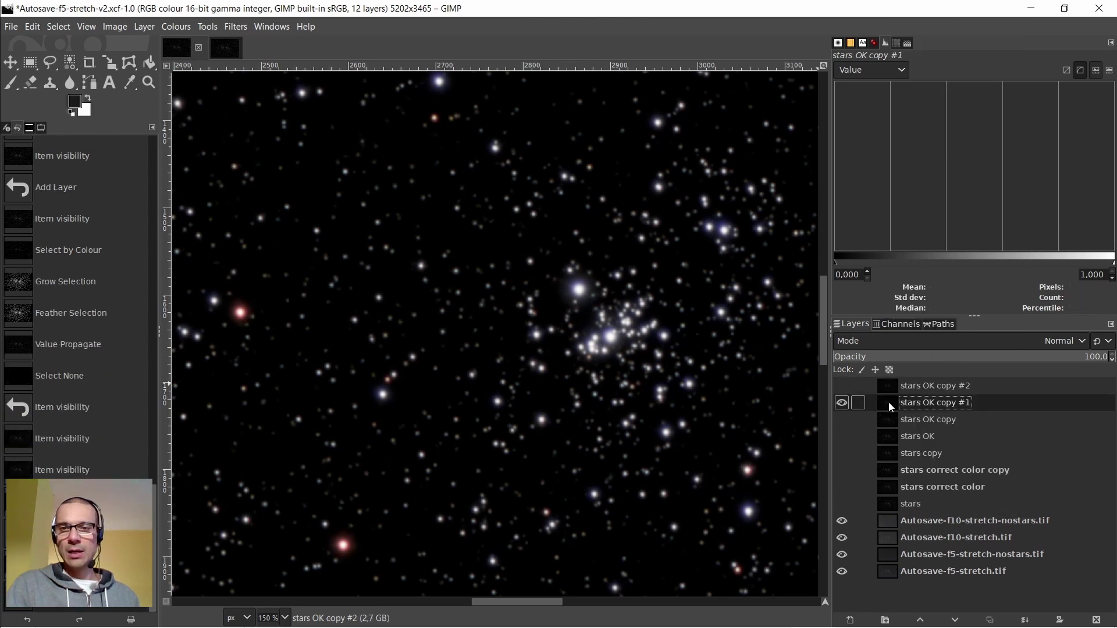
Apply a Gaussian Blur of 1.50 in X and Y to the stars OK copy #1 layer
{"action": "left_click", "coordinate": [231, 28]}
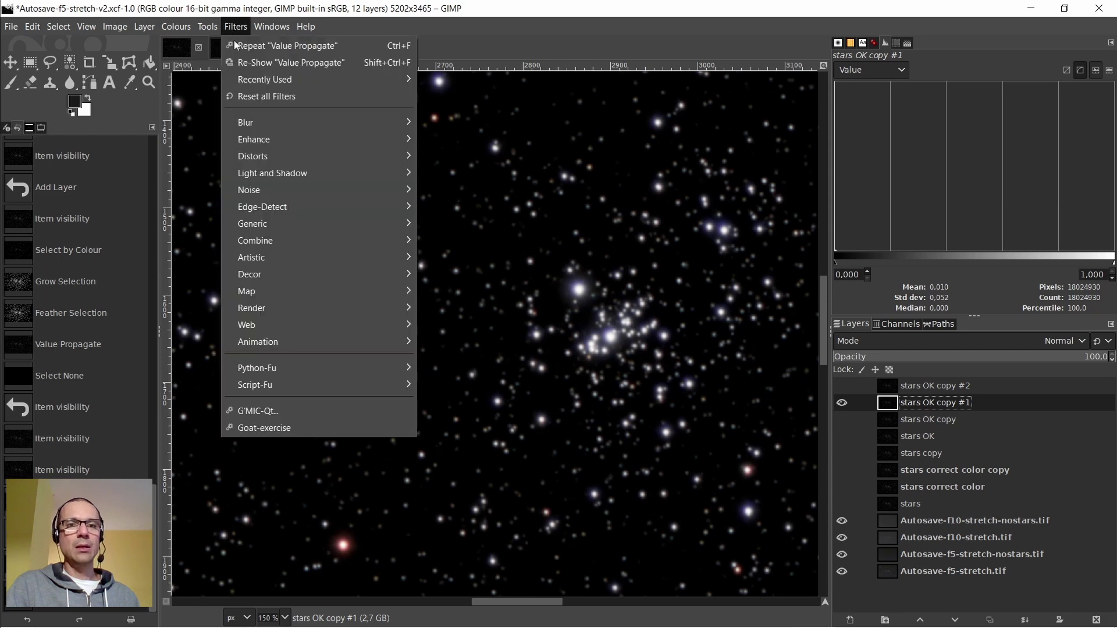
{"action": "mouse_move", "coordinate": [254, 120]}
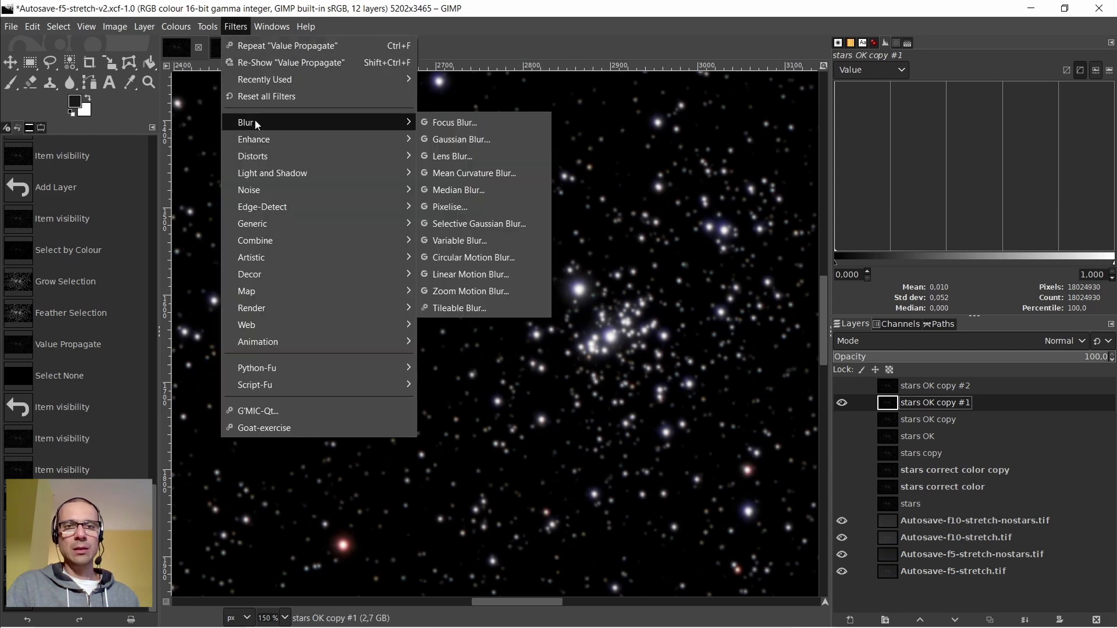
{"action": "left_click", "coordinate": [453, 140]}
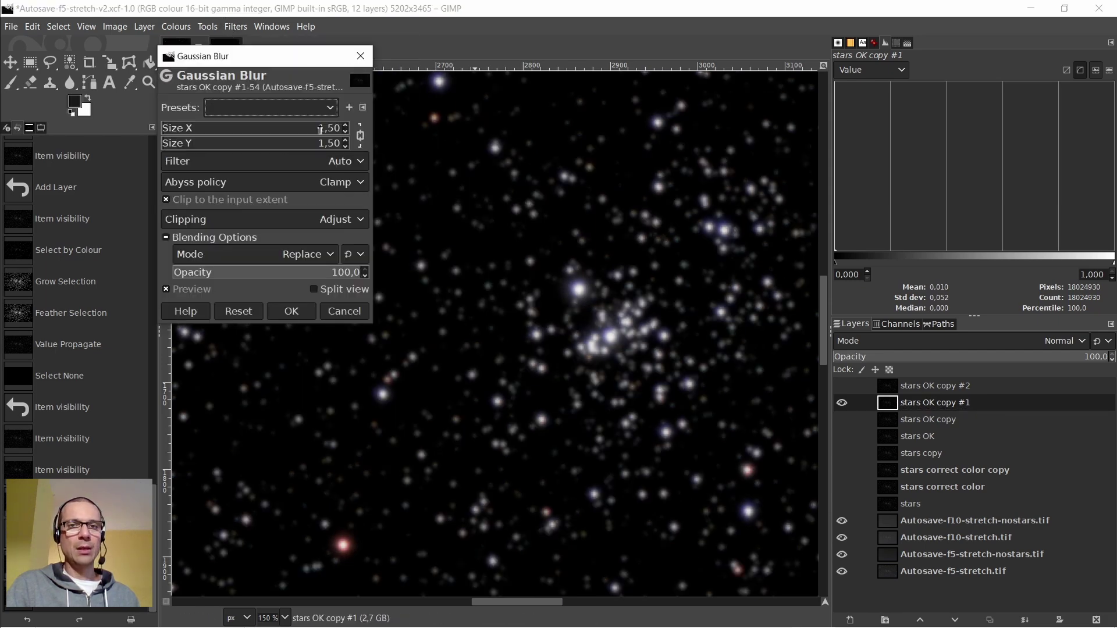
{"action": "left_click", "coordinate": [292, 313]}
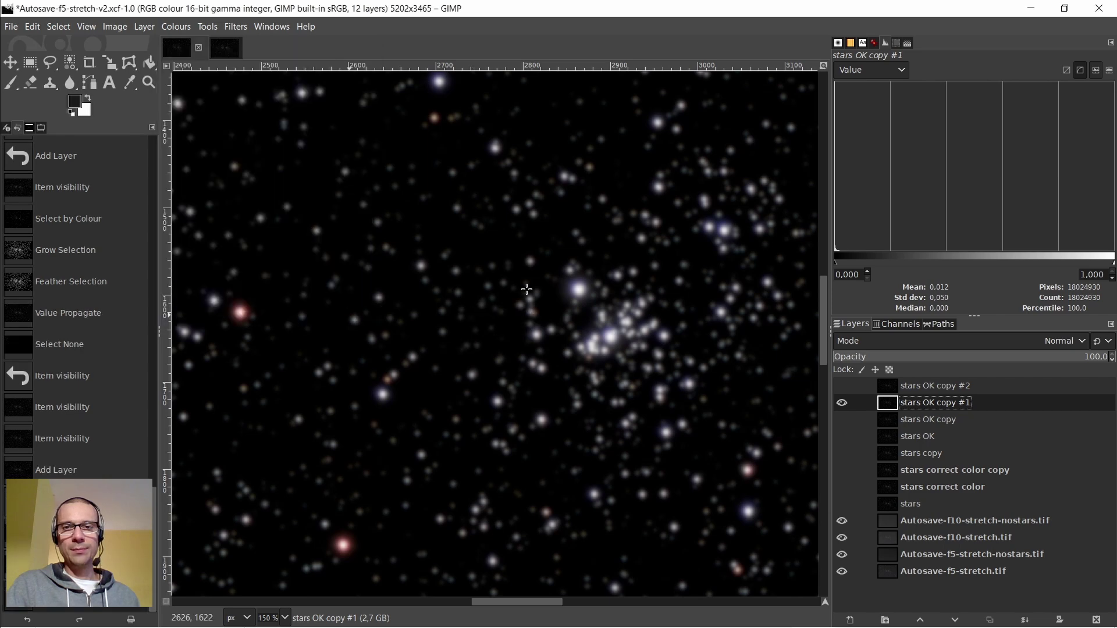
Increase the saturation of the blurred star layer with a scale of 1.634
{"action": "right_click", "coordinate": [385, 127]}
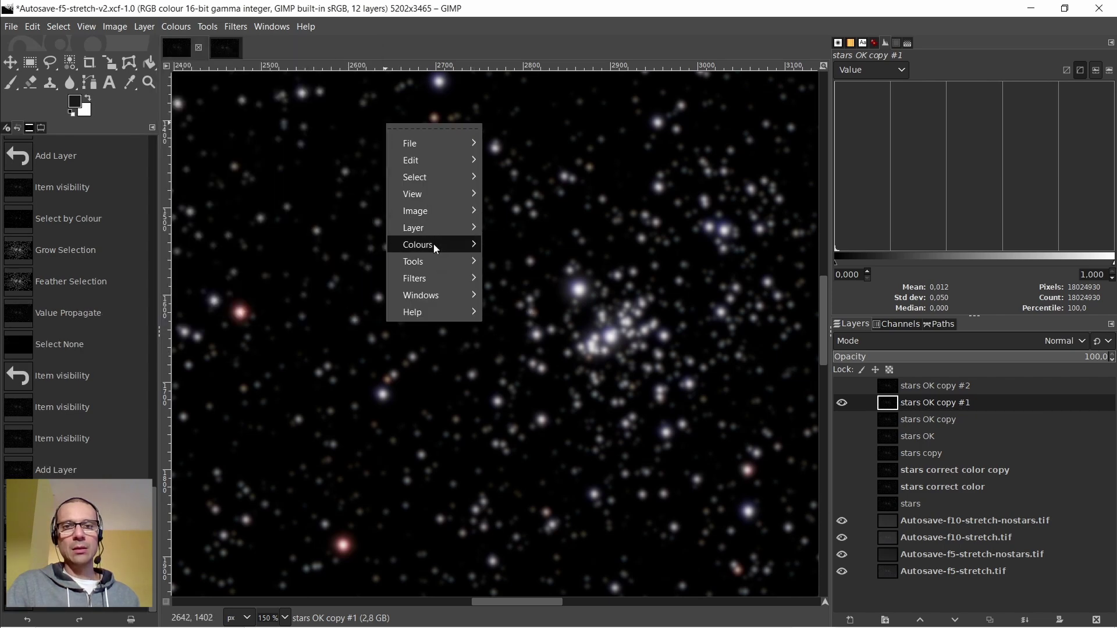
{"action": "mouse_move", "coordinate": [434, 244]}
{"action": "left_click", "coordinate": [528, 241]}
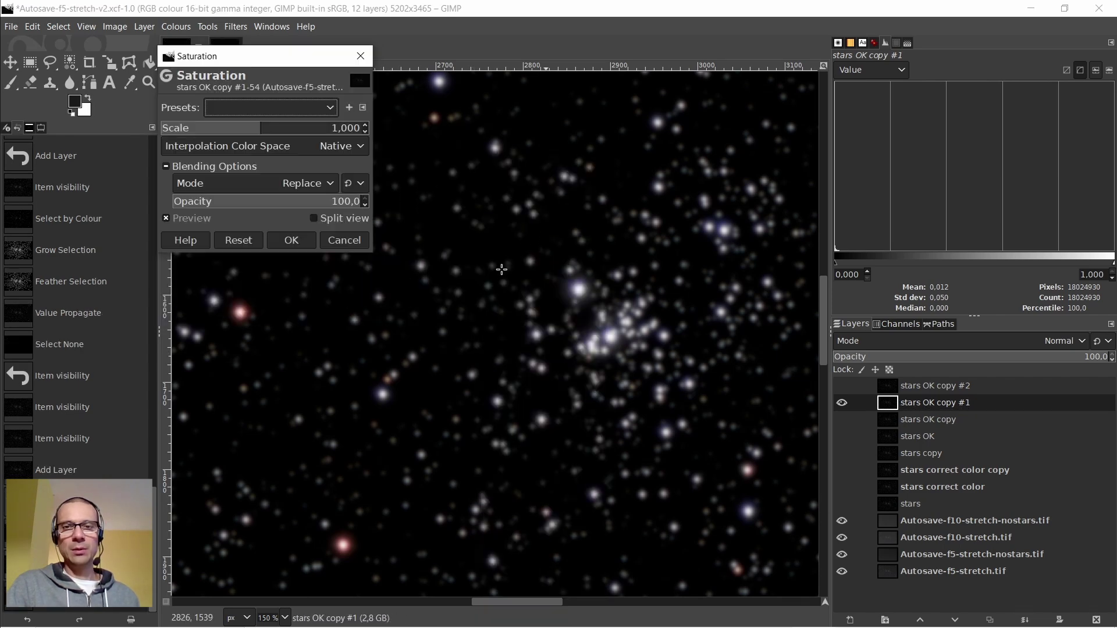
{"action": "left_click_drag", "start_coordinate": [258, 132], "coordinate": [324, 137]}
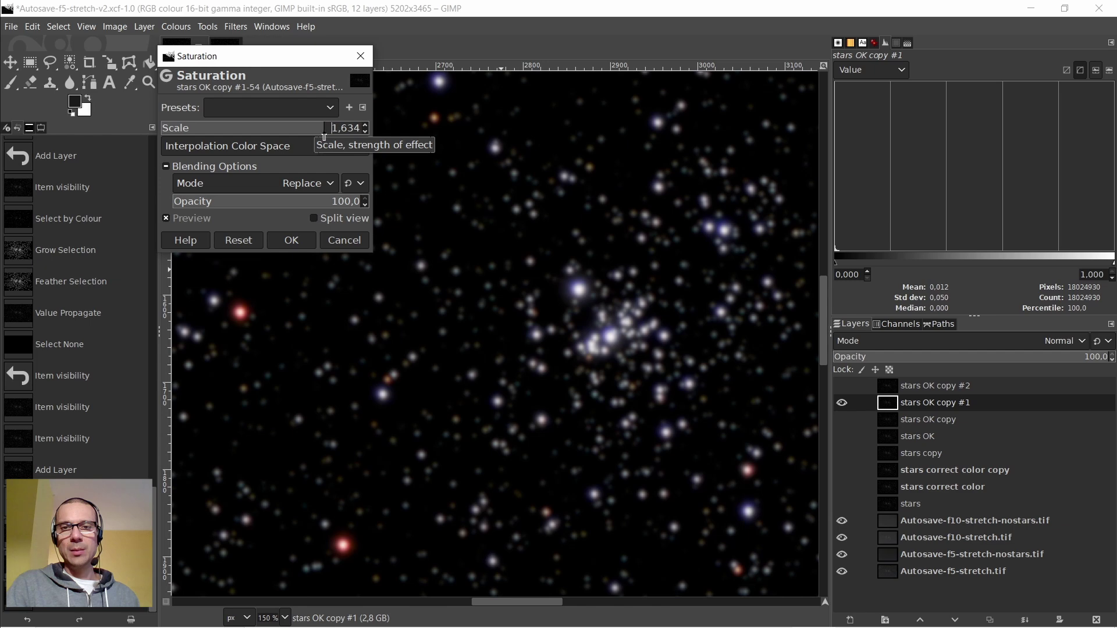
{"action": "left_click", "coordinate": [293, 240]}
Inspect the saturated star colours below the cluster, around the second cluster and in the area above it
{"action": "scroll", "coordinate": [393, 345], "scroll_direction": "down", "scroll_amount": 5}
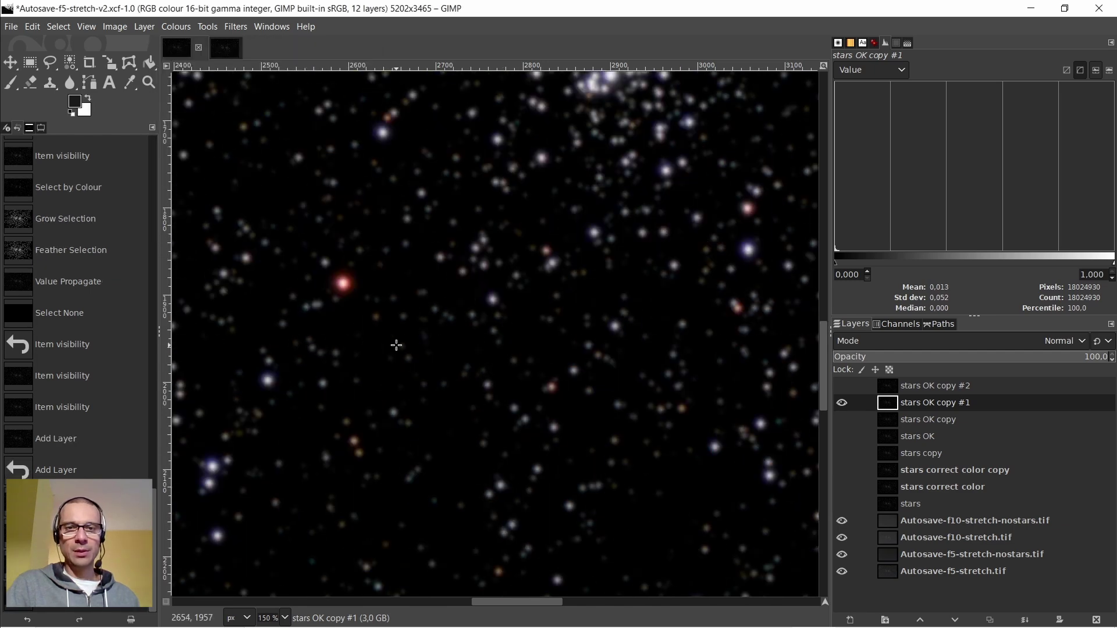
{"action": "left_click_drag", "start_coordinate": [470, 602], "coordinate": [407, 602]}
{"action": "scroll", "coordinate": [421, 345], "scroll_direction": "up", "scroll_amount": 5}
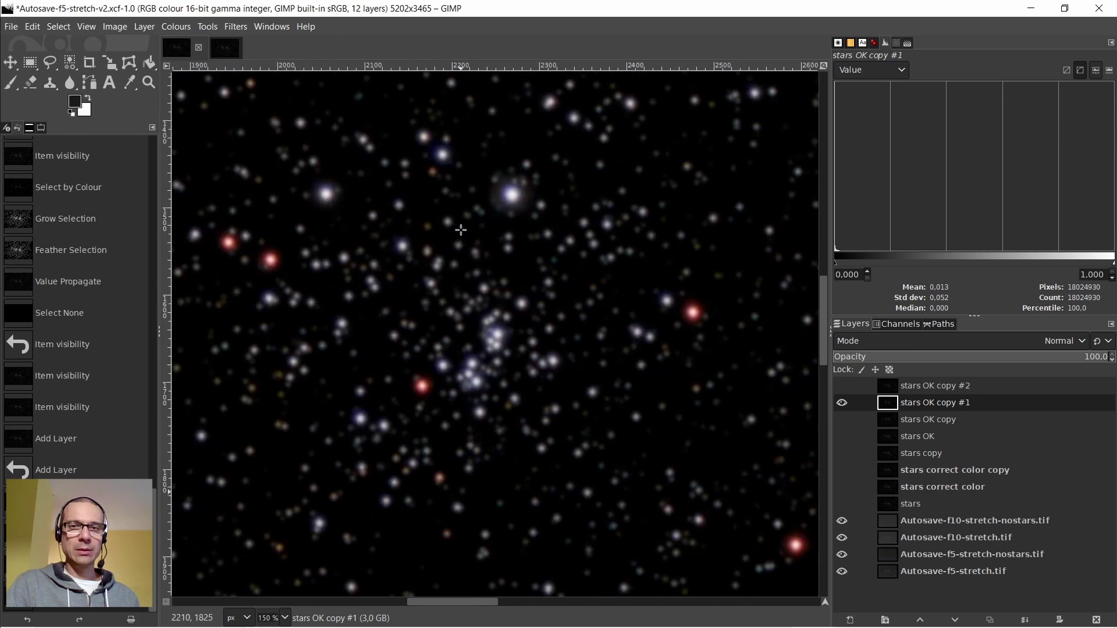
{"action": "scroll", "coordinate": [467, 177], "scroll_direction": "up", "scroll_amount": 6}
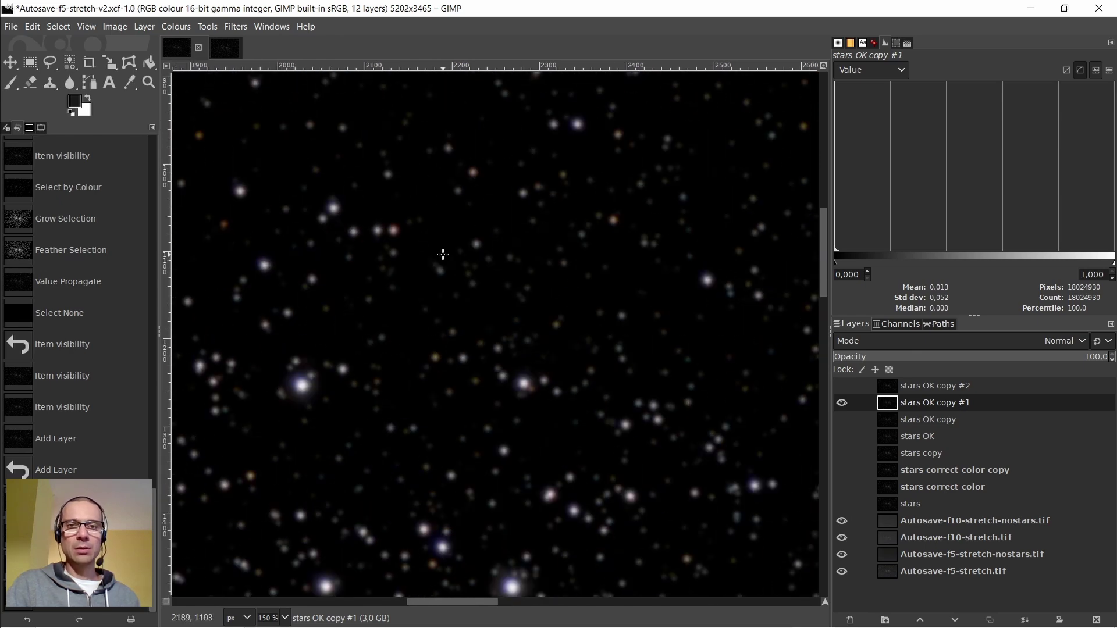
Open the Hue-Saturation adjustment for the stars OK copy #1 layer and keep its dialog clear of the star clusters
{"action": "scroll", "coordinate": [445, 255], "scroll_direction": "down", "scroll_amount": 7}
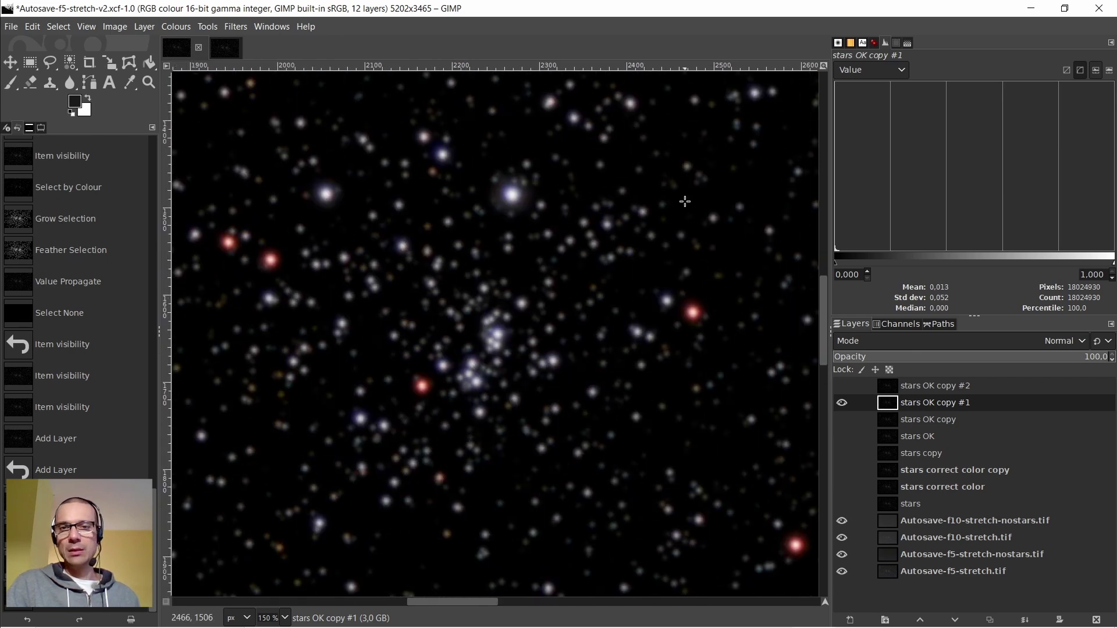
{"action": "right_click", "coordinate": [531, 187]}
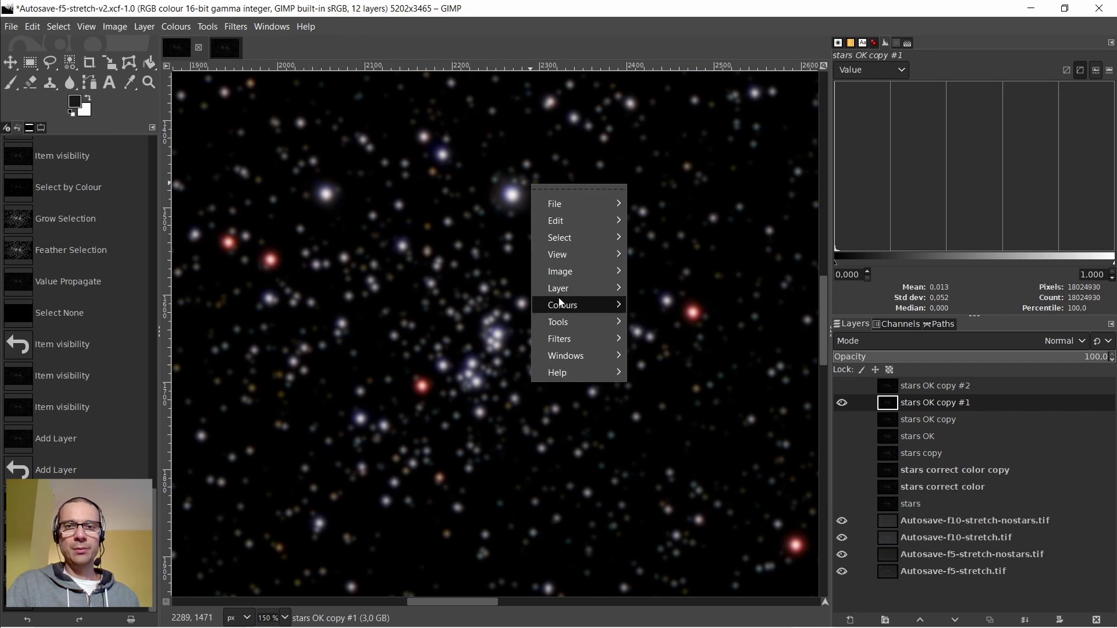
{"action": "mouse_move", "coordinate": [563, 306]}
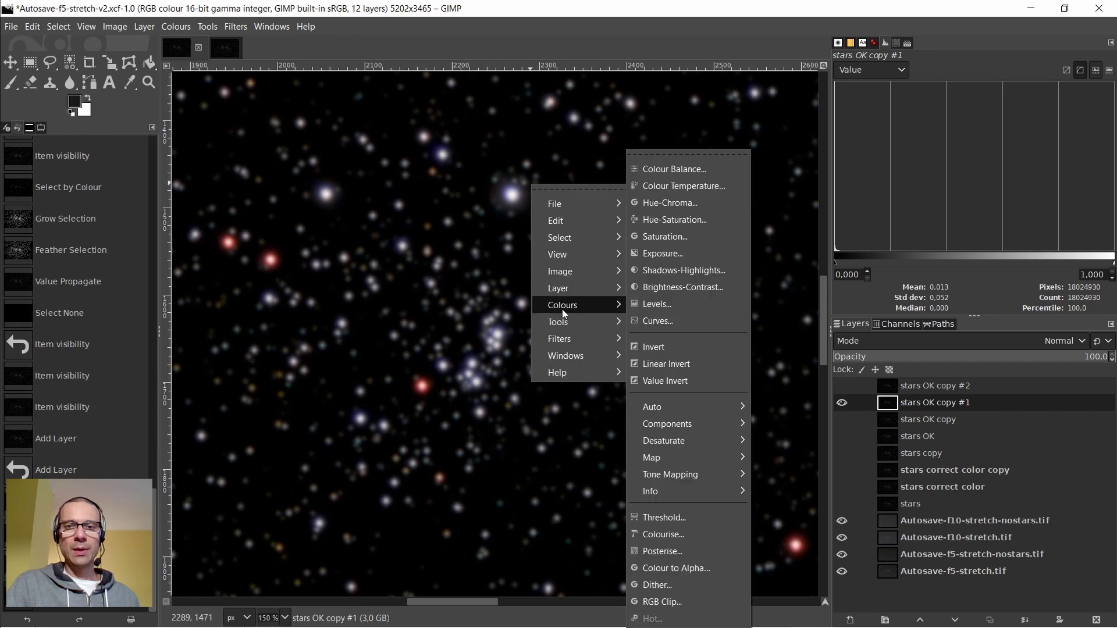
{"action": "left_click", "coordinate": [675, 220]}
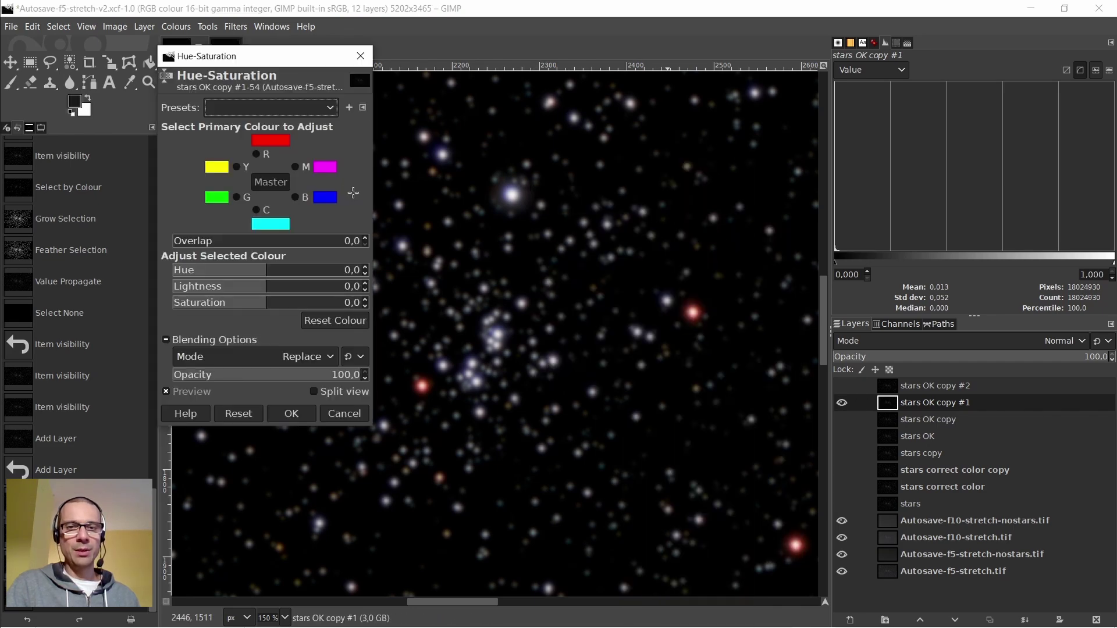
{"action": "left_click_drag", "start_coordinate": [254, 64], "coordinate": [101, 31]}
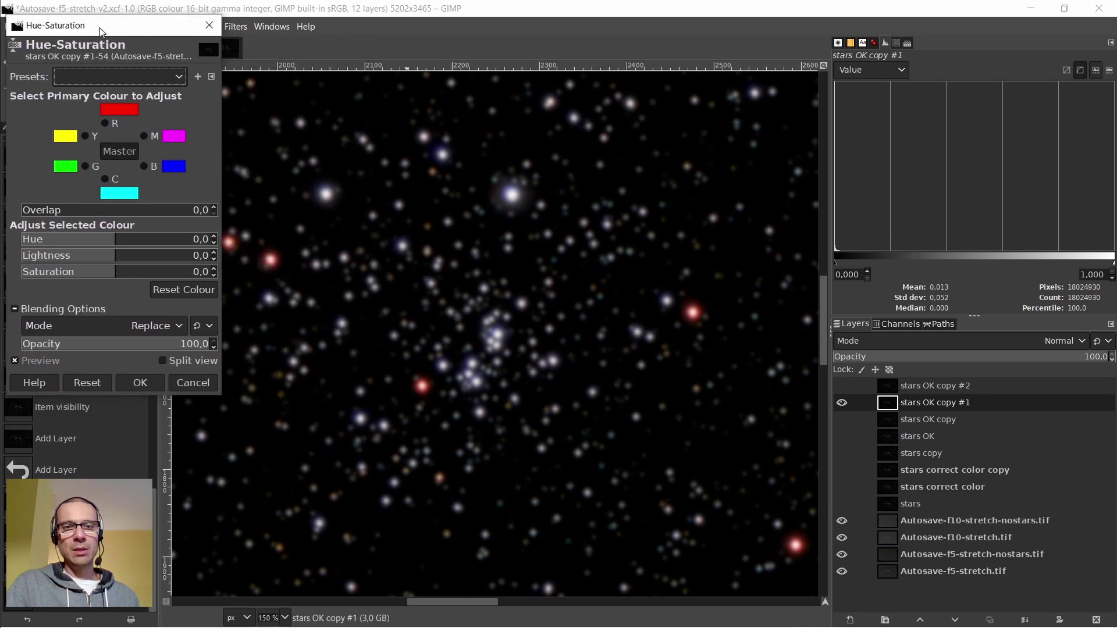
Try lowering the saturation of the red primary colour to about -17.3, and reset the adjustment
{"action": "left_click", "coordinate": [105, 123]}
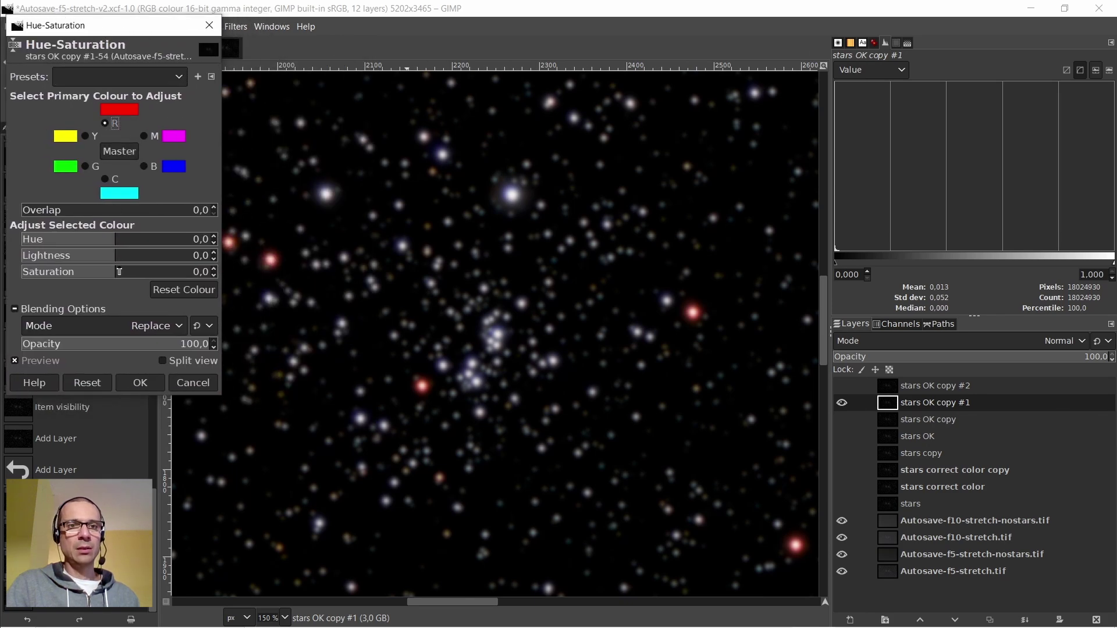
{"action": "left_click_drag", "start_coordinate": [114, 275], "coordinate": [99, 268]}
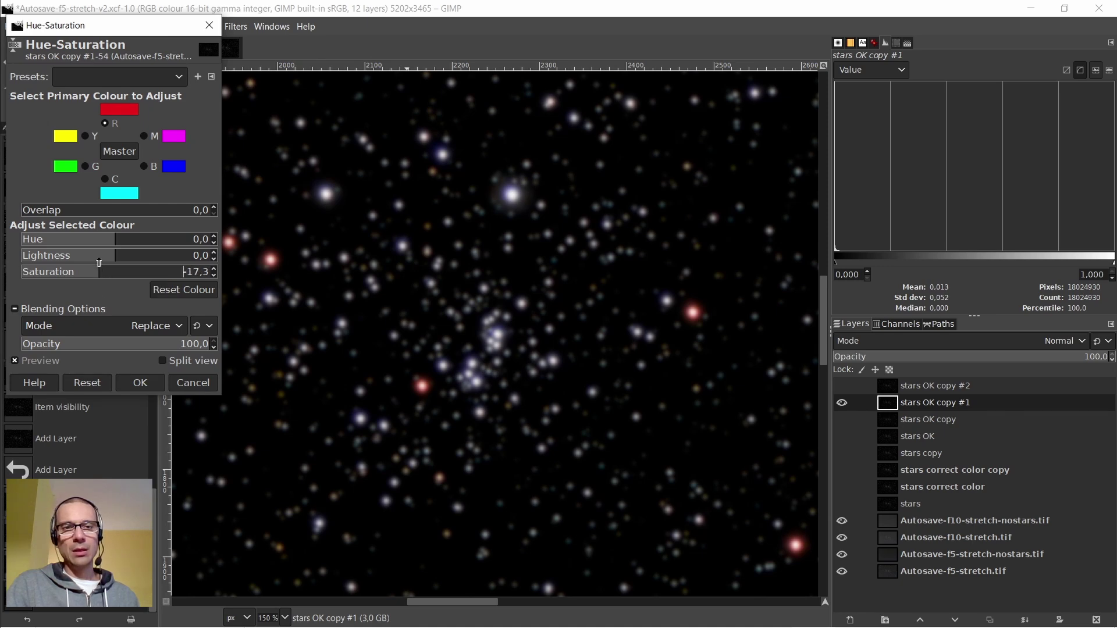
{"action": "left_click", "coordinate": [87, 382]}
Try shifting the master hue of all colours to about 15.6 and then 1.1, and reset the adjustment
{"action": "left_click", "coordinate": [119, 152]}
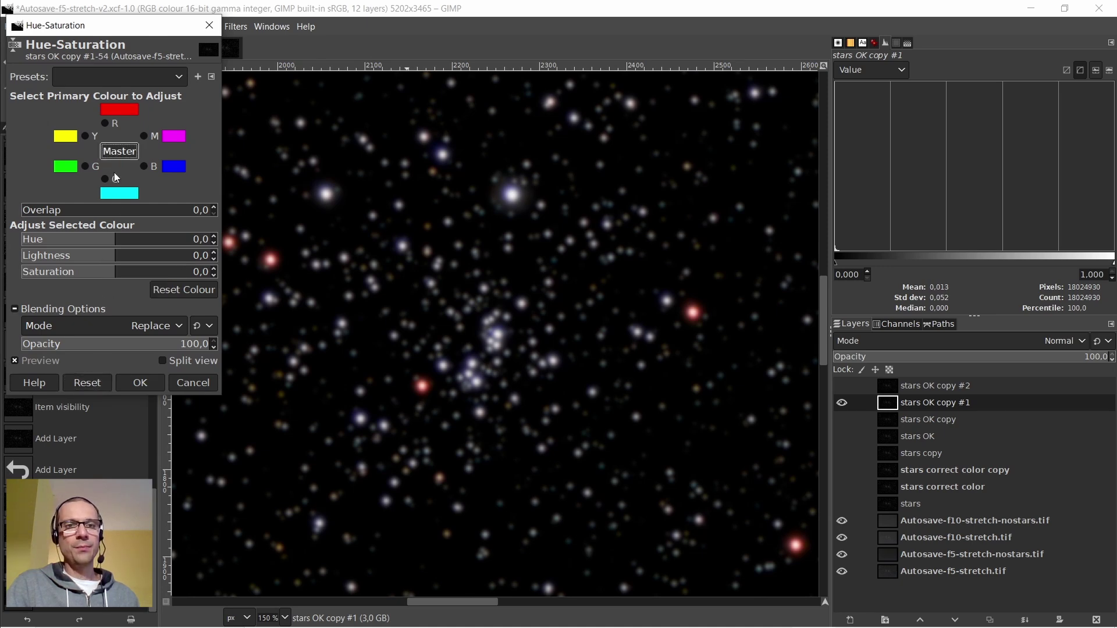
{"action": "left_click", "coordinate": [124, 241]}
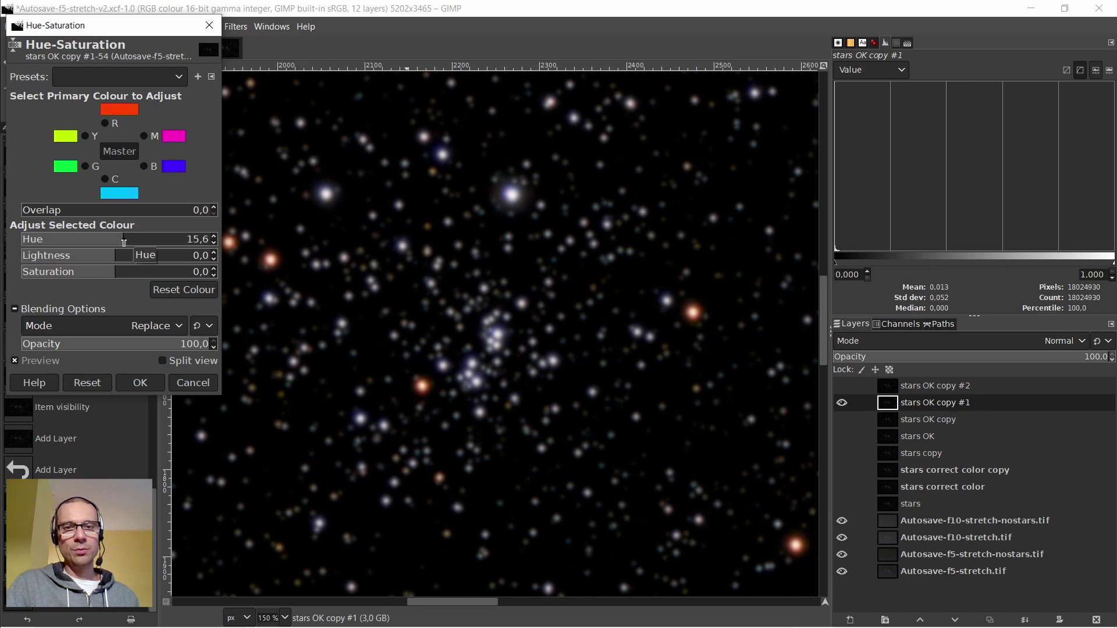
{"action": "left_click_drag", "start_coordinate": [123, 242], "coordinate": [117, 242]}
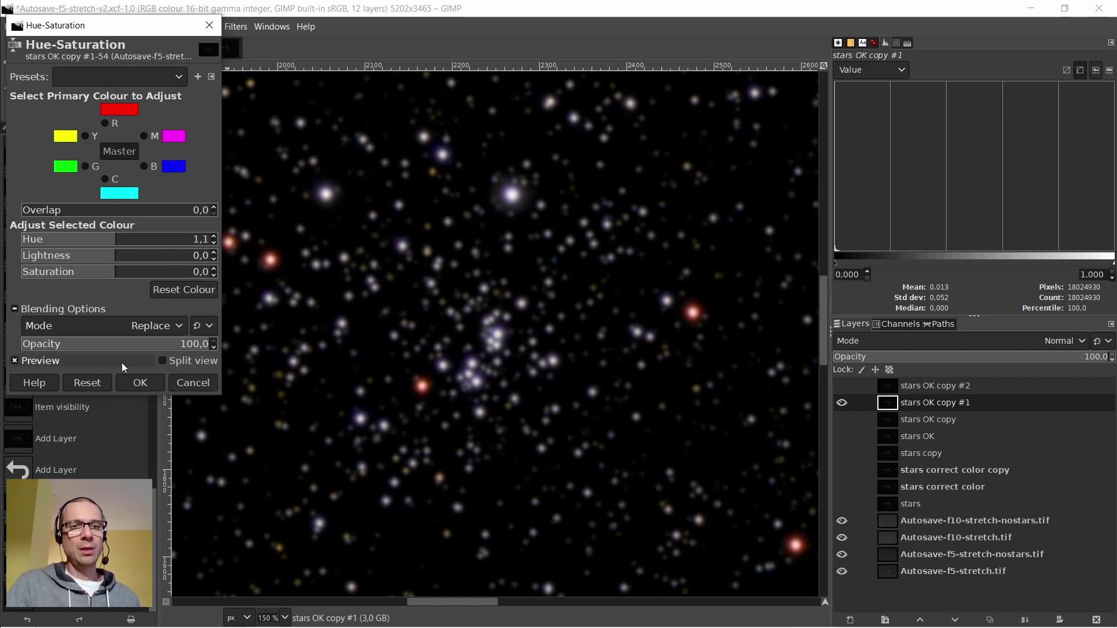
{"action": "left_click", "coordinate": [87, 383]}
Shift only the red primary colour's hue to about 18.9, check the red stars at several spots, and apply the adjustment
{"action": "left_click", "coordinate": [105, 123]}
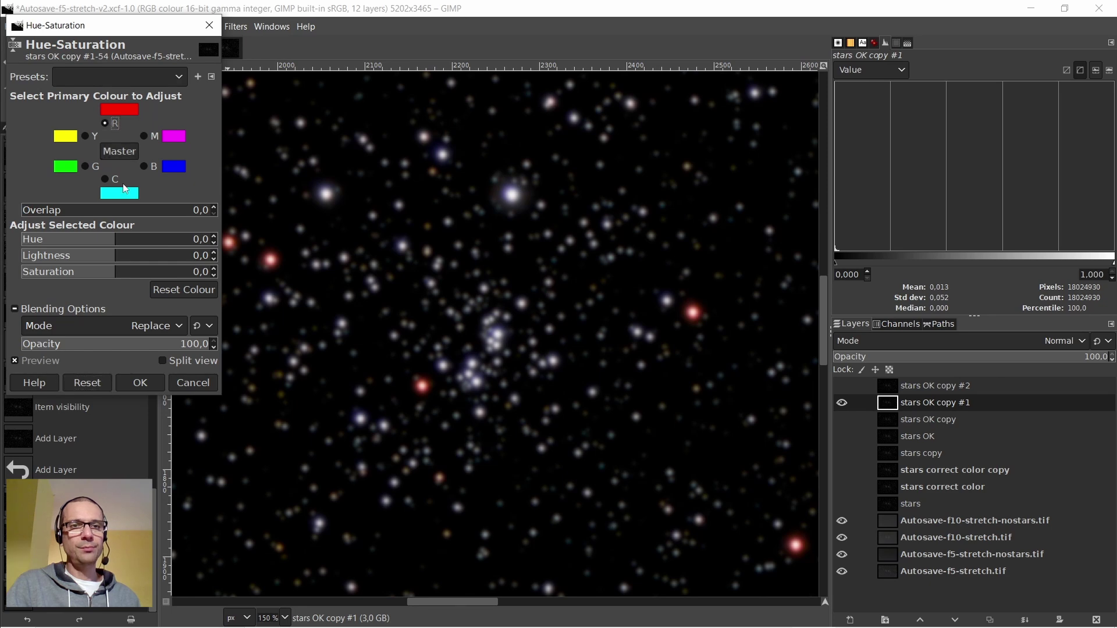
{"action": "left_click_drag", "start_coordinate": [110, 242], "coordinate": [127, 243]}
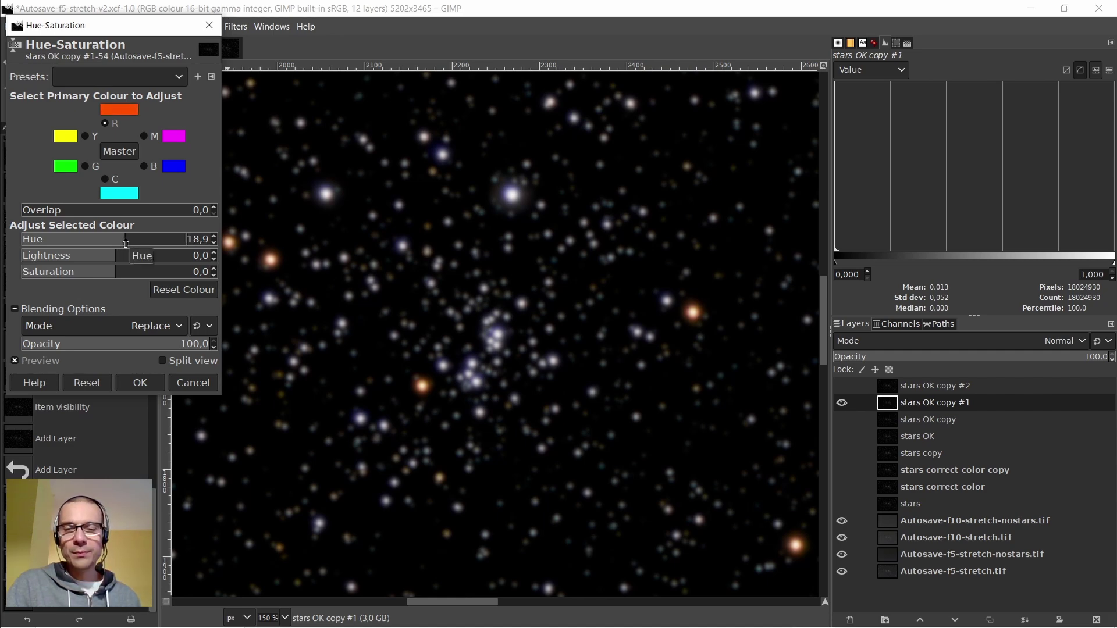
{"action": "scroll", "coordinate": [412, 374], "scroll_direction": "down", "scroll_amount": 2, "text": "ctrl"}
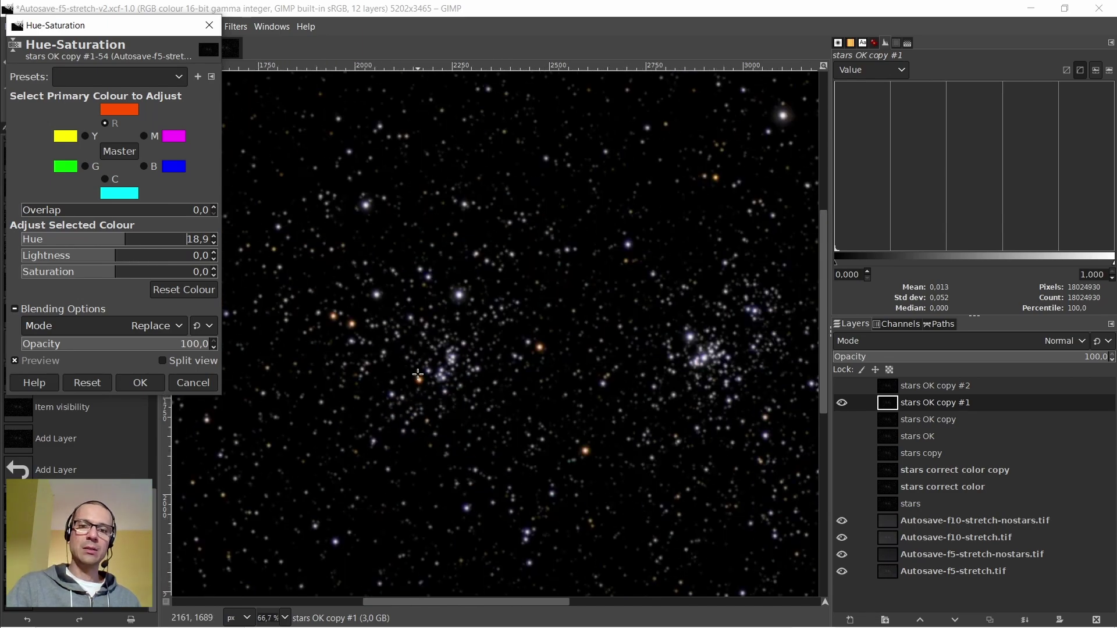
{"action": "scroll", "coordinate": [692, 209], "scroll_direction": "up", "scroll_amount": 4, "text": "ctrl"}
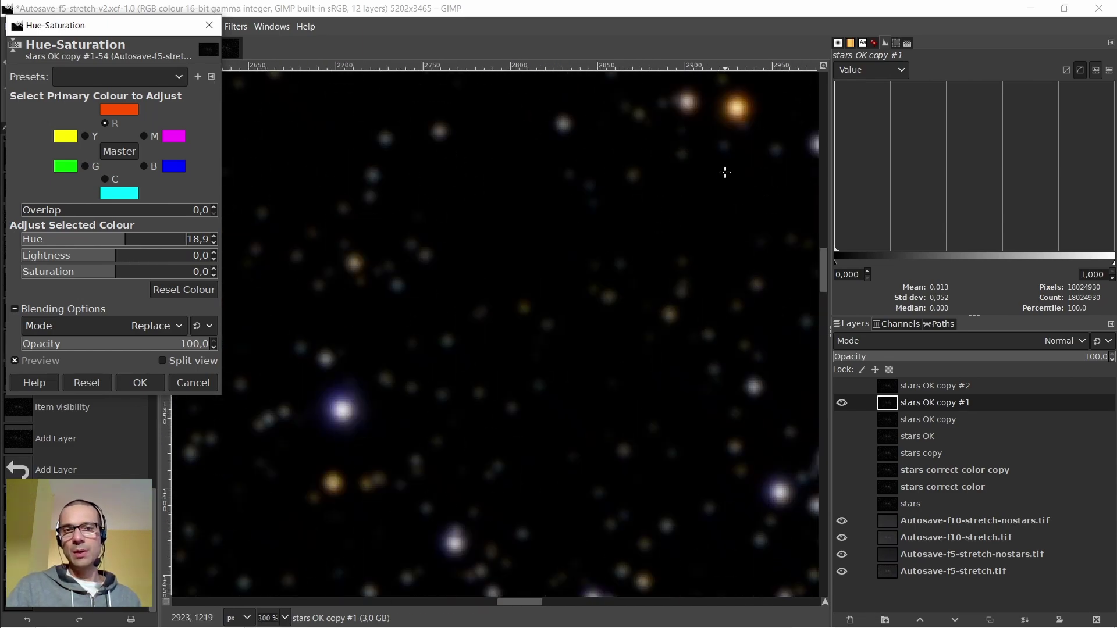
{"action": "scroll", "coordinate": [725, 172], "scroll_direction": "down", "scroll_amount": 4, "text": "ctrl"}
{"action": "scroll", "coordinate": [548, 325], "scroll_direction": "up", "scroll_amount": 3, "text": "ctrl"}
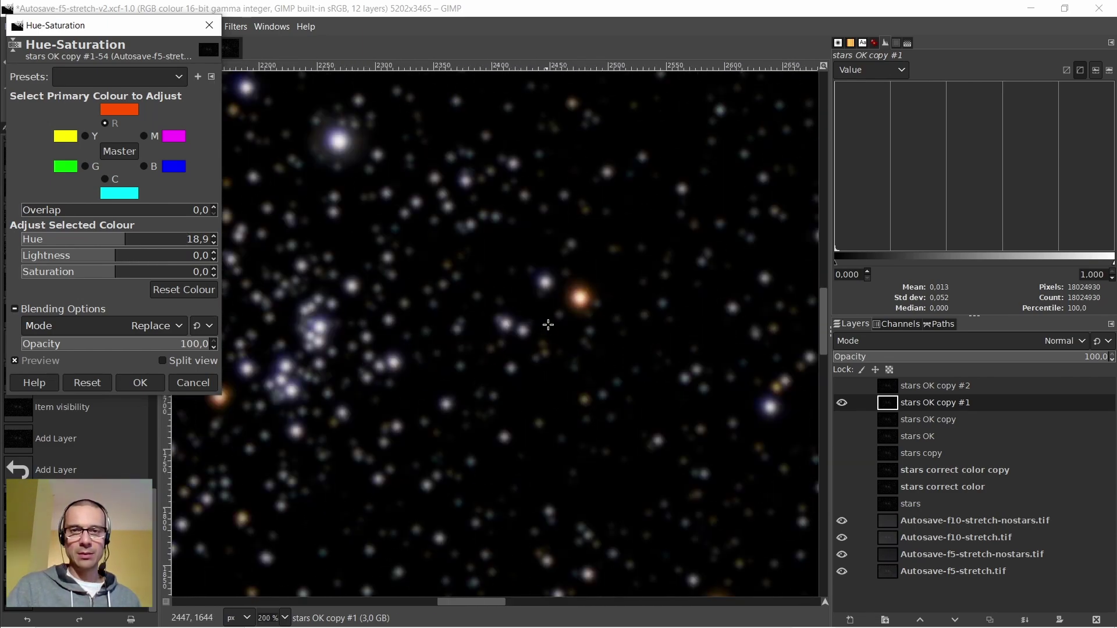
{"action": "scroll", "coordinate": [549, 324], "scroll_direction": "down", "scroll_amount": 3, "text": "ctrl"}
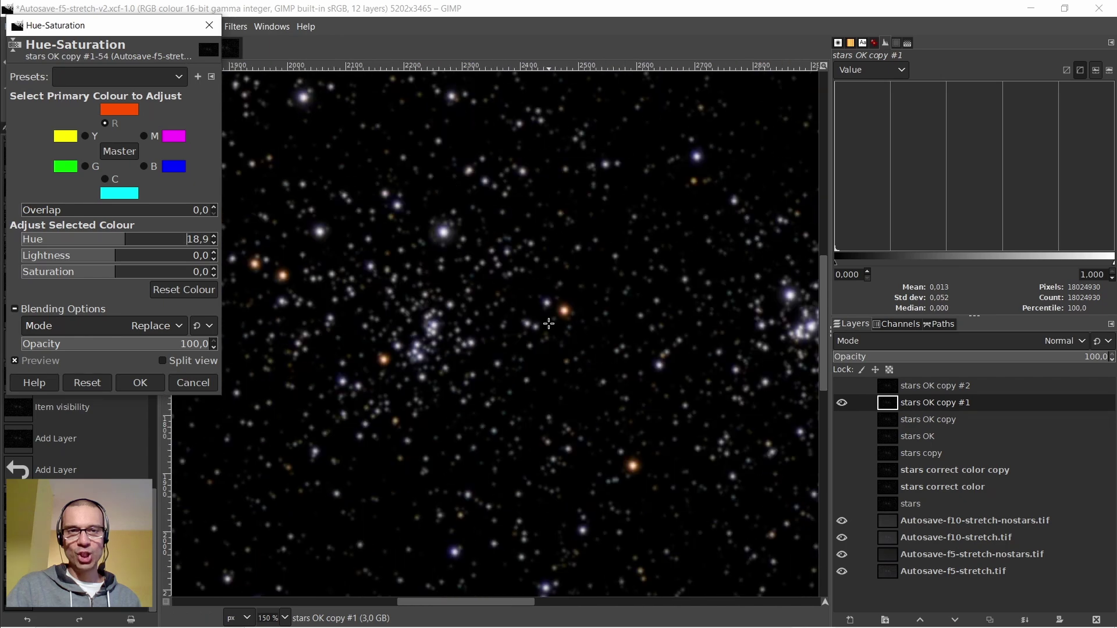
{"action": "left_click", "coordinate": [140, 383]}
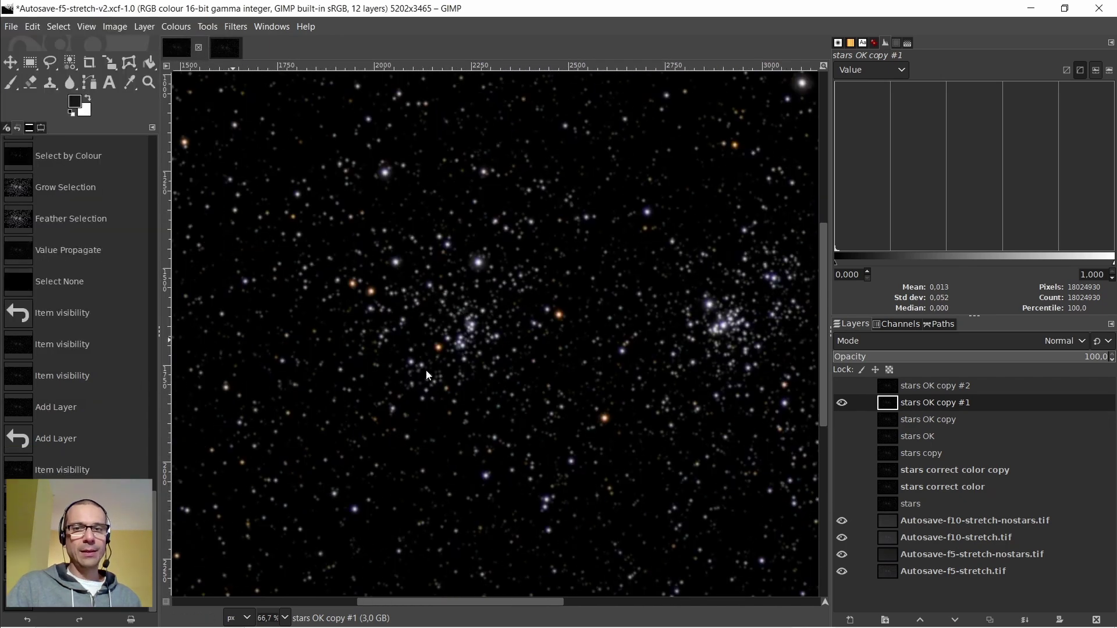
Make the stars OK copy #2 layer visible and set its blend mode to Luminance
{"action": "scroll", "coordinate": [506, 311], "scroll_direction": "up", "scroll_amount": 3, "text": "ctrl"}
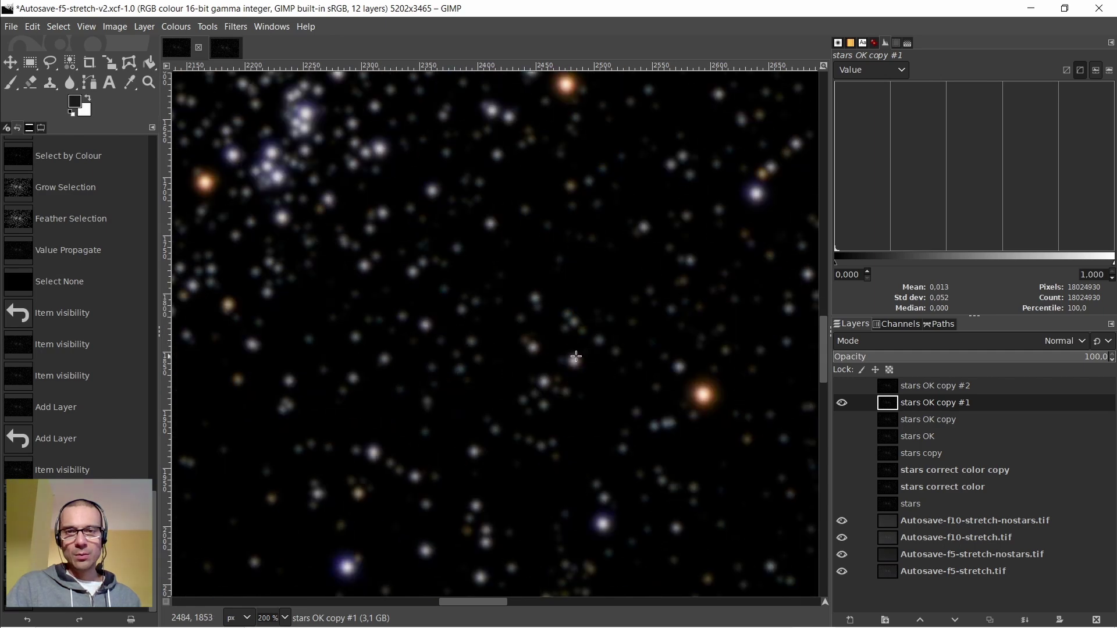
{"action": "scroll", "coordinate": [577, 356], "scroll_direction": "down", "scroll_amount": 2, "text": "ctrl"}
{"action": "scroll", "coordinate": [569, 305], "scroll_direction": "up", "scroll_amount": 5}
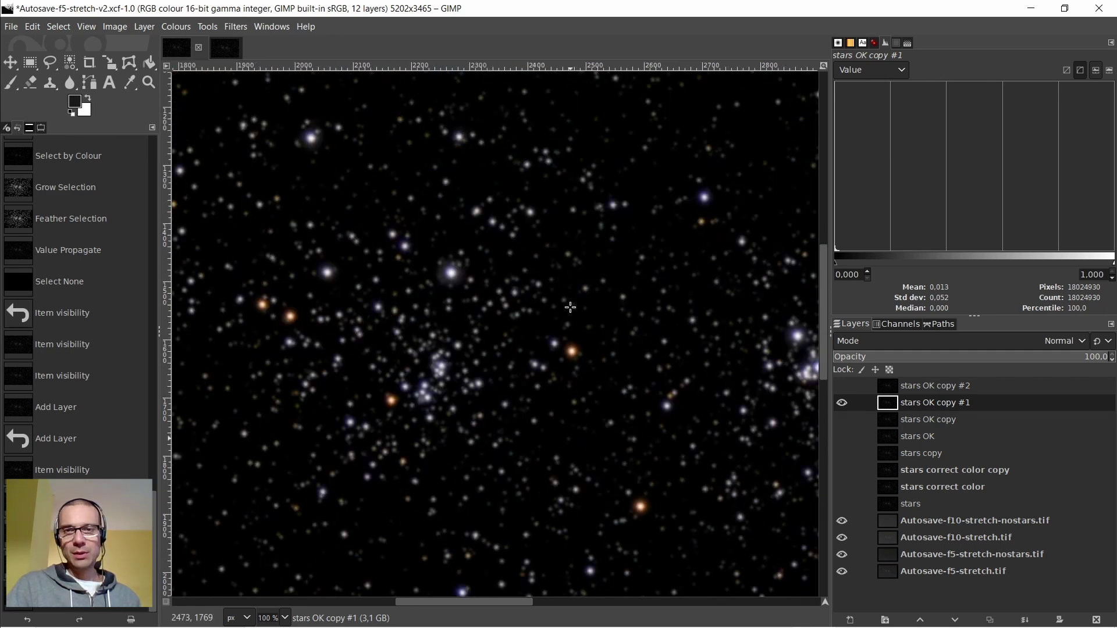
{"action": "scroll", "coordinate": [498, 208], "scroll_direction": "up", "scroll_amount": 2, "text": "ctrl"}
{"action": "scroll", "coordinate": [498, 207], "scroll_direction": "down", "scroll_amount": 1, "text": "ctrl"}
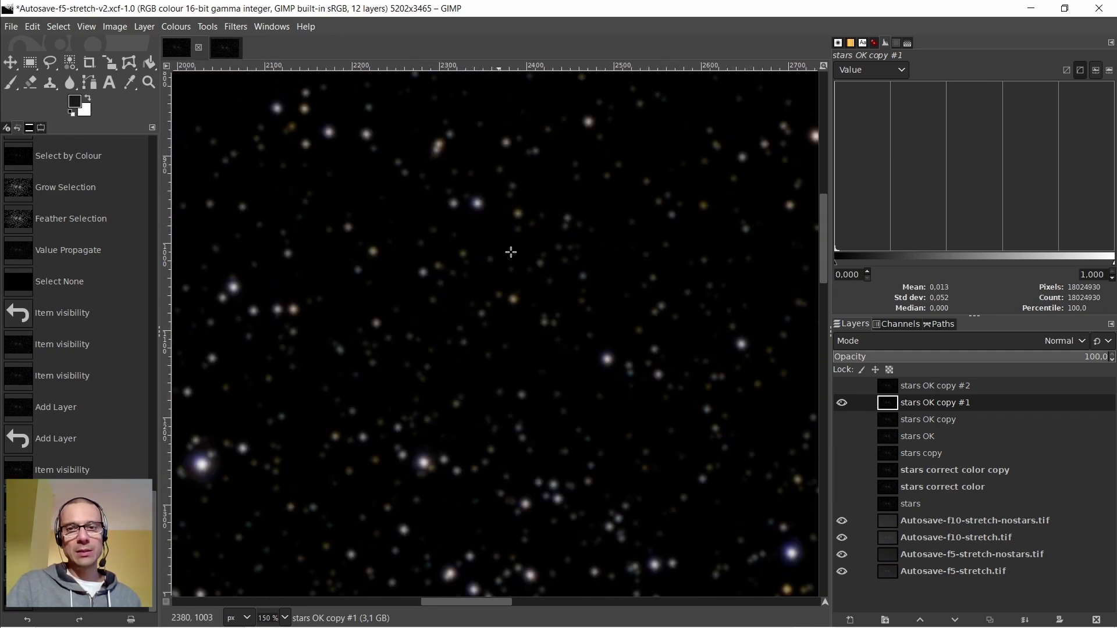
{"action": "scroll", "coordinate": [523, 286], "scroll_direction": "down", "scroll_amount": 4}
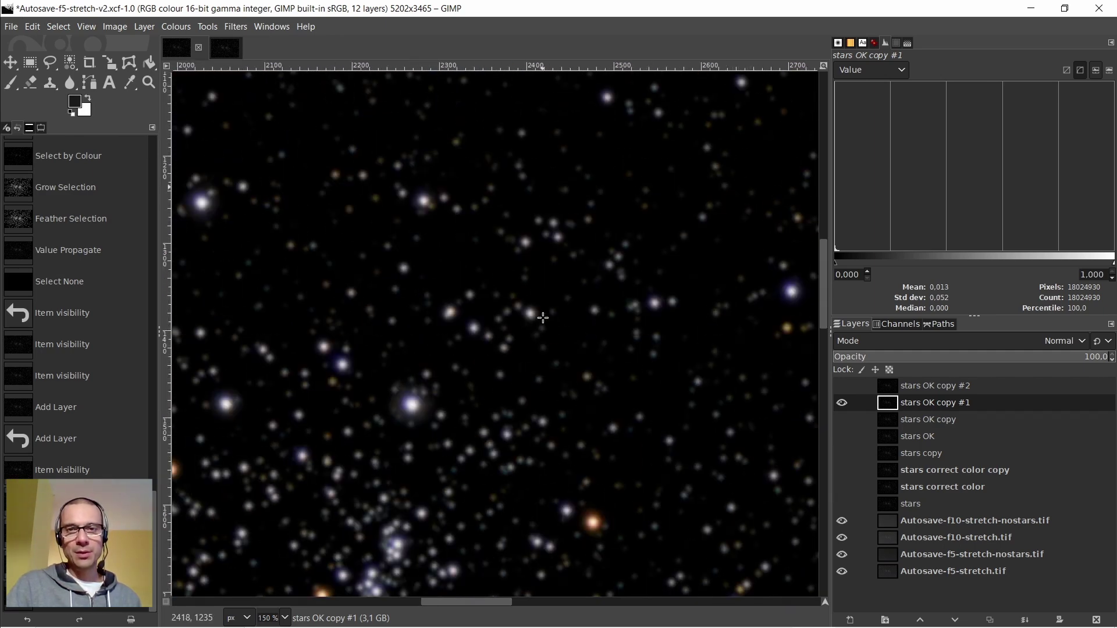
{"action": "left_click", "coordinate": [874, 387]}
{"action": "left_click", "coordinate": [842, 387]}
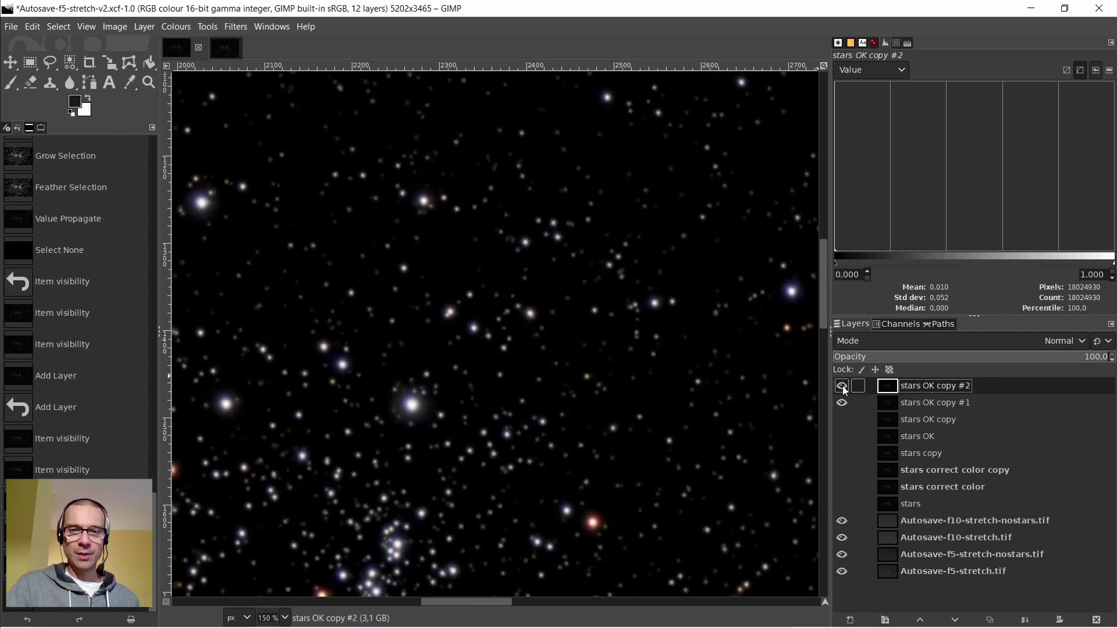
{"action": "left_click", "coordinate": [966, 342]}
{"action": "scroll", "coordinate": [962, 277], "scroll_direction": "down", "scroll_amount": 5}
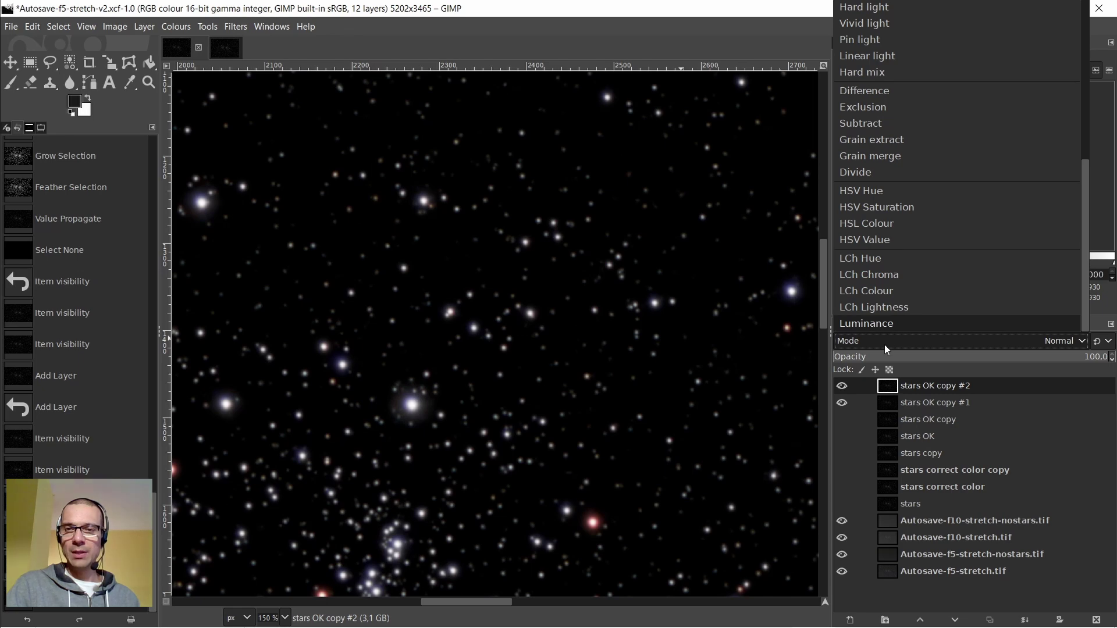
{"action": "left_click", "coordinate": [875, 324]}
Compare the star field with the stars OK copy #2 luminance layer hidden and shown
{"action": "scroll", "coordinate": [549, 469], "scroll_direction": "down", "scroll_amount": 3}
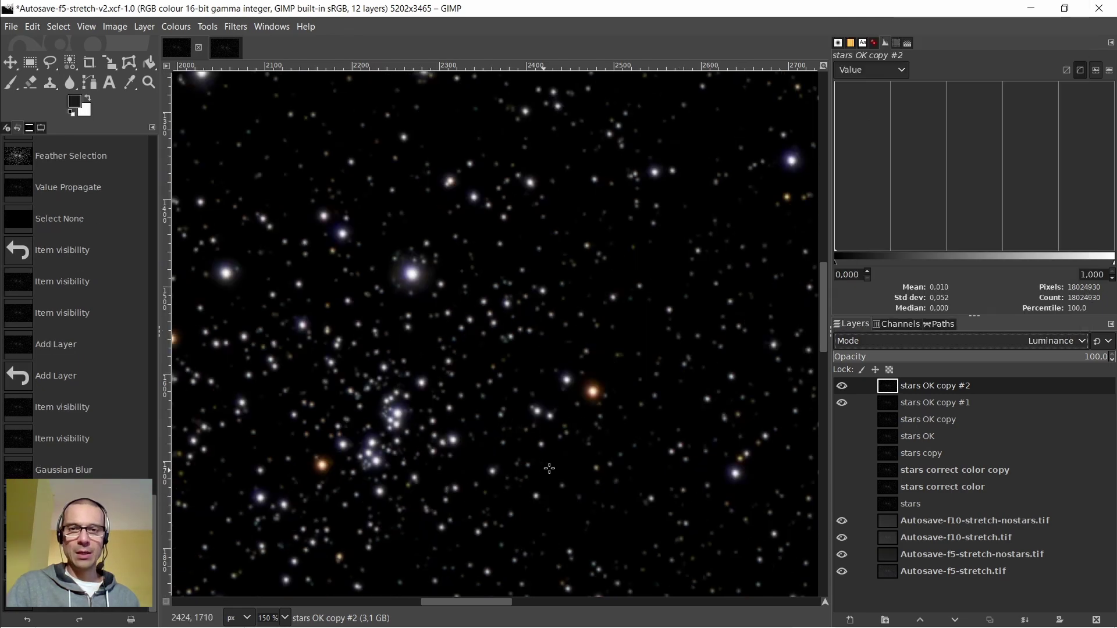
{"action": "left_click", "coordinate": [842, 386]}
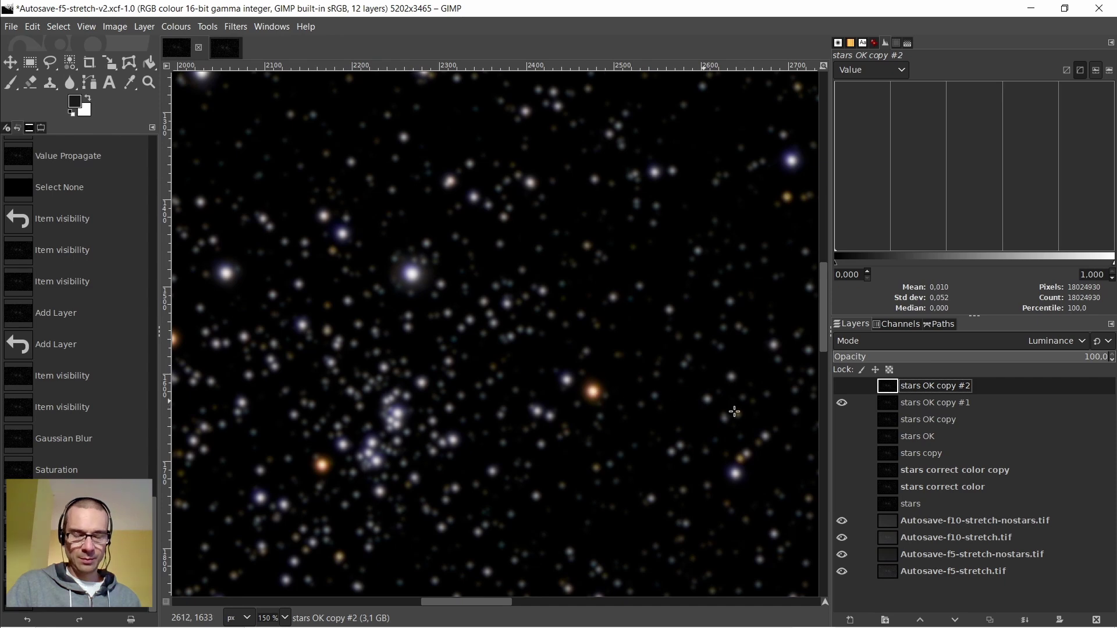
{"action": "left_click", "coordinate": [888, 403]}
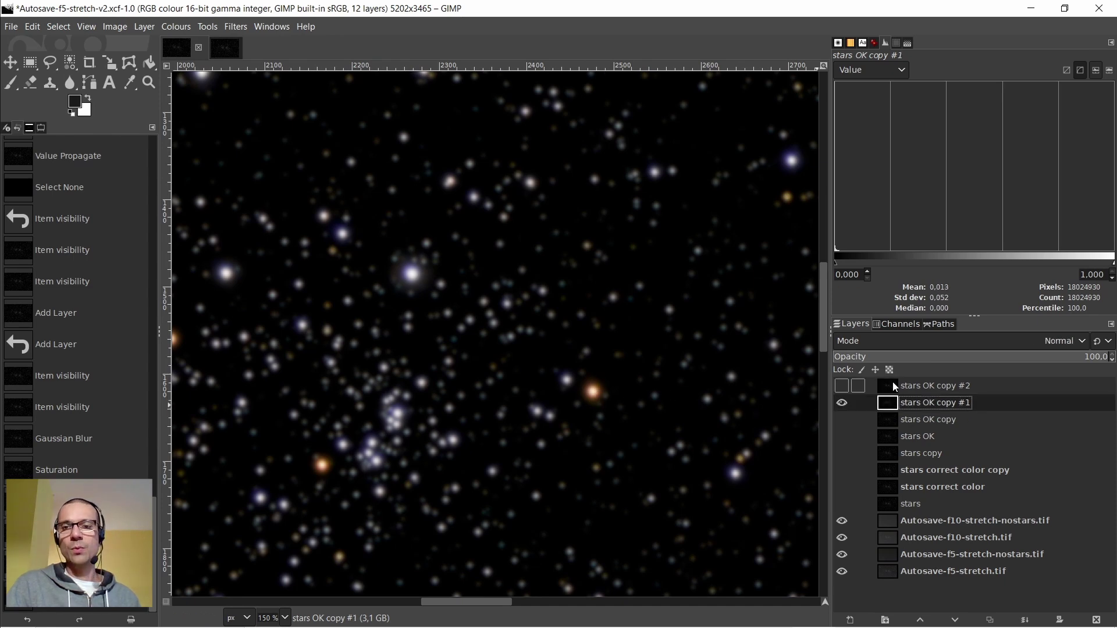
{"action": "left_click", "coordinate": [890, 385]}
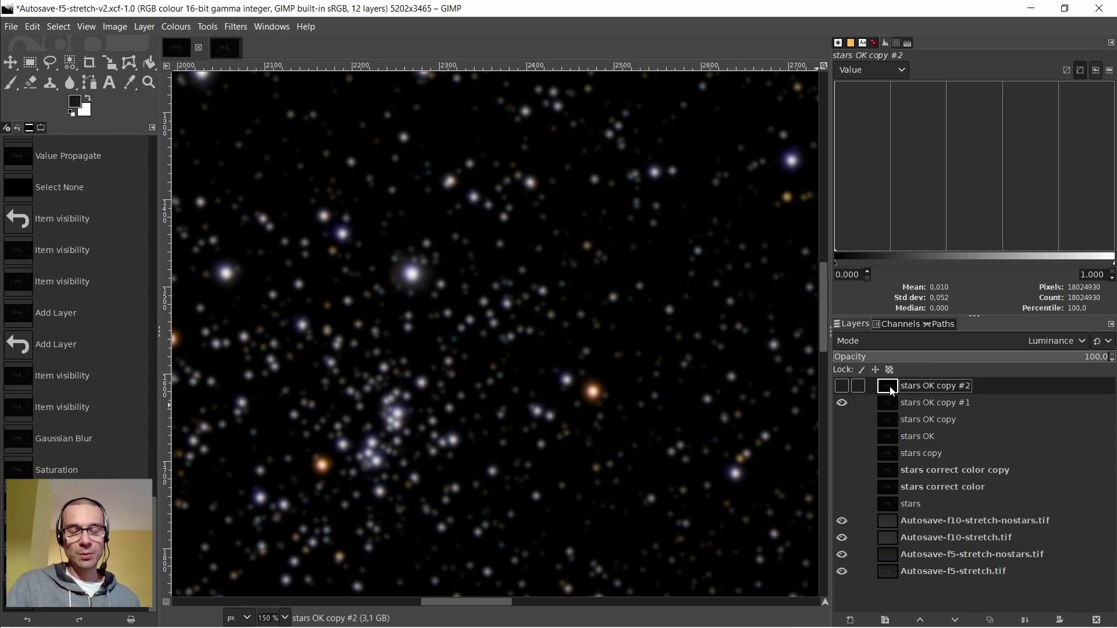
{"action": "left_click", "coordinate": [888, 402]}
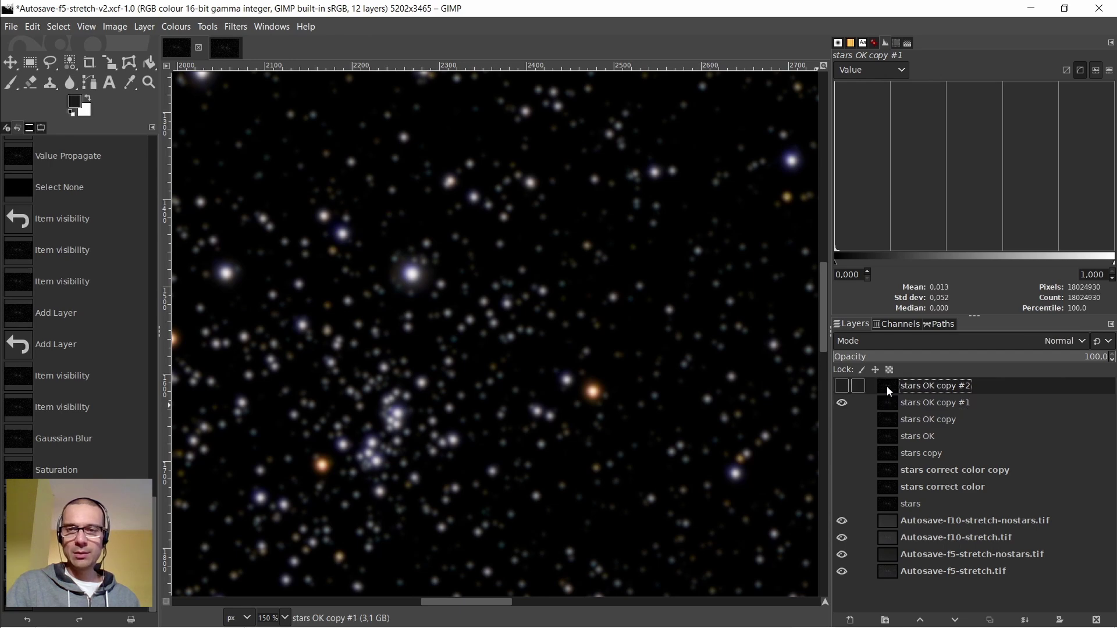
{"action": "left_click", "coordinate": [887, 386]}
{"action": "left_click", "coordinate": [841, 386]}
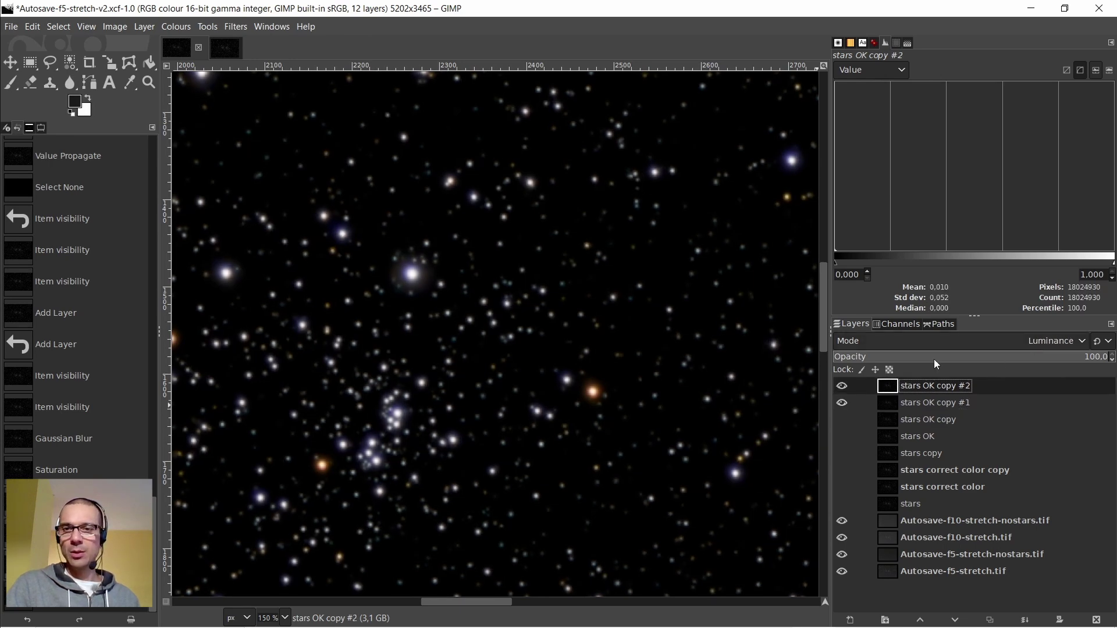
Create a new layer from the visible image and name it "stars finish"
{"action": "right_click", "coordinate": [889, 385]}
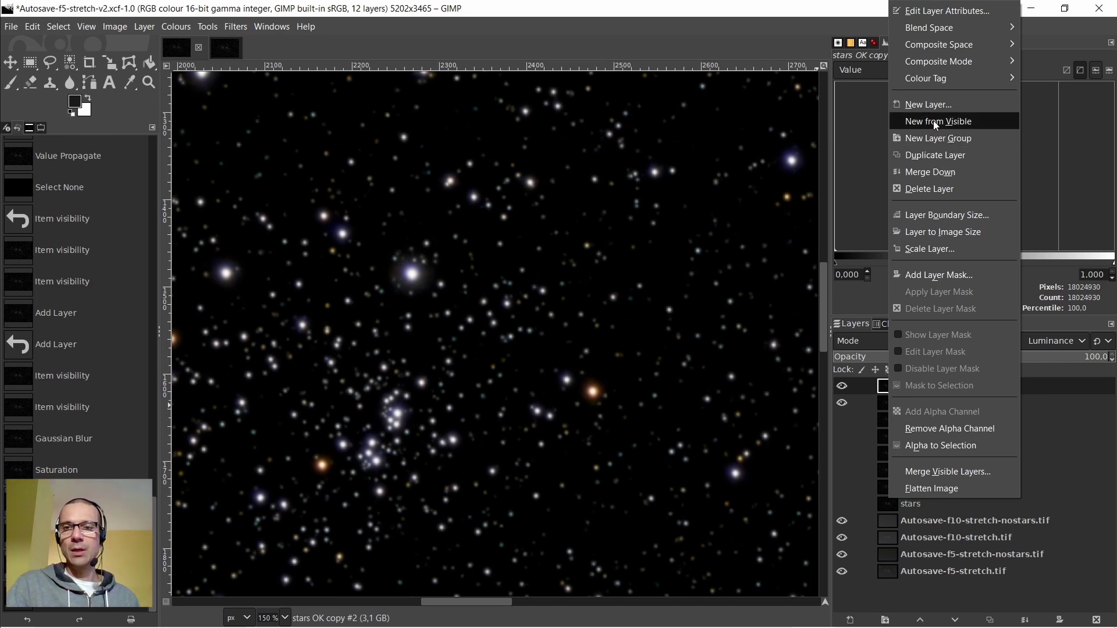
{"action": "left_click", "coordinate": [933, 120]}
{"action": "double_click", "coordinate": [906, 386]}
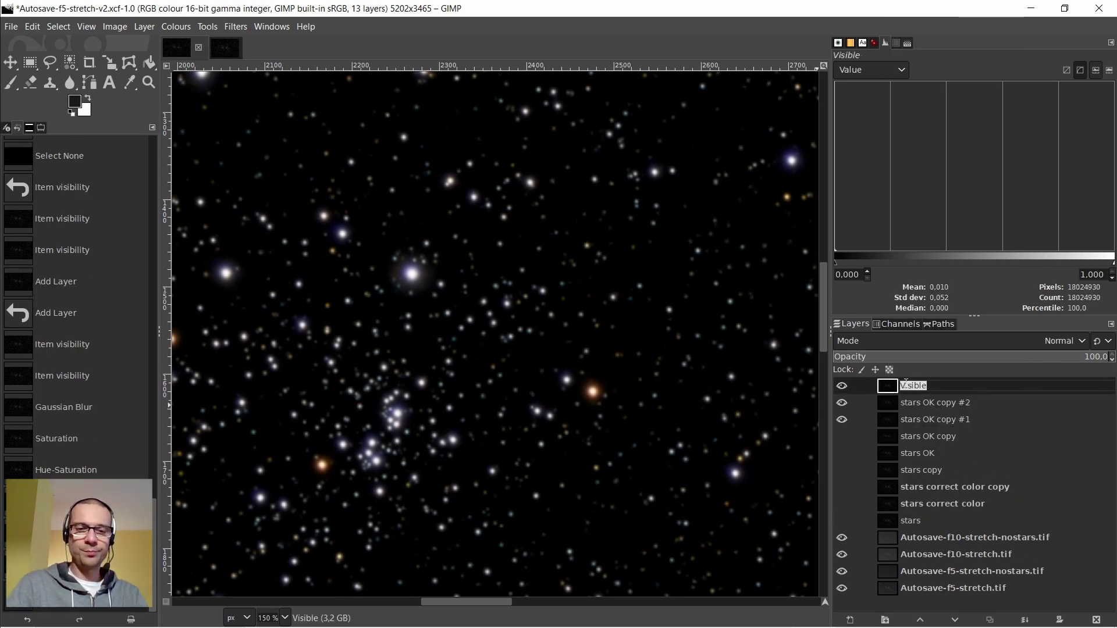
{"action": "type", "text": "stars fini"}
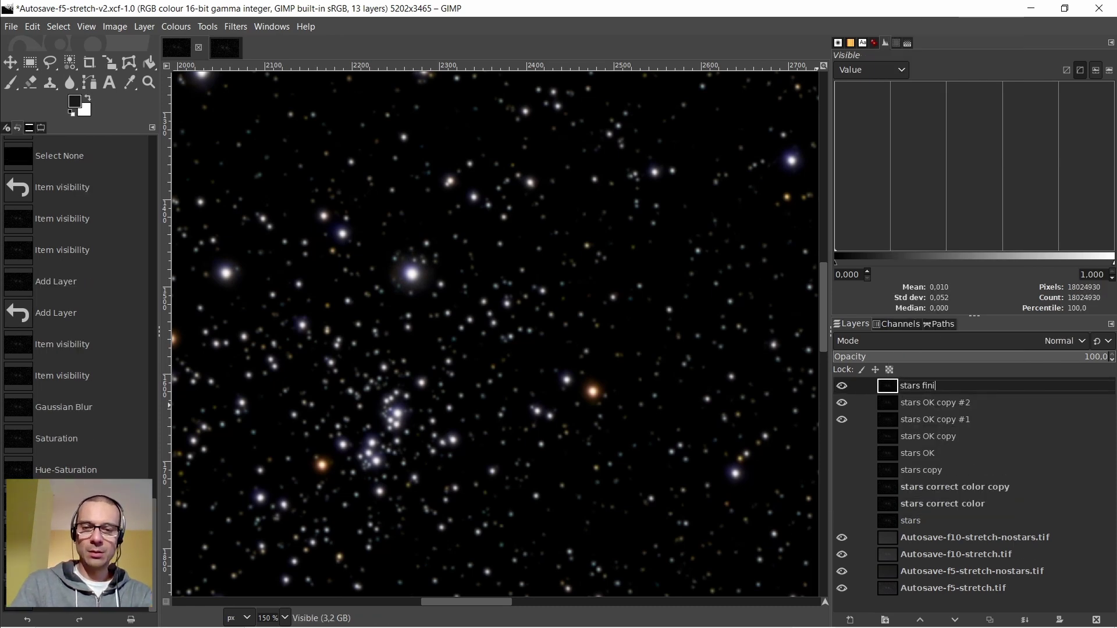
{"action": "type", "text": "sh"}
{"action": "key", "text": "Return"}
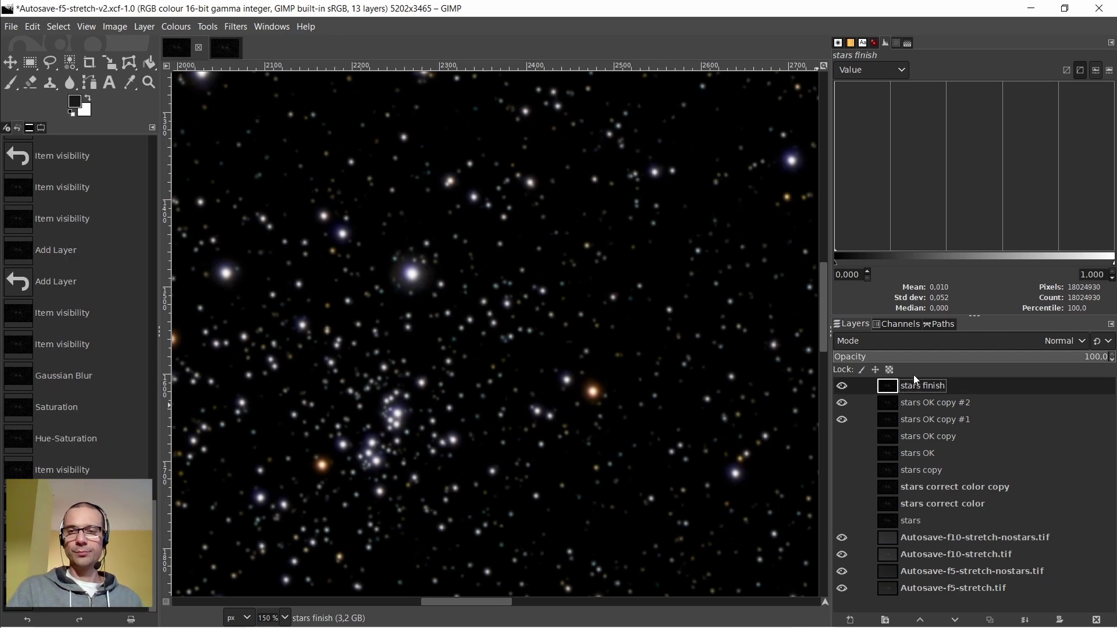
Set the stars OK copy #2 layer back to Normal mode, and hide it along with stars OK copy #1
{"action": "left_click", "coordinate": [888, 404]}
{"action": "left_click", "coordinate": [923, 344]}
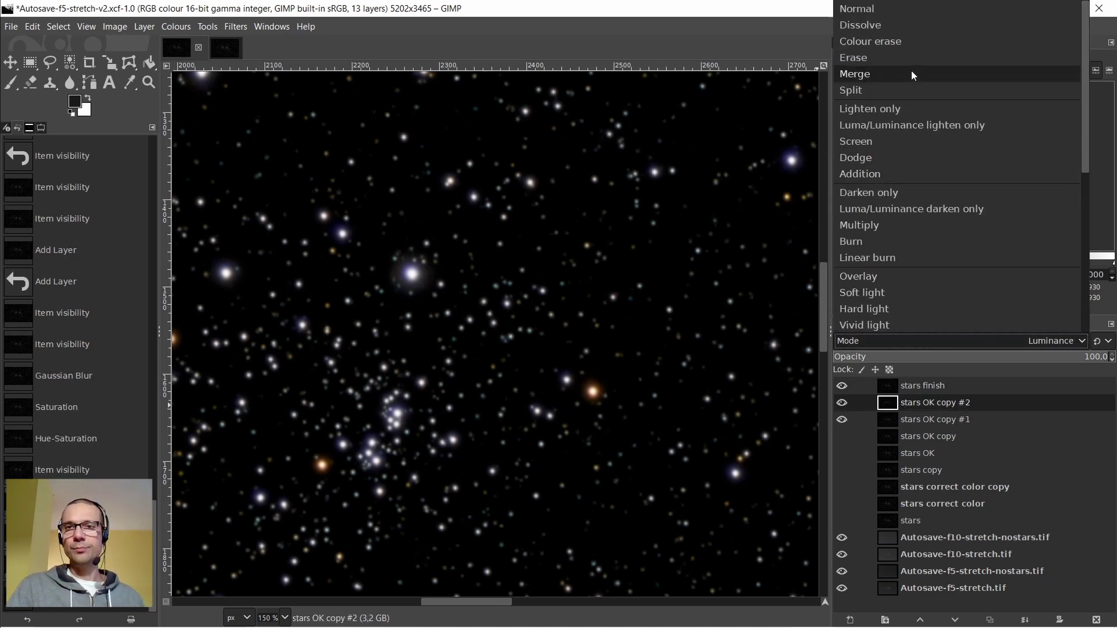
{"action": "left_click", "coordinate": [892, 12]}
{"action": "left_click", "coordinate": [841, 419]}
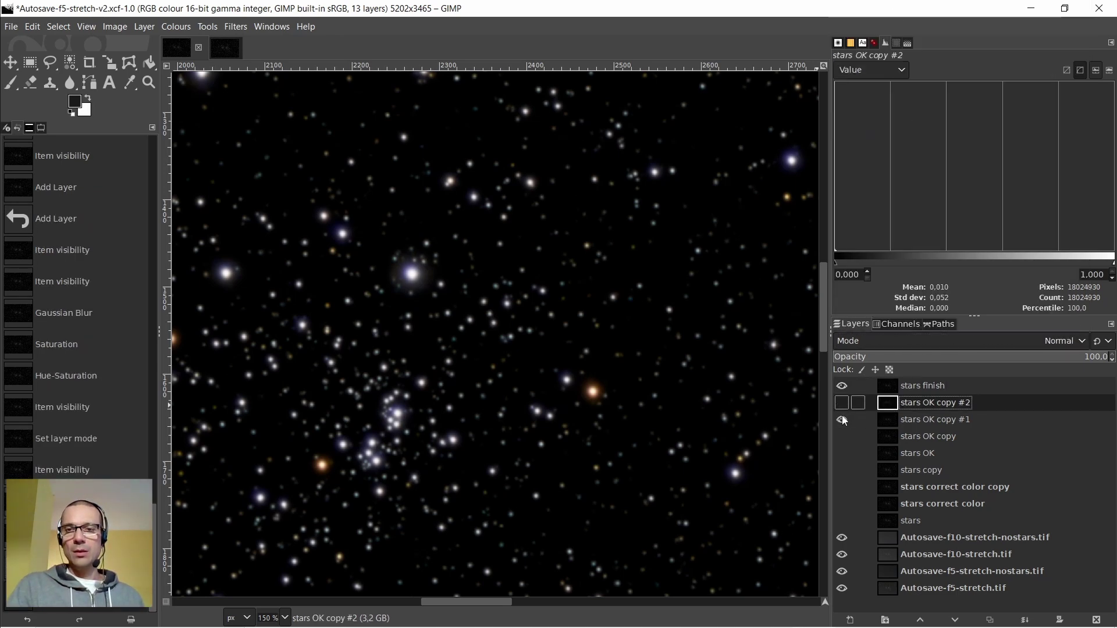
Leave stars finish as the only visible stars layer, make it the active layer, and save the project file
{"action": "left_click", "coordinate": [842, 402]}
{"action": "left_click", "coordinate": [888, 386]}
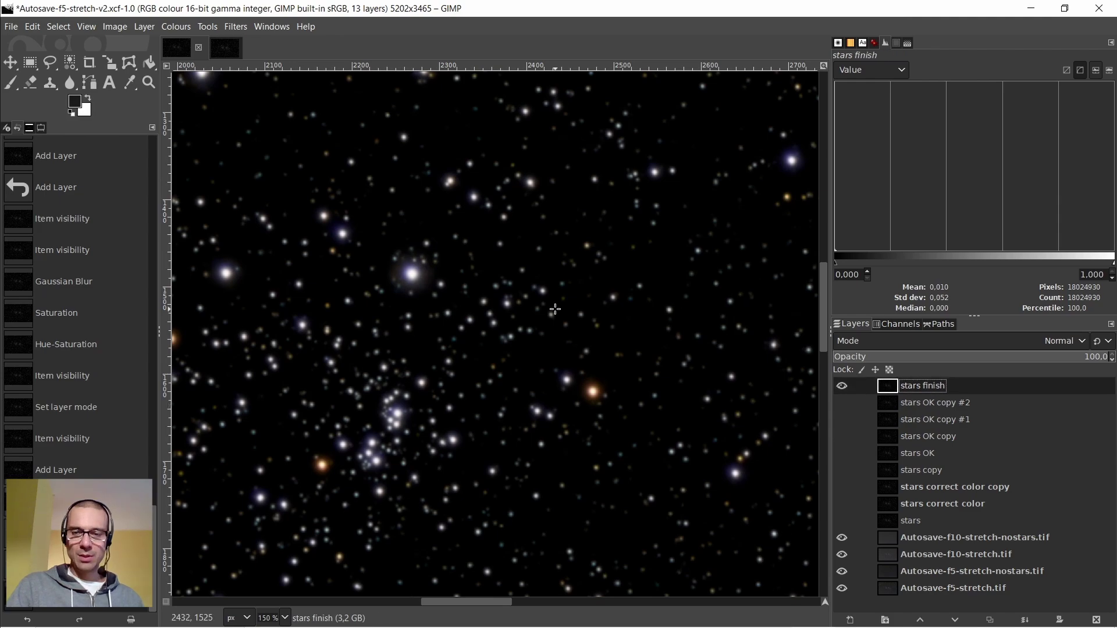
{"action": "scroll", "coordinate": [553, 318], "scroll_direction": "down", "scroll_amount": 6}
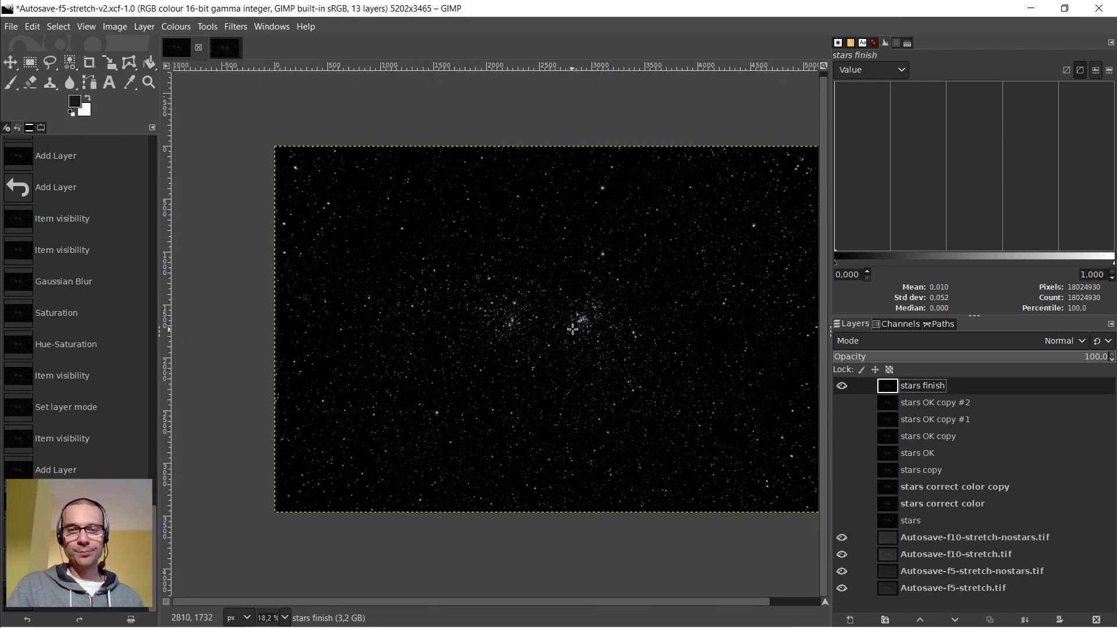
{"action": "scroll", "coordinate": [573, 329], "scroll_direction": "up", "scroll_amount": 9}
{"action": "scroll", "coordinate": [253, 193], "scroll_direction": "down", "scroll_amount": 2}
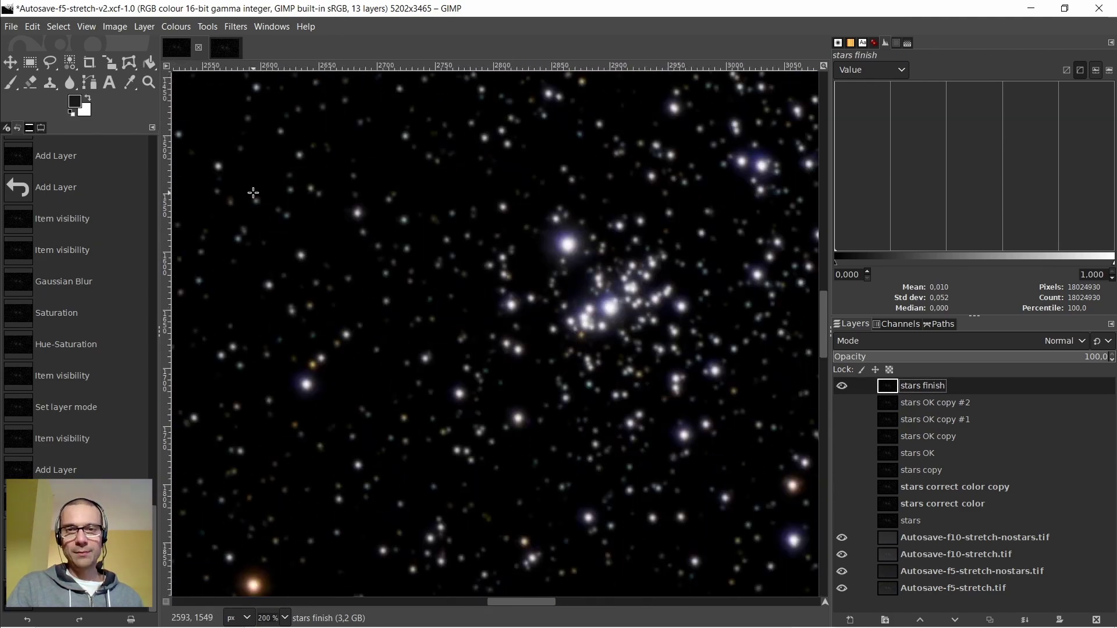
{"action": "left_click", "coordinate": [13, 28]}
{"action": "left_click", "coordinate": [27, 156]}
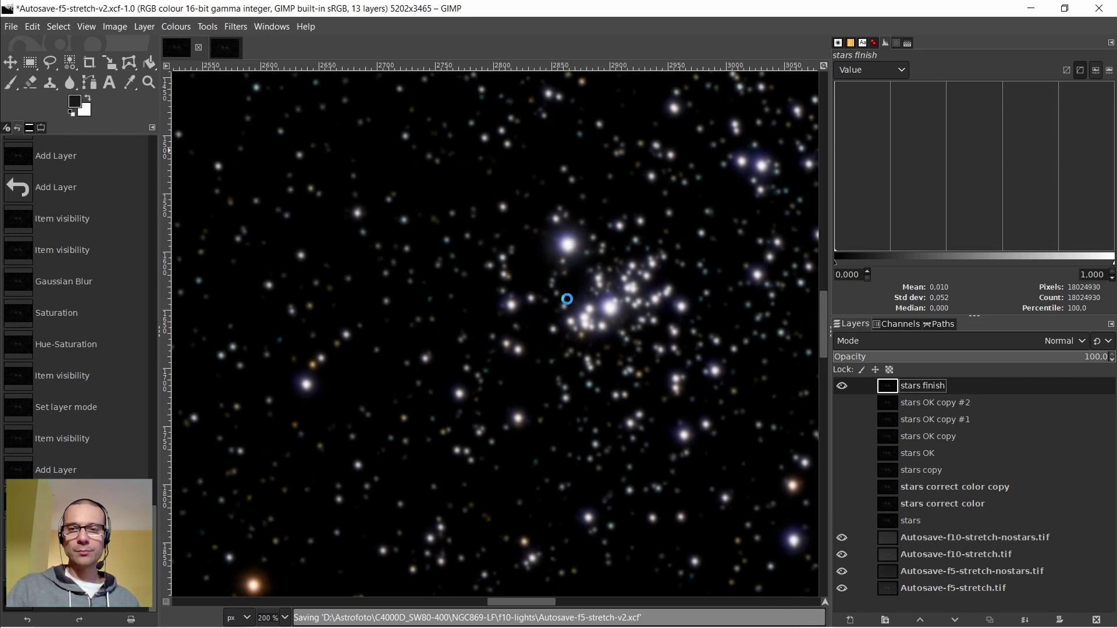
Show the original stars layer and compare it with stars finish by toggling the stars finish layer's visibility
{"action": "left_click", "coordinate": [843, 522]}
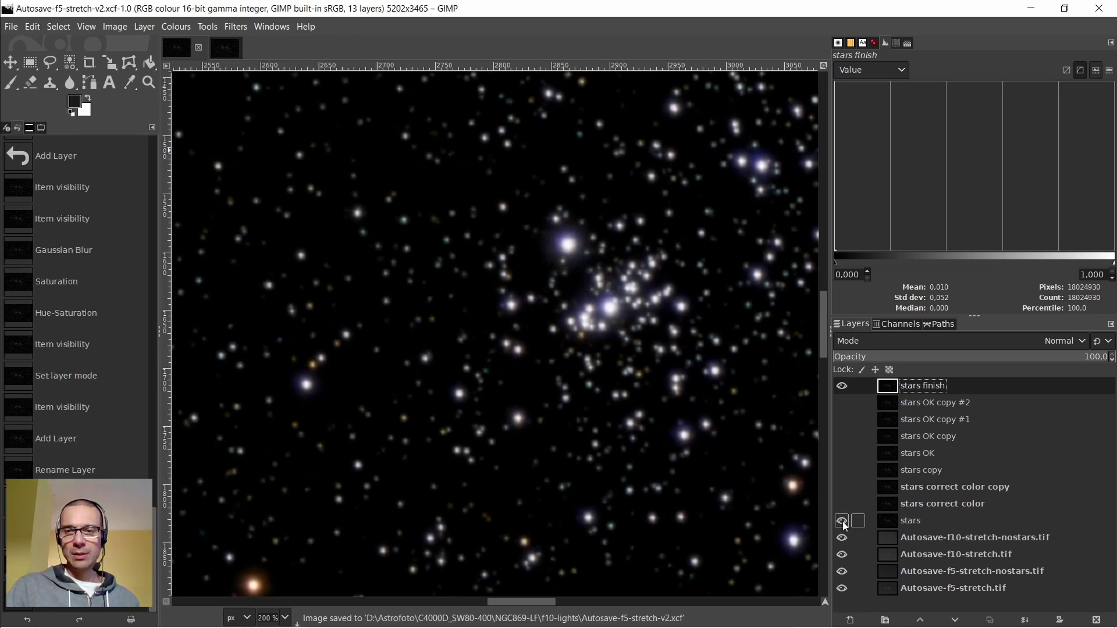
{"action": "left_click", "coordinate": [842, 387]}
{"action": "left_click", "coordinate": [842, 387]}
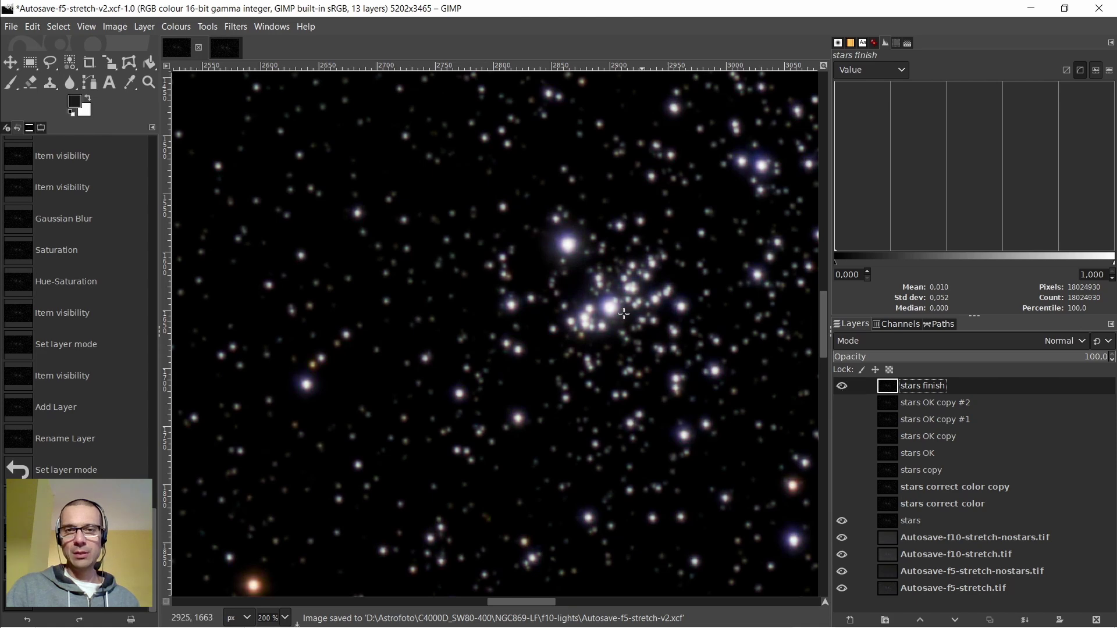
{"action": "scroll", "coordinate": [614, 307], "scroll_direction": "up", "scroll_amount": 2}
{"action": "left_click", "coordinate": [843, 385]}
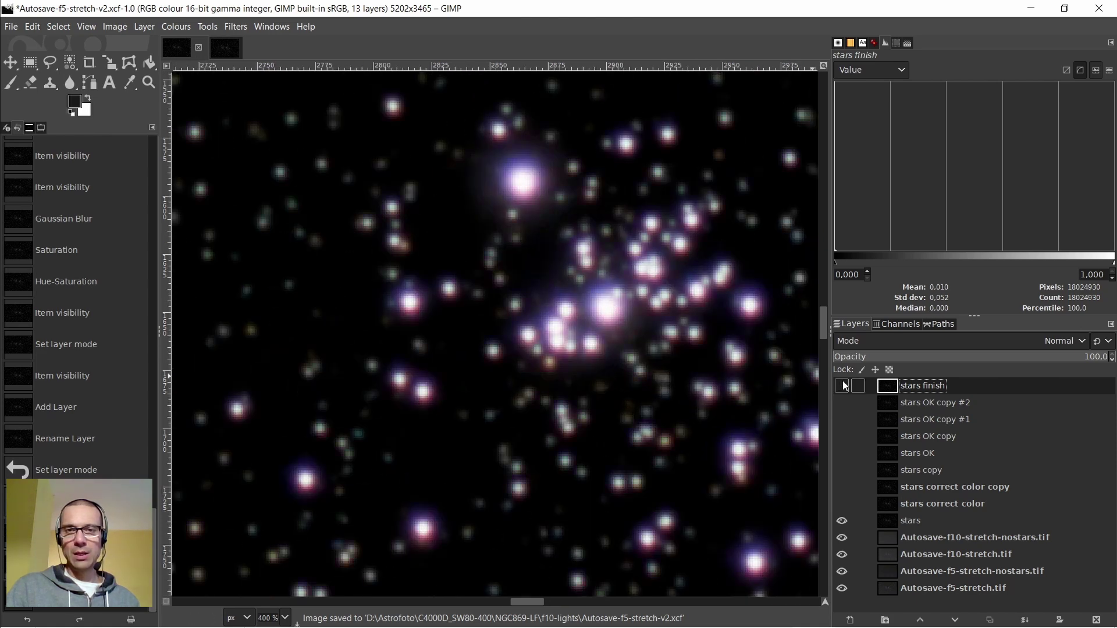
{"action": "left_click", "coordinate": [843, 386]}
{"action": "scroll", "coordinate": [611, 312], "scroll_direction": "down", "scroll_amount": 2}
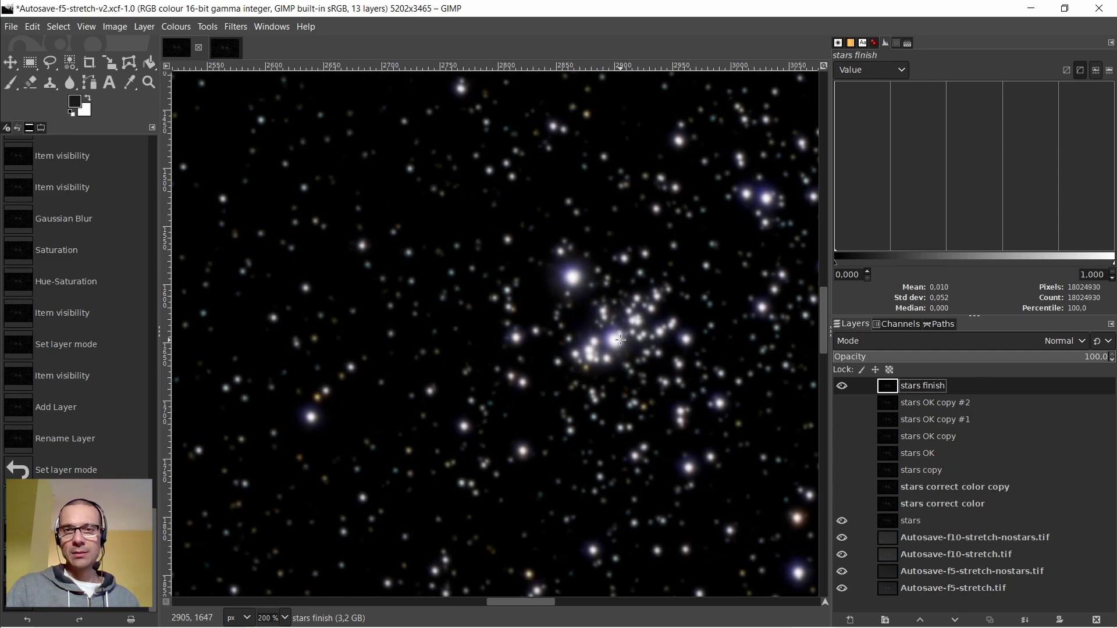
Examine the star colours in the stars finish layer around the left cluster at several magnifications
{"action": "scroll", "coordinate": [620, 340], "scroll_direction": "down", "scroll_amount": 3}
{"action": "scroll", "coordinate": [416, 341], "scroll_direction": "up", "scroll_amount": 3}
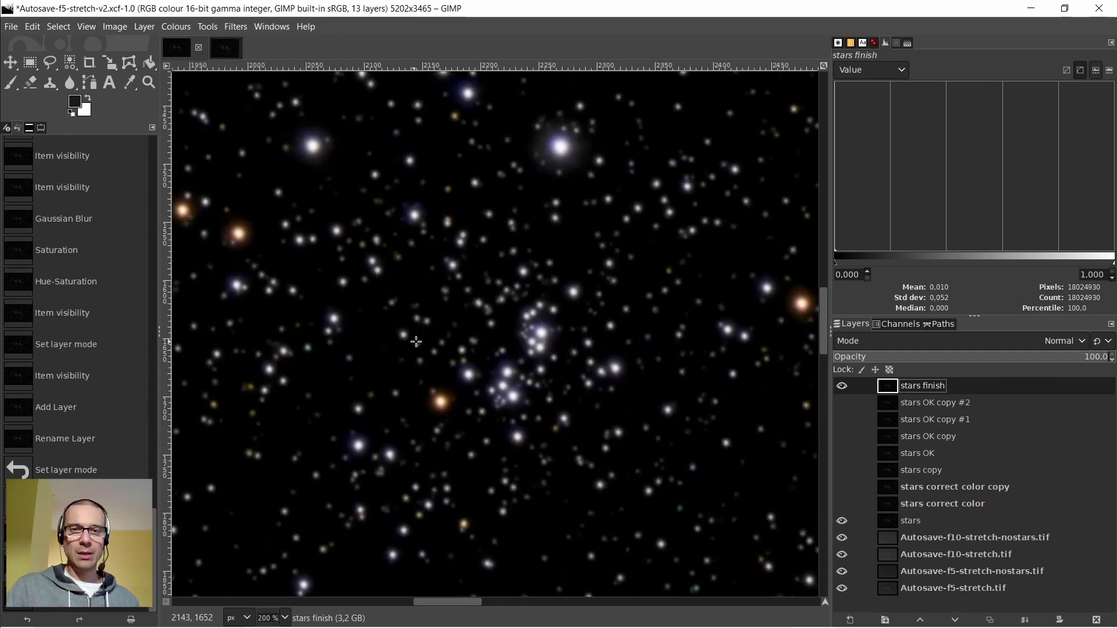
{"action": "scroll", "coordinate": [511, 364], "scroll_direction": "up", "scroll_amount": 1}
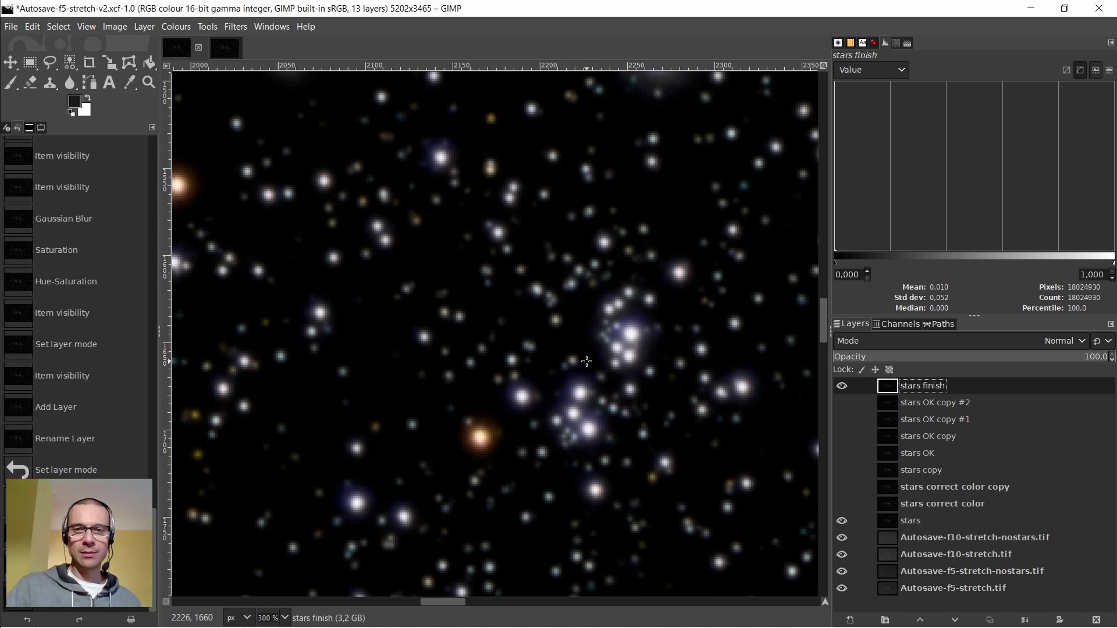
{"action": "scroll", "coordinate": [586, 361], "scroll_direction": "down", "scroll_amount": 2}
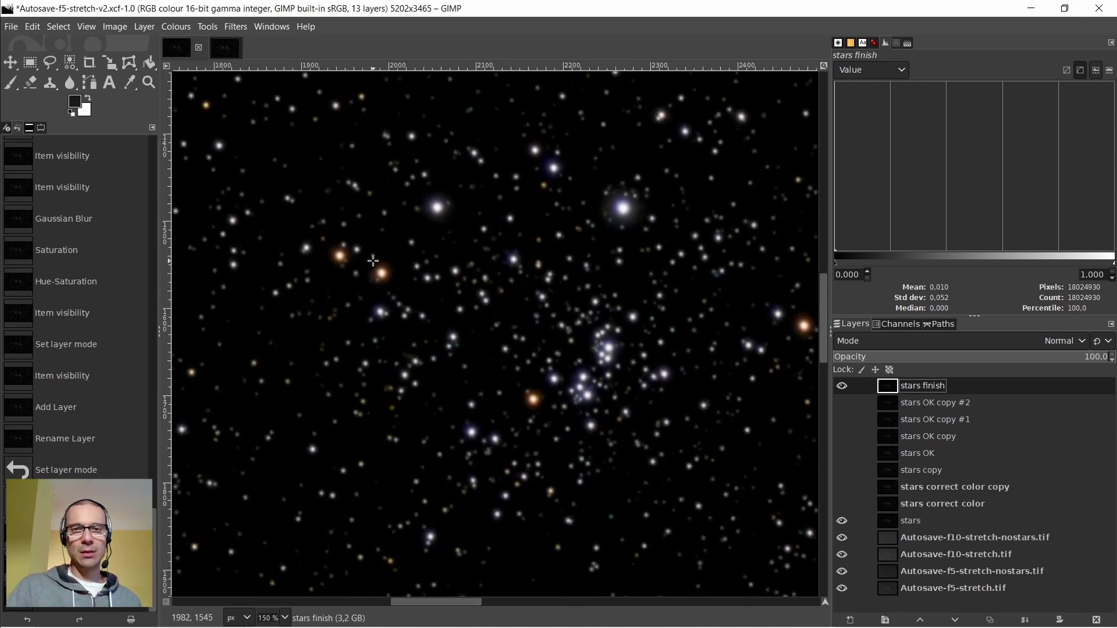
{"action": "scroll", "coordinate": [373, 261], "scroll_direction": "up", "scroll_amount": 2}
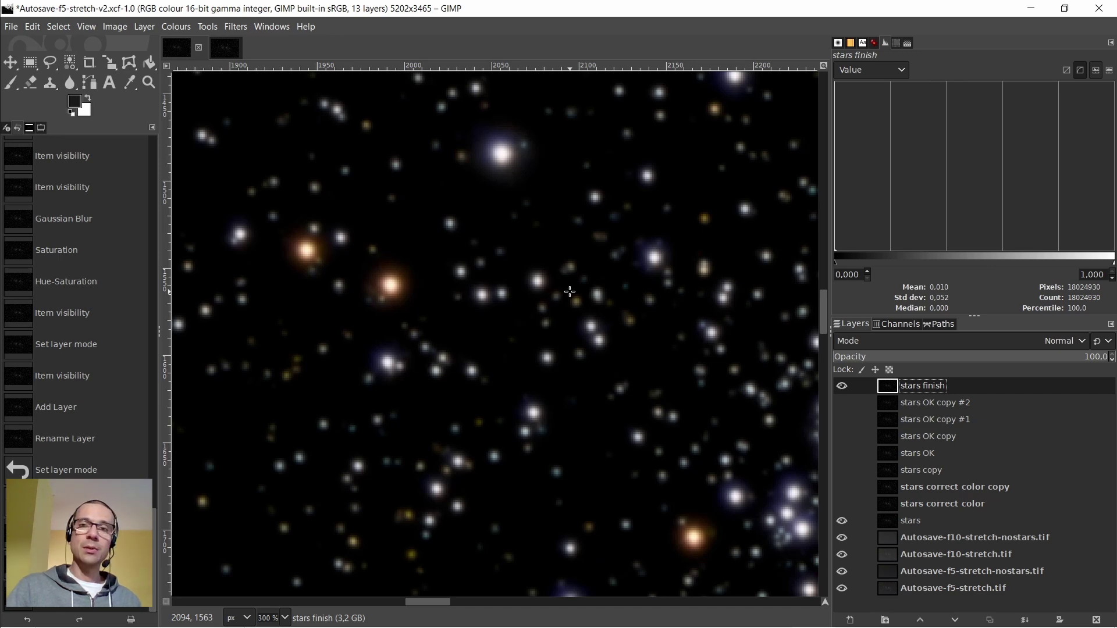
{"action": "scroll", "coordinate": [616, 328], "scroll_direction": "down", "scroll_amount": 2}
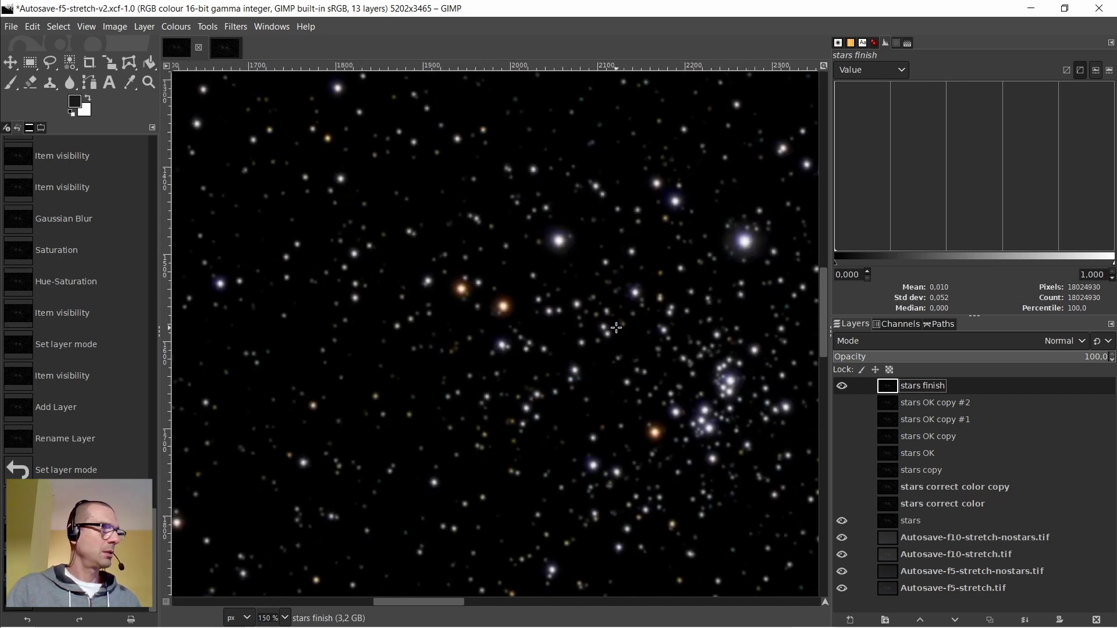
{"action": "scroll", "coordinate": [616, 327], "scroll_direction": "down", "scroll_amount": 2}
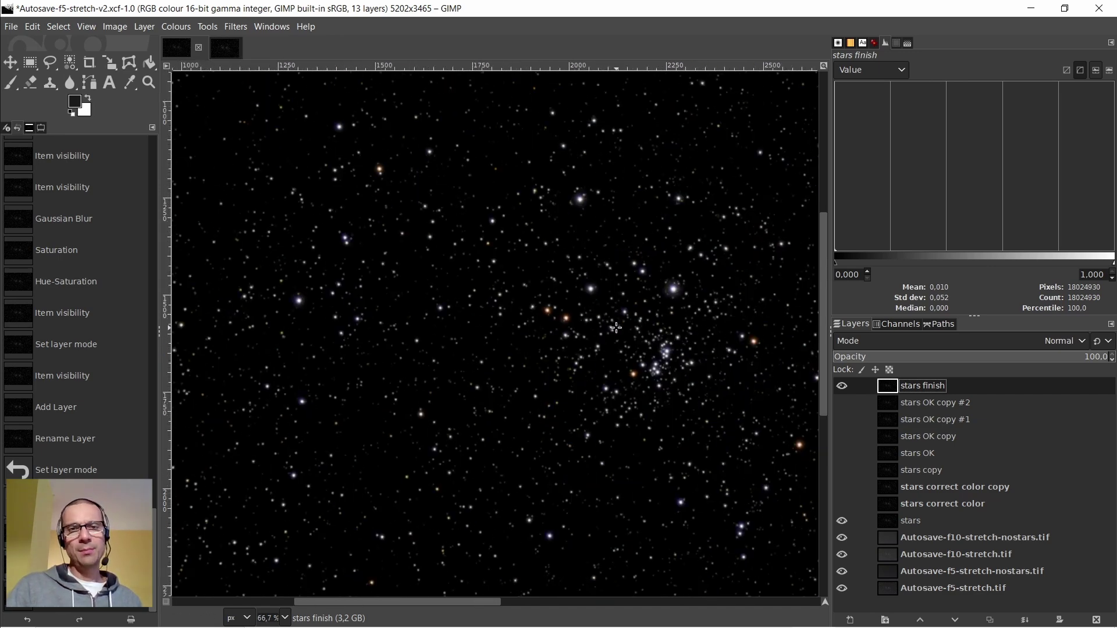
{"action": "scroll", "coordinate": [616, 327], "scroll_direction": "up", "scroll_amount": 5}
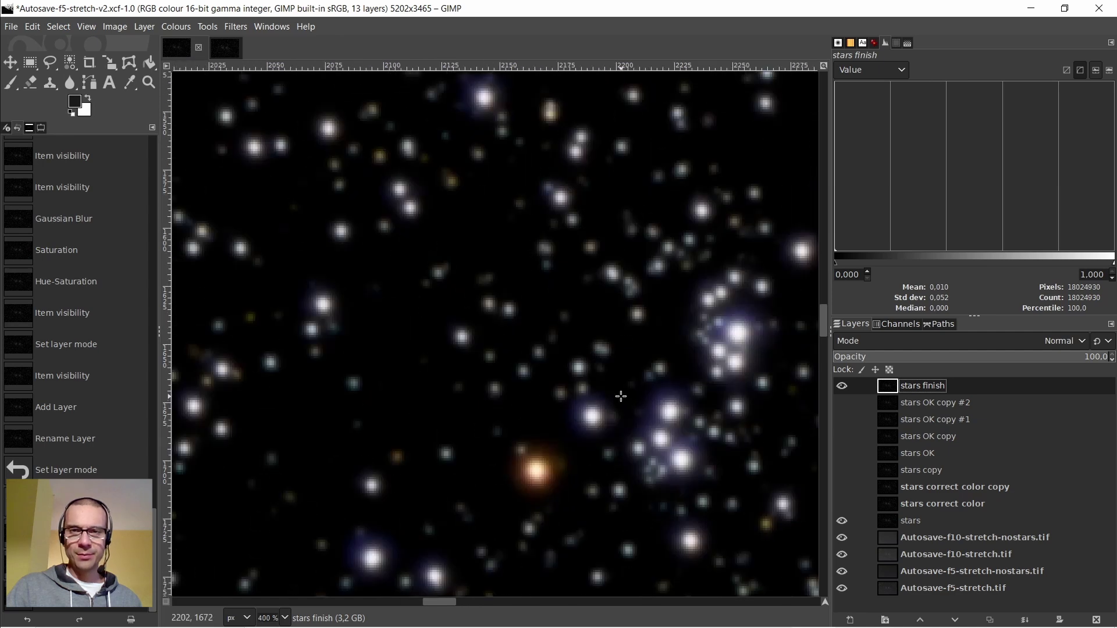
{"action": "scroll", "coordinate": [621, 397], "scroll_direction": "down", "scroll_amount": 1}
{"action": "scroll", "coordinate": [621, 397], "scroll_direction": "down", "scroll_amount": 2}
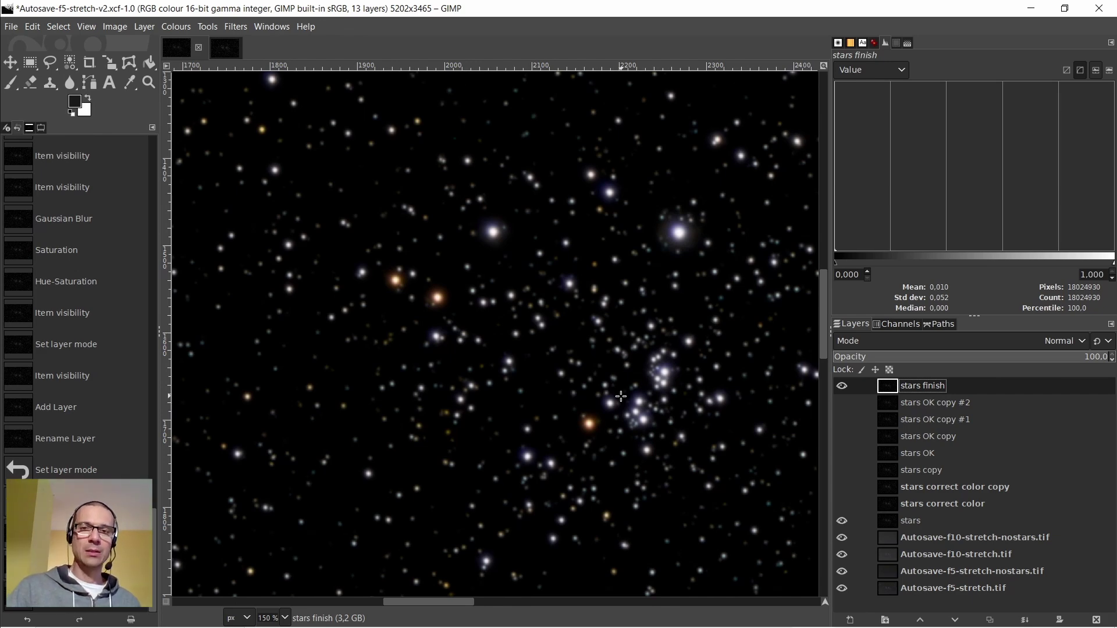
{"action": "scroll", "coordinate": [621, 396], "scroll_direction": "down", "scroll_amount": 1}
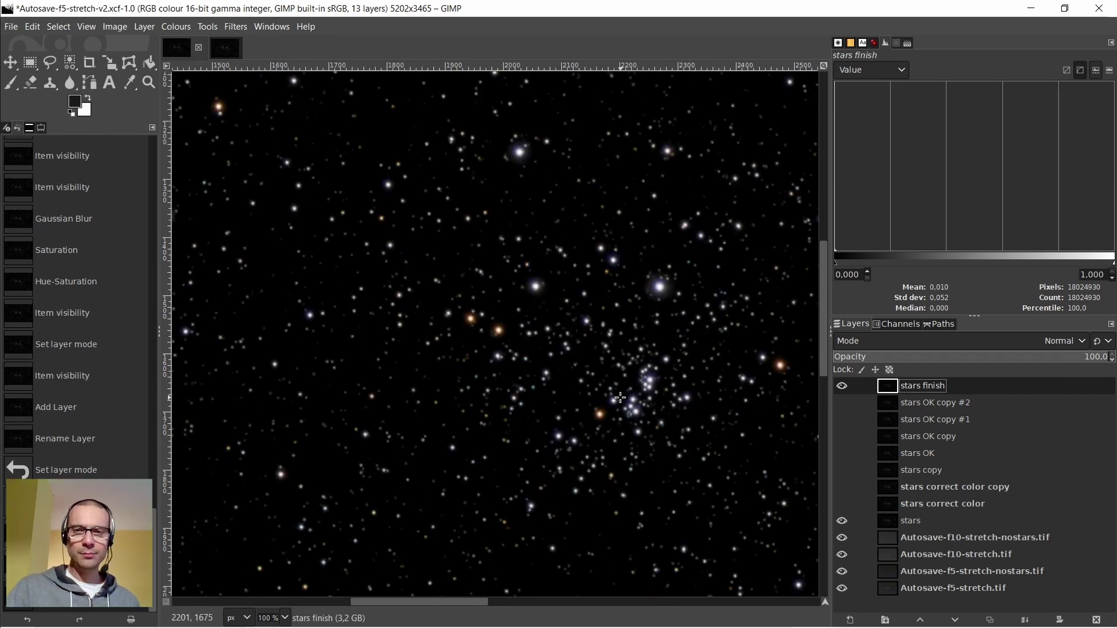
{"action": "scroll", "coordinate": [621, 396], "scroll_direction": "down", "scroll_amount": 3}
{"action": "scroll", "coordinate": [628, 271], "scroll_direction": "up", "scroll_amount": 3}
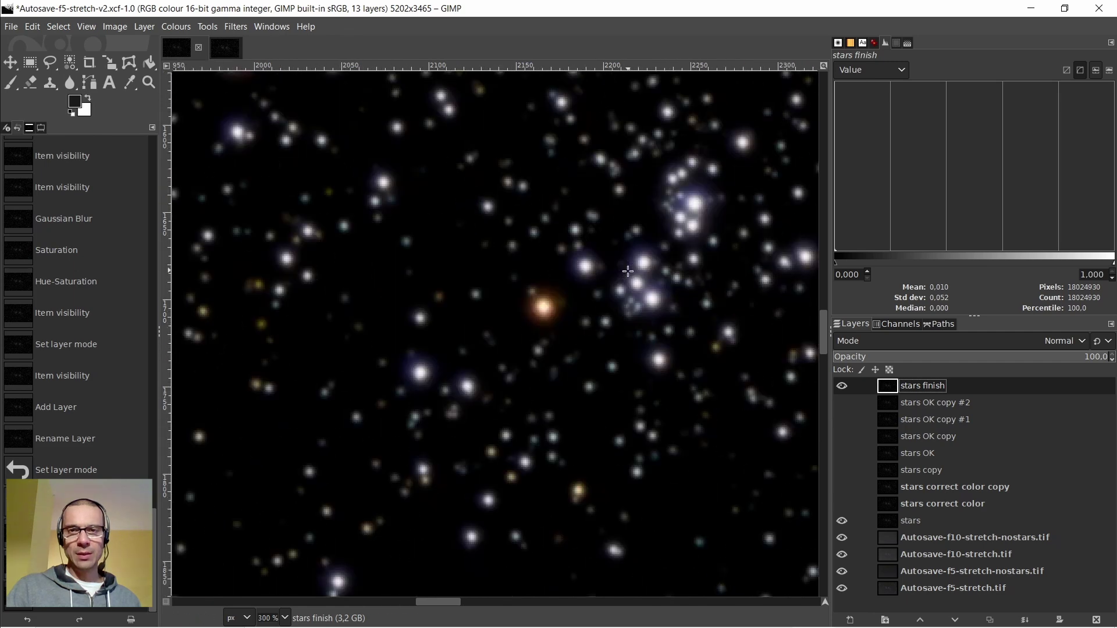
{"action": "scroll", "coordinate": [628, 271], "scroll_direction": "down", "scroll_amount": 1}
{"action": "scroll", "coordinate": [628, 270], "scroll_direction": "down", "scroll_amount": 1}
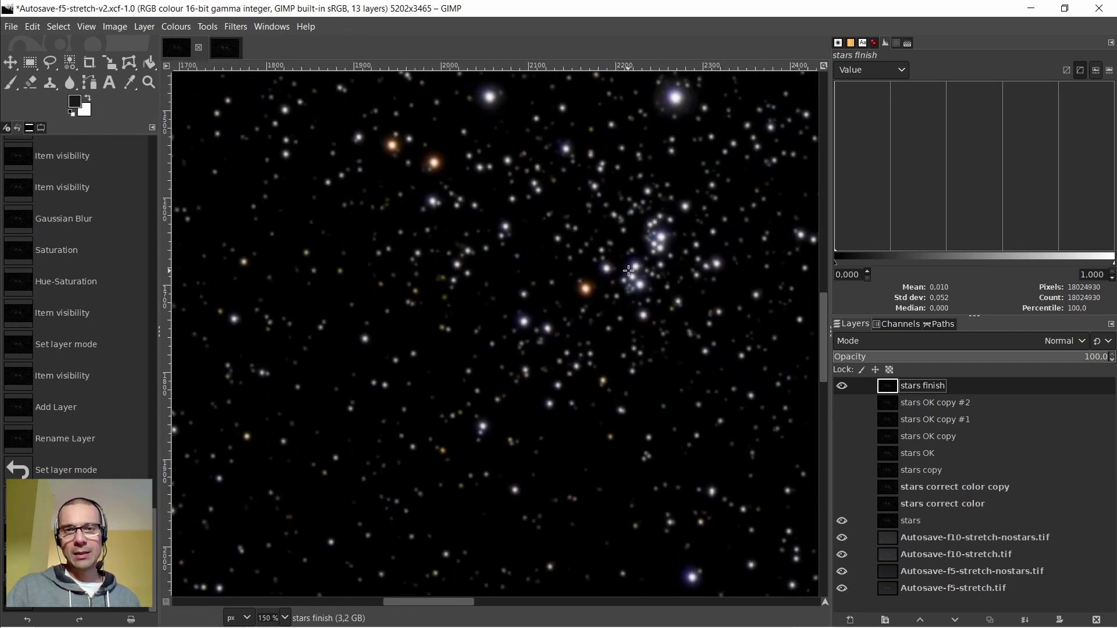
{"action": "scroll", "coordinate": [605, 326], "scroll_direction": "up", "scroll_amount": 5}
{"action": "scroll", "coordinate": [597, 351], "scroll_direction": "down", "scroll_amount": 2}
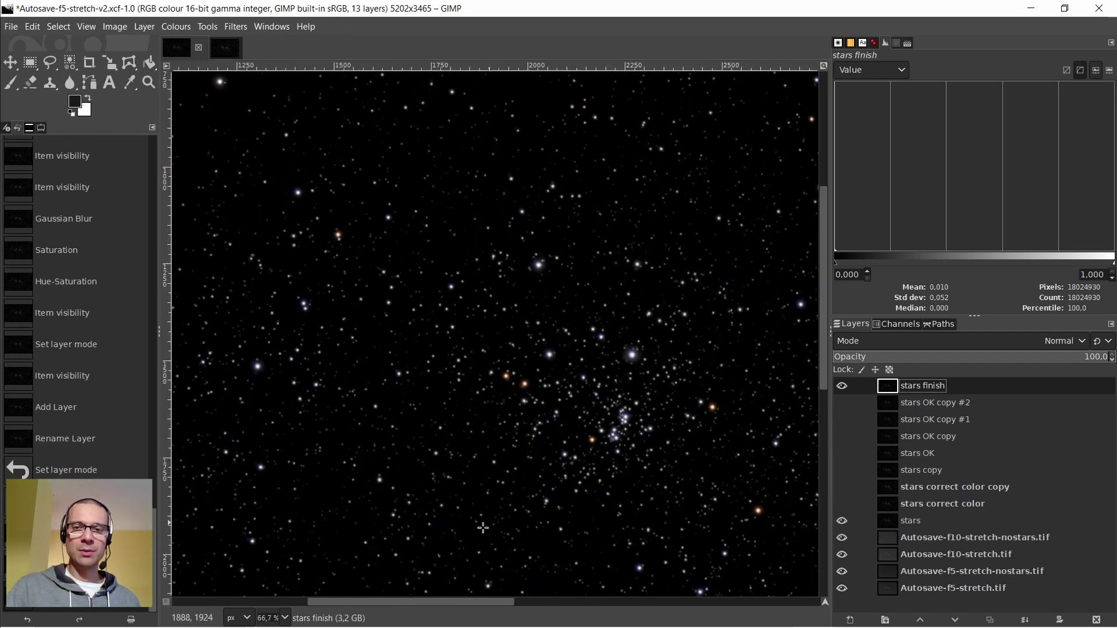
Examine the star colours and bright cores of the right cluster in the stars finish layer
{"action": "left_click_drag", "start_coordinate": [479, 602], "coordinate": [570, 608]}
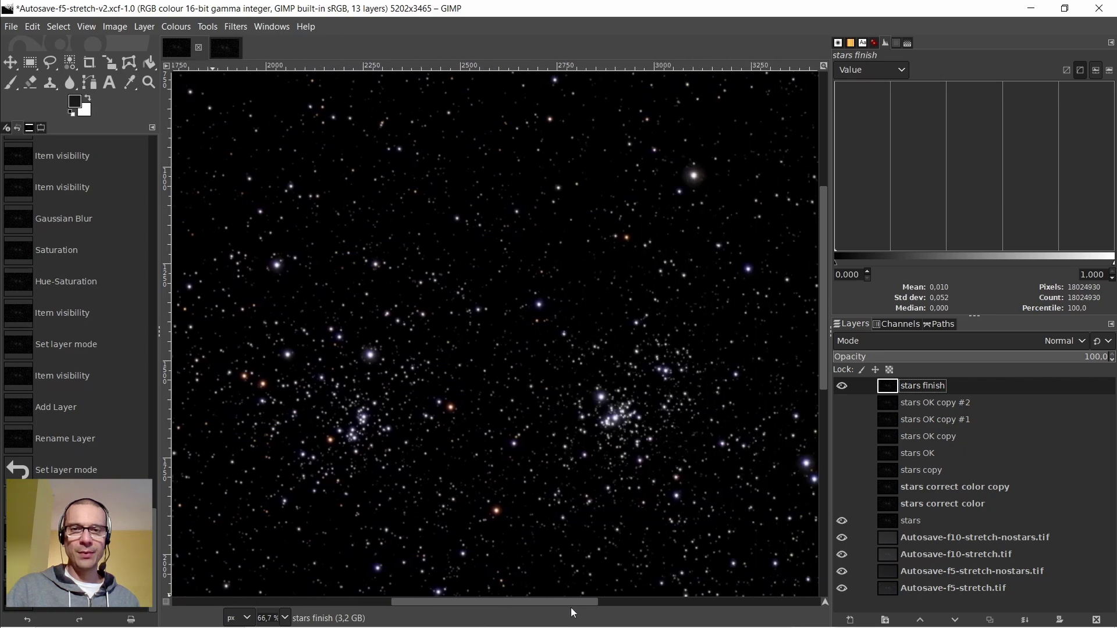
{"action": "scroll", "coordinate": [568, 424], "scroll_direction": "up", "scroll_amount": 4}
{"action": "scroll", "coordinate": [569, 424], "scroll_direction": "up", "scroll_amount": 1}
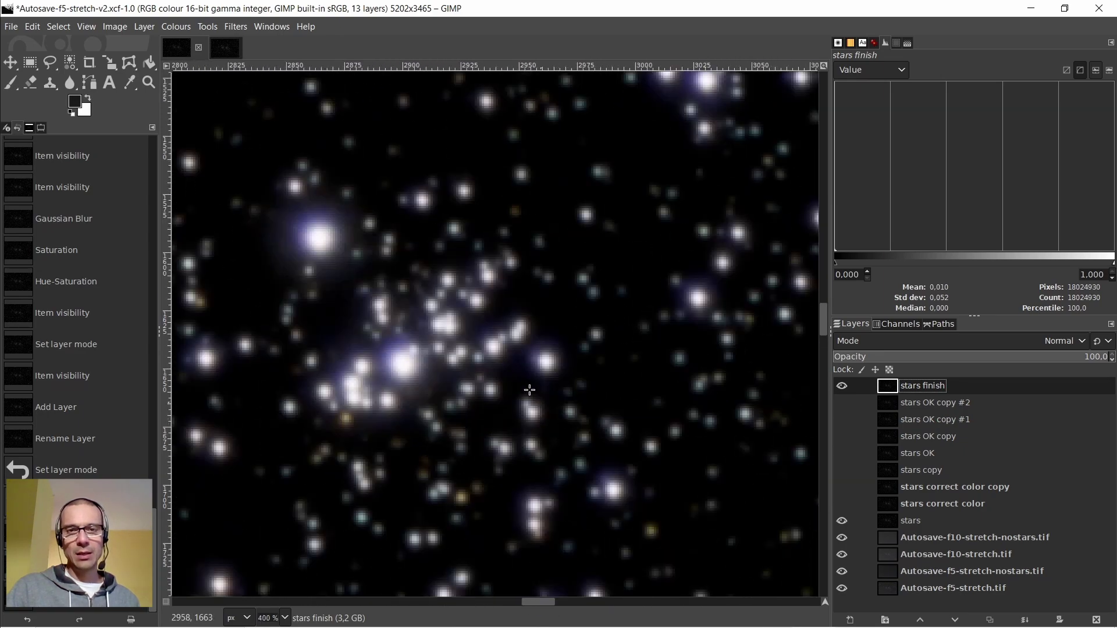
{"action": "scroll", "coordinate": [512, 374], "scroll_direction": "down", "scroll_amount": 5}
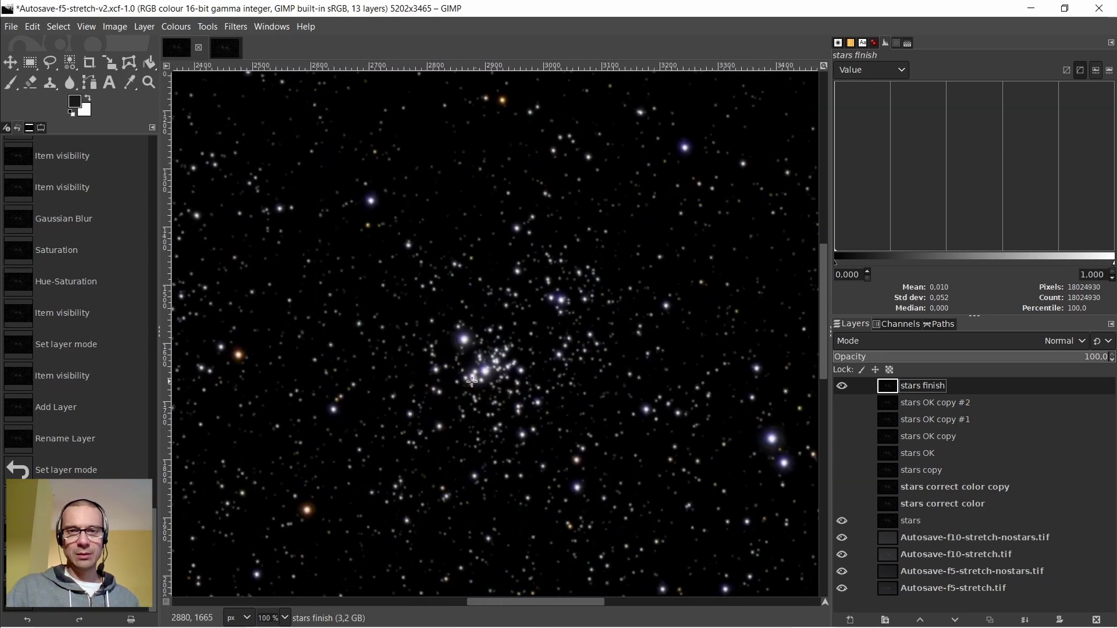
{"action": "scroll", "coordinate": [471, 383], "scroll_direction": "up", "scroll_amount": 4}
{"action": "scroll", "coordinate": [520, 364], "scroll_direction": "down", "scroll_amount": 1}
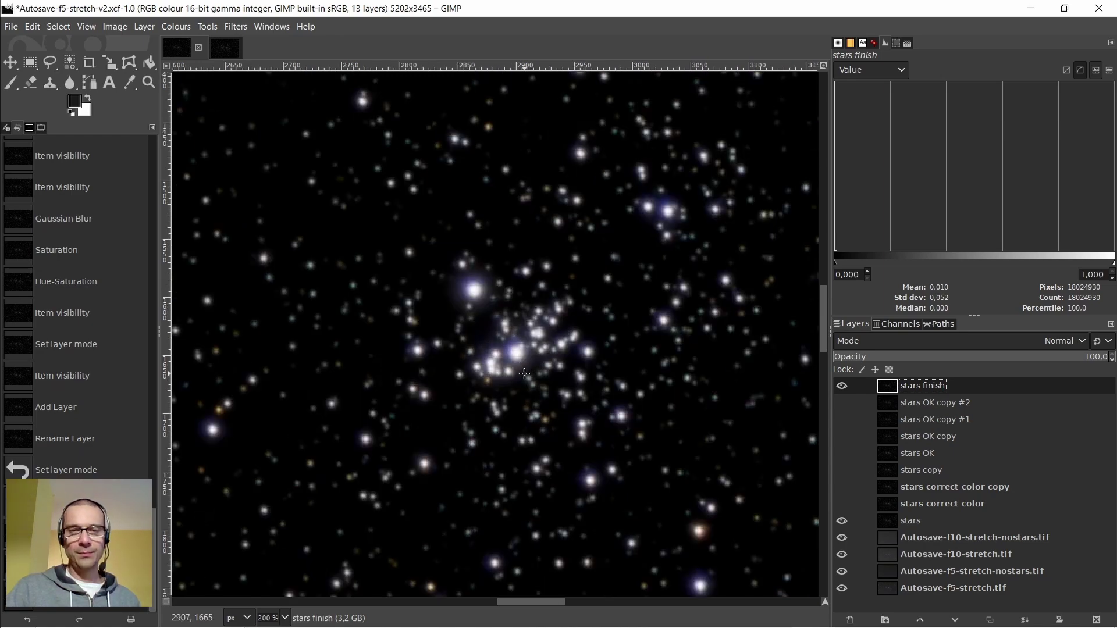
{"action": "scroll", "coordinate": [524, 373], "scroll_direction": "down", "scroll_amount": 3}
{"action": "scroll", "coordinate": [524, 373], "scroll_direction": "up", "scroll_amount": 3}
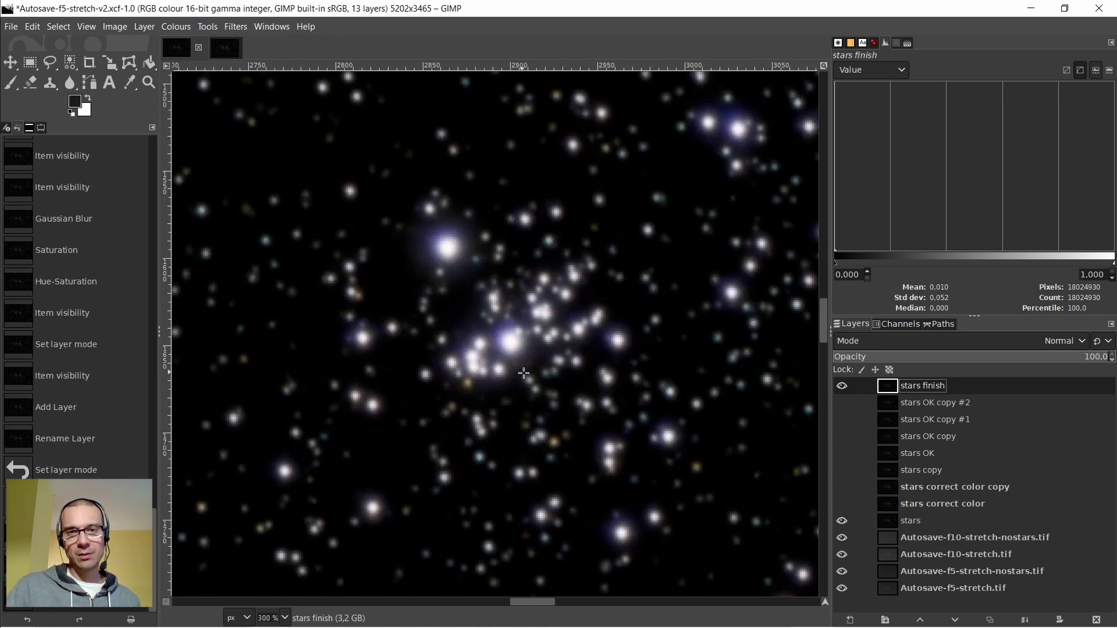
{"action": "scroll", "coordinate": [523, 358], "scroll_direction": "down", "scroll_amount": 2}
{"action": "scroll", "coordinate": [523, 358], "scroll_direction": "down", "scroll_amount": 2}
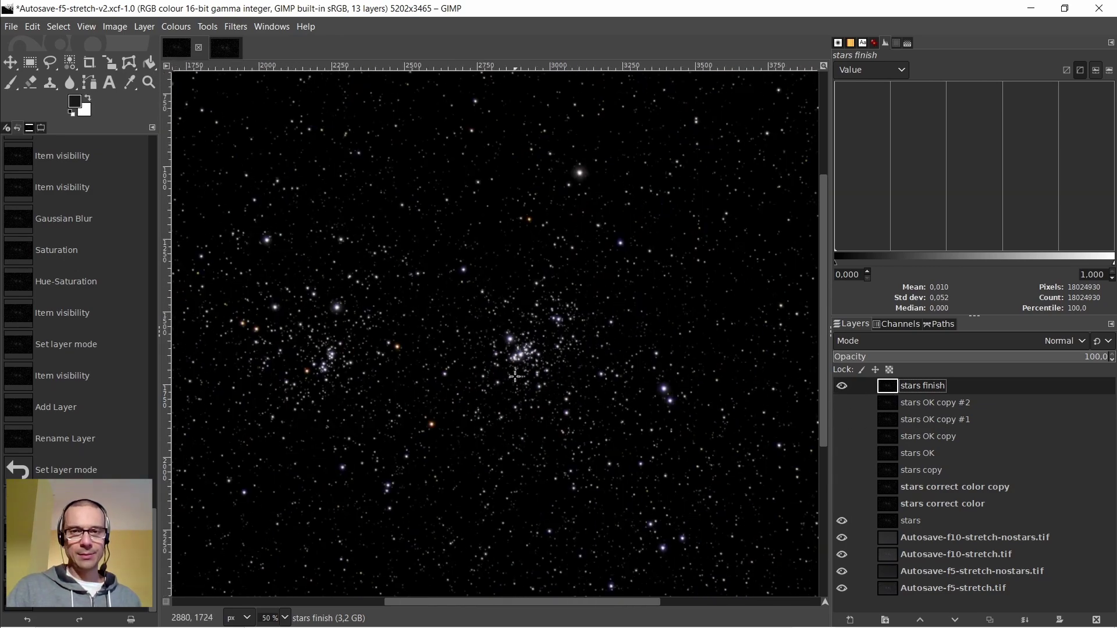
{"action": "scroll", "coordinate": [514, 373], "scroll_direction": "up", "scroll_amount": 4}
{"action": "scroll", "coordinate": [535, 325], "scroll_direction": "down", "scroll_amount": 2}
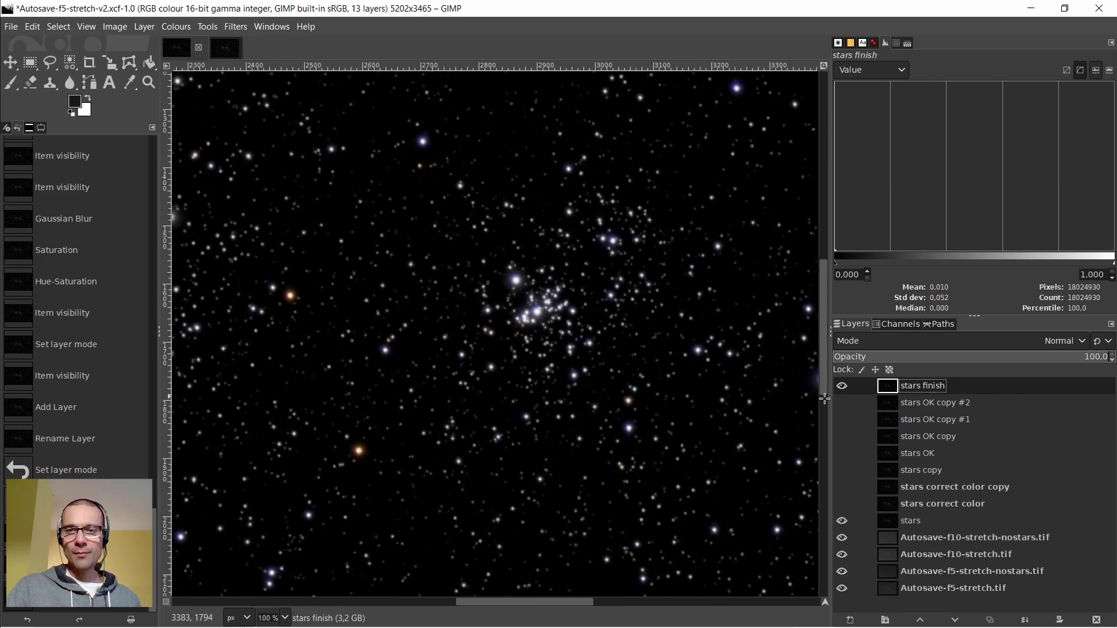
Hide the stars finish, stars and both Autosave-f10 layers, and make Autosave-f5-stretch-nostars.tif the active layer
{"action": "left_click", "coordinate": [887, 521]}
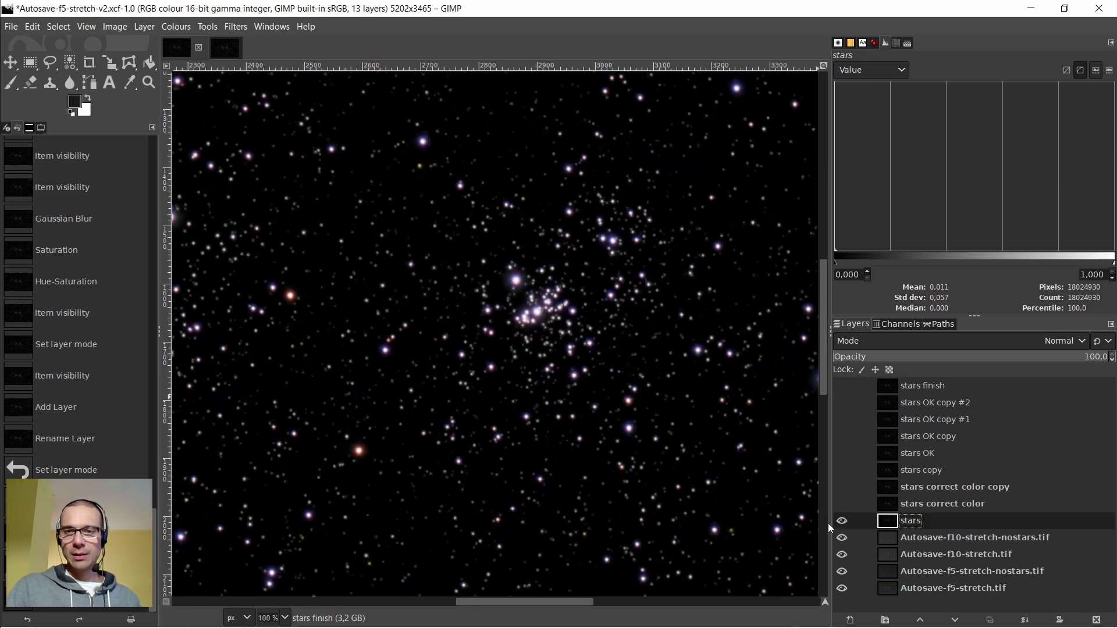
{"action": "left_click", "coordinate": [842, 521]}
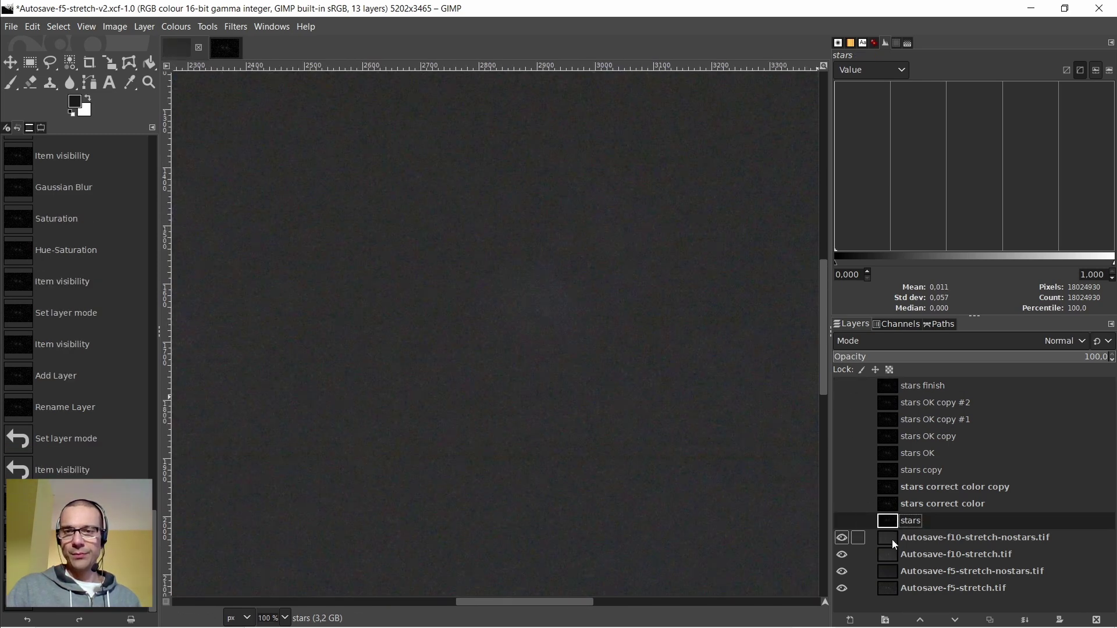
{"action": "left_click", "coordinate": [842, 538]}
{"action": "left_click", "coordinate": [842, 554]}
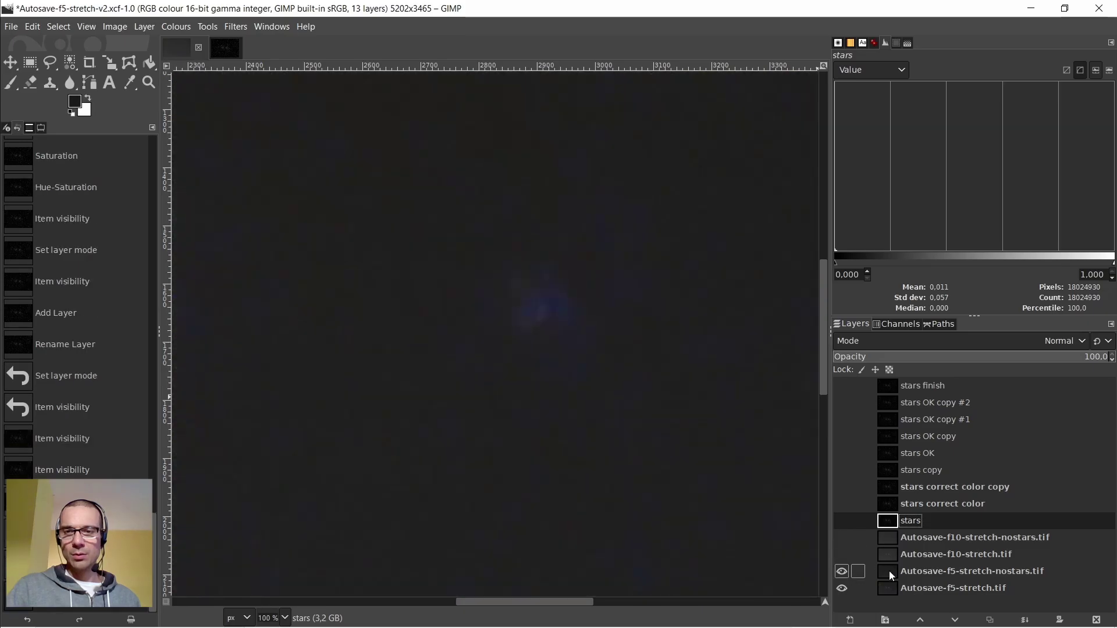
{"action": "left_click", "coordinate": [889, 571]}
Examine the starless background of Autosave-f5-stretch-nostars.tif, both as a whole and around the two cluster positions
{"action": "scroll", "coordinate": [587, 428], "scroll_direction": "down", "scroll_amount": 2}
{"action": "scroll", "coordinate": [588, 429], "scroll_direction": "down", "scroll_amount": 2}
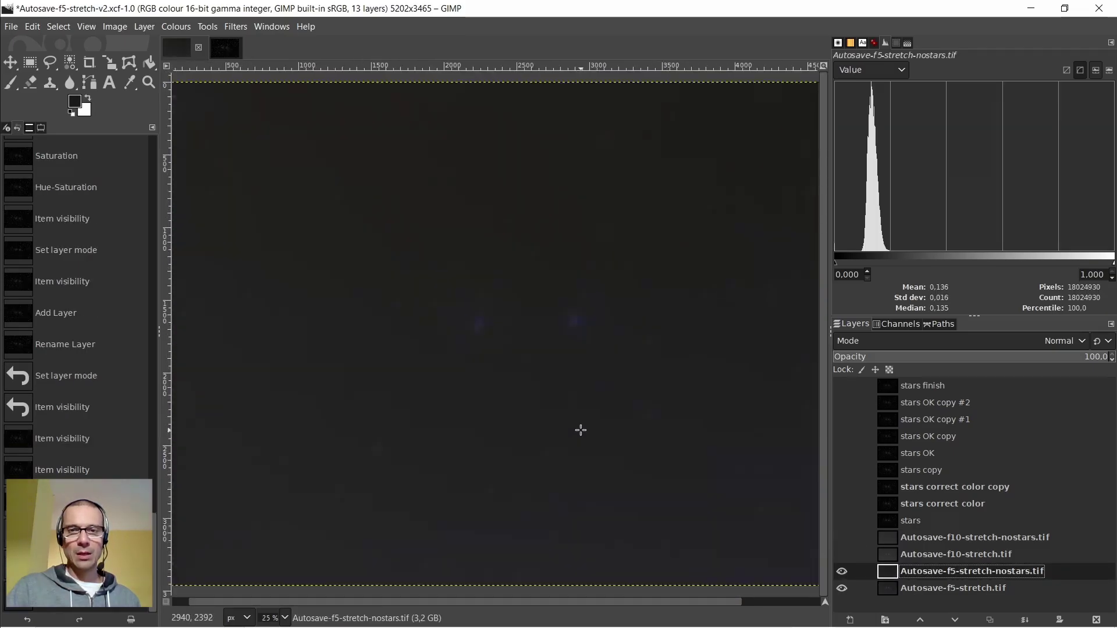
{"action": "scroll", "coordinate": [572, 366], "scroll_direction": "down", "scroll_amount": 1}
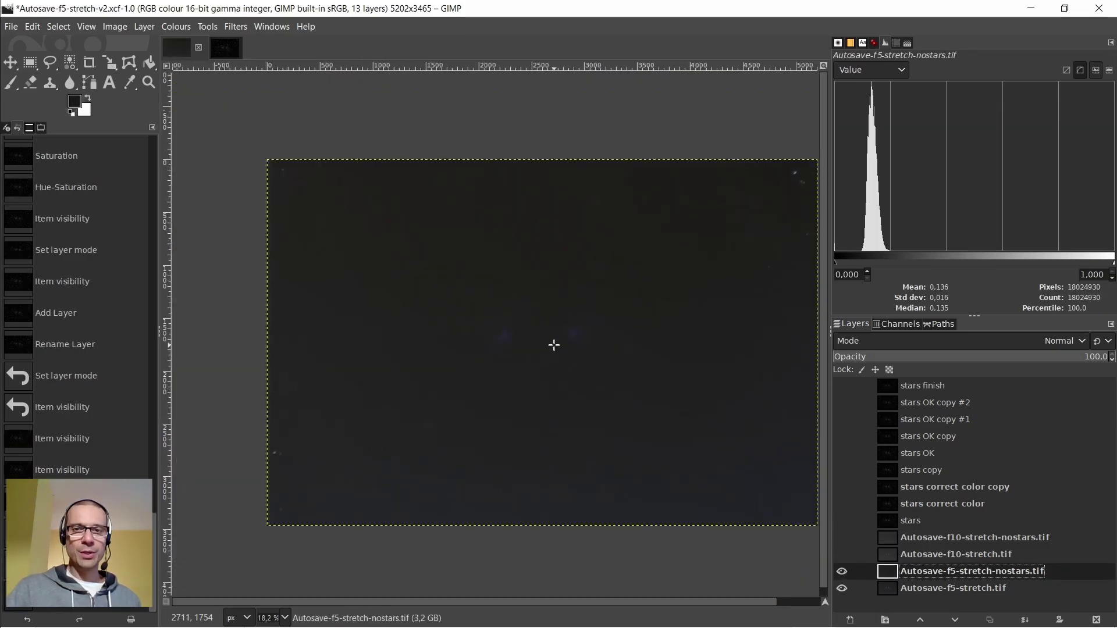
{"action": "key", "text": "2"}
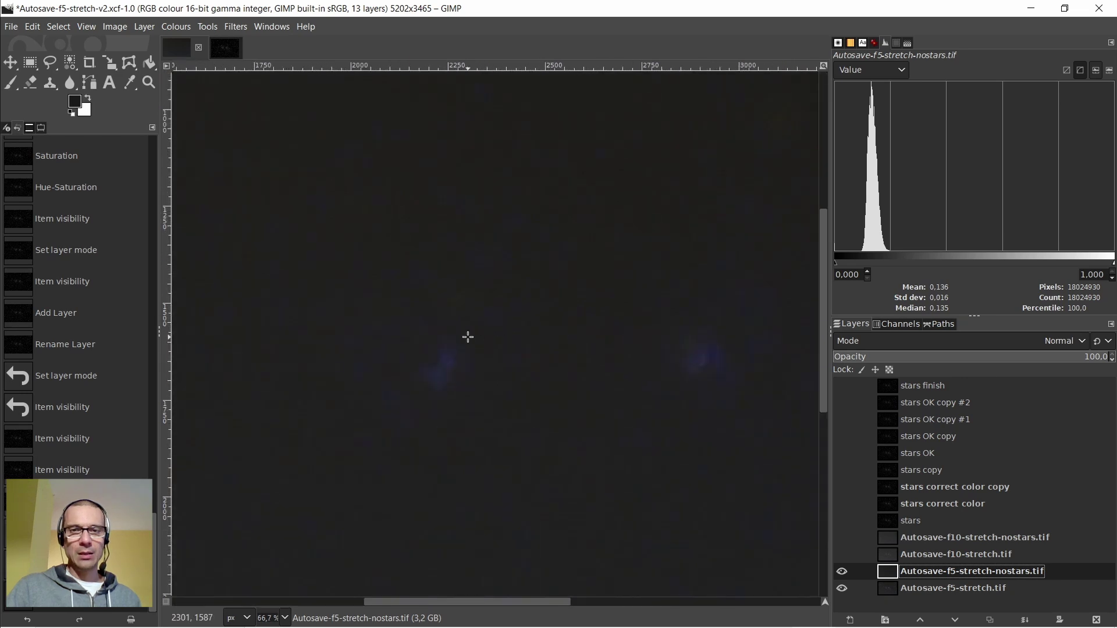
{"action": "key", "text": "1"}
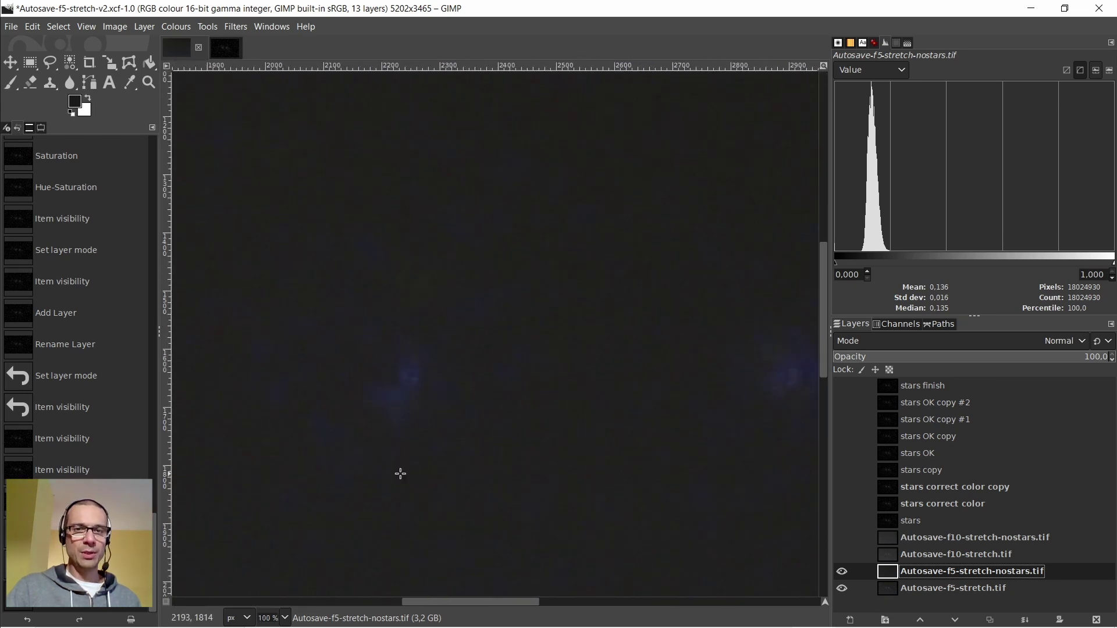
{"action": "scroll", "coordinate": [451, 436], "scroll_direction": "down", "scroll_amount": 5}
{"action": "scroll", "coordinate": [673, 377], "scroll_direction": "up", "scroll_amount": 10}
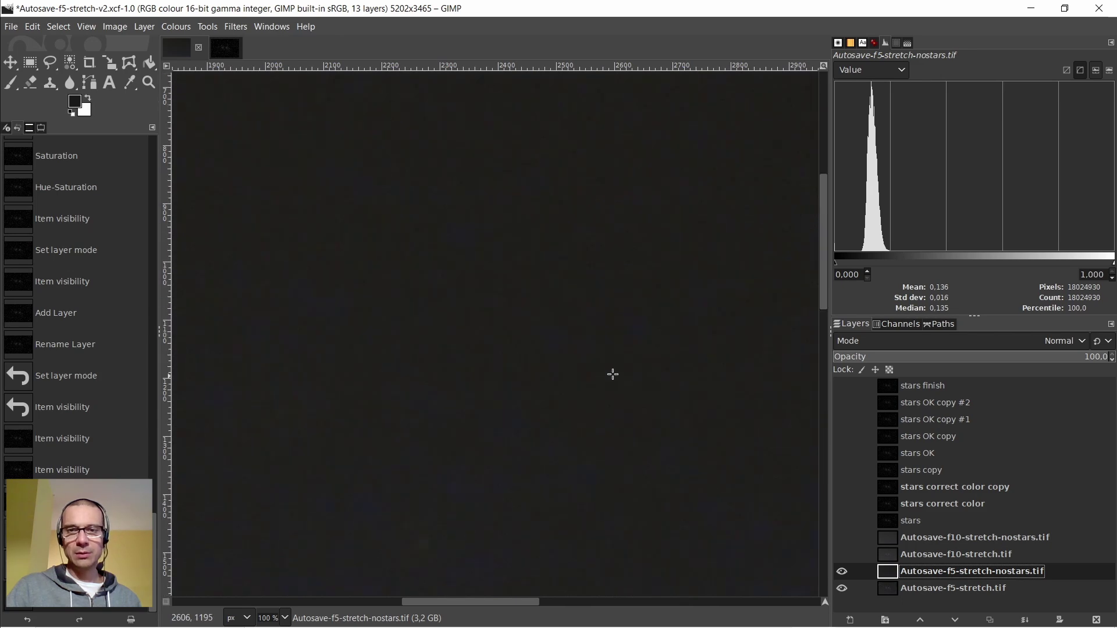
Duplicate the Autosave-f5-stretch-nostars.tif layer and hide the original, leaving the copy visible and active
{"action": "scroll", "coordinate": [567, 369], "scroll_direction": "down", "scroll_amount": 5}
{"action": "key", "text": "shift+ctrl+j"}
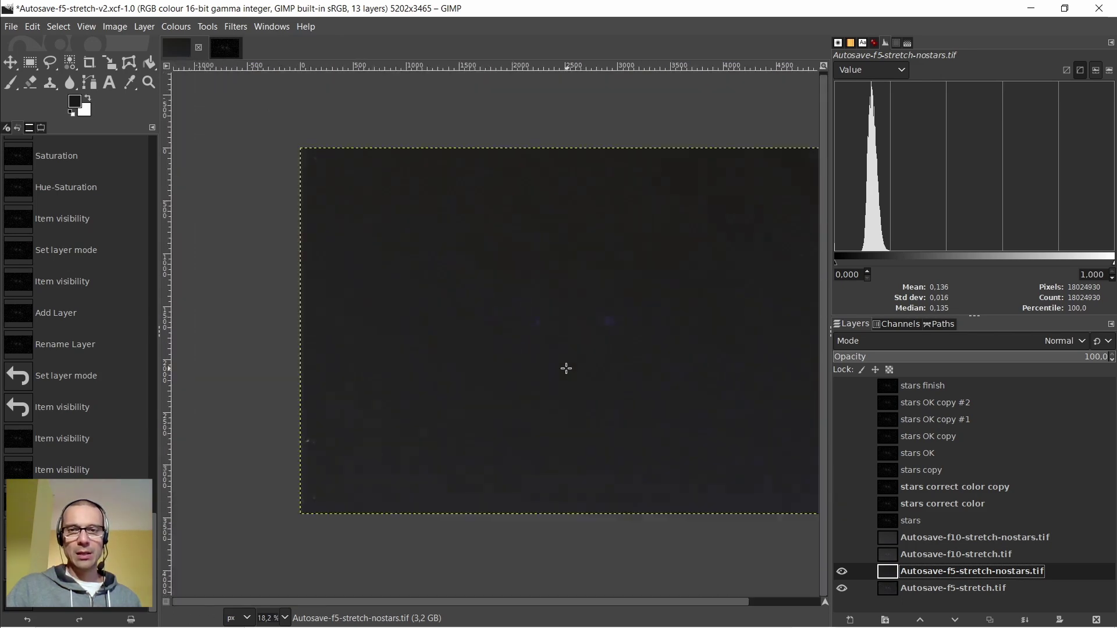
{"action": "scroll", "coordinate": [547, 594], "scroll_direction": "right", "scroll_amount": 3}
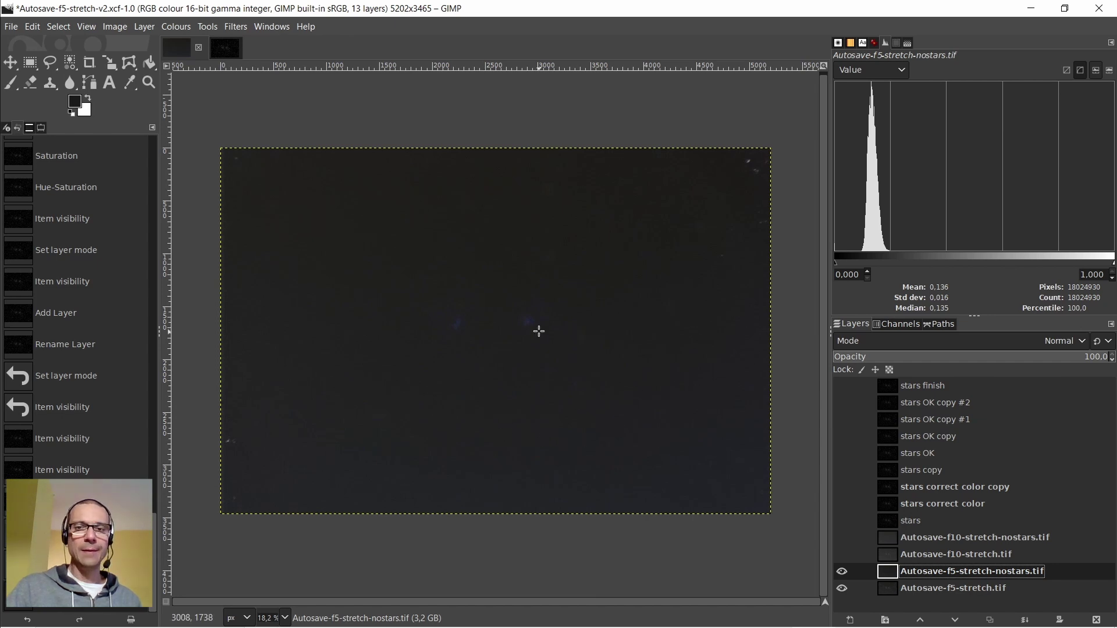
{"action": "scroll", "coordinate": [538, 331], "scroll_direction": "up", "scroll_amount": 3}
{"action": "scroll", "coordinate": [538, 329], "scroll_direction": "up", "scroll_amount": 2}
{"action": "scroll", "coordinate": [541, 330], "scroll_direction": "down", "scroll_amount": 2}
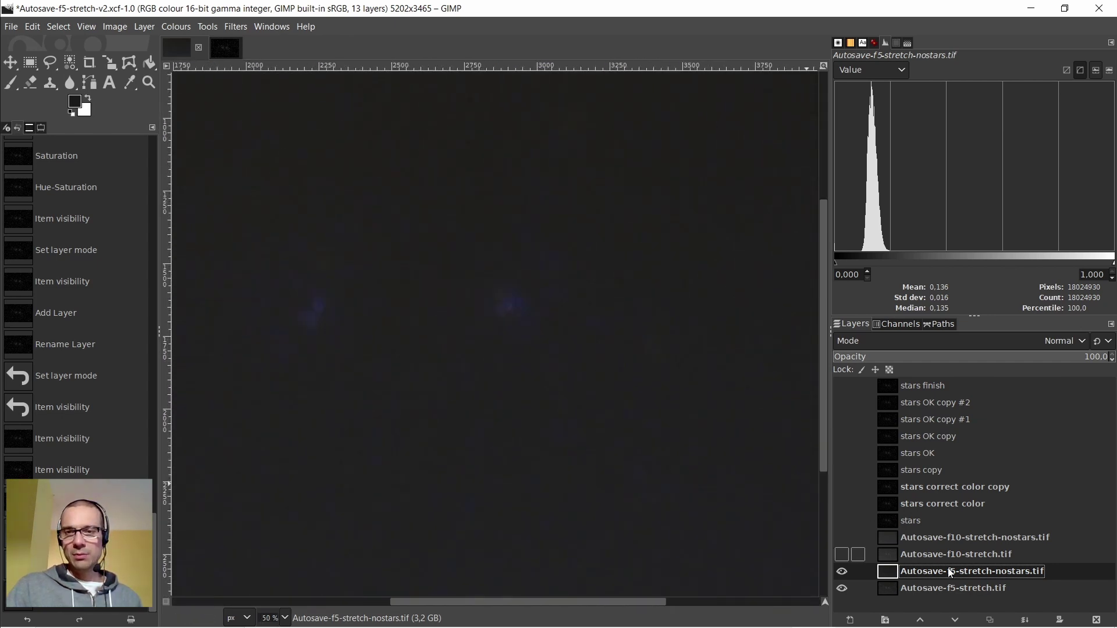
{"action": "right_click", "coordinate": [887, 573]}
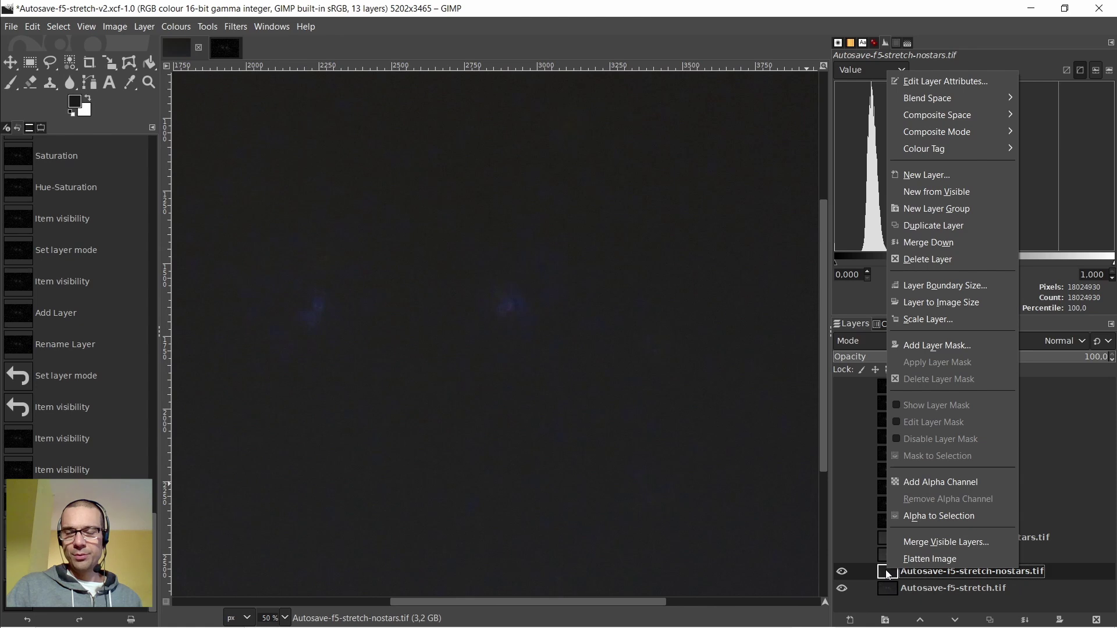
{"action": "left_click", "coordinate": [919, 225]}
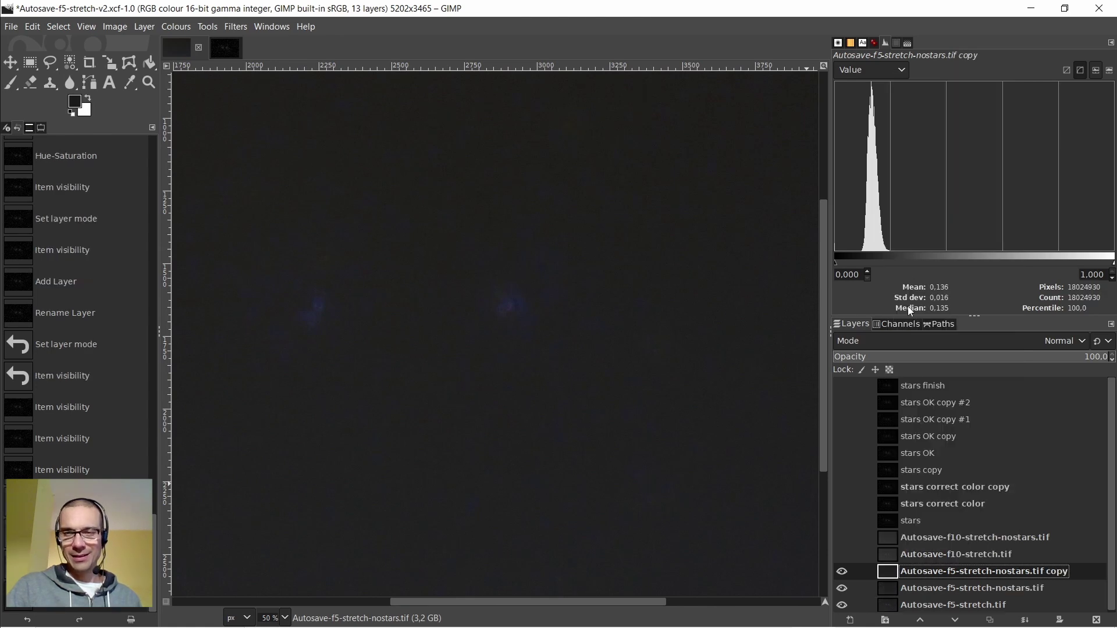
{"action": "left_click", "coordinate": [842, 588]}
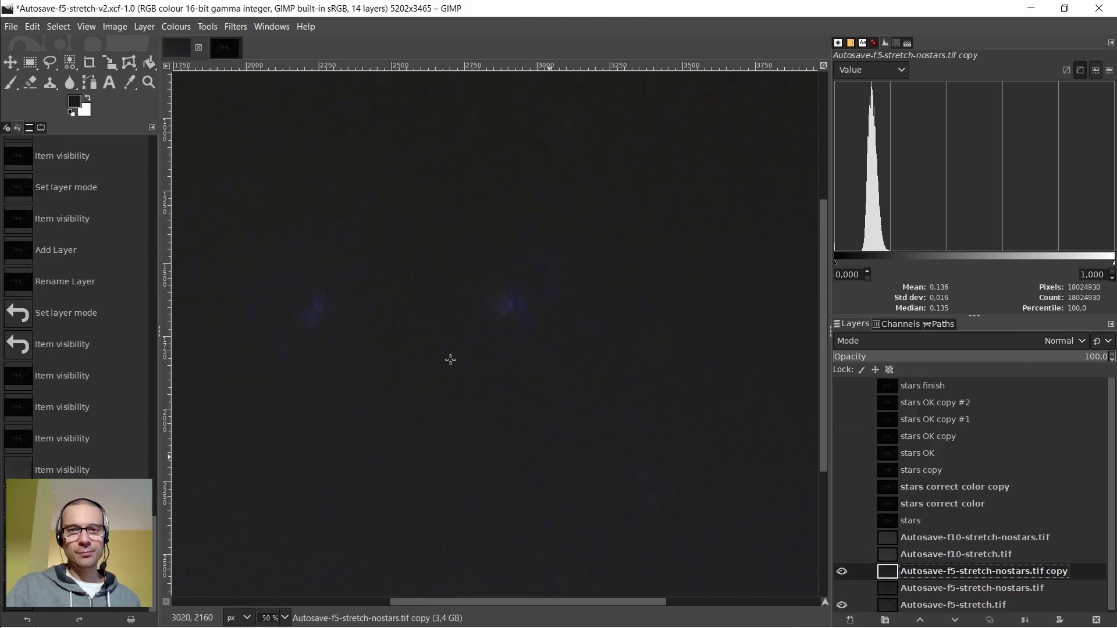
Examine the colour cast of the starless background copy, both as a whole and around the bluish patches at the two cluster positions
{"action": "key", "text": "shift+ctrl+j"}
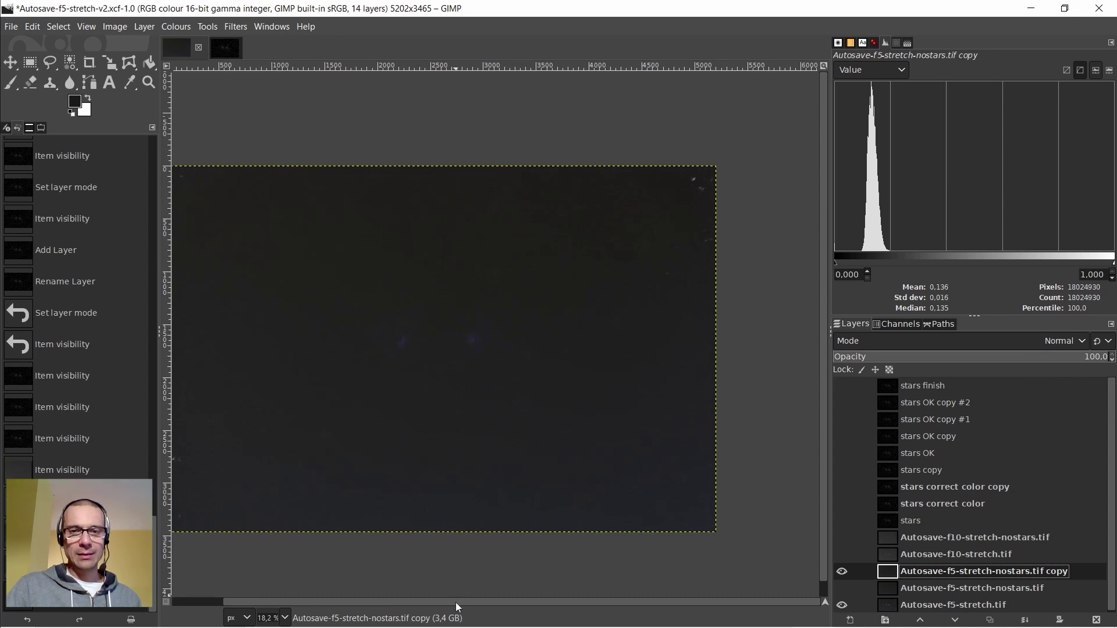
{"action": "left_click_drag", "start_coordinate": [457, 603], "coordinate": [354, 621]}
{"action": "scroll", "coordinate": [438, 289], "scroll_direction": "up", "scroll_amount": 3}
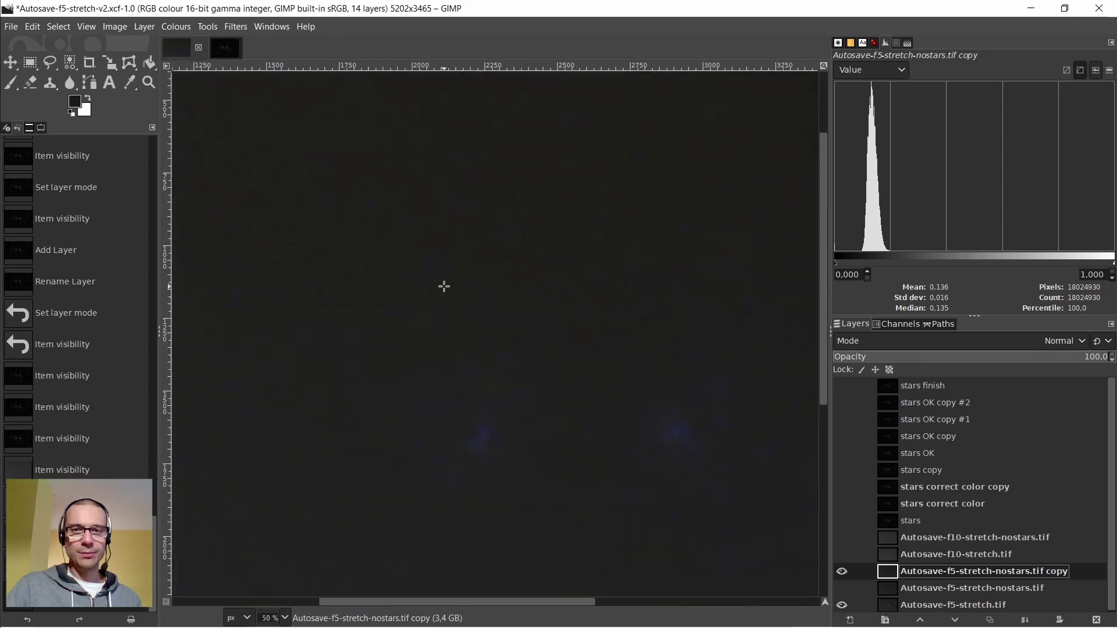
{"action": "scroll", "coordinate": [448, 318], "scroll_direction": "up", "scroll_amount": 2}
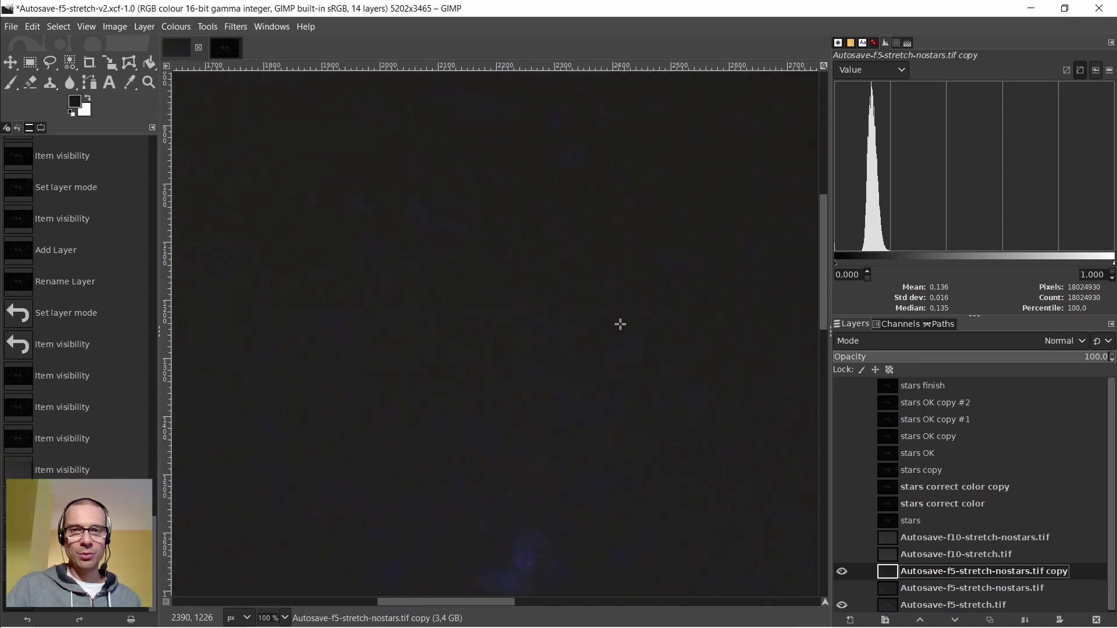
{"action": "scroll", "coordinate": [605, 358], "scroll_direction": "down", "scroll_amount": 2}
{"action": "scroll", "coordinate": [608, 376], "scroll_direction": "down", "scroll_amount": 5}
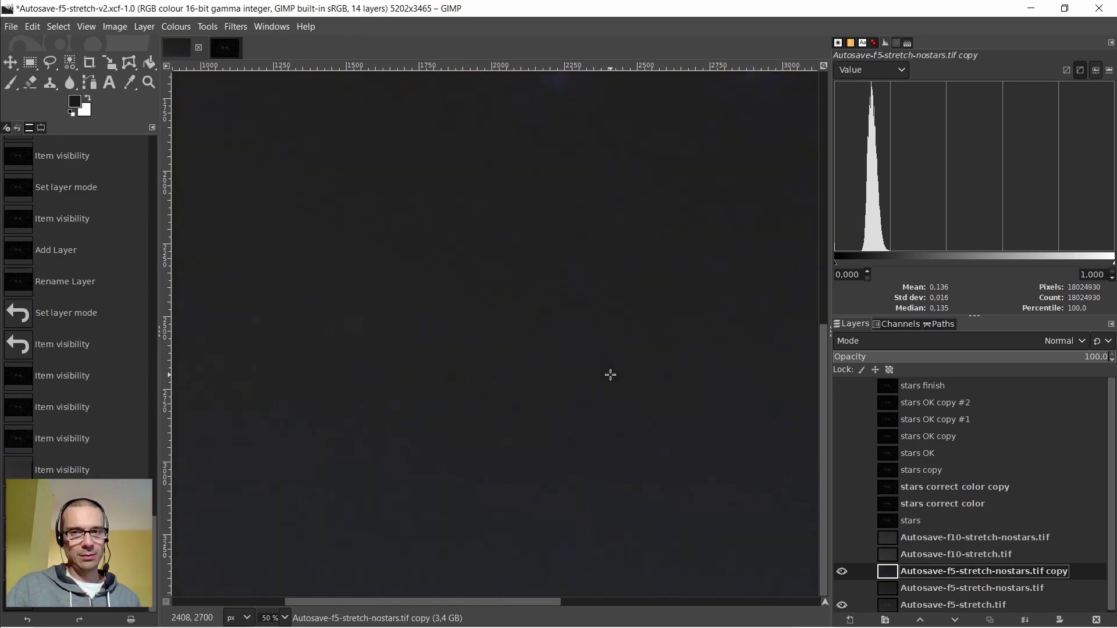
{"action": "scroll", "coordinate": [610, 374], "scroll_direction": "up", "scroll_amount": 8}
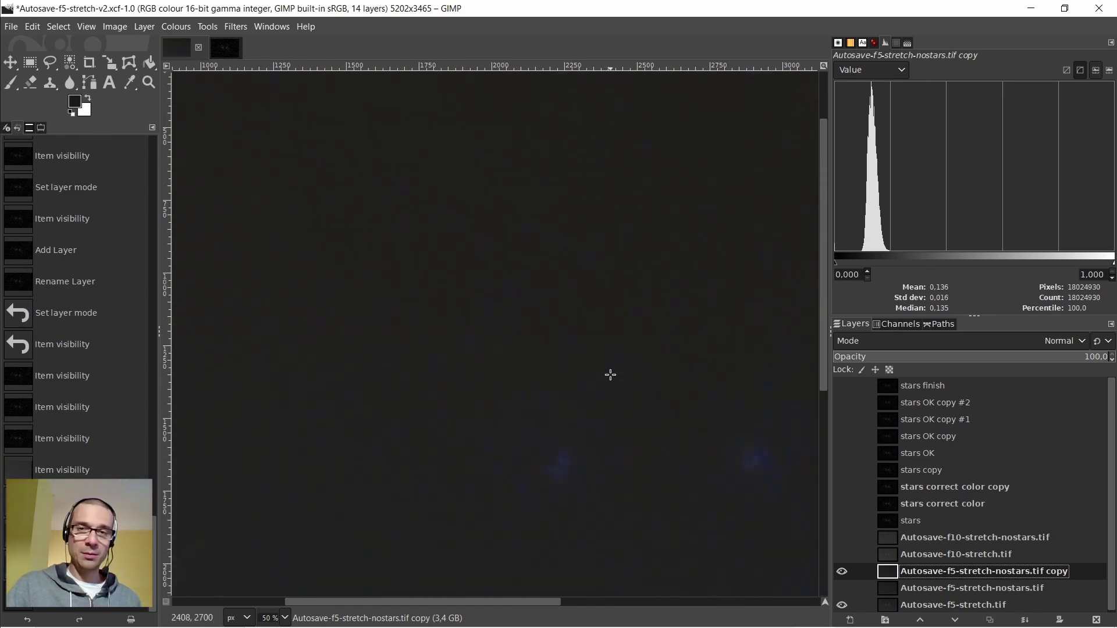
{"action": "scroll", "coordinate": [578, 335], "scroll_direction": "down", "scroll_amount": 1}
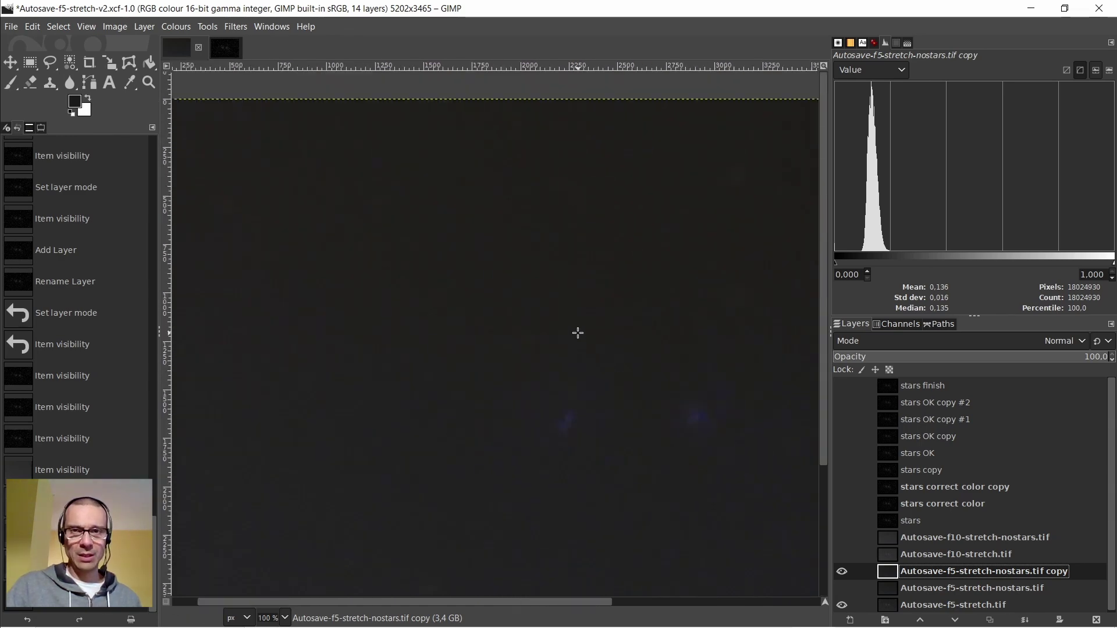
{"action": "scroll", "coordinate": [577, 332], "scroll_direction": "down", "scroll_amount": 3}
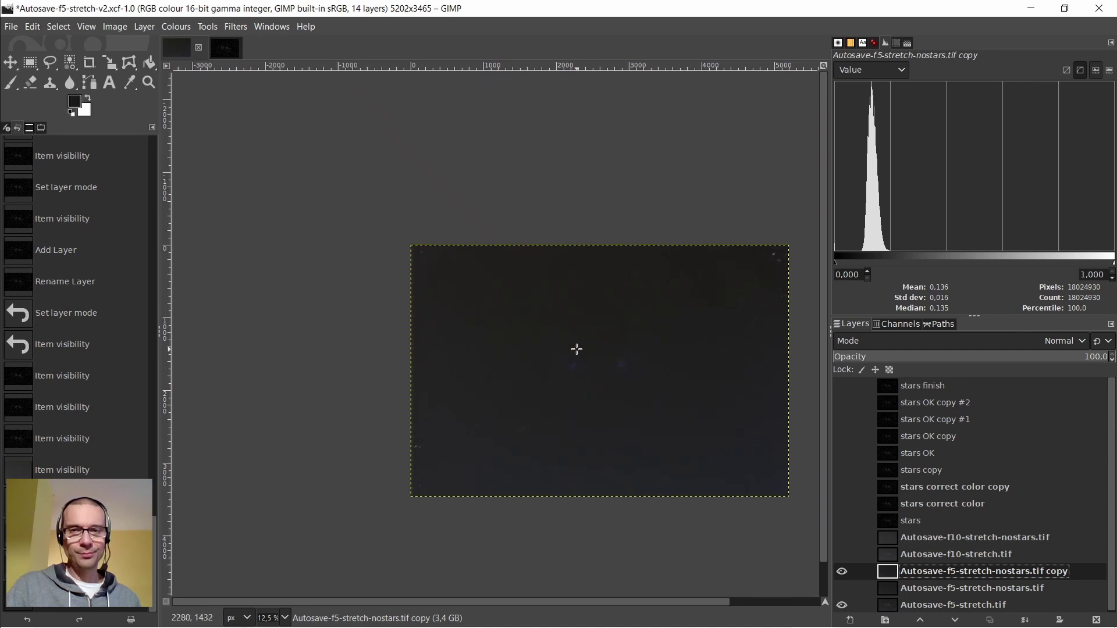
{"action": "scroll", "coordinate": [576, 349], "scroll_direction": "up", "scroll_amount": 5}
{"action": "scroll", "coordinate": [577, 349], "scroll_direction": "down", "scroll_amount": 2}
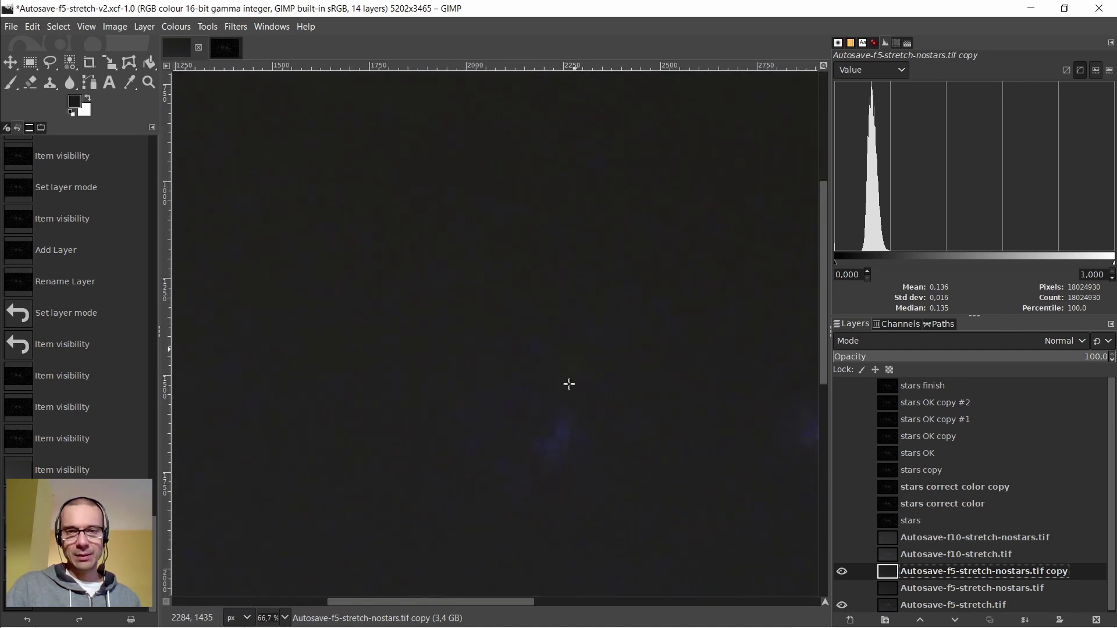
{"action": "scroll", "coordinate": [576, 399], "scroll_direction": "down", "scroll_amount": 4}
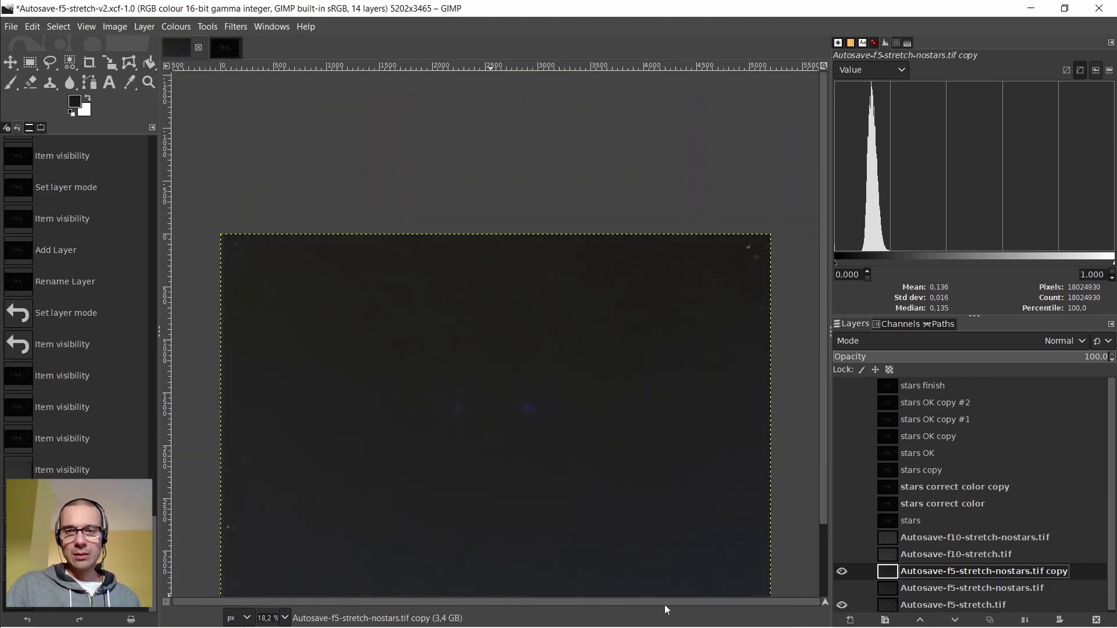
{"action": "scroll", "coordinate": [515, 355], "scroll_direction": "up", "scroll_amount": 3}
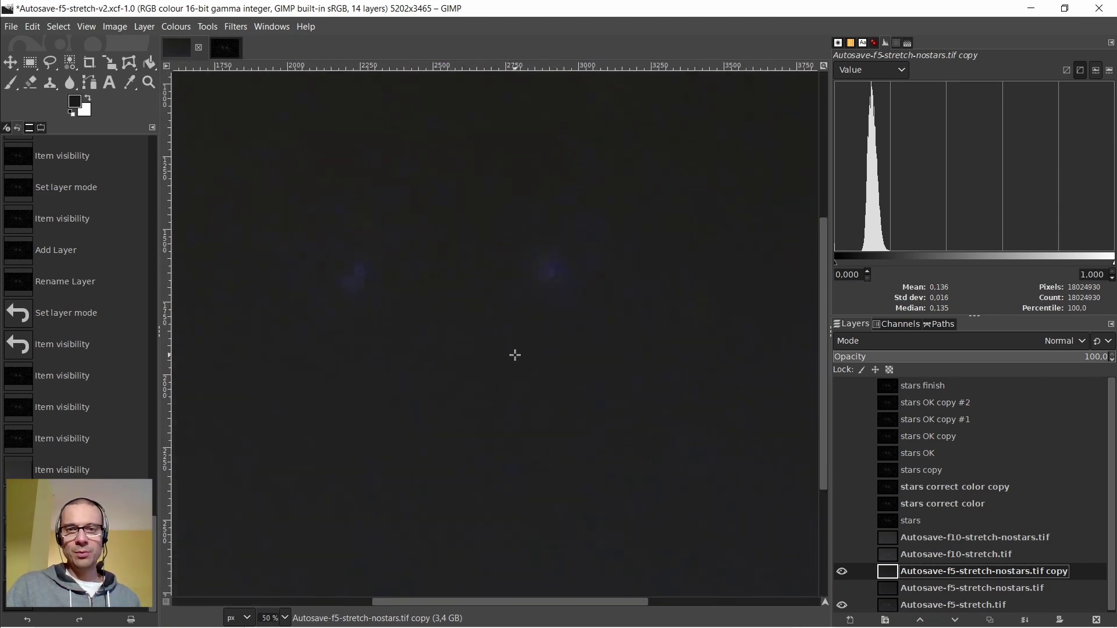
Try reducing the Saturation scale of the starless background copy to 0,180
{"action": "right_click", "coordinate": [533, 180]}
{"action": "mouse_move", "coordinate": [567, 306]}
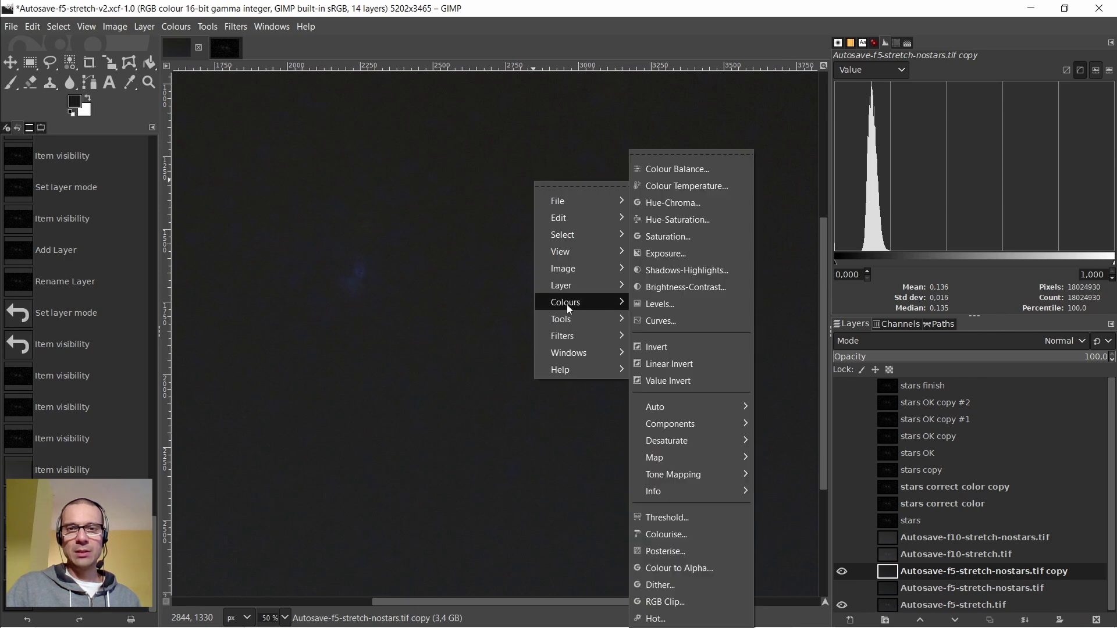
{"action": "left_click", "coordinate": [688, 233]}
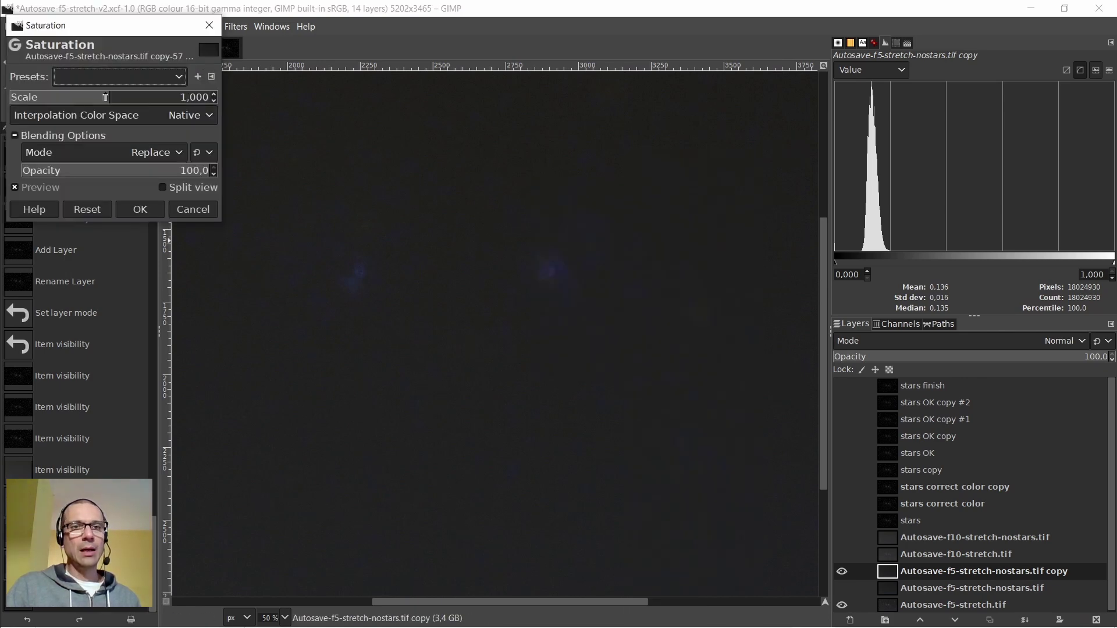
{"action": "left_click_drag", "start_coordinate": [105, 98], "coordinate": [16, 98]}
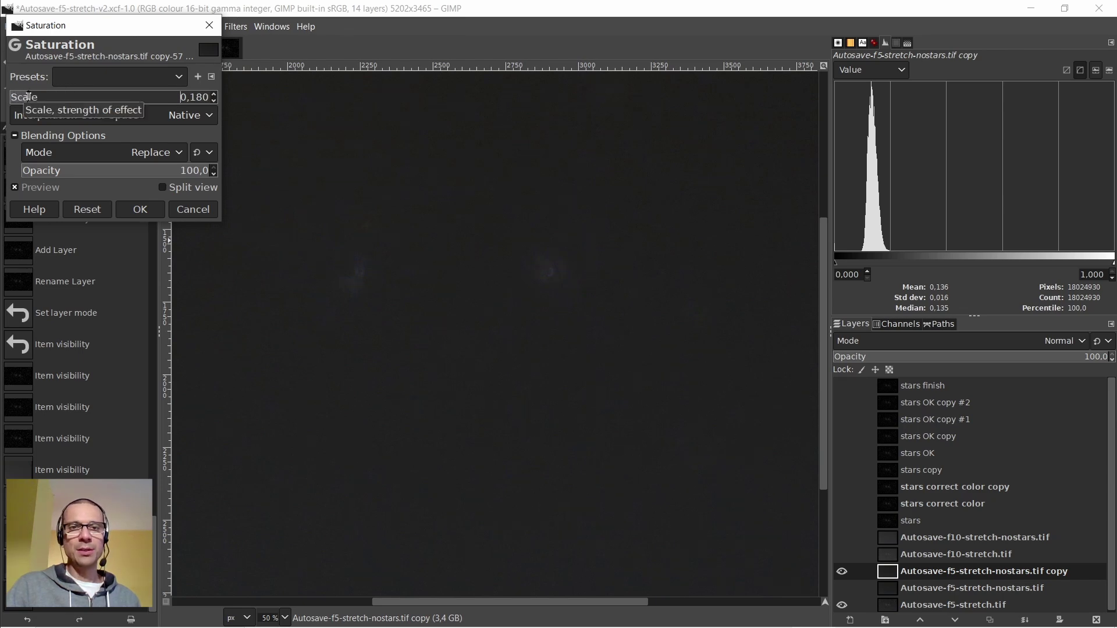
{"action": "left_click", "coordinate": [190, 211]}
Try toning down only the blues of the starless background copy with Hue-Saturation, using lightness -24,1 and saturation -54,9
{"action": "right_click", "coordinate": [621, 167]}
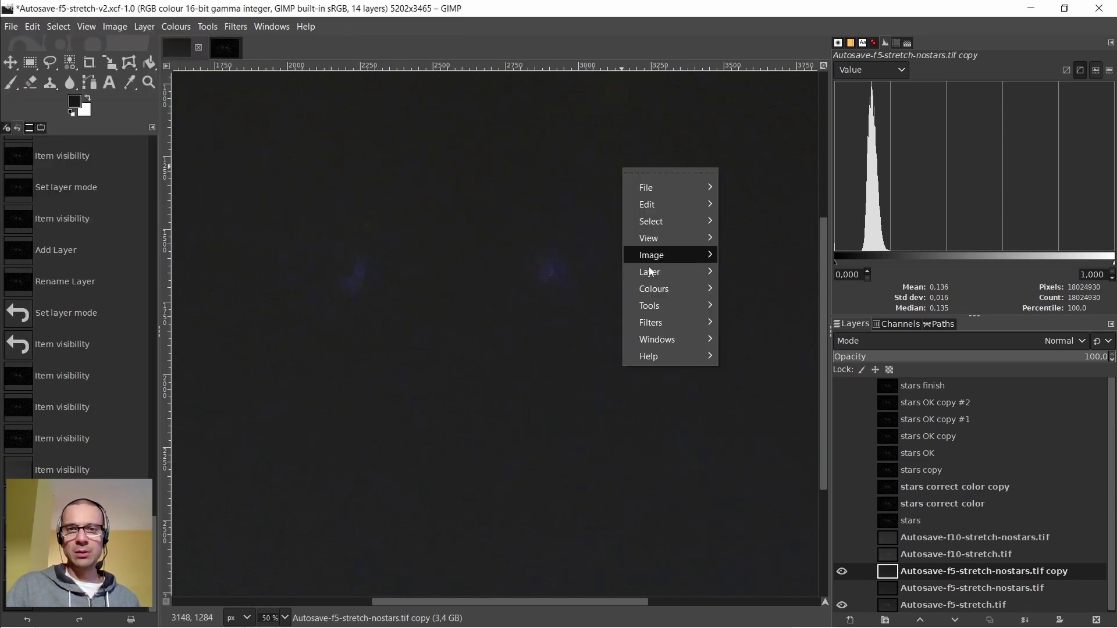
{"action": "mouse_move", "coordinate": [654, 288]}
{"action": "left_click", "coordinate": [780, 219]}
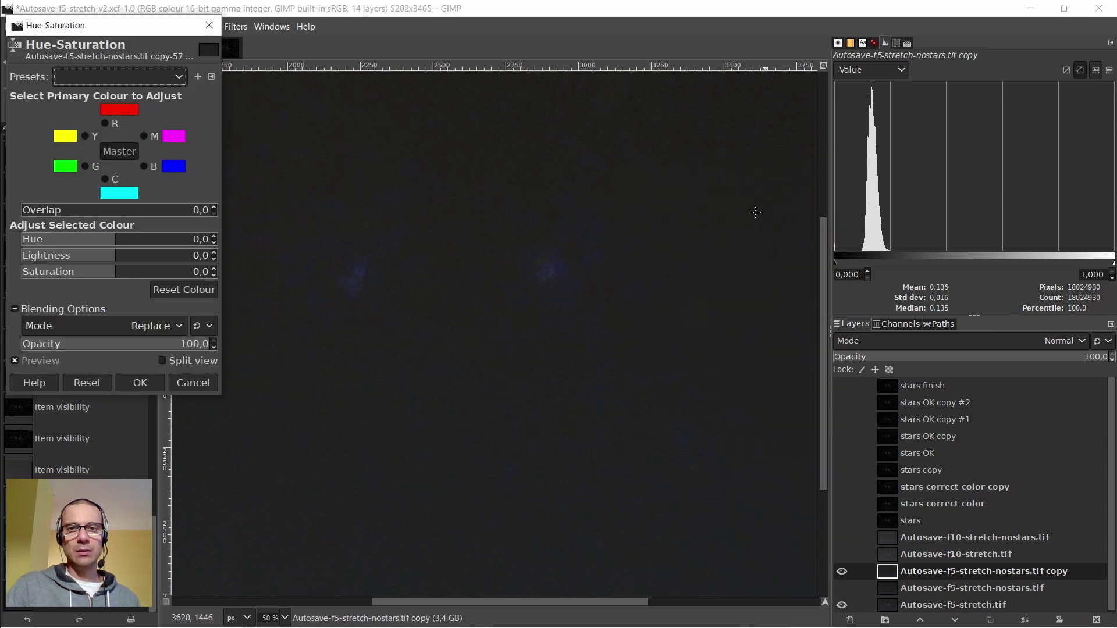
{"action": "left_click", "coordinate": [142, 169]}
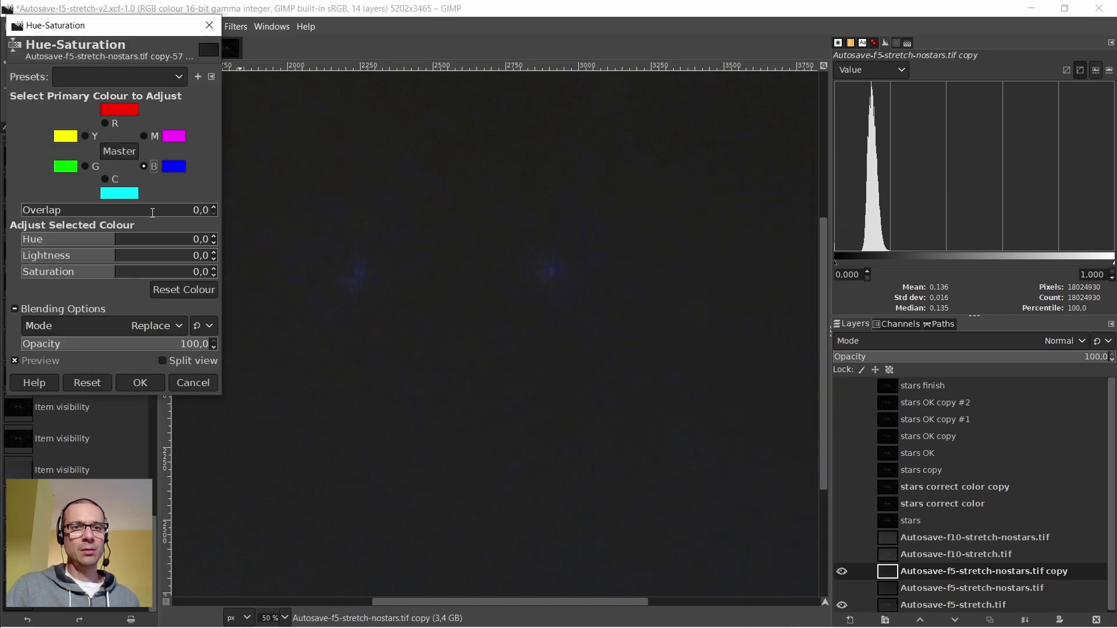
{"action": "left_click_drag", "start_coordinate": [109, 275], "coordinate": [93, 258]}
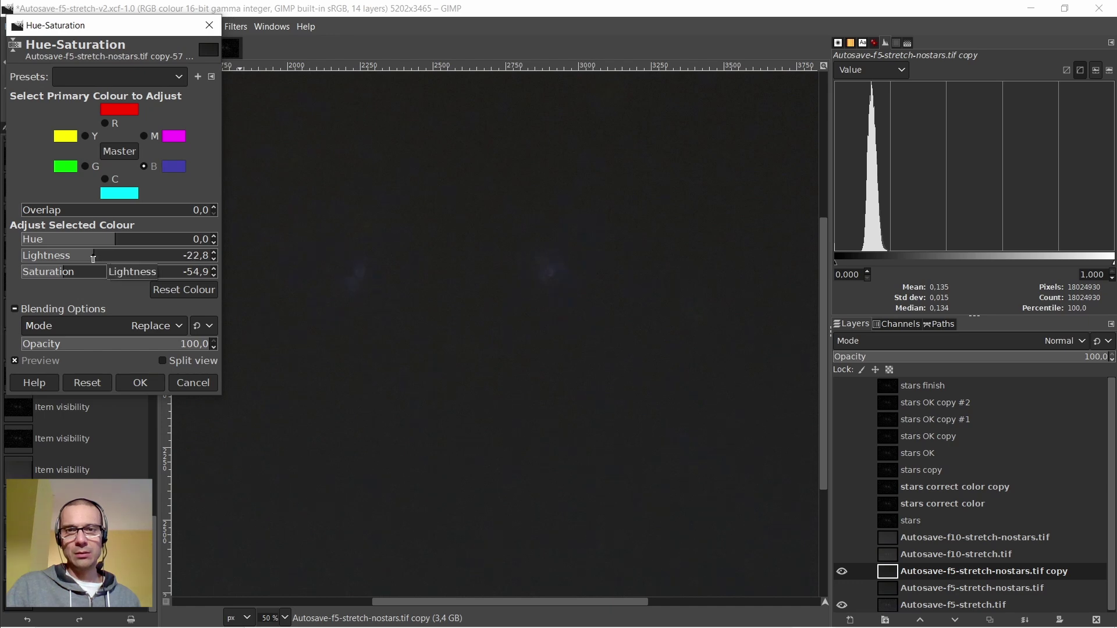
{"action": "scroll", "coordinate": [416, 350], "scroll_direction": "up", "scroll_amount": 2}
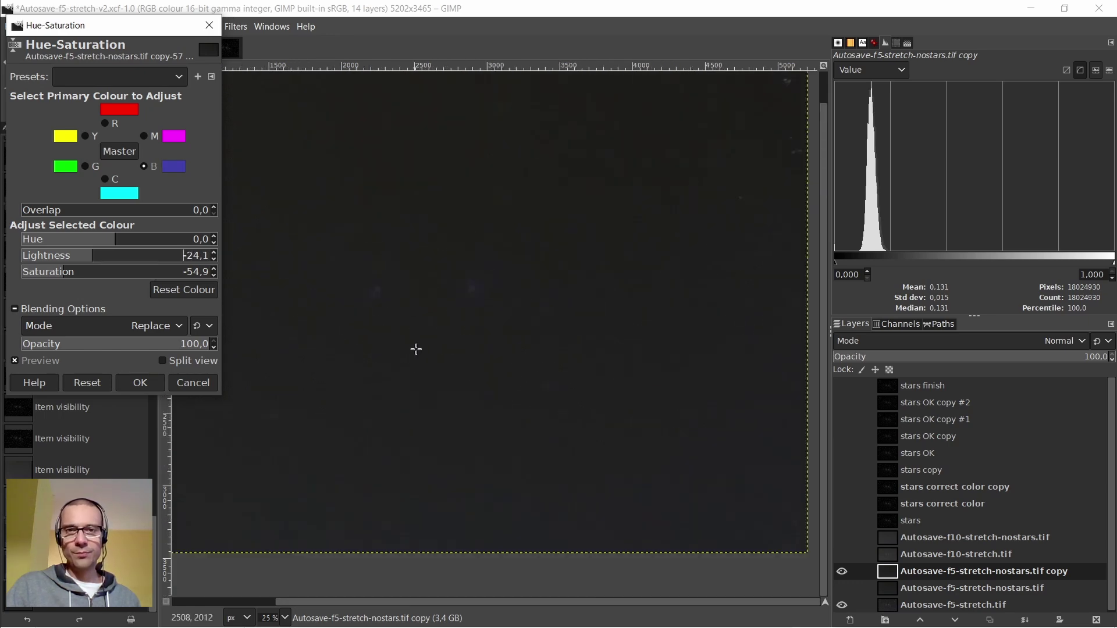
{"action": "scroll", "coordinate": [379, 289], "scroll_direction": "up", "scroll_amount": 1}
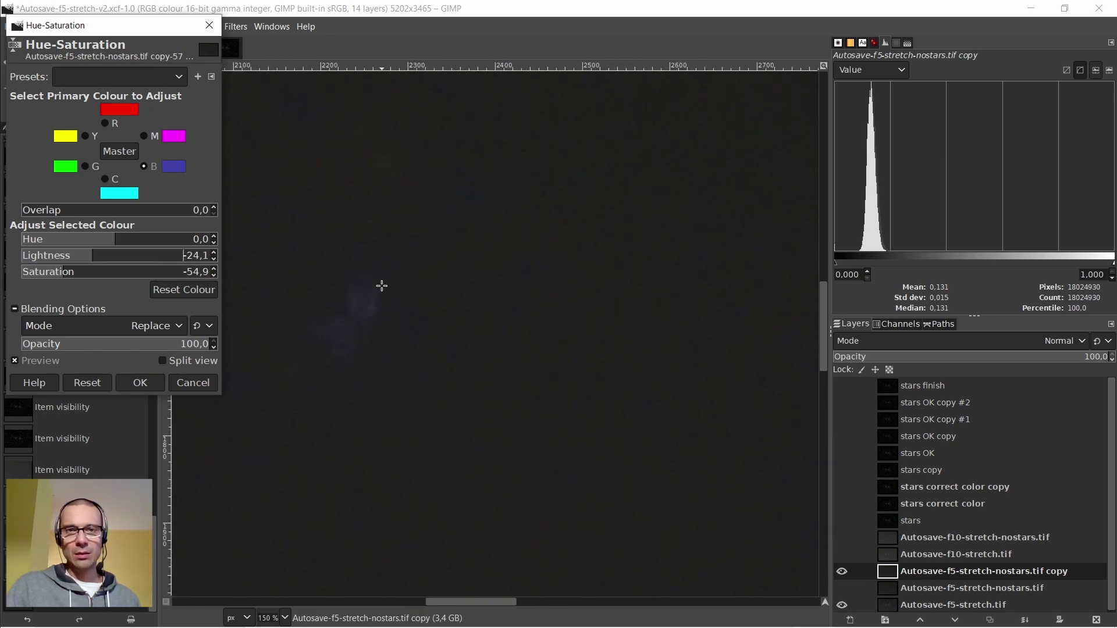
{"action": "left_click", "coordinate": [194, 386]}
Desaturate the starless background copy with the Saturation filter at a scale of 0,267
{"action": "right_click", "coordinate": [528, 219]}
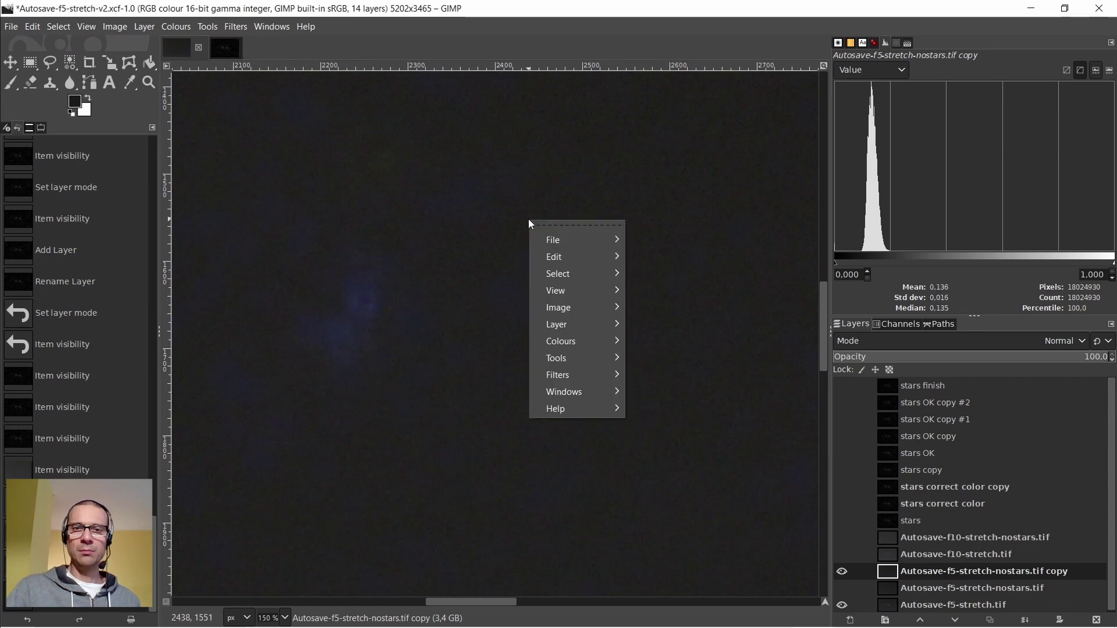
{"action": "mouse_move", "coordinate": [559, 340]}
{"action": "left_click", "coordinate": [679, 240]}
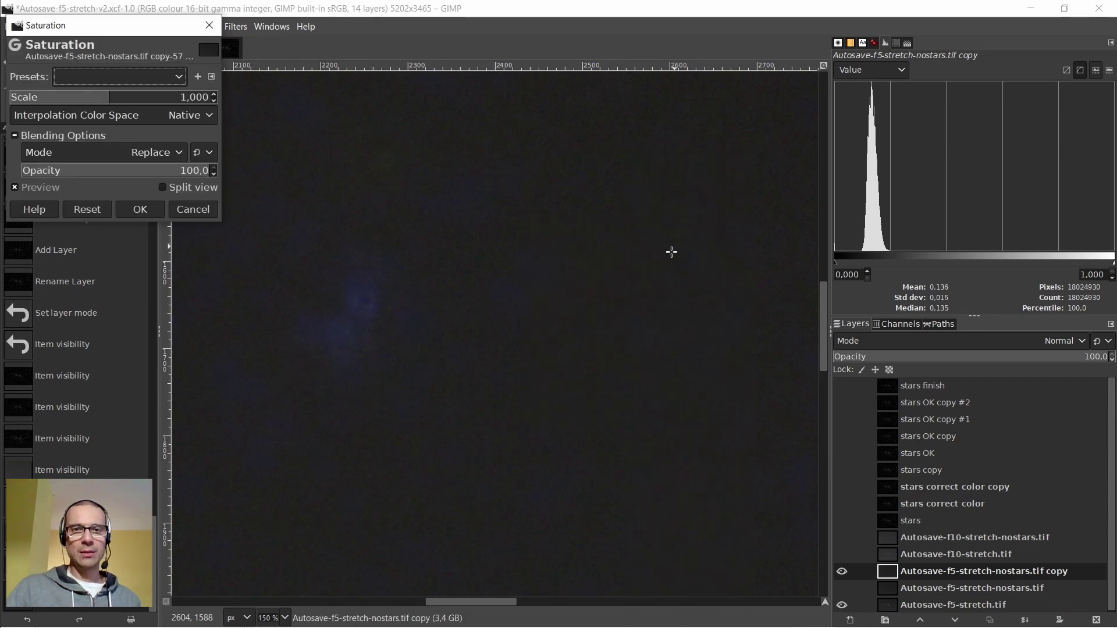
{"action": "left_click_drag", "start_coordinate": [105, 99], "coordinate": [35, 96]}
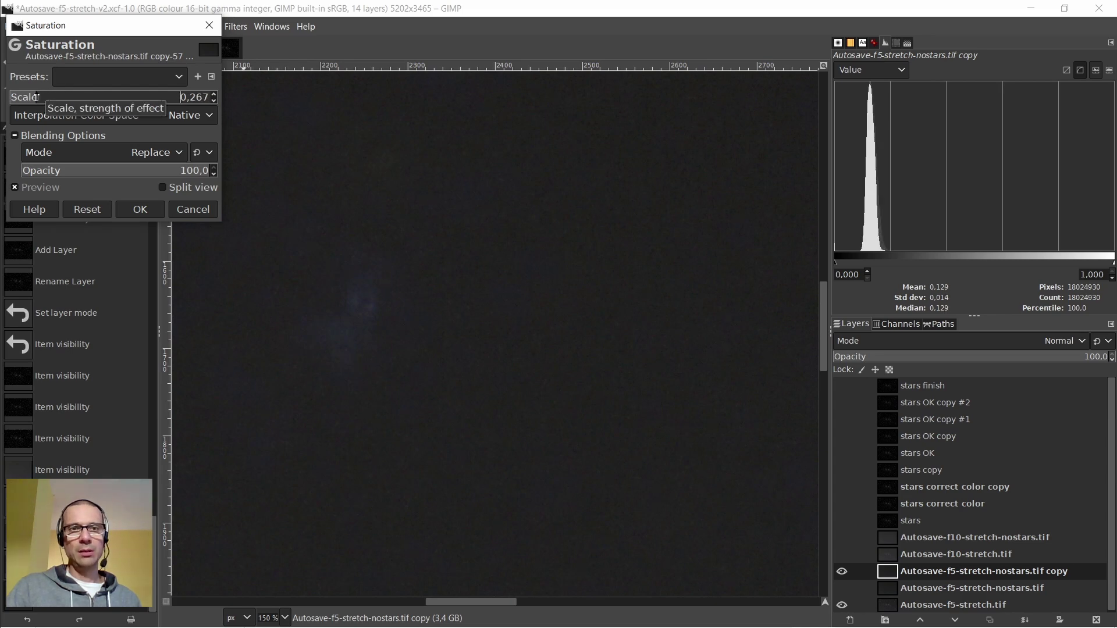
{"action": "left_click", "coordinate": [140, 210]}
Examine the desaturated starless background around the two cluster positions and across the whole image
{"action": "scroll", "coordinate": [454, 266], "scroll_direction": "down", "scroll_amount": 4}
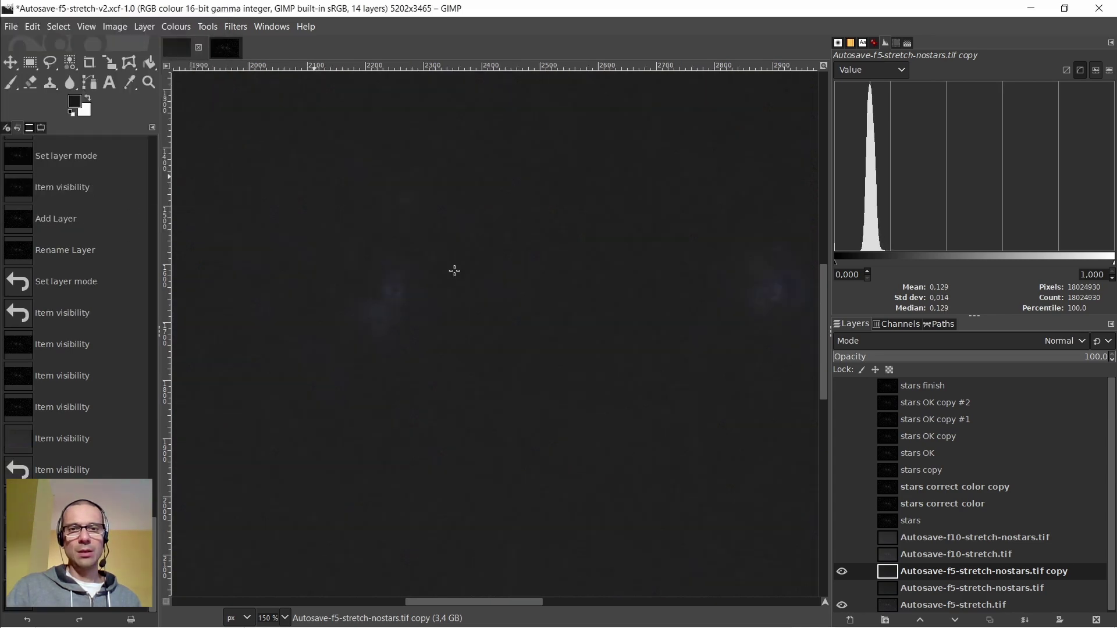
{"action": "scroll", "coordinate": [457, 270], "scroll_direction": "down", "scroll_amount": 3}
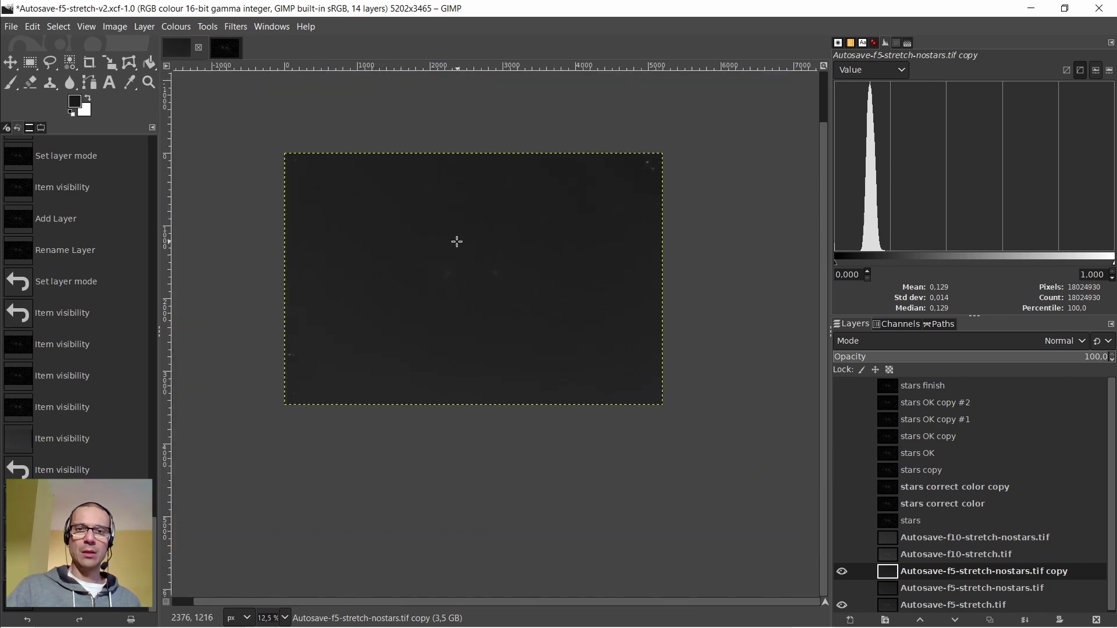
{"action": "scroll", "coordinate": [445, 259], "scroll_direction": "up", "scroll_amount": 7}
{"action": "scroll", "coordinate": [442, 276], "scroll_direction": "down", "scroll_amount": 5}
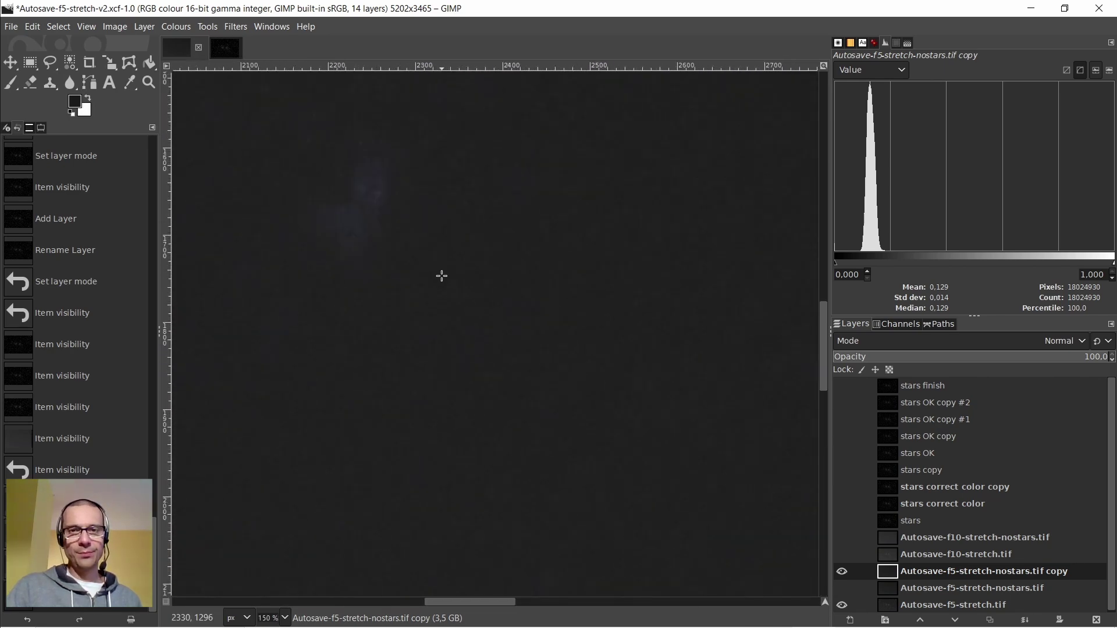
{"action": "scroll", "coordinate": [441, 276], "scroll_direction": "down", "scroll_amount": 2}
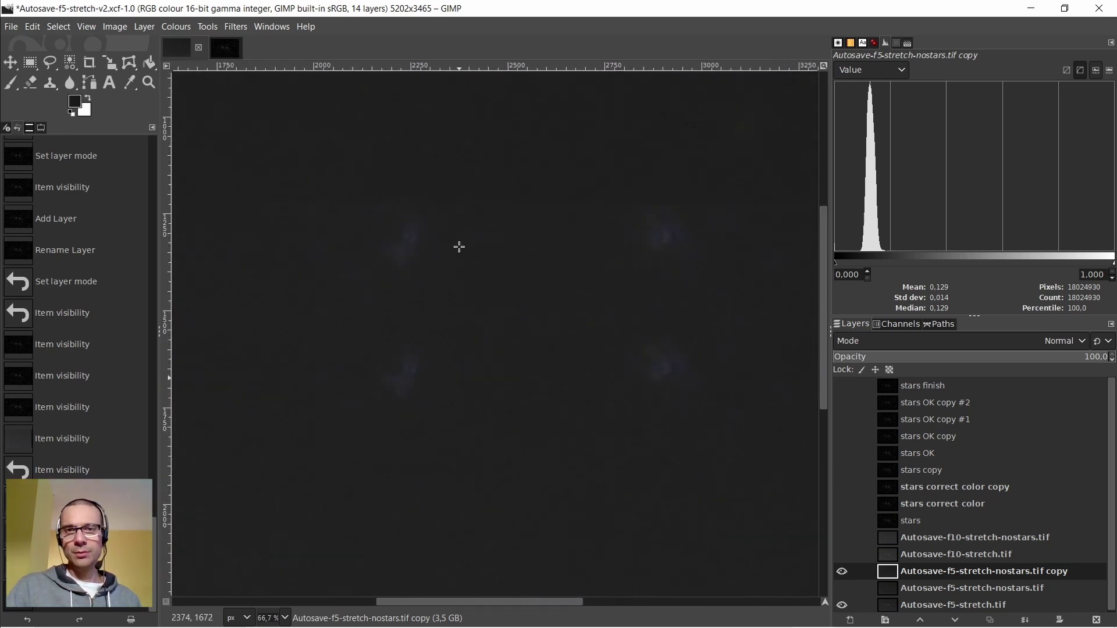
{"action": "scroll", "coordinate": [481, 312], "scroll_direction": "down", "scroll_amount": 4}
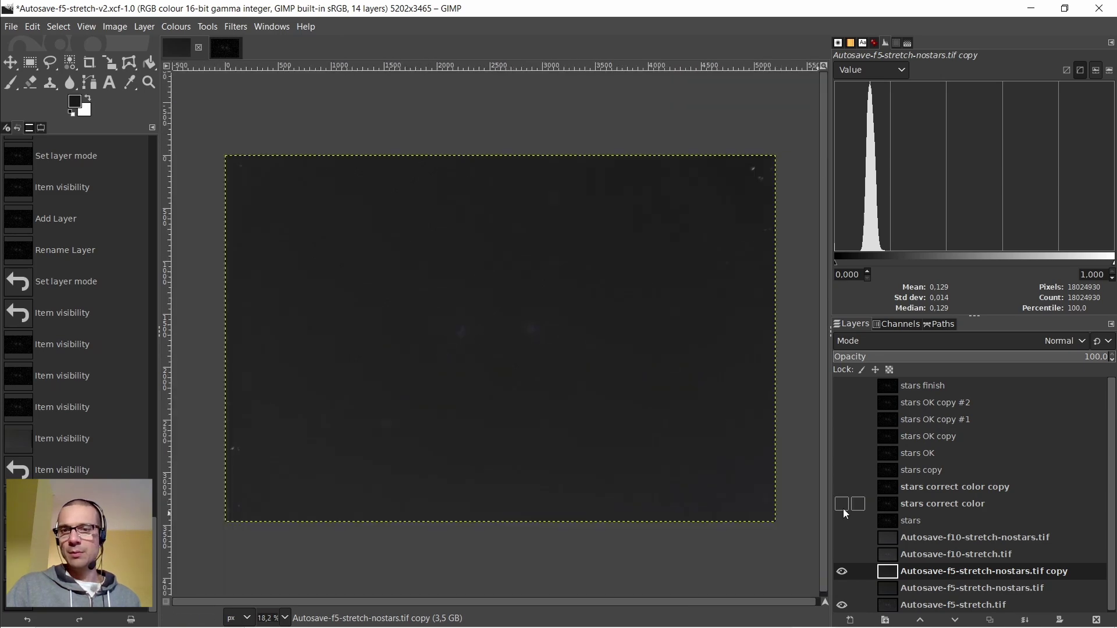
{"action": "right_click", "coordinate": [886, 574]}
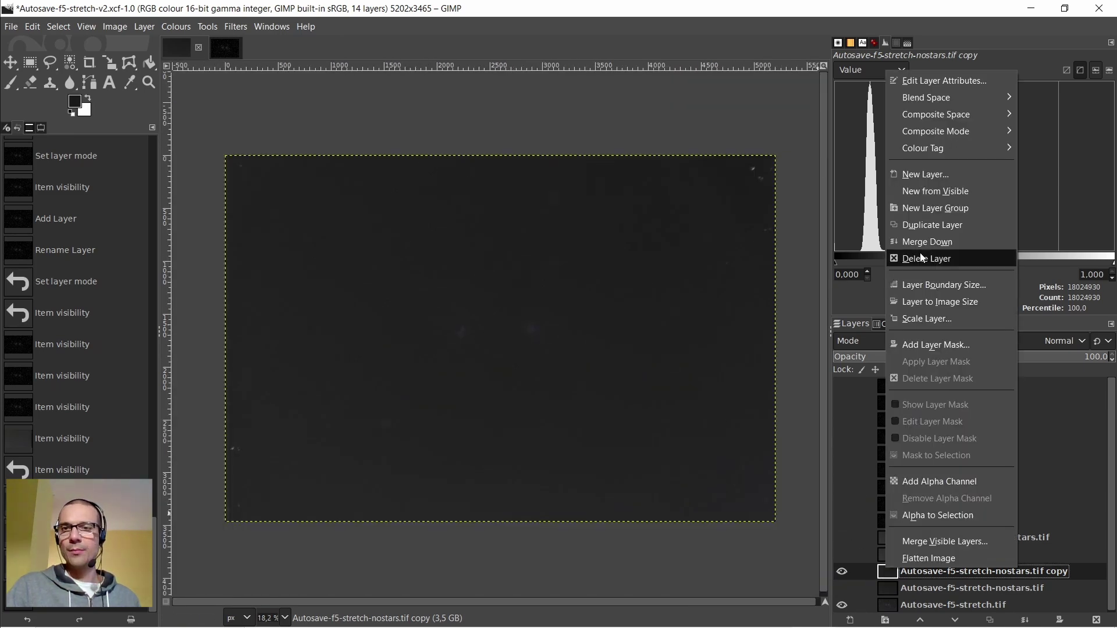
{"action": "left_click", "coordinate": [607, 378]}
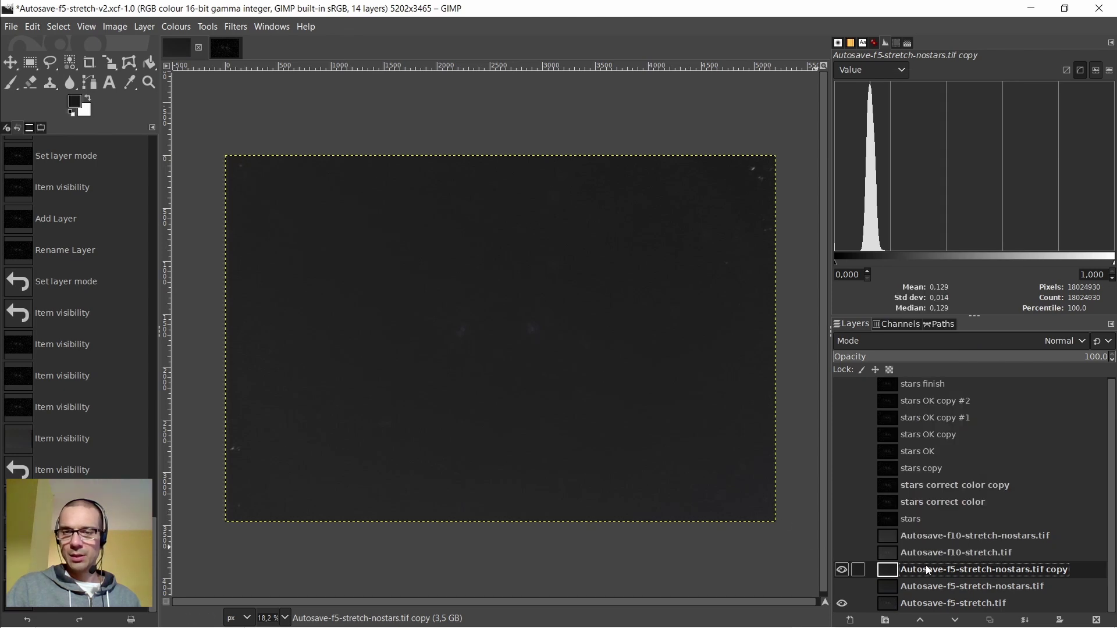
Compare the desaturated starless copy with the original starless layer around the two cluster positions and across the whole image
{"action": "left_click", "coordinate": [841, 591]}
{"action": "key", "text": "1"}
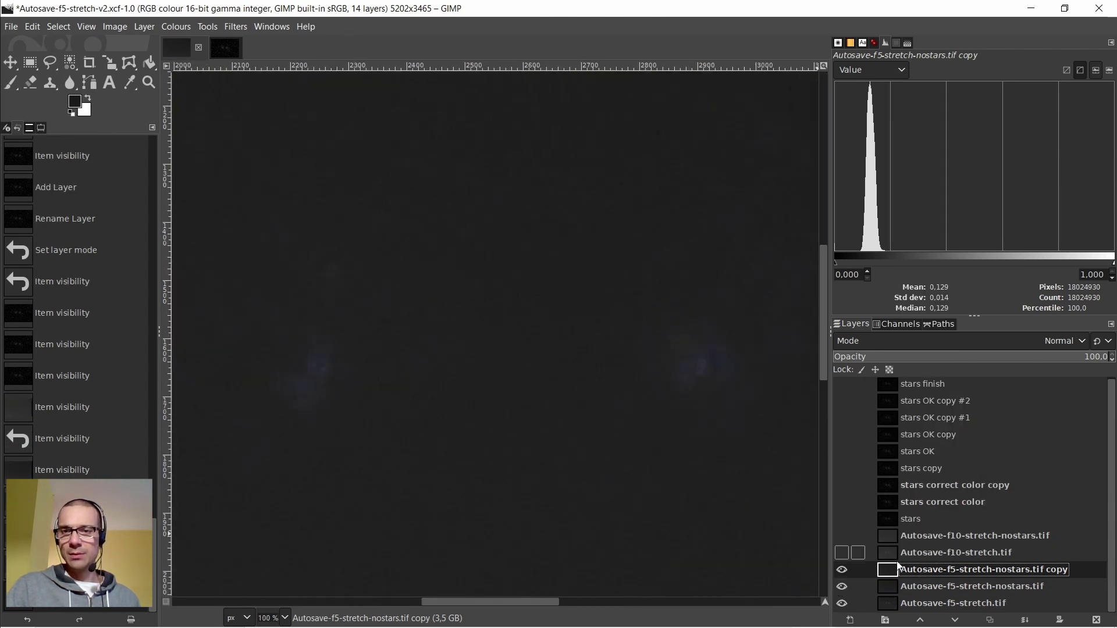
{"action": "left_click", "coordinate": [843, 572]}
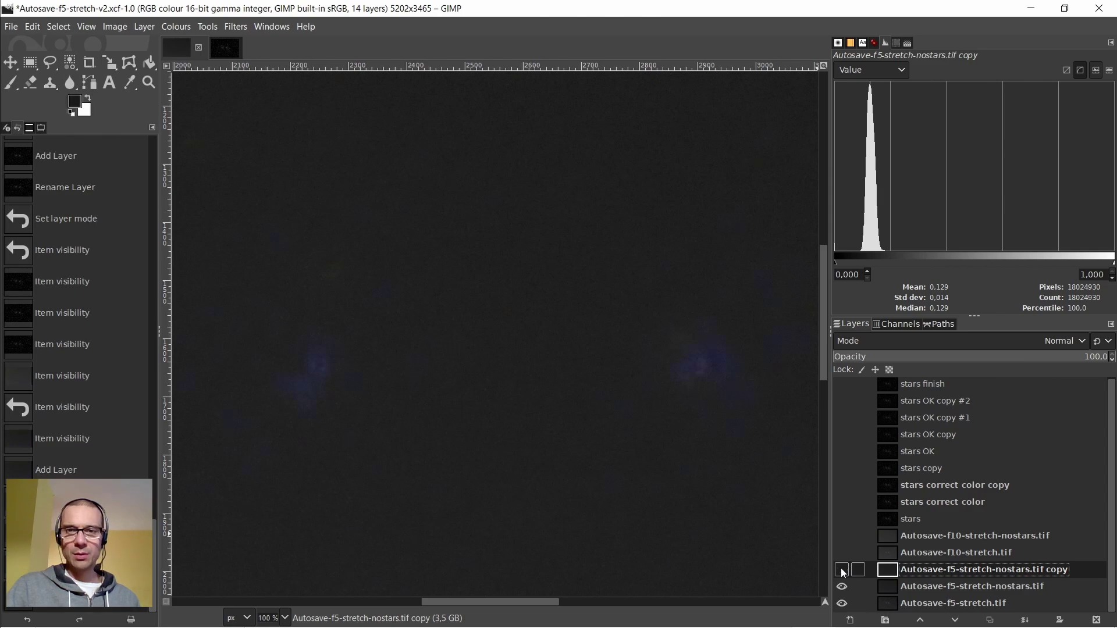
{"action": "scroll", "coordinate": [504, 487], "scroll_direction": "down", "scroll_amount": 1}
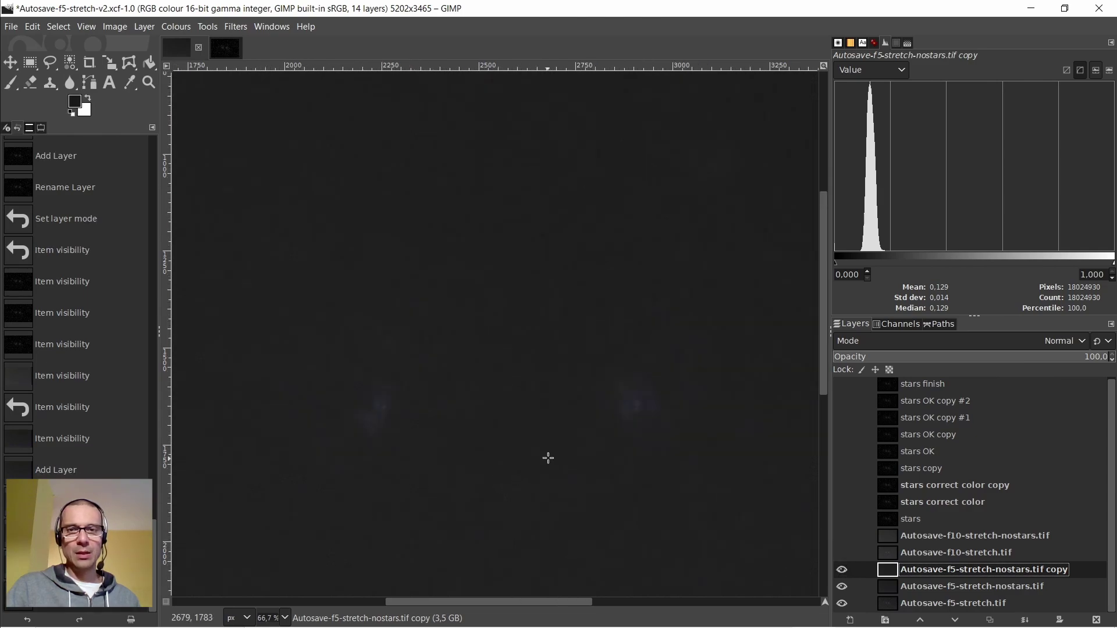
{"action": "scroll", "coordinate": [549, 456], "scroll_direction": "down", "scroll_amount": 5}
{"action": "scroll", "coordinate": [642, 345], "scroll_direction": "up", "scroll_amount": 3}
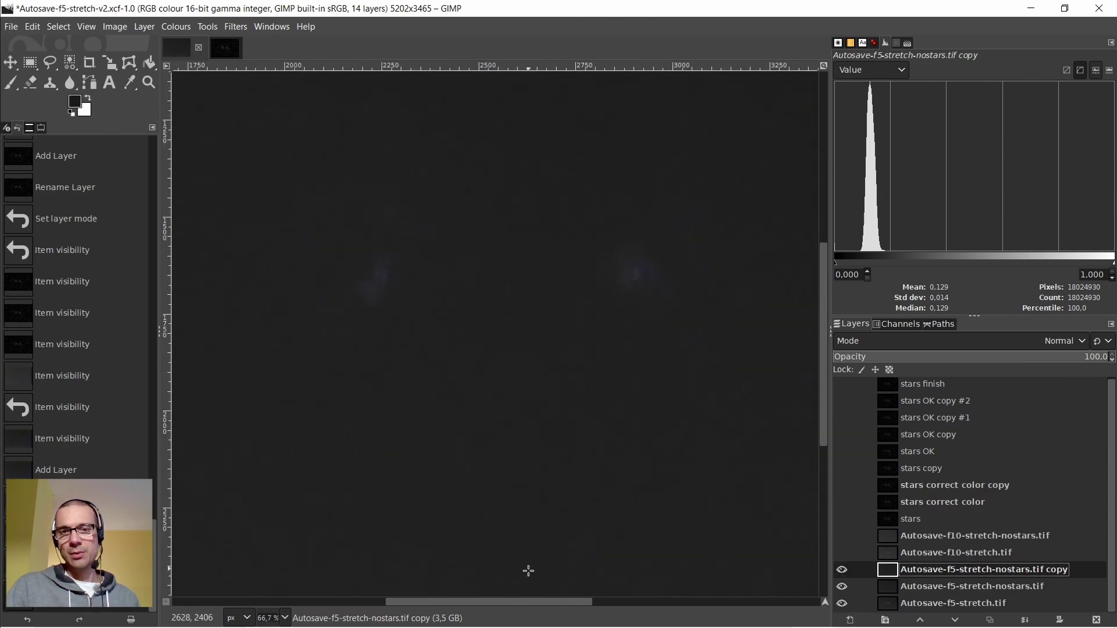
{"action": "left_click_drag", "start_coordinate": [543, 601], "coordinate": [617, 603]}
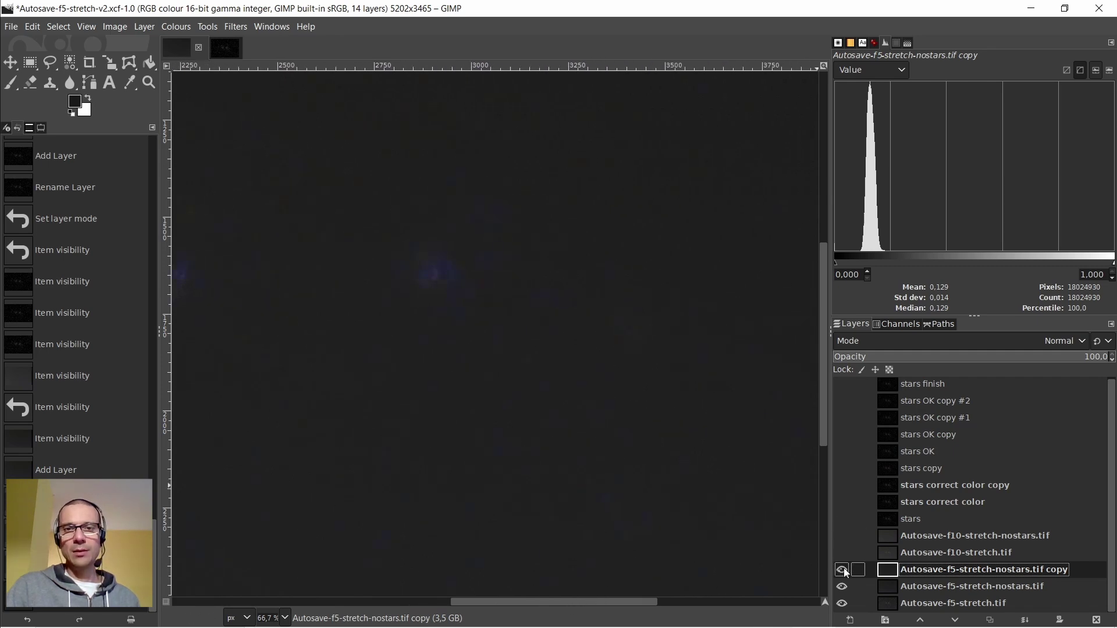
{"action": "scroll", "coordinate": [610, 388], "scroll_direction": "down", "scroll_amount": 1}
{"action": "scroll", "coordinate": [555, 332], "scroll_direction": "up", "scroll_amount": 2}
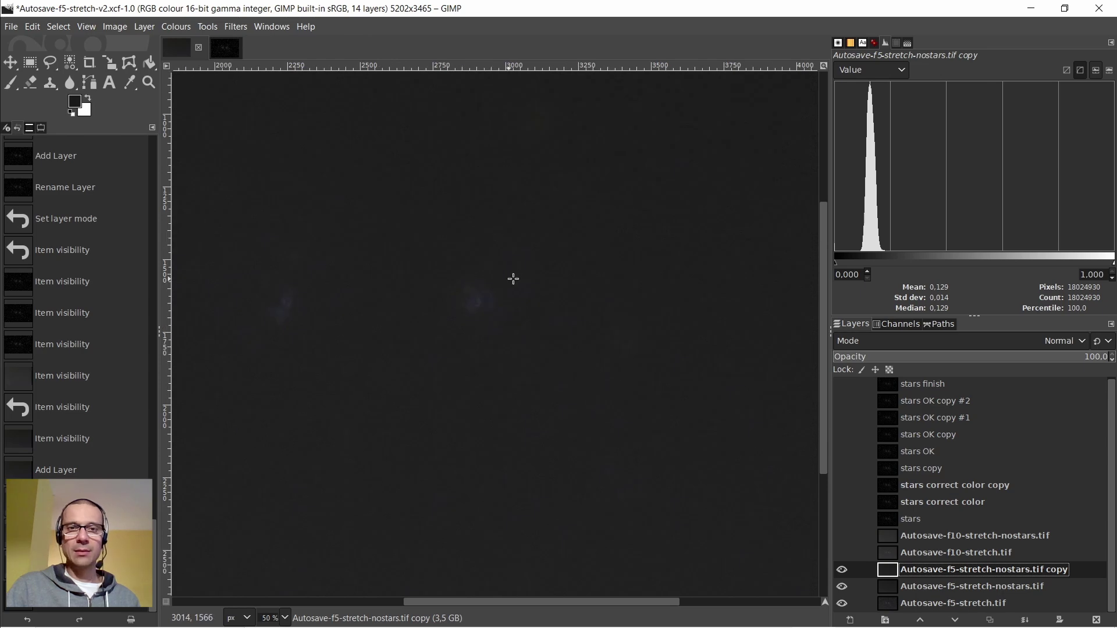
{"action": "scroll", "coordinate": [528, 340], "scroll_direction": "down", "scroll_amount": 3}
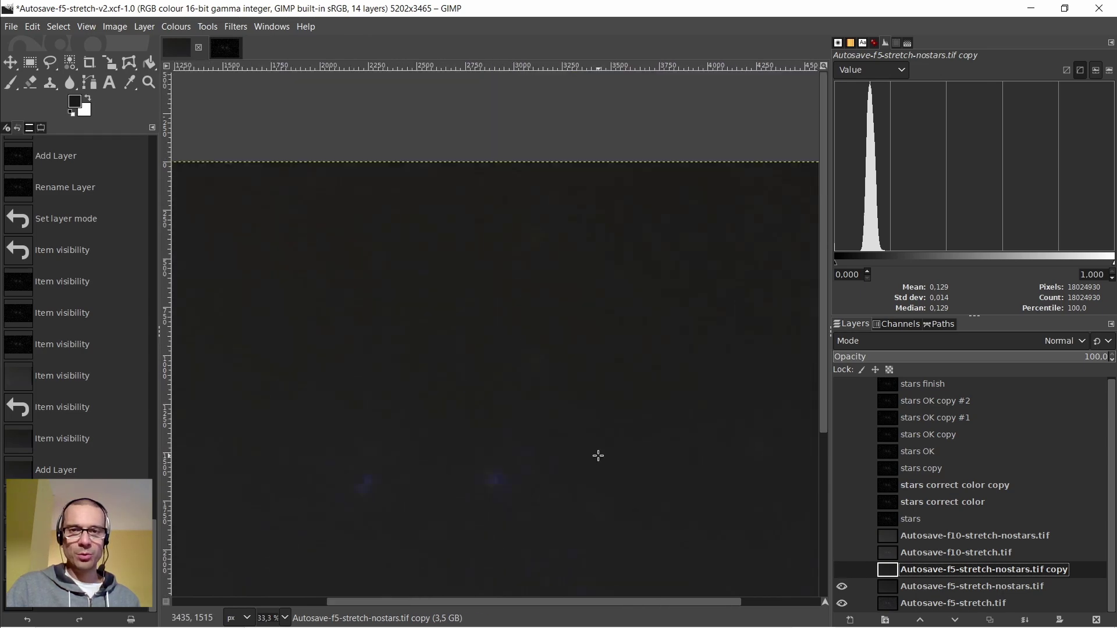
{"action": "scroll", "coordinate": [593, 451], "scroll_direction": "down", "scroll_amount": 3}
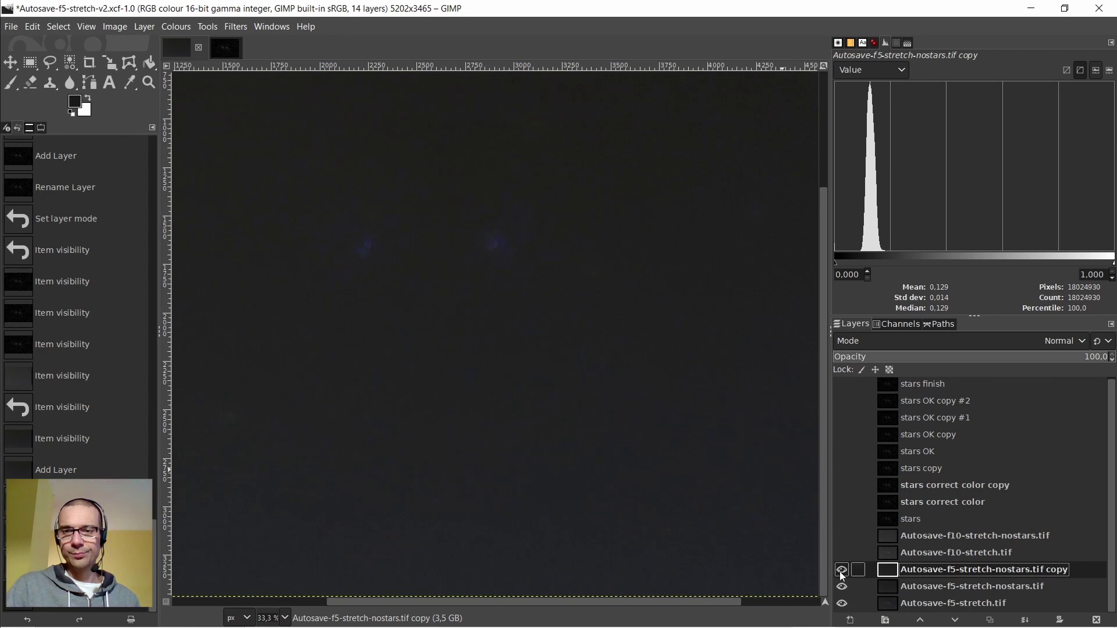
{"action": "scroll", "coordinate": [491, 295], "scroll_direction": "down", "scroll_amount": 2}
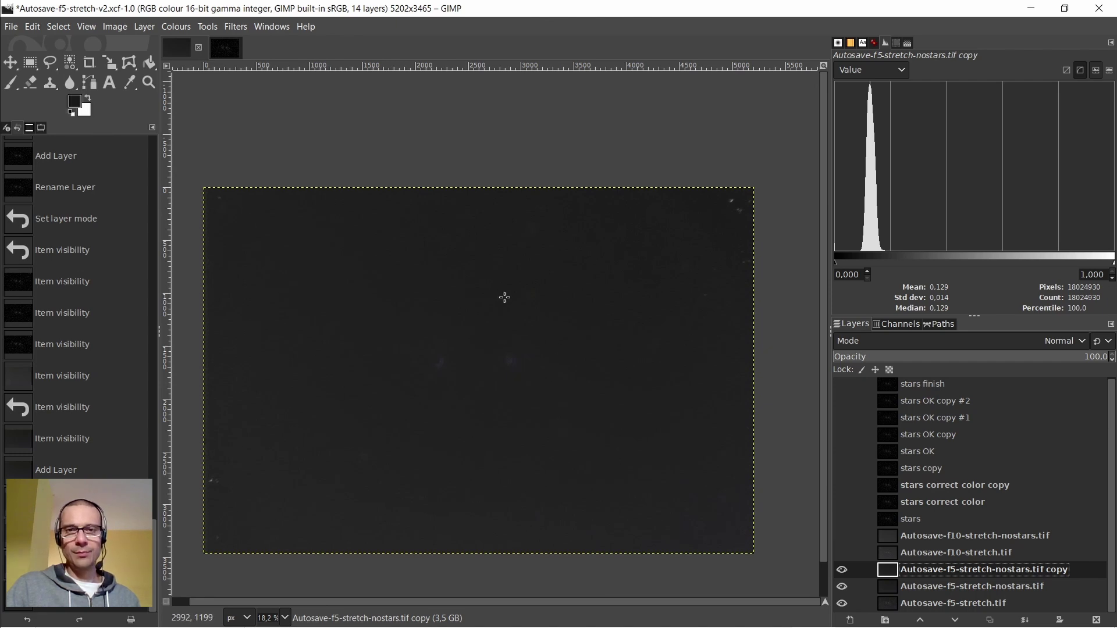
Duplicate the desaturated starless layer, hide its source copy and the original starless layer, and duplicate the new copy once more
{"action": "right_click", "coordinate": [885, 569]}
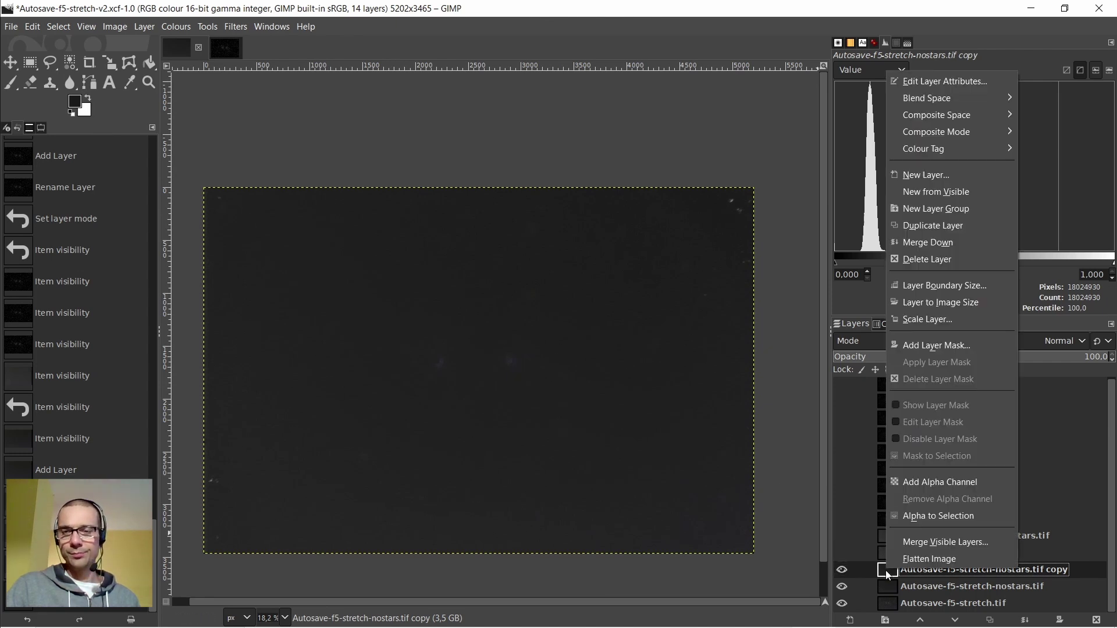
{"action": "left_click", "coordinate": [912, 226]}
{"action": "scroll", "coordinate": [710, 492], "scroll_direction": "down", "scroll_amount": 1}
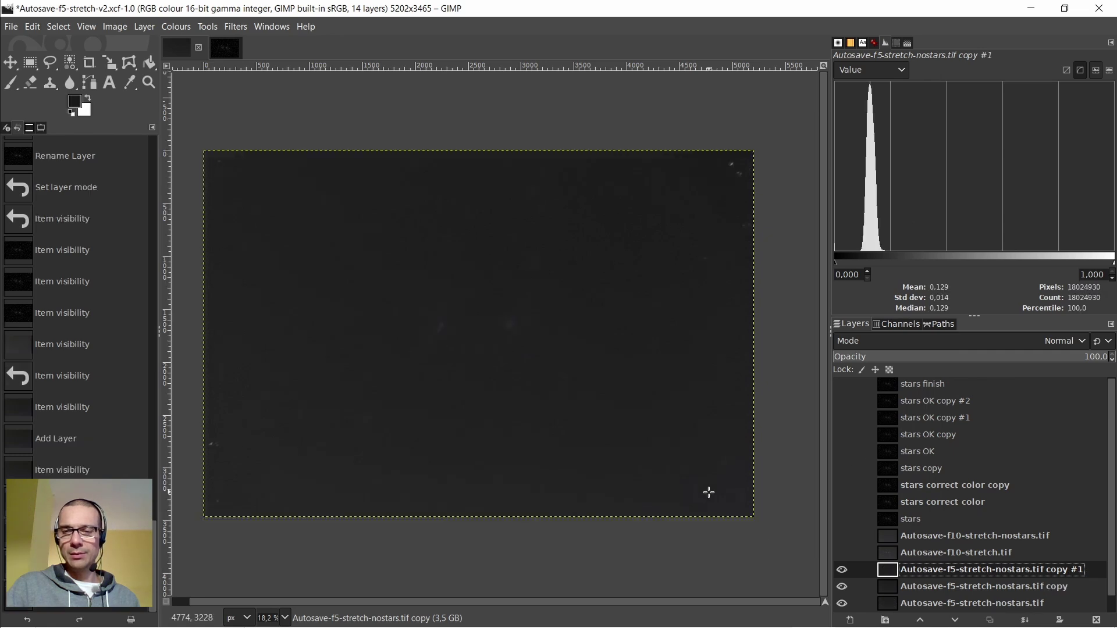
{"action": "scroll", "coordinate": [847, 590], "scroll_direction": "down", "scroll_amount": 1}
{"action": "left_click", "coordinate": [842, 588]}
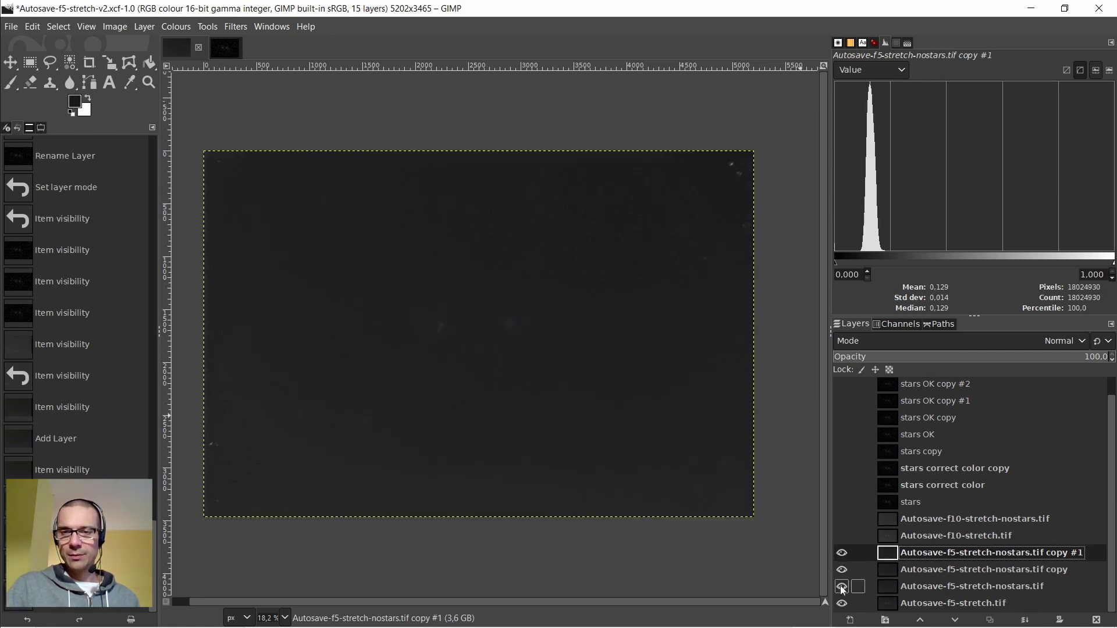
{"action": "left_click", "coordinate": [845, 568]}
{"action": "right_click", "coordinate": [894, 556]}
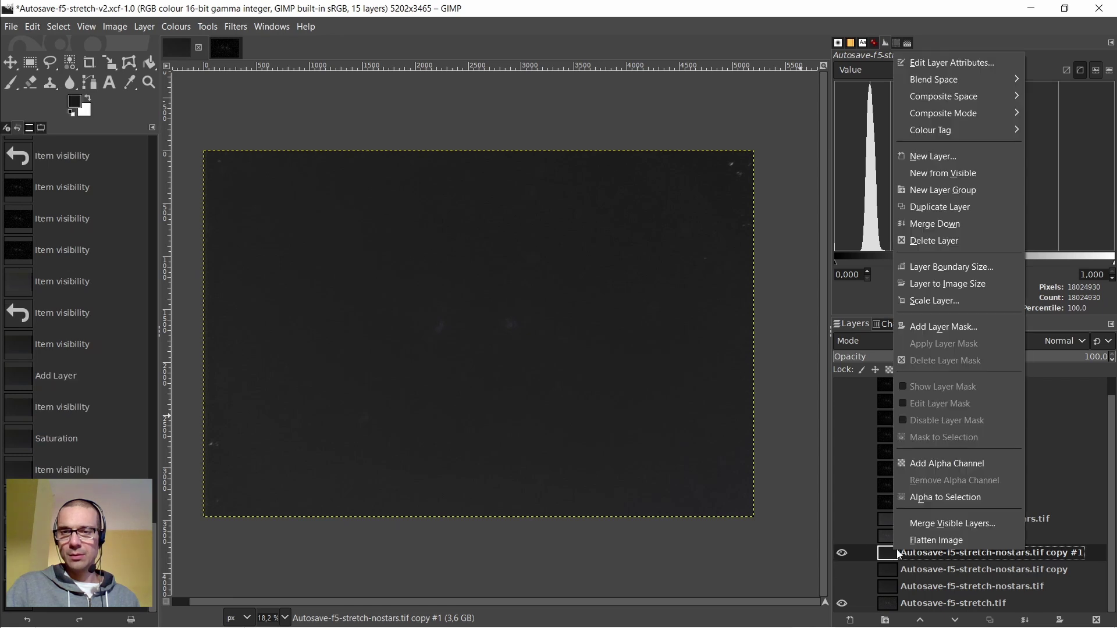
{"action": "left_click", "coordinate": [925, 209]}
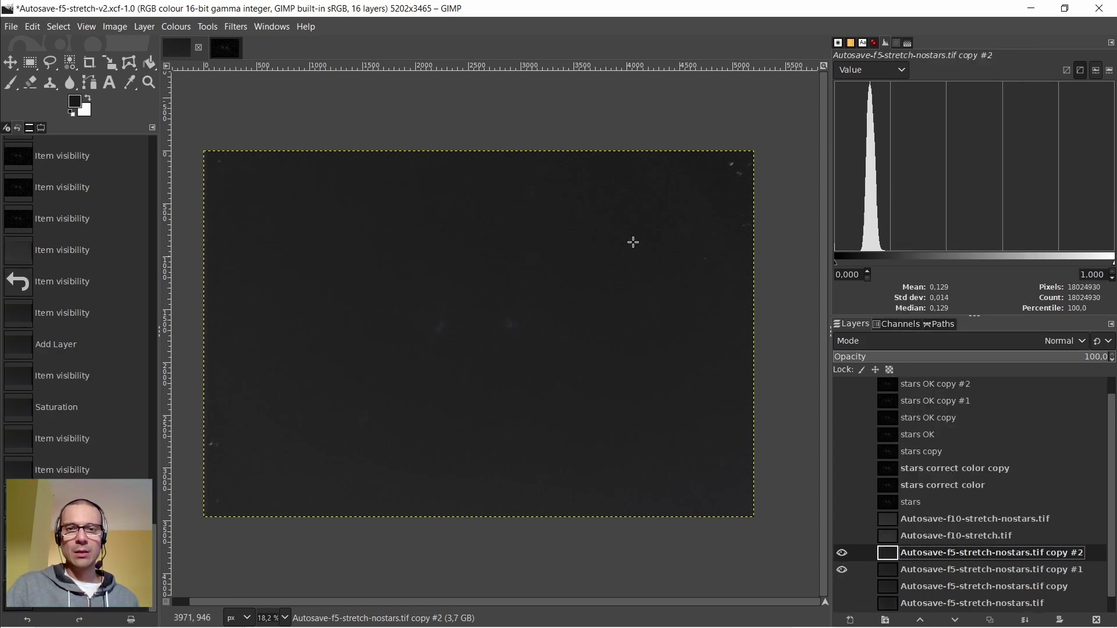
Set up the Clone tool with a brush size of 161 for retouching the newest starless copy
{"action": "scroll", "coordinate": [728, 168], "scroll_direction": "up", "scroll_amount": 6, "text": "ctrl"}
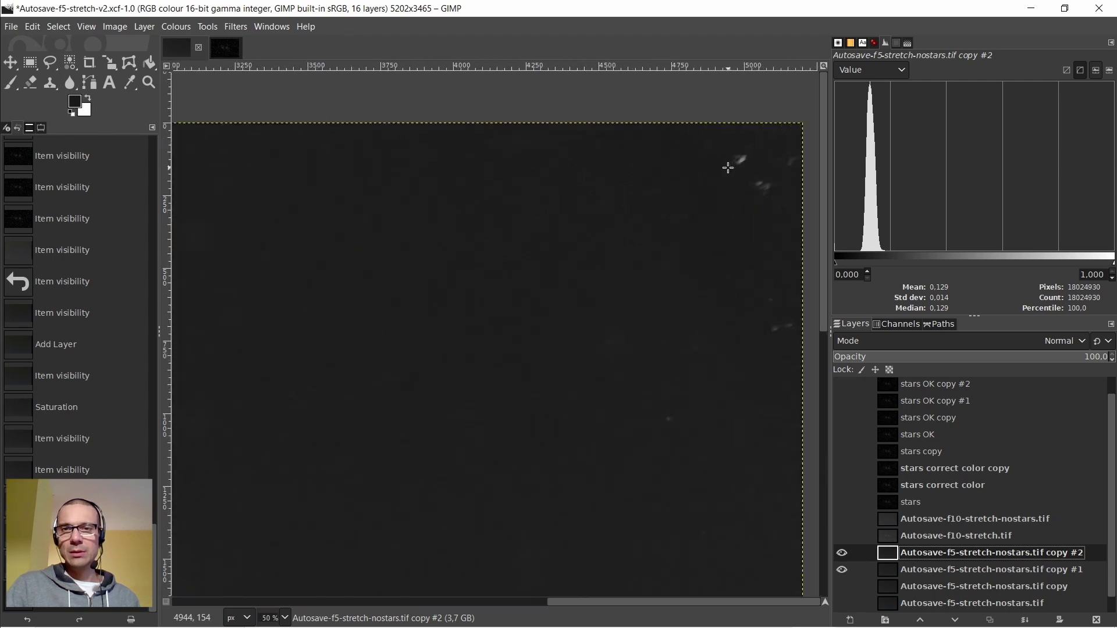
{"action": "scroll", "coordinate": [728, 168], "scroll_direction": "down", "scroll_amount": 2}
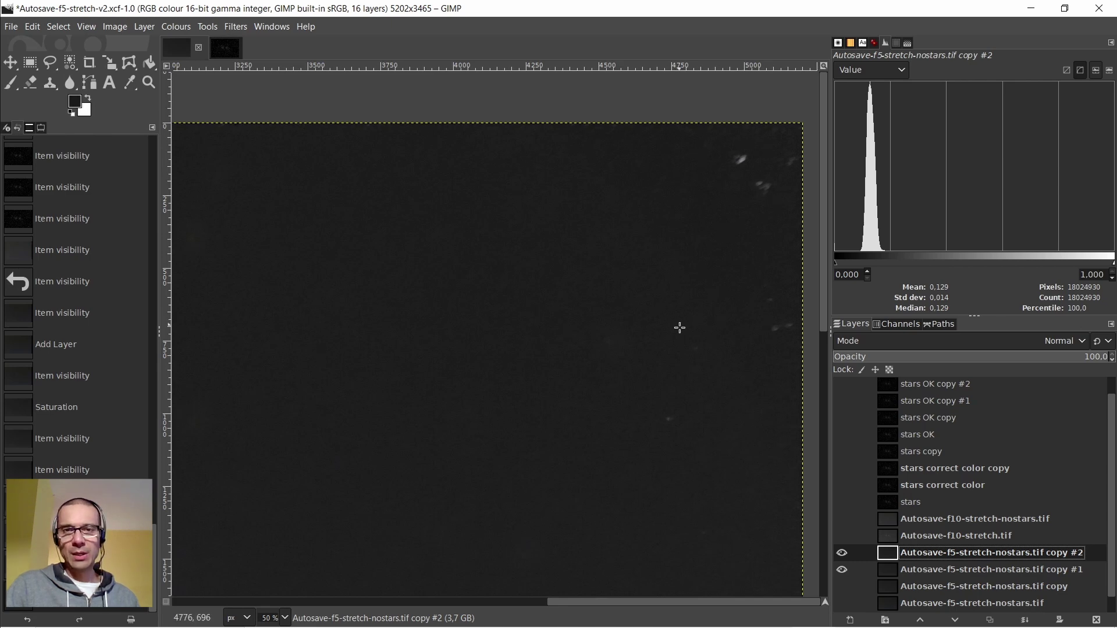
{"action": "scroll", "coordinate": [680, 328], "scroll_direction": "down", "scroll_amount": 2}
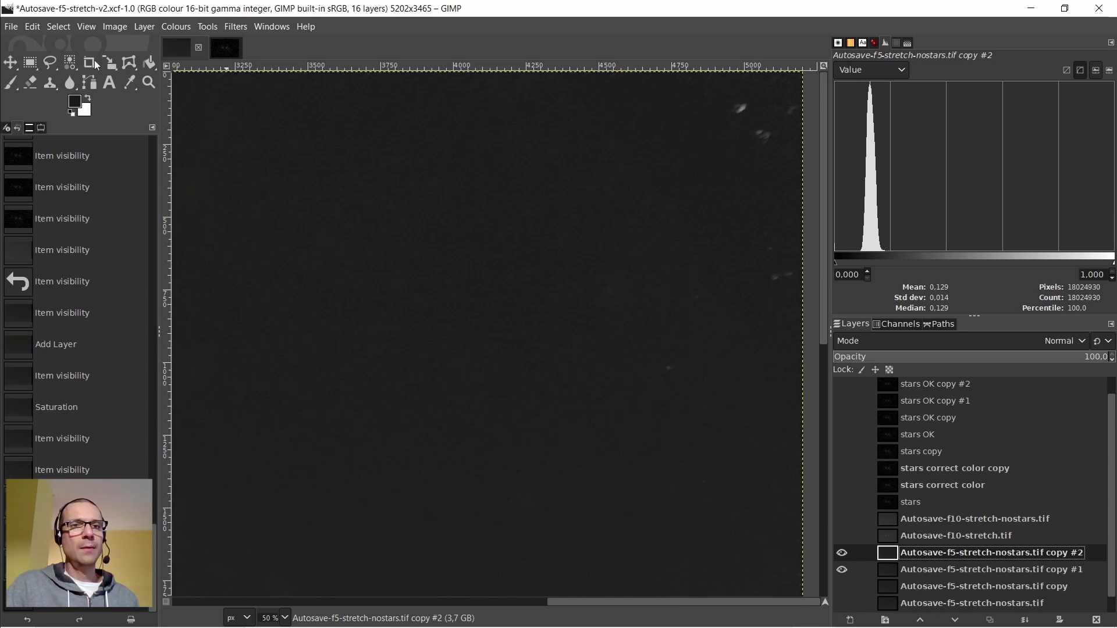
{"action": "left_click", "coordinate": [50, 85]}
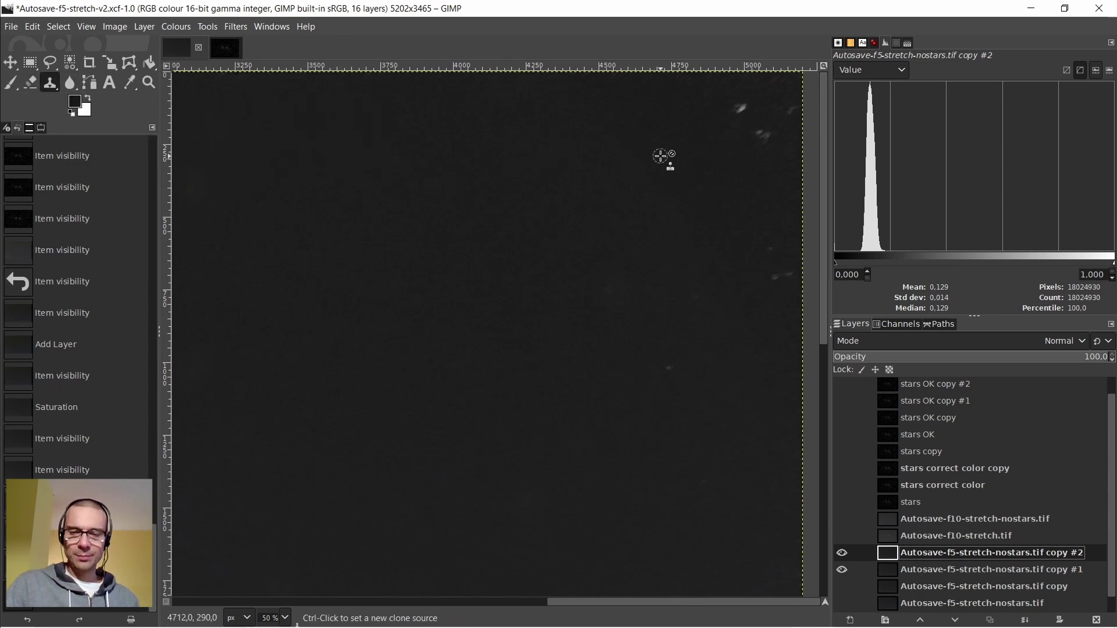
{"action": "key", "text": "bracketright"}
{"action": "key", "text": "bracketright"}
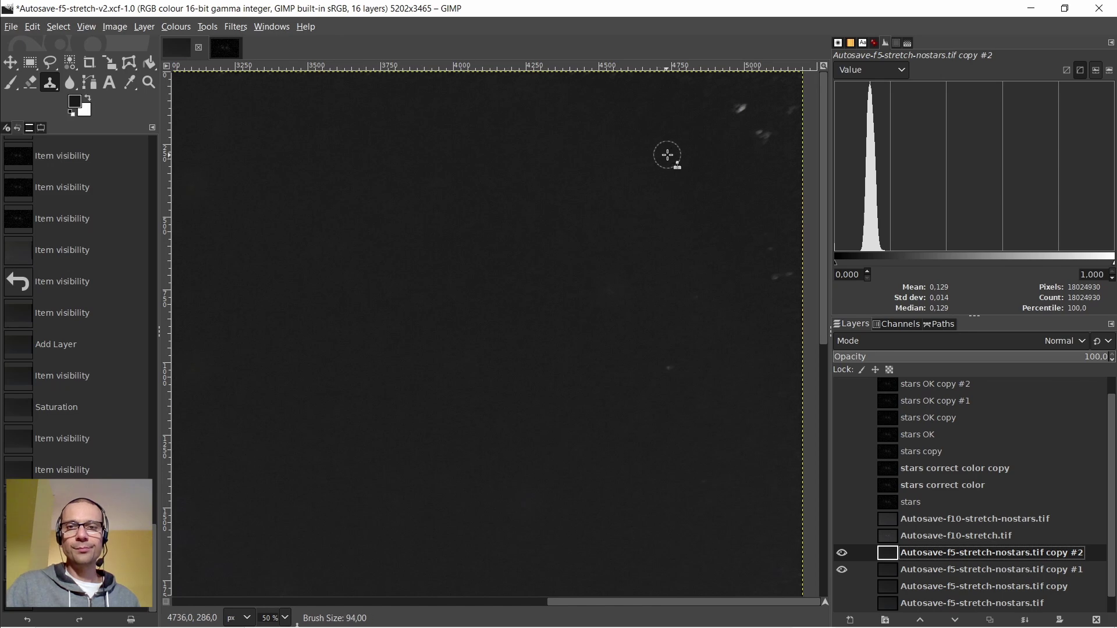
{"action": "left_click", "coordinate": [41, 128]}
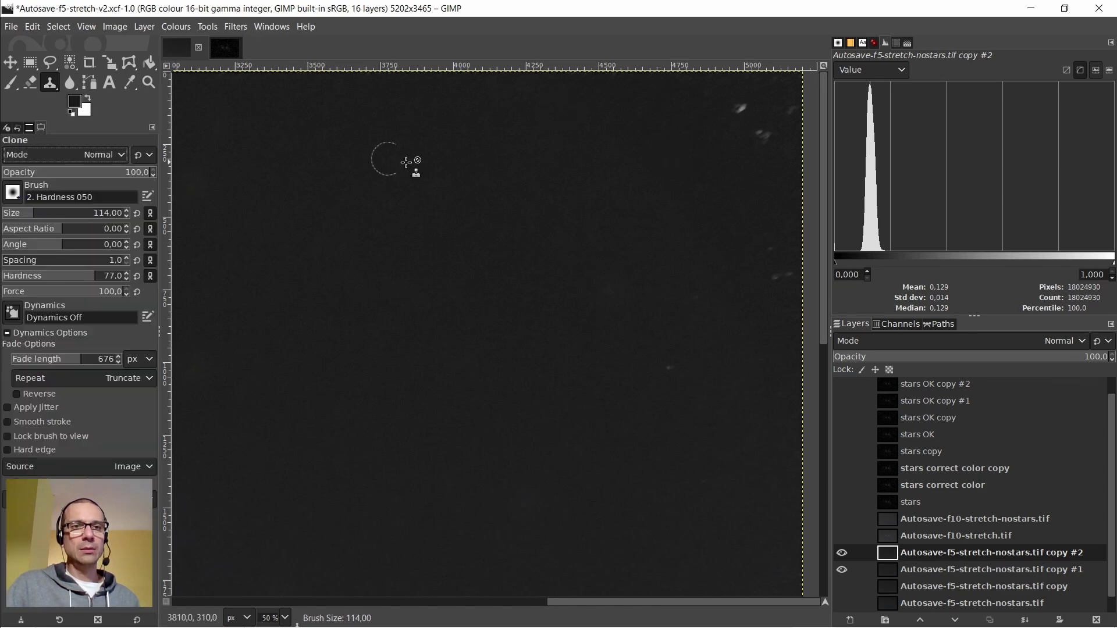
{"action": "key", "text": "bracketright"}
{"action": "key", "text": "bracketright"}
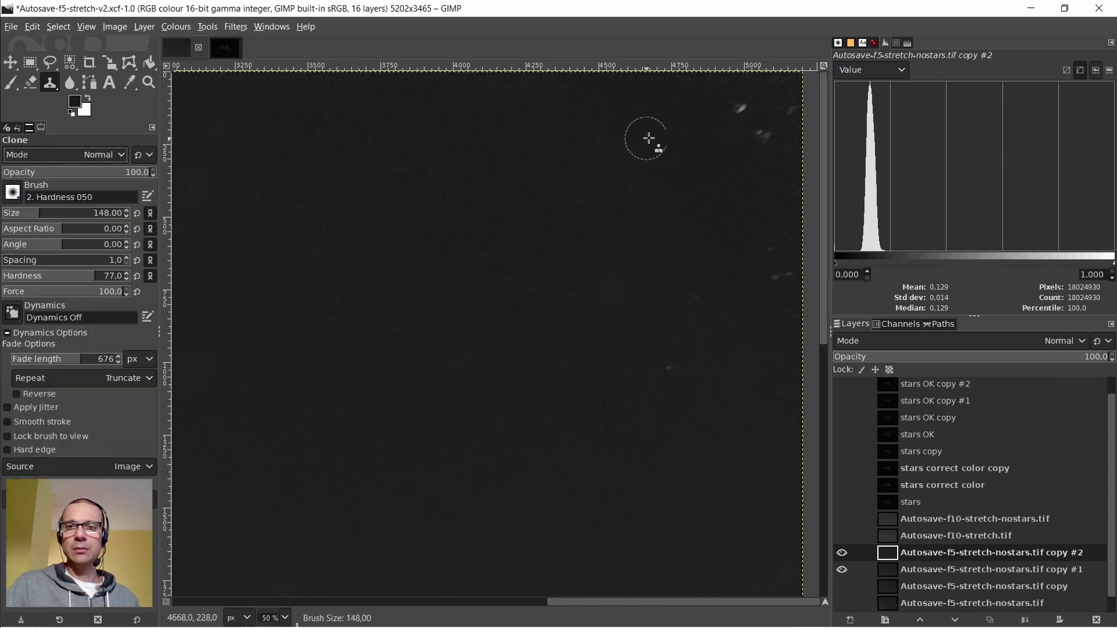
{"action": "key", "text": "bracketright"}
{"action": "key", "text": "bracketright"}
{"action": "key", "text": "bracketright"}
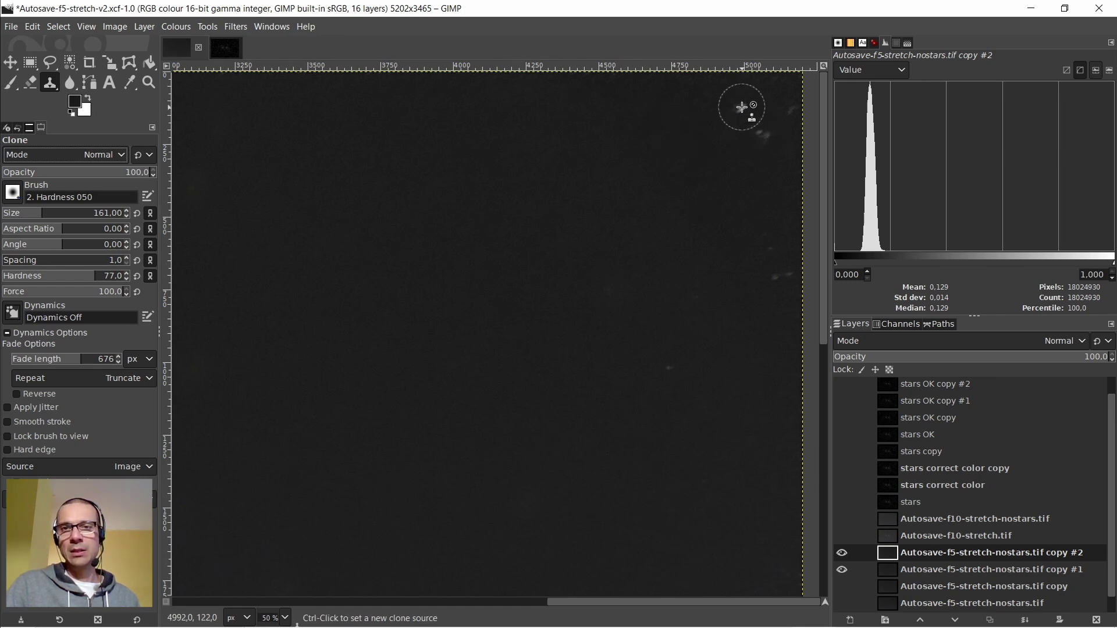
Clone clean background over the leftover bright specks in the image's upper-right corner and along its right side
{"action": "left_click", "coordinate": [696, 140], "text": "ctrl"}
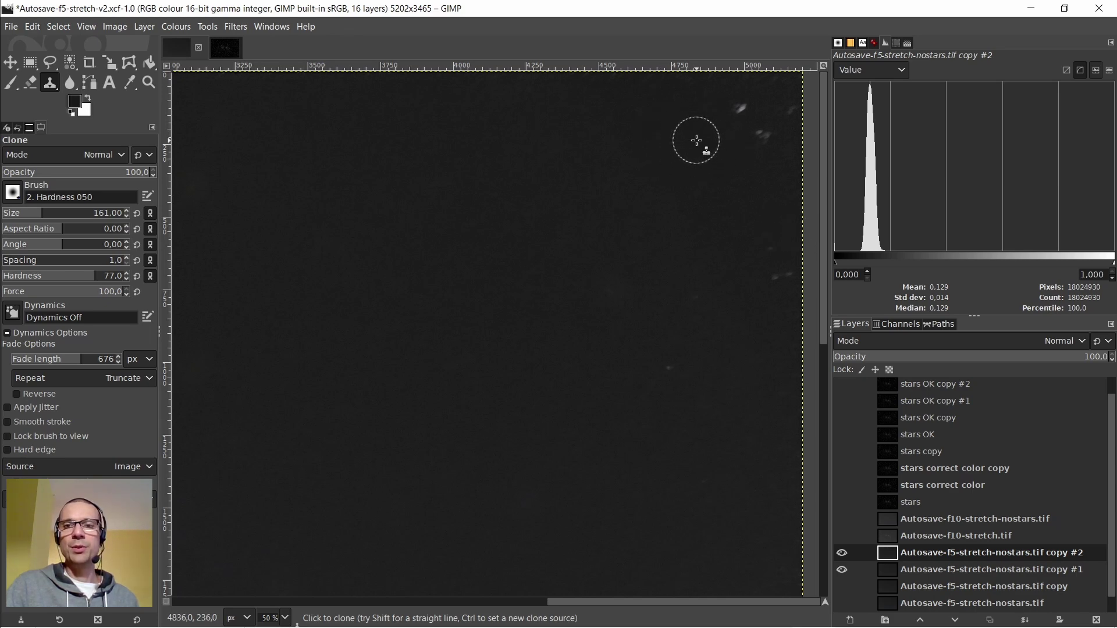
{"action": "mouse_move", "coordinate": [736, 109]}
{"action": "left_mouse_down"}
{"action": "mouse_move", "coordinate": [761, 137]}
{"action": "mouse_move", "coordinate": [784, 107]}
{"action": "left_mouse_up"}
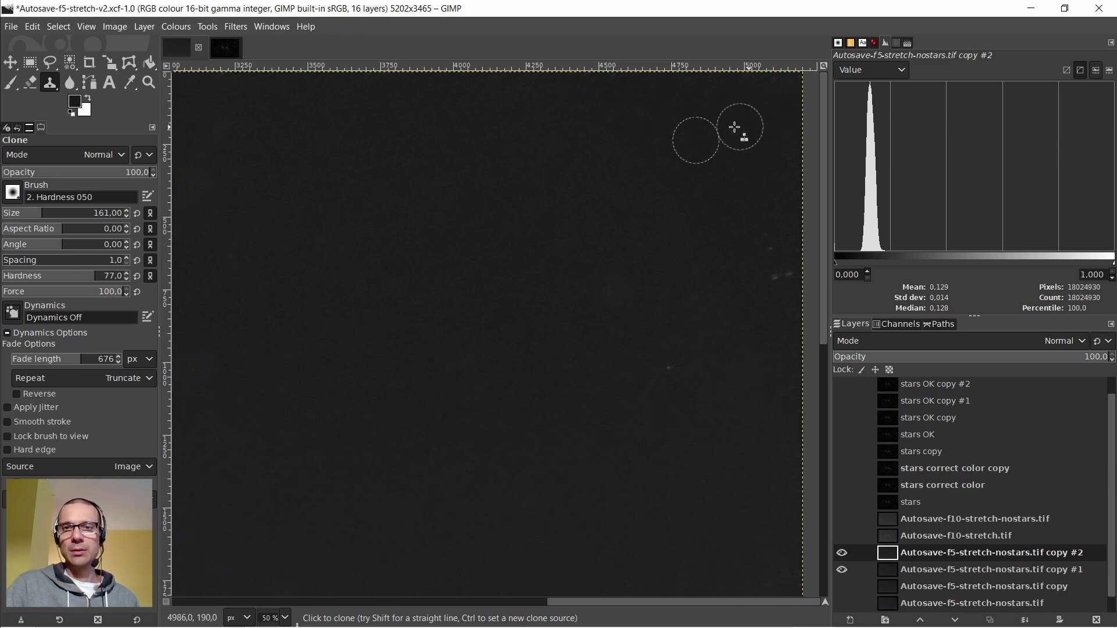
{"action": "left_click", "coordinate": [733, 222], "text": "ctrl"}
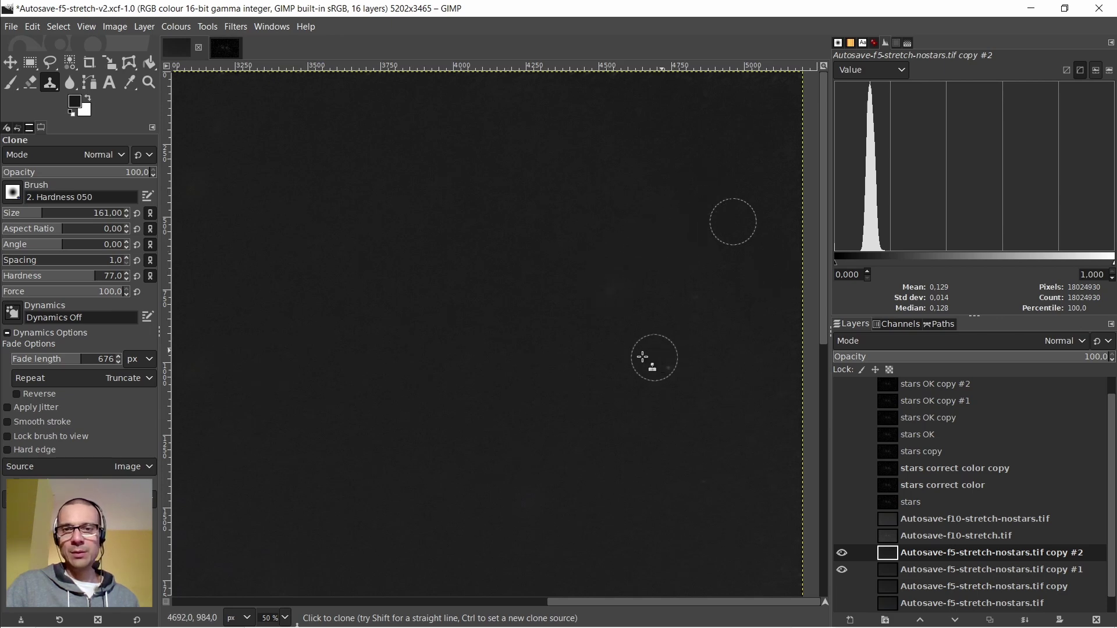
{"action": "left_click", "coordinate": [620, 364], "text": "ctrl"}
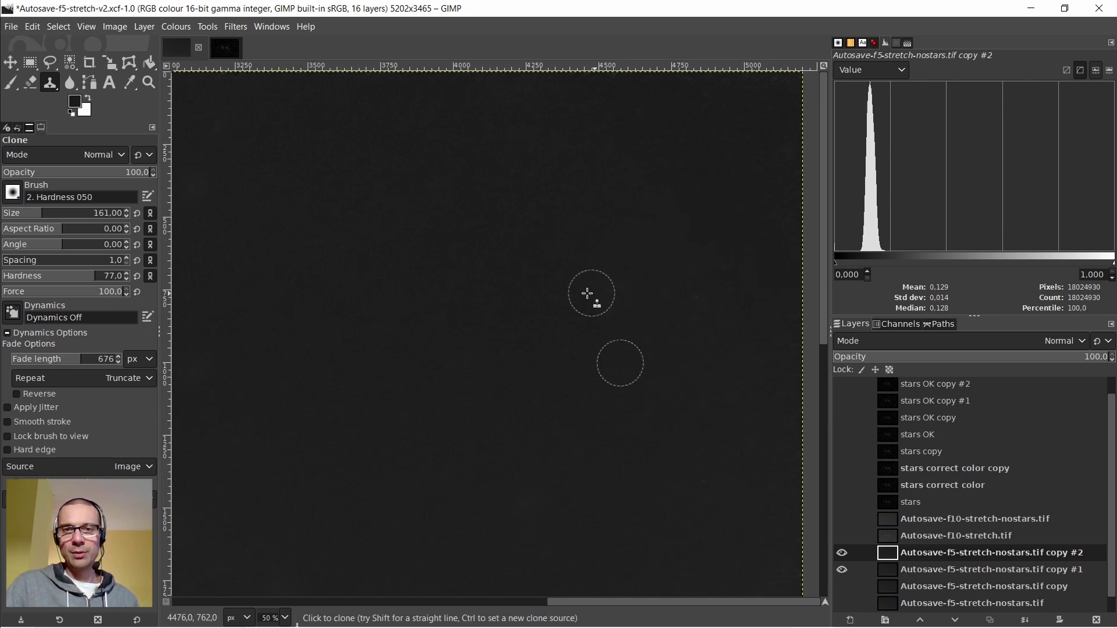
{"action": "left_click", "coordinate": [563, 299], "text": "ctrl"}
Clone clean nearby background over the leftover specks along the image's left edge and near its lower-left corner
{"action": "scroll", "coordinate": [435, 274], "scroll_direction": "down", "scroll_amount": 5}
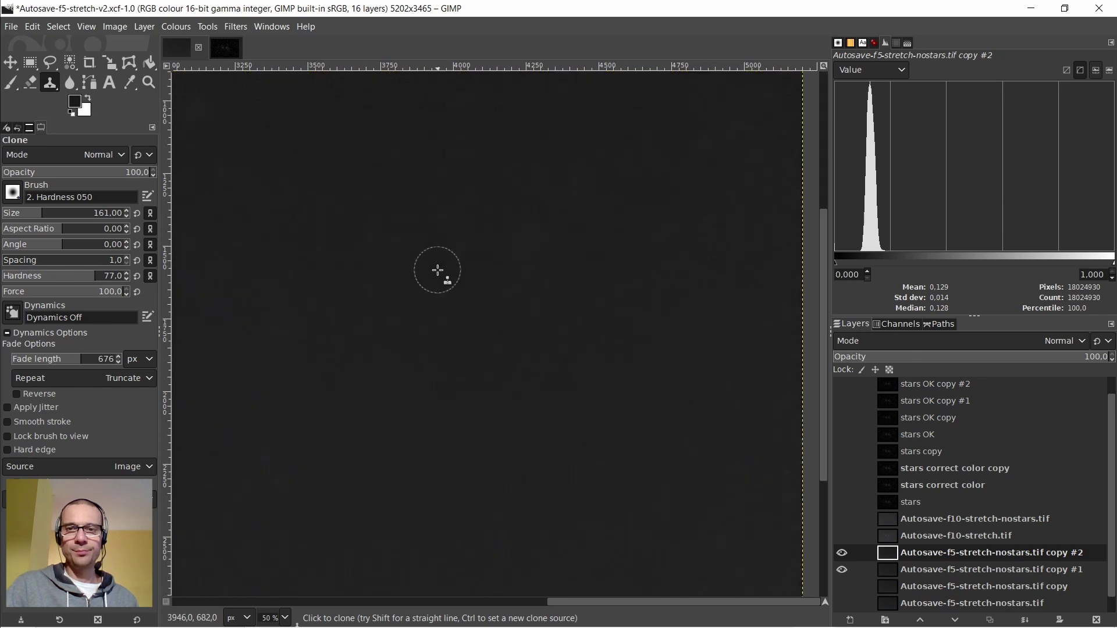
{"action": "left_click_drag", "start_coordinate": [647, 604], "coordinate": [273, 602]}
{"action": "scroll", "coordinate": [350, 417], "scroll_direction": "down", "scroll_amount": 5}
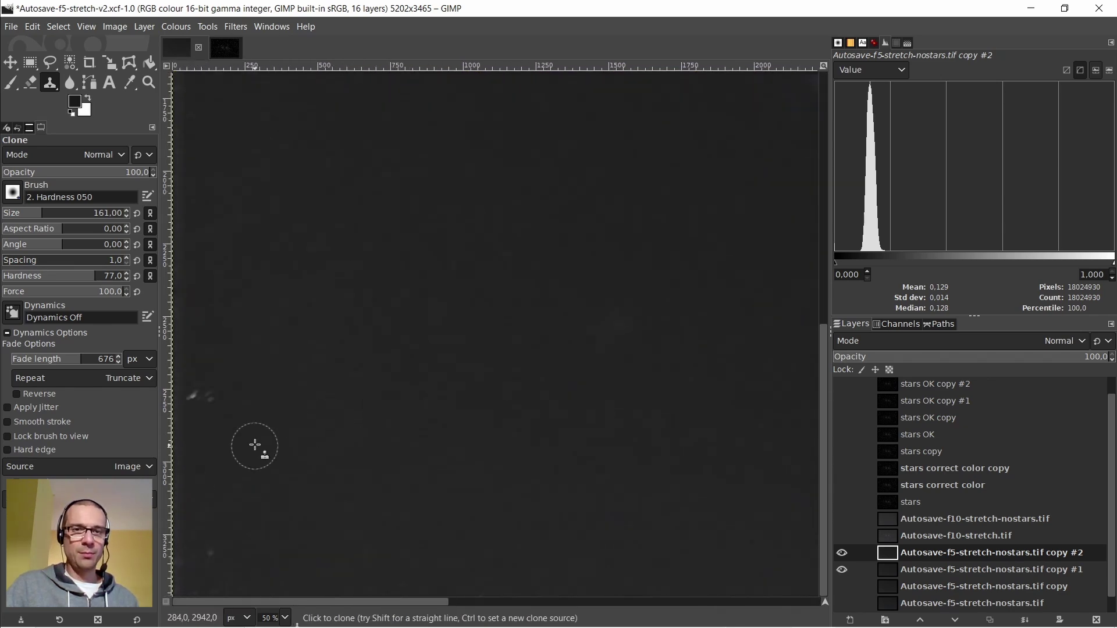
{"action": "left_click", "coordinate": [251, 397], "text": "ctrl"}
{"action": "left_click", "coordinate": [210, 396]}
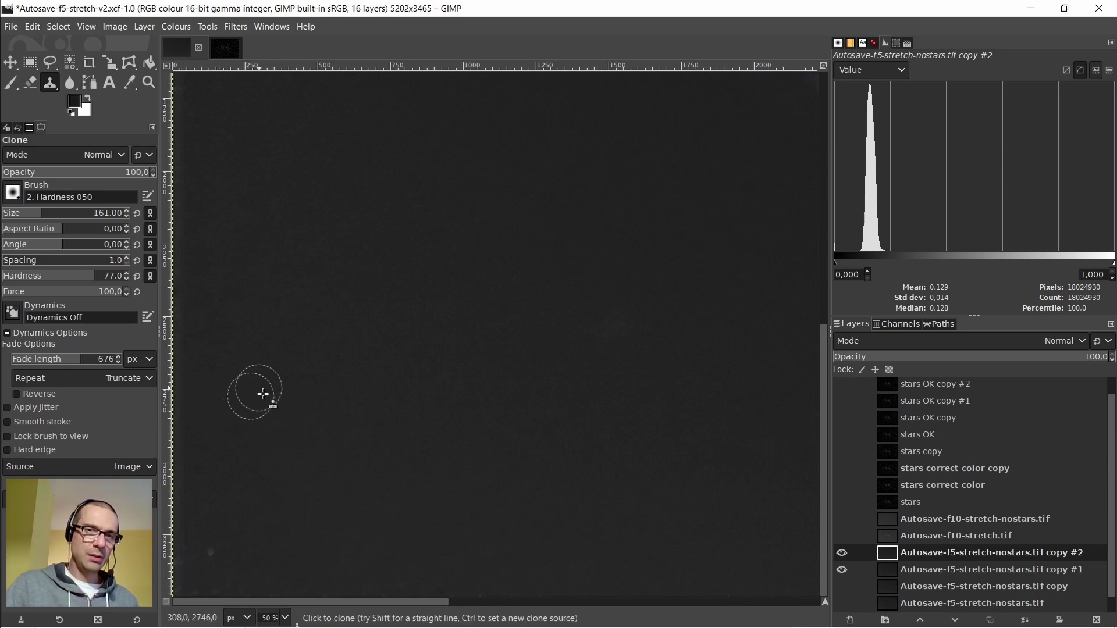
{"action": "left_click", "coordinate": [258, 537], "text": "ctrl"}
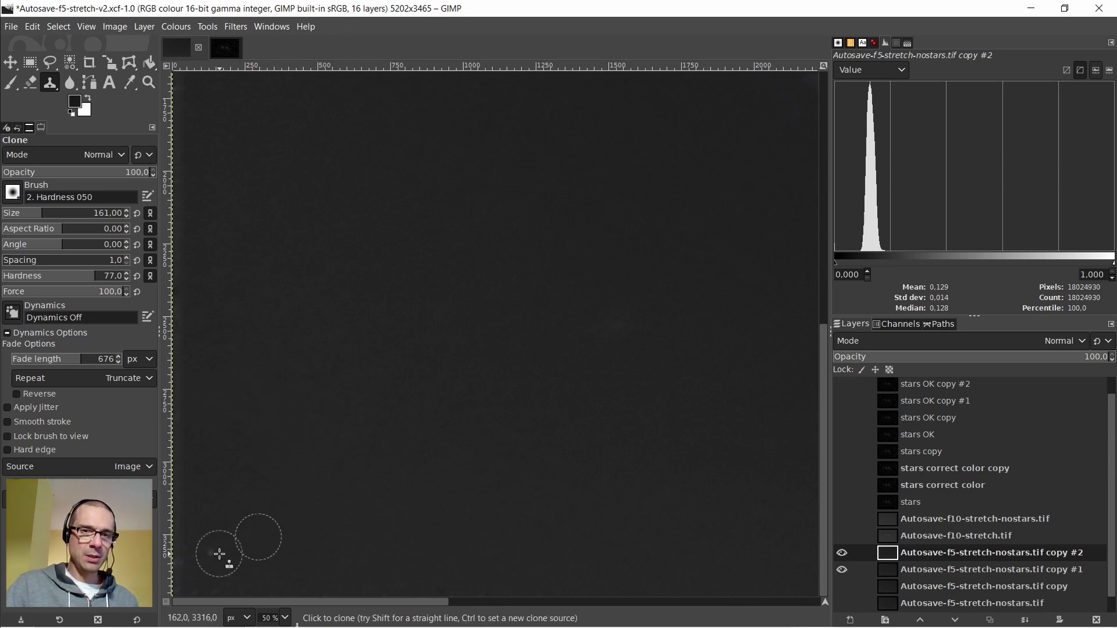
{"action": "left_click", "coordinate": [210, 553]}
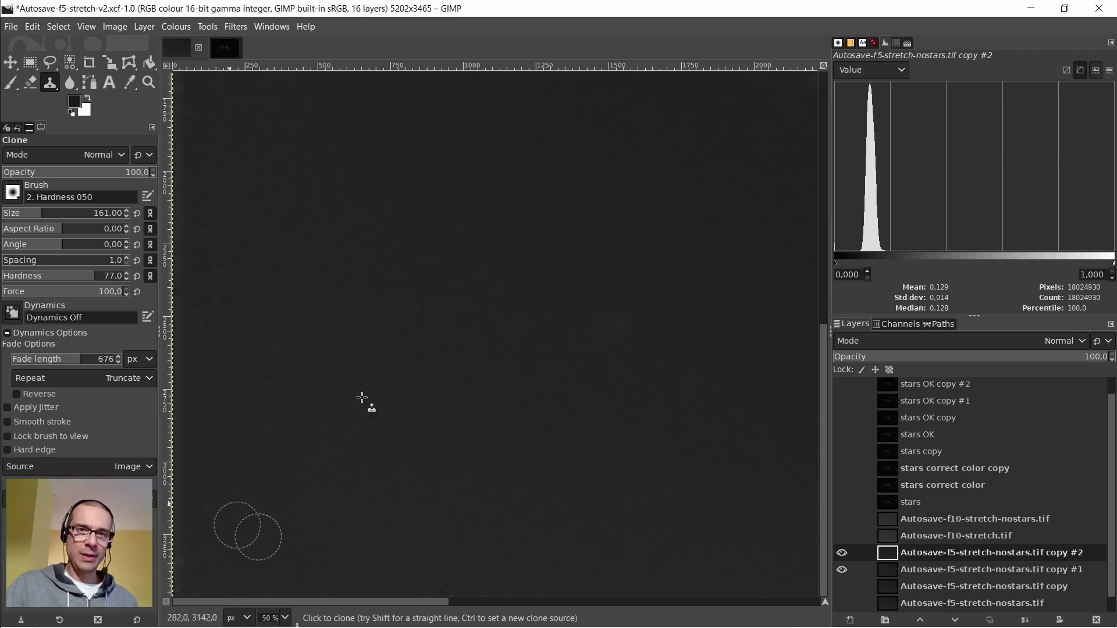
Clone clean background over the leftover speck near the image's upper-left corner
{"action": "scroll", "coordinate": [431, 327], "scroll_direction": "up", "scroll_amount": 5}
{"action": "scroll", "coordinate": [432, 328], "scroll_direction": "up", "scroll_amount": 2}
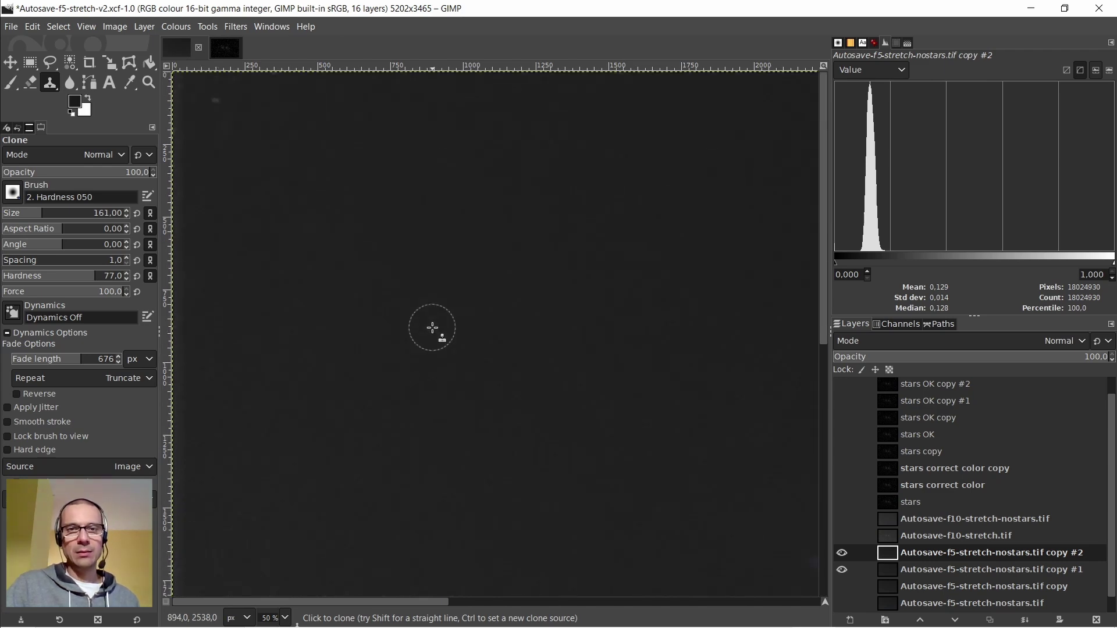
{"action": "left_click", "coordinate": [236, 135], "text": "ctrl"}
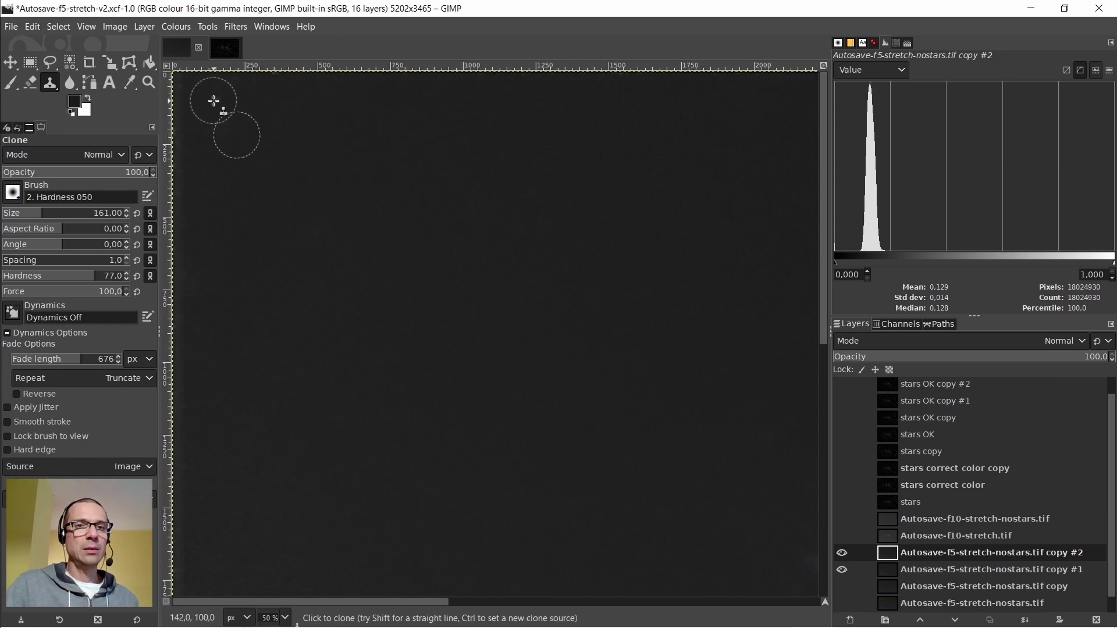
{"action": "scroll", "coordinate": [433, 309], "scroll_direction": "down", "scroll_amount": 2}
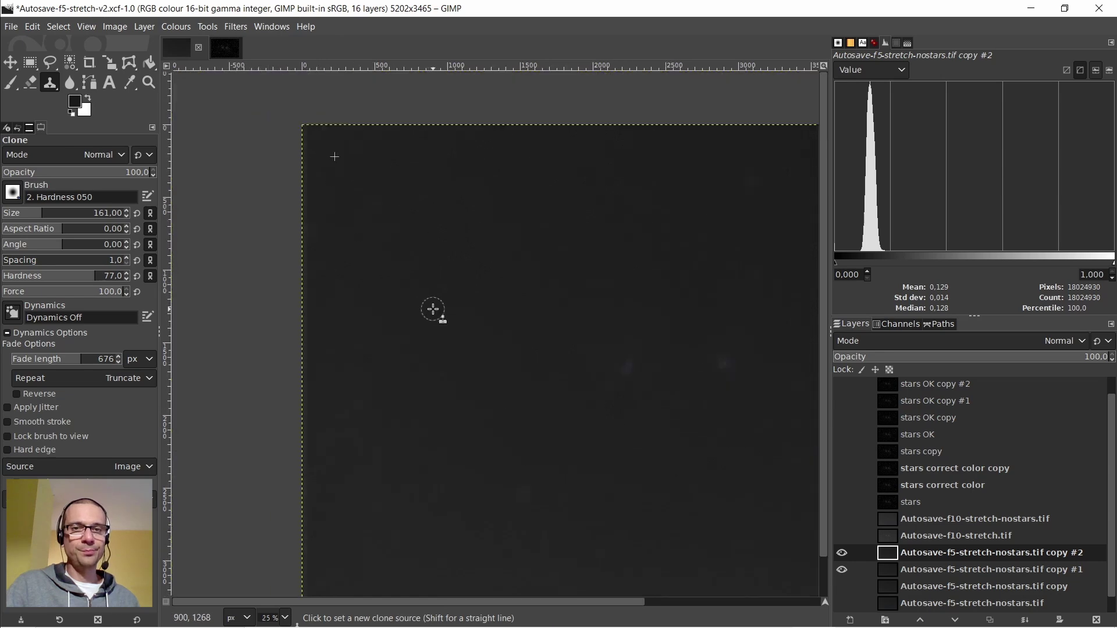
{"action": "scroll", "coordinate": [619, 424], "scroll_direction": "up", "scroll_amount": 4}
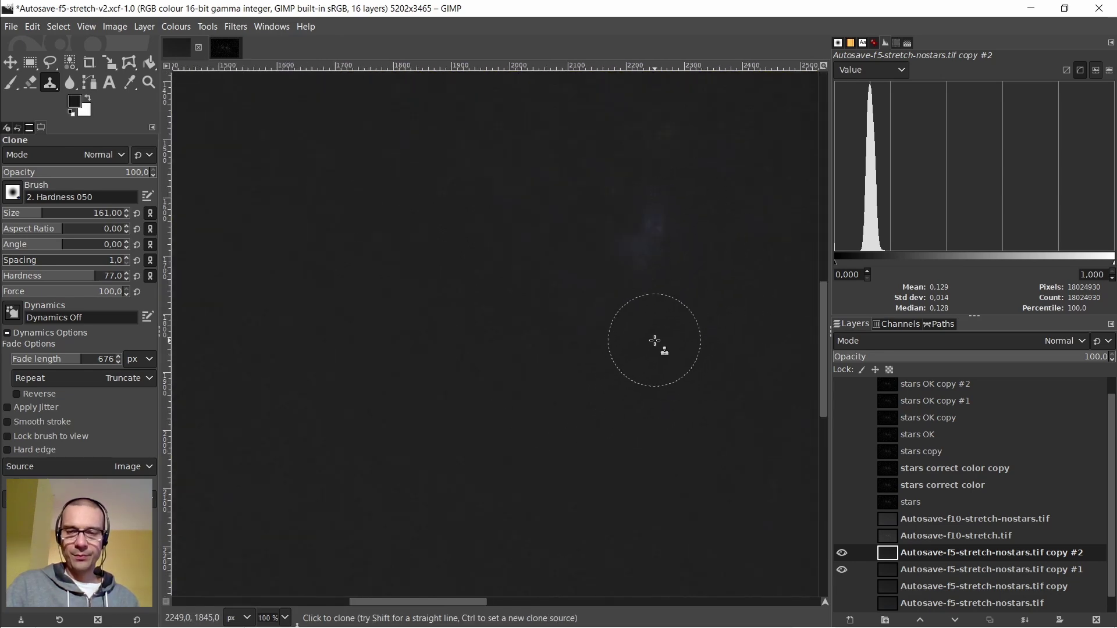
Enlarge the clone brush to 186 and clone clean background over the faint bluish glow just left of the image centre
{"action": "key", "text": "bracketright"}
{"action": "key", "text": "bracketright"}
{"action": "key", "text": "bracketright"}
{"action": "key", "text": "bracketright"}
{"action": "key", "text": "bracketright"}
{"action": "key", "text": "bracketright"}
{"action": "key", "text": "bracketright"}
{"action": "key", "text": "bracketright"}
{"action": "key", "text": "bracketright"}
{"action": "key", "text": "bracketright"}
{"action": "key", "text": "bracketright"}
{"action": "key", "text": "bracketright"}
{"action": "key", "text": "bracketright"}
{"action": "key", "text": "bracketright"}
{"action": "key", "text": "bracketright"}
{"action": "key", "text": "bracketright"}
{"action": "key", "text": "bracketright"}
{"action": "key", "text": "bracketright"}
{"action": "key", "text": "bracketright"}
{"action": "key", "text": "bracketright"}
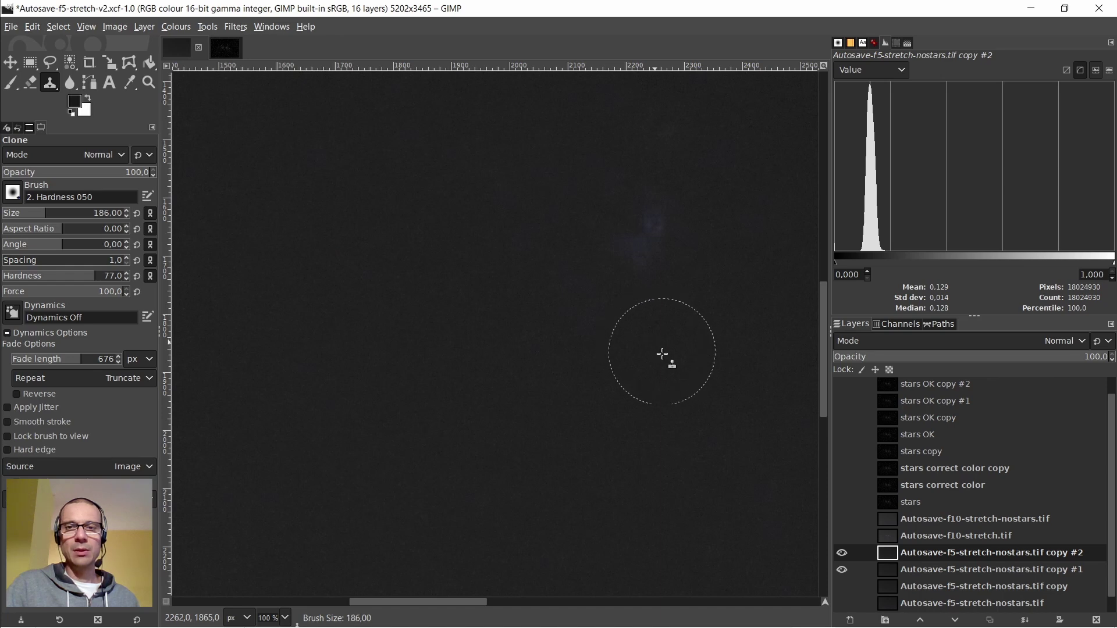
{"action": "left_click", "coordinate": [693, 345], "text": "ctrl"}
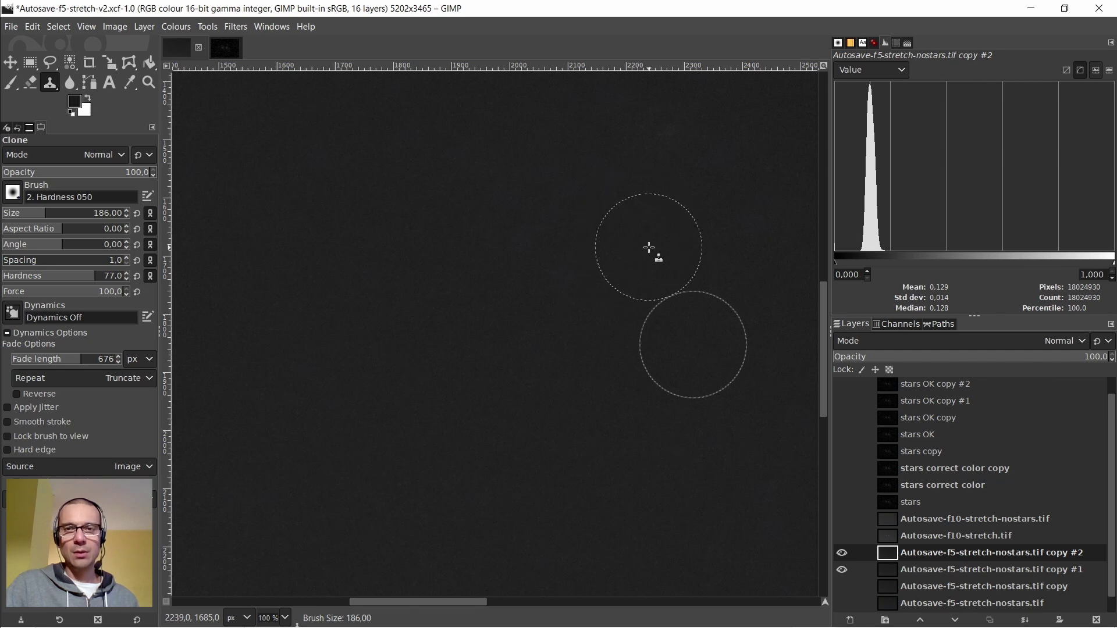
{"action": "scroll", "coordinate": [651, 260], "scroll_direction": "down", "scroll_amount": 3}
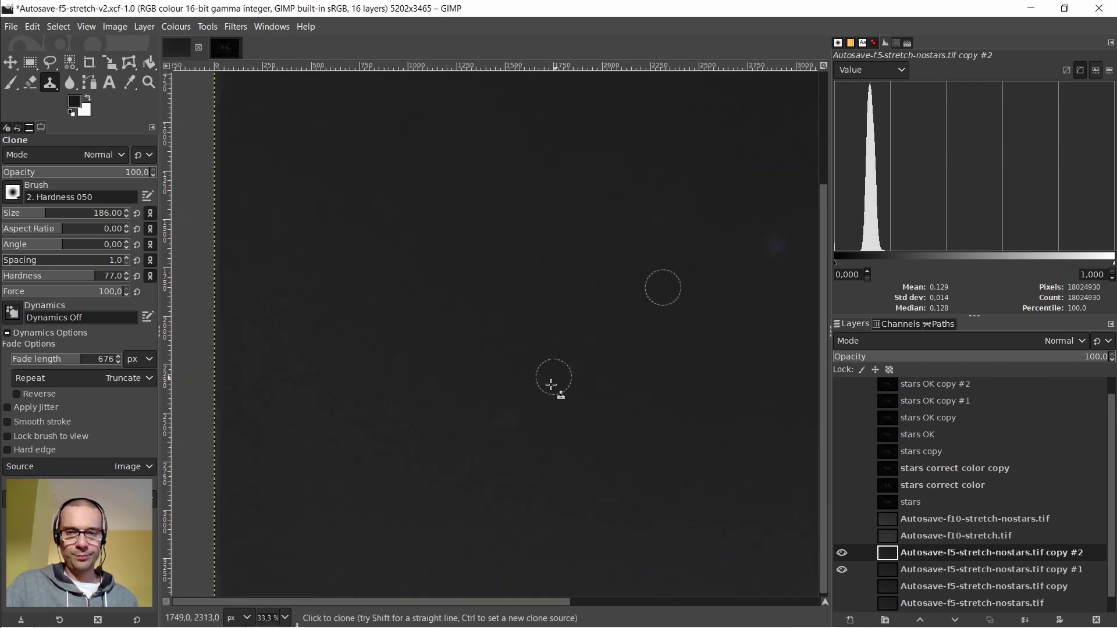
Clone nearby clean background over the second faint bluish glow, just right of the image centre
{"action": "left_click_drag", "start_coordinate": [537, 602], "coordinate": [653, 602]}
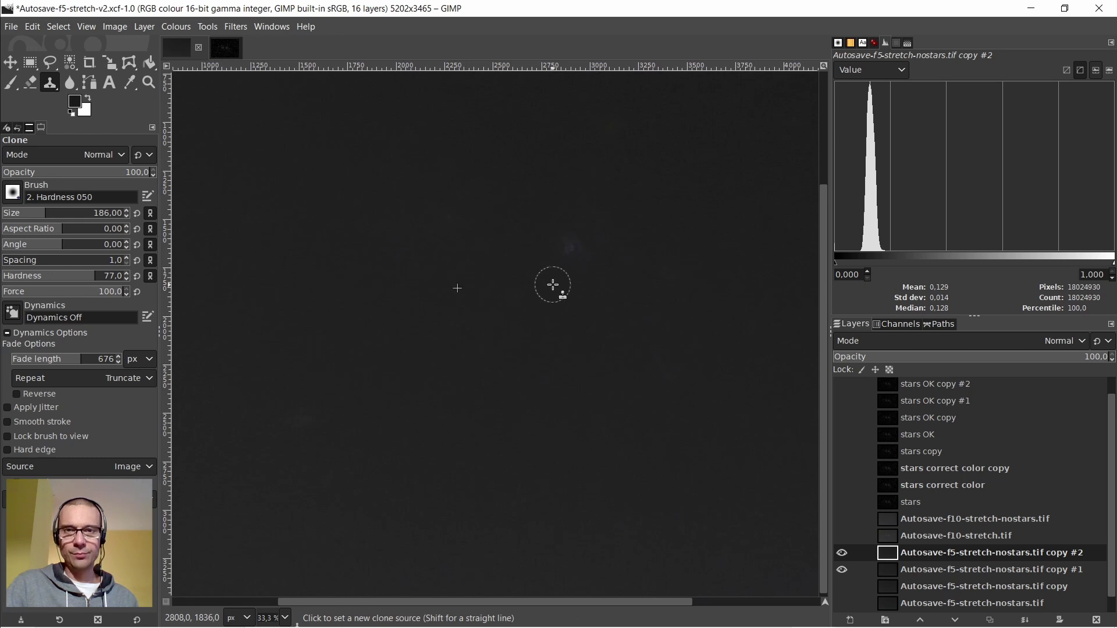
{"action": "scroll", "coordinate": [553, 285], "scroll_direction": "up", "scroll_amount": 3}
{"action": "left_click", "coordinate": [562, 309], "text": "ctrl"}
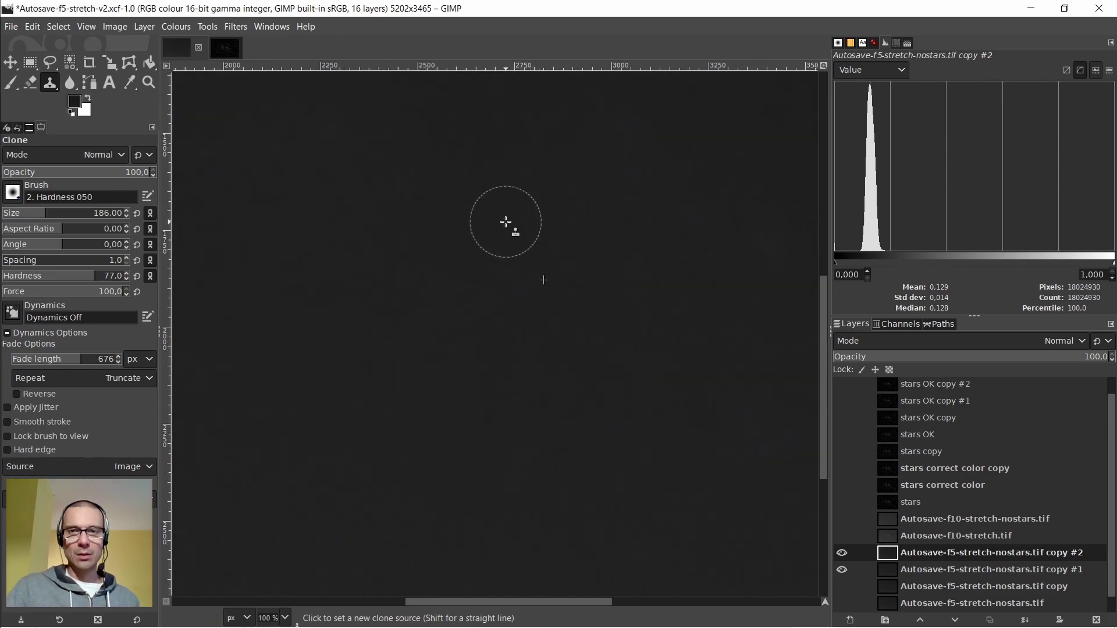
{"action": "scroll", "coordinate": [509, 224], "scroll_direction": "down", "scroll_amount": 7}
{"action": "scroll", "coordinate": [449, 210], "scroll_direction": "up", "scroll_amount": 2}
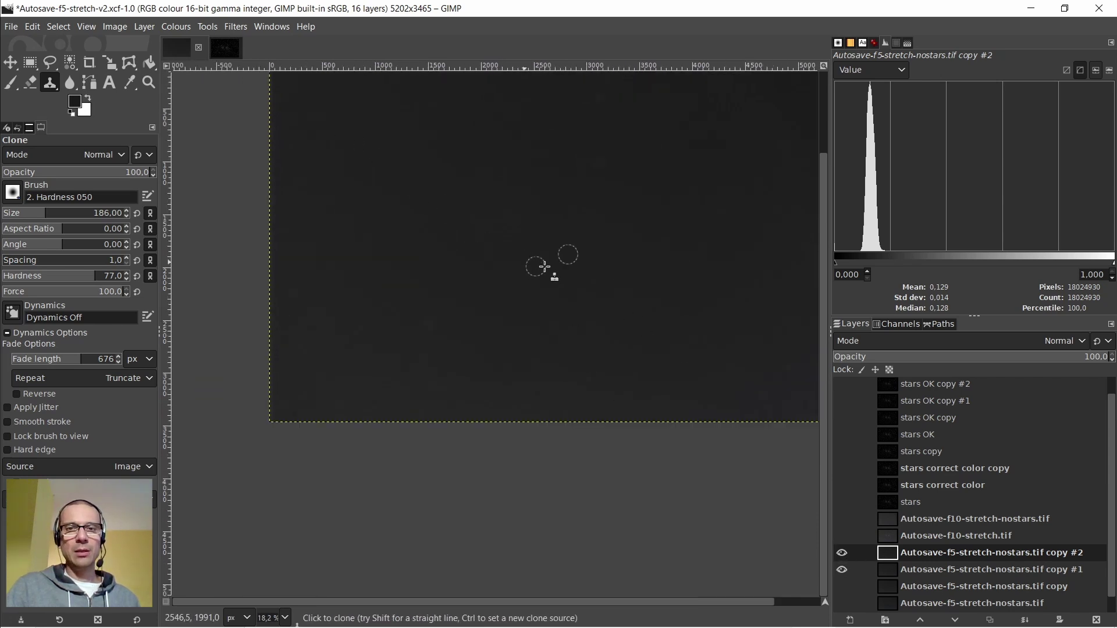
{"action": "scroll", "coordinate": [551, 279], "scroll_direction": "up", "scroll_amount": 3}
{"action": "left_click_drag", "start_coordinate": [527, 602], "coordinate": [599, 604]}
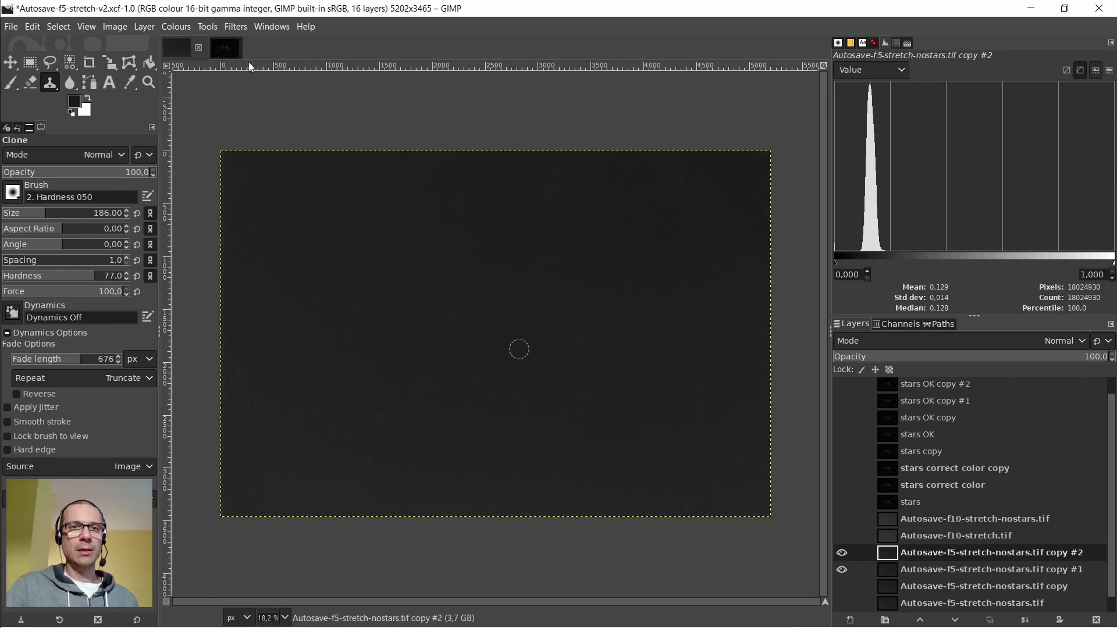
Apply a Gaussian Blur of 90 in both X and Y to the retouched starless copy #2 layer
{"action": "left_click", "coordinate": [234, 26]}
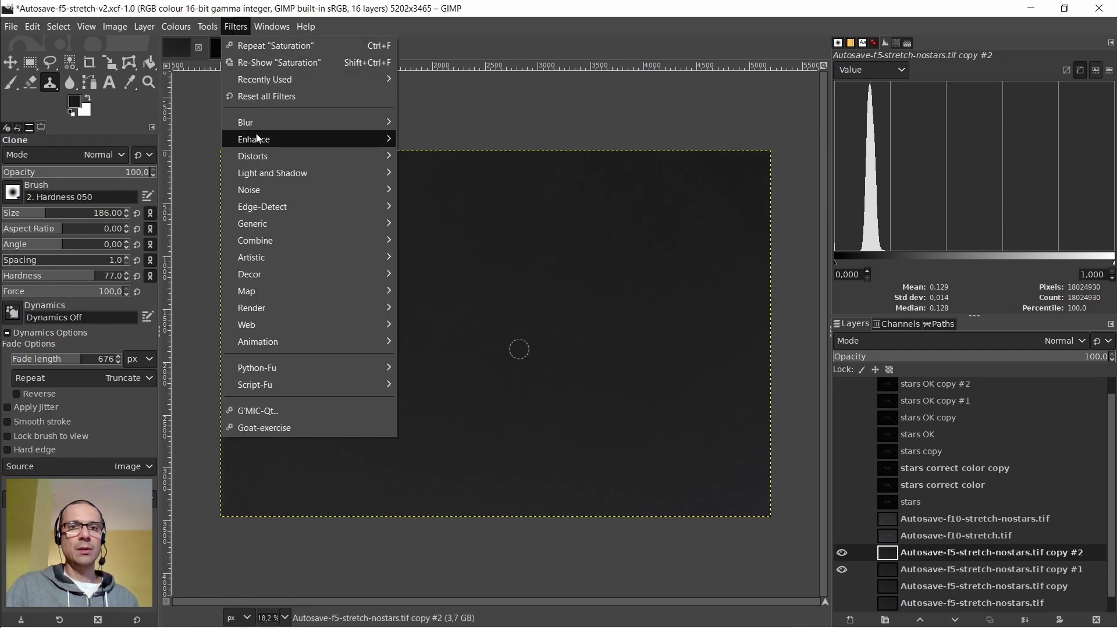
{"action": "mouse_move", "coordinate": [251, 126]}
{"action": "left_click", "coordinate": [438, 142]}
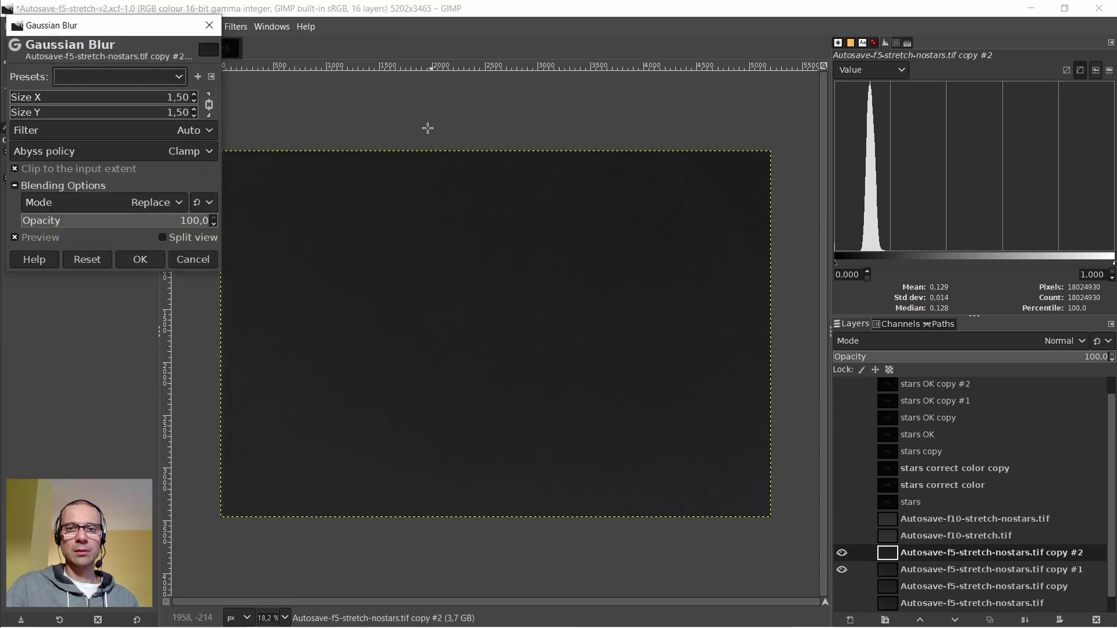
{"action": "double_click", "coordinate": [131, 103]}
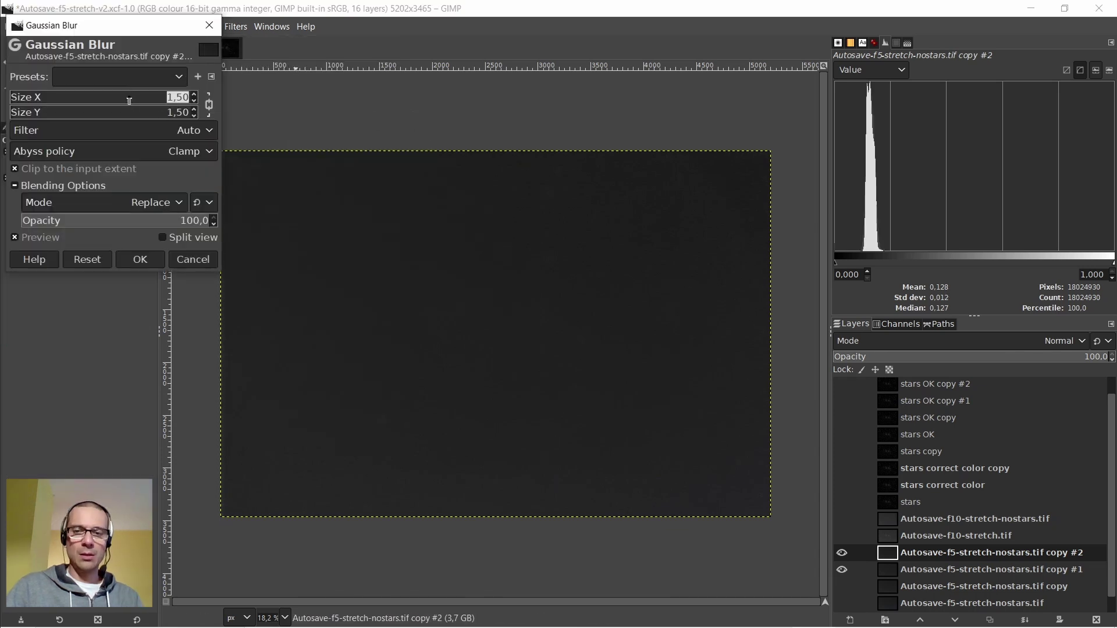
{"action": "type", "text": "90"}
{"action": "key", "text": "Return"}
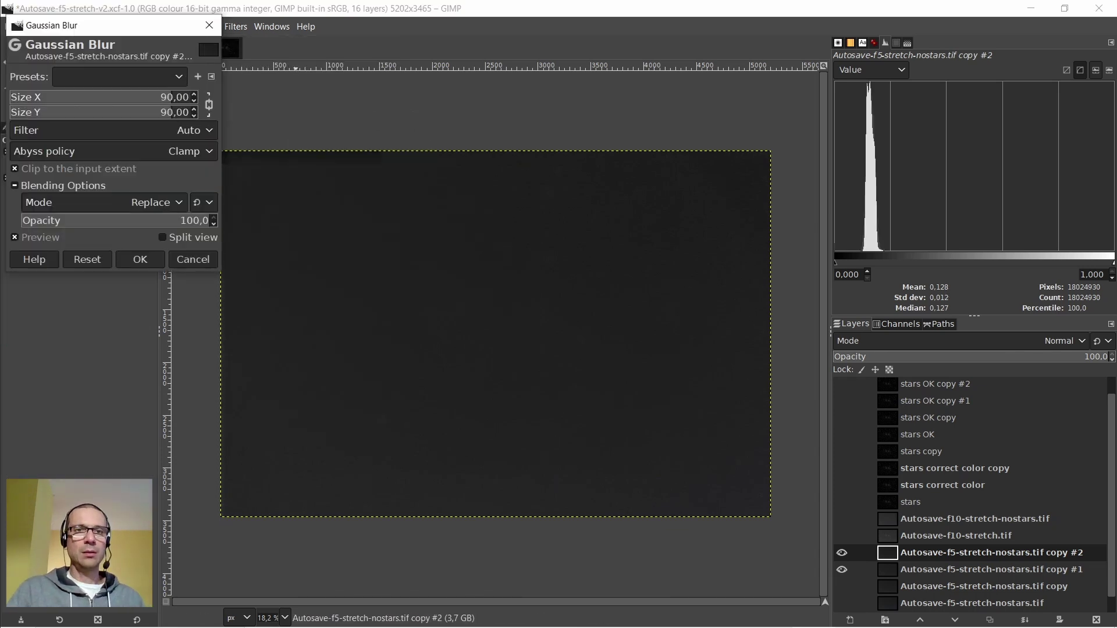
{"action": "left_click", "coordinate": [140, 259]}
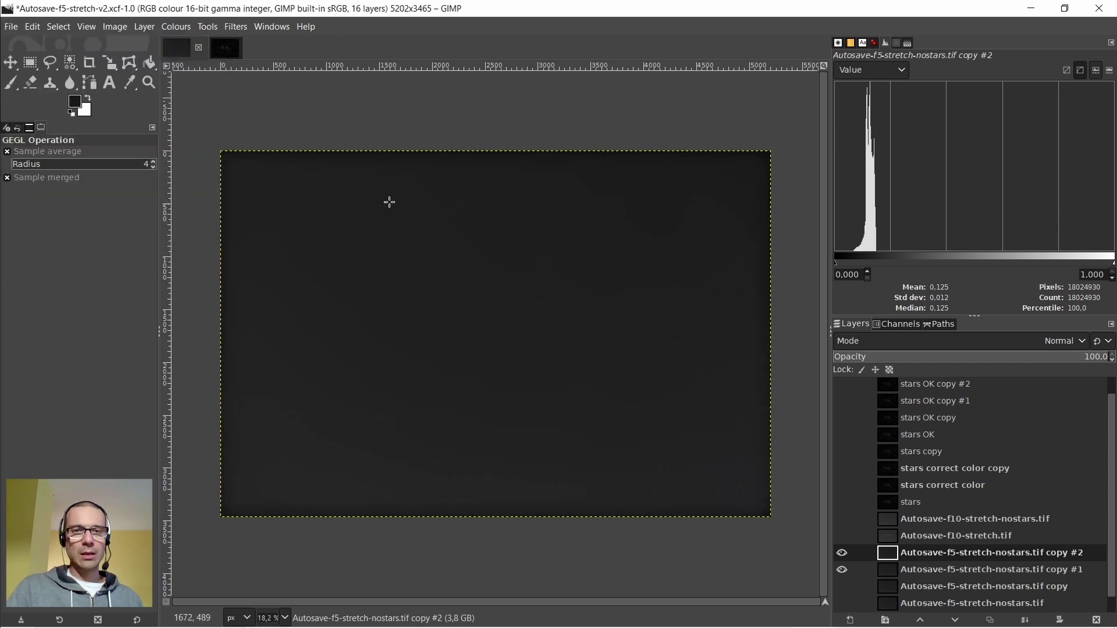
{"action": "scroll", "coordinate": [521, 305], "scroll_direction": "up", "scroll_amount": 4}
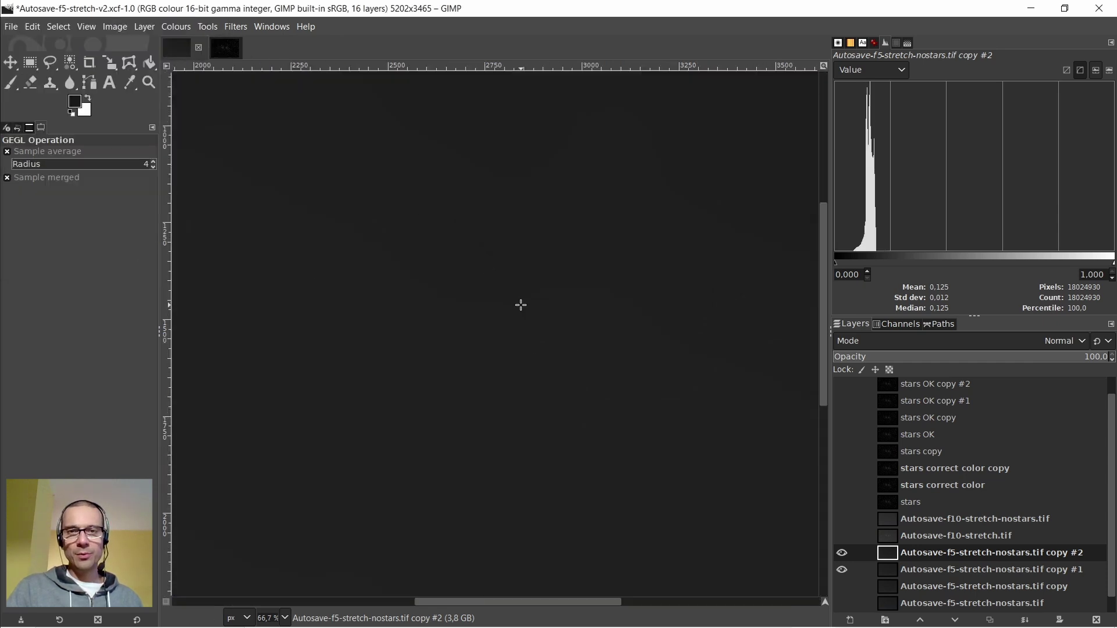
{"action": "scroll", "coordinate": [521, 305], "scroll_direction": "down", "scroll_amount": 3}
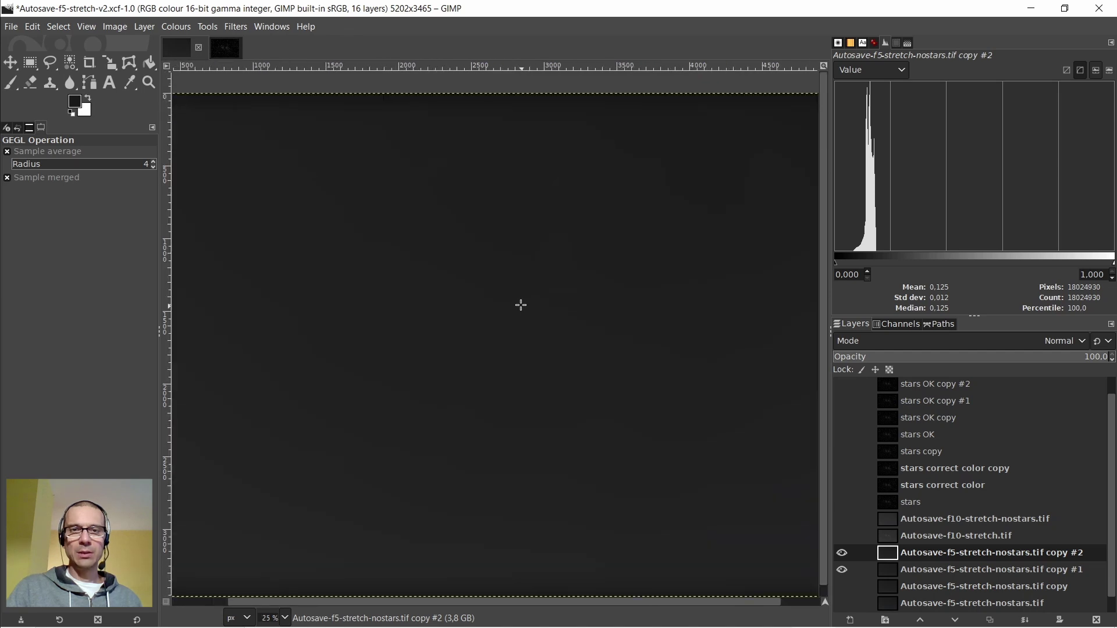
{"action": "scroll", "coordinate": [444, 287], "scroll_direction": "down", "scroll_amount": 2}
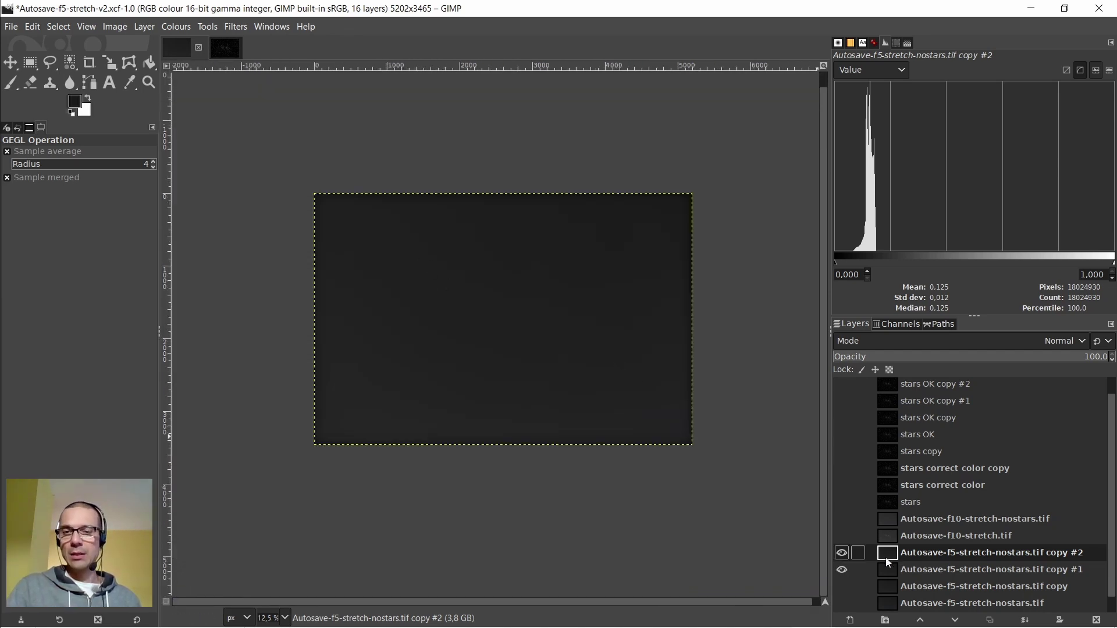
Hide the blurred copy #2, select the starless copy #1 layer, and set the Colour Picker's average radius to 32
{"action": "left_click", "coordinate": [842, 553]}
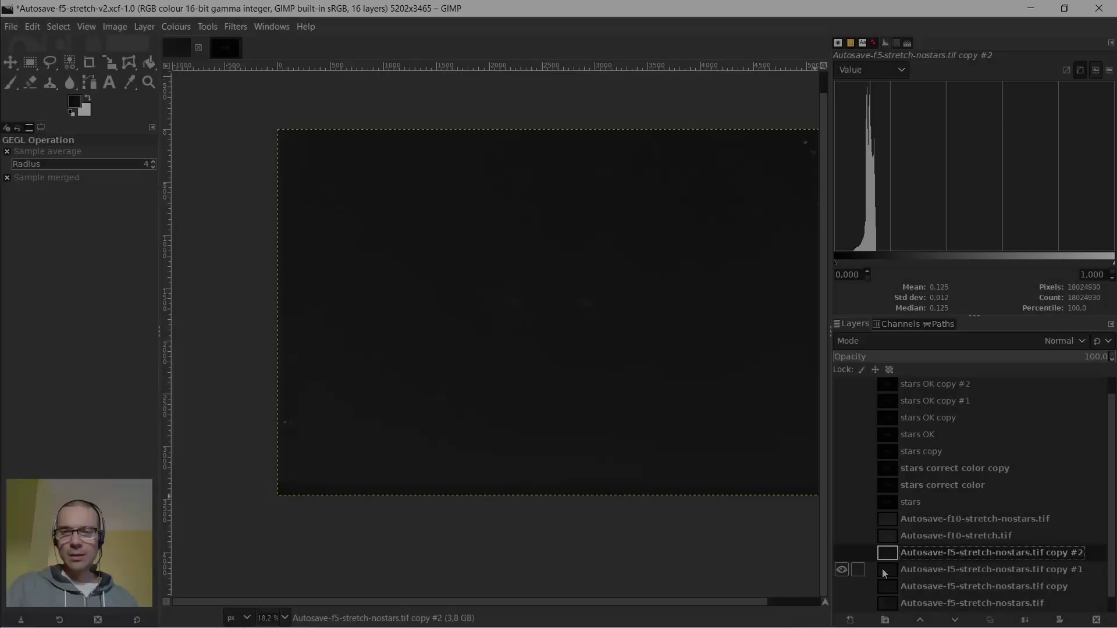
{"action": "left_click", "coordinate": [882, 568]}
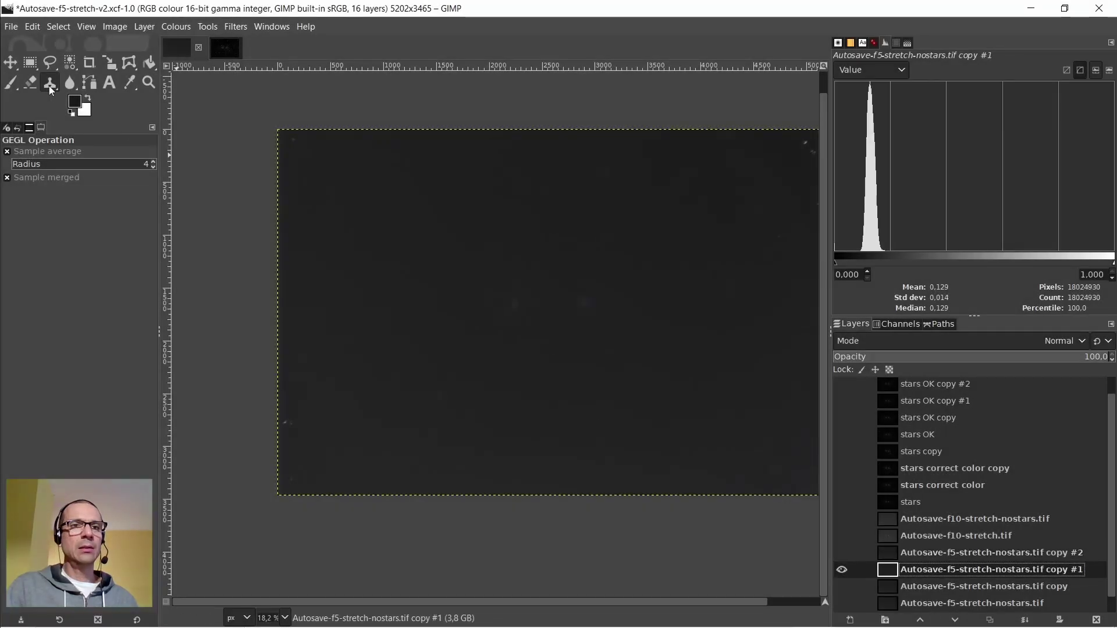
{"action": "left_click", "coordinate": [131, 87]}
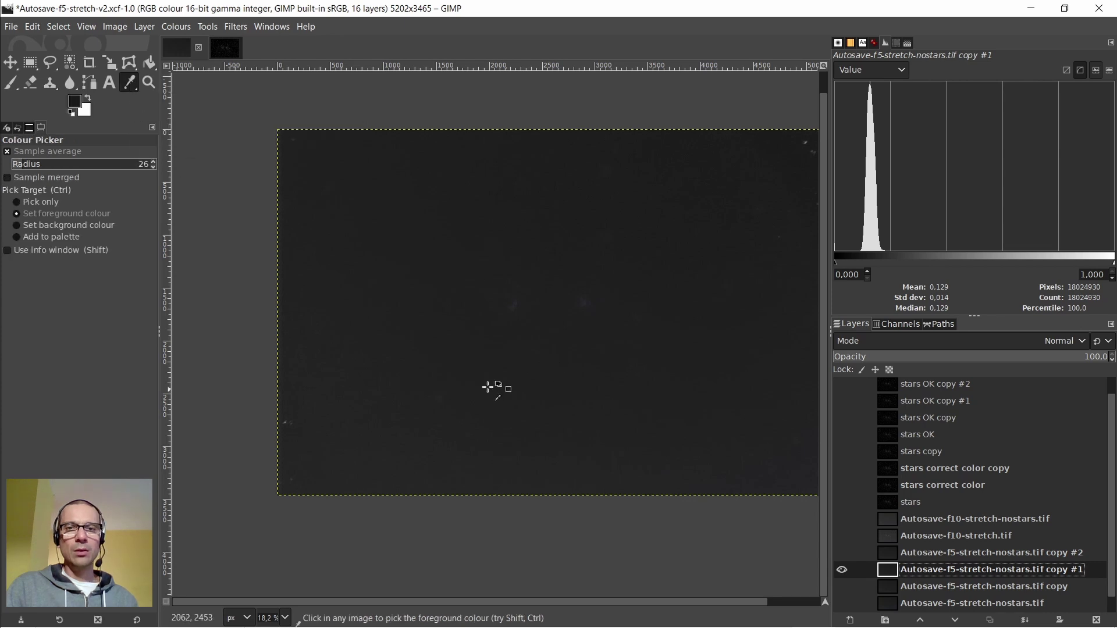
{"action": "key", "text": "bracketright"}
{"action": "key", "text": "bracketright"}
{"action": "key", "text": "bracketright"}
{"action": "key", "text": "bracketright"}
{"action": "key", "text": "bracketright"}
{"action": "key", "text": "bracketright"}
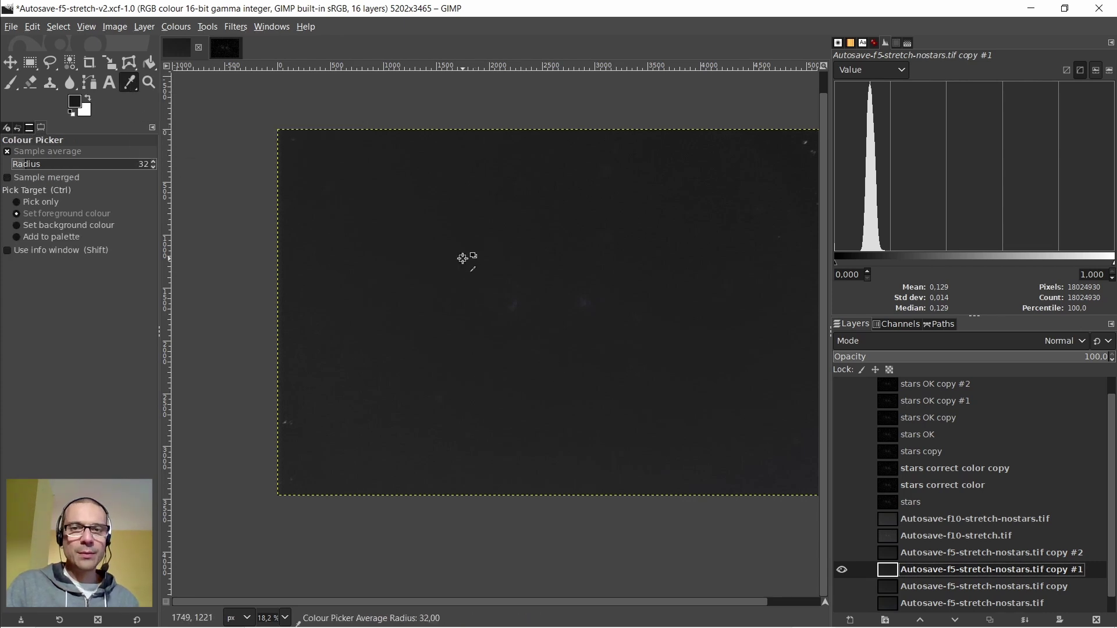
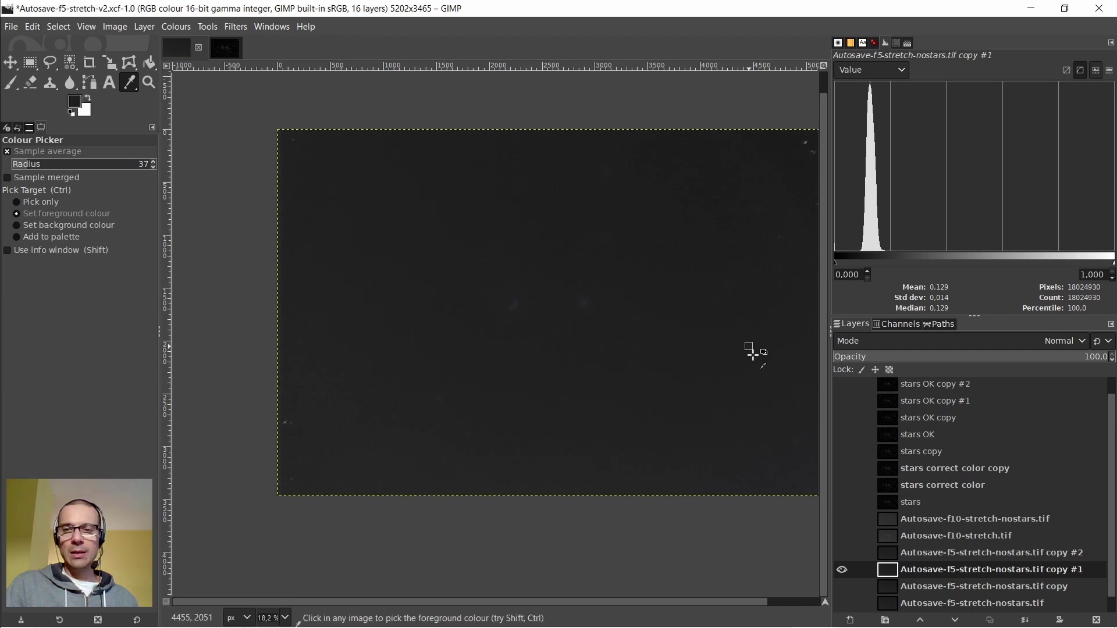
Create a layer named background-black-3 above copy #2, filled with the foreground colour, and set its mode to Normal
{"action": "scroll", "coordinate": [931, 542], "scroll_direction": "down", "scroll_amount": 1}
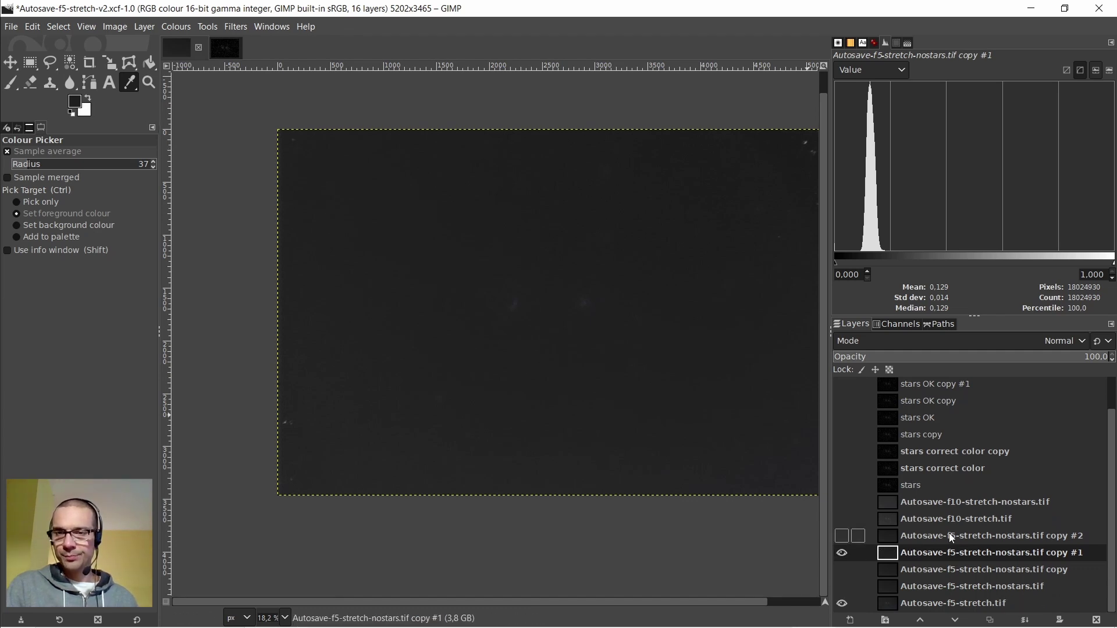
{"action": "left_click", "coordinate": [893, 537]}
{"action": "right_click", "coordinate": [894, 537]}
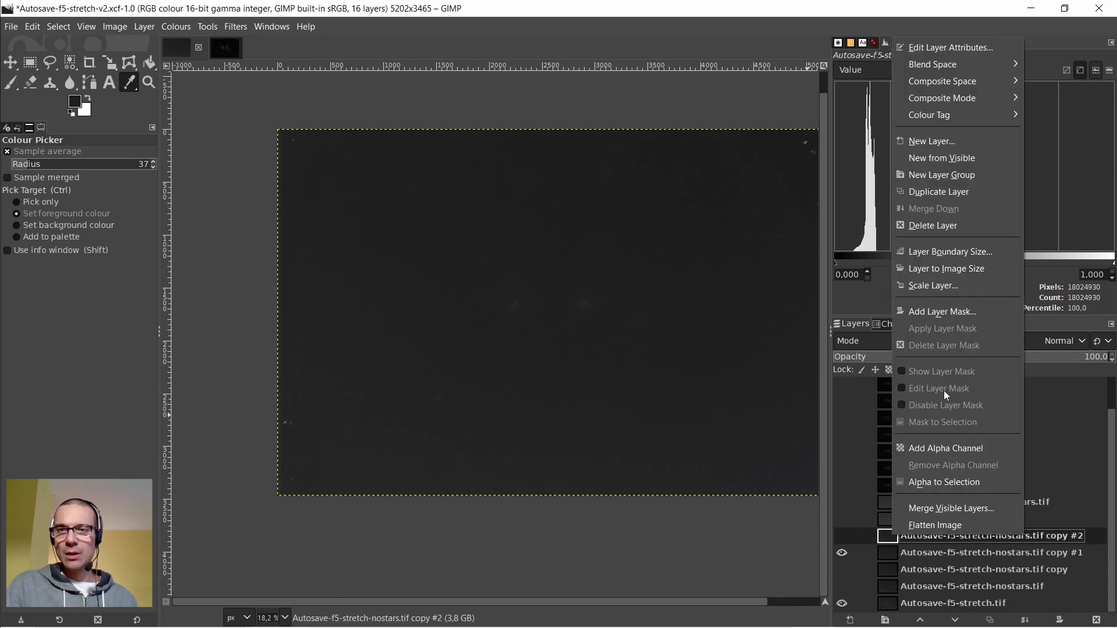
{"action": "left_click", "coordinate": [913, 144]}
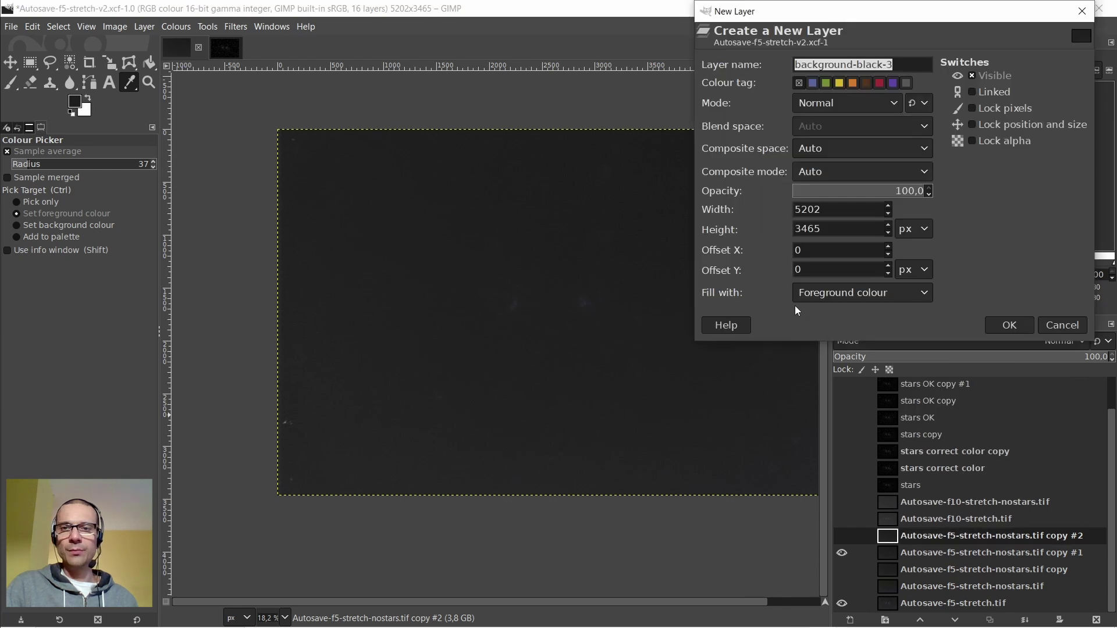
{"action": "left_click", "coordinate": [1010, 324]}
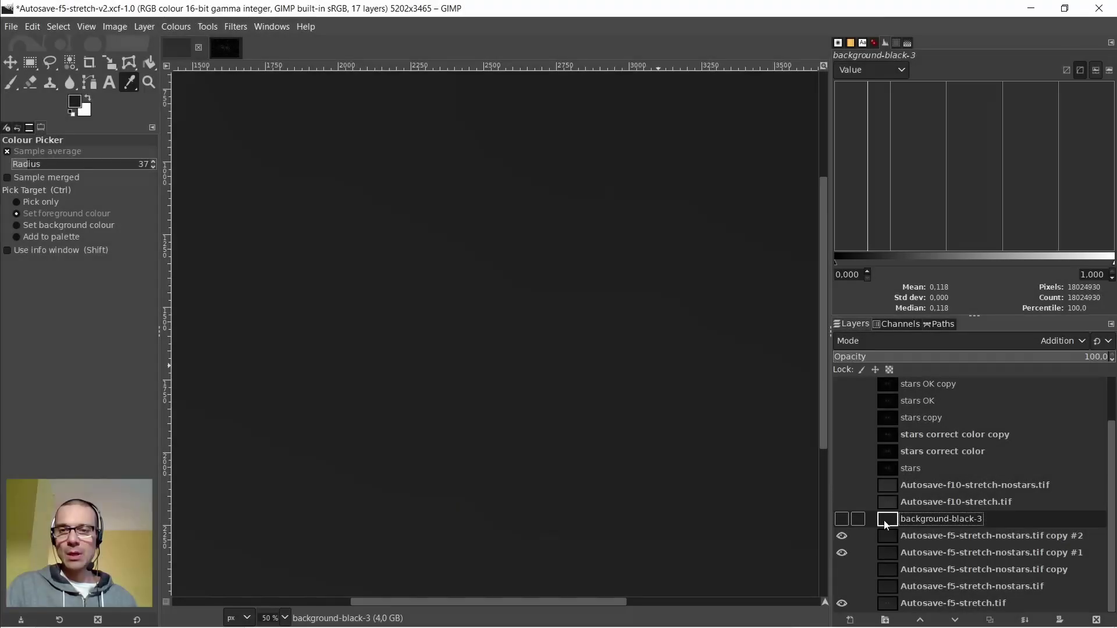
{"action": "left_click", "coordinate": [1051, 344]}
{"action": "left_click", "coordinate": [870, 13]}
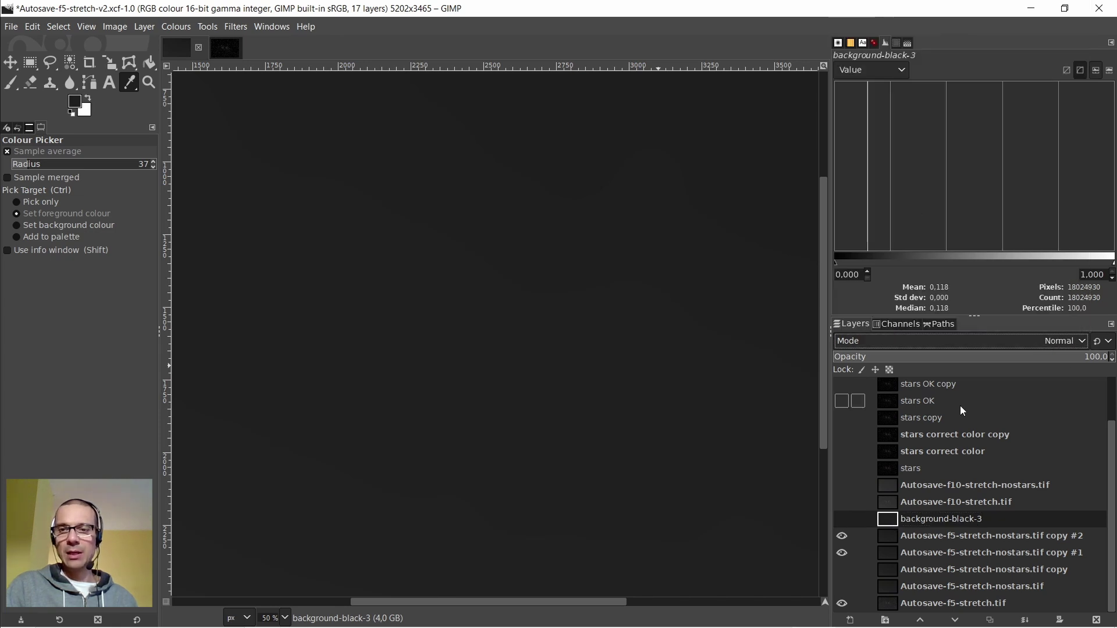
Compare the starless copy #1 with the blurred copy #2 by hiding and showing copy #2, examining glows and background evenness
{"action": "left_click", "coordinate": [842, 537]}
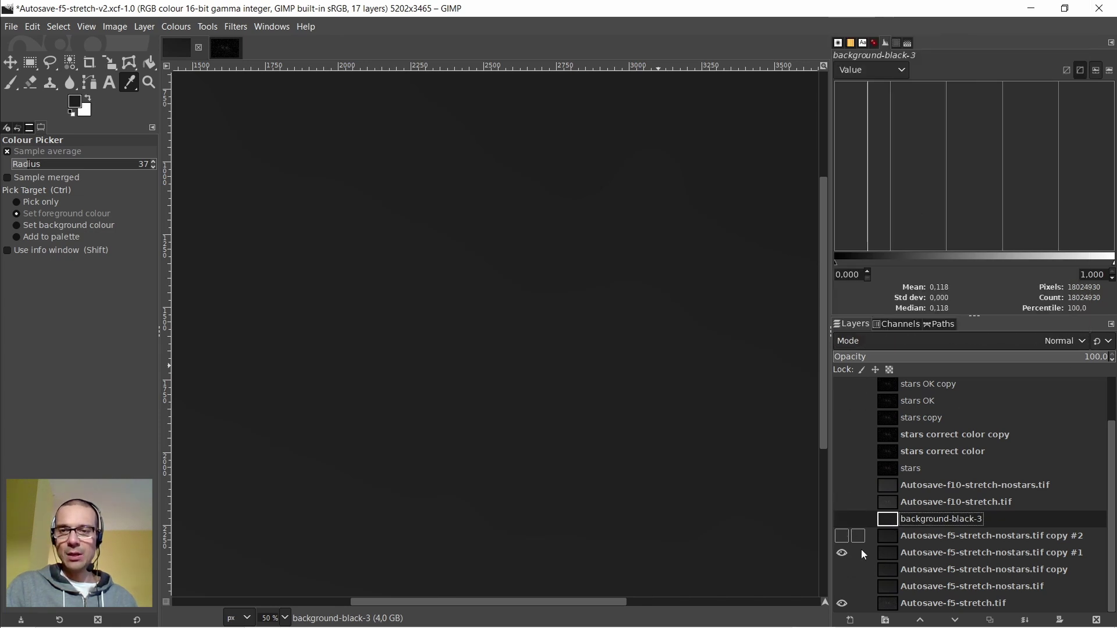
{"action": "left_click", "coordinate": [888, 551]}
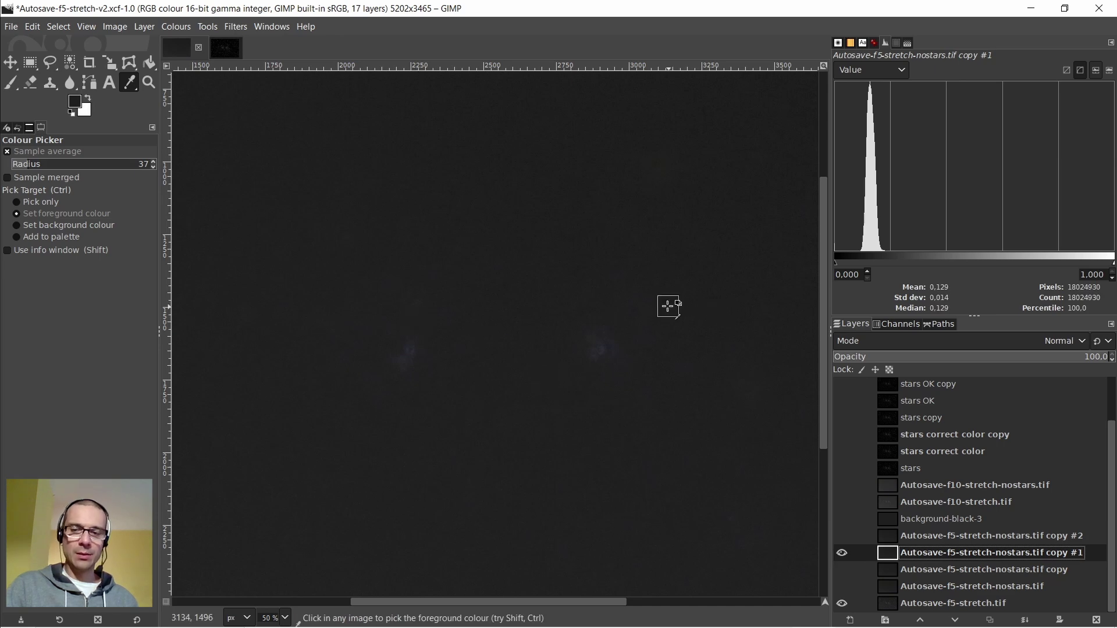
{"action": "scroll", "coordinate": [668, 304], "scroll_direction": "down", "scroll_amount": 3, "text": "ctrl"}
{"action": "scroll", "coordinate": [570, 313], "scroll_direction": "up", "scroll_amount": 4, "text": "ctrl"}
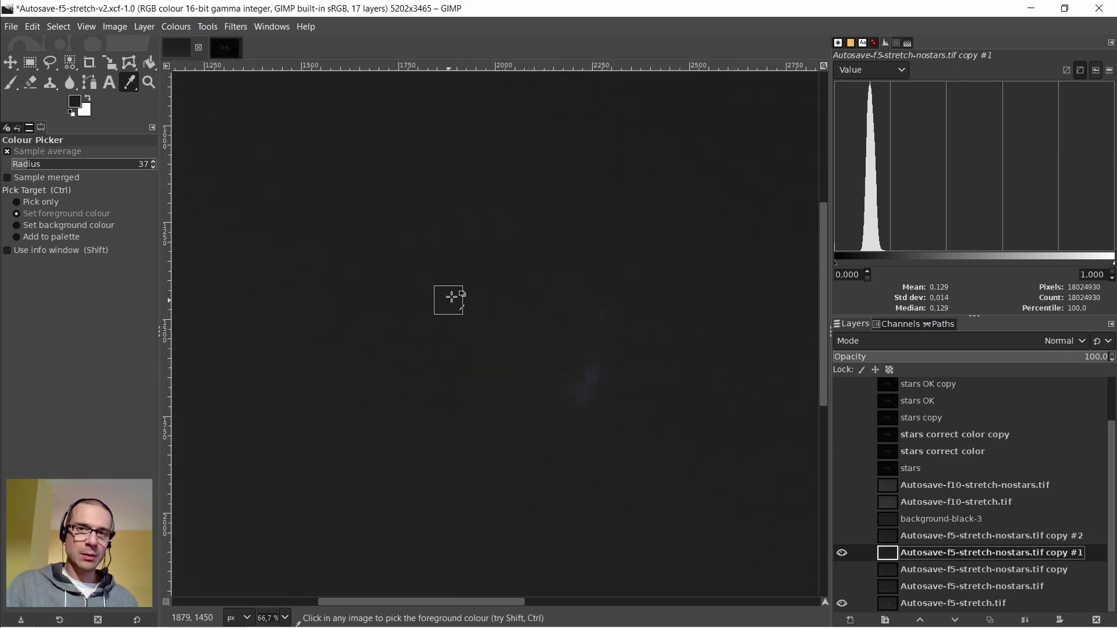
{"action": "scroll", "coordinate": [553, 289], "scroll_direction": "down", "scroll_amount": 1, "text": "ctrl"}
{"action": "scroll", "coordinate": [553, 288], "scroll_direction": "down", "scroll_amount": 4, "text": "ctrl"}
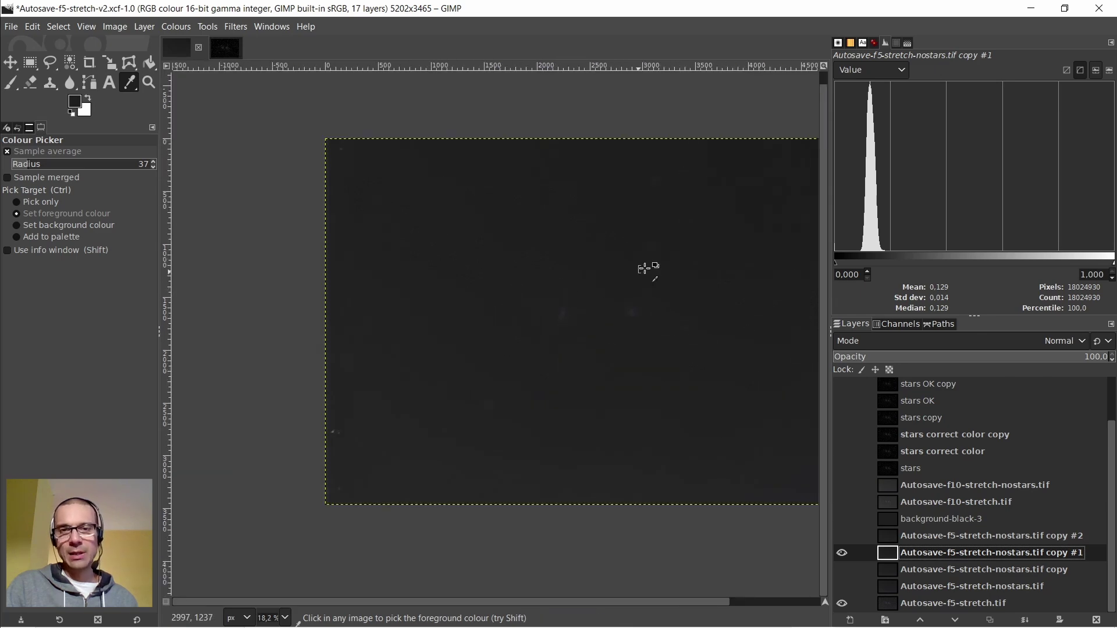
{"action": "left_click", "coordinate": [900, 535]}
{"action": "left_click", "coordinate": [842, 536]}
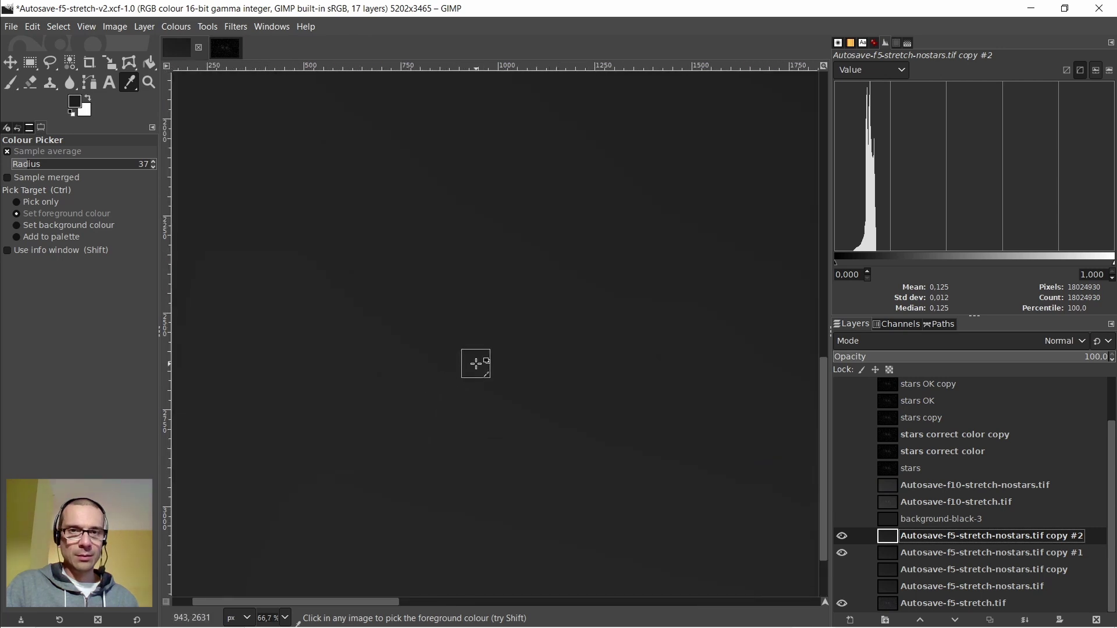
{"action": "scroll", "coordinate": [504, 349], "scroll_direction": "up", "scroll_amount": 1, "text": "ctrl"}
{"action": "scroll", "coordinate": [561, 602], "scroll_direction": "down", "scroll_amount": 2, "text": "ctrl"}
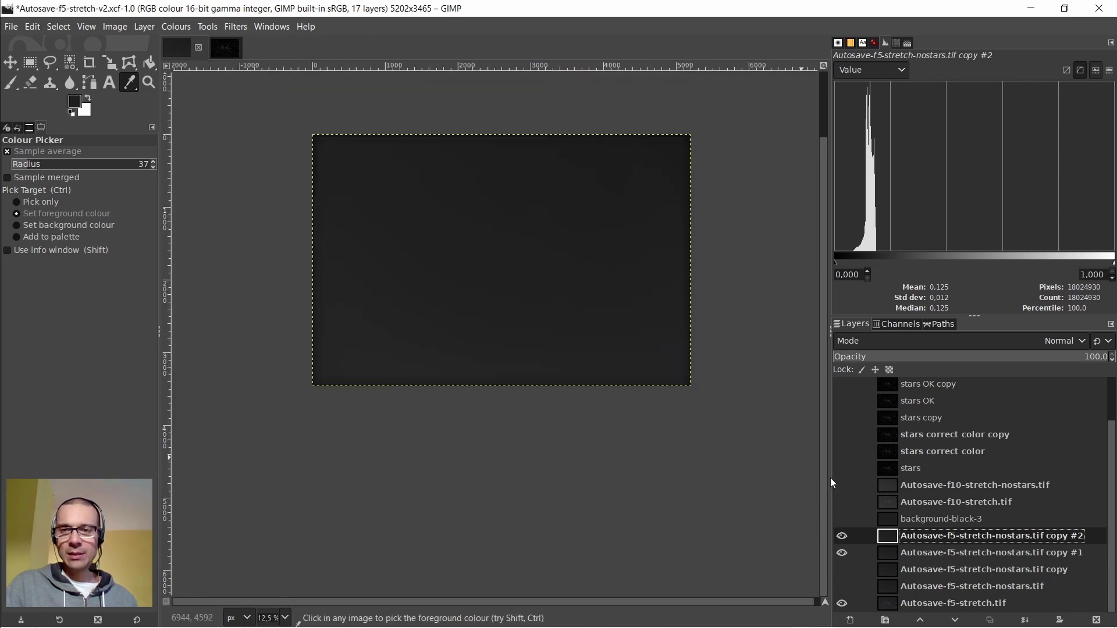
Show the background-black-3 layer, set its mode to Addition, and hide it again
{"action": "left_click", "coordinate": [894, 519]}
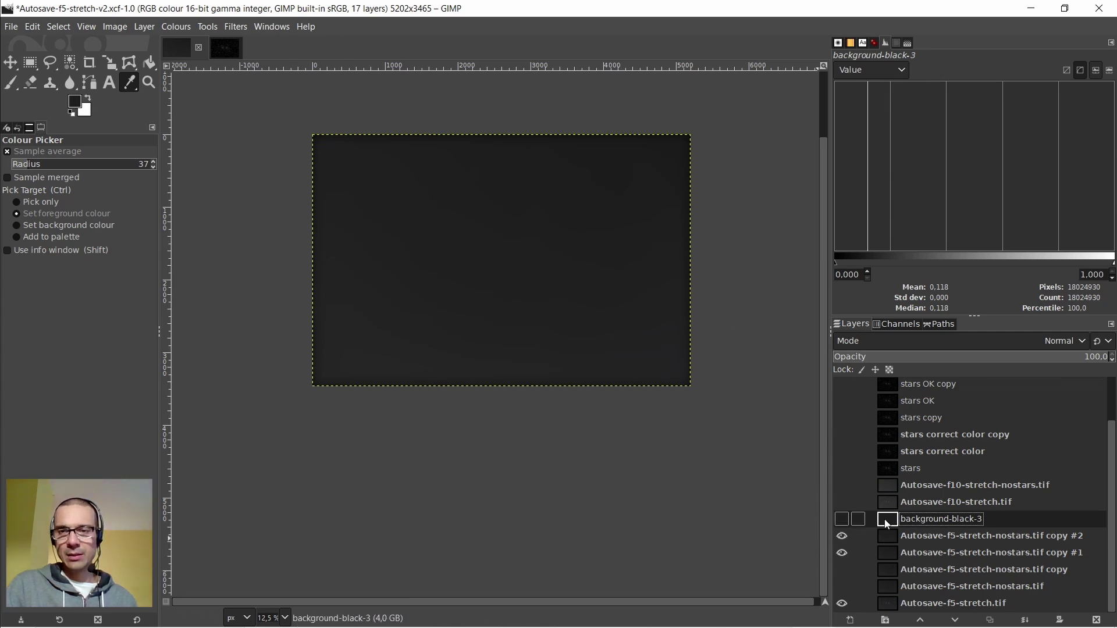
{"action": "left_click", "coordinate": [842, 519]}
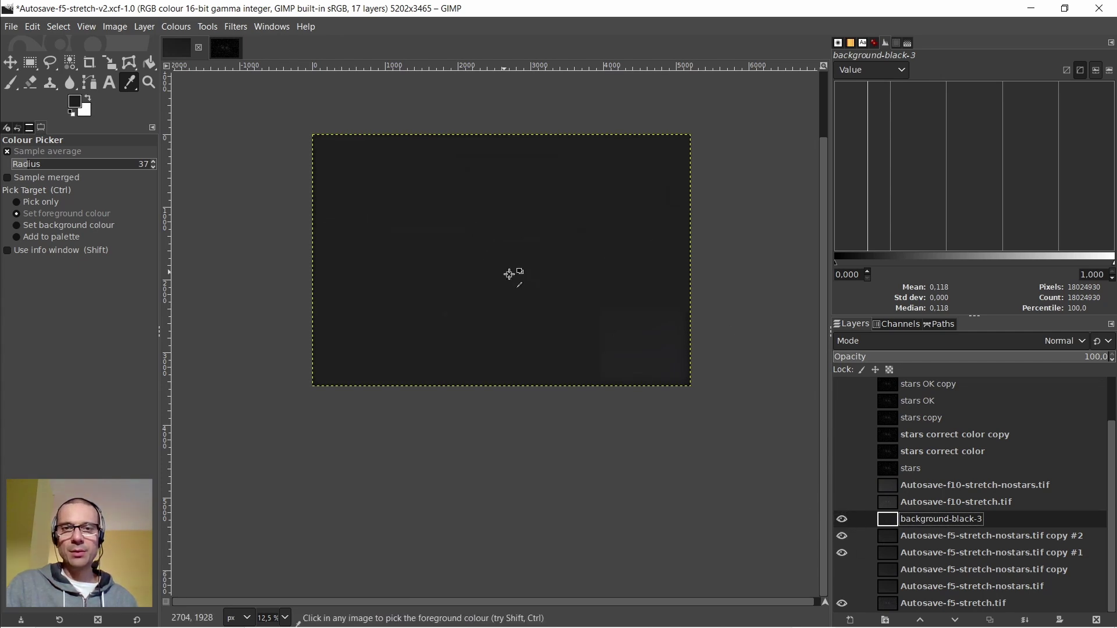
{"action": "scroll", "coordinate": [509, 272], "scroll_direction": "up", "scroll_amount": 4}
{"action": "scroll", "coordinate": [509, 272], "scroll_direction": "down", "scroll_amount": 3}
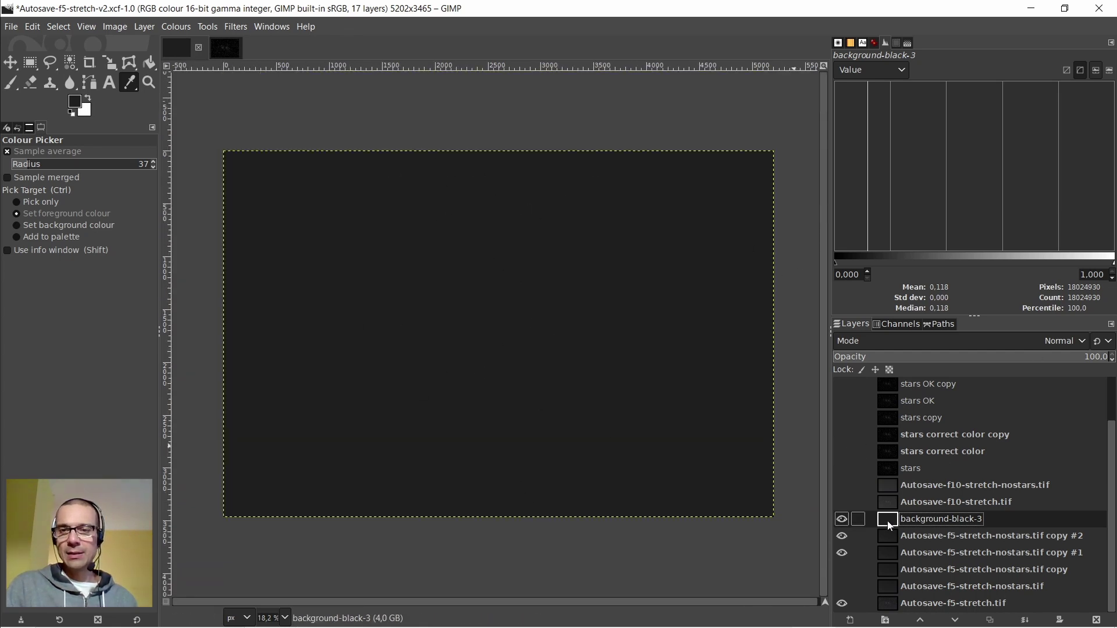
{"action": "left_click", "coordinate": [974, 345]}
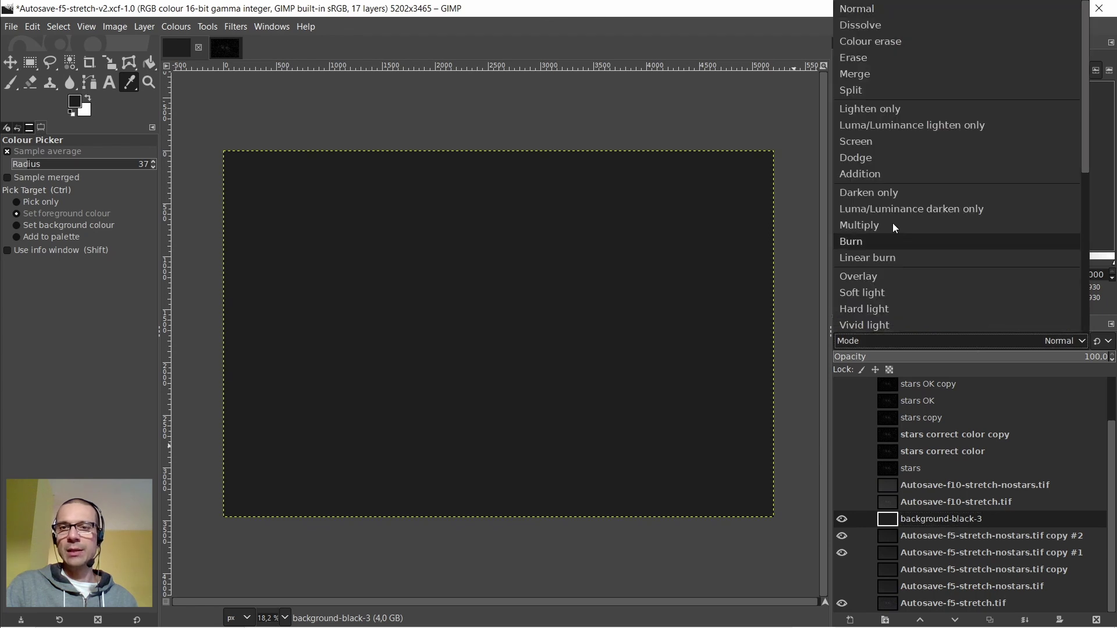
{"action": "left_click", "coordinate": [865, 174]}
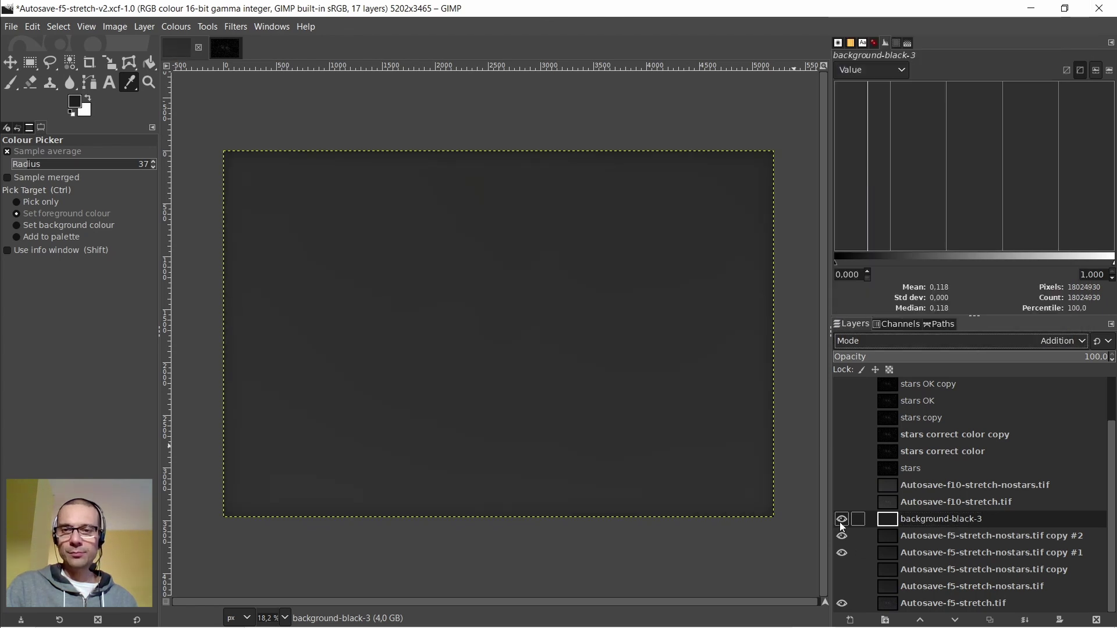
{"action": "left_click", "coordinate": [842, 519]}
Set the blurred starless copy #2 layer's mode to Subtract and compare the result with copy #1 alone
{"action": "left_click", "coordinate": [892, 536]}
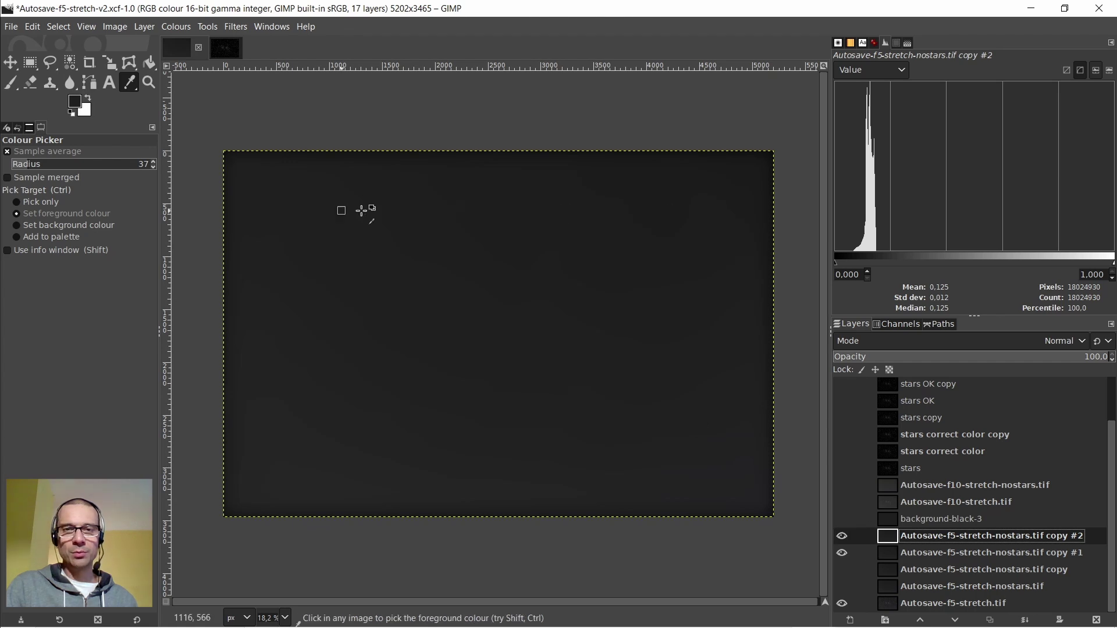
{"action": "left_click", "coordinate": [962, 342]}
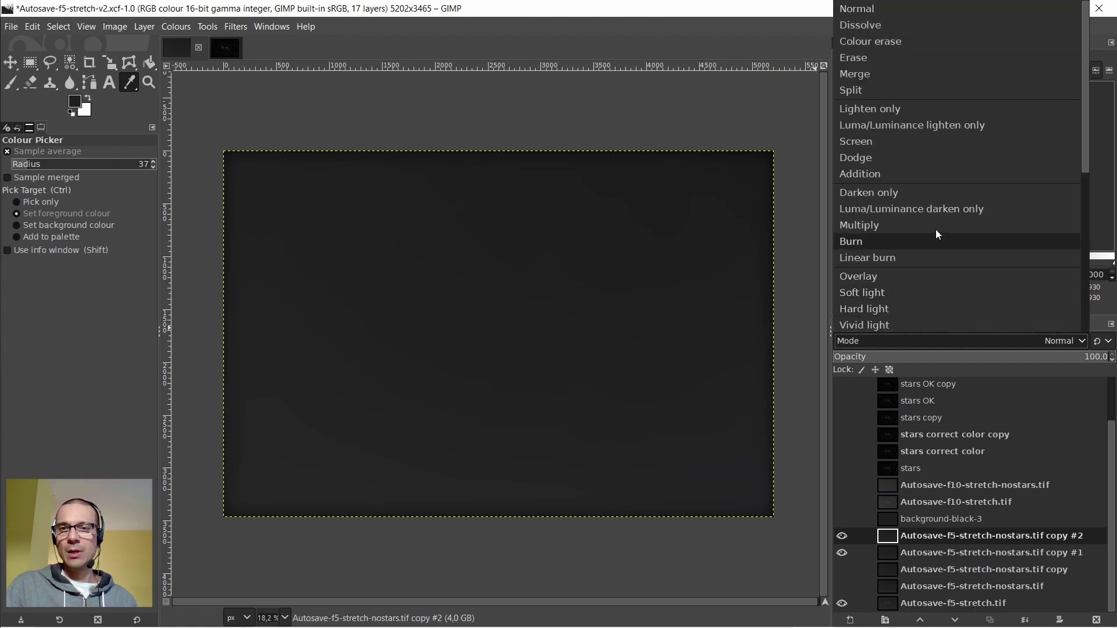
{"action": "scroll", "coordinate": [924, 186], "scroll_direction": "down", "scroll_amount": 3}
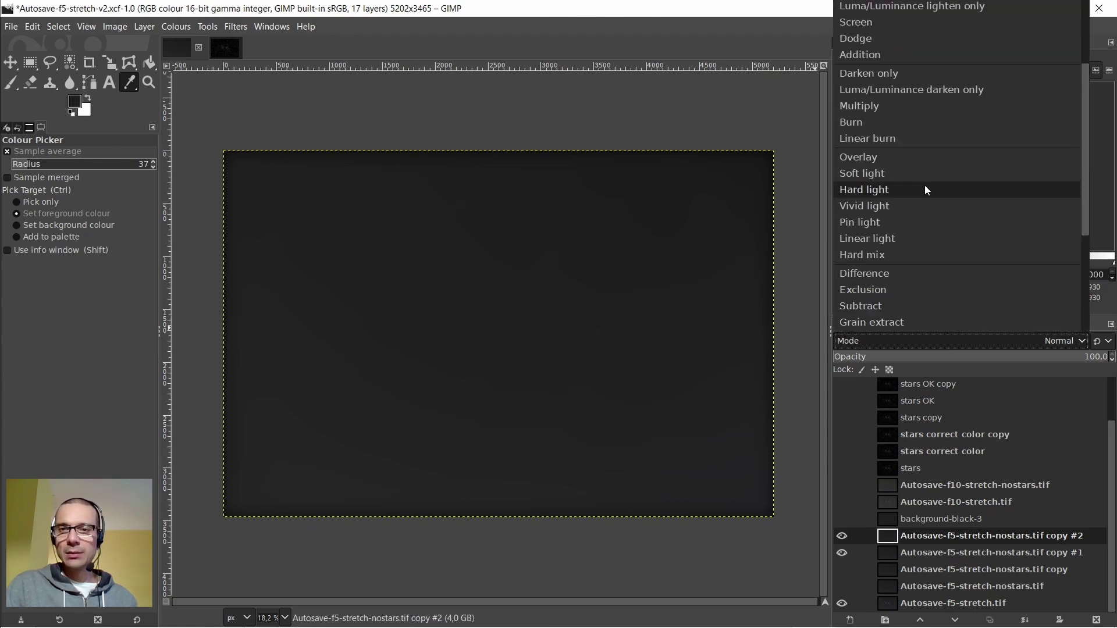
{"action": "left_click", "coordinate": [869, 306]}
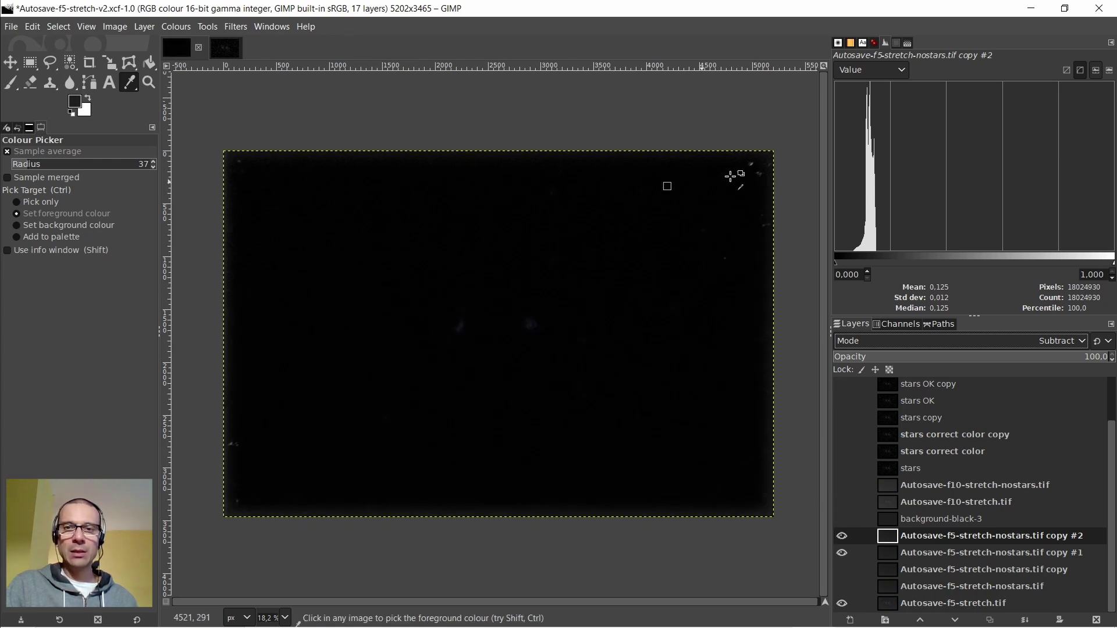
{"action": "left_click", "coordinate": [842, 536]}
{"action": "left_click", "coordinate": [893, 553]}
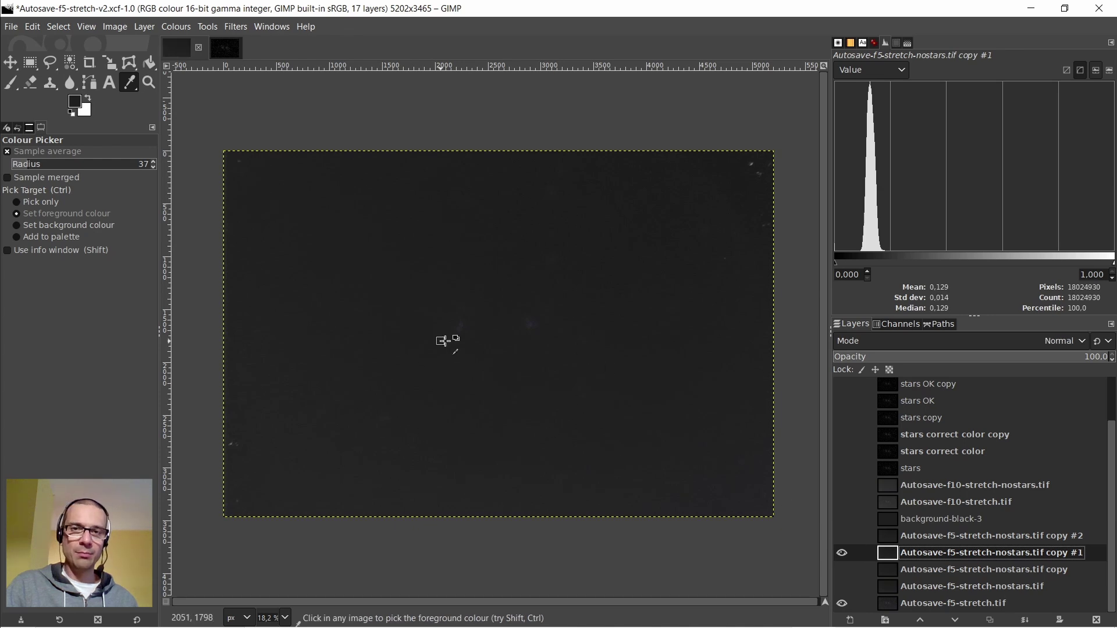
{"action": "left_click", "coordinate": [842, 536]}
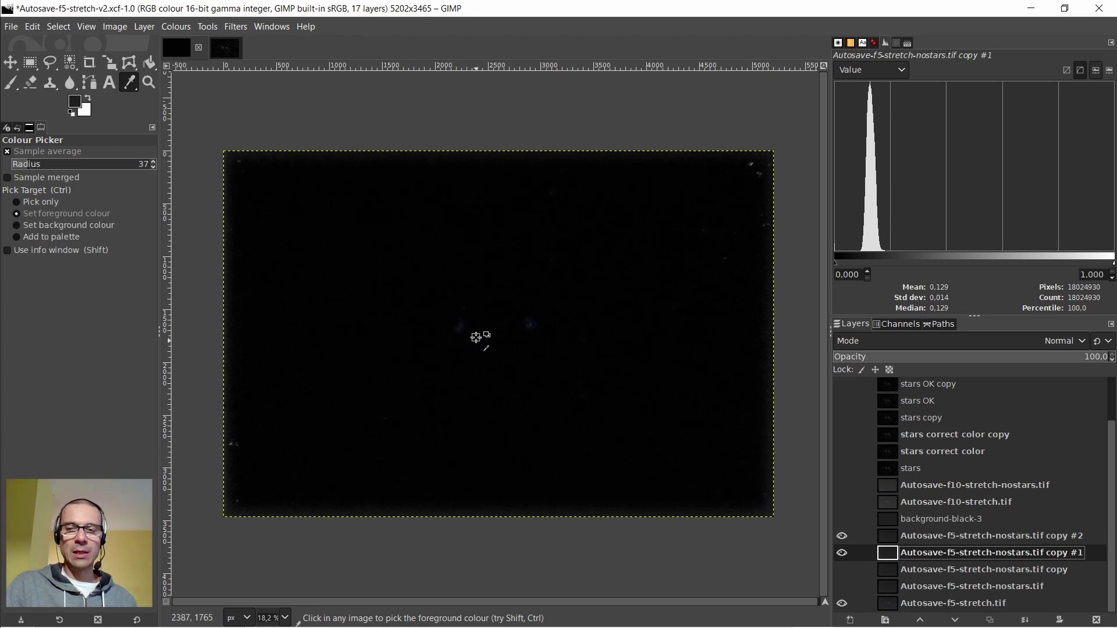
Show background-black-3 in Addition mode and create a new layer from the visible result
{"action": "left_click", "coordinate": [888, 520]}
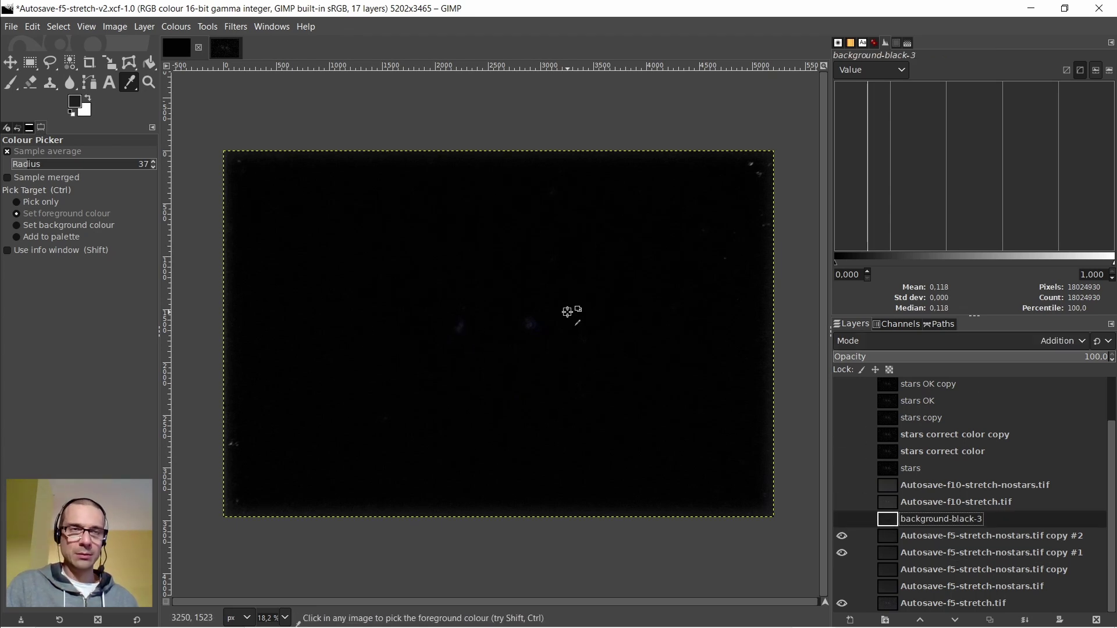
{"action": "left_click", "coordinate": [842, 519]}
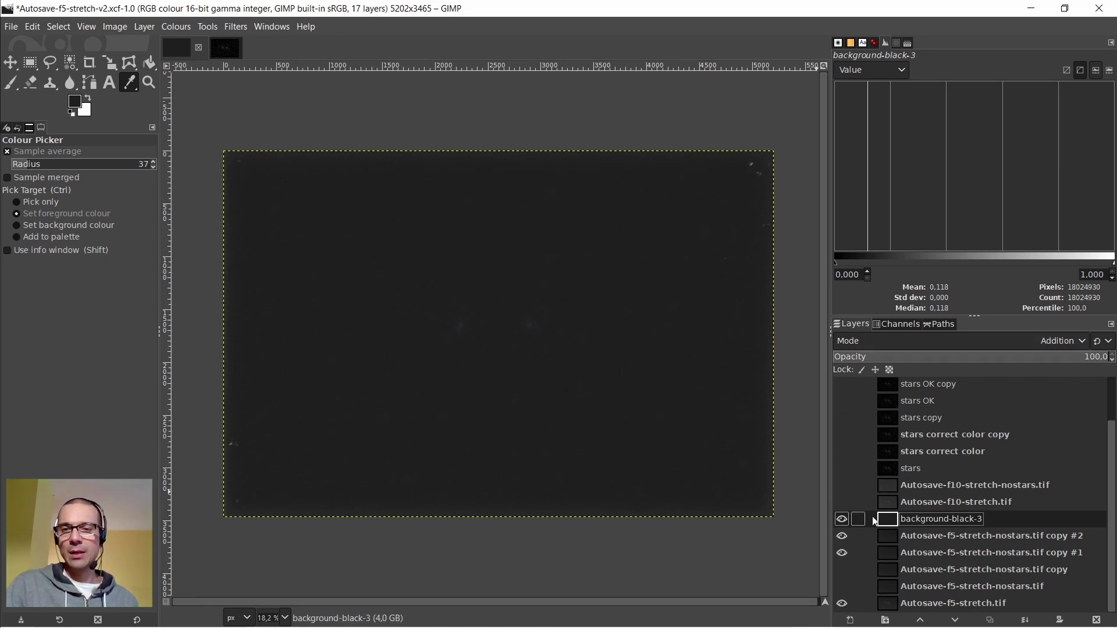
{"action": "right_click", "coordinate": [891, 526]}
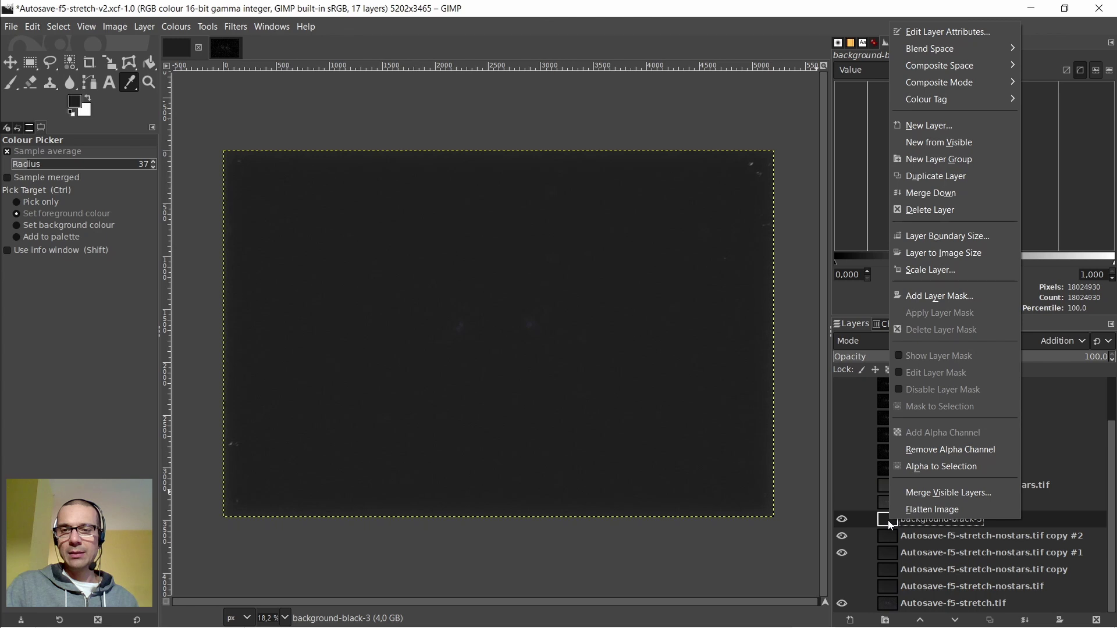
{"action": "left_click", "coordinate": [917, 144]}
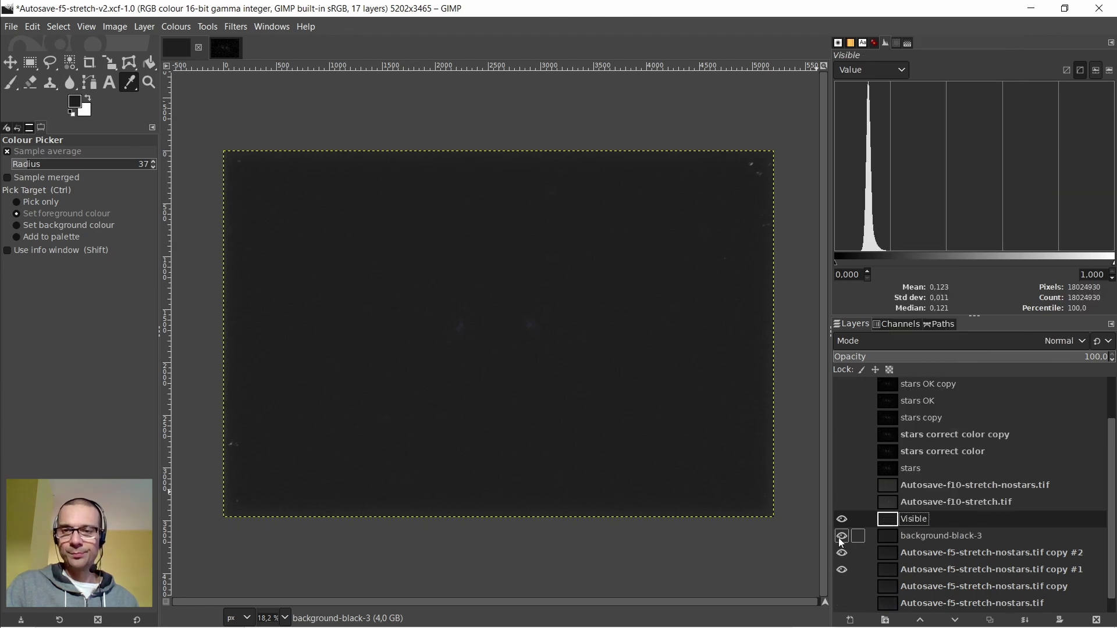
Hide the background-black-3 layer and reset its mode to Normal
{"action": "left_click", "coordinate": [893, 533]}
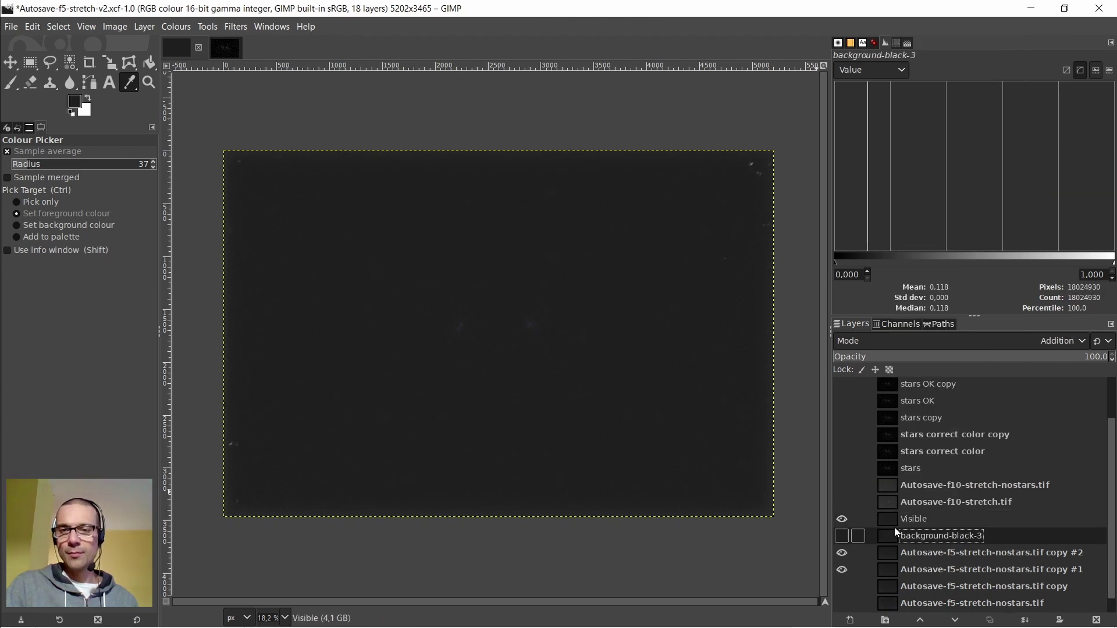
{"action": "left_click", "coordinate": [965, 342]}
{"action": "left_click", "coordinate": [872, 10]}
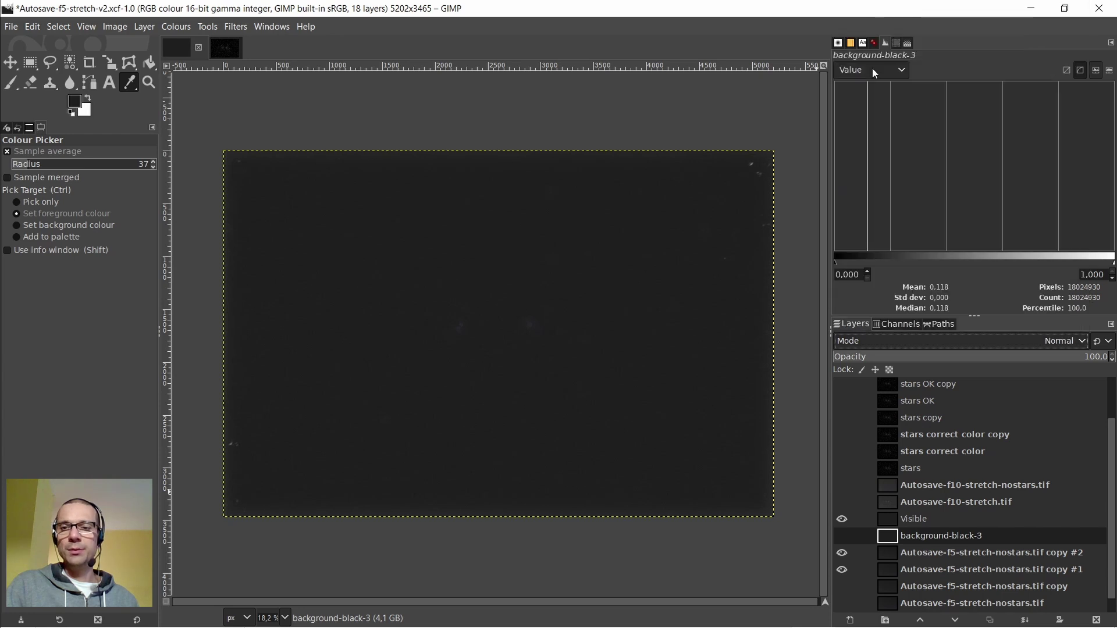
Hide copy #2 and compare the Visible layer with starless copy #1 by toggling the Visible layer
{"action": "left_click", "coordinate": [894, 517]}
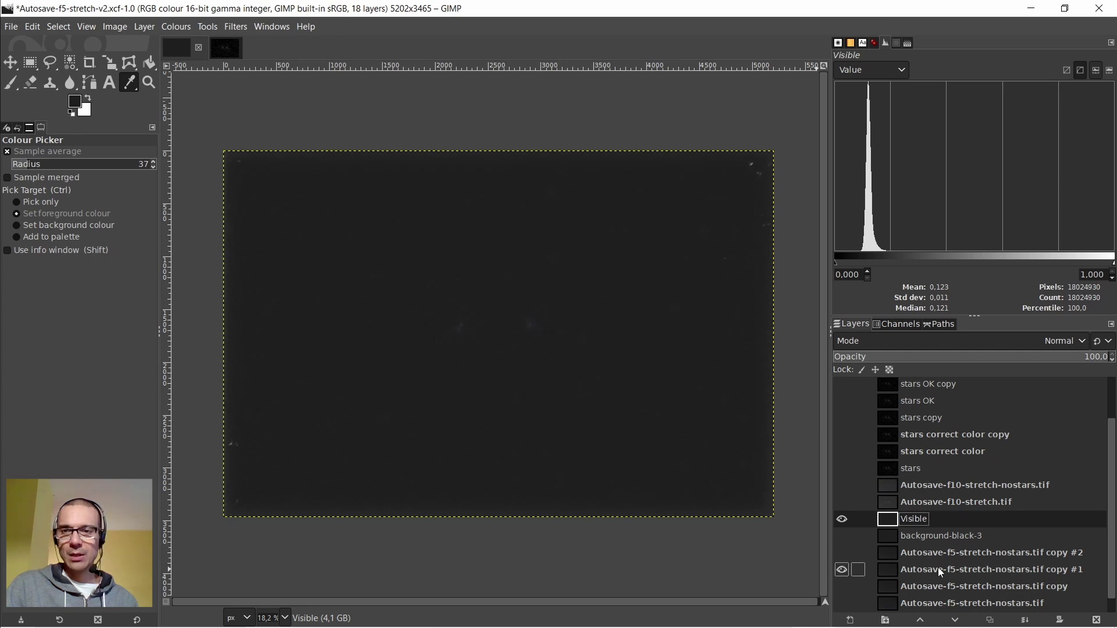
{"action": "left_click", "coordinate": [841, 519]}
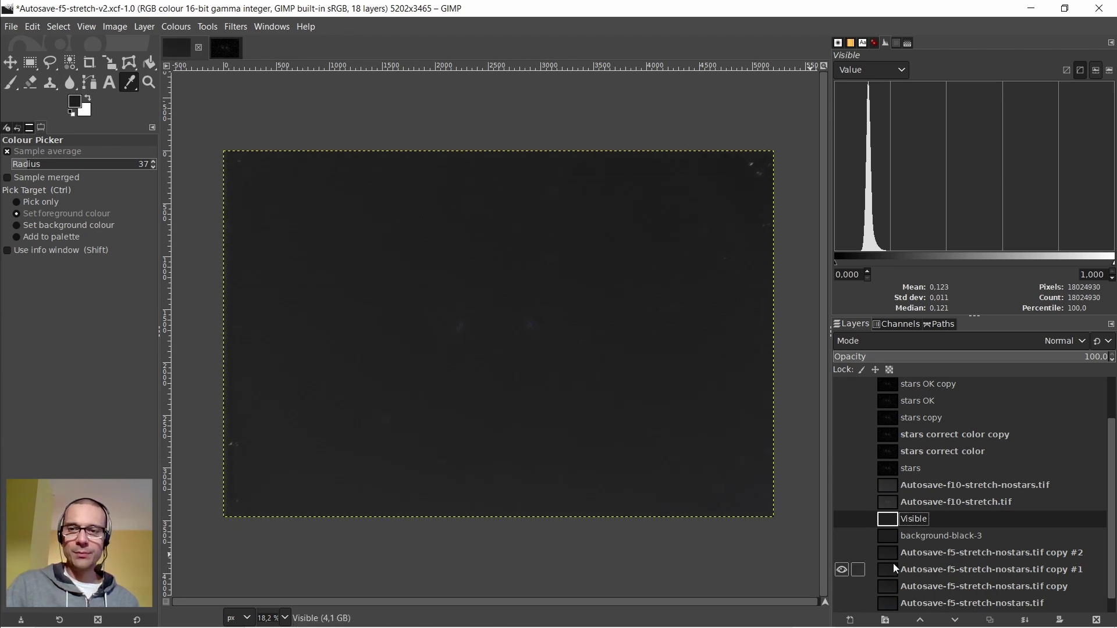
{"action": "left_click", "coordinate": [842, 519]}
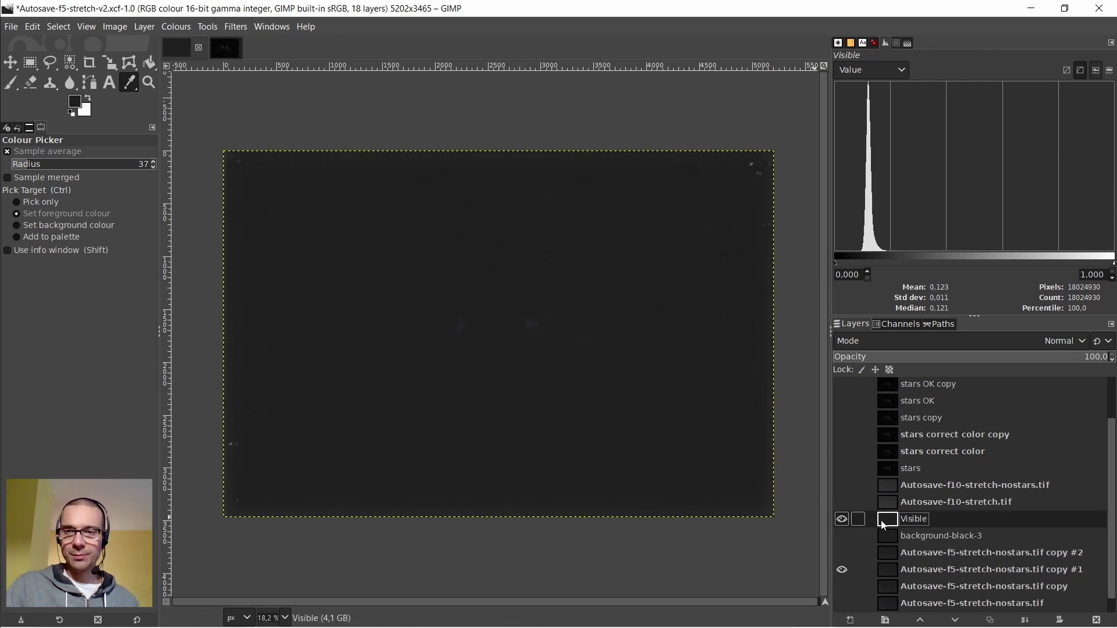
Switch the Visible layer's histogram to the RGB channel and save the project
{"action": "left_click", "coordinate": [900, 71]}
{"action": "left_click", "coordinate": [856, 183]}
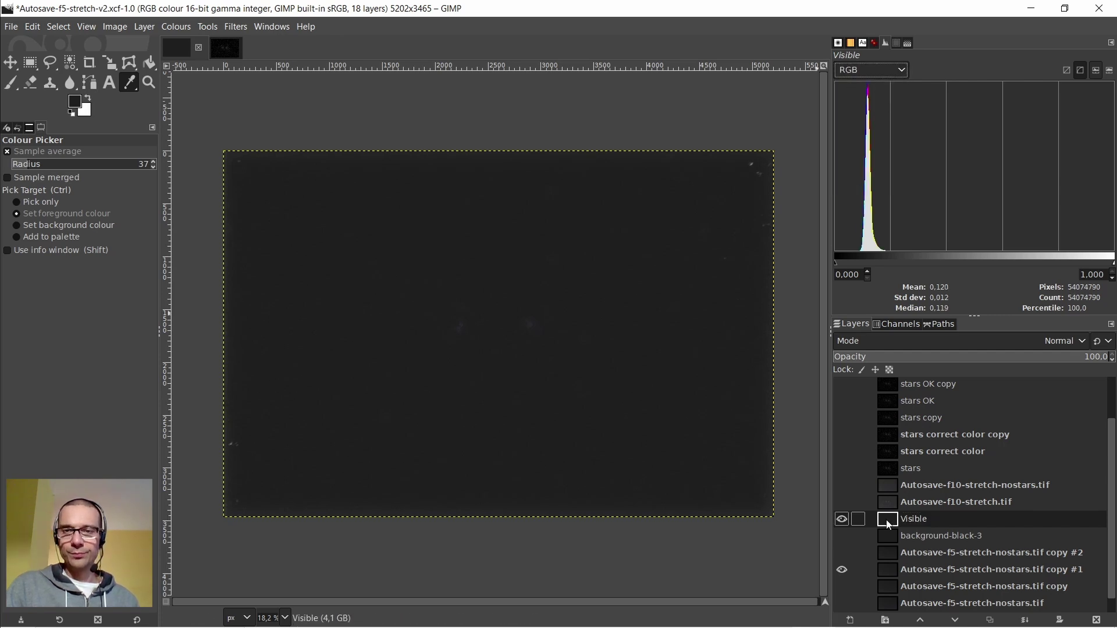
{"action": "left_click", "coordinate": [11, 26]}
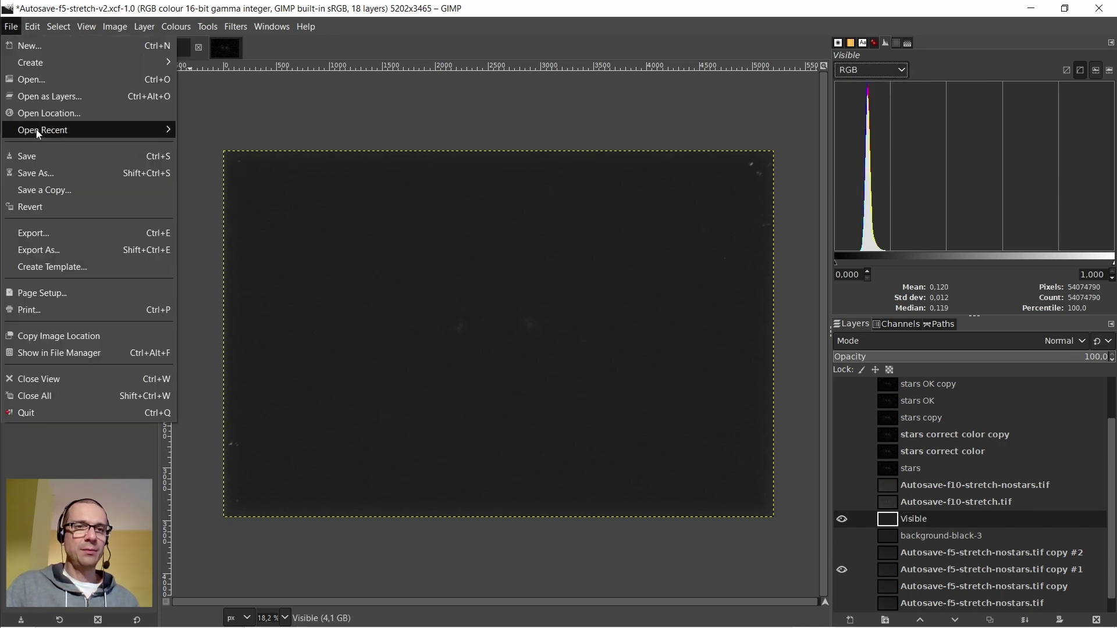
{"action": "left_click", "coordinate": [42, 157]}
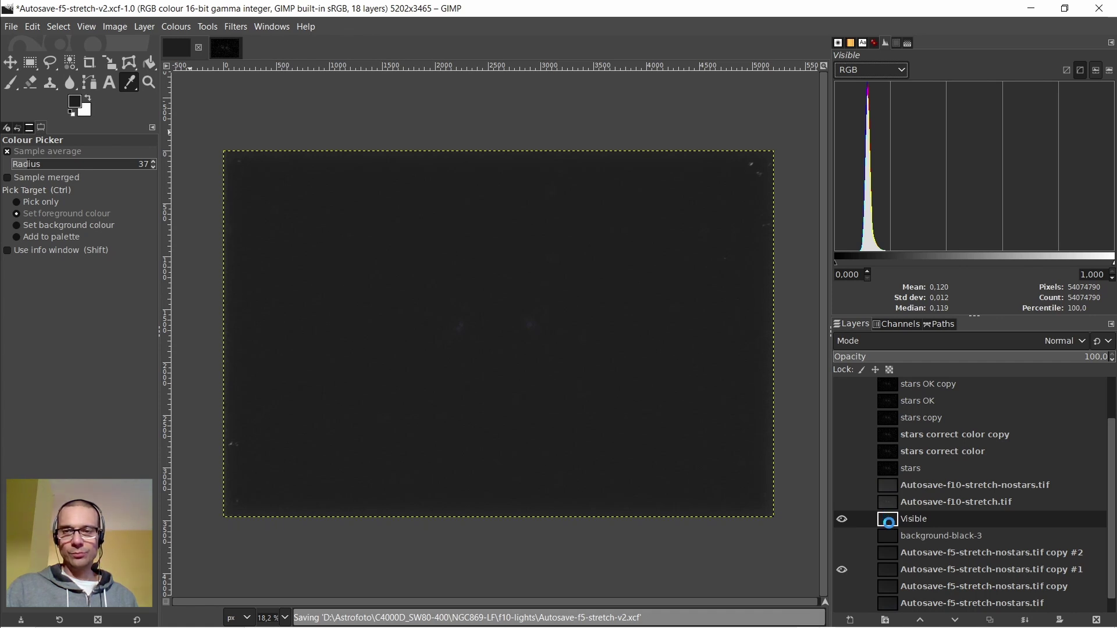
Set the stars finish layer's mode to Addition and show it over the Visible background layer
{"action": "scroll", "coordinate": [895, 484], "scroll_direction": "up", "scroll_amount": 2}
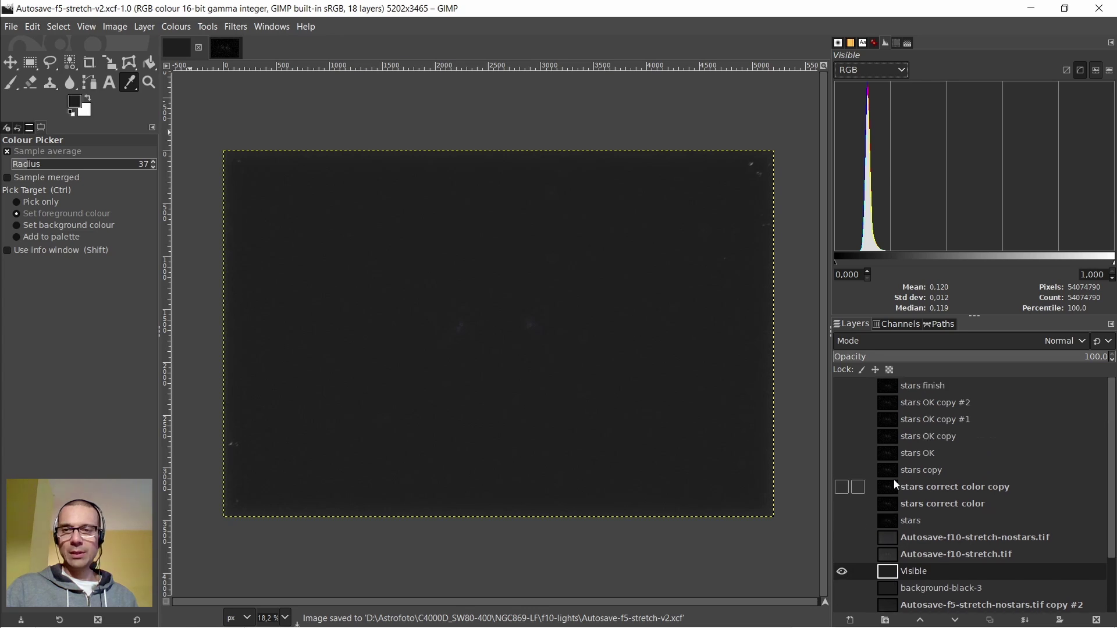
{"action": "left_click", "coordinate": [892, 385]}
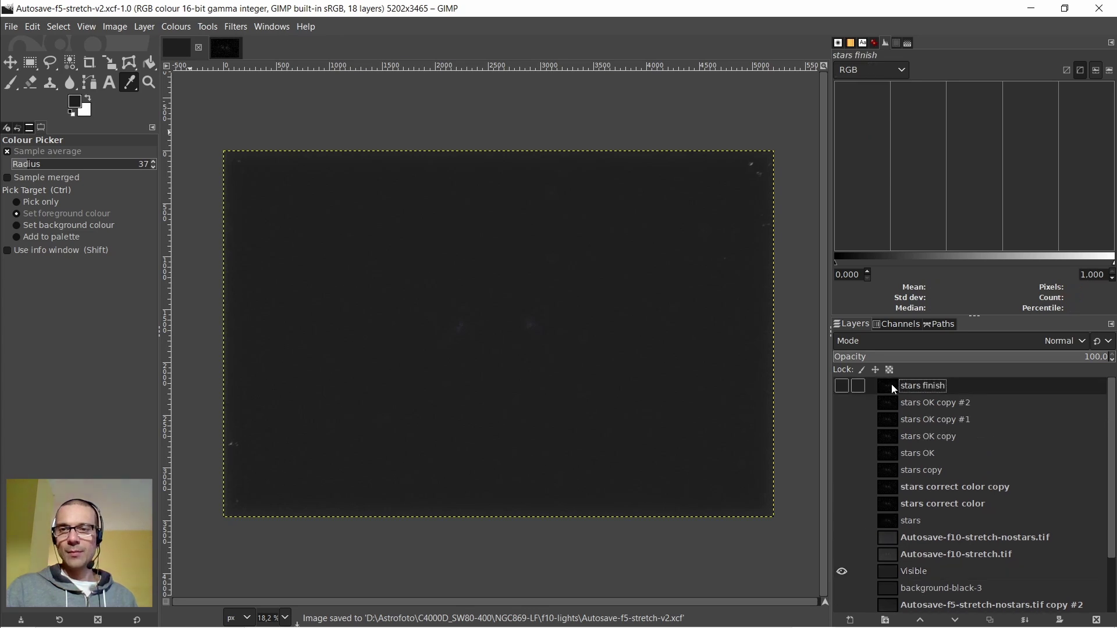
{"action": "left_click", "coordinate": [838, 386]}
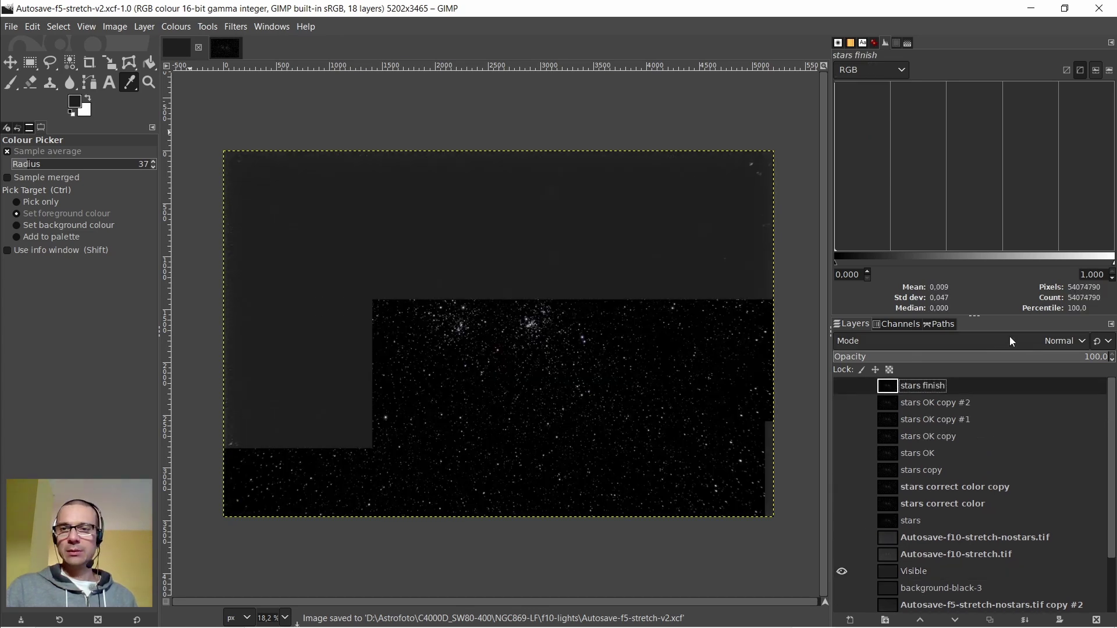
{"action": "left_click", "coordinate": [1014, 341]}
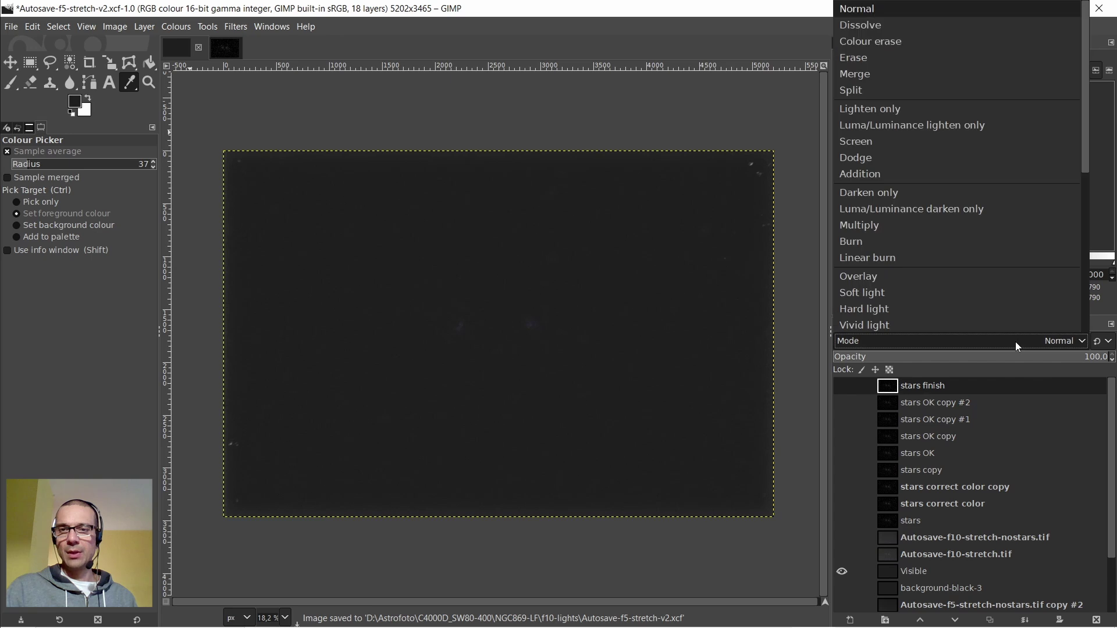
{"action": "left_click", "coordinate": [895, 175]}
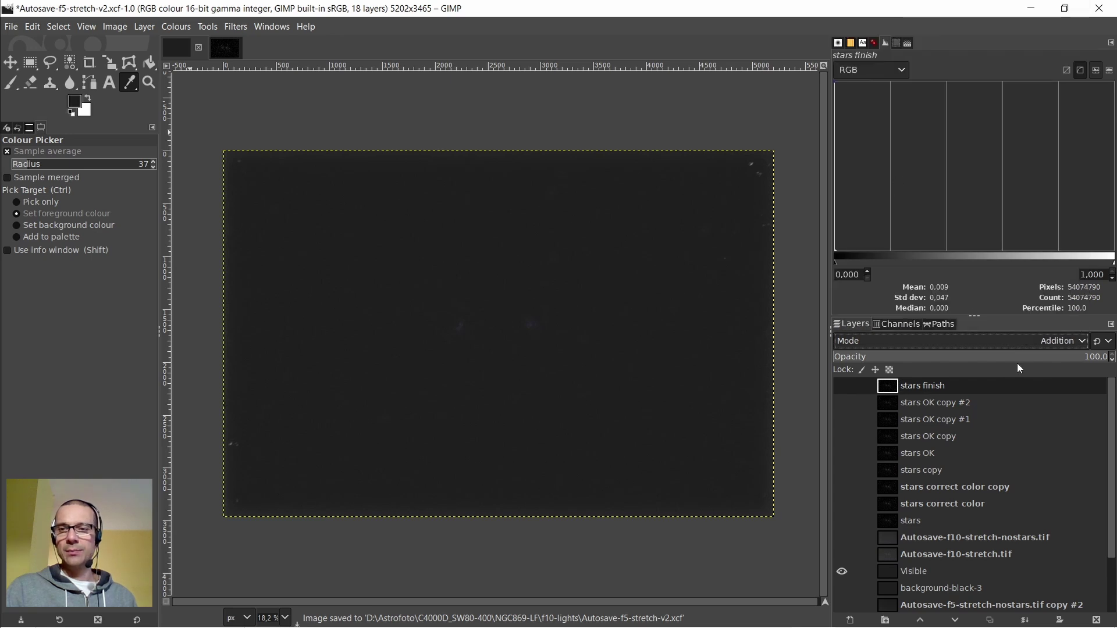
{"action": "left_click", "coordinate": [842, 385]}
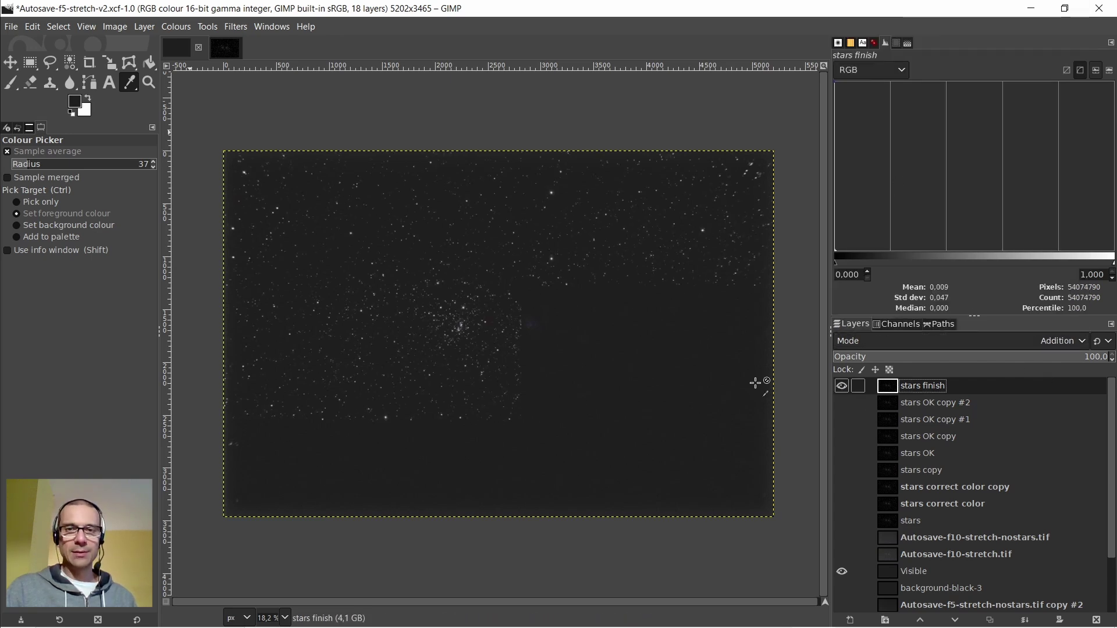
Examine both star clusters up close and the whole frame to judge how the stars blend with the background
{"action": "scroll", "coordinate": [533, 329], "scroll_direction": "up", "scroll_amount": 1}
{"action": "scroll", "coordinate": [533, 329], "scroll_direction": "up", "scroll_amount": 7}
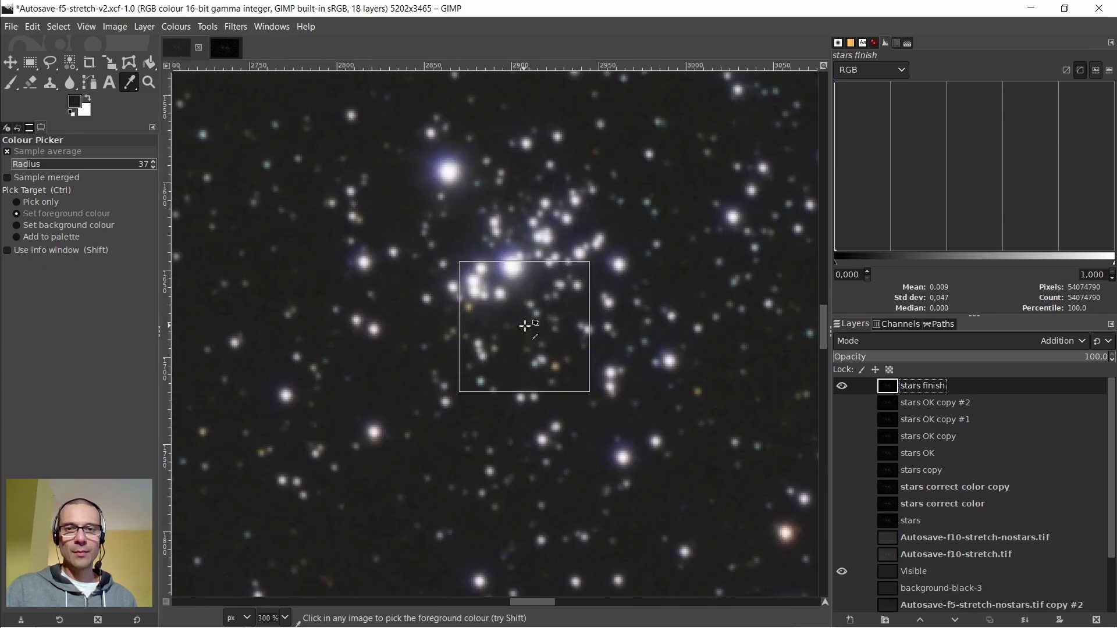
{"action": "scroll", "coordinate": [524, 324], "scroll_direction": "down", "scroll_amount": 1}
{"action": "scroll", "coordinate": [521, 324], "scroll_direction": "down", "scroll_amount": 3}
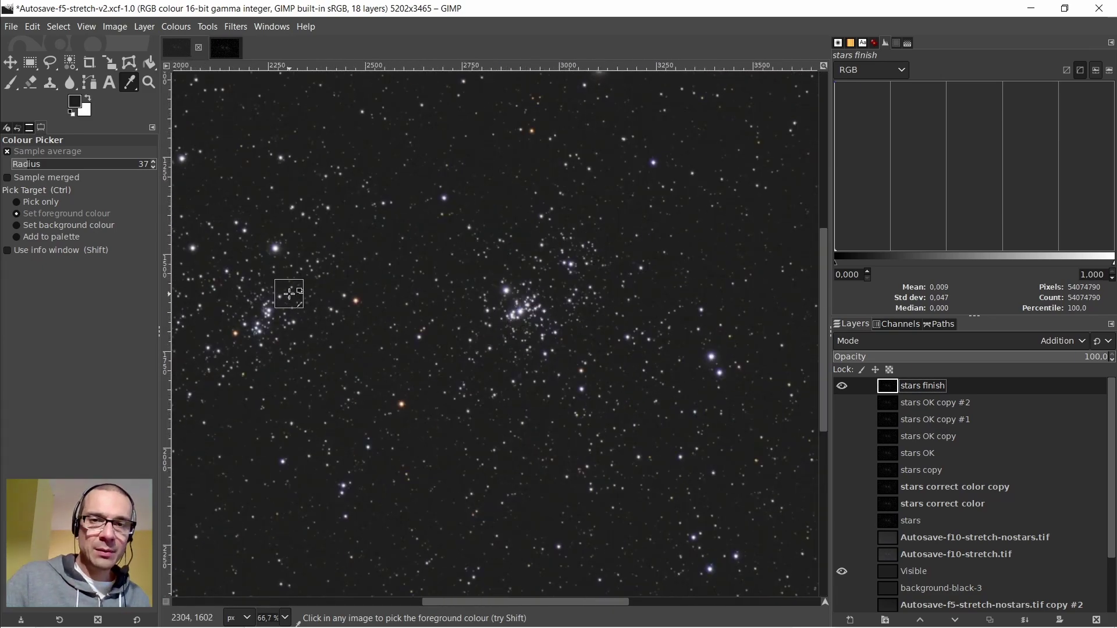
{"action": "scroll", "coordinate": [288, 294], "scroll_direction": "up", "scroll_amount": 5}
{"action": "scroll", "coordinate": [317, 307], "scroll_direction": "down", "scroll_amount": 5}
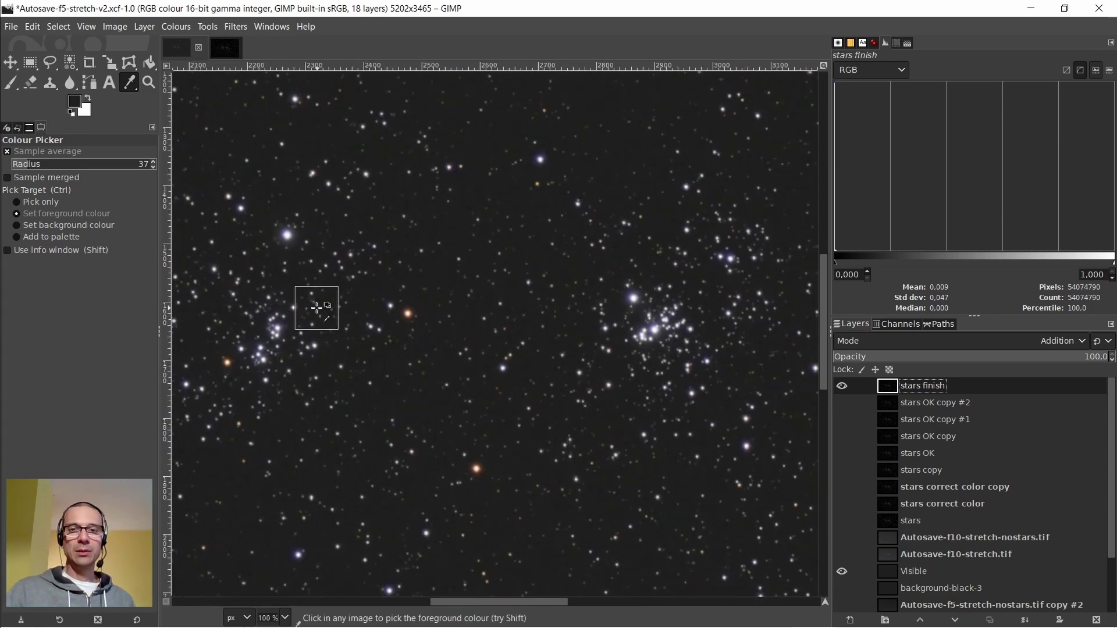
{"action": "scroll", "coordinate": [488, 318], "scroll_direction": "up", "scroll_amount": 4}
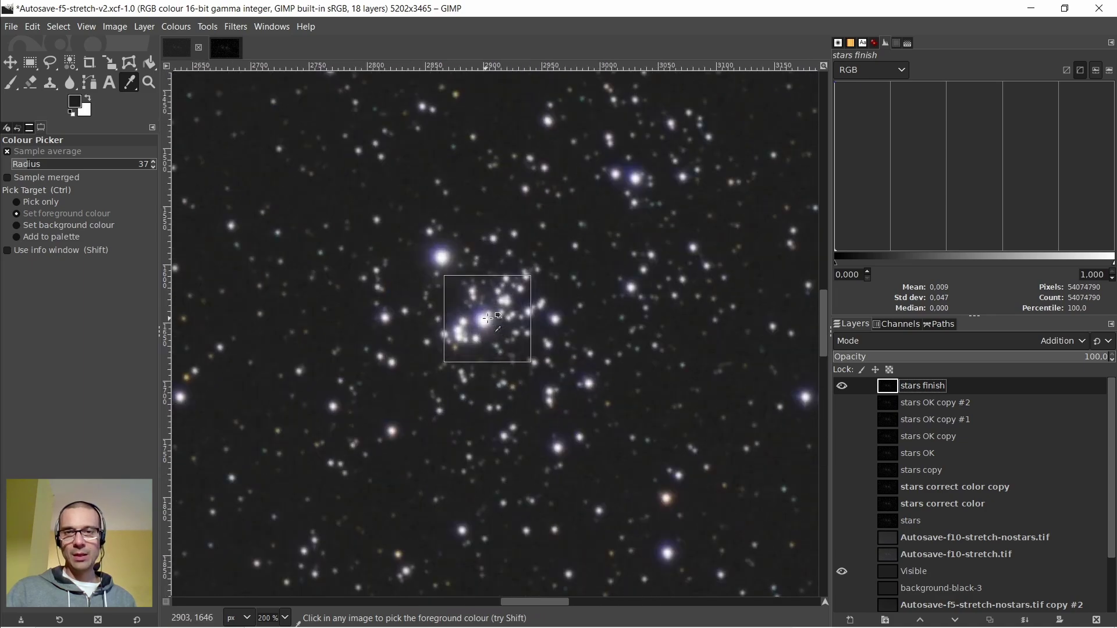
{"action": "scroll", "coordinate": [488, 318], "scroll_direction": "down", "scroll_amount": 6}
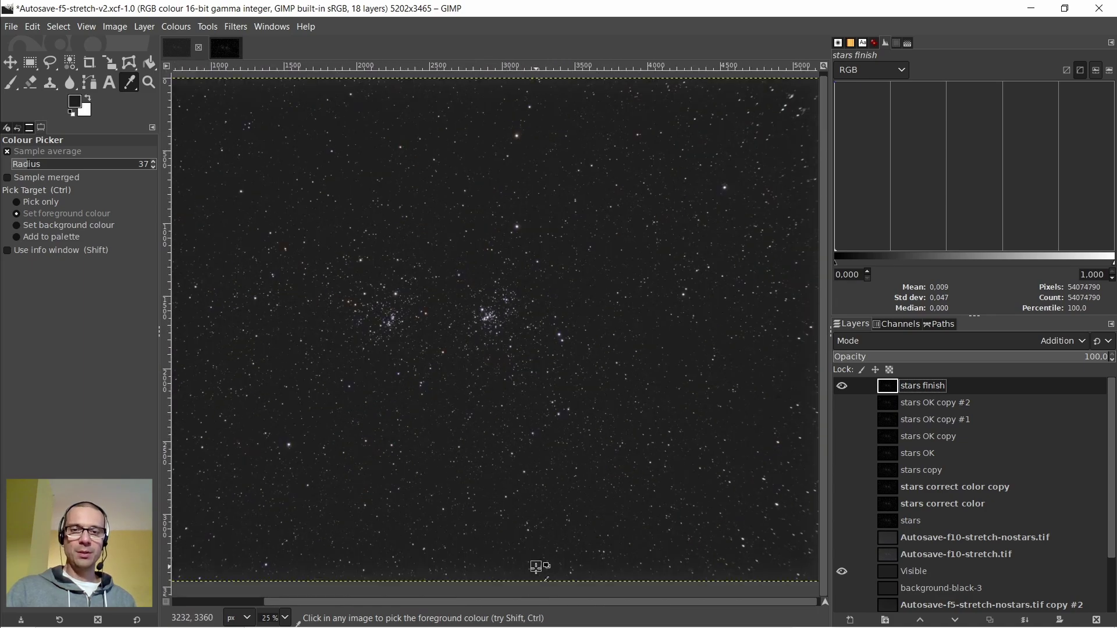
{"action": "scroll", "coordinate": [607, 352], "scroll_direction": "down", "scroll_amount": 2}
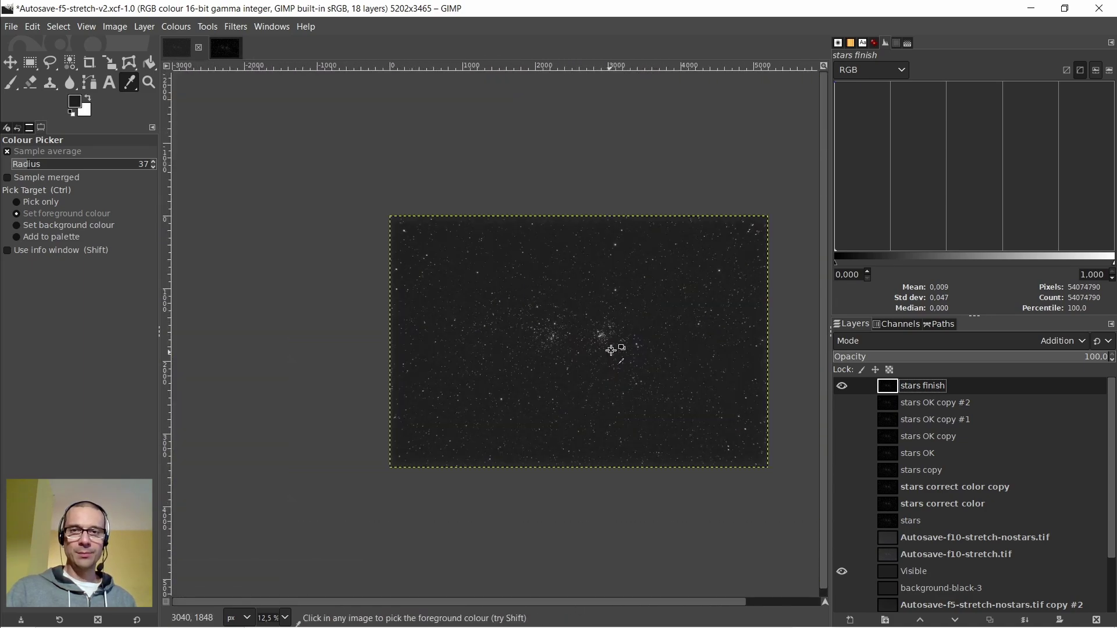
Examine the star clusters, the corners and the edges of the combined image for uneven background and distorted stars
{"action": "scroll", "coordinate": [611, 349], "scroll_direction": "up", "scroll_amount": 1}
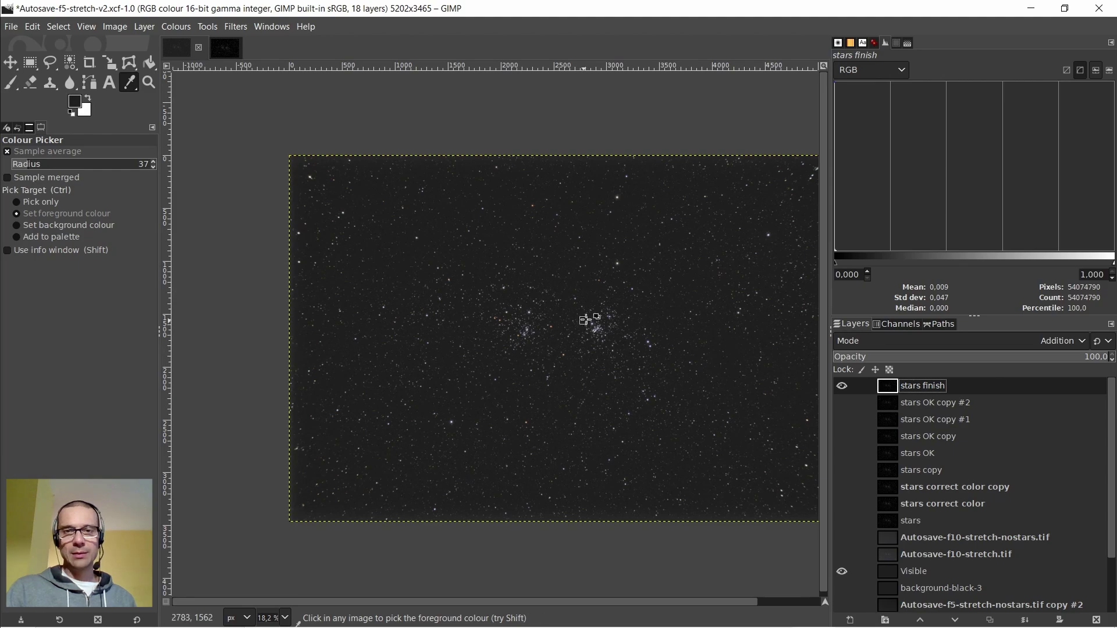
{"action": "scroll", "coordinate": [586, 319], "scroll_direction": "up", "scroll_amount": 4}
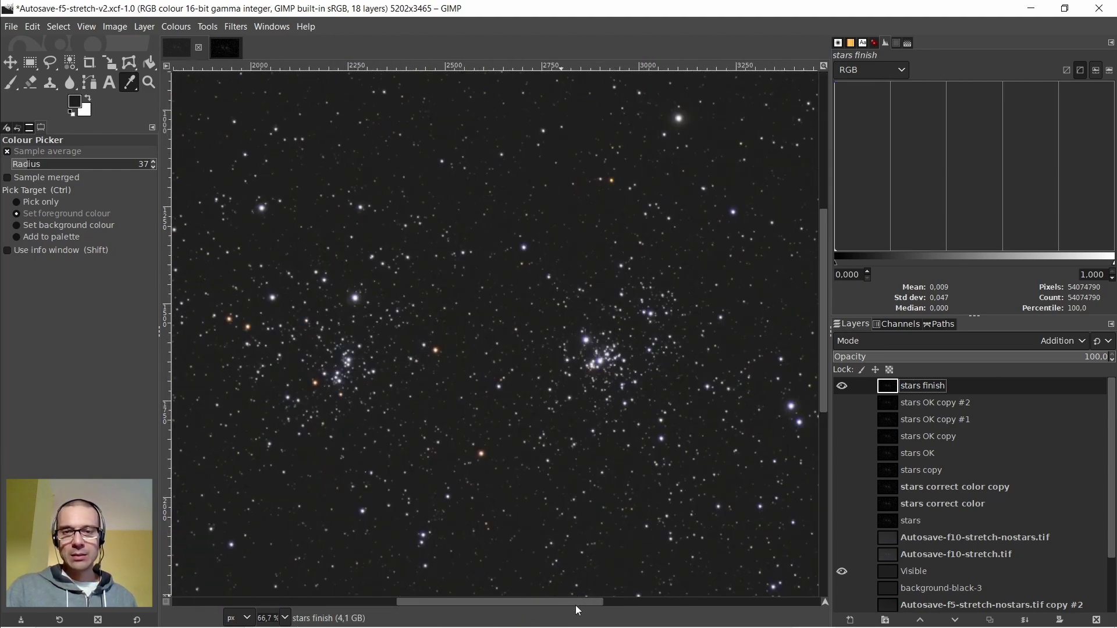
{"action": "left_click_drag", "start_coordinate": [577, 610], "coordinate": [799, 609]}
{"action": "scroll", "coordinate": [823, 357], "scroll_direction": "down", "scroll_amount": 1}
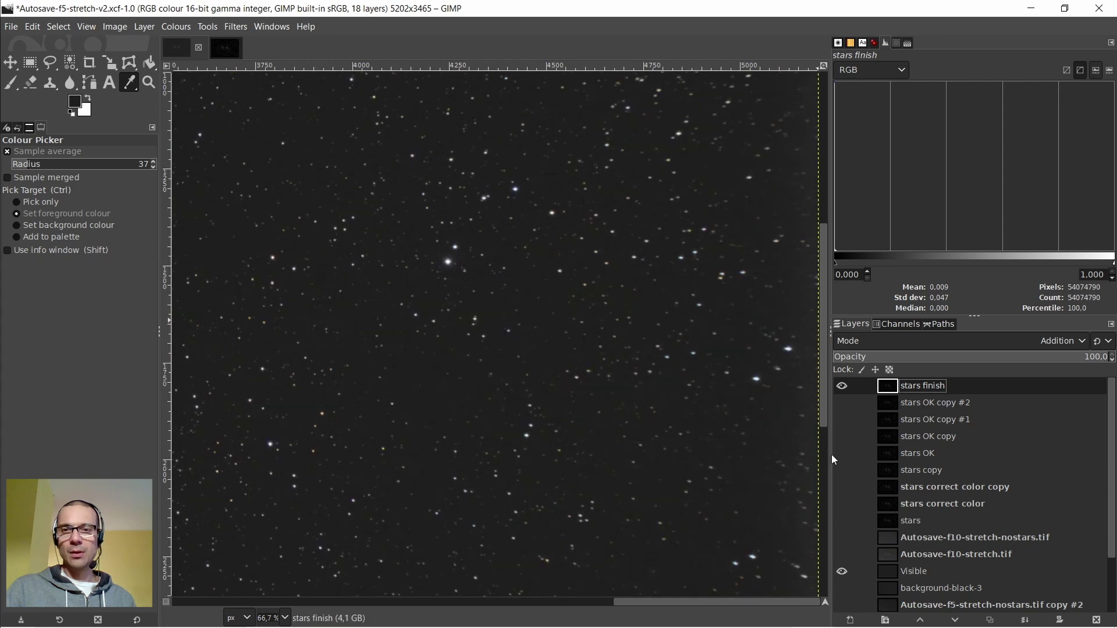
{"action": "scroll", "coordinate": [825, 459], "scroll_direction": "down", "scroll_amount": 5}
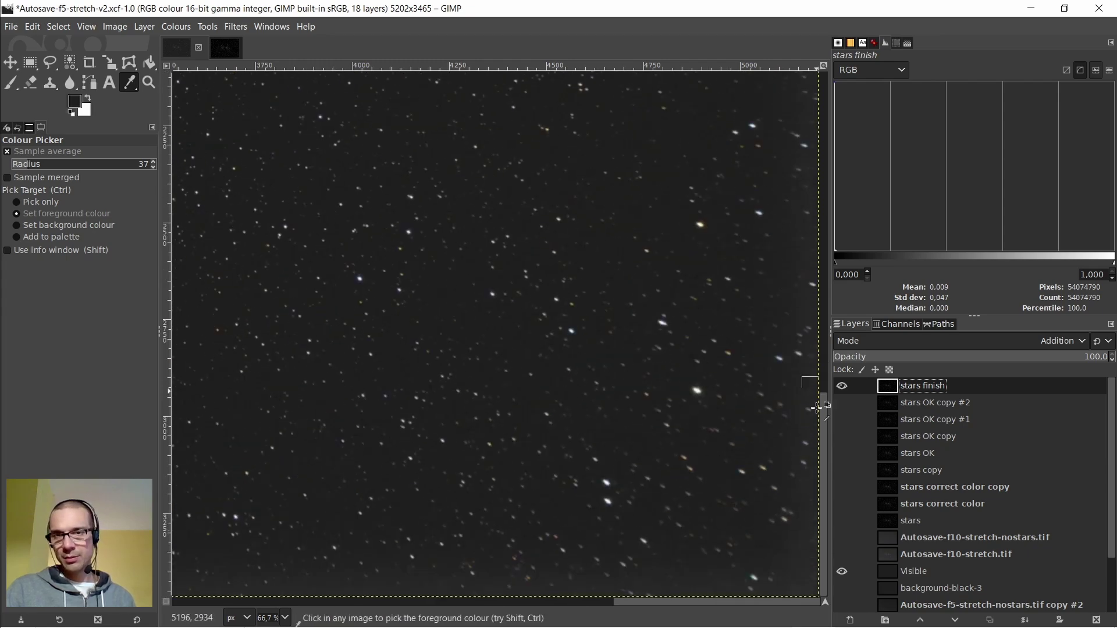
{"action": "scroll", "coordinate": [727, 413], "scroll_direction": "up", "scroll_amount": 10}
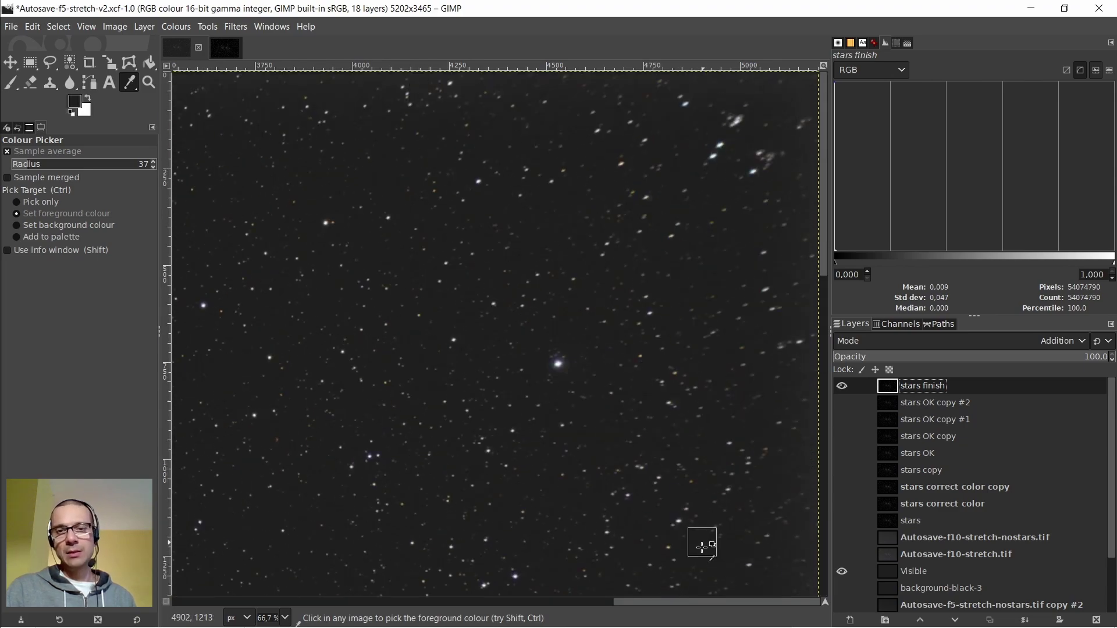
{"action": "left_click_drag", "start_coordinate": [700, 599], "coordinate": [262, 600]}
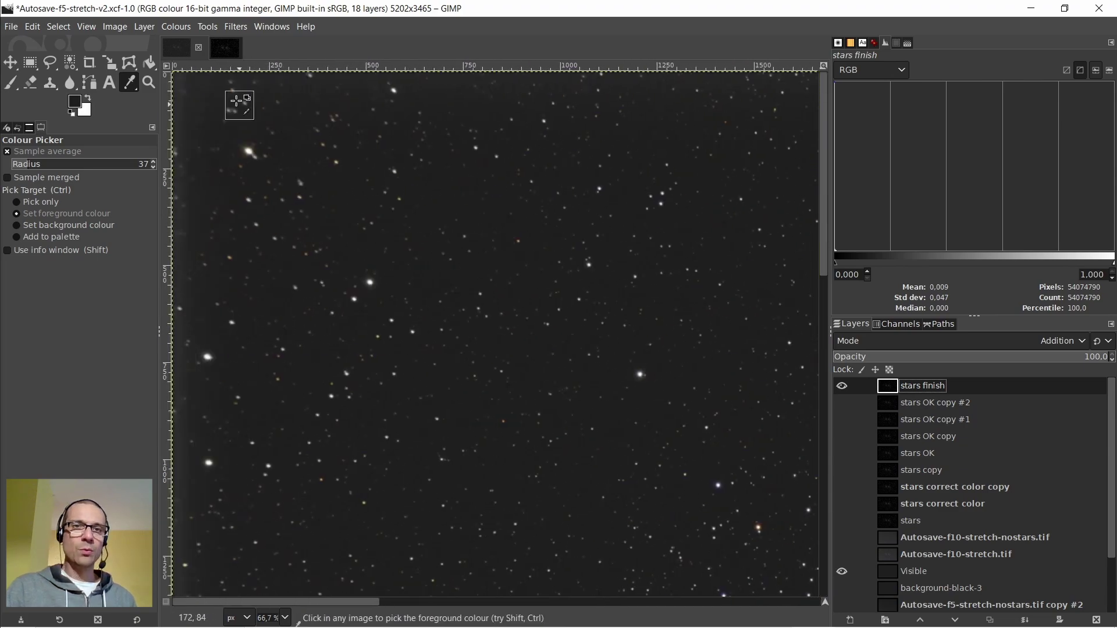
{"action": "scroll", "coordinate": [217, 227], "scroll_direction": "down", "scroll_amount": 12}
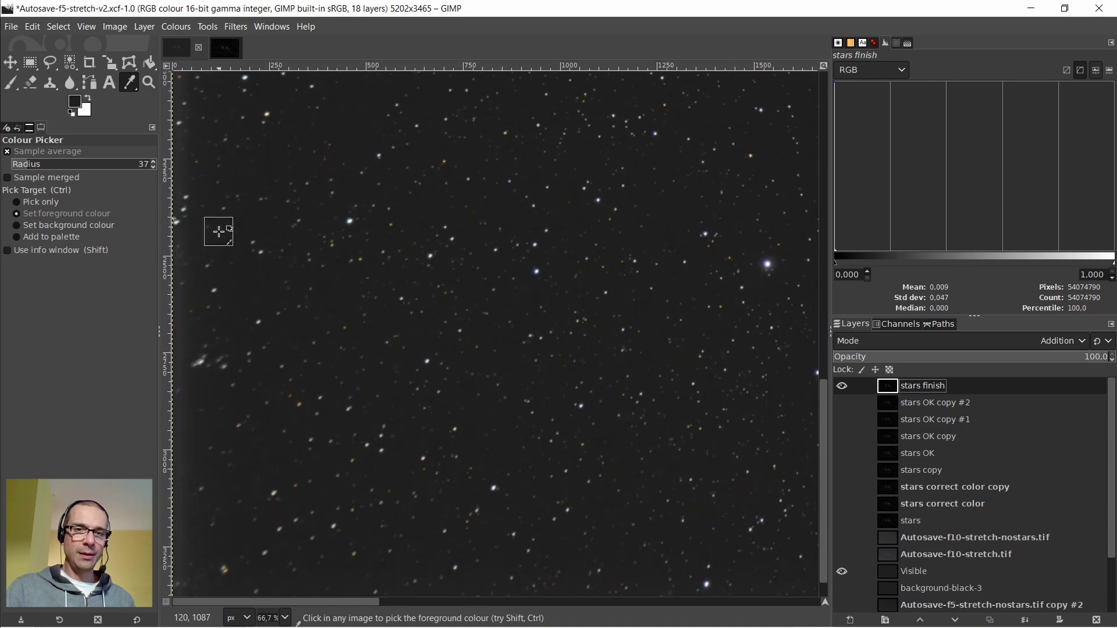
{"action": "scroll", "coordinate": [219, 232], "scroll_direction": "down", "scroll_amount": 1}
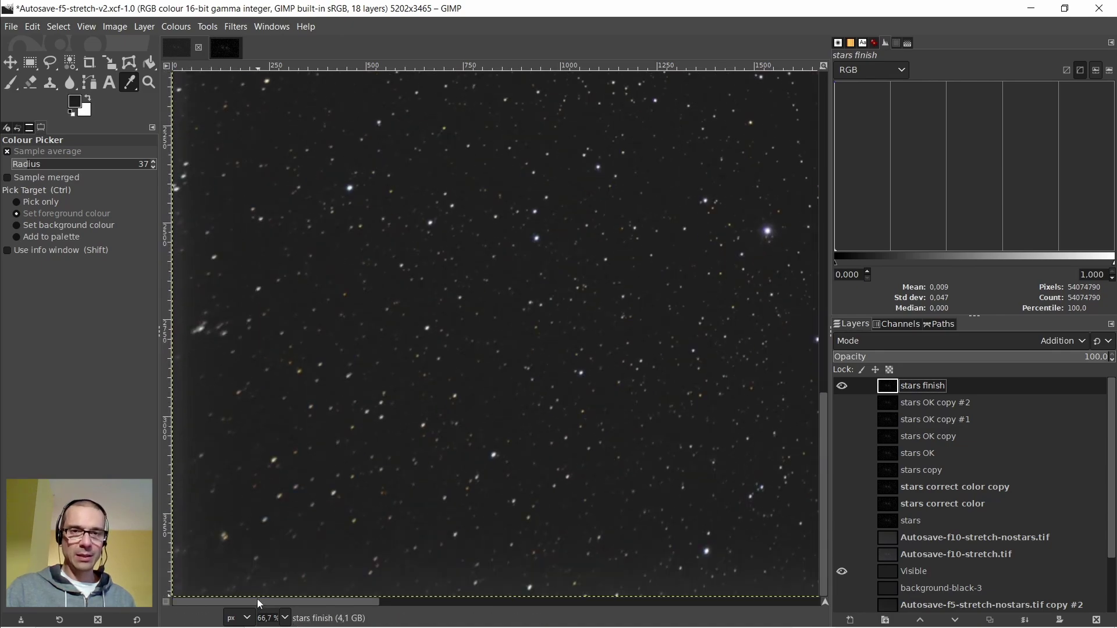
{"action": "left_click_drag", "start_coordinate": [258, 598], "coordinate": [516, 602]}
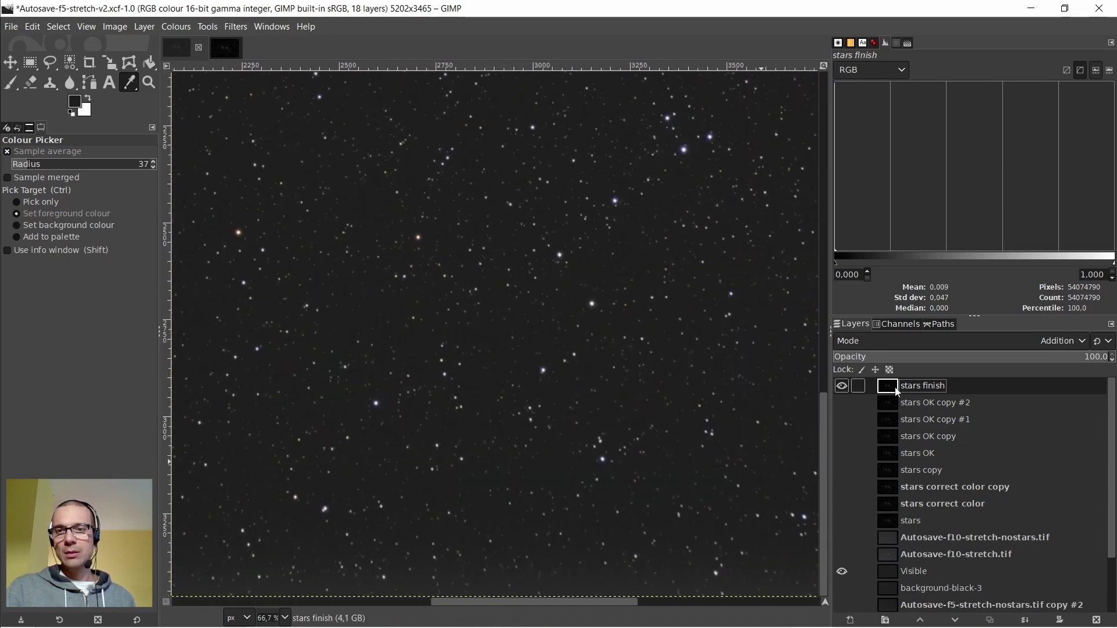
{"action": "scroll", "coordinate": [730, 334], "scroll_direction": "down", "scroll_amount": 3}
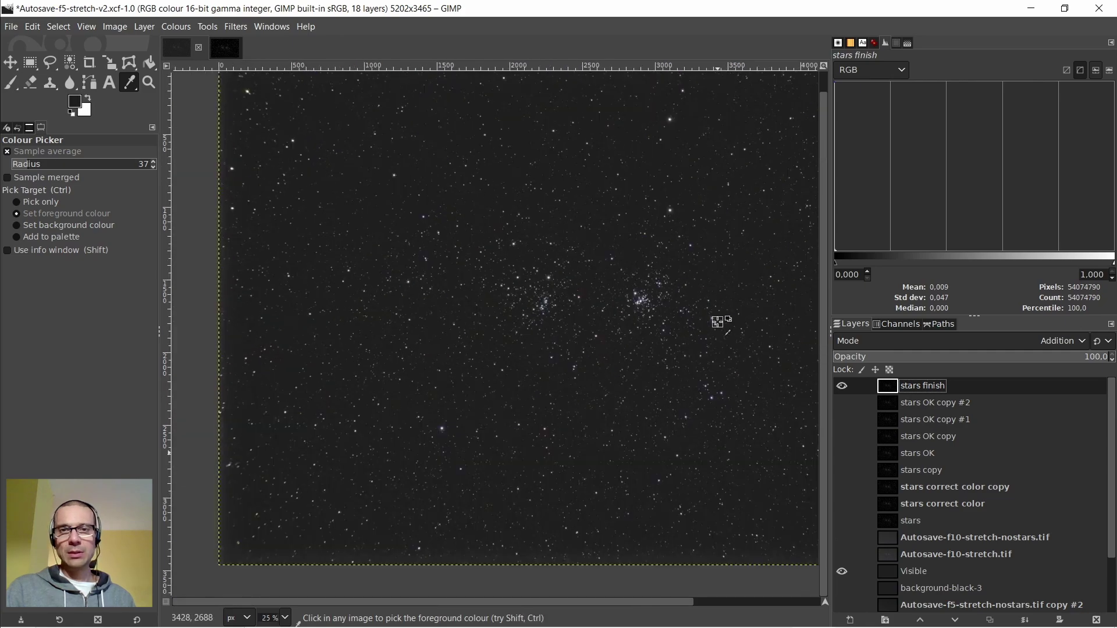
{"action": "left_click_drag", "start_coordinate": [614, 602], "coordinate": [680, 603]}
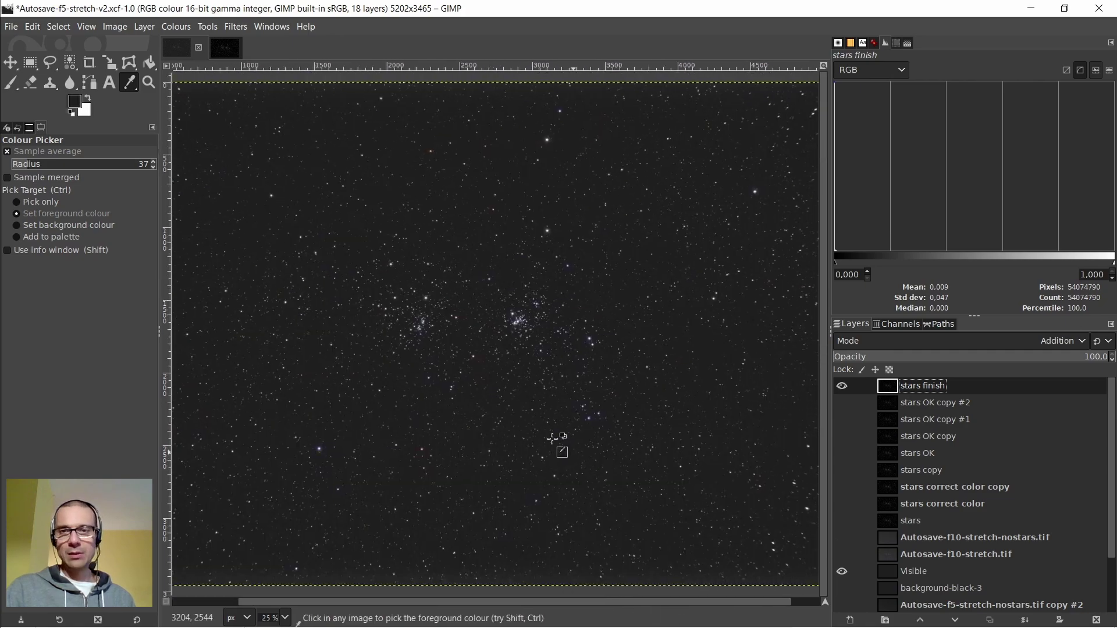
{"action": "scroll", "coordinate": [543, 424], "scroll_direction": "down", "scroll_amount": 1}
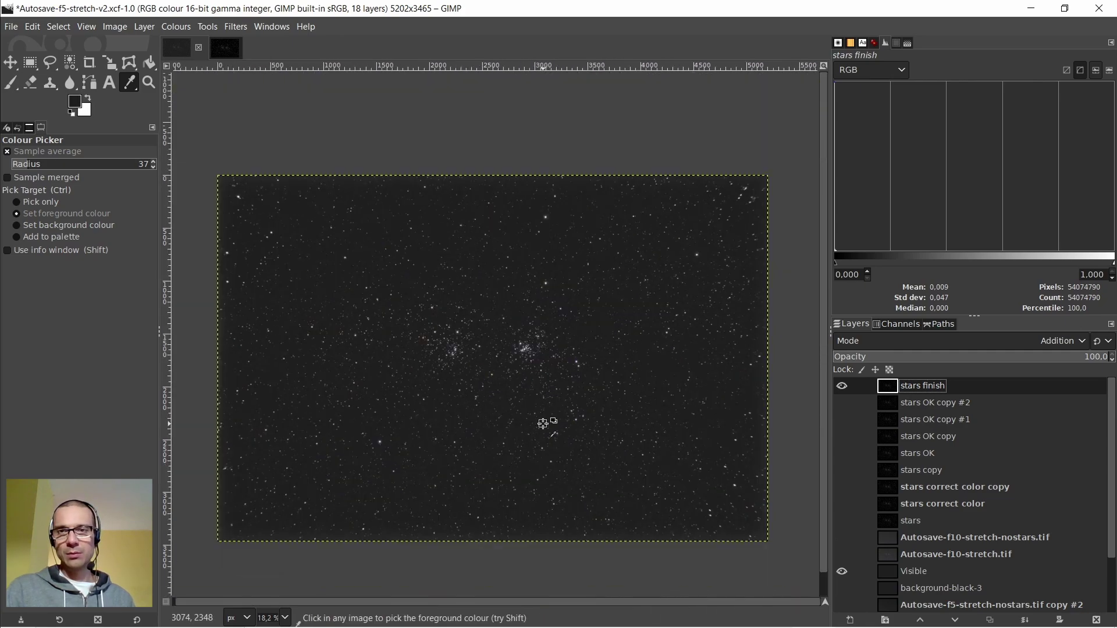
Draw a rectangular selection just inside the image borders and widen it on the right to about 4908 × 3135 px
{"action": "left_click", "coordinate": [30, 62]}
{"action": "left_click_drag", "start_coordinate": [234, 191], "coordinate": [751, 523]}
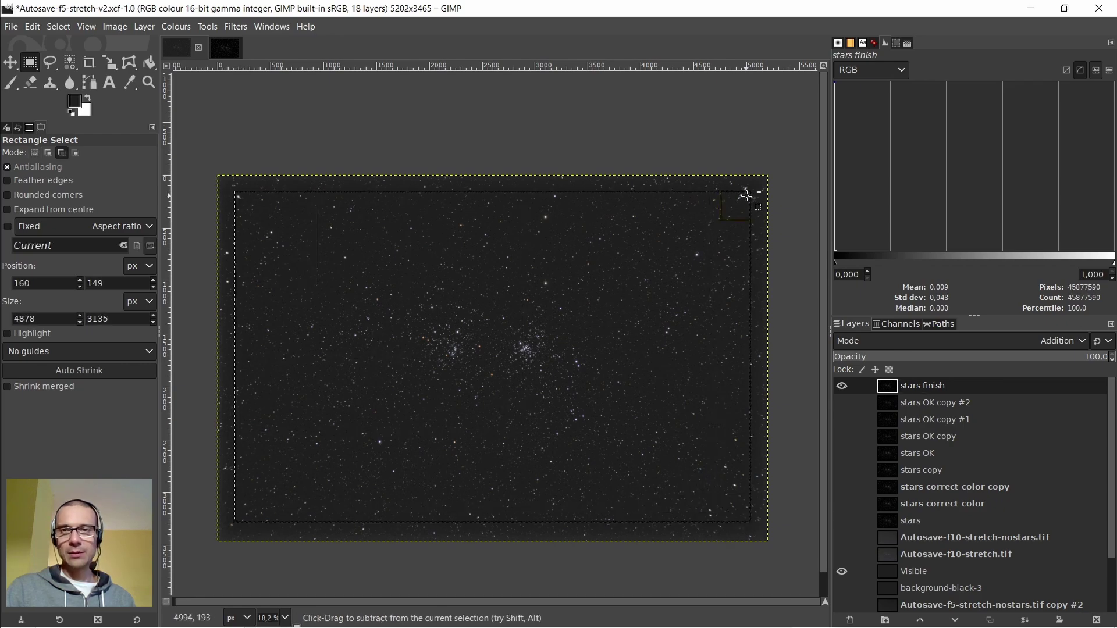
{"action": "scroll", "coordinate": [747, 189], "scroll_direction": "up", "scroll_amount": 6}
{"action": "scroll", "coordinate": [771, 253], "scroll_direction": "down", "scroll_amount": 3}
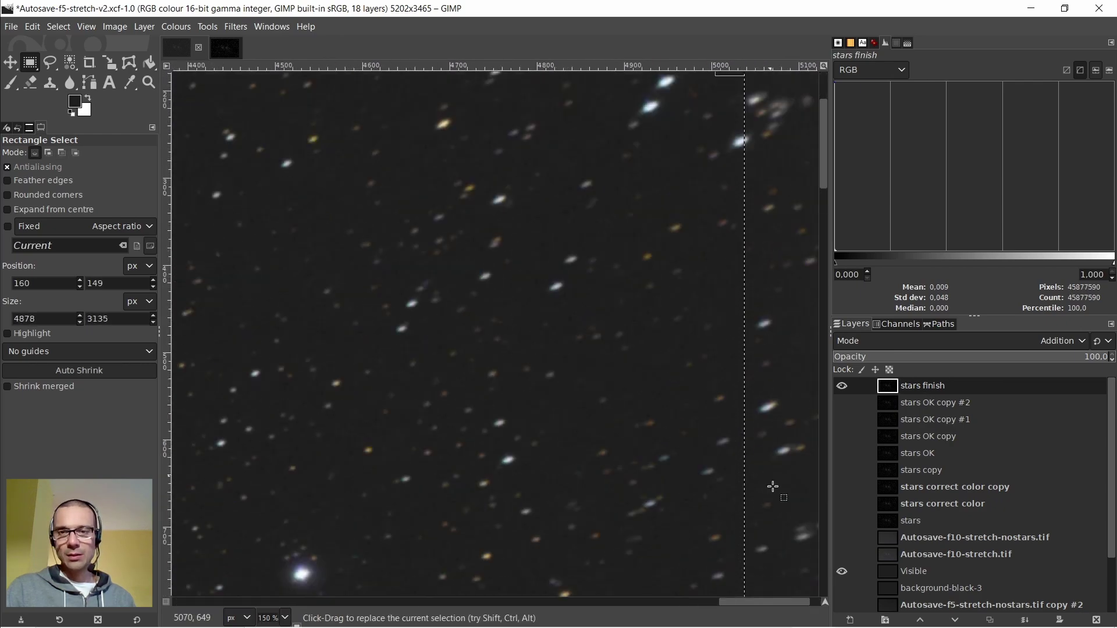
{"action": "scroll", "coordinate": [794, 512], "scroll_direction": "right", "scroll_amount": 2}
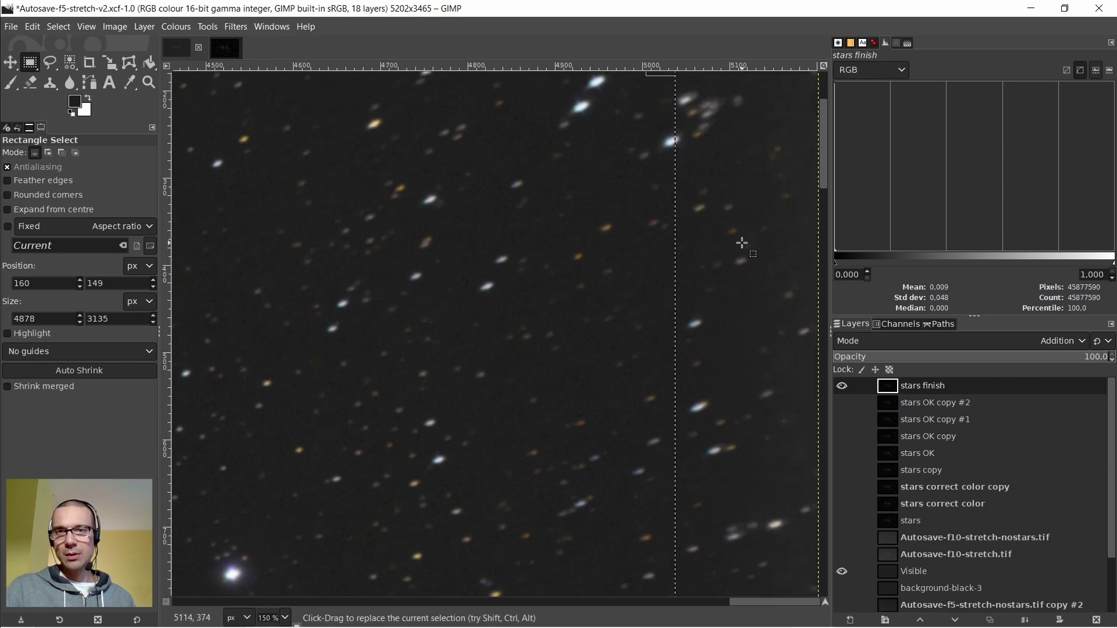
{"action": "left_click_drag", "start_coordinate": [672, 294], "coordinate": [701, 300]}
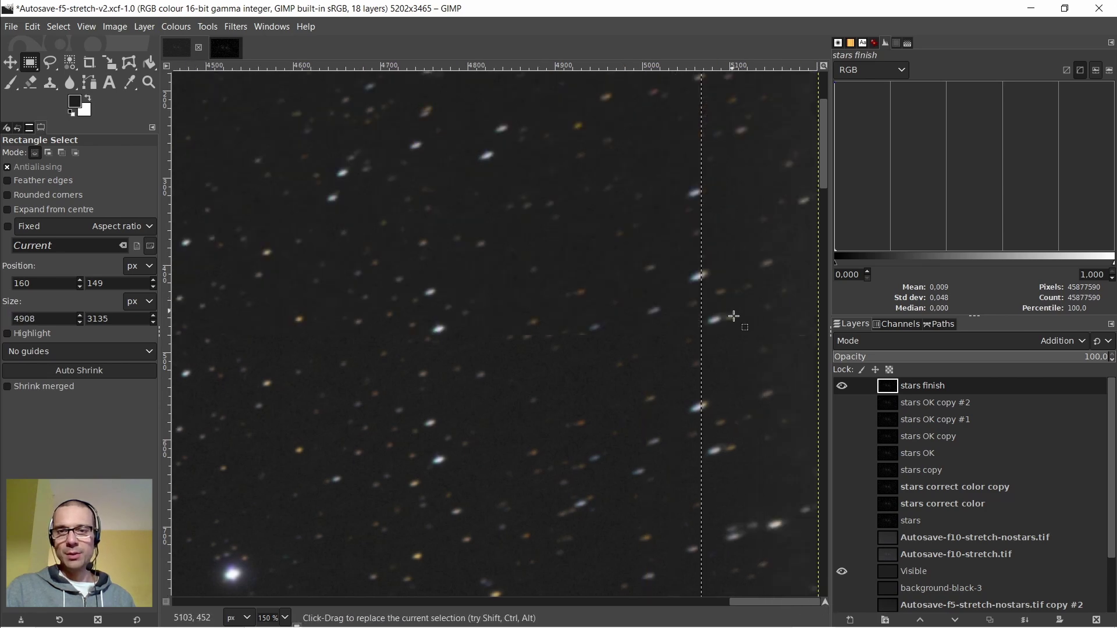
Adjust the selection's bottom and left edges to exclude the uneven borders, giving position 121, 149 and size 4947 × 3121 px
{"action": "scroll", "coordinate": [733, 316], "scroll_direction": "down", "scroll_amount": 20}
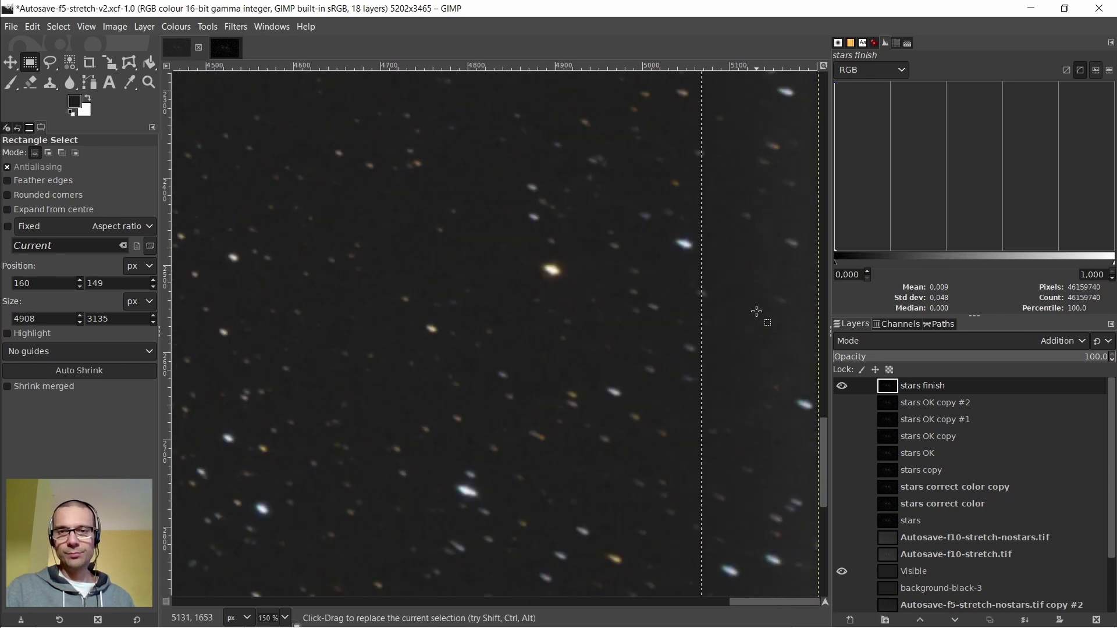
{"action": "scroll", "coordinate": [757, 312], "scroll_direction": "down", "scroll_amount": 20}
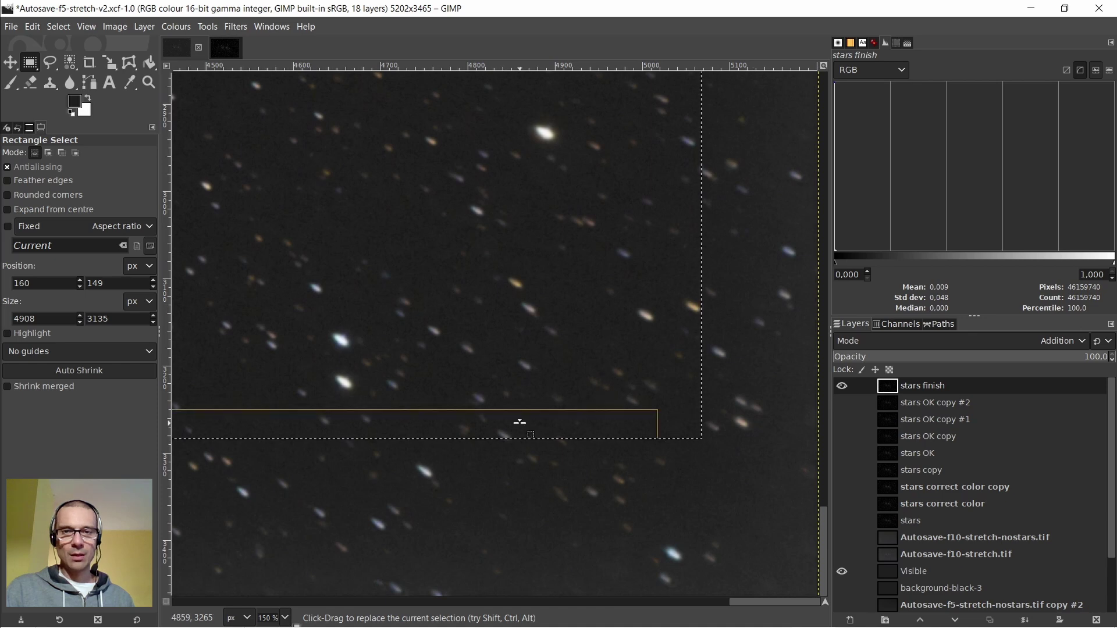
{"action": "left_click_drag", "start_coordinate": [518, 438], "coordinate": [548, 427]}
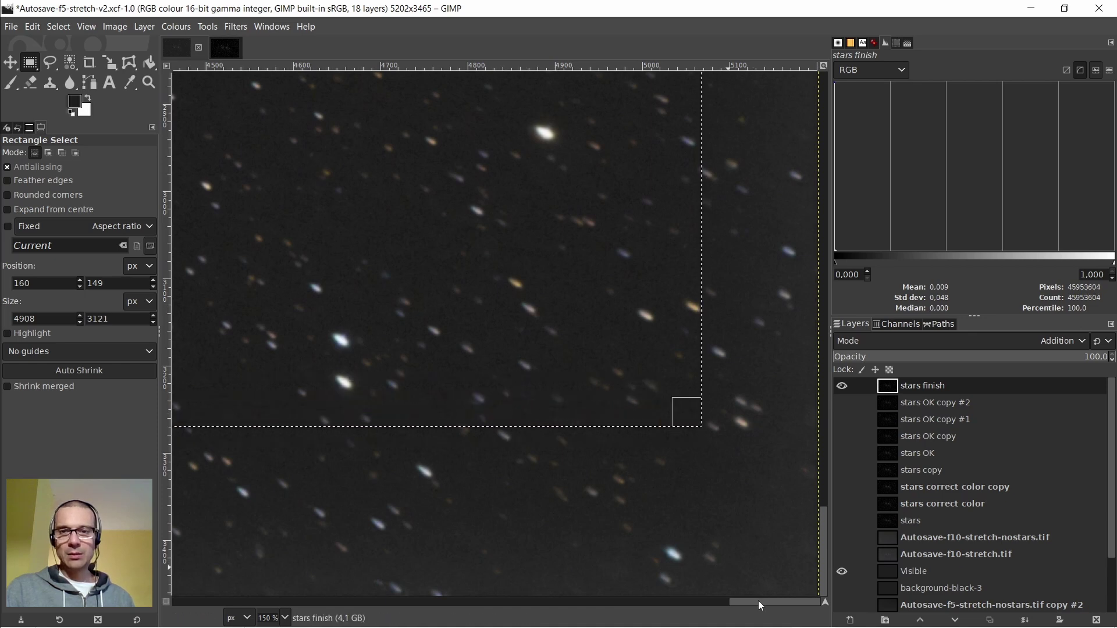
{"action": "left_click_drag", "start_coordinate": [761, 602], "coordinate": [203, 602]}
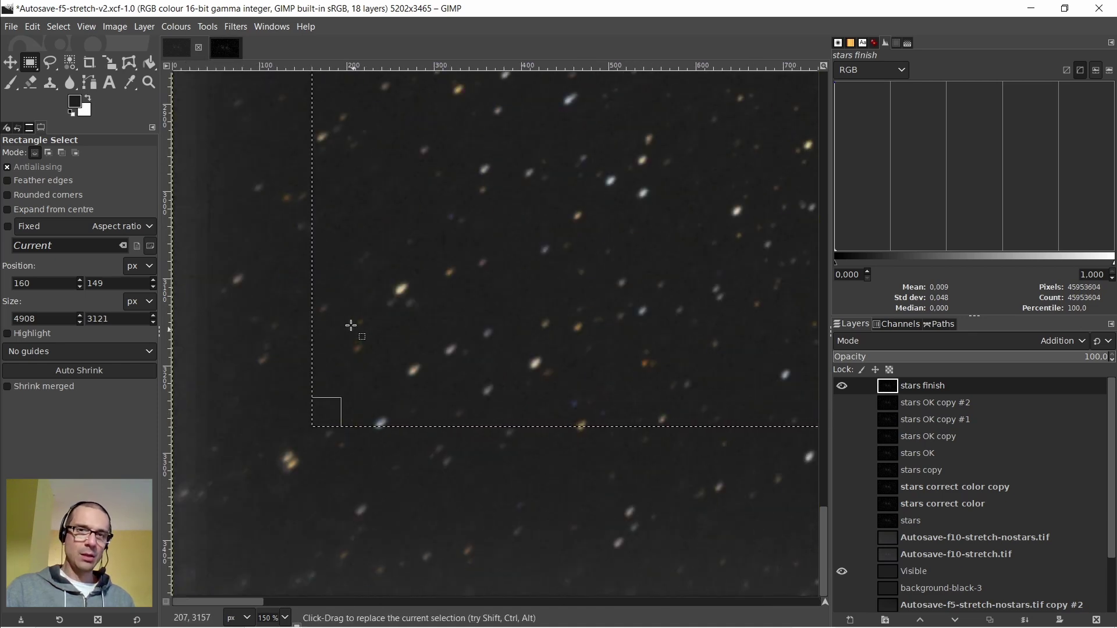
{"action": "left_click_drag", "start_coordinate": [329, 312], "coordinate": [282, 319]}
{"action": "scroll", "coordinate": [519, 316], "scroll_direction": "up", "scroll_amount": 15}
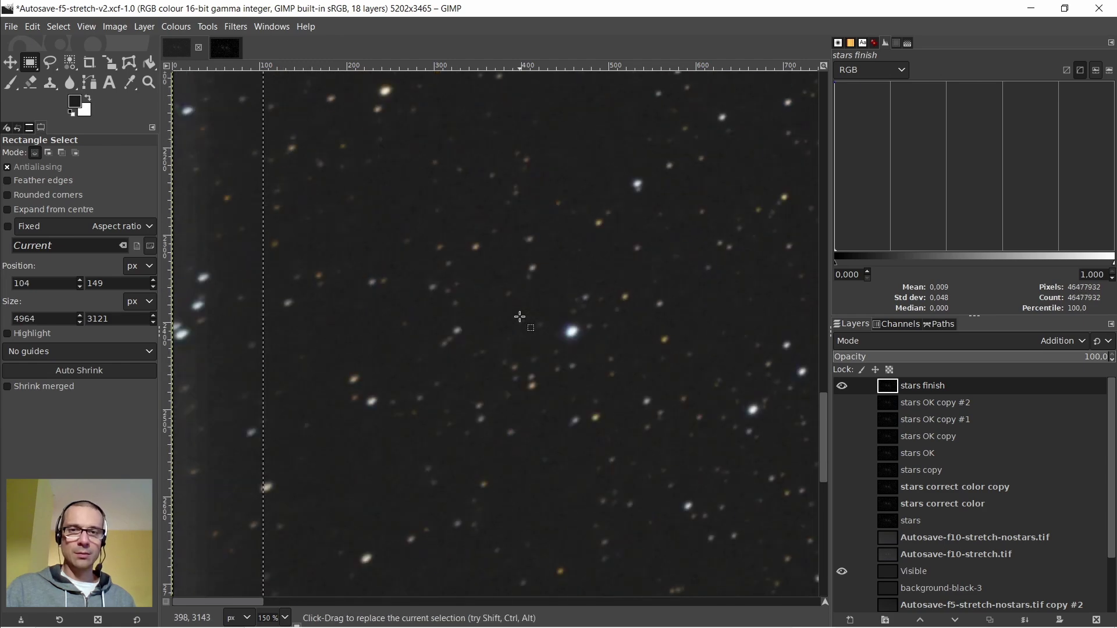
{"action": "scroll", "coordinate": [519, 316], "scroll_direction": "up", "scroll_amount": 10}
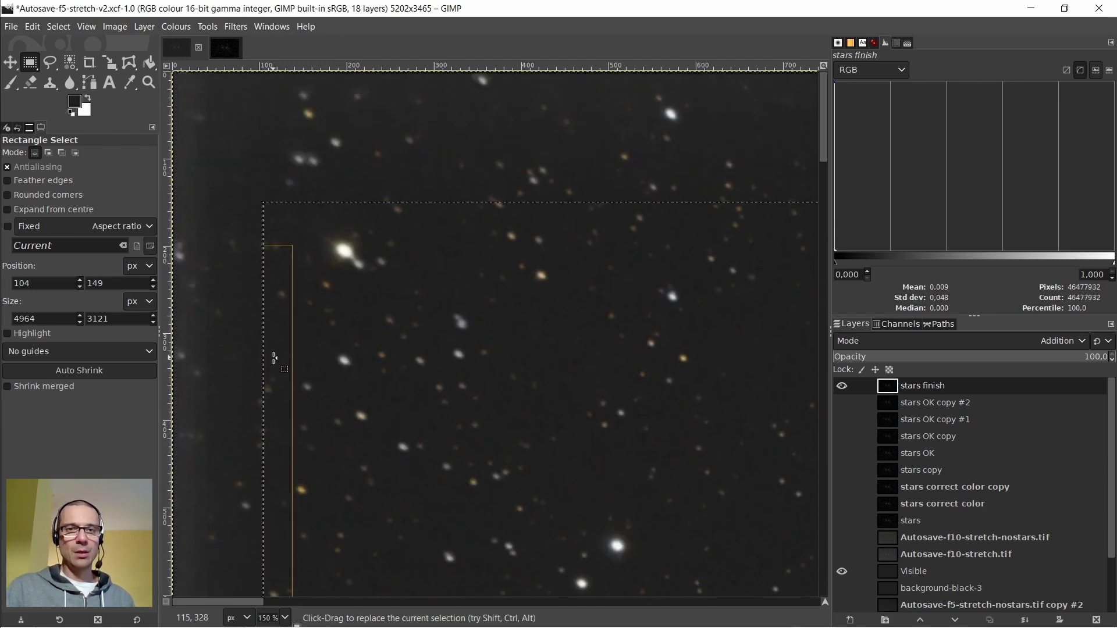
{"action": "left_click_drag", "start_coordinate": [271, 357], "coordinate": [285, 358]}
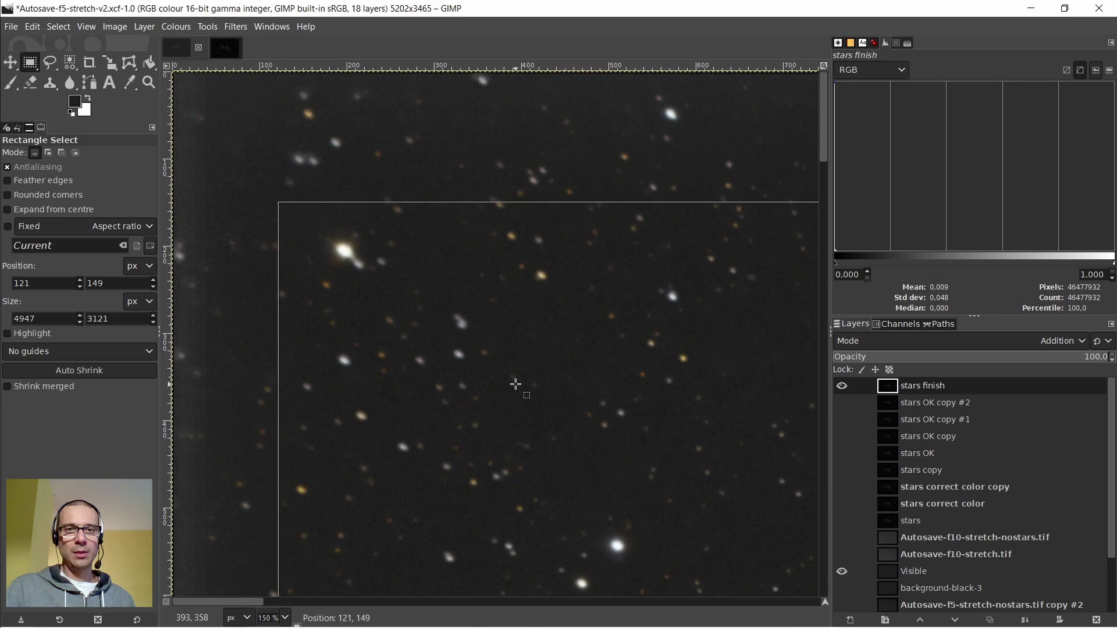
Crop the image to the rectangular selection and clear the selection
{"action": "left_click", "coordinate": [113, 27]}
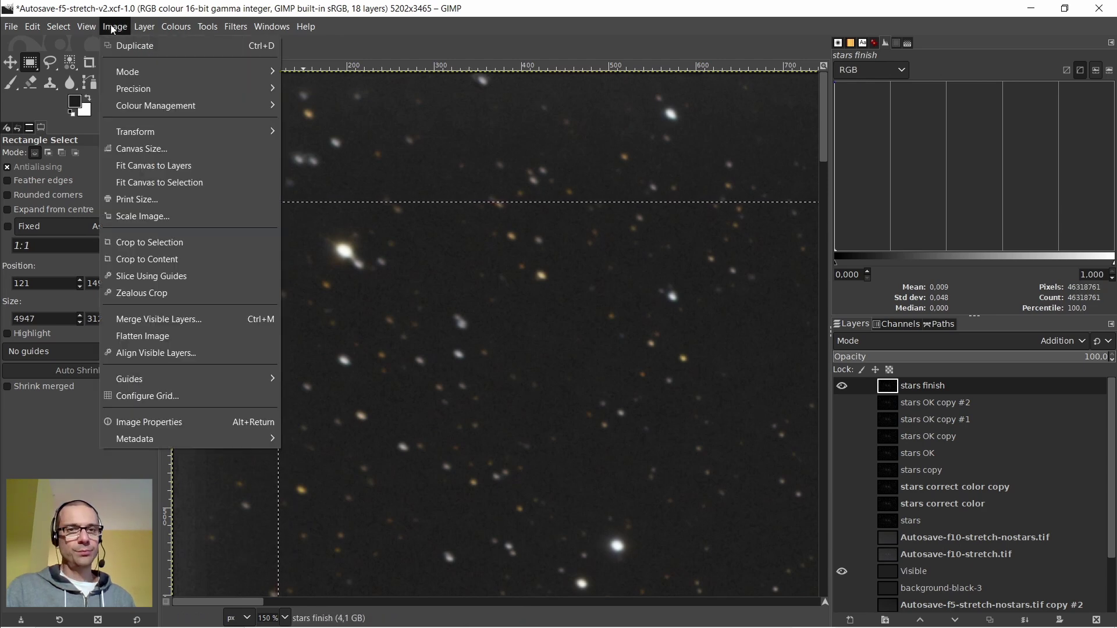
{"action": "left_click", "coordinate": [152, 244]}
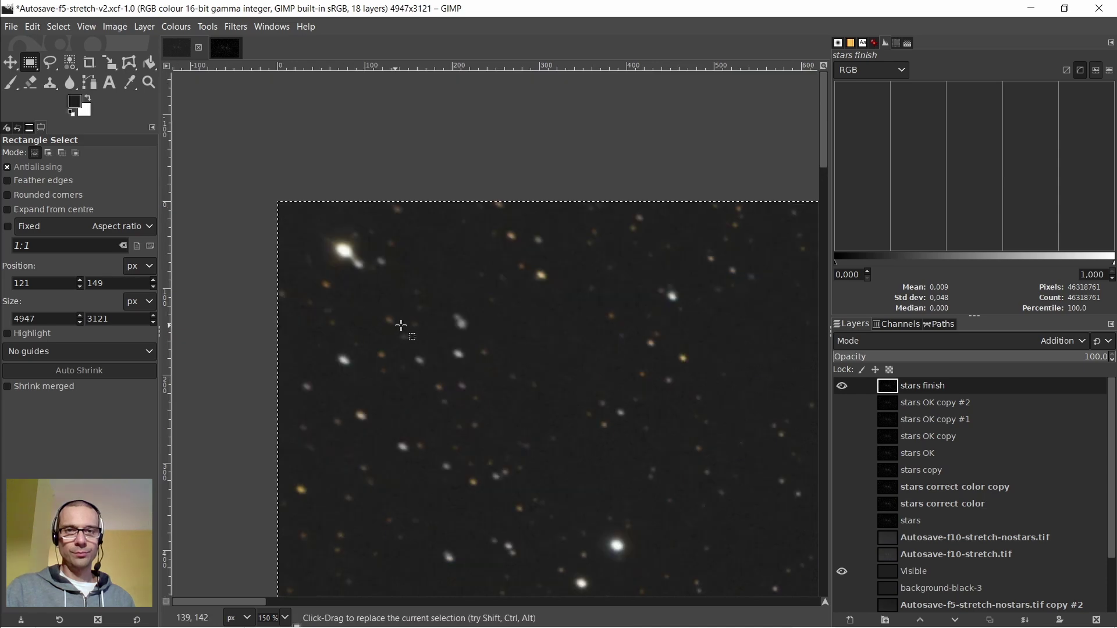
{"action": "left_click", "coordinate": [62, 27]}
{"action": "left_click", "coordinate": [73, 60]}
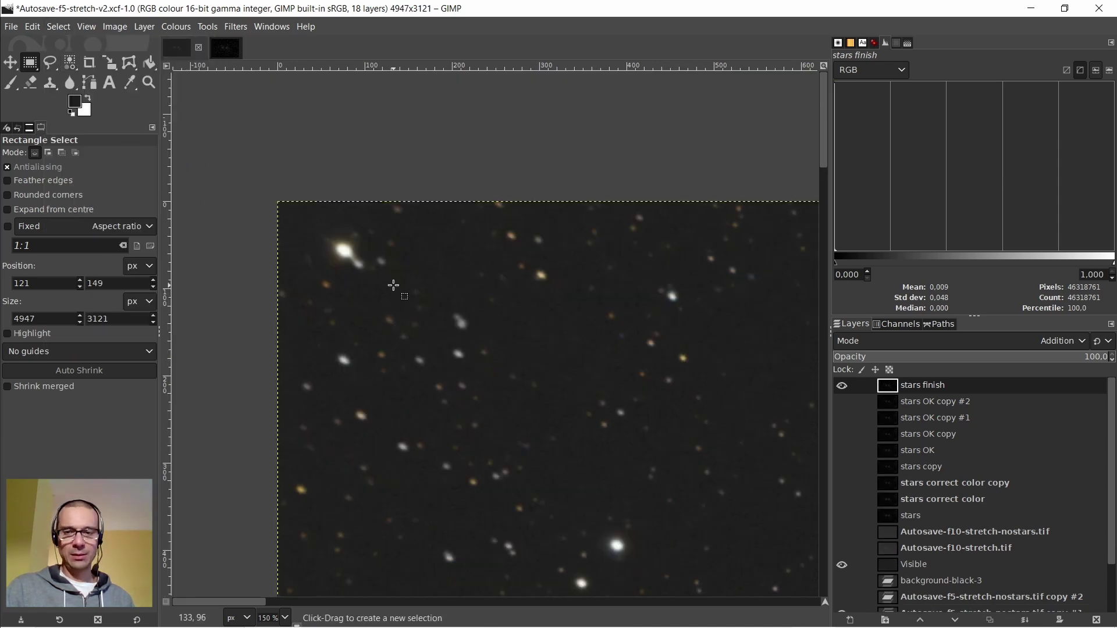
Examine the whole cropped image, its right edge and its corners to check the stars and background near the borders
{"action": "scroll", "coordinate": [394, 285], "scroll_direction": "down", "scroll_amount": 5}
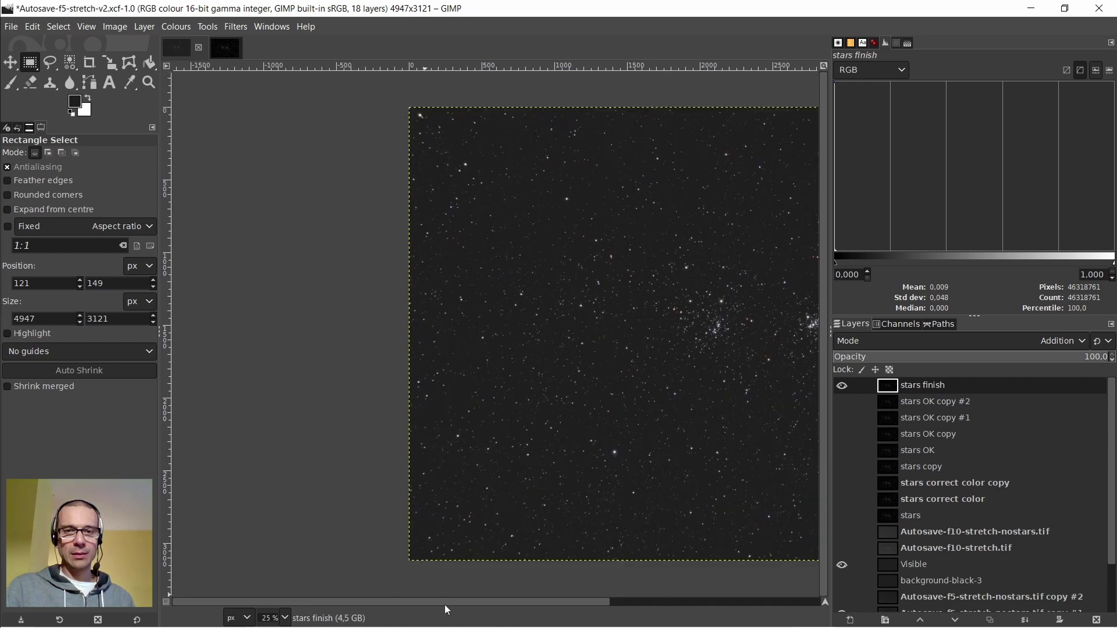
{"action": "left_click_drag", "start_coordinate": [444, 605], "coordinate": [562, 617]}
{"action": "key", "text": "ctrl+shift+j"}
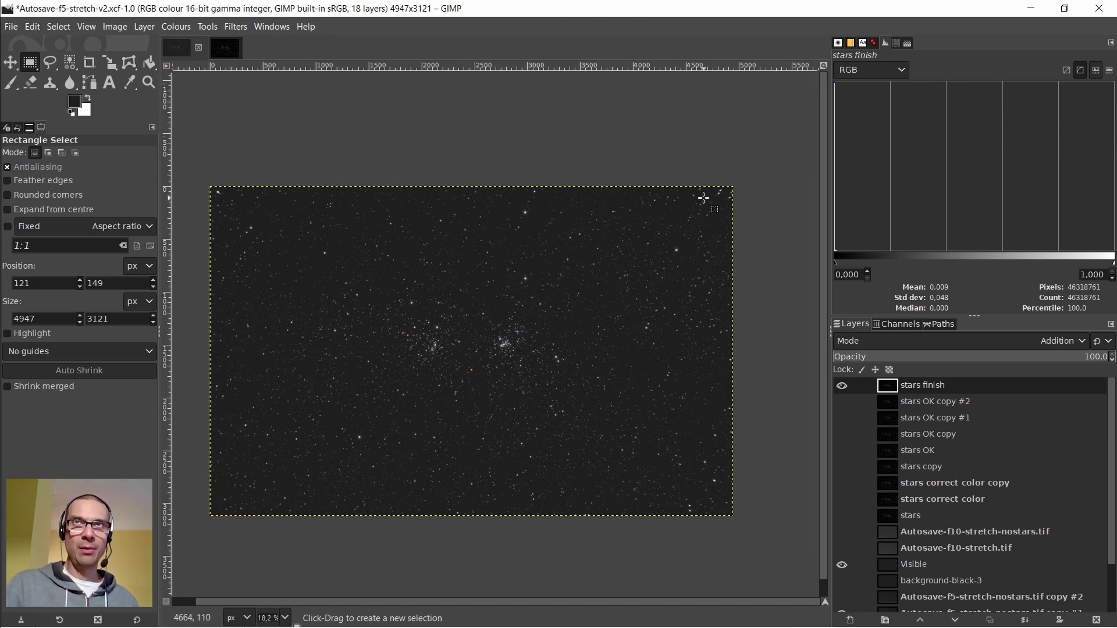
{"action": "scroll", "coordinate": [704, 198], "scroll_direction": "up", "scroll_amount": 7}
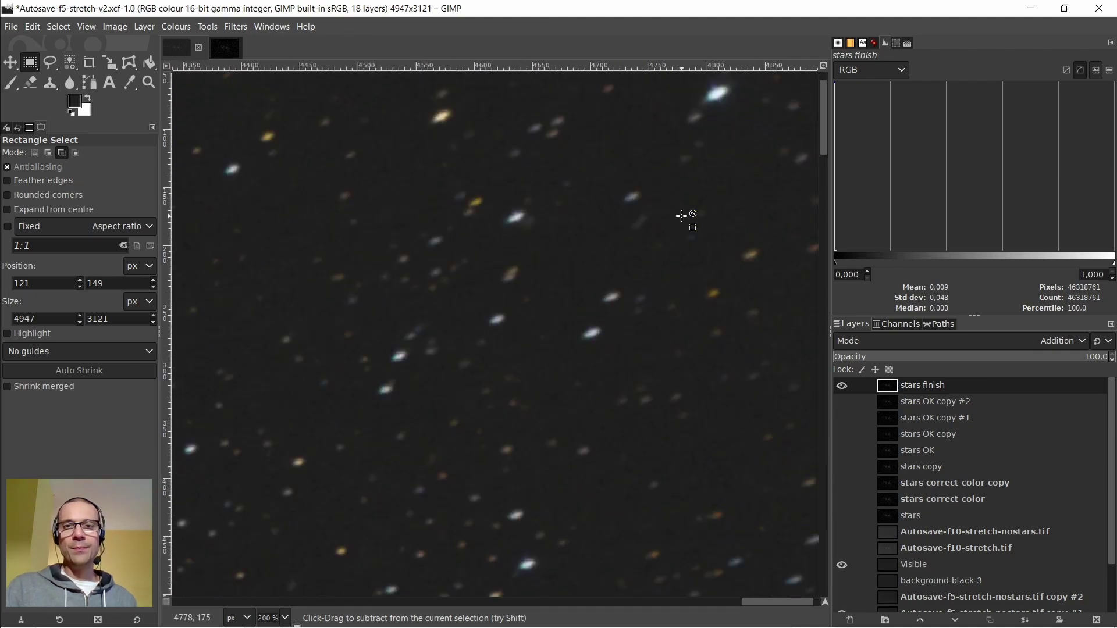
{"action": "scroll", "coordinate": [682, 216], "scroll_direction": "down", "scroll_amount": 1}
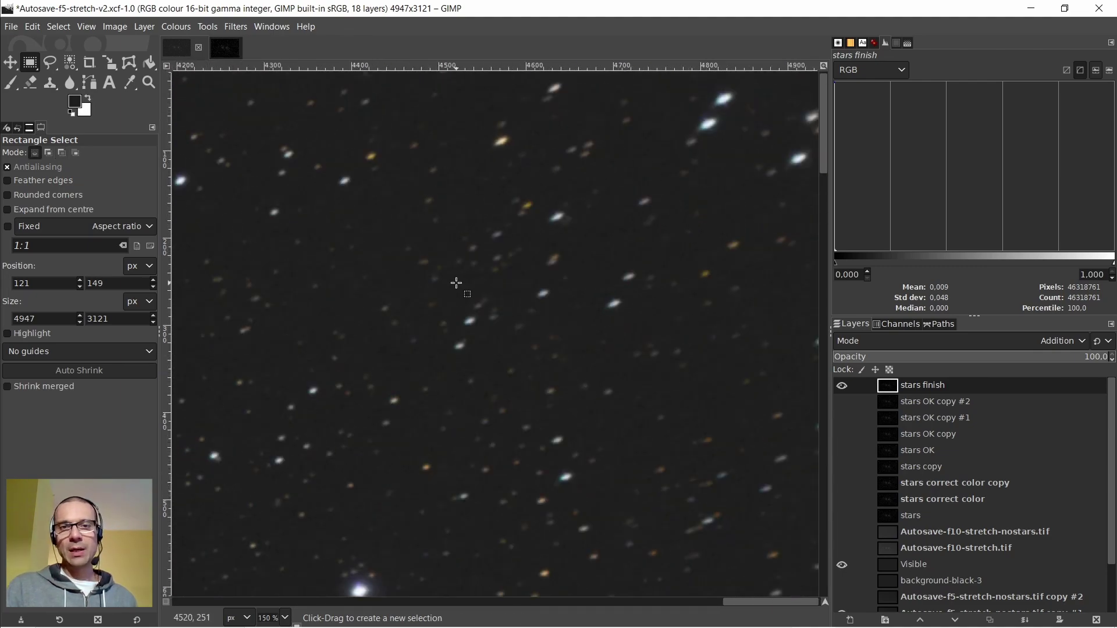
{"action": "scroll", "coordinate": [744, 198], "scroll_direction": "down", "scroll_amount": 15}
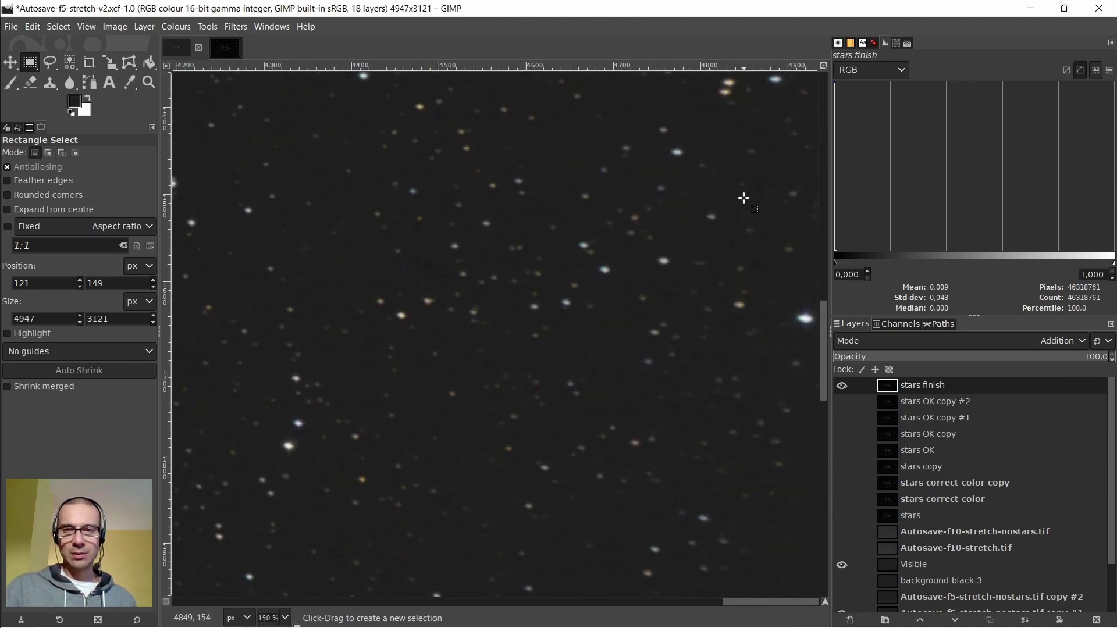
{"action": "scroll", "coordinate": [743, 199], "scroll_direction": "down", "scroll_amount": 10}
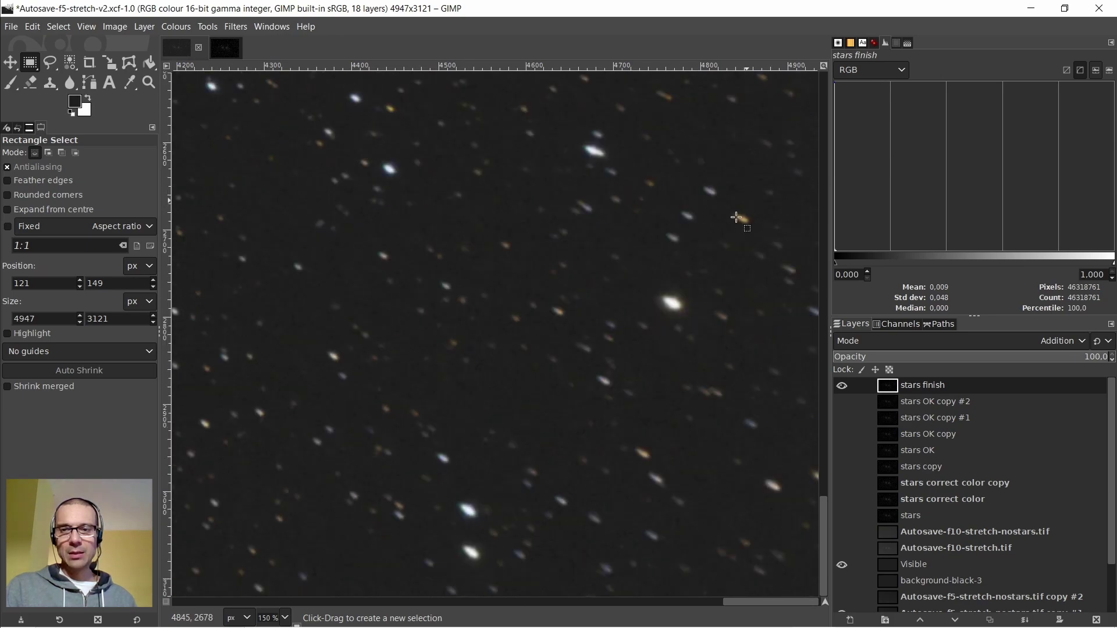
{"action": "scroll", "coordinate": [738, 221], "scroll_direction": "down", "scroll_amount": 1}
{"action": "scroll", "coordinate": [737, 221], "scroll_direction": "up", "scroll_amount": 20}
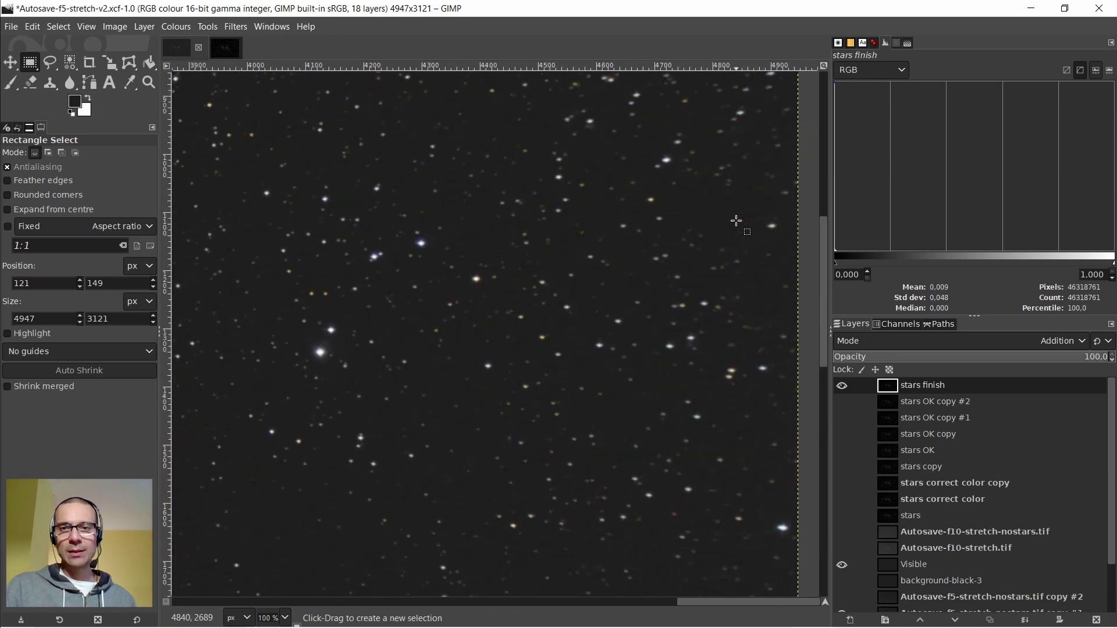
{"action": "scroll", "coordinate": [737, 222], "scroll_direction": "up", "scroll_amount": 2}
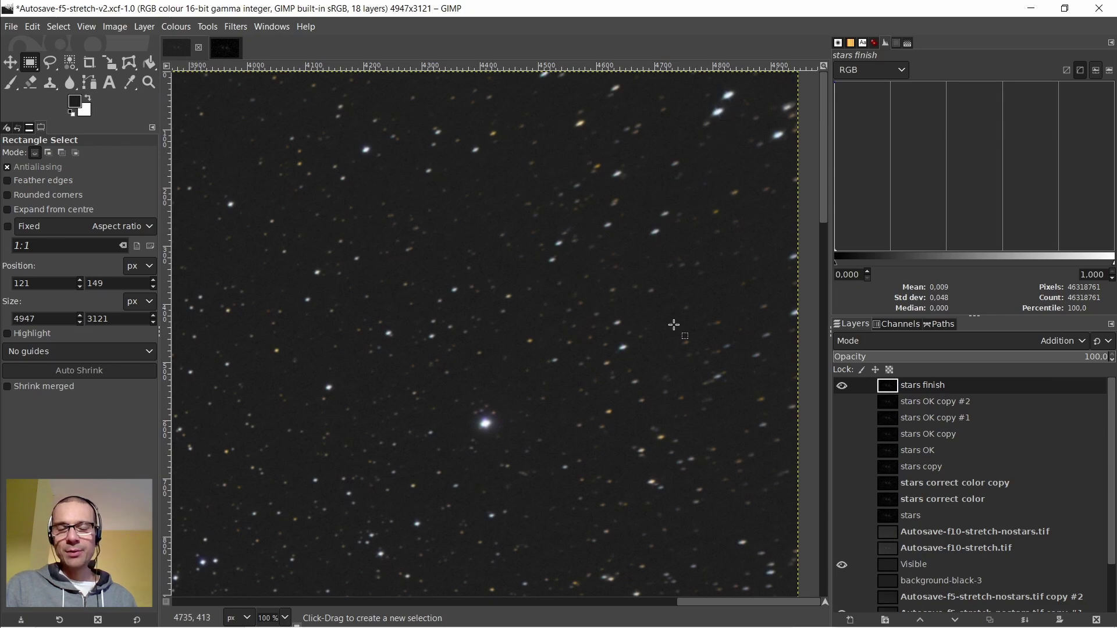
{"action": "left_click_drag", "start_coordinate": [722, 599], "coordinate": [217, 600]}
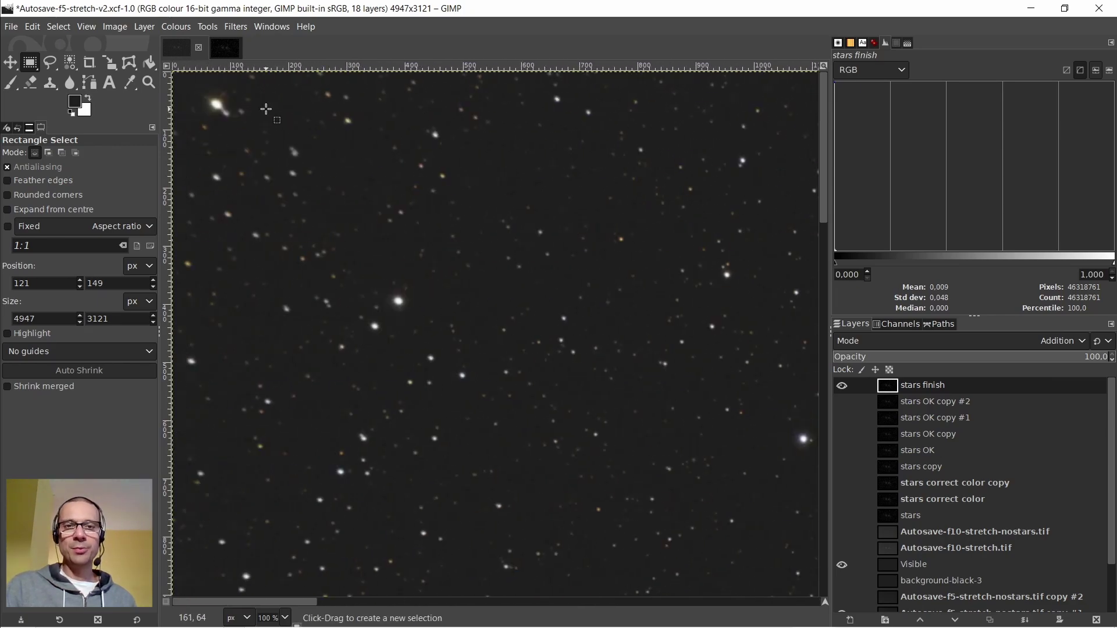
Start the Lens Distortion filter on the stars finish layer and set Edge to 41.28
{"action": "scroll", "coordinate": [298, 164], "scroll_direction": "down", "scroll_amount": 10}
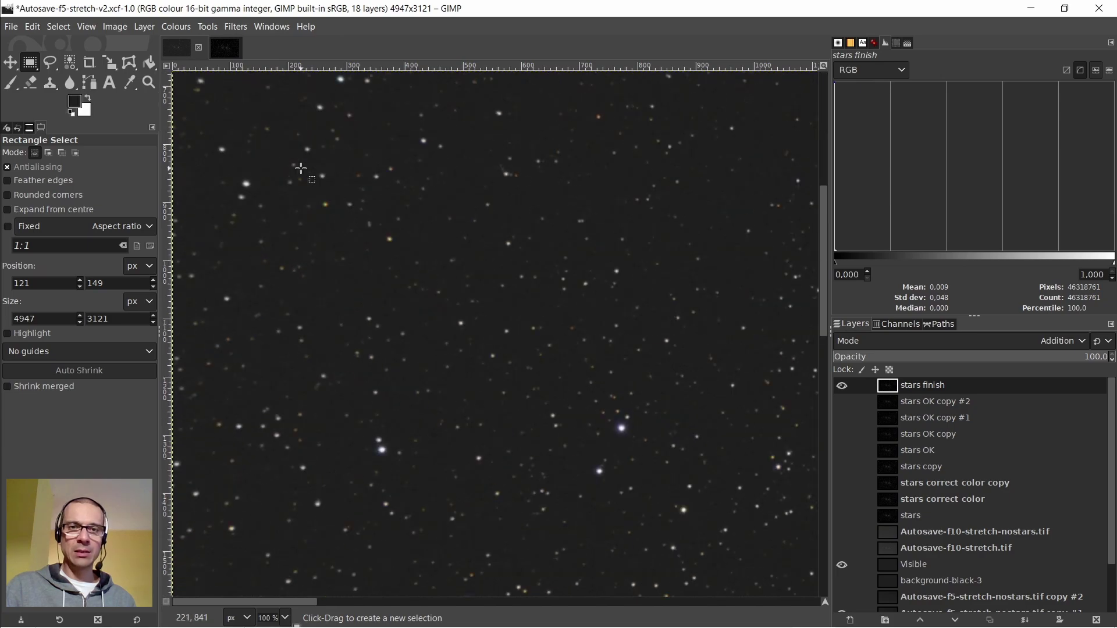
{"action": "scroll", "coordinate": [267, 305], "scroll_direction": "down", "scroll_amount": 7}
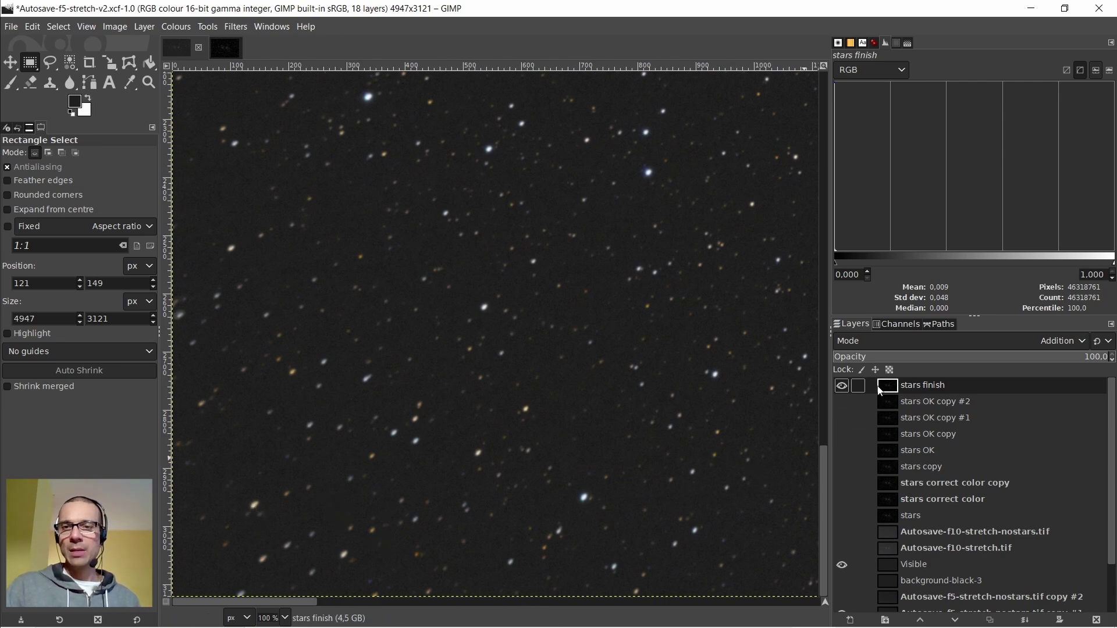
{"action": "left_click", "coordinate": [234, 27]}
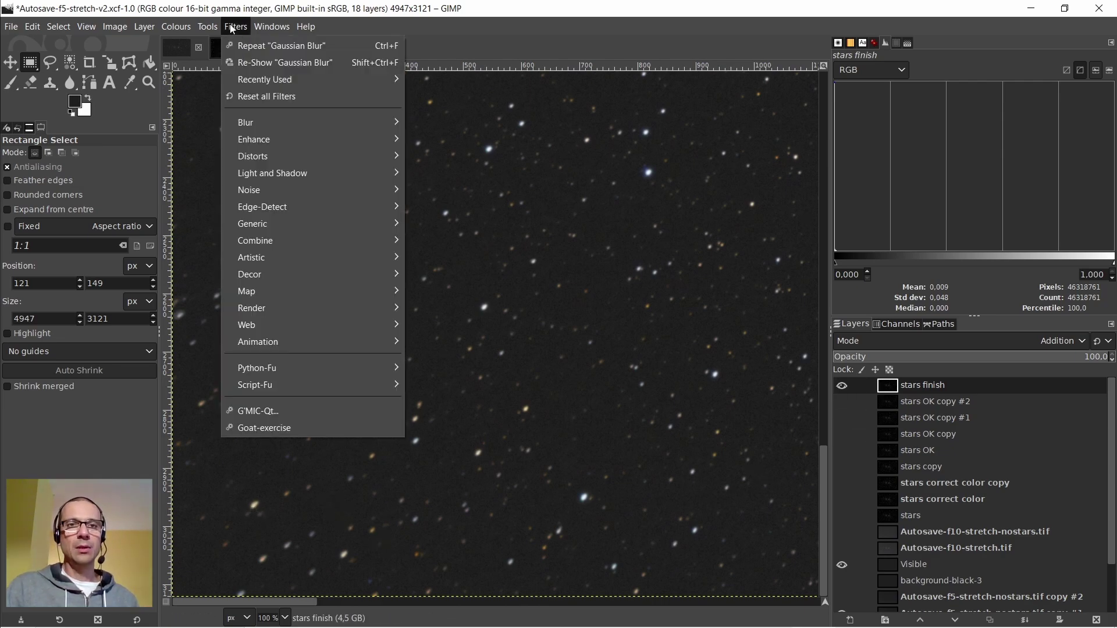
{"action": "mouse_move", "coordinate": [265, 159]}
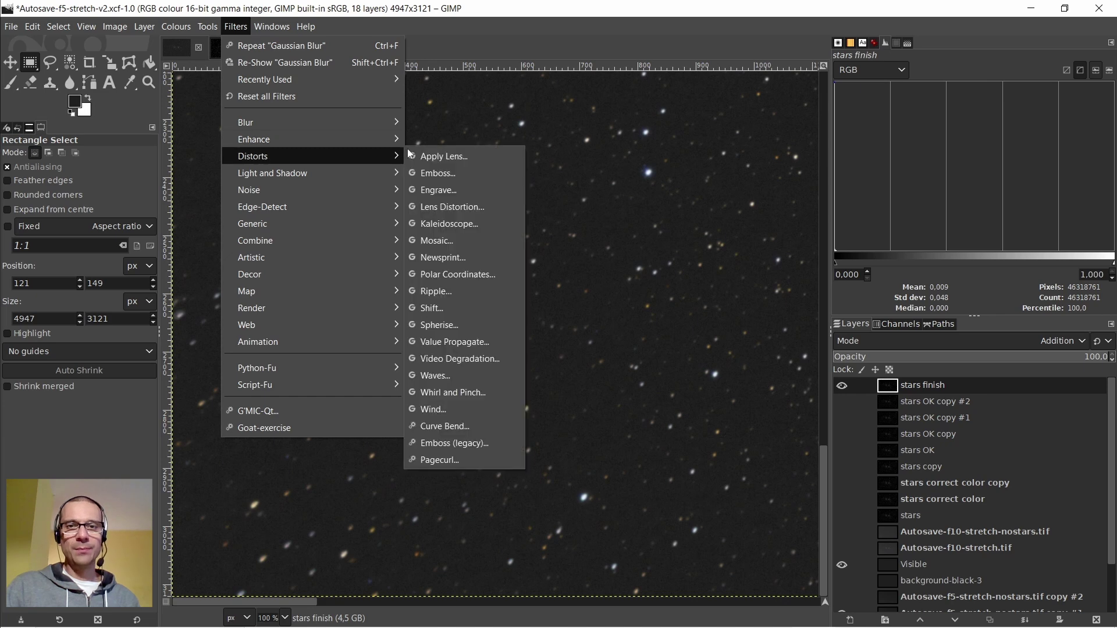
{"action": "left_click", "coordinate": [429, 208]}
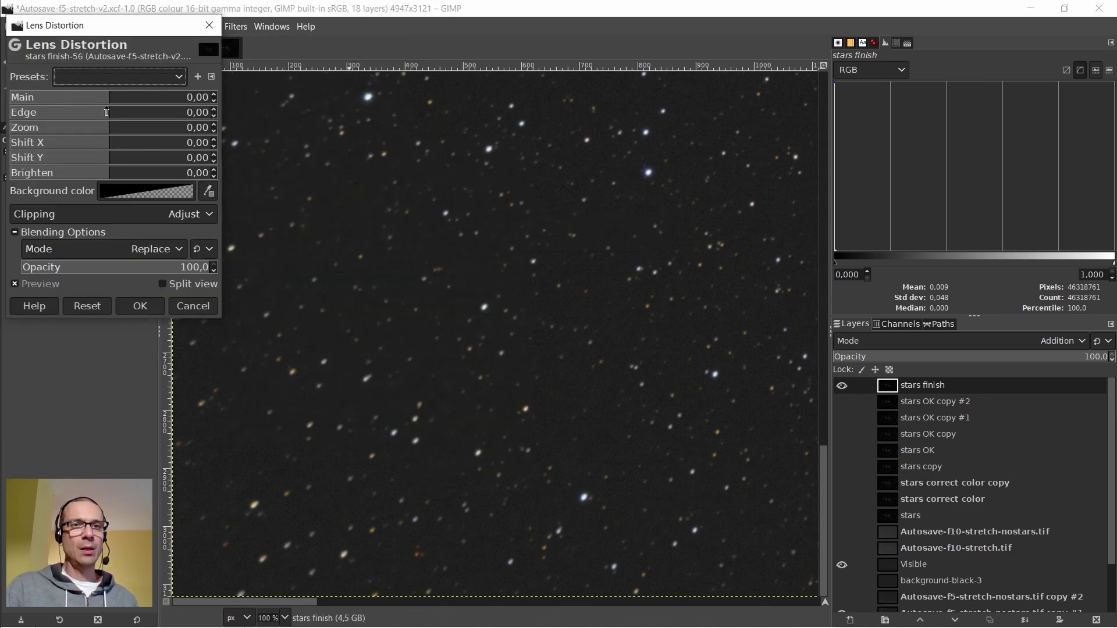
{"action": "left_click_drag", "start_coordinate": [108, 112], "coordinate": [151, 118]}
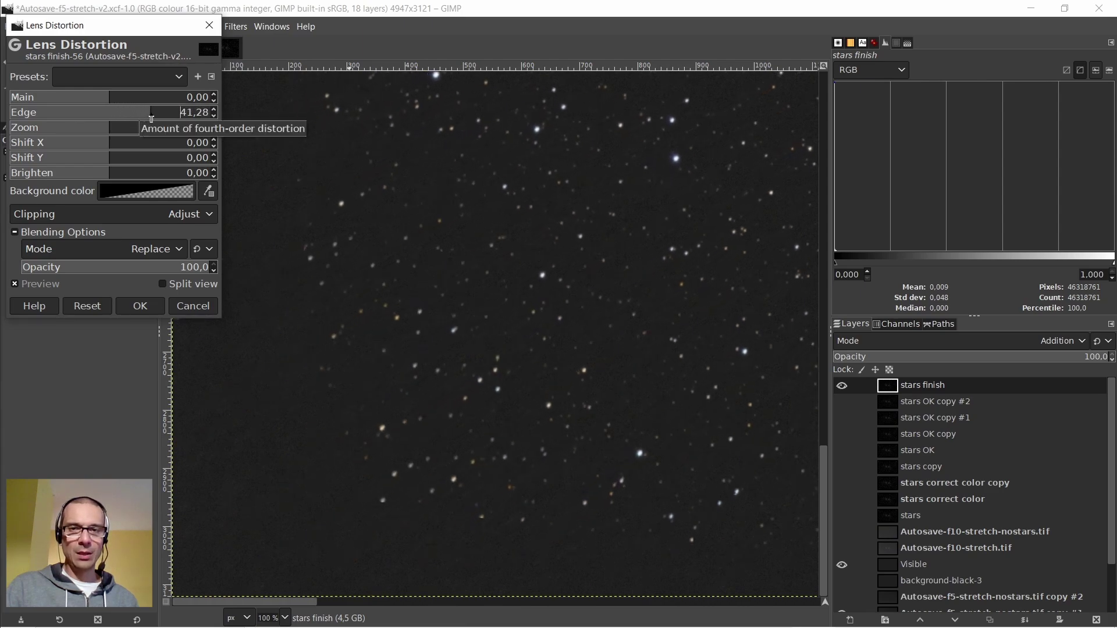
Examine the previewed star shapes along the left and right image edges and in all four corners
{"action": "scroll", "coordinate": [459, 433], "scroll_direction": "up", "scroll_amount": 20}
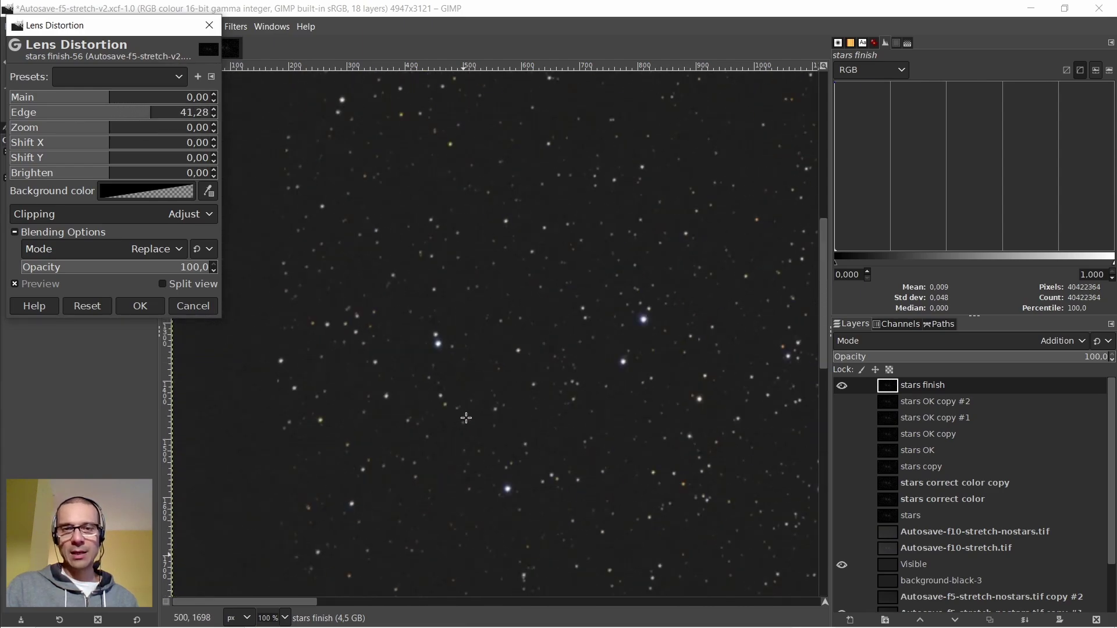
{"action": "scroll", "coordinate": [380, 282], "scroll_direction": "up", "scroll_amount": 2}
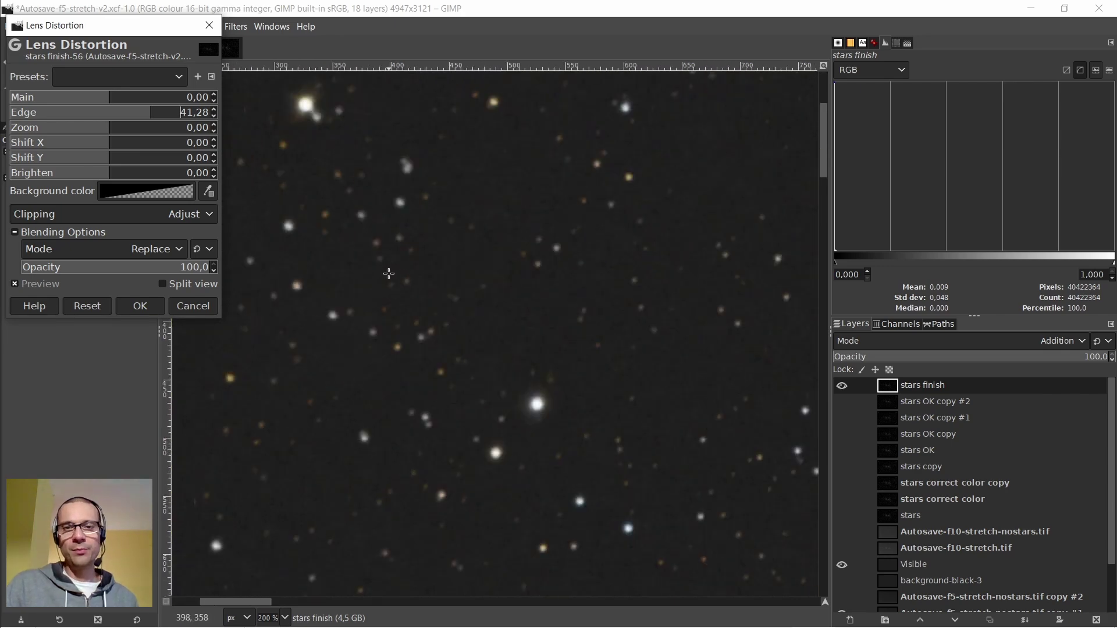
{"action": "scroll", "coordinate": [389, 273], "scroll_direction": "down", "scroll_amount": 20}
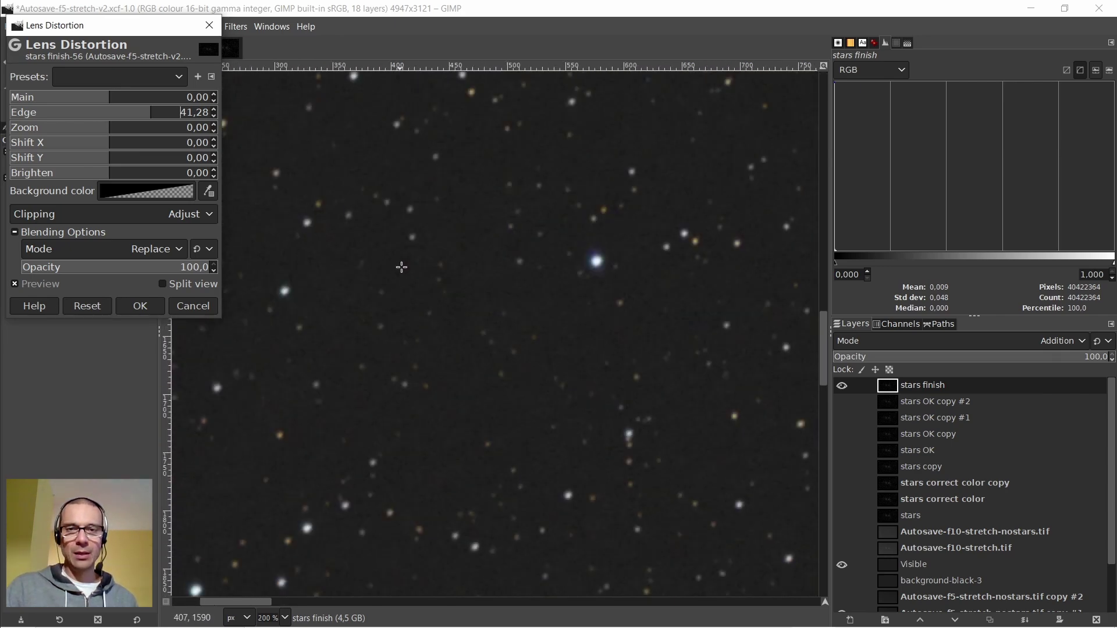
{"action": "scroll", "coordinate": [401, 267], "scroll_direction": "down", "scroll_amount": 4}
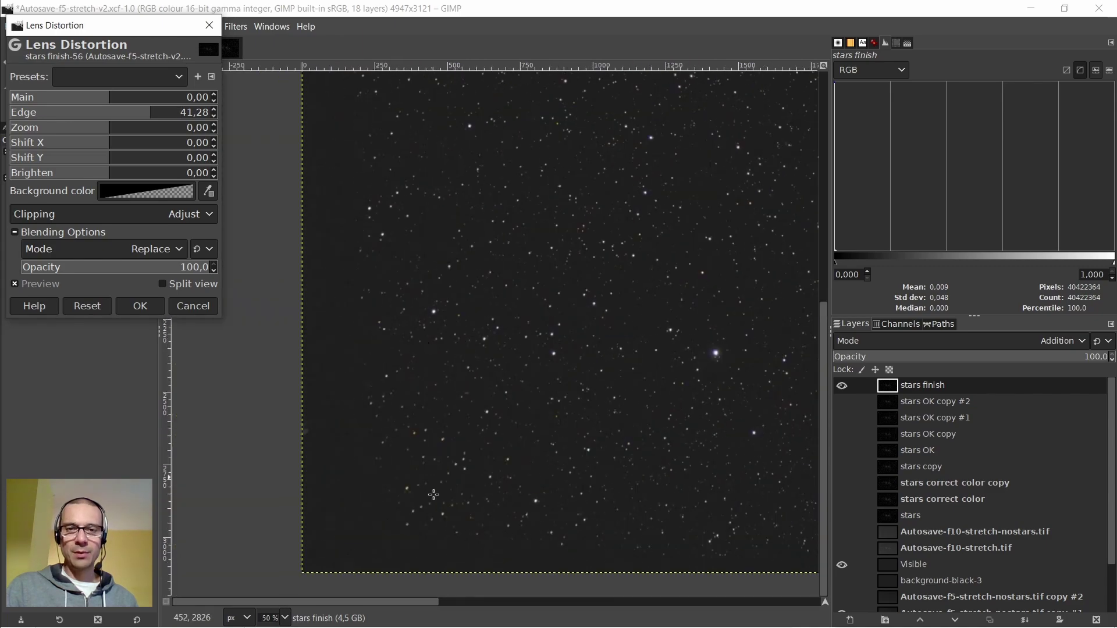
{"action": "scroll", "coordinate": [436, 512], "scroll_direction": "up", "scroll_amount": 3}
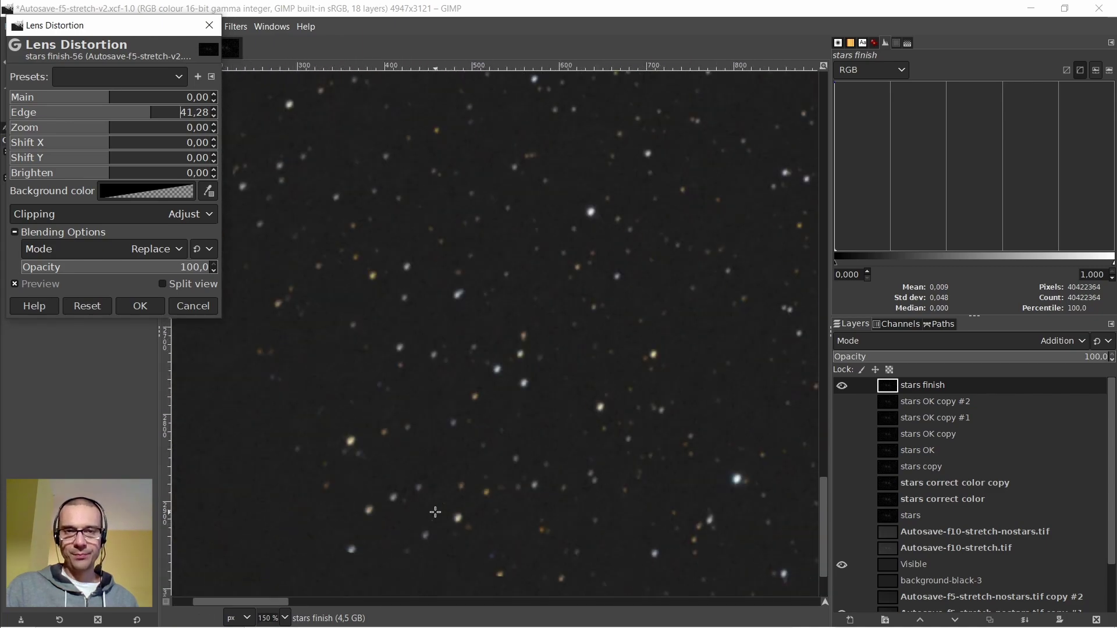
{"action": "left_click_drag", "start_coordinate": [278, 601], "coordinate": [814, 599]}
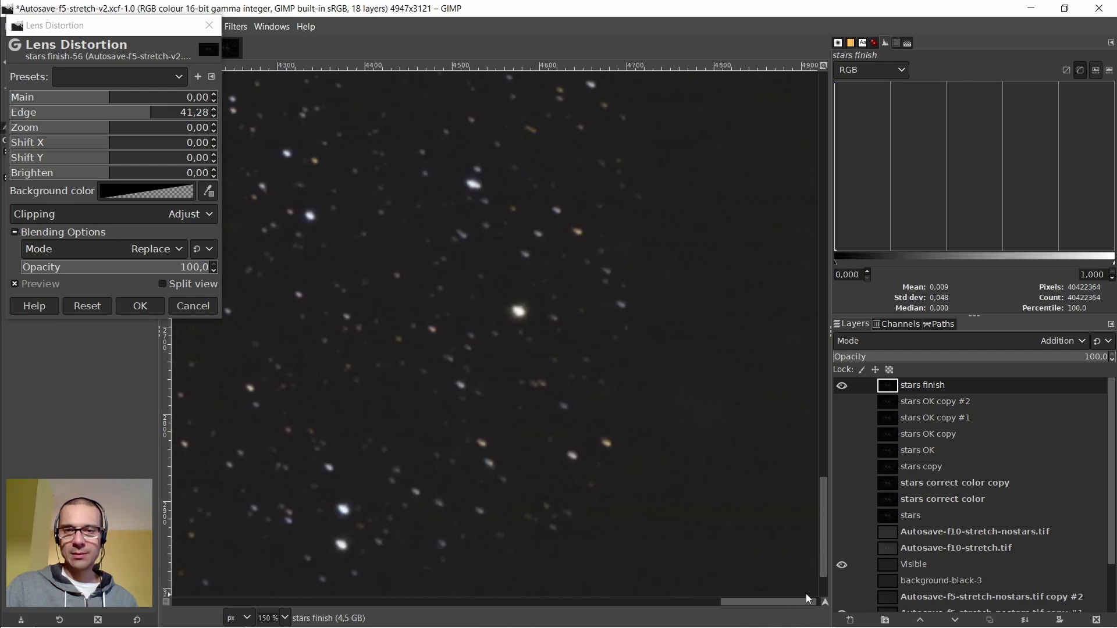
{"action": "scroll", "coordinate": [669, 396], "scroll_direction": "up", "scroll_amount": 15}
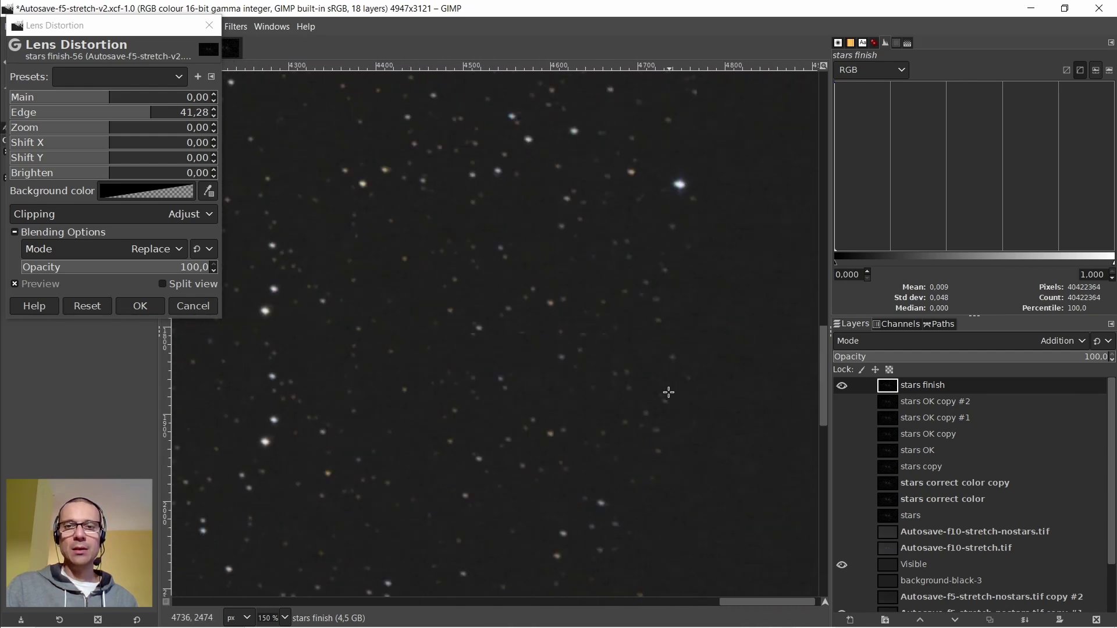
{"action": "scroll", "coordinate": [669, 393], "scroll_direction": "up", "scroll_amount": 19}
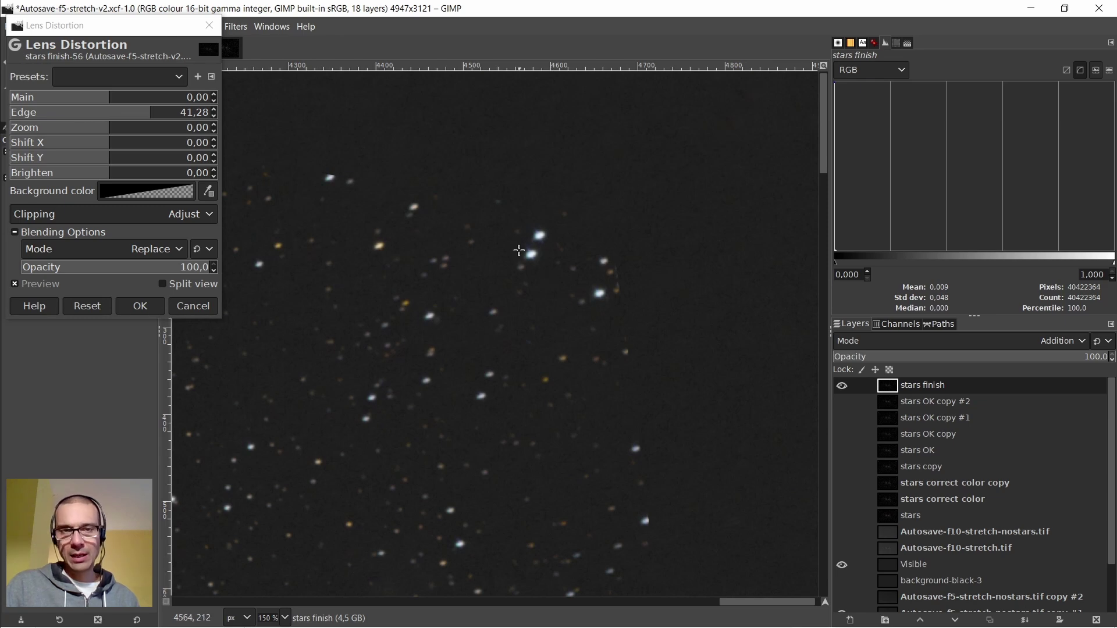
Increase the lens distortion's Edge to 54.65 and check the stars in the image's lower-right corner
{"action": "left_click_drag", "start_coordinate": [147, 113], "coordinate": [166, 119]}
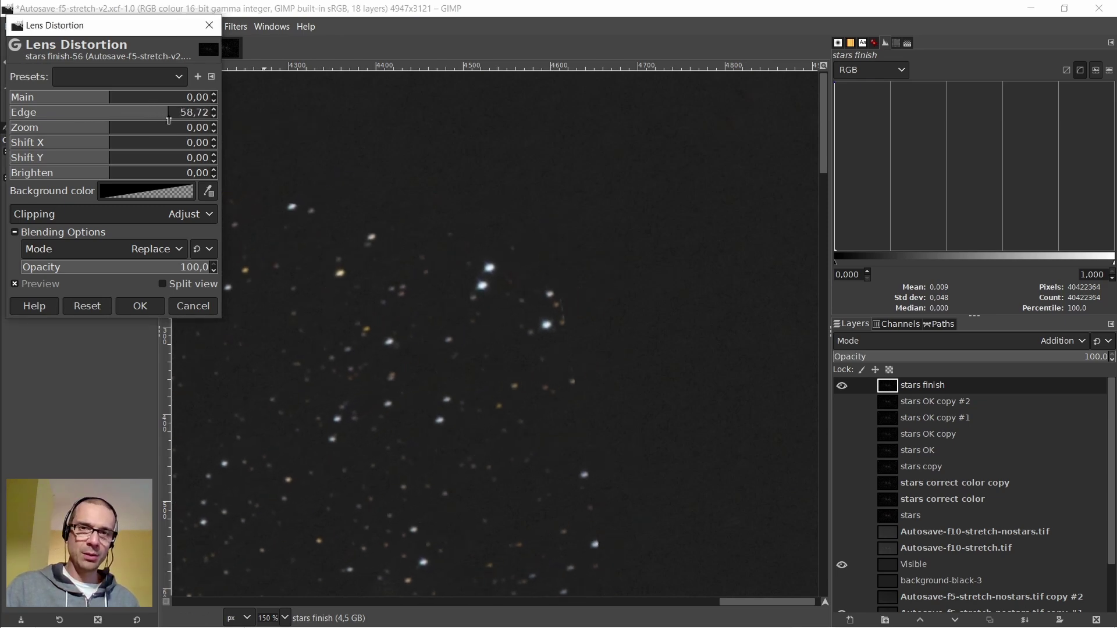
{"action": "scroll", "coordinate": [466, 303], "scroll_direction": "down", "scroll_amount": 20}
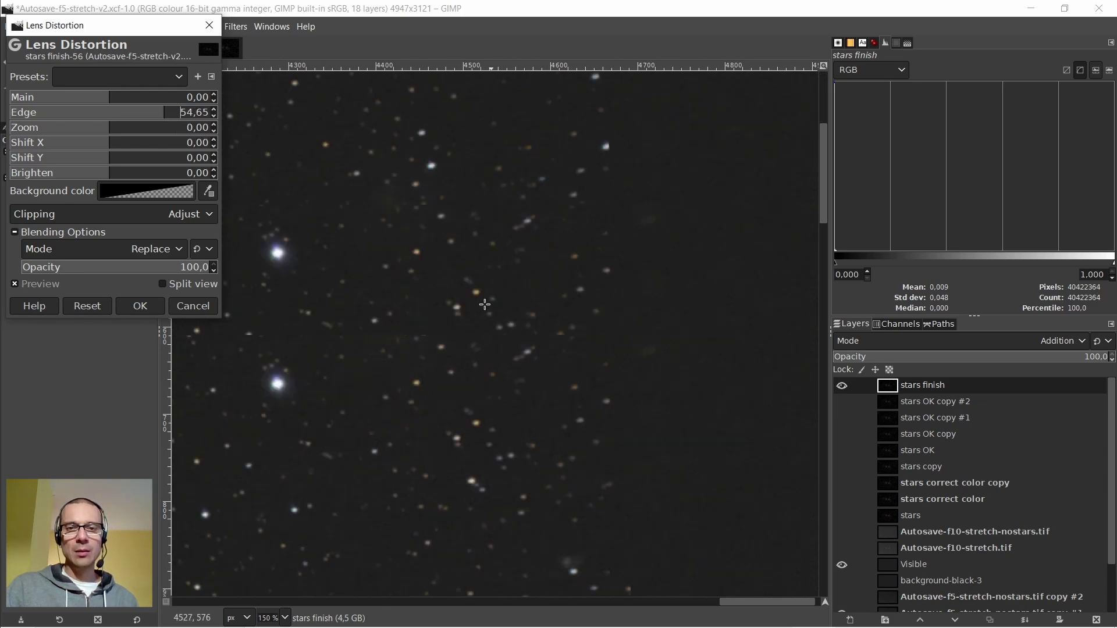
{"action": "scroll", "coordinate": [484, 302], "scroll_direction": "down", "scroll_amount": 3}
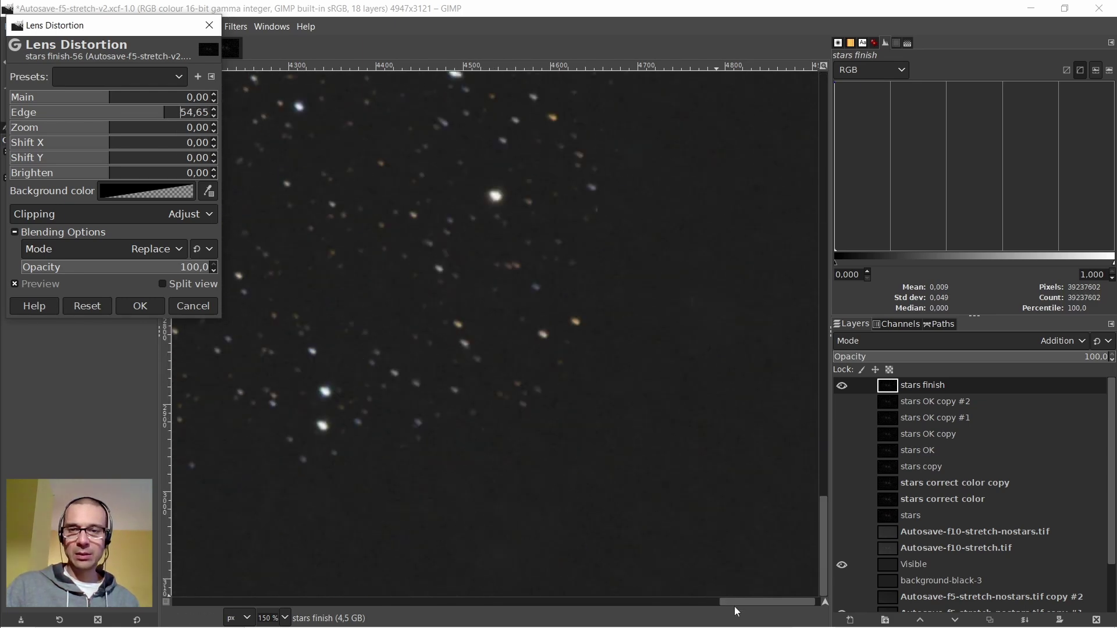
{"action": "left_click_drag", "start_coordinate": [736, 606], "coordinate": [727, 605]}
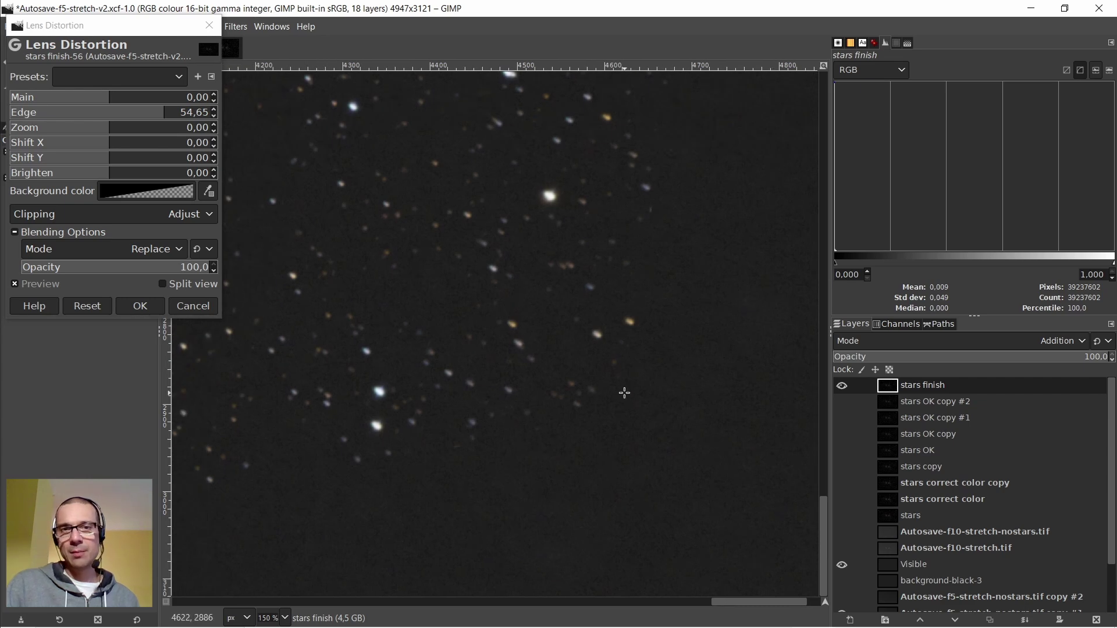
Examine the distortion preview along the whole right side of the image, both in overview and up close near the lower-right corner
{"action": "scroll", "coordinate": [625, 393], "scroll_direction": "up", "scroll_amount": 5}
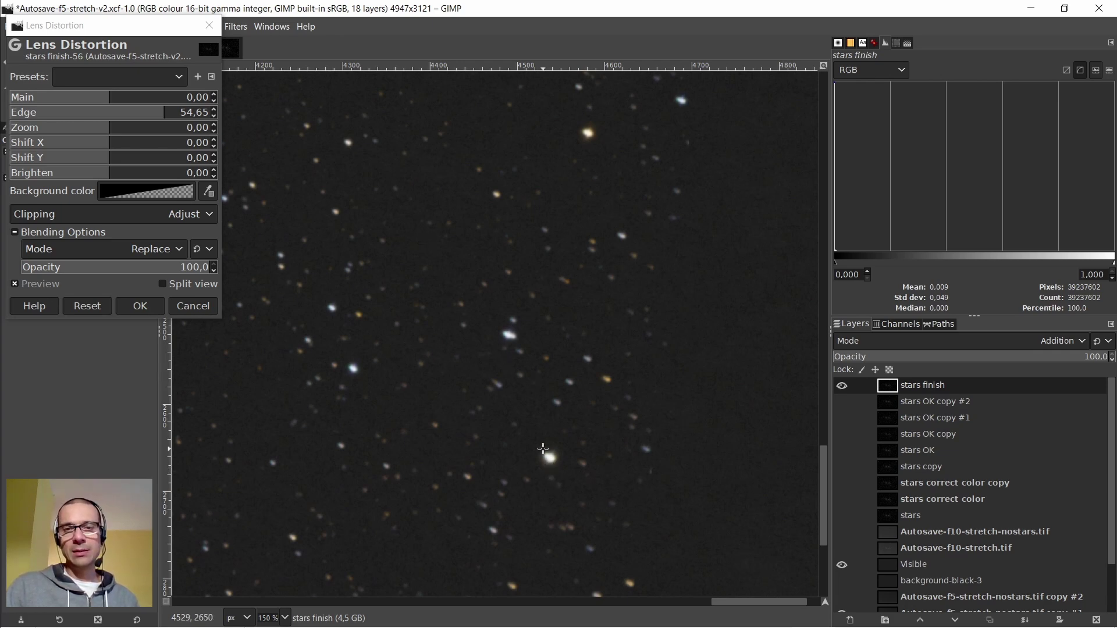
{"action": "scroll", "coordinate": [552, 442], "scroll_direction": "up", "scroll_amount": 20}
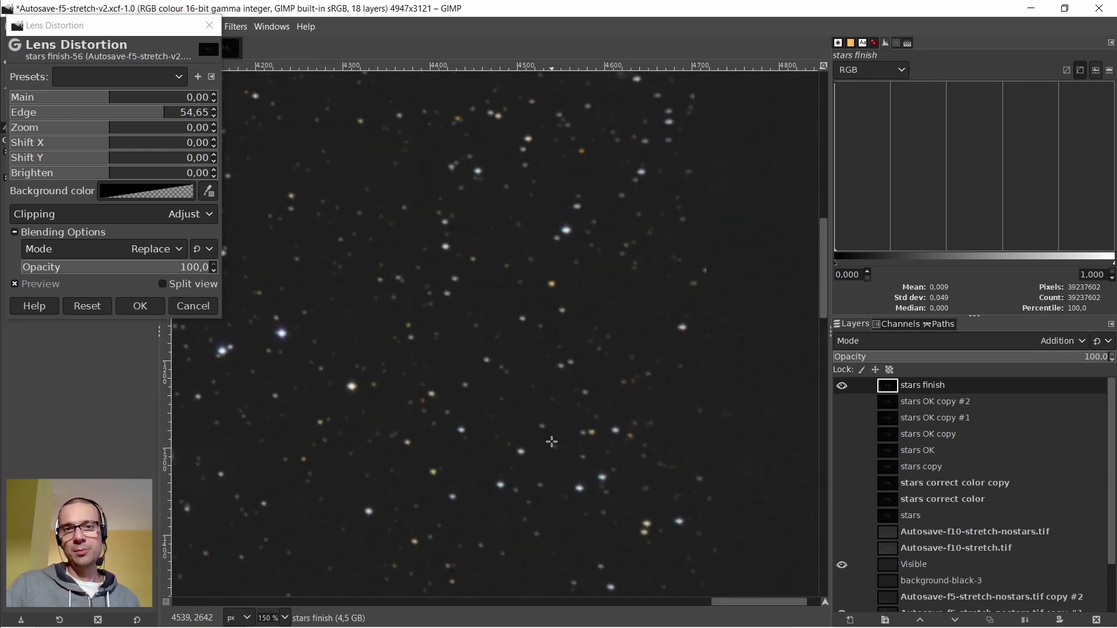
{"action": "scroll", "coordinate": [551, 442], "scroll_direction": "up", "scroll_amount": 7}
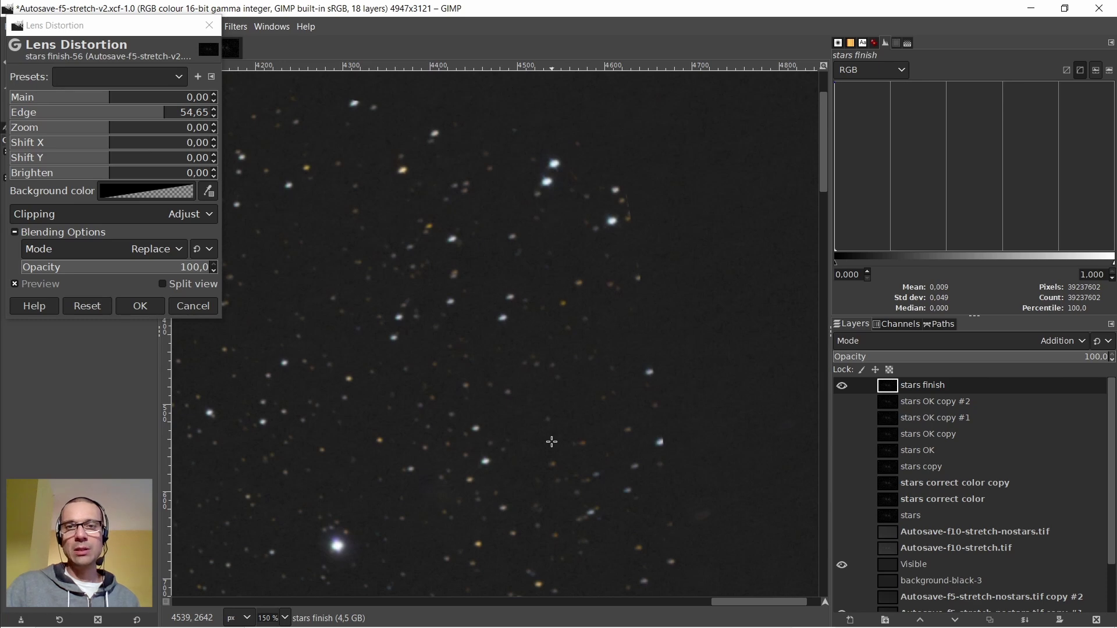
{"action": "scroll", "coordinate": [531, 415], "scroll_direction": "down", "scroll_amount": 20}
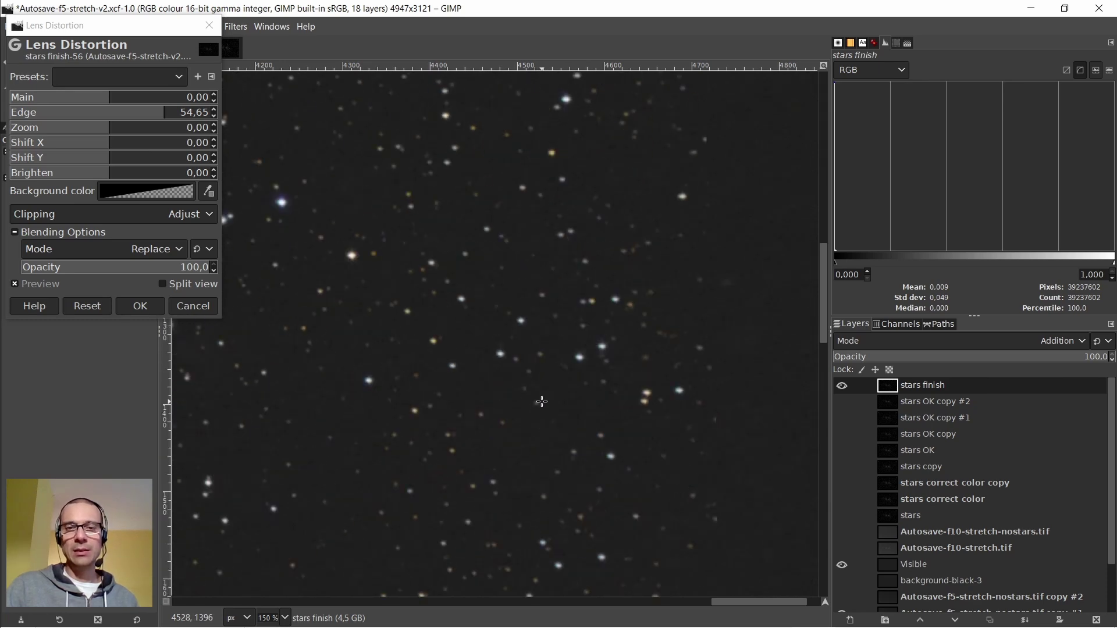
{"action": "scroll", "coordinate": [544, 401], "scroll_direction": "down", "scroll_amount": 6}
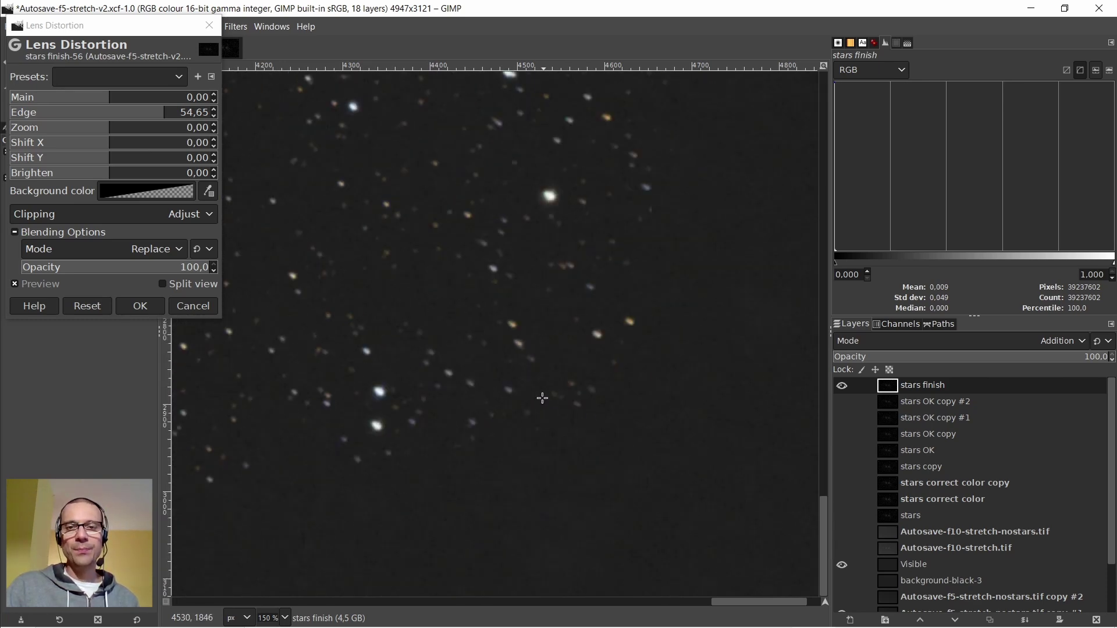
{"action": "scroll", "coordinate": [527, 369], "scroll_direction": "down", "scroll_amount": 4}
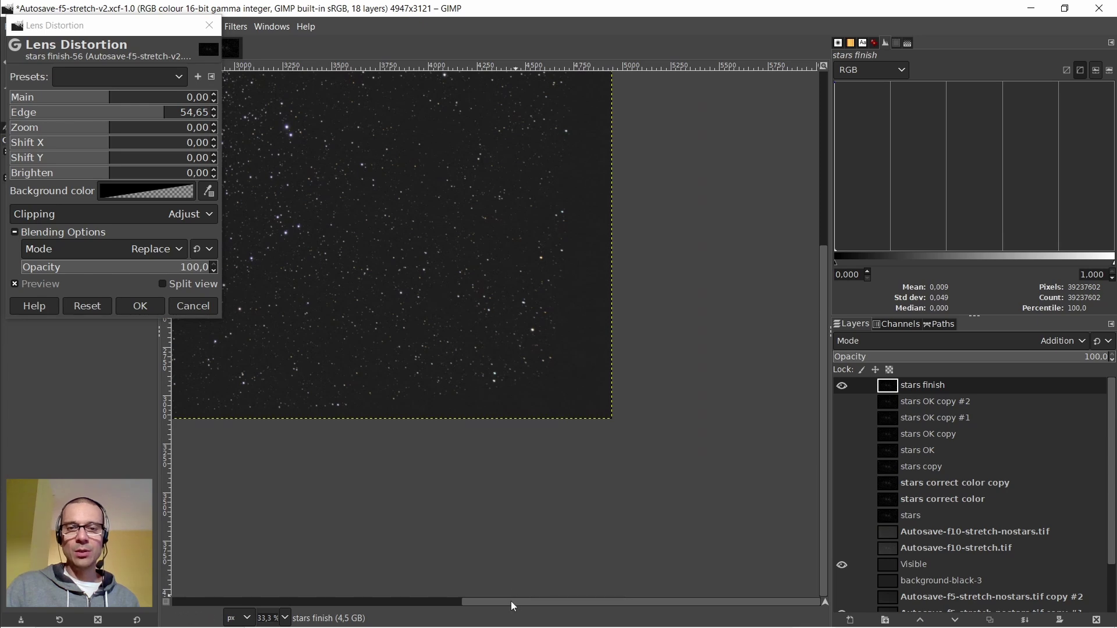
{"action": "left_click_drag", "start_coordinate": [511, 605], "coordinate": [431, 606]}
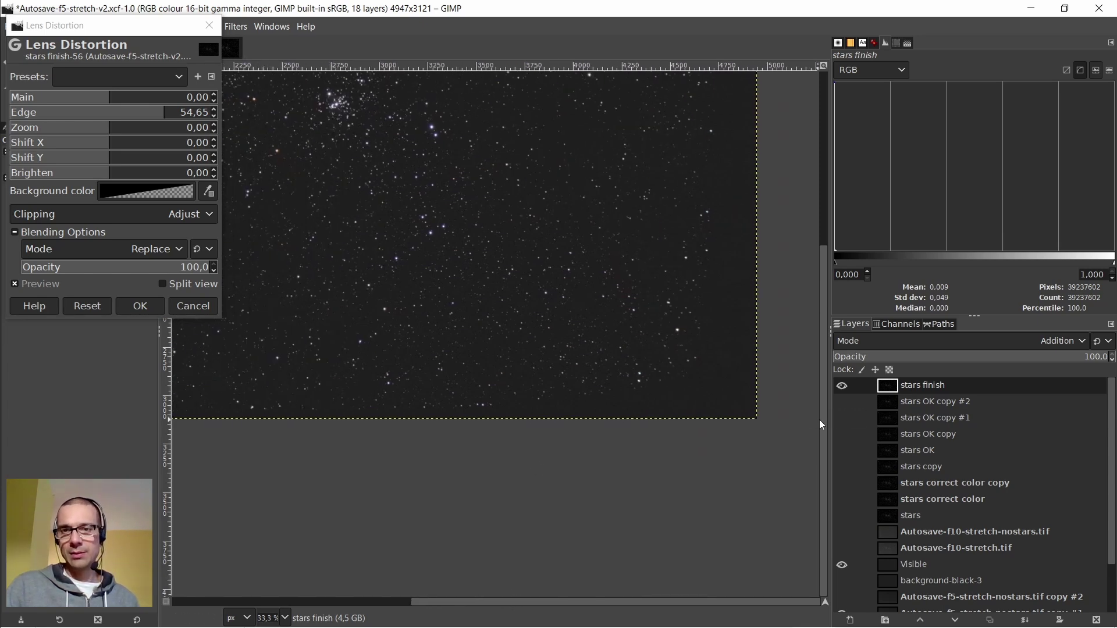
{"action": "left_click_drag", "start_coordinate": [825, 425], "coordinate": [813, 252]}
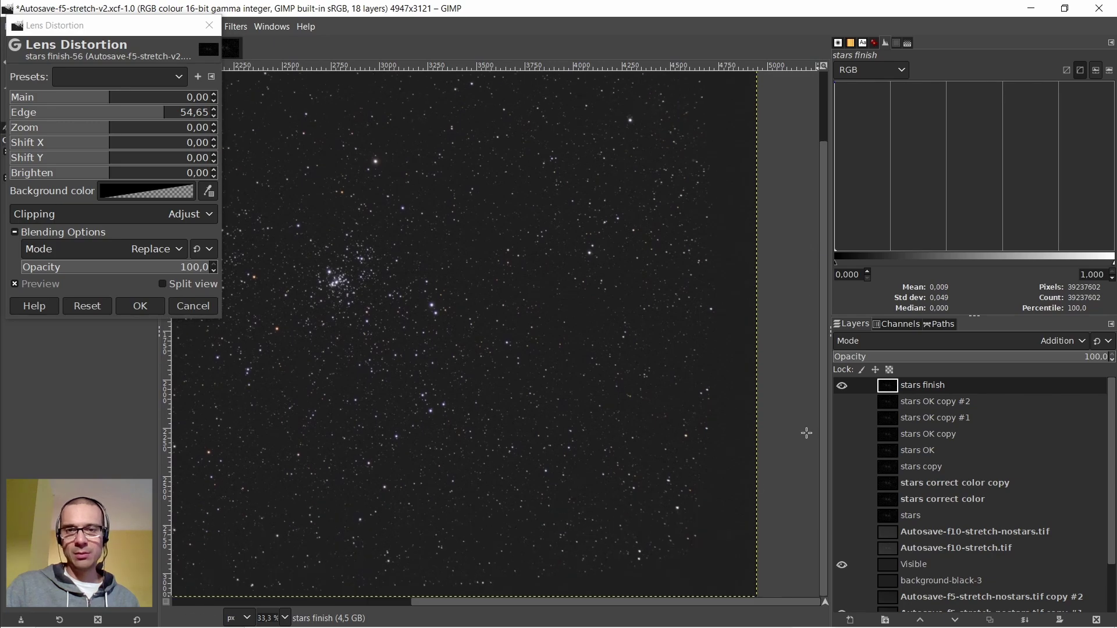
{"action": "scroll", "coordinate": [671, 520], "scroll_direction": "up", "scroll_amount": 5, "text": "ctrl"}
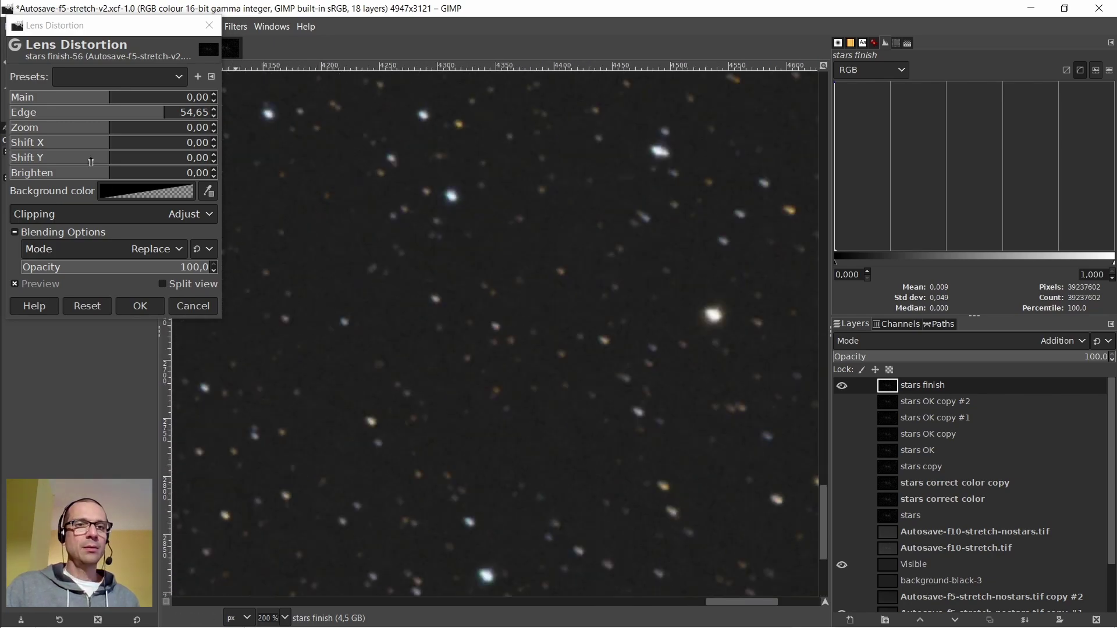
Offset the lens distortion's centre by setting Shift X to -5.81 and Shift Y to -6.40
{"action": "left_click", "coordinate": [110, 146]}
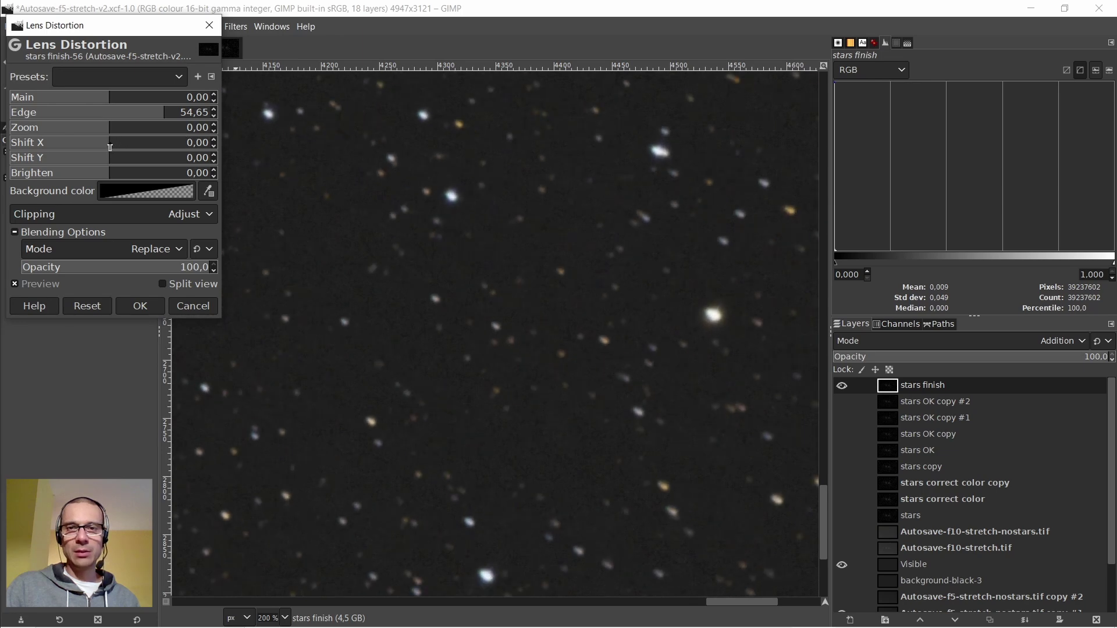
{"action": "left_click", "coordinate": [101, 162]}
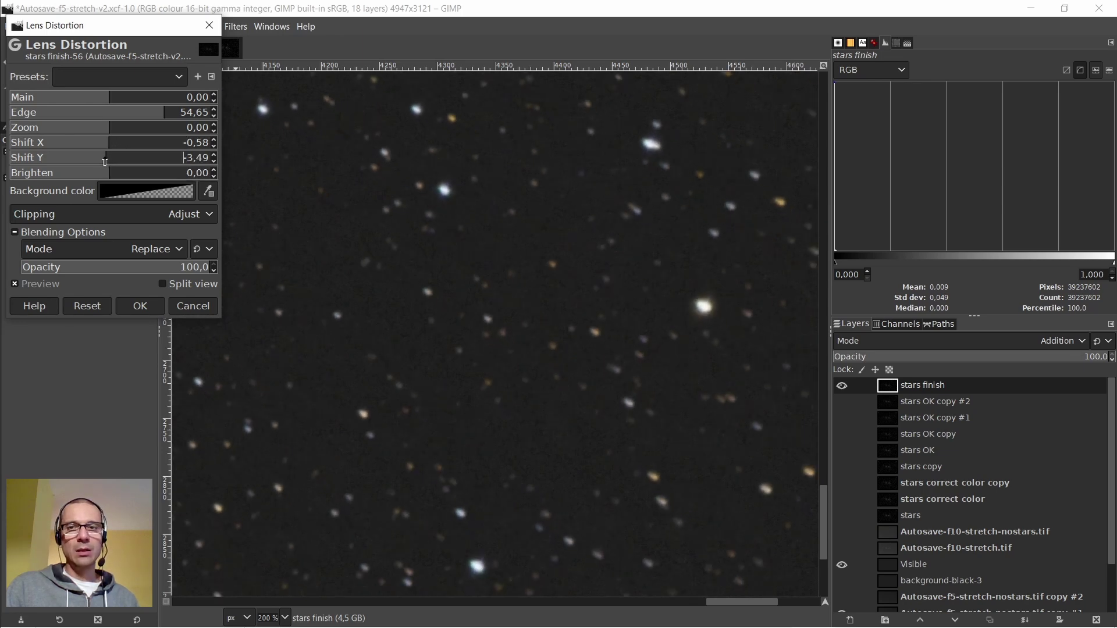
{"action": "left_click", "coordinate": [107, 161]}
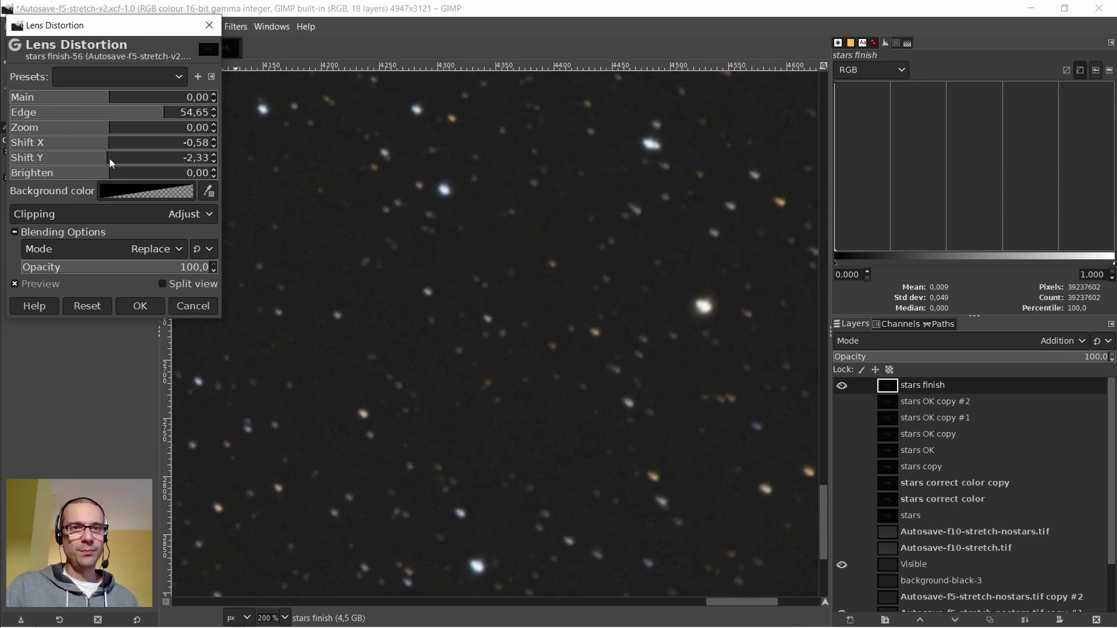
{"action": "left_click", "coordinate": [104, 163]}
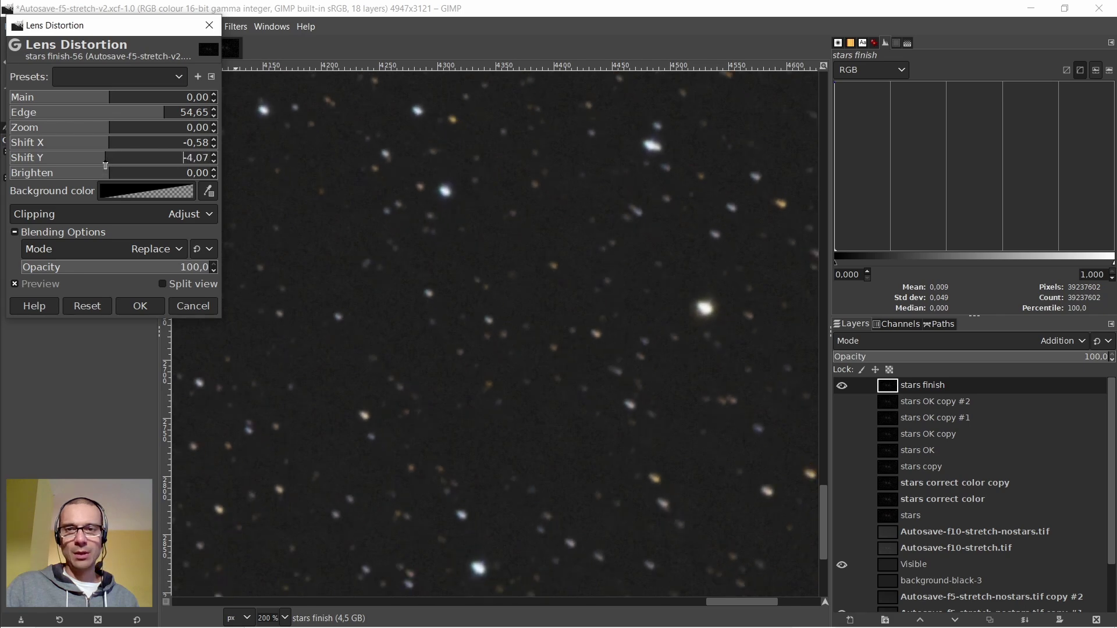
{"action": "left_click", "coordinate": [104, 145]}
{"action": "left_click", "coordinate": [104, 154]}
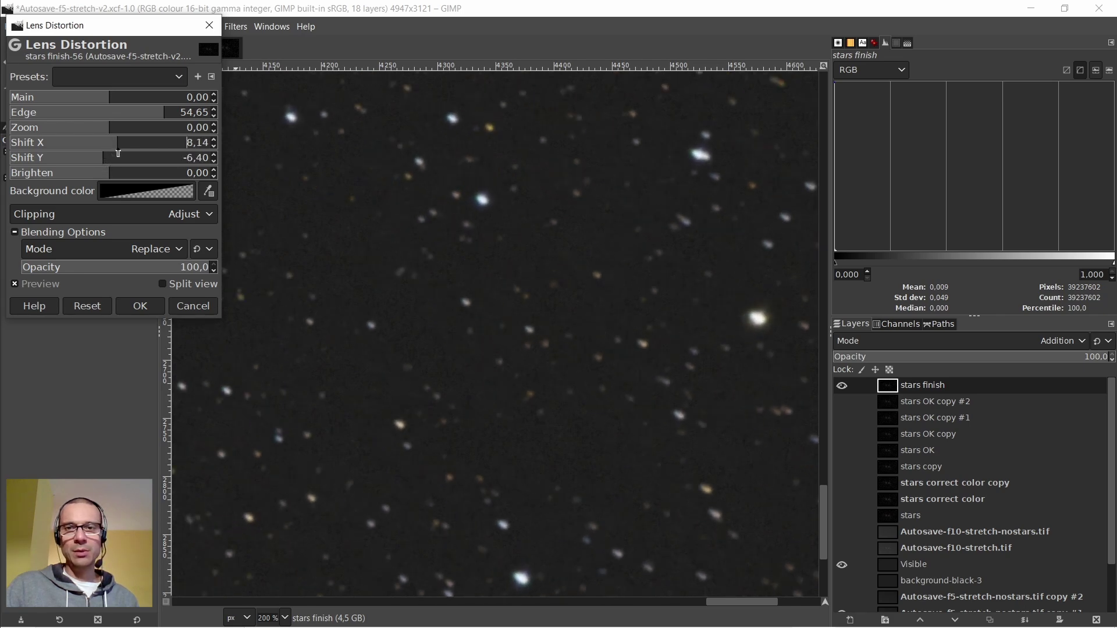
{"action": "left_click", "coordinate": [104, 154]}
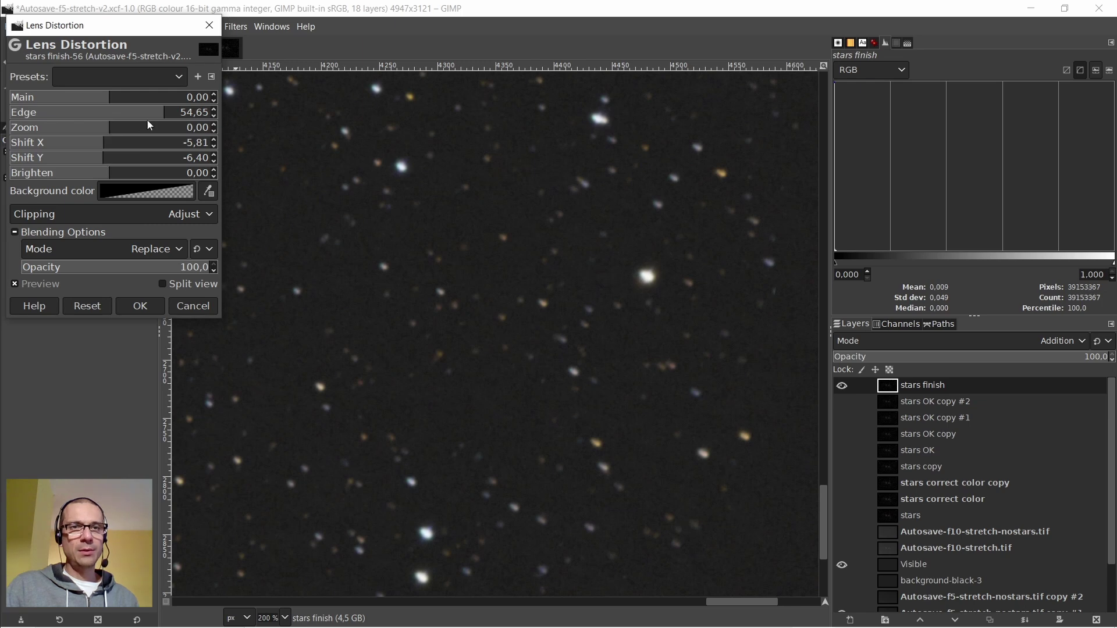
Set the lens distortion's Edge to 48.26 and check the stars near the lower-right corner
{"action": "left_click_drag", "start_coordinate": [163, 113], "coordinate": [168, 116]}
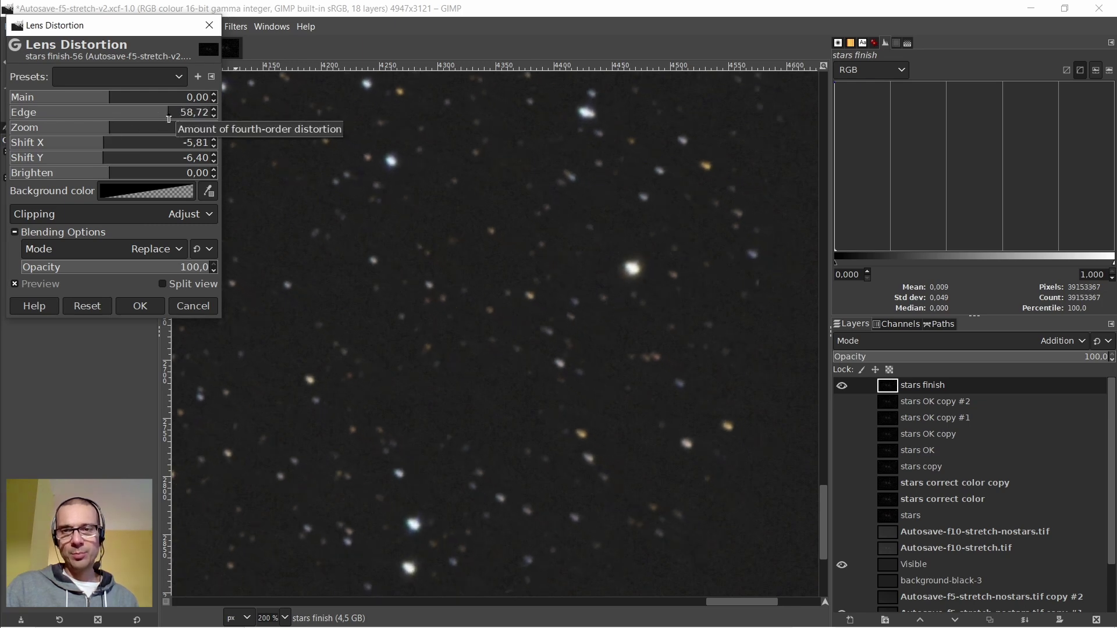
{"action": "scroll", "coordinate": [592, 276], "scroll_direction": "up", "scroll_amount": 20}
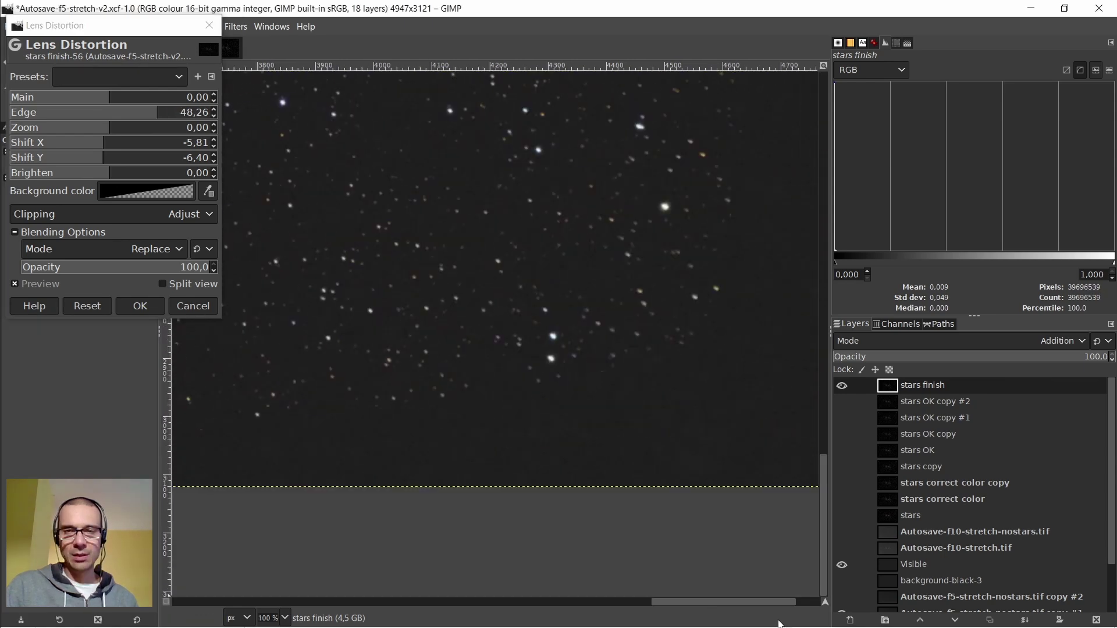
Inspect the star shapes near the image's lower-right corner and set the lens distortion's Edge to 53.49
{"action": "scroll", "coordinate": [646, 309], "scroll_direction": "up", "scroll_amount": 2}
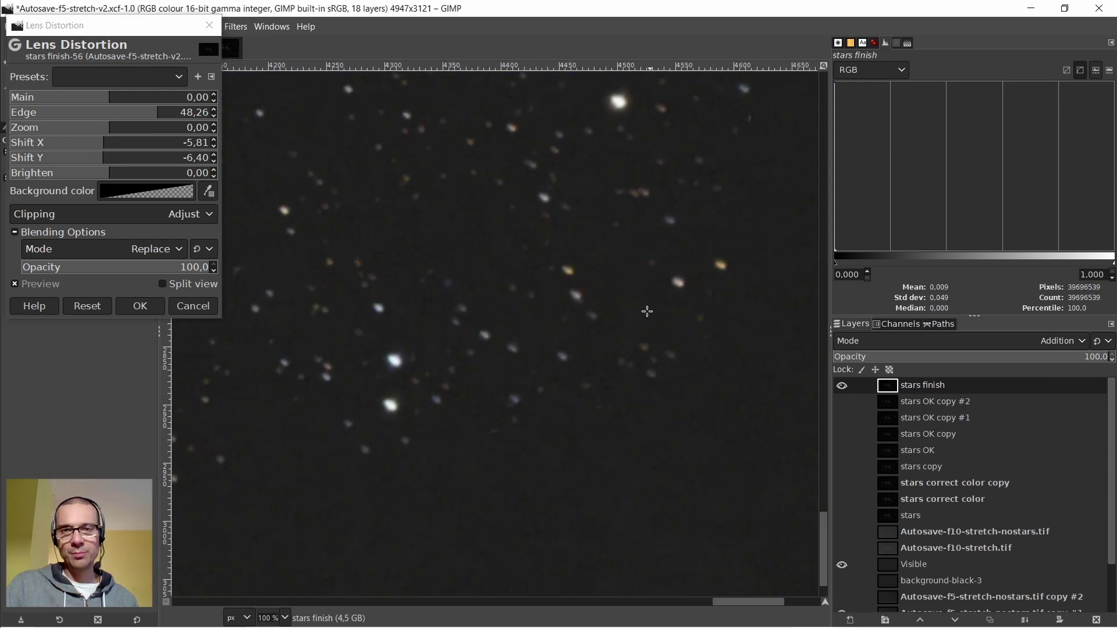
{"action": "scroll", "coordinate": [597, 265], "scroll_direction": "down", "scroll_amount": 2}
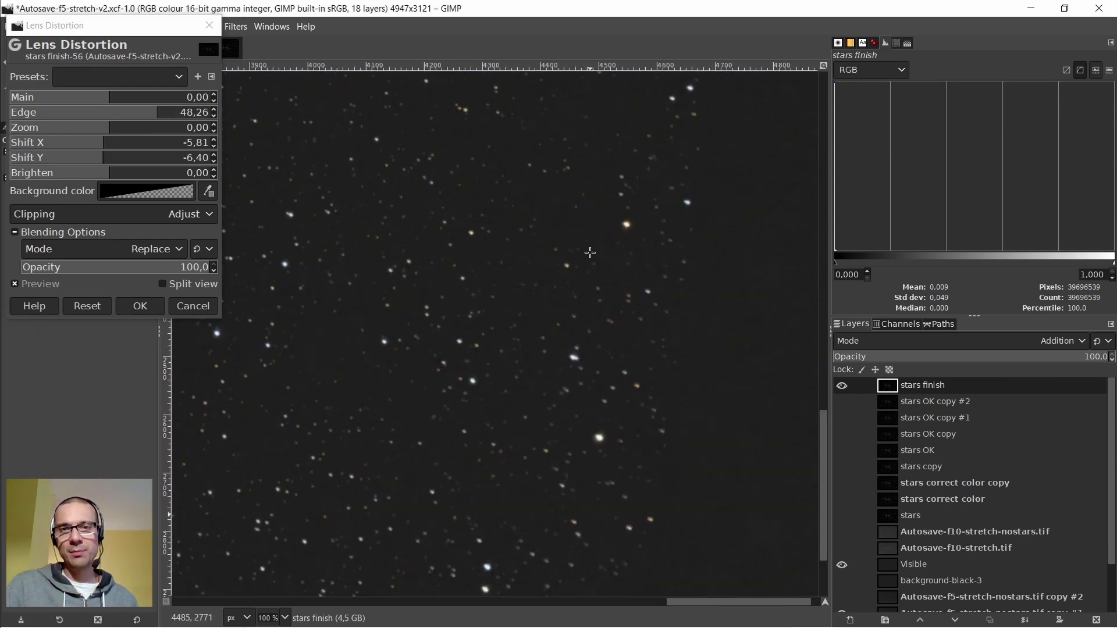
{"action": "scroll", "coordinate": [586, 380], "scroll_direction": "up", "scroll_amount": 4}
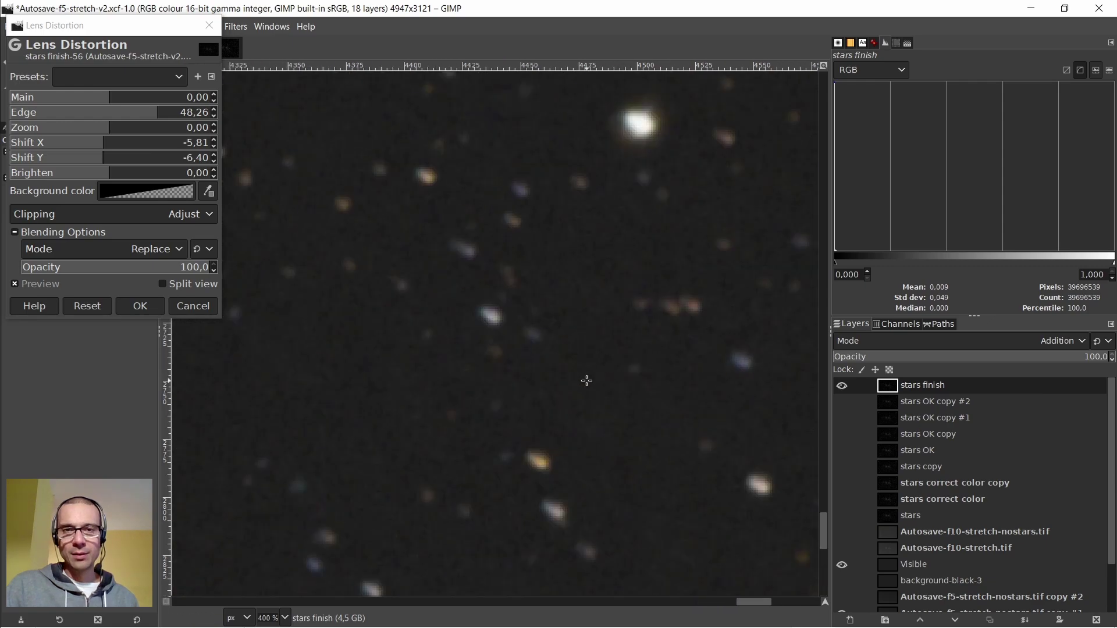
{"action": "scroll", "coordinate": [587, 380], "scroll_direction": "down", "scroll_amount": 3}
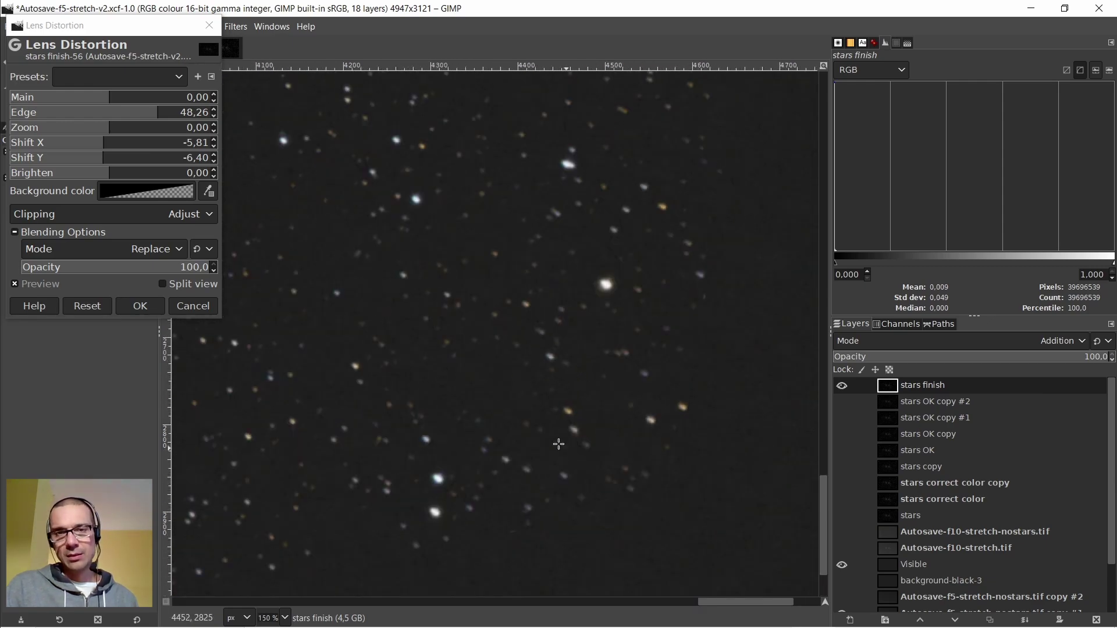
{"action": "scroll", "coordinate": [520, 415], "scroll_direction": "down", "scroll_amount": 3}
{"action": "scroll", "coordinate": [574, 385], "scroll_direction": "up", "scroll_amount": 5}
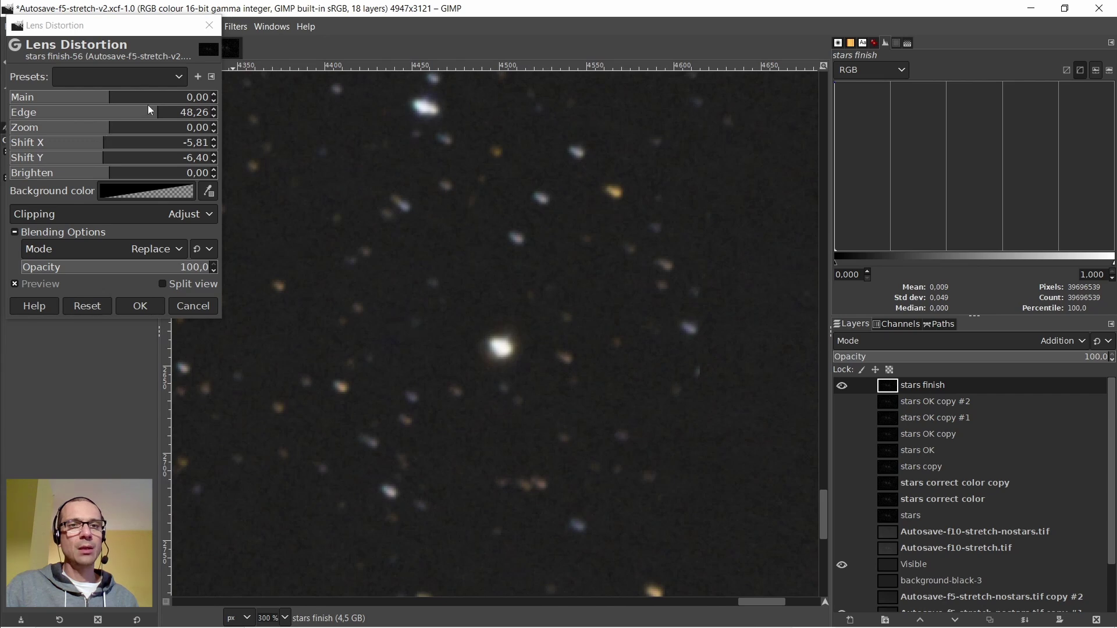
{"action": "left_click_drag", "start_coordinate": [157, 116], "coordinate": [164, 118]}
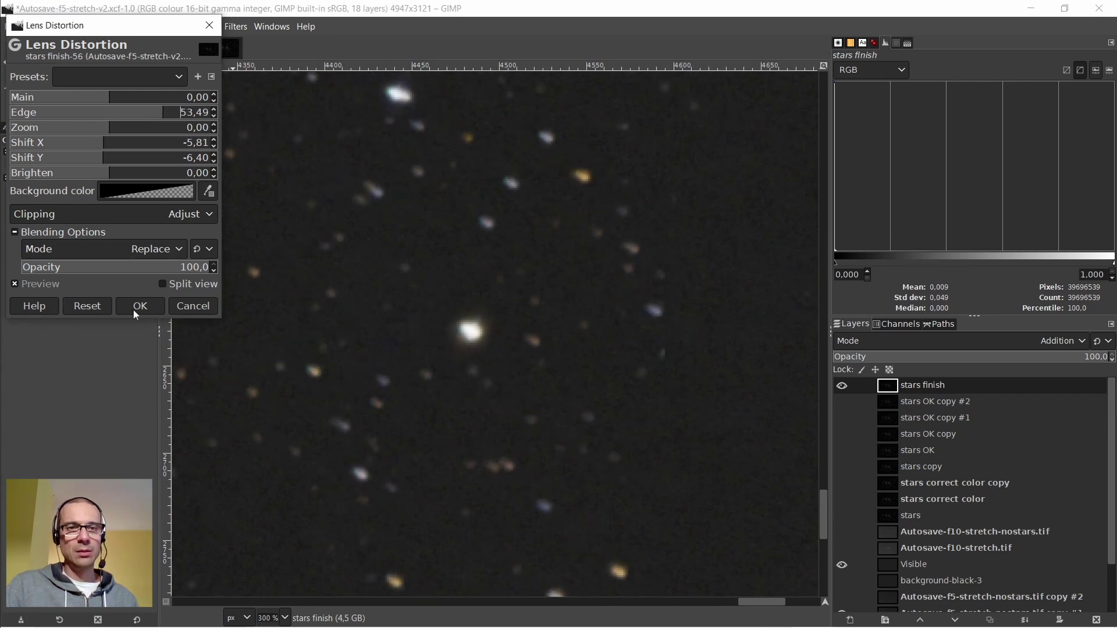
Load the stars-ngc869-v2 preset for the lens distortion and check the stars along the image's right side
{"action": "left_click", "coordinate": [178, 78]}
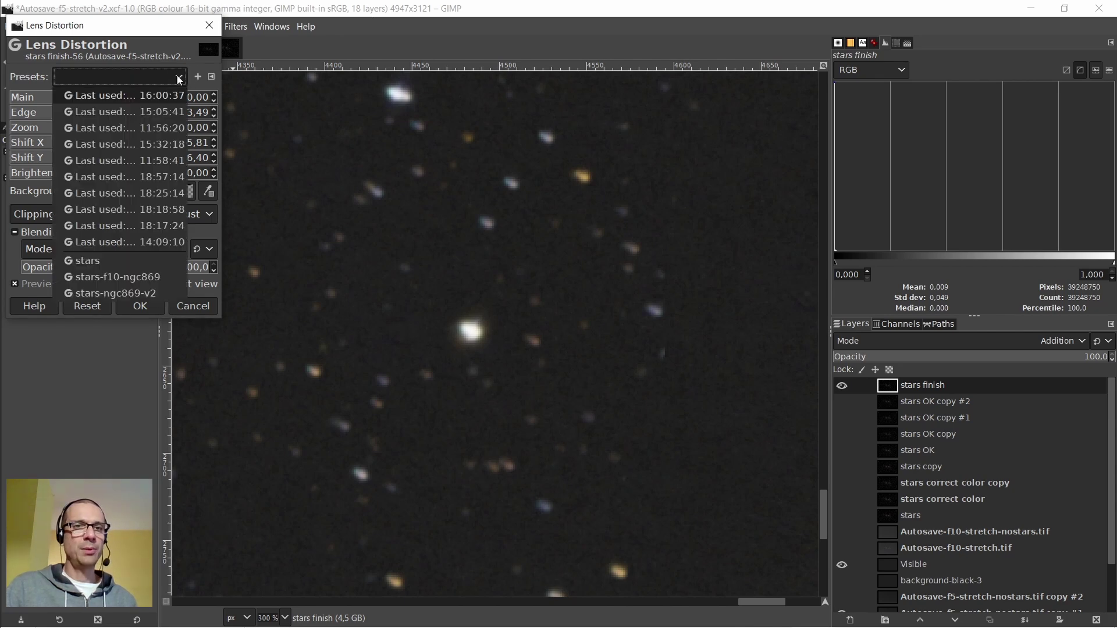
{"action": "left_click", "coordinate": [147, 296]}
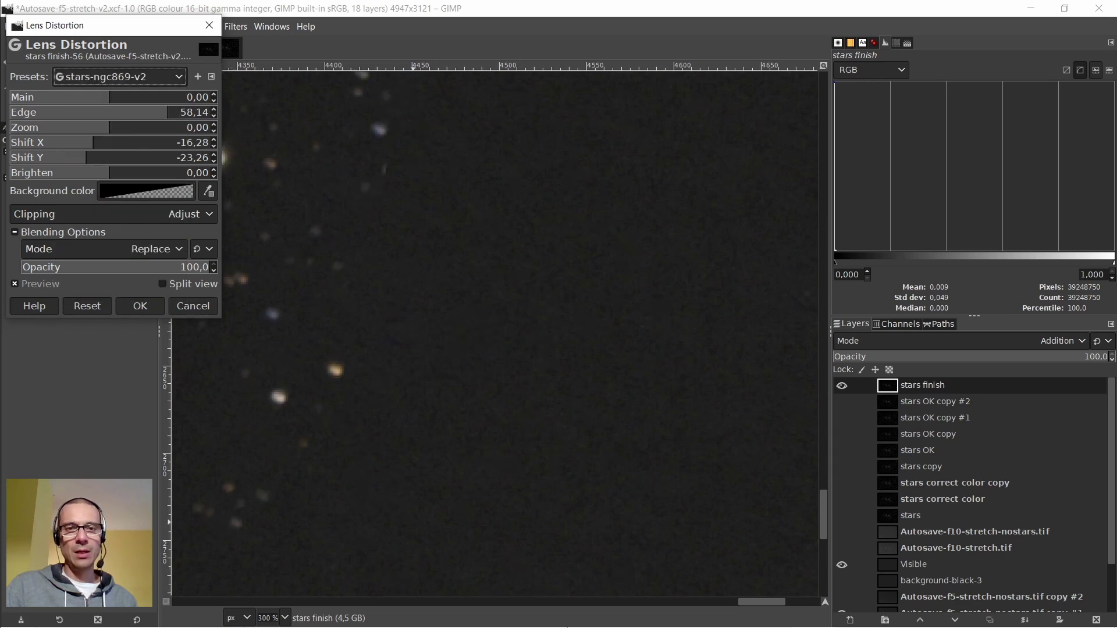
{"action": "left_click", "coordinate": [764, 606]}
{"action": "key", "text": "1"}
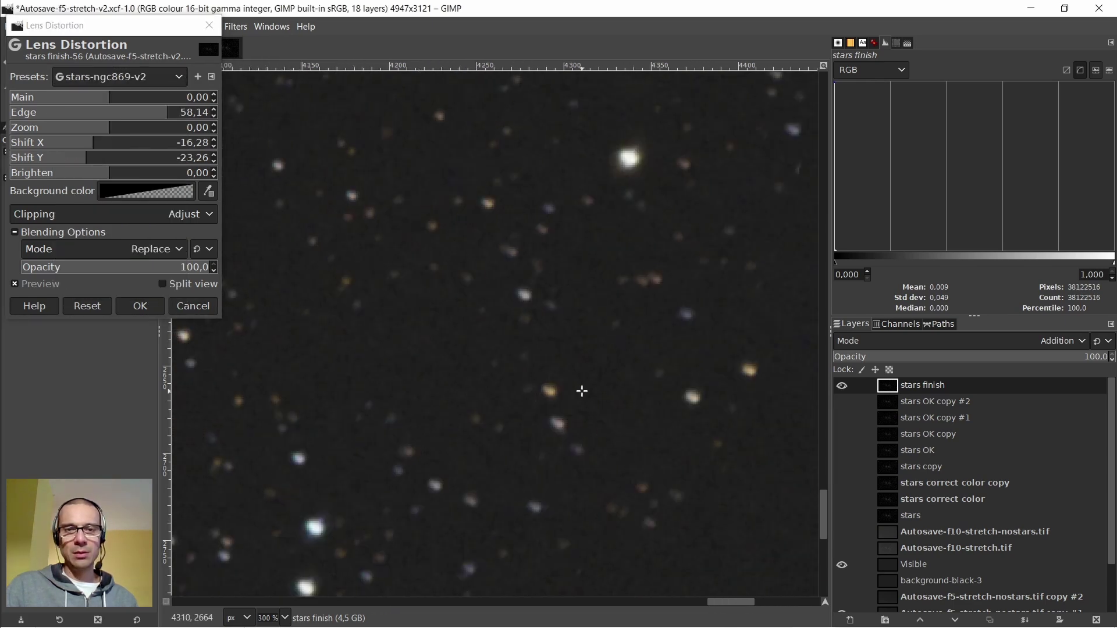
{"action": "scroll", "coordinate": [557, 288], "scroll_direction": "up", "scroll_amount": 15}
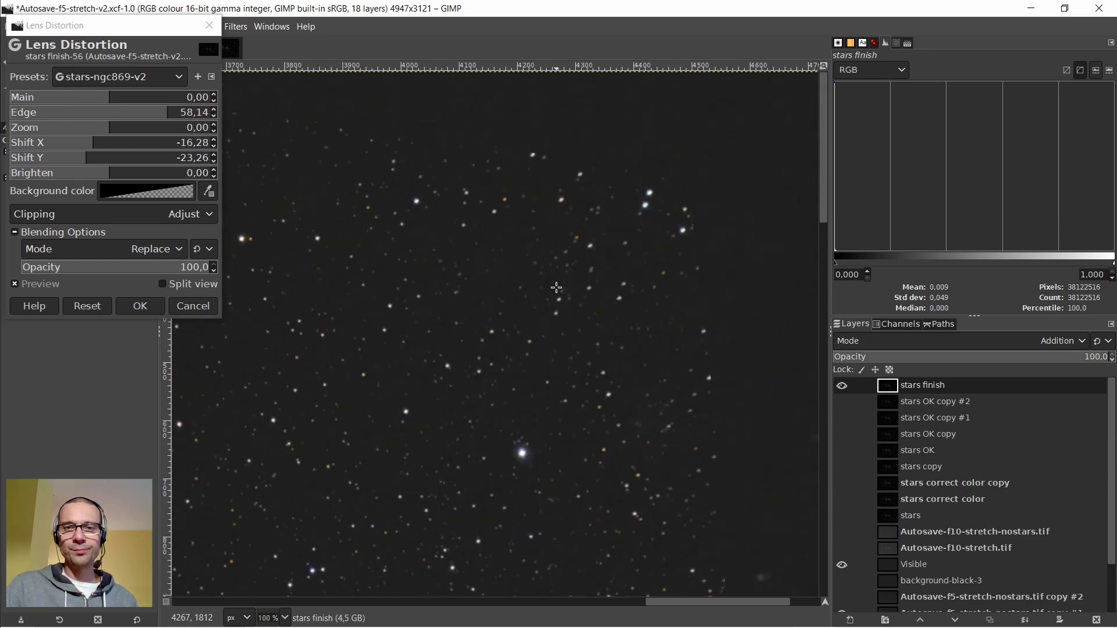
{"action": "key", "text": "2"}
{"action": "key", "text": "1"}
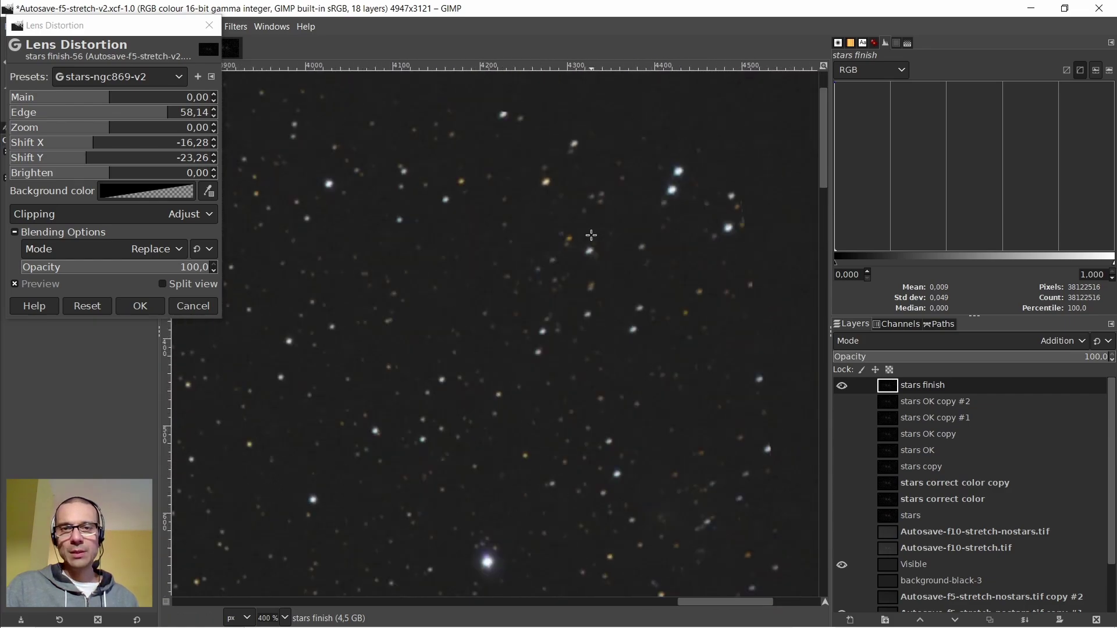
Check the stars along the image's left and lower edges and apply the lens distortion to the stars finish layer
{"action": "left_click_drag", "start_coordinate": [699, 607], "coordinate": [189, 606]}
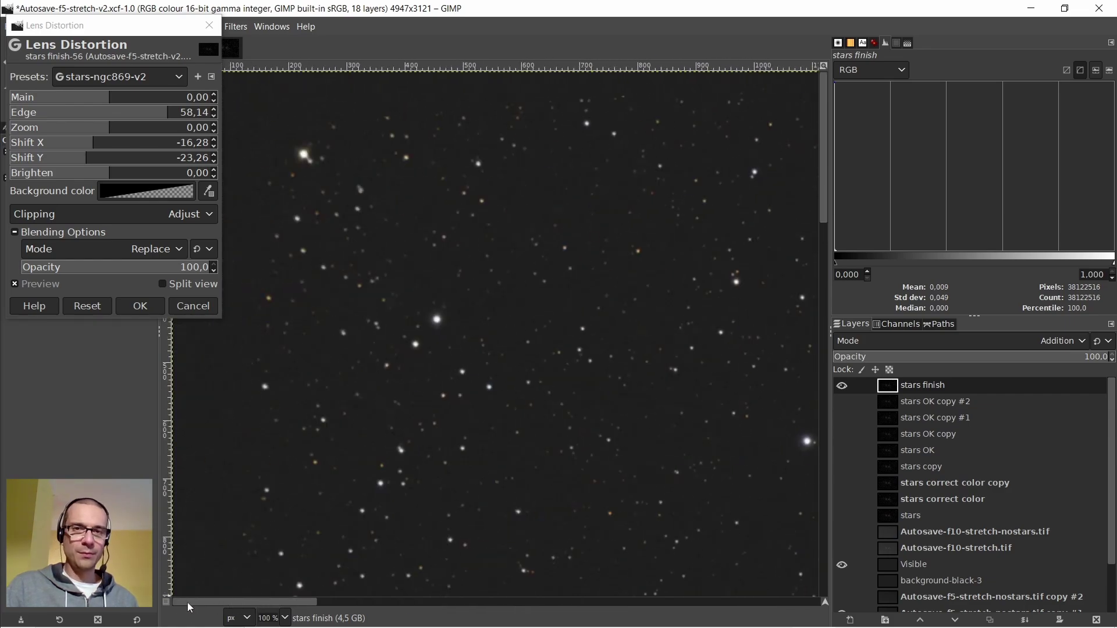
{"action": "scroll", "coordinate": [340, 187], "scroll_direction": "up", "scroll_amount": 3, "text": "ctrl"}
{"action": "scroll", "coordinate": [349, 210], "scroll_direction": "down", "scroll_amount": 4, "text": "ctrl"}
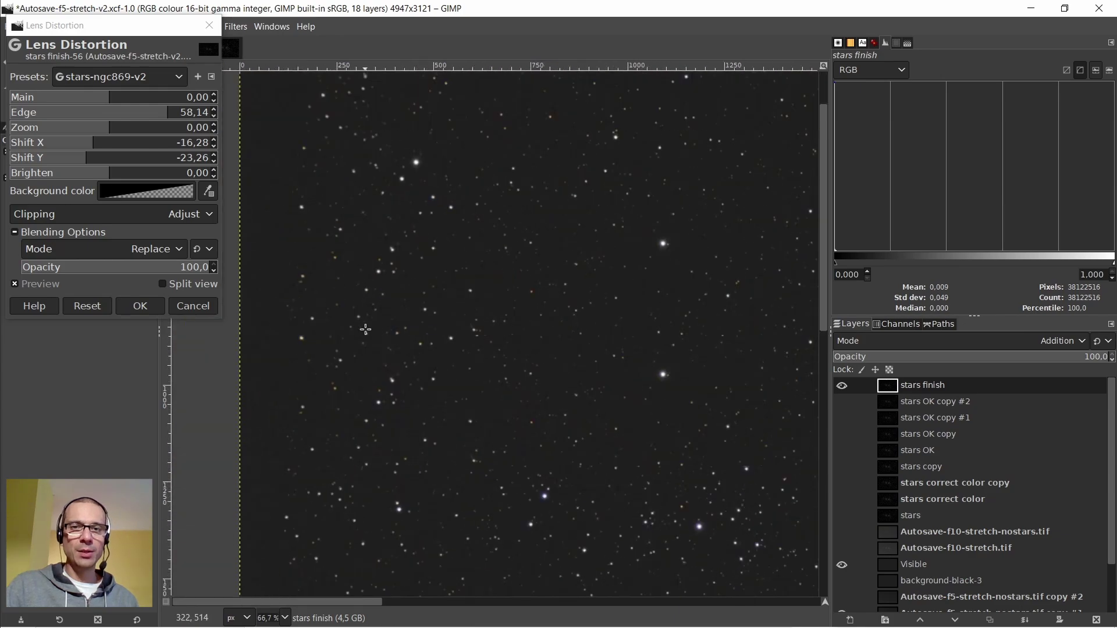
{"action": "scroll", "coordinate": [435, 440], "scroll_direction": "up", "scroll_amount": 1, "text": "ctrl"}
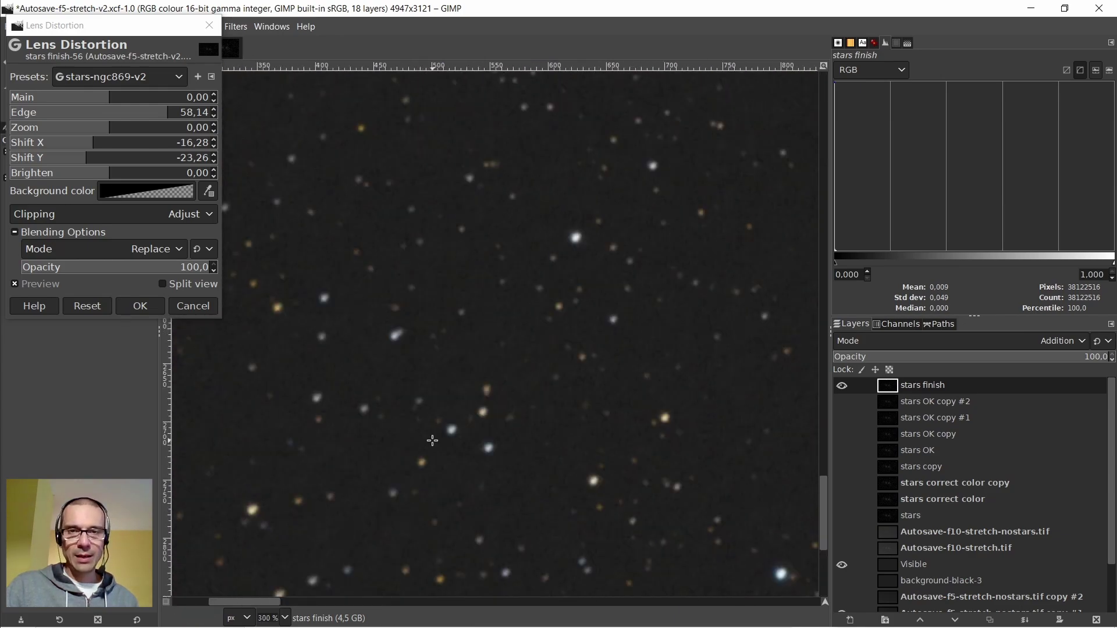
{"action": "scroll", "coordinate": [434, 439], "scroll_direction": "down", "scroll_amount": 2, "text": "ctrl"}
{"action": "left_click_drag", "start_coordinate": [412, 601], "coordinate": [486, 602]}
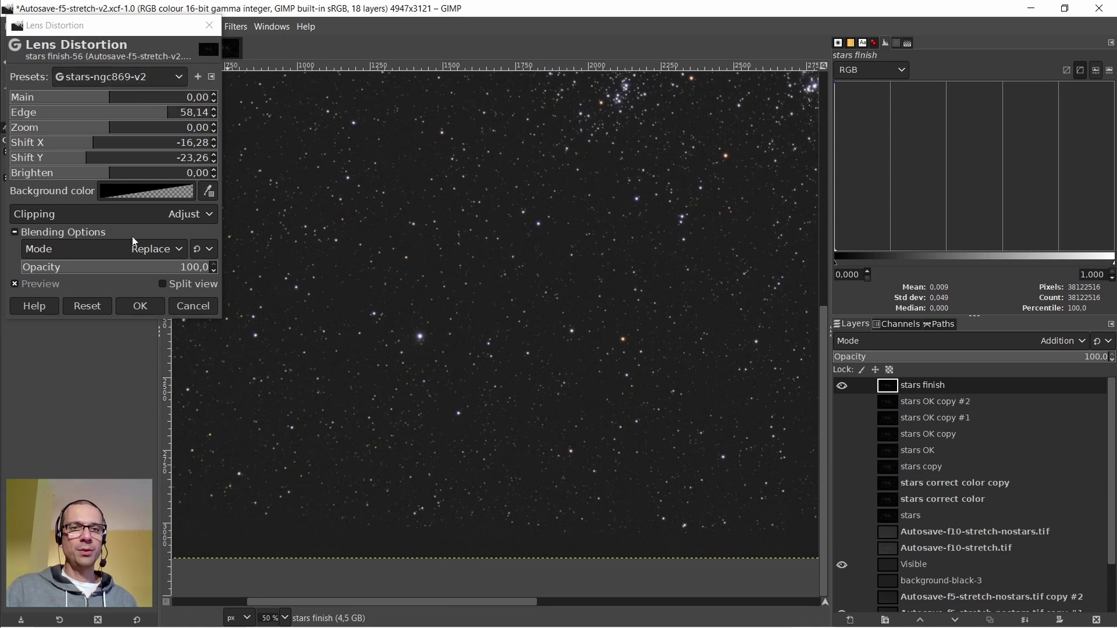
{"action": "left_click", "coordinate": [139, 308]}
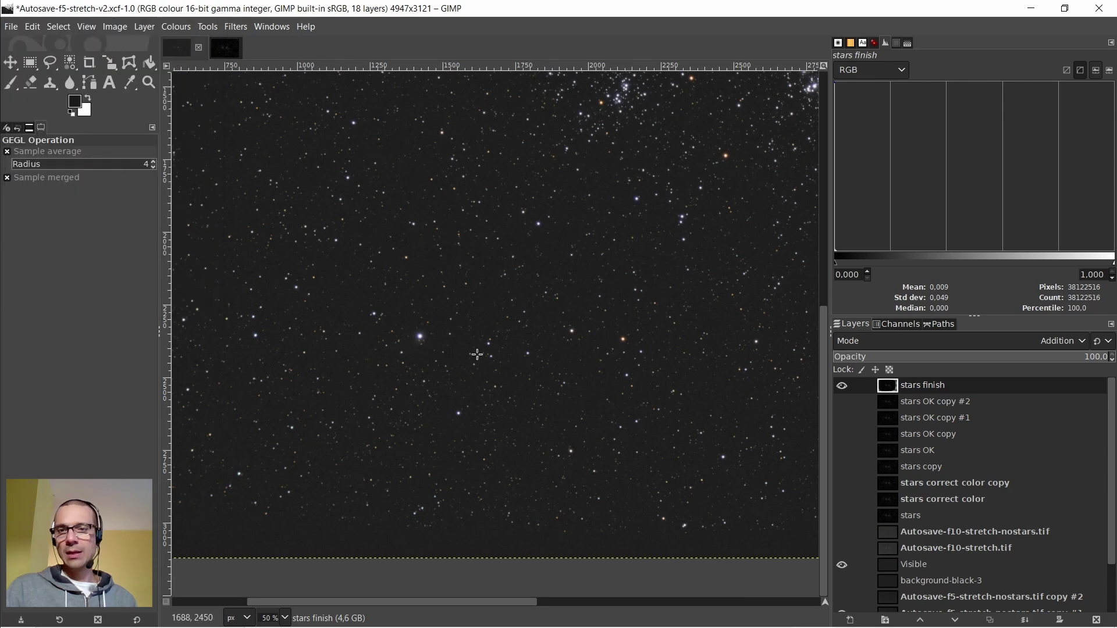
Select the Visible layer and hide the Autosave-f5-stretch.tif and Autosave-f5-stretch-nostars.tif copy #1 layers beneath it
{"action": "scroll", "coordinate": [471, 349], "scroll_direction": "up", "scroll_amount": 5}
{"action": "scroll", "coordinate": [266, 144], "scroll_direction": "down", "scroll_amount": 1}
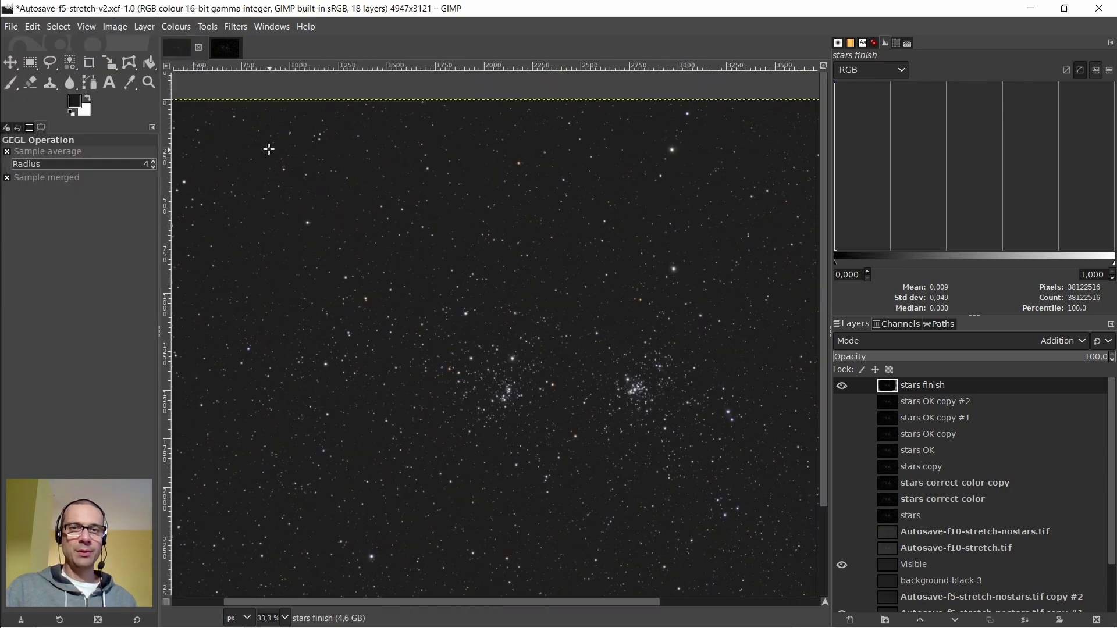
{"action": "left_click_drag", "start_coordinate": [442, 600], "coordinate": [273, 598]}
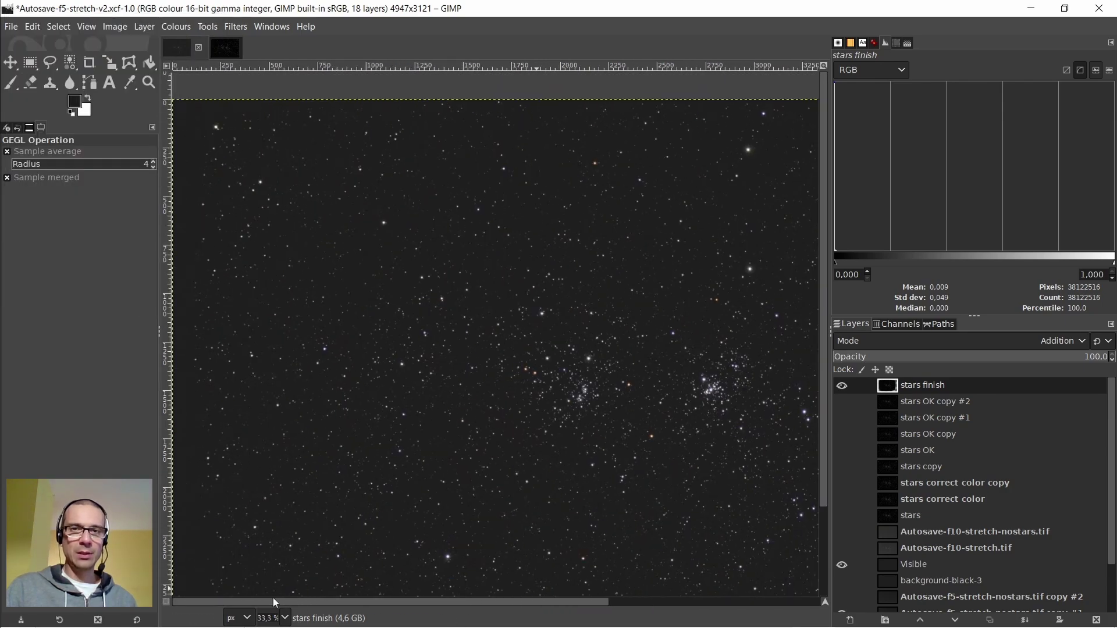
{"action": "scroll", "coordinate": [393, 423], "scroll_direction": "down", "scroll_amount": 3}
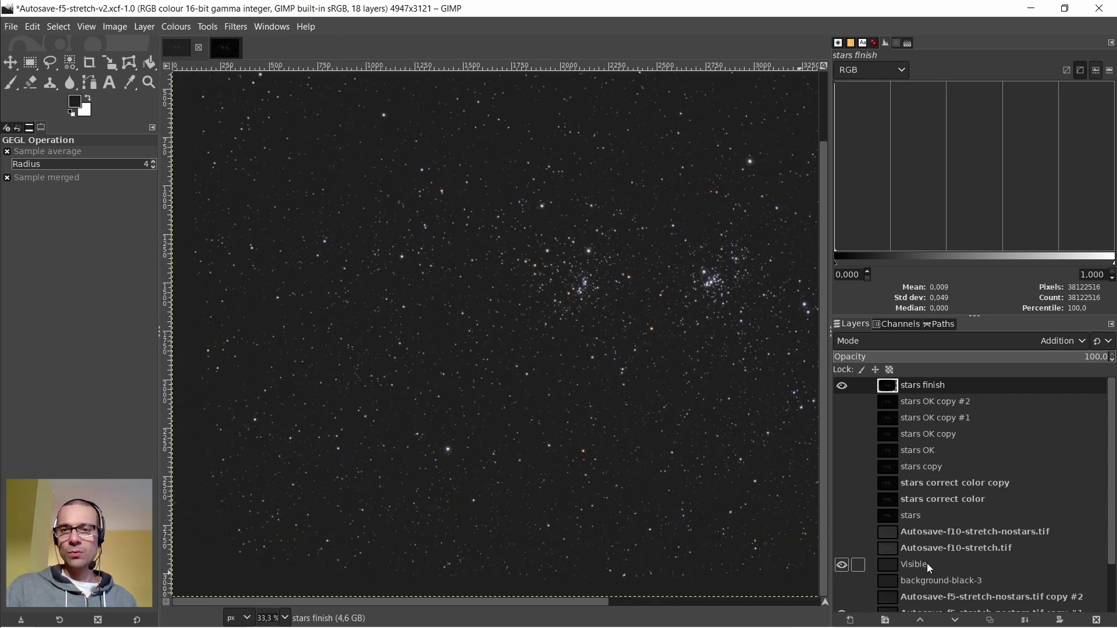
{"action": "left_click", "coordinate": [887, 564]}
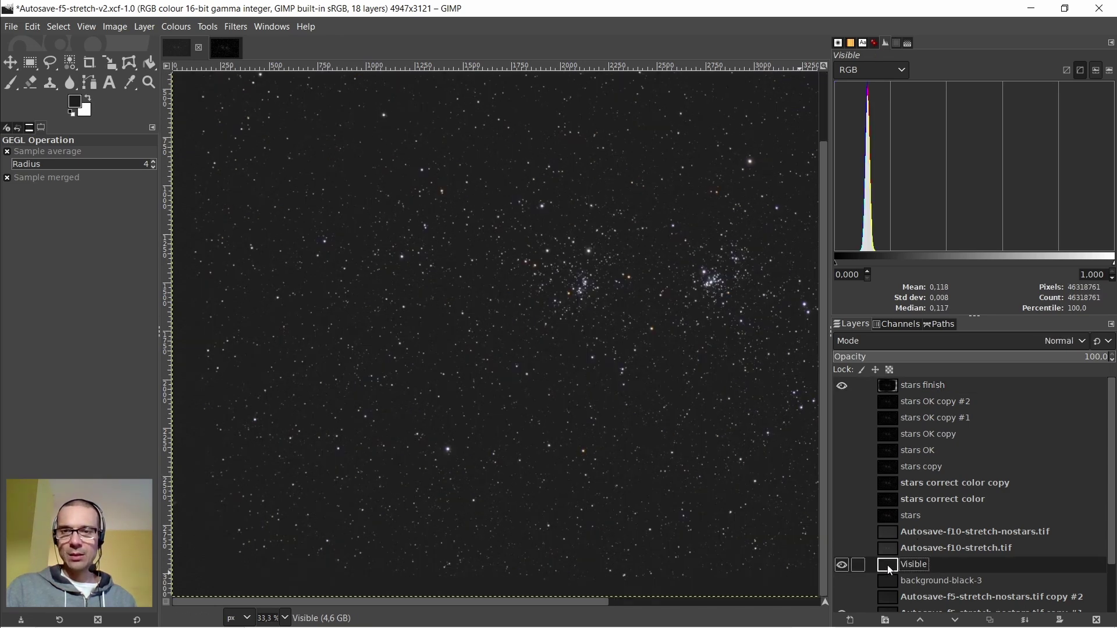
{"action": "scroll", "coordinate": [870, 568], "scroll_direction": "down", "scroll_amount": 2}
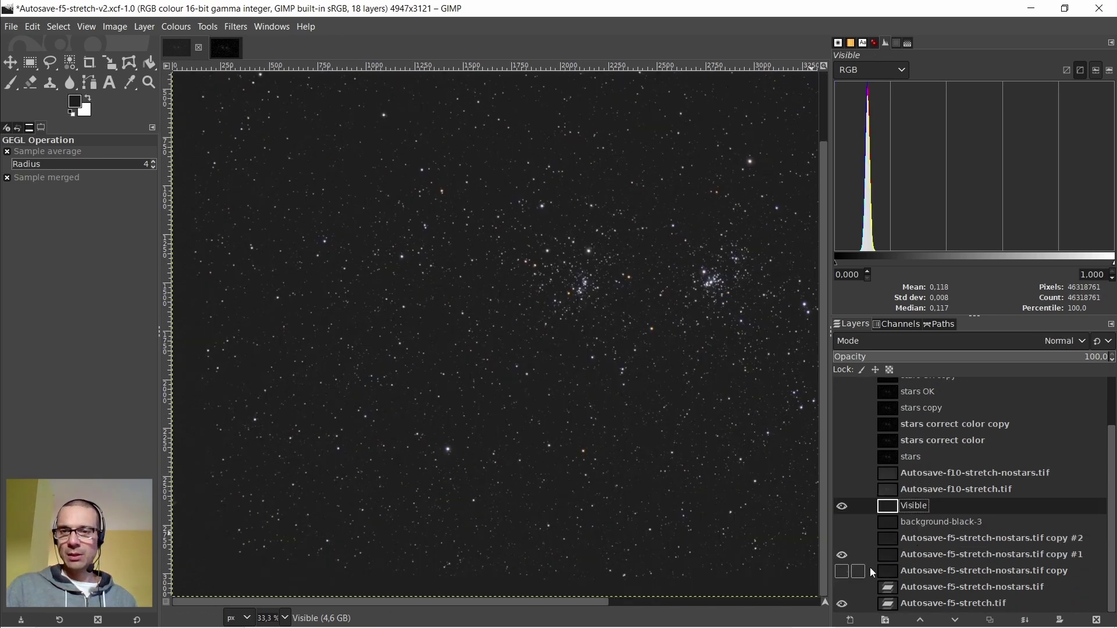
{"action": "left_click", "coordinate": [842, 604]}
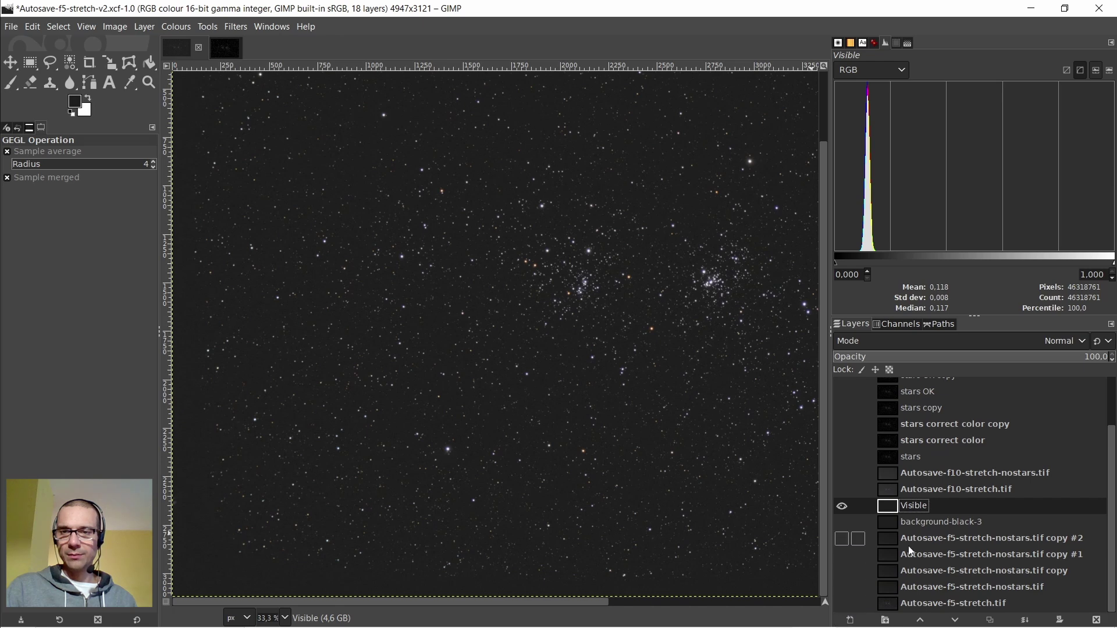
View the Visible background layer alone with stars finish hidden, and show the stars finish layer again
{"action": "scroll", "coordinate": [901, 490], "scroll_direction": "up", "scroll_amount": 1}
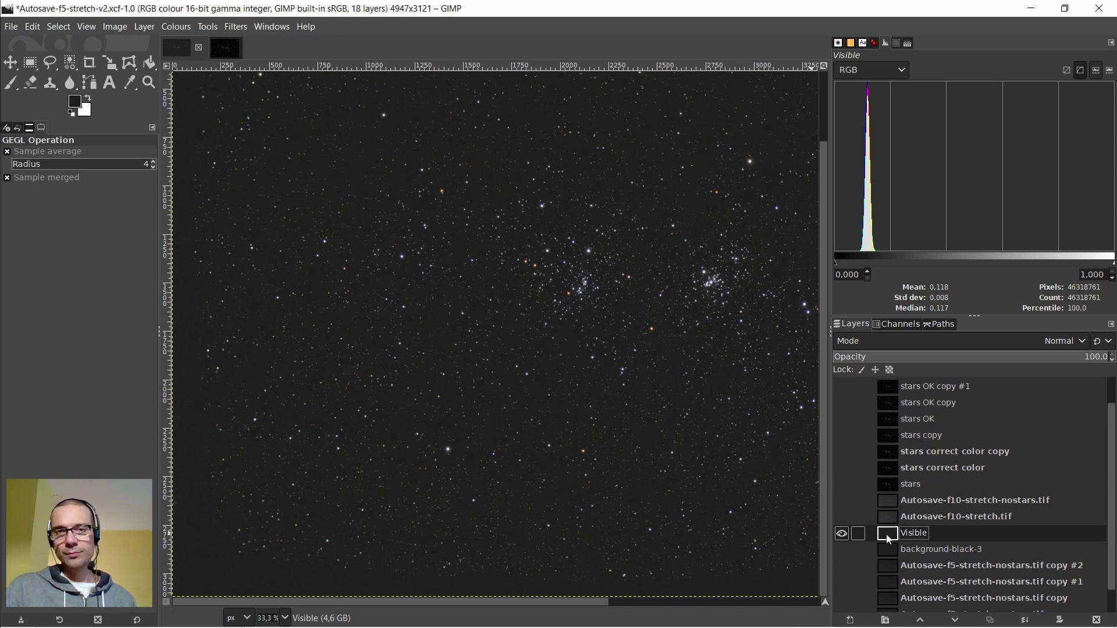
{"action": "scroll", "coordinate": [847, 410], "scroll_direction": "up", "scroll_amount": 2}
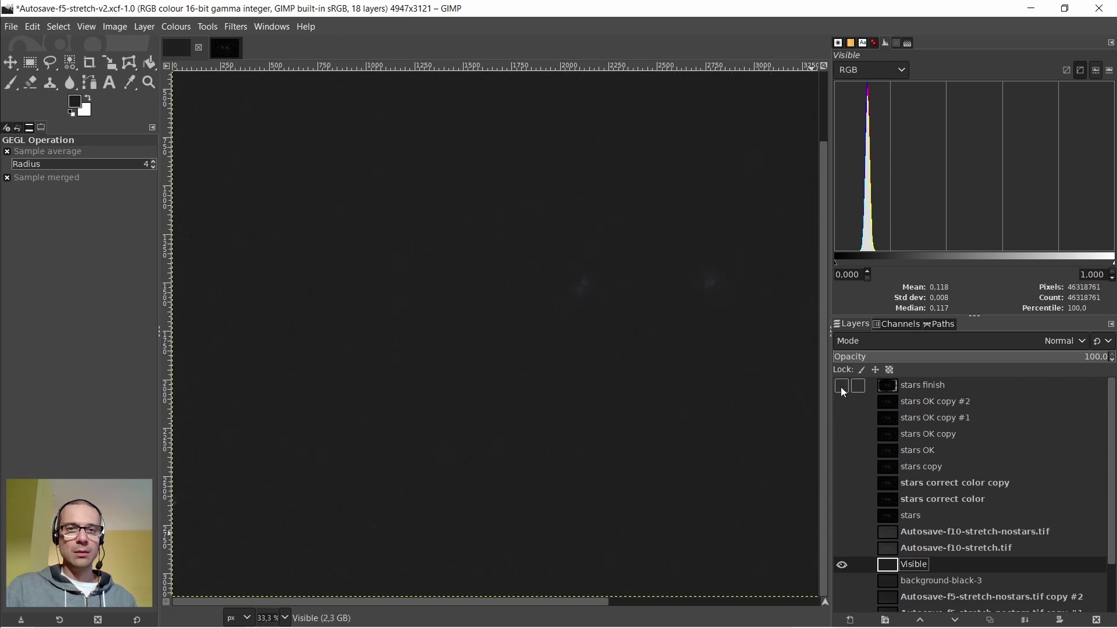
{"action": "left_click", "coordinate": [842, 386]}
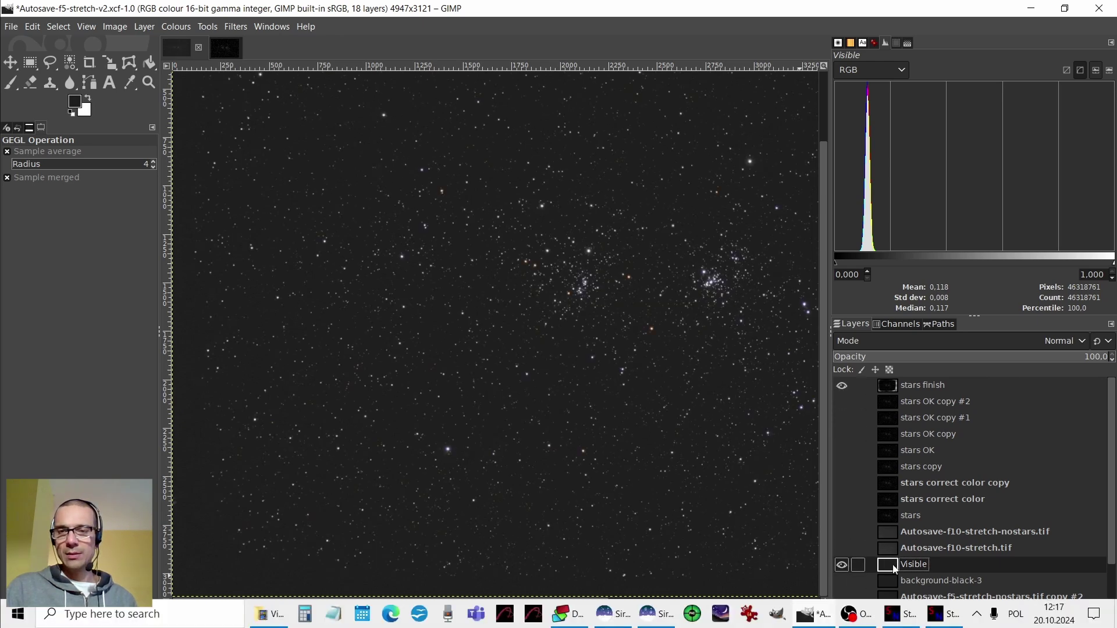
Apply the Lens Distortion filter to the Visible background layer using the stars-ngc869-v2 preset
{"action": "right_click", "coordinate": [326, 261]}
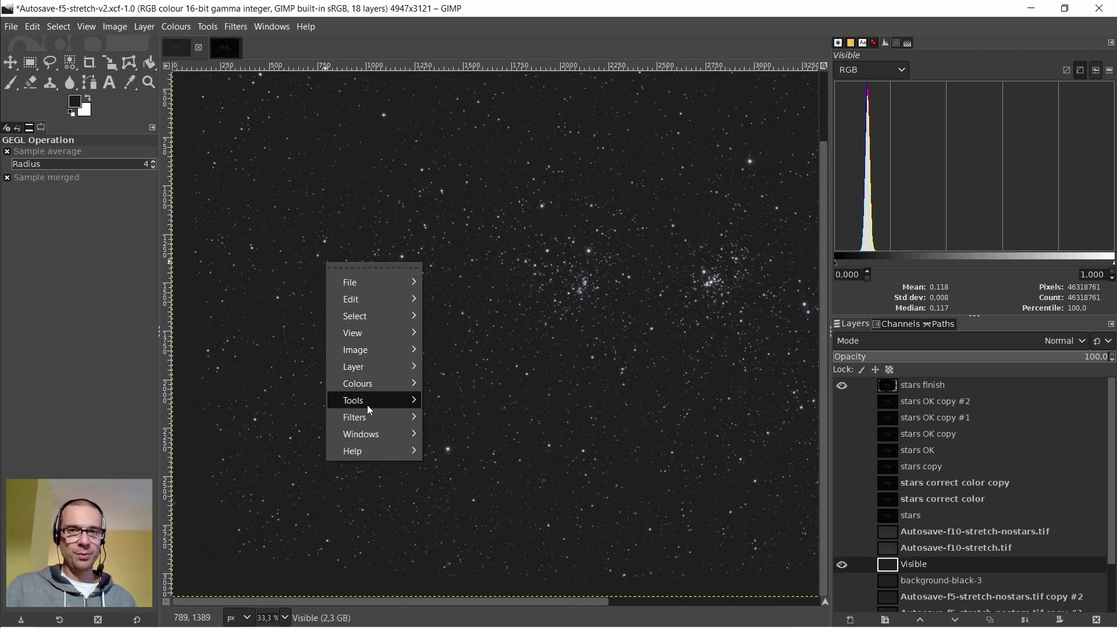
{"action": "mouse_move", "coordinate": [365, 419]}
{"action": "mouse_move", "coordinate": [581, 347]}
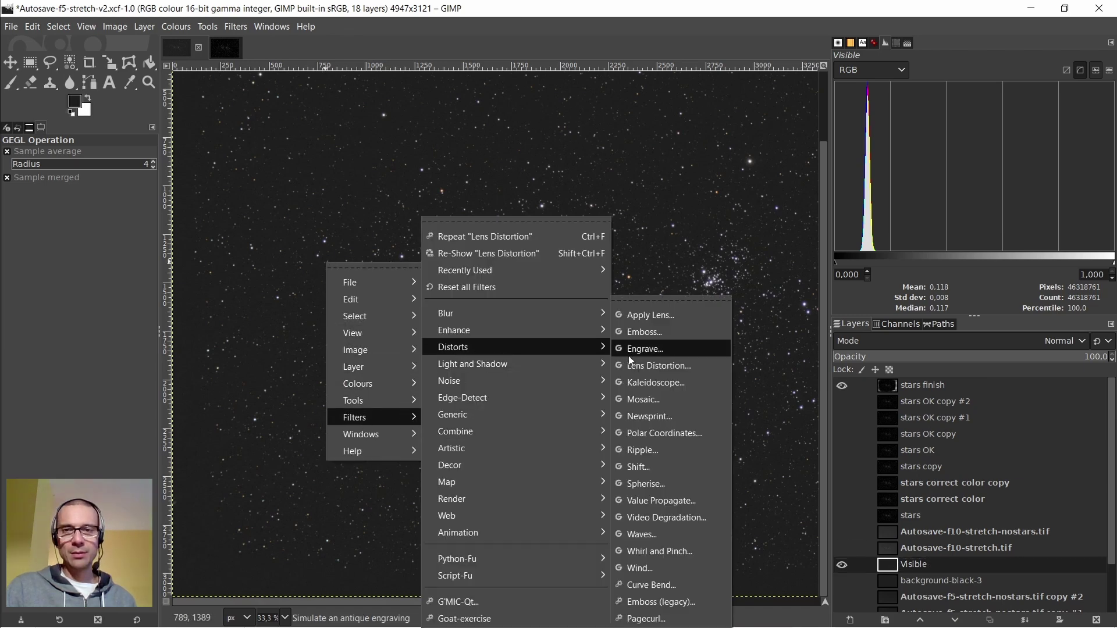
{"action": "left_click", "coordinate": [655, 366]}
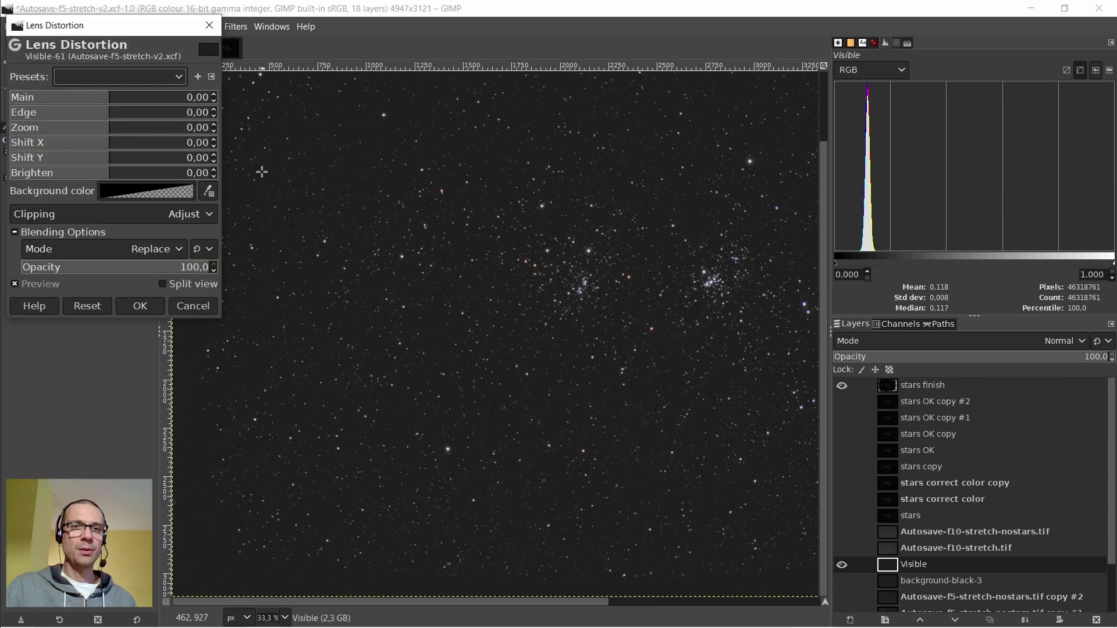
{"action": "left_click", "coordinate": [180, 79]}
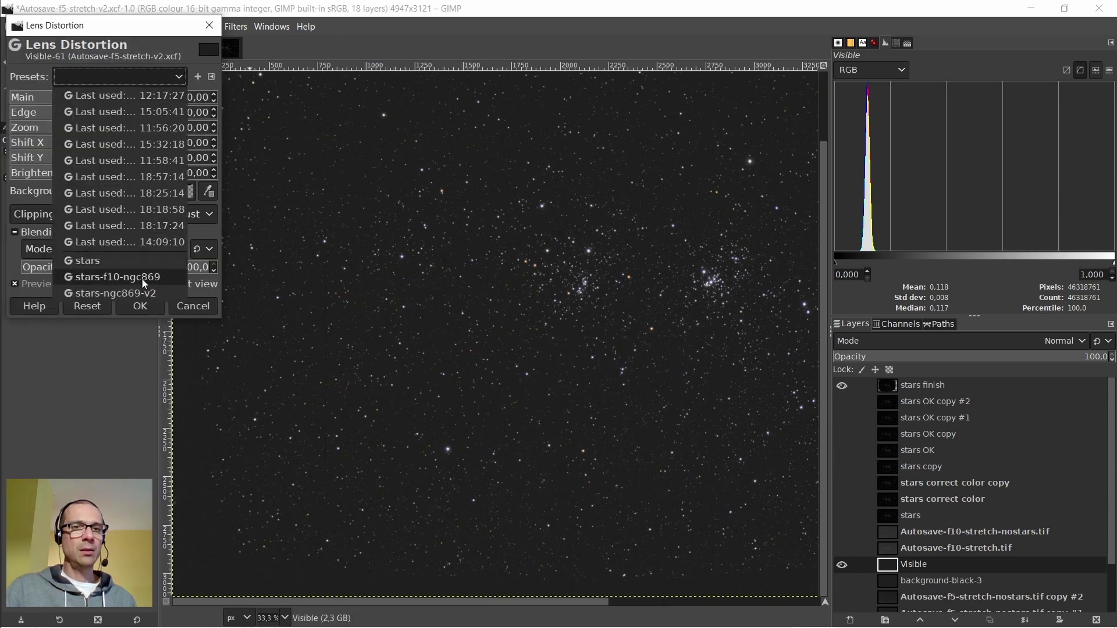
{"action": "left_click", "coordinate": [140, 294]}
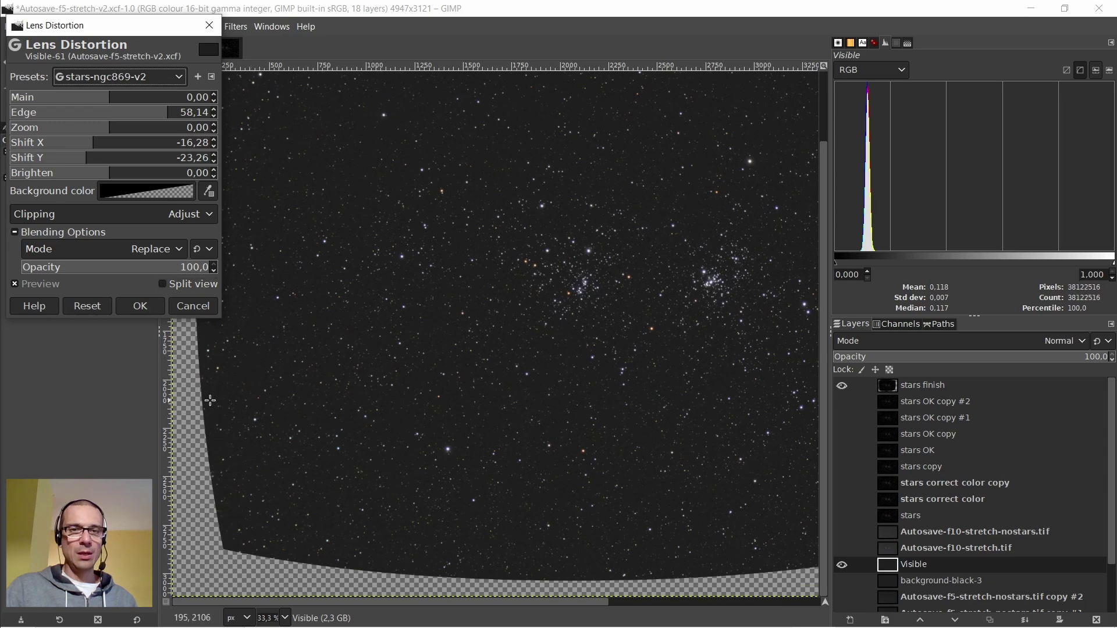
{"action": "left_click", "coordinate": [143, 306]}
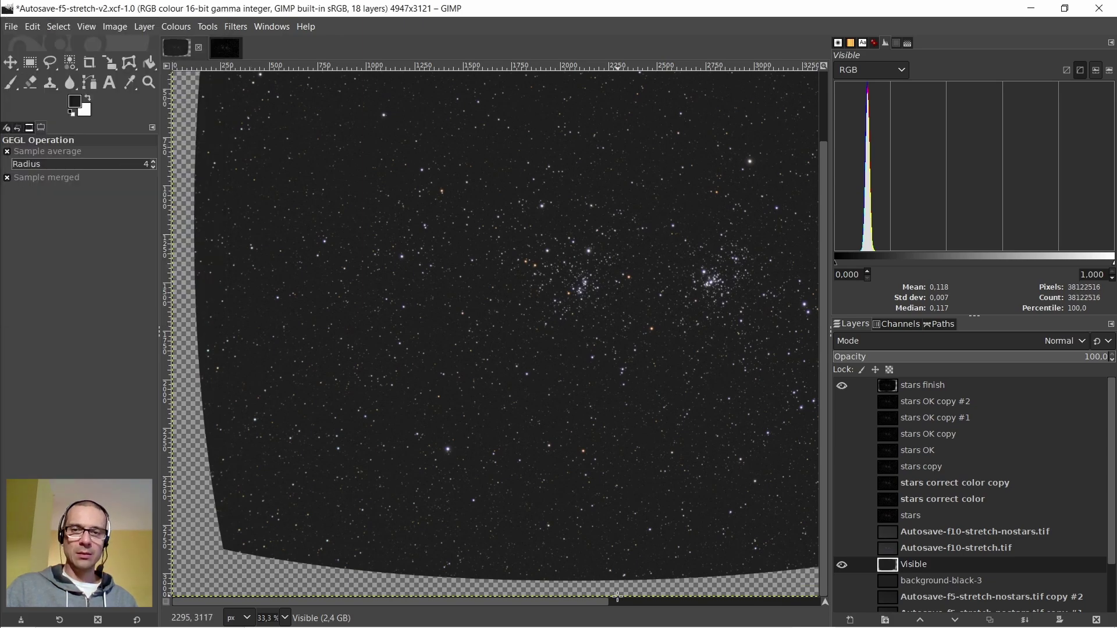
Examine the curved borders of the distorted background at the image's left corners and along its right edge
{"action": "scroll", "coordinate": [230, 159], "scroll_direction": "up", "scroll_amount": 3}
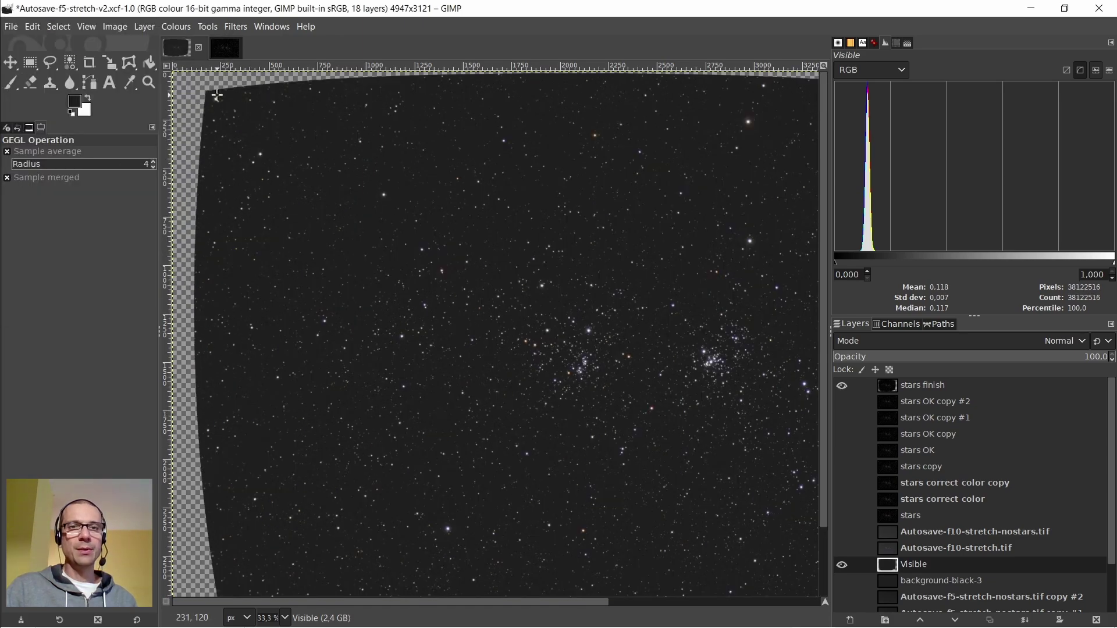
{"action": "scroll", "coordinate": [217, 95], "scroll_direction": "up", "scroll_amount": 3}
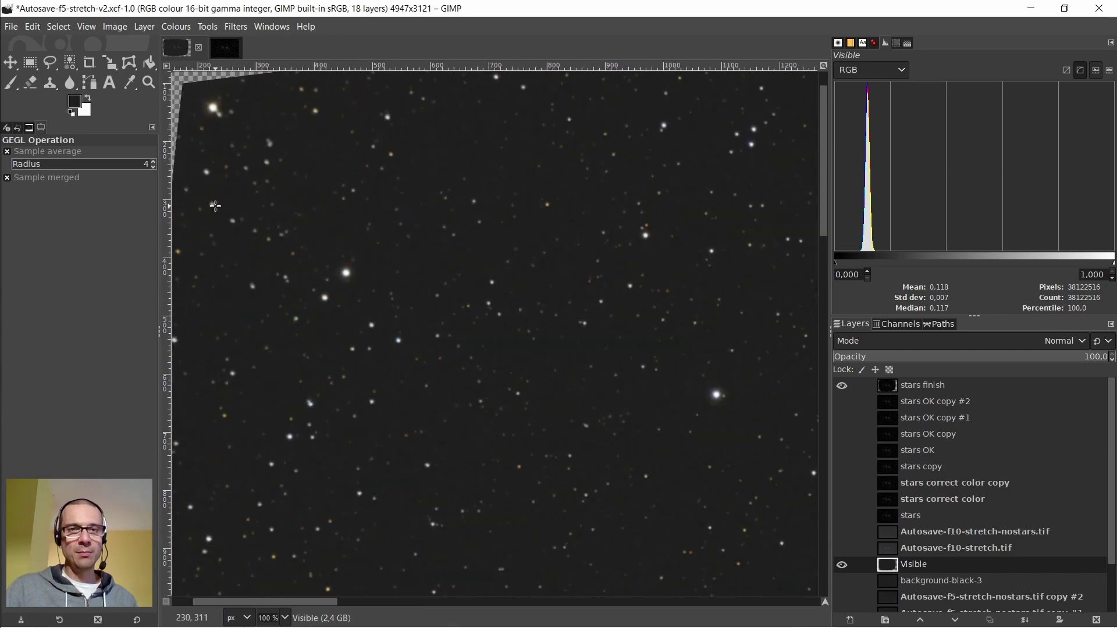
{"action": "scroll", "coordinate": [215, 206], "scroll_direction": "down", "scroll_amount": 2}
{"action": "scroll", "coordinate": [200, 314], "scroll_direction": "down", "scroll_amount": 1}
{"action": "scroll", "coordinate": [210, 315], "scroll_direction": "up", "scroll_amount": 2}
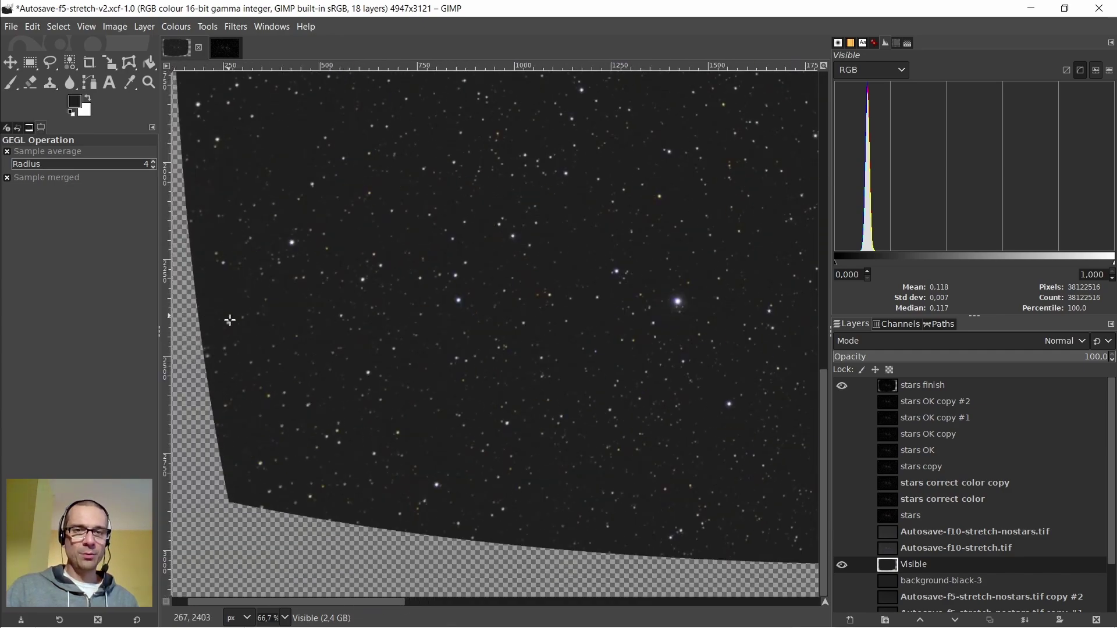
{"action": "left_click_drag", "start_coordinate": [267, 599], "coordinate": [683, 601]}
{"action": "scroll", "coordinate": [595, 438], "scroll_direction": "up", "scroll_amount": 5}
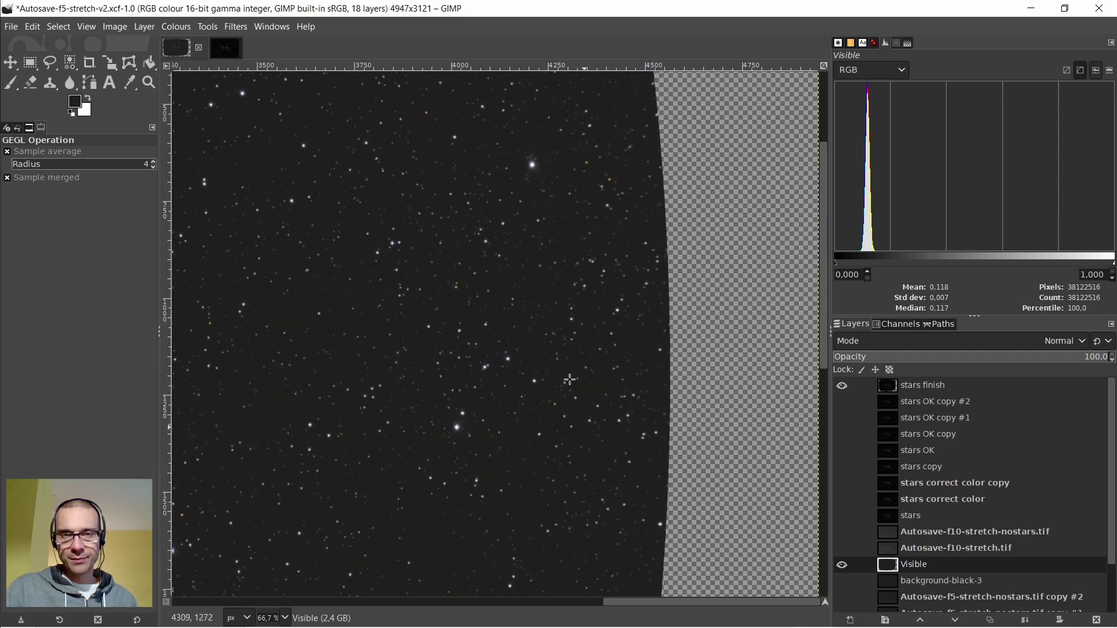
Draw a rectangular selection of about 4142 × 2613 px inside the curved borders with the stars finish layer active
{"action": "scroll", "coordinate": [569, 380], "scroll_direction": "up", "scroll_amount": 3}
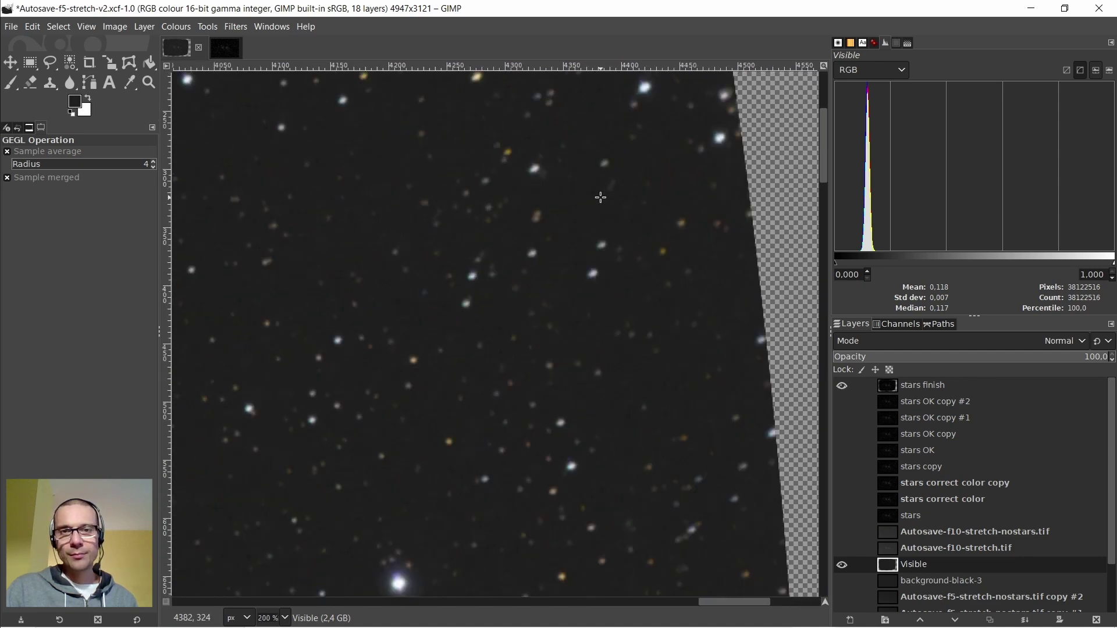
{"action": "scroll", "coordinate": [601, 198], "scroll_direction": "down", "scroll_amount": 10}
{"action": "scroll", "coordinate": [578, 194], "scroll_direction": "up", "scroll_amount": 3}
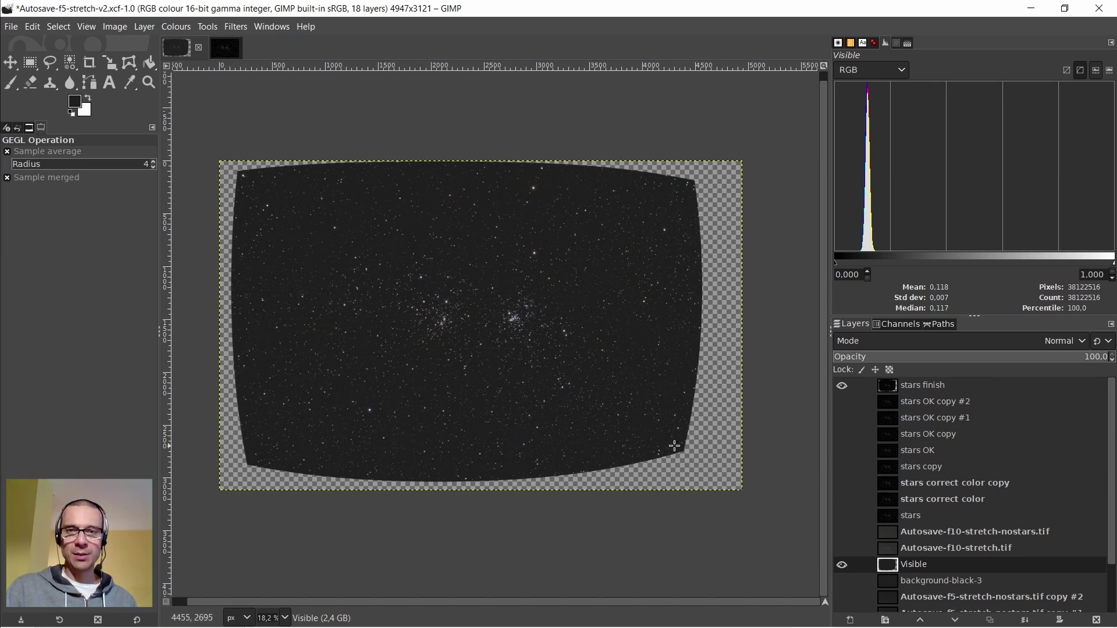
{"action": "left_click", "coordinate": [885, 390]}
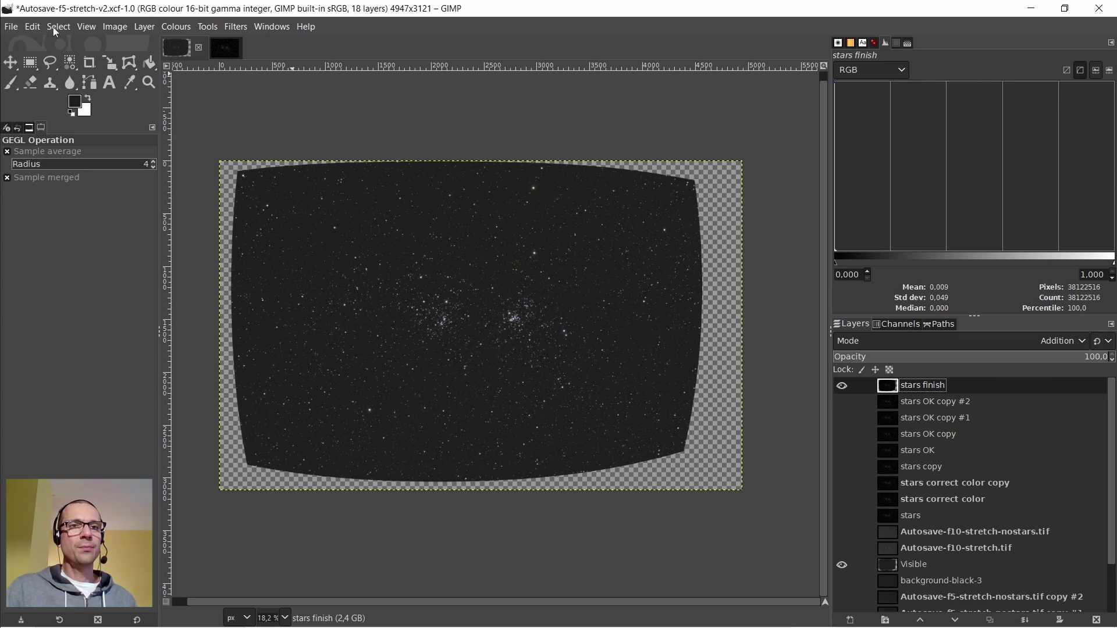
{"action": "left_click", "coordinate": [31, 61]}
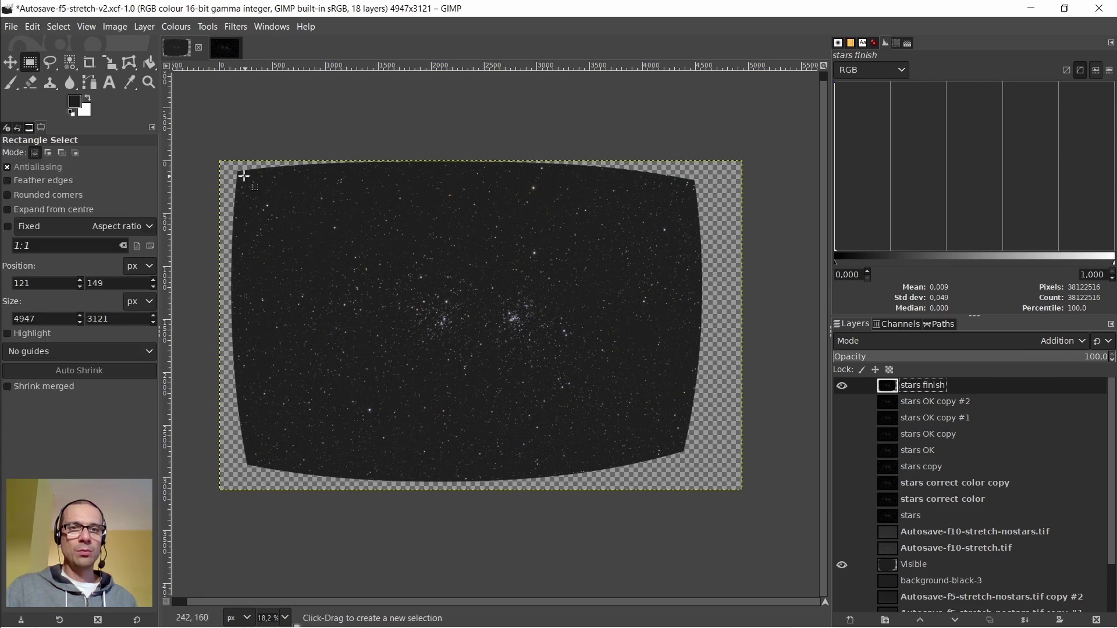
{"action": "left_click_drag", "start_coordinate": [243, 174], "coordinate": [682, 450]}
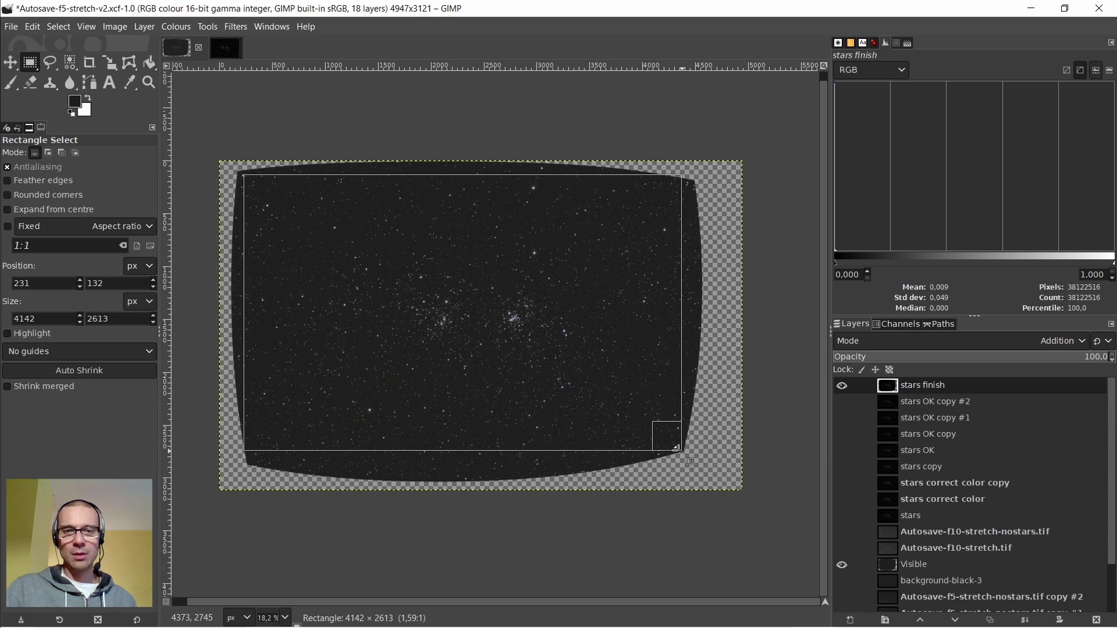
Tighten the selection to about 4054 × 2558 px at position 330, 187 so that it excludes the transparent borders, and apply it
{"action": "left_click_drag", "start_coordinate": [267, 329], "coordinate": [272, 338]}
{"action": "left_click_drag", "start_coordinate": [502, 196], "coordinate": [504, 204]}
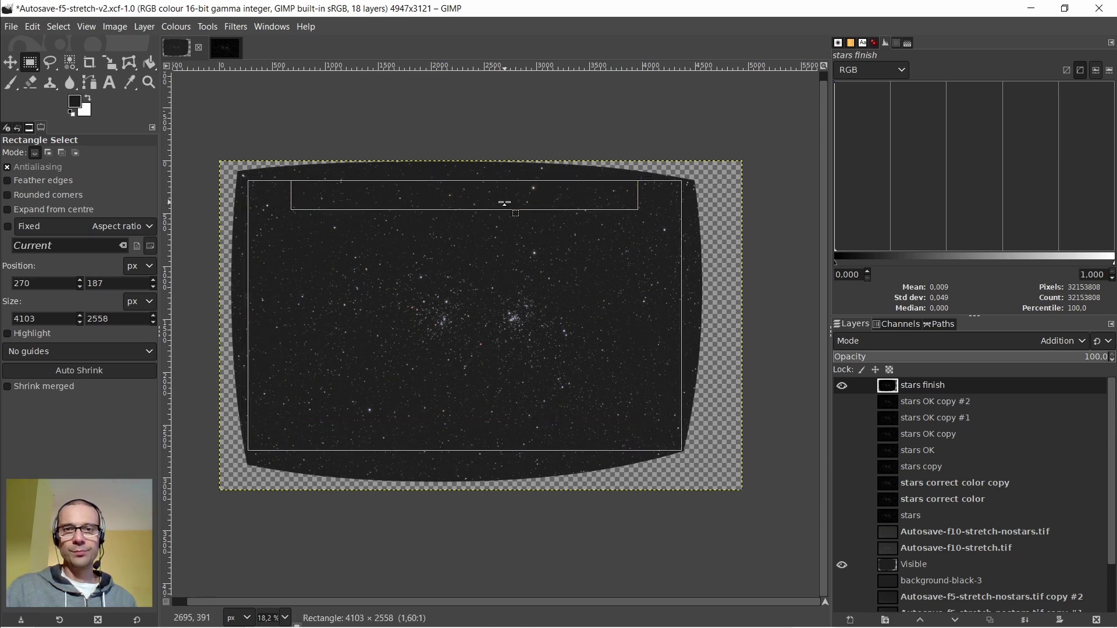
{"action": "left_click_drag", "start_coordinate": [253, 362], "coordinate": [259, 363]}
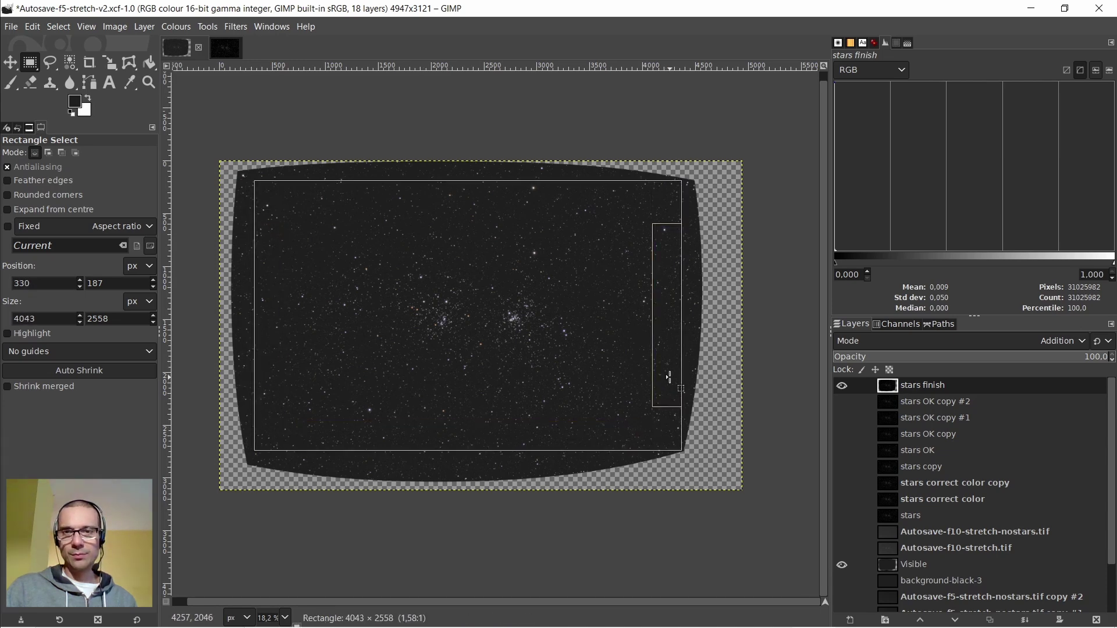
{"action": "left_click_drag", "start_coordinate": [669, 377], "coordinate": [666, 379]}
{"action": "left_click", "coordinate": [483, 343]}
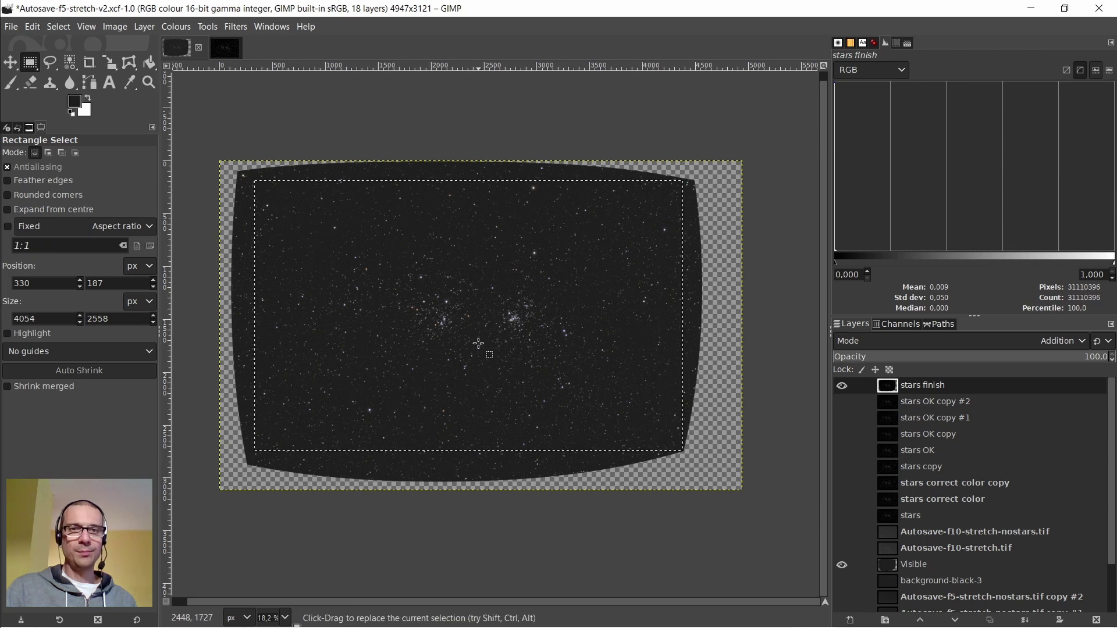
Crop the image to the rectangular selection and clear the selection
{"action": "left_click", "coordinate": [114, 27]}
{"action": "left_click", "coordinate": [154, 243]}
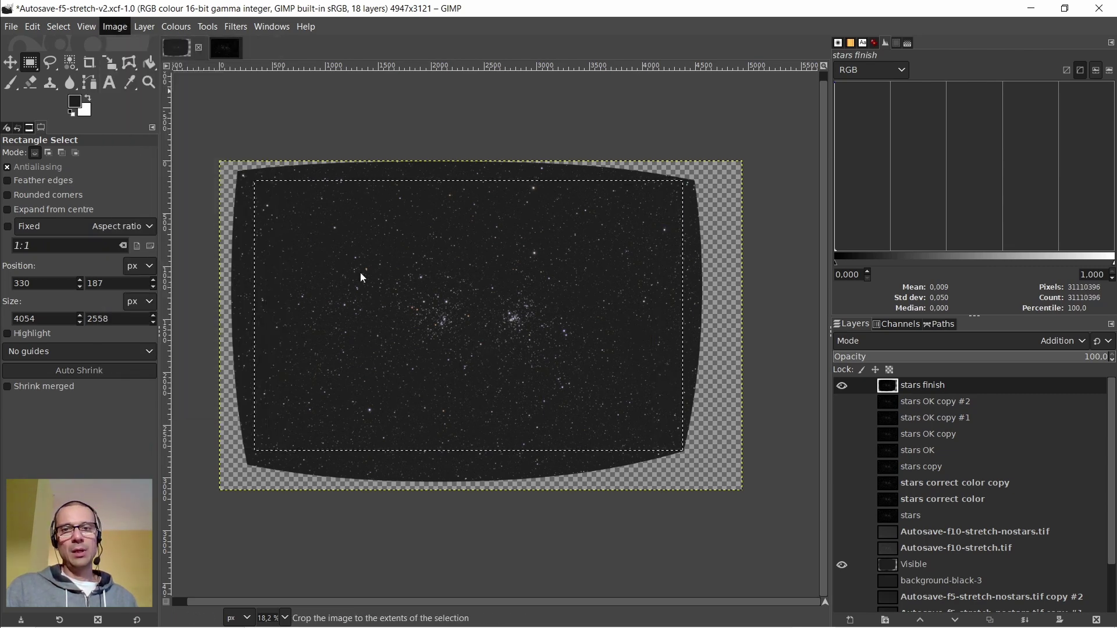
{"action": "key", "text": "ctrl"}
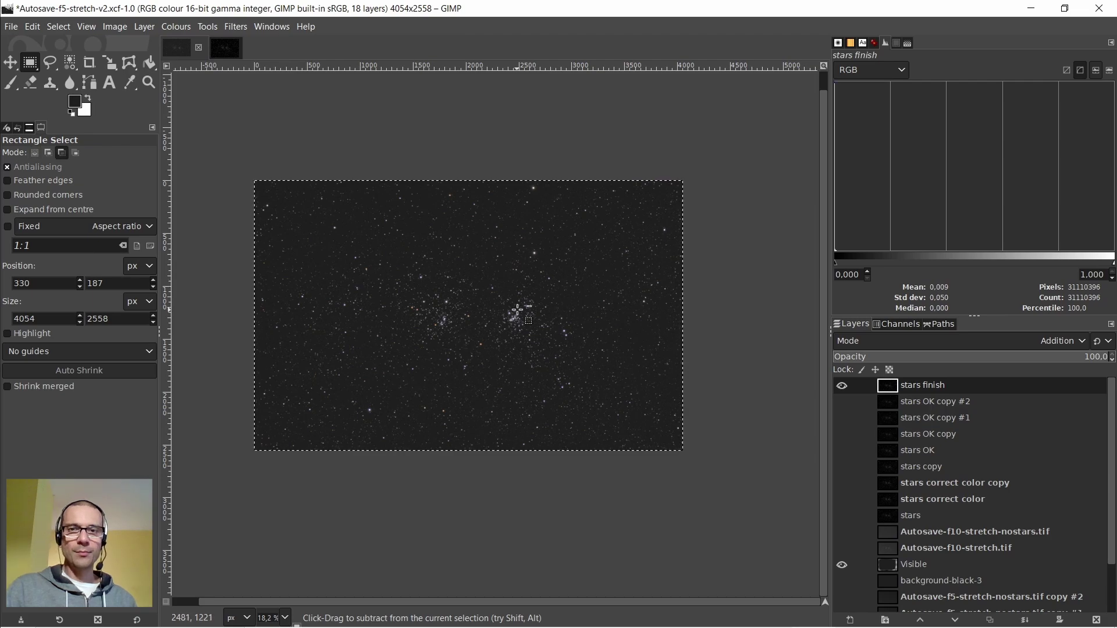
{"action": "scroll", "coordinate": [518, 310], "scroll_direction": "up", "scroll_amount": 4}
{"action": "left_click", "coordinate": [56, 30]}
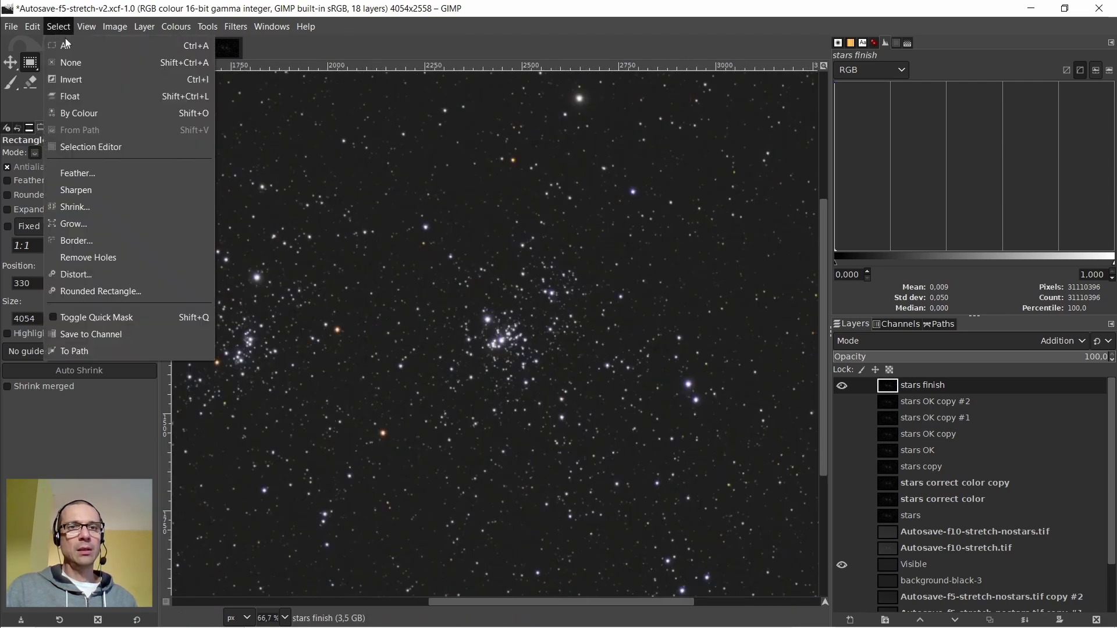
{"action": "left_click", "coordinate": [70, 62]}
Examine the stars of both clusters up close in the cropped image and compare them with the whole frame
{"action": "key", "text": "ctrl"}
{"action": "scroll", "coordinate": [411, 312], "scroll_direction": "down", "scroll_amount": 3}
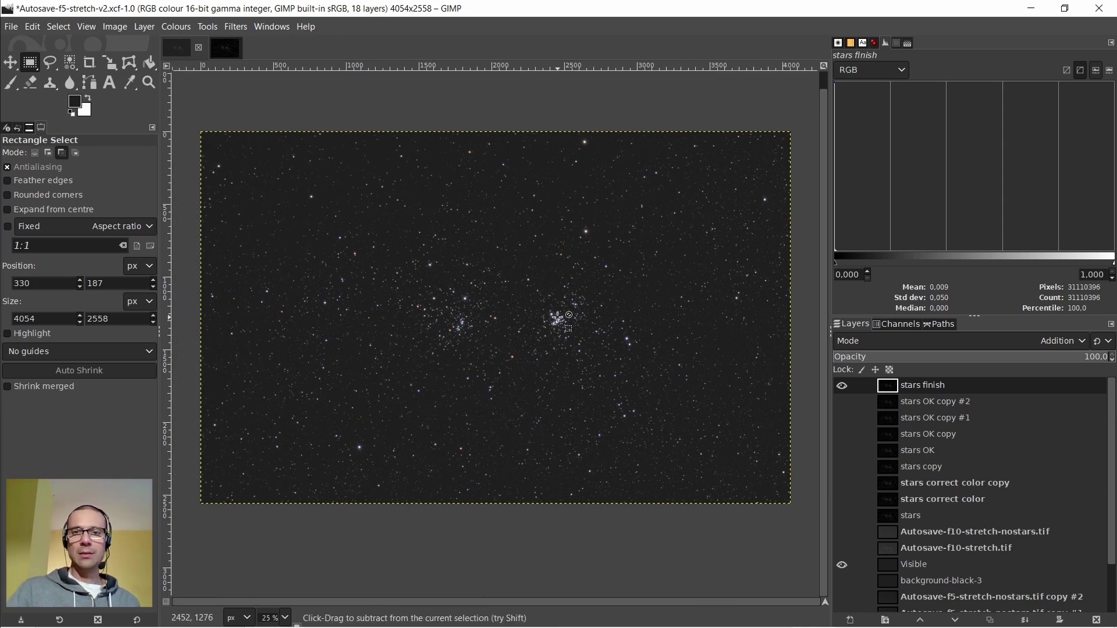
{"action": "scroll", "coordinate": [557, 321], "scroll_direction": "up", "scroll_amount": 5}
{"action": "scroll", "coordinate": [557, 323], "scroll_direction": "down", "scroll_amount": 1}
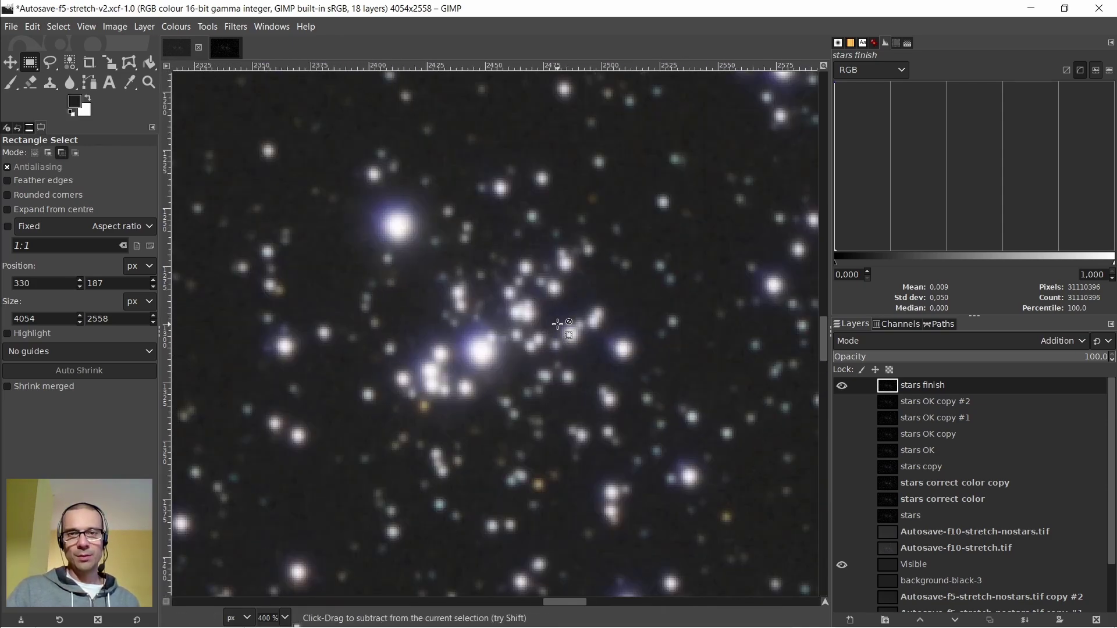
{"action": "scroll", "coordinate": [558, 324], "scroll_direction": "down", "scroll_amount": 4}
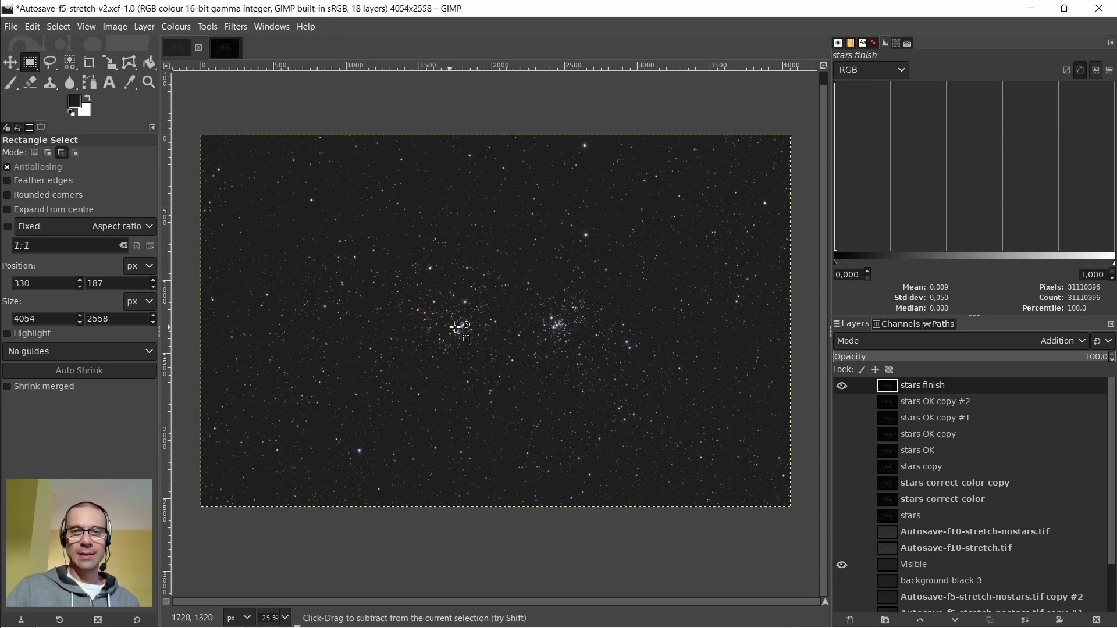
{"action": "scroll", "coordinate": [453, 347], "scroll_direction": "up", "scroll_amount": 7, "text": "ctrl"}
{"action": "scroll", "coordinate": [471, 300], "scroll_direction": "down", "scroll_amount": 5, "text": "ctrl"}
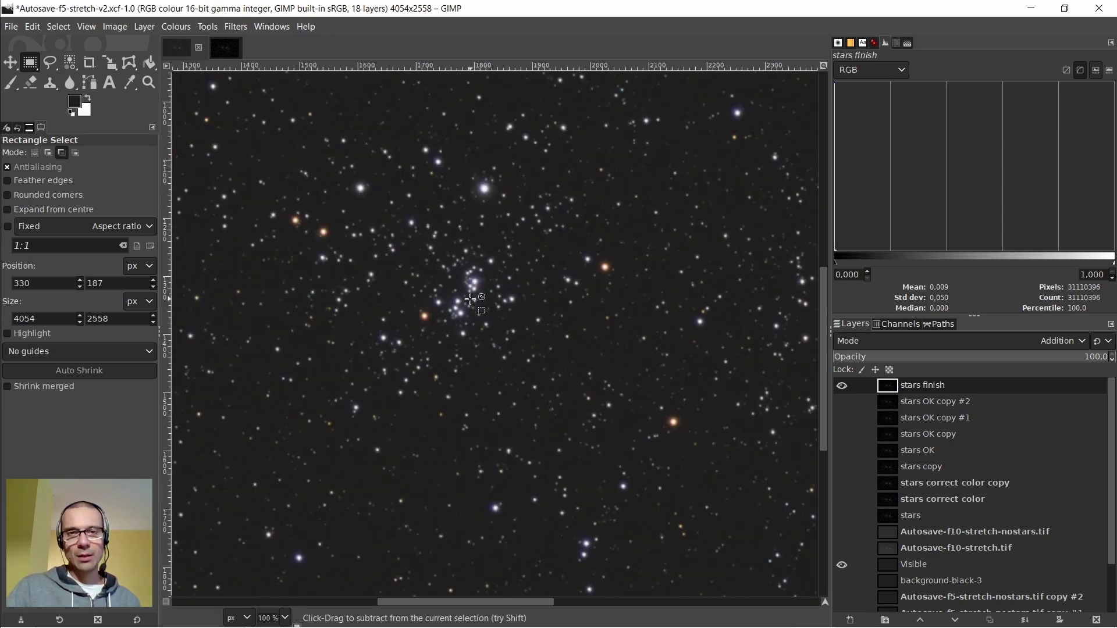
{"action": "scroll", "coordinate": [472, 299], "scroll_direction": "down", "scroll_amount": 2, "text": "ctrl"}
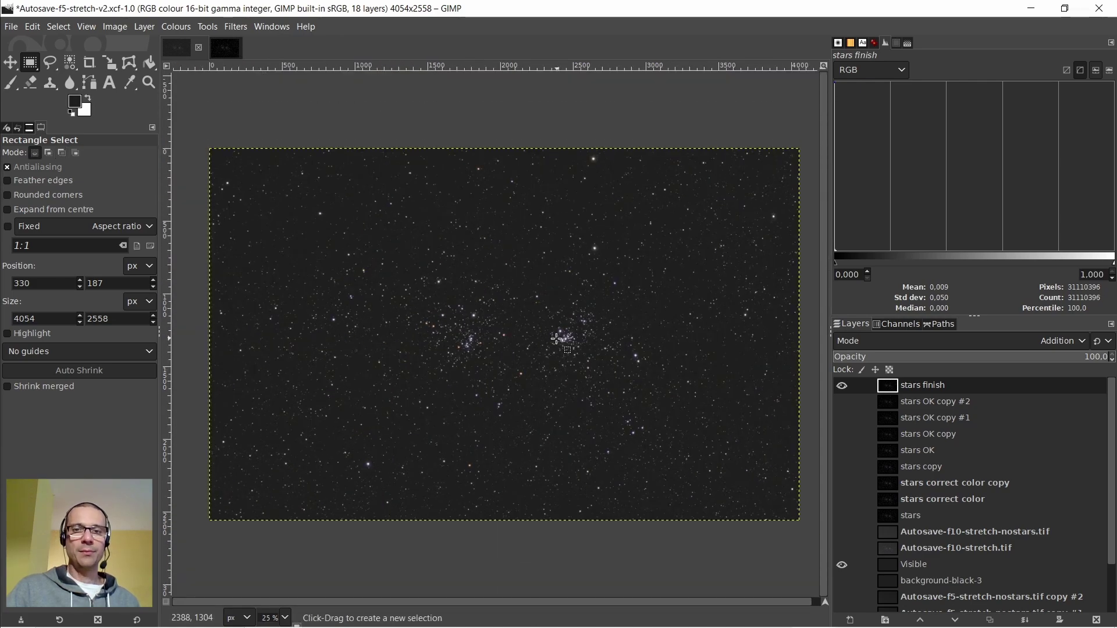
{"action": "scroll", "coordinate": [549, 332], "scroll_direction": "up", "scroll_amount": 3, "text": "ctrl"}
{"action": "scroll", "coordinate": [550, 332], "scroll_direction": "up", "scroll_amount": 4, "text": "ctrl"}
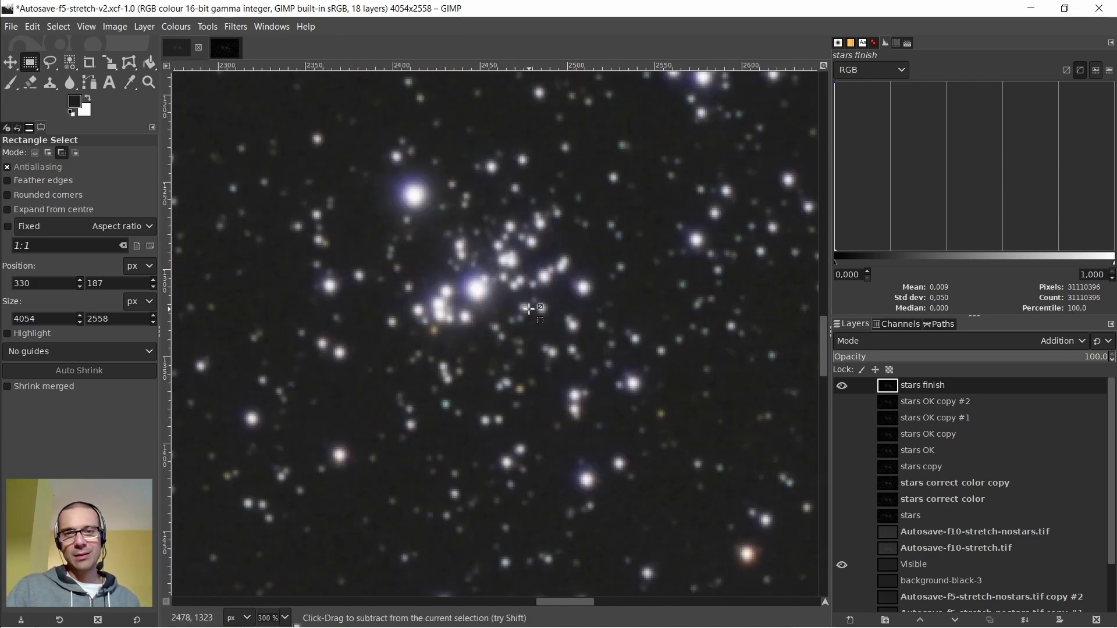
{"action": "scroll", "coordinate": [528, 309], "scroll_direction": "down", "scroll_amount": 4, "text": "ctrl"}
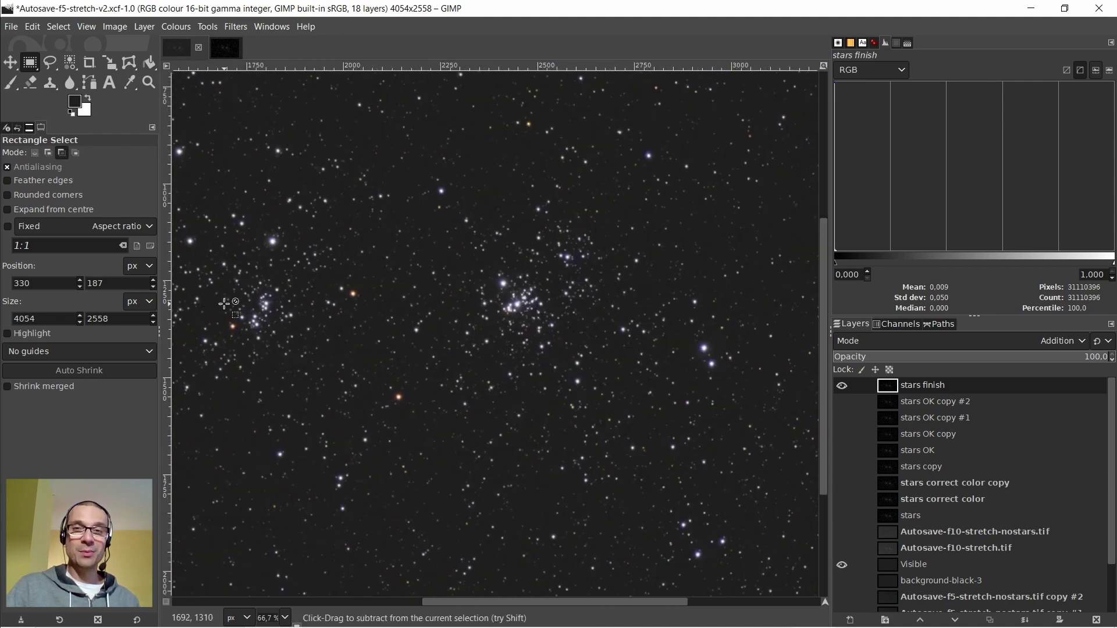
{"action": "scroll", "coordinate": [223, 304], "scroll_direction": "up", "scroll_amount": 4, "text": "ctrl"}
{"action": "scroll", "coordinate": [271, 315], "scroll_direction": "down", "scroll_amount": 2, "text": "ctrl"}
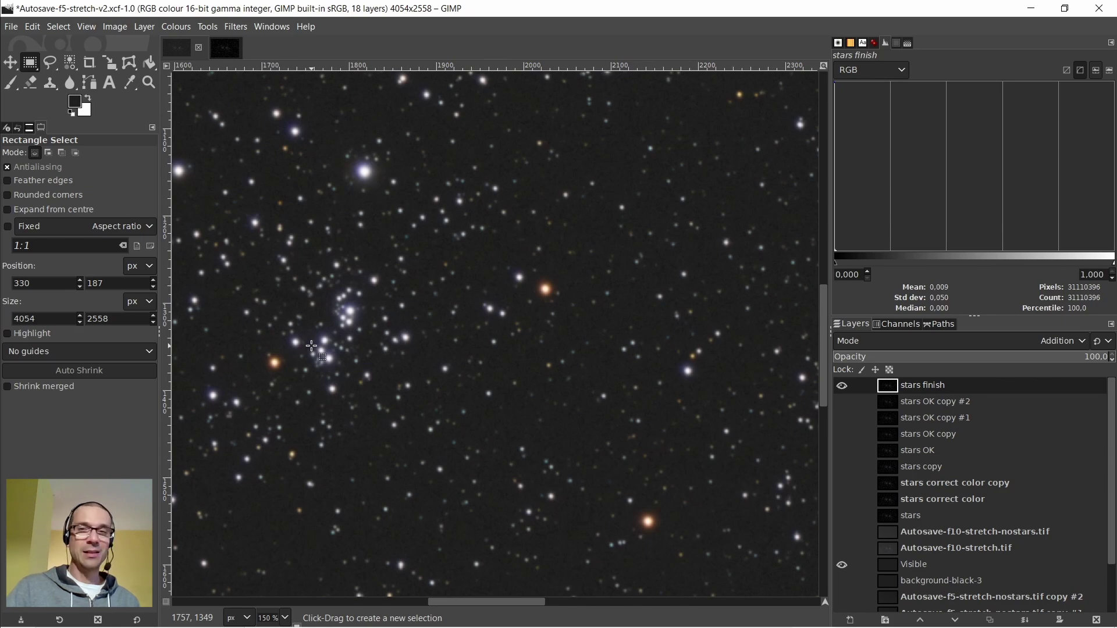
{"action": "scroll", "coordinate": [311, 346], "scroll_direction": "down", "scroll_amount": 4, "text": "ctrl"}
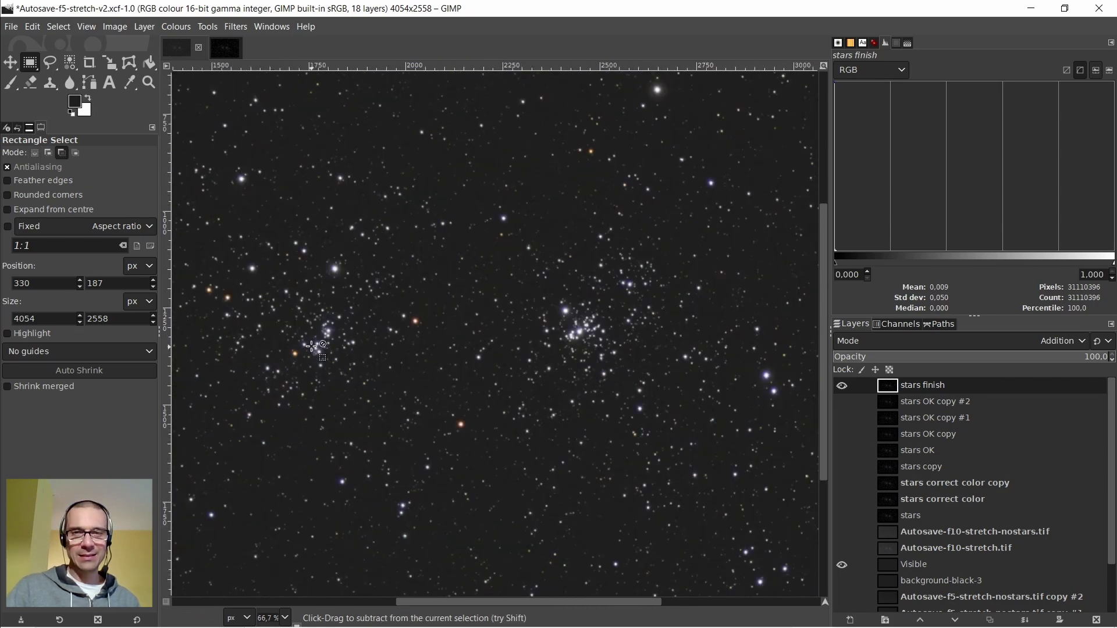
Examine the area around the right cluster and the star field below both clusters, ending with the full image in view
{"action": "left_click_drag", "start_coordinate": [427, 604], "coordinate": [317, 599]}
{"action": "scroll", "coordinate": [561, 431], "scroll_direction": "down", "scroll_amount": 2, "text": "ctrl"}
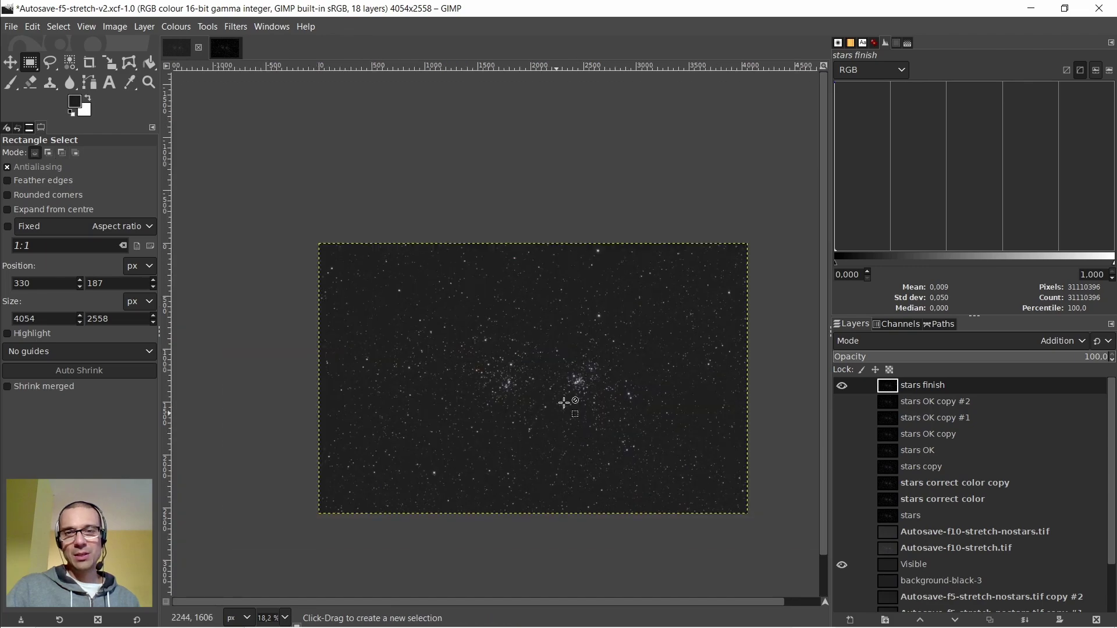
{"action": "scroll", "coordinate": [571, 399], "scroll_direction": "up", "scroll_amount": 7, "text": "ctrl"}
{"action": "scroll", "coordinate": [595, 367], "scroll_direction": "down", "scroll_amount": 4, "text": "ctrl"}
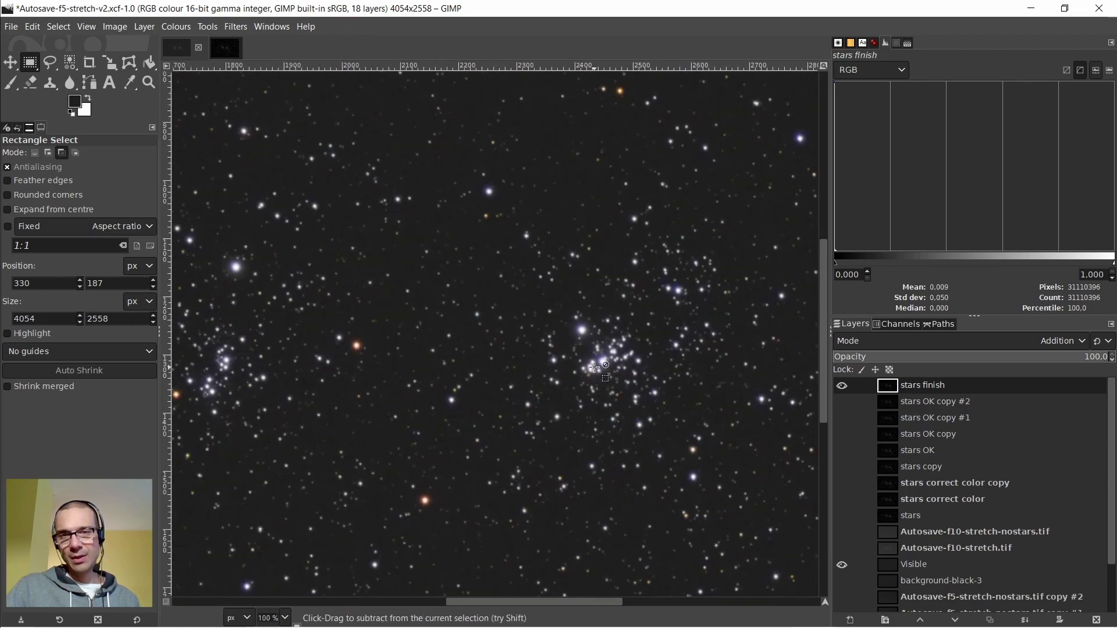
{"action": "scroll", "coordinate": [595, 349], "scroll_direction": "down", "scroll_amount": 5}
{"action": "scroll", "coordinate": [595, 324], "scroll_direction": "up", "scroll_amount": 2}
{"action": "scroll", "coordinate": [596, 320], "scroll_direction": "down", "scroll_amount": 1}
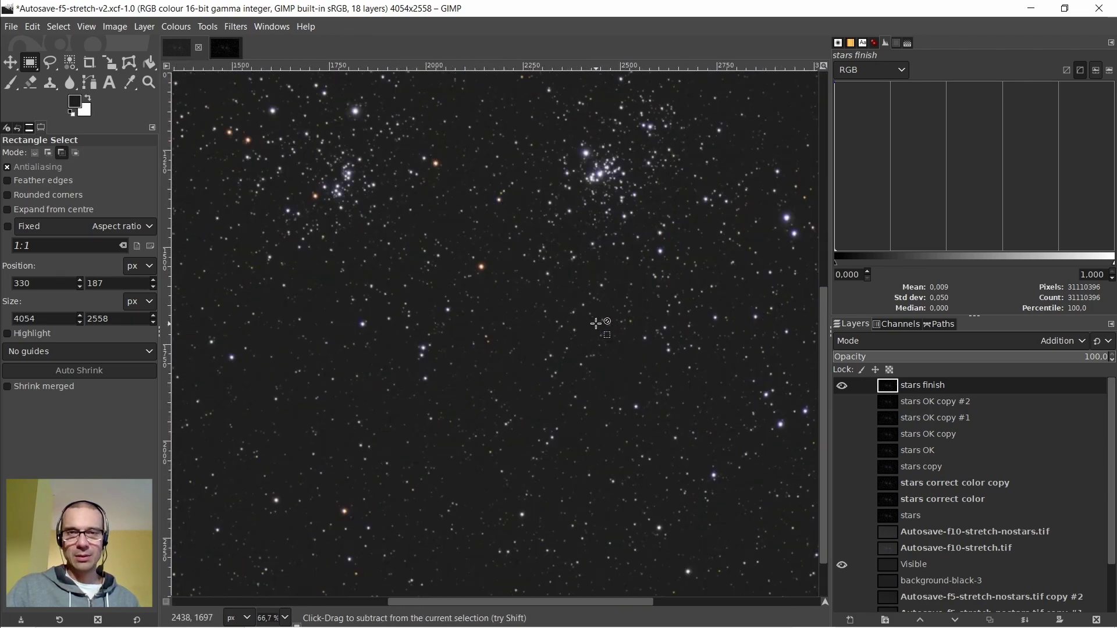
{"action": "scroll", "coordinate": [597, 291], "scroll_direction": "down", "scroll_amount": 1, "text": "ctrl"}
{"action": "scroll", "coordinate": [579, 282], "scroll_direction": "up", "scroll_amount": 3}
{"action": "scroll", "coordinate": [579, 281], "scroll_direction": "down", "scroll_amount": 1, "text": "ctrl"}
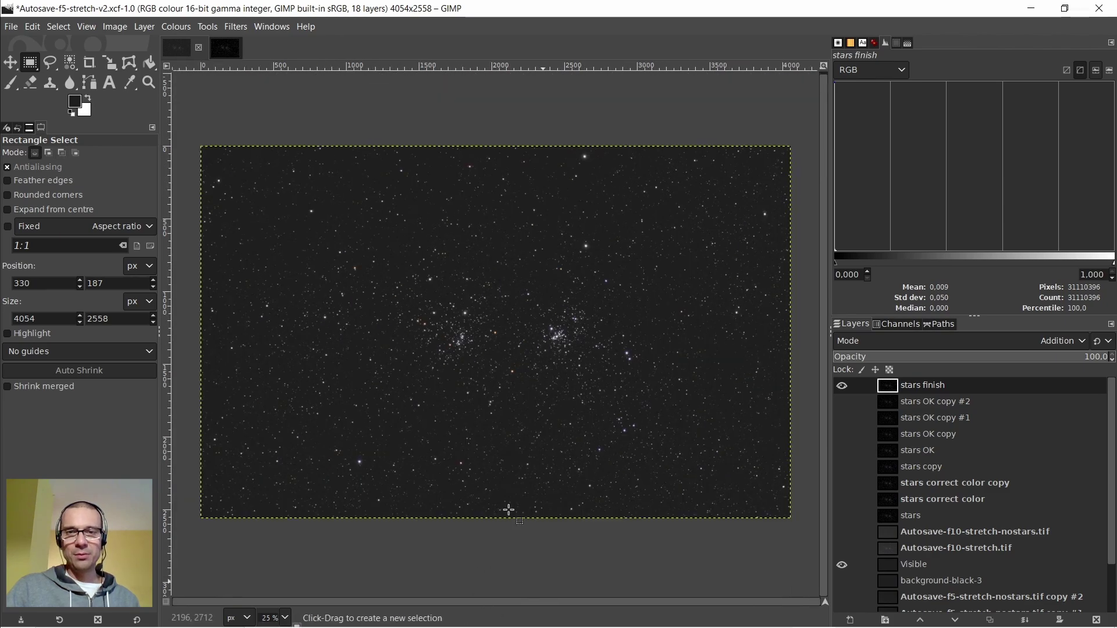
{"action": "left_click", "coordinate": [11, 27]}
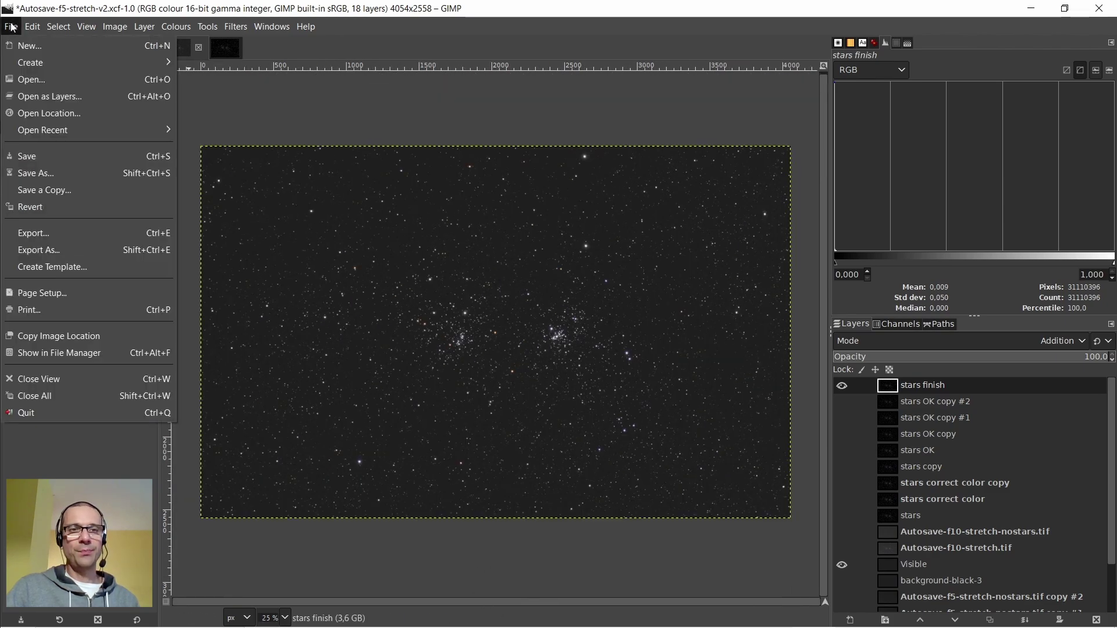
{"action": "left_click", "coordinate": [34, 246]}
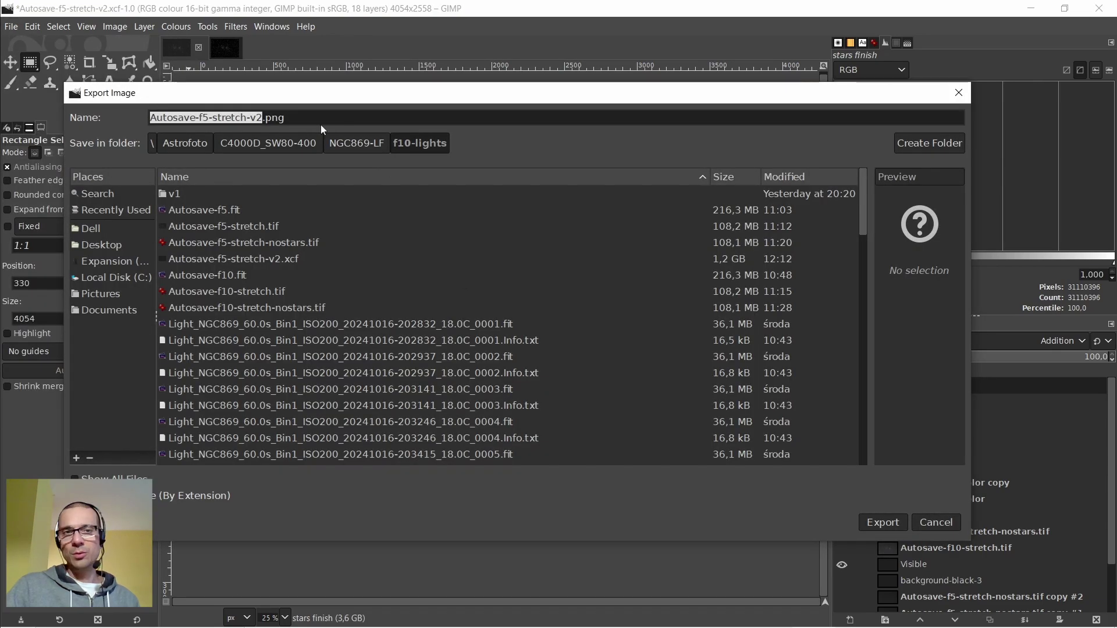
{"action": "left_click", "coordinate": [935, 522]}
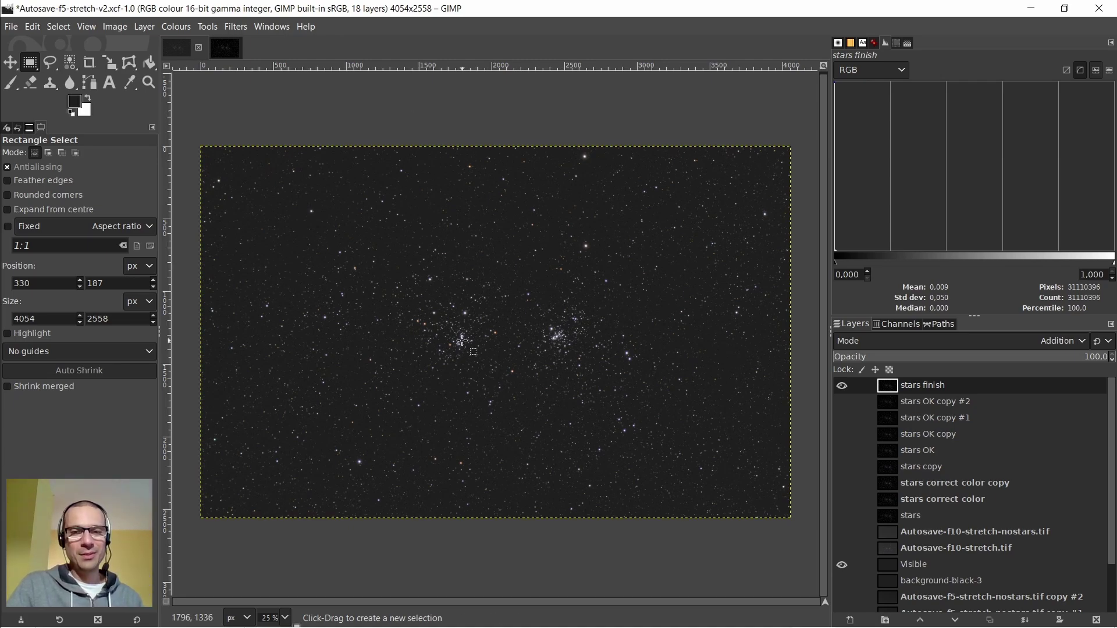
Inspect the left cluster up close and return to a view of the entire cropped image
{"action": "scroll", "coordinate": [461, 337], "scroll_direction": "up", "scroll_amount": 2}
{"action": "scroll", "coordinate": [462, 336], "scroll_direction": "up", "scroll_amount": 1}
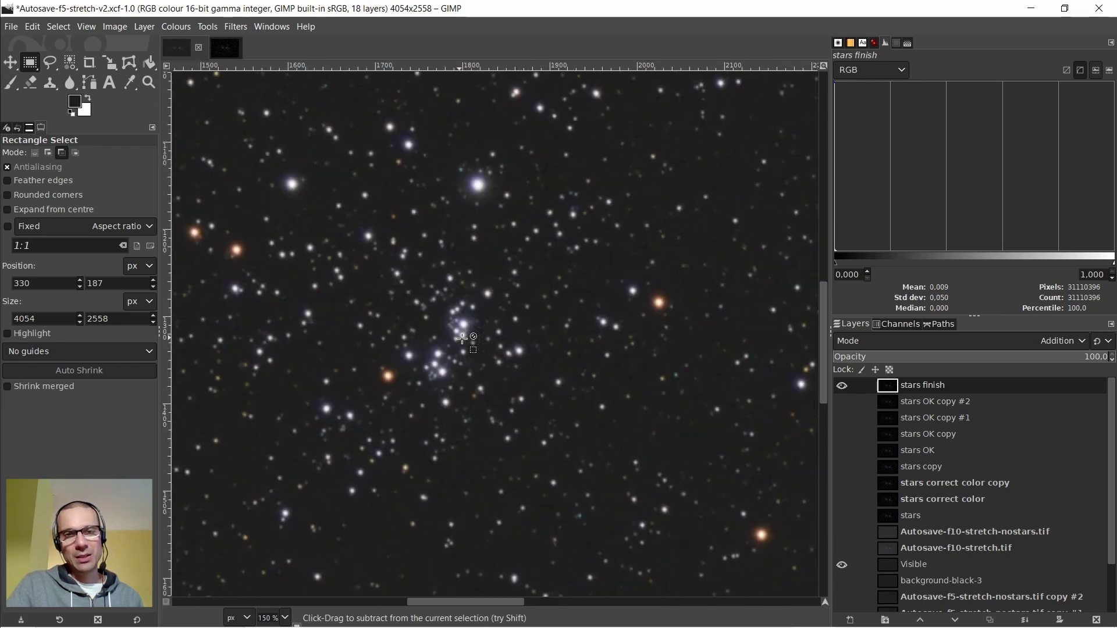
{"action": "scroll", "coordinate": [462, 338], "scroll_direction": "down", "scroll_amount": 2}
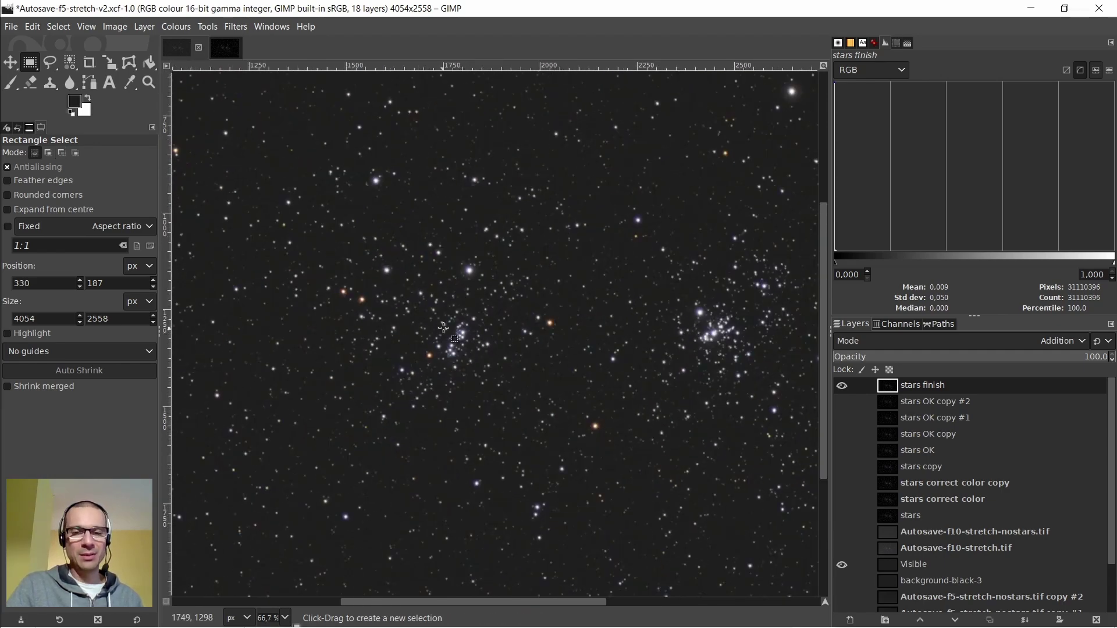
{"action": "scroll", "coordinate": [473, 318], "scroll_direction": "down", "scroll_amount": 2}
{"action": "scroll", "coordinate": [473, 319], "scroll_direction": "down", "scroll_amount": 1}
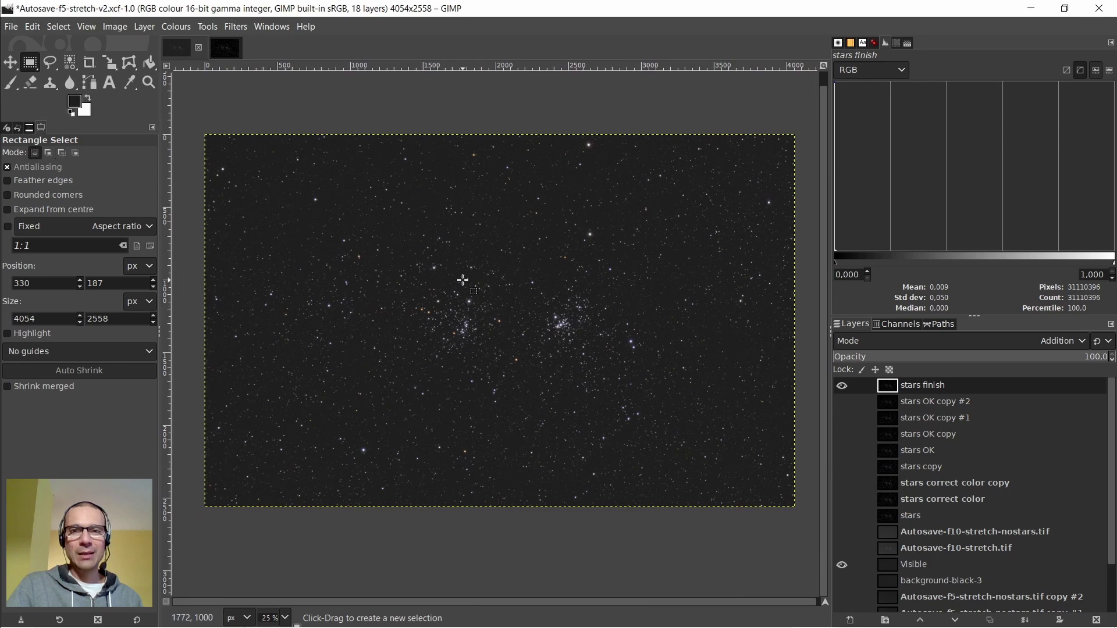